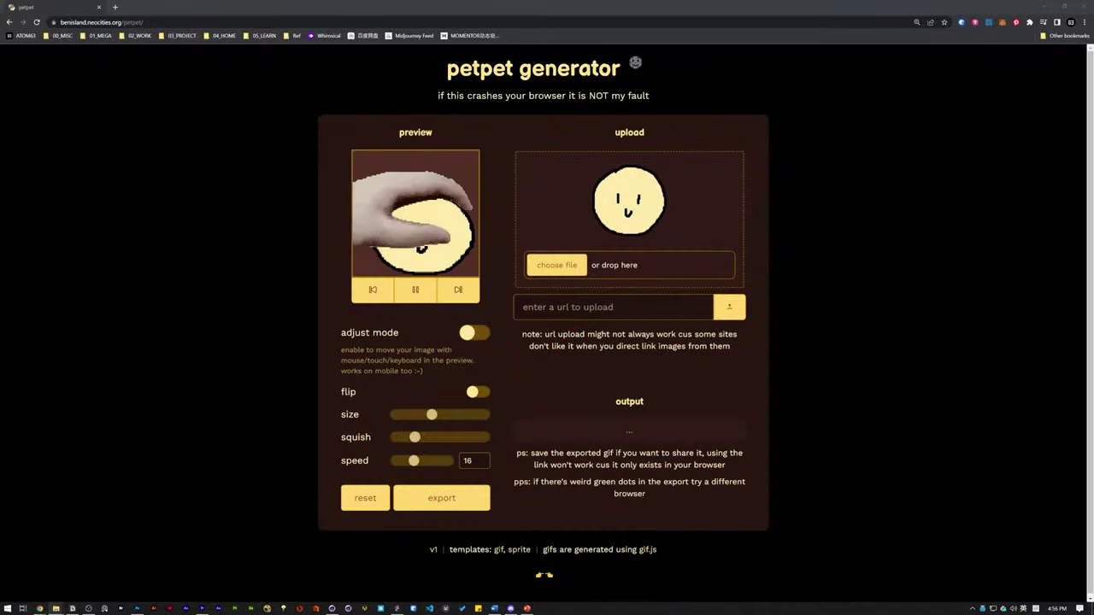
Step: Load a portrait image and a pink cartoon image in turn into the petpet generator and adjust the preview's sliders
left_click_drag(547, 272, 547, 272)
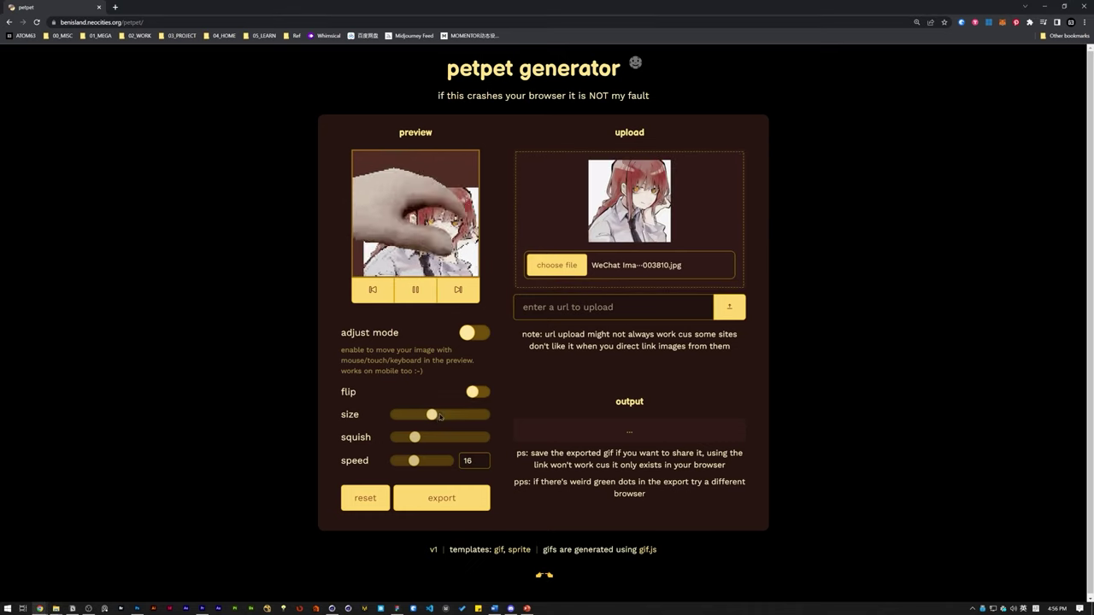
left_click_drag(432, 414, 432, 416)
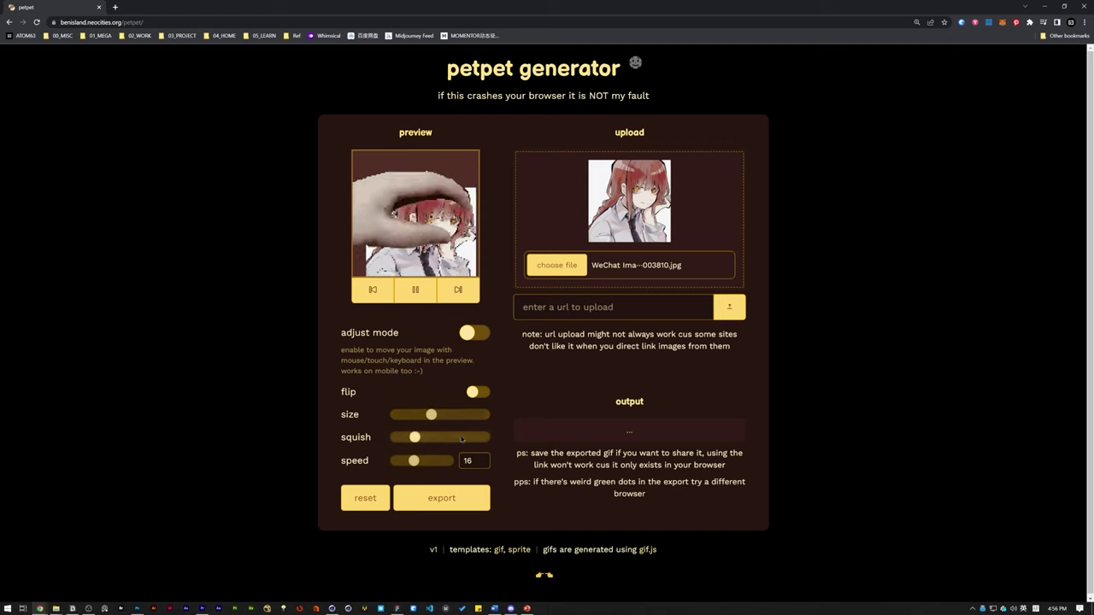
left_click_drag(1093, 206, 547, 267)
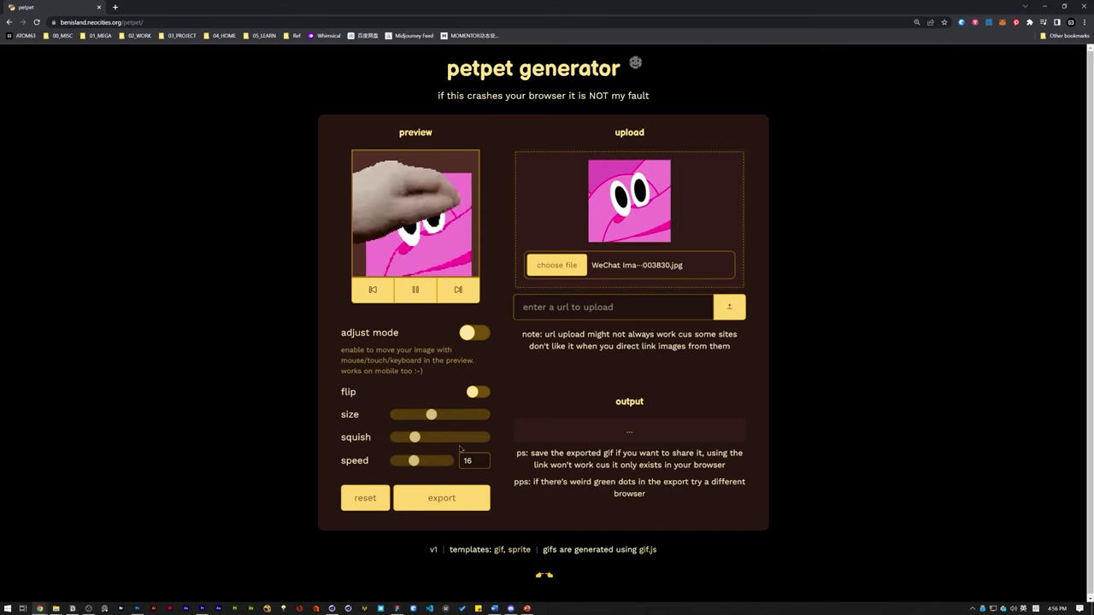
left_click_drag(414, 439, 423, 461)
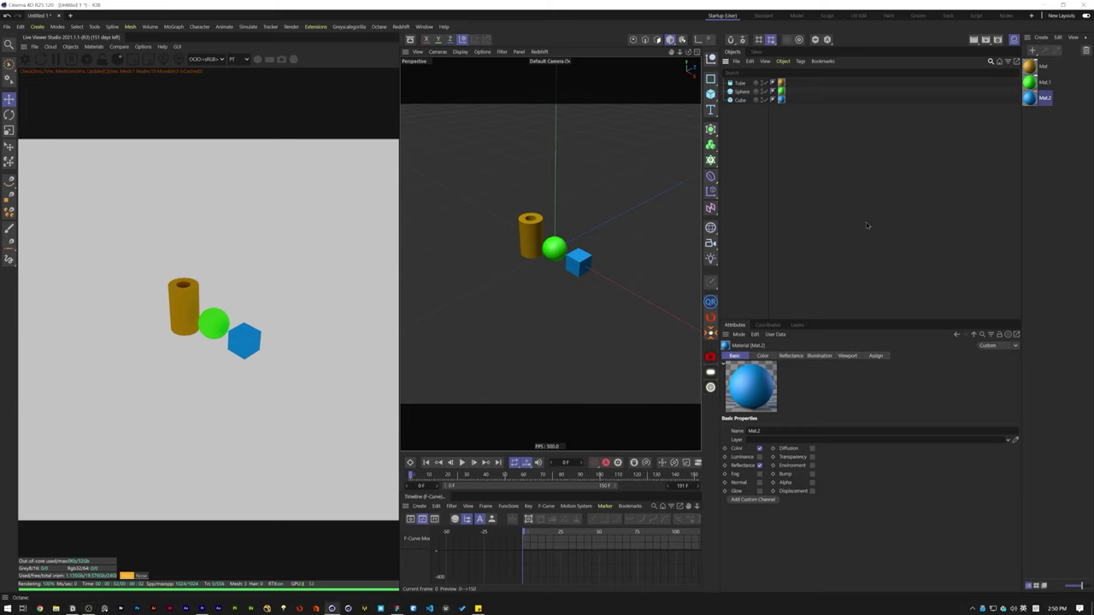
Step: Switch to the Cinema 4D scene with the tube, sphere and cube, and add an Octane Scatter object
left_click(740, 100)
left_click(756, 162)
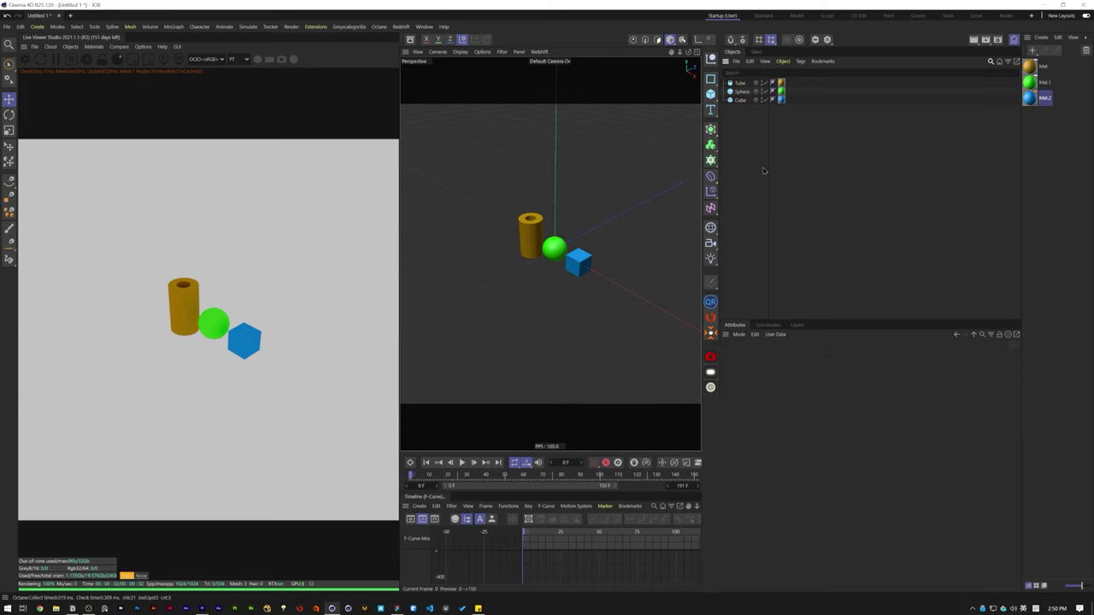
left_click(75, 47)
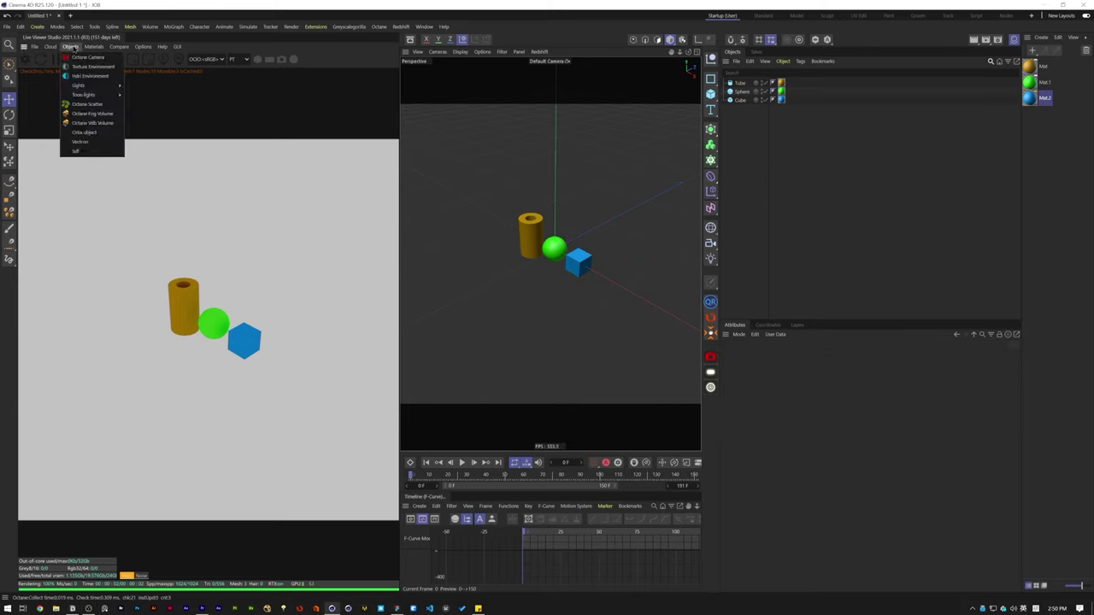
left_click(104, 104)
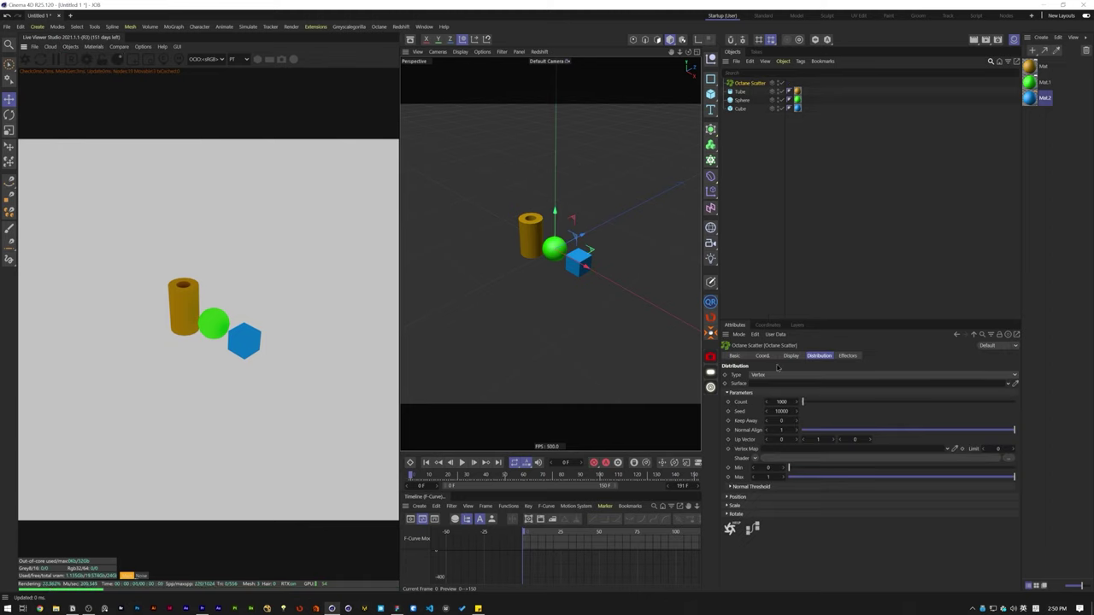
Step: Nest the tube, sphere and cube under the Octane Scatter and assign a Landscape object as its distribution surface
left_click_drag(759, 199, 763, 382)
left_click(761, 158)
left_click(801, 167)
left_click(744, 91)
left_click(765, 267)
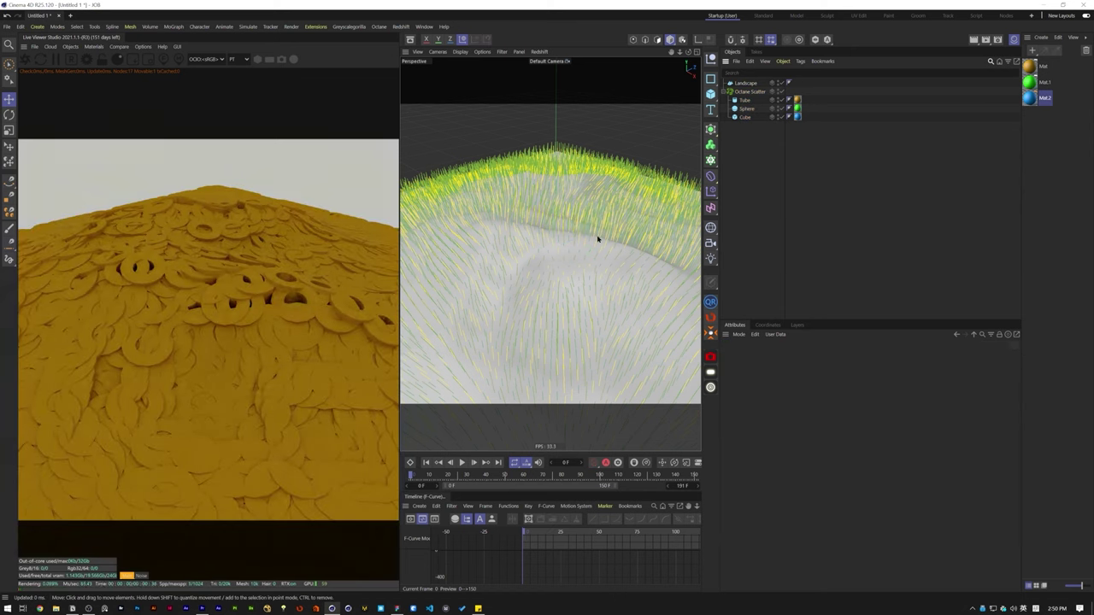
Step: Choose Vertex as the Octane Scatter's distribution type
scroll(596, 239, "down", 5)
mouse_move(587, 243)
left_mouse_down("alt")
mouse_move(570, 262)
mouse_move(567, 247)
mouse_move(605, 244)
left_mouse_up("alt")
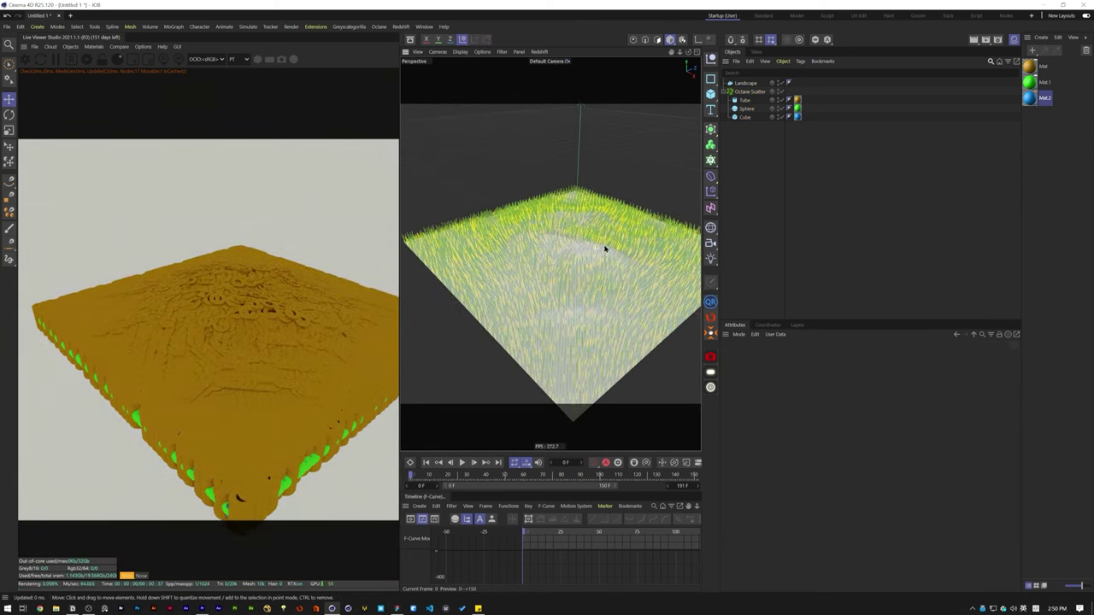
left_click(746, 91)
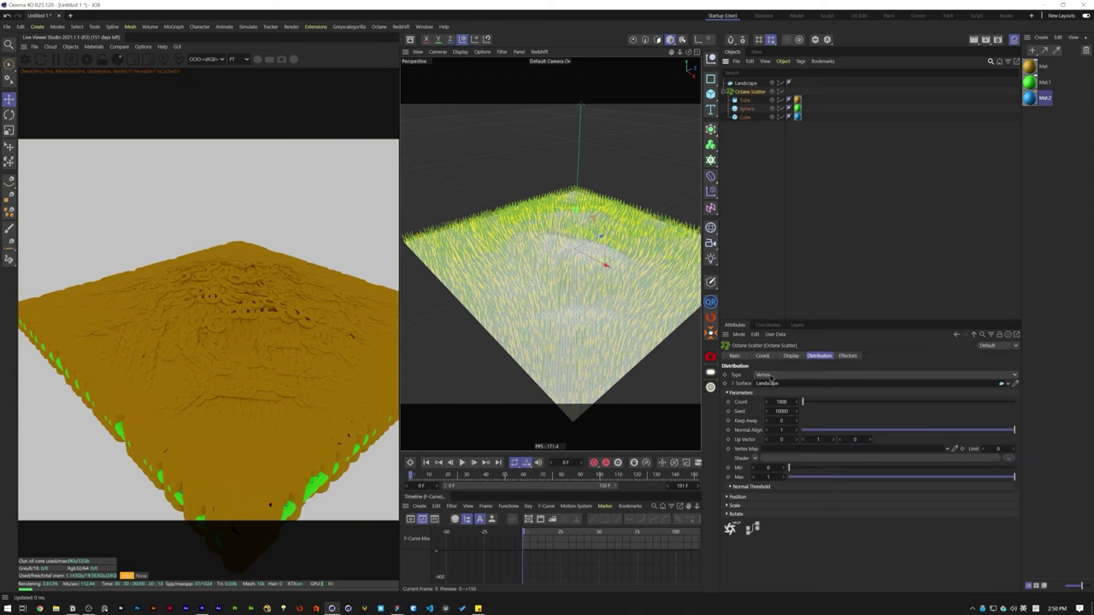
left_click(770, 376)
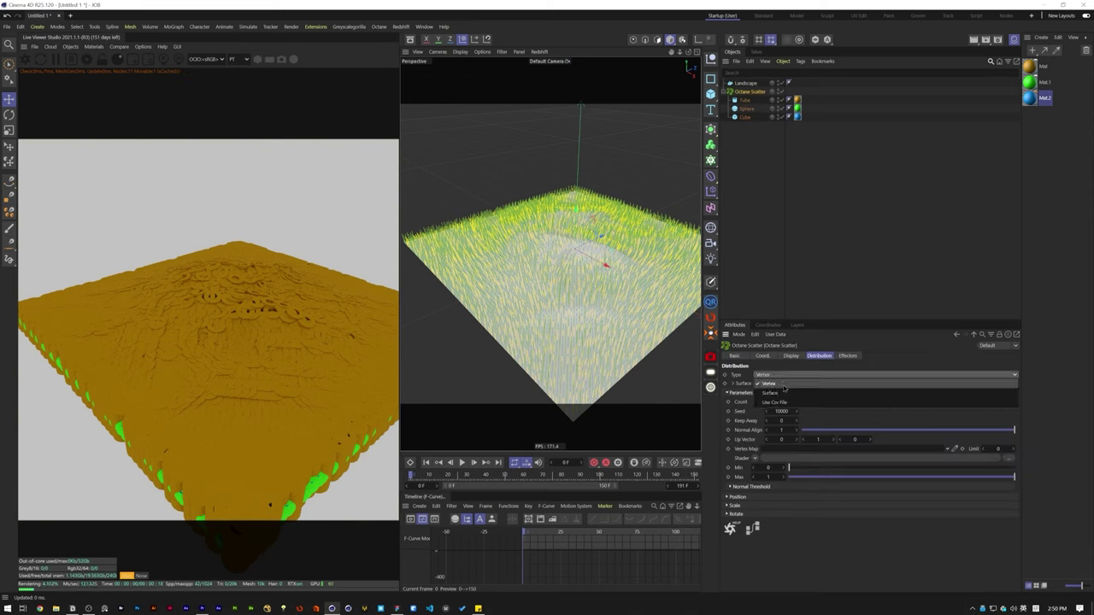
left_click(783, 387)
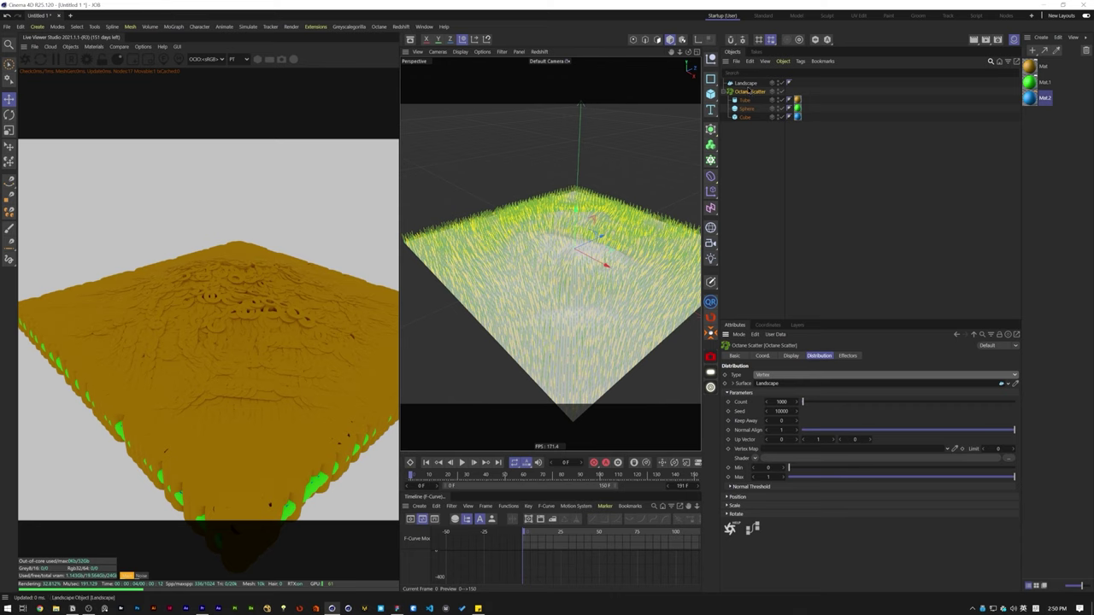
Step: Set the Landscape's width segments and depth segments to 5 each
left_click(747, 84)
double_click(799, 384)
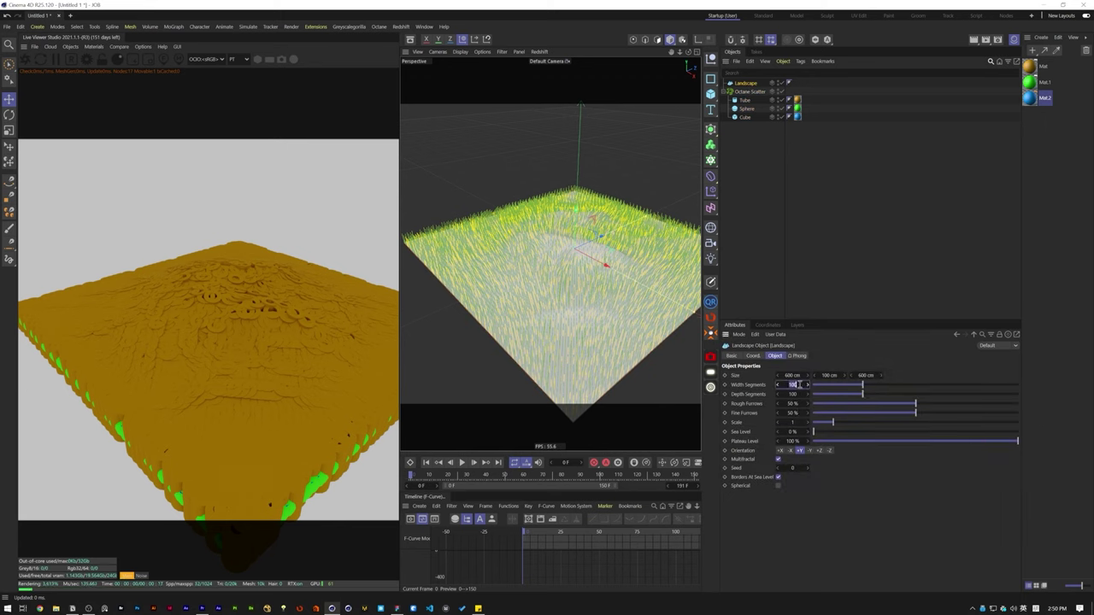
type("5")
key("Tab")
type("5")
key("Tab")
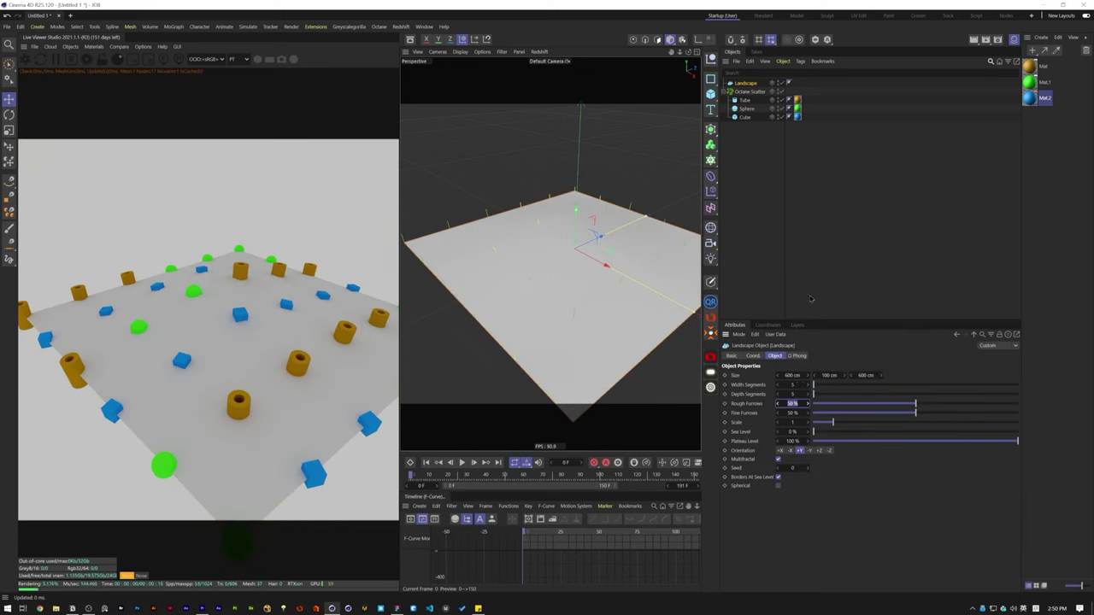
left_click(813, 258)
Step: Try a higher instance count on the Octane Scatter, undo it, and change the seed to 9986
left_click(750, 92)
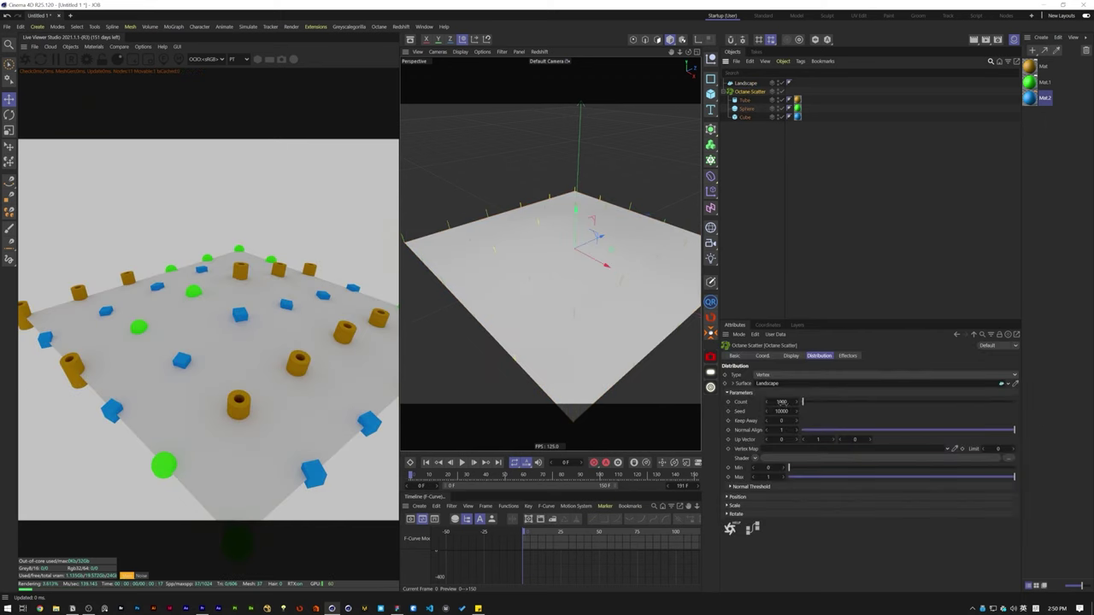
mouse_move(804, 403)
left_mouse_down()
mouse_move(837, 403)
mouse_move(809, 403)
mouse_move(822, 405)
left_mouse_up()
key("ctrl+z")
left_click(784, 411)
scroll(784, 411, "down", 4)
scroll(785, 411, "down", 7)
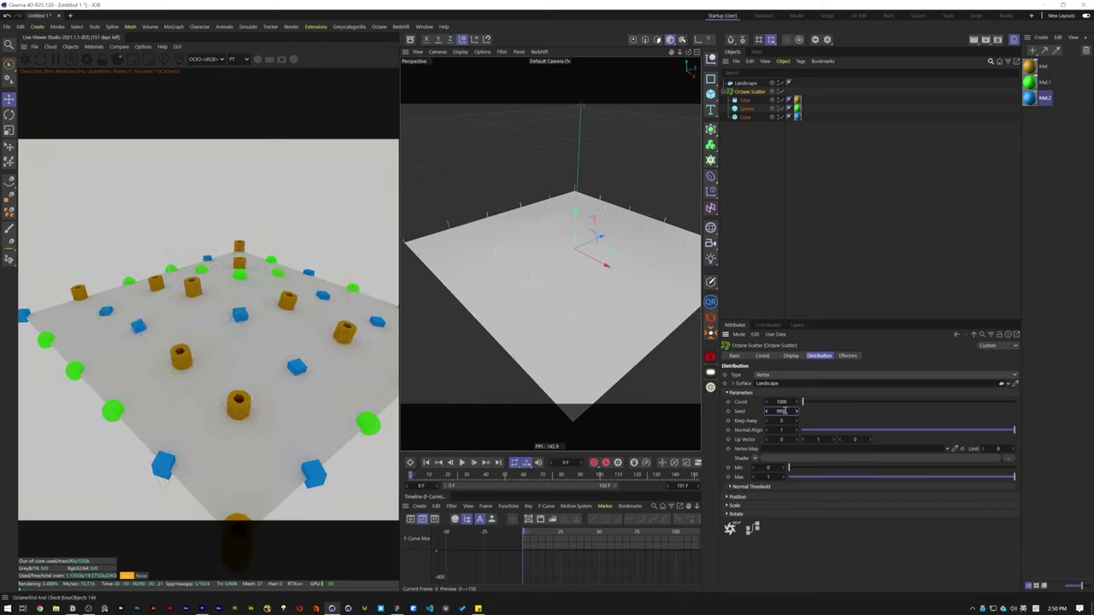
left_click_drag(781, 411, 784, 411)
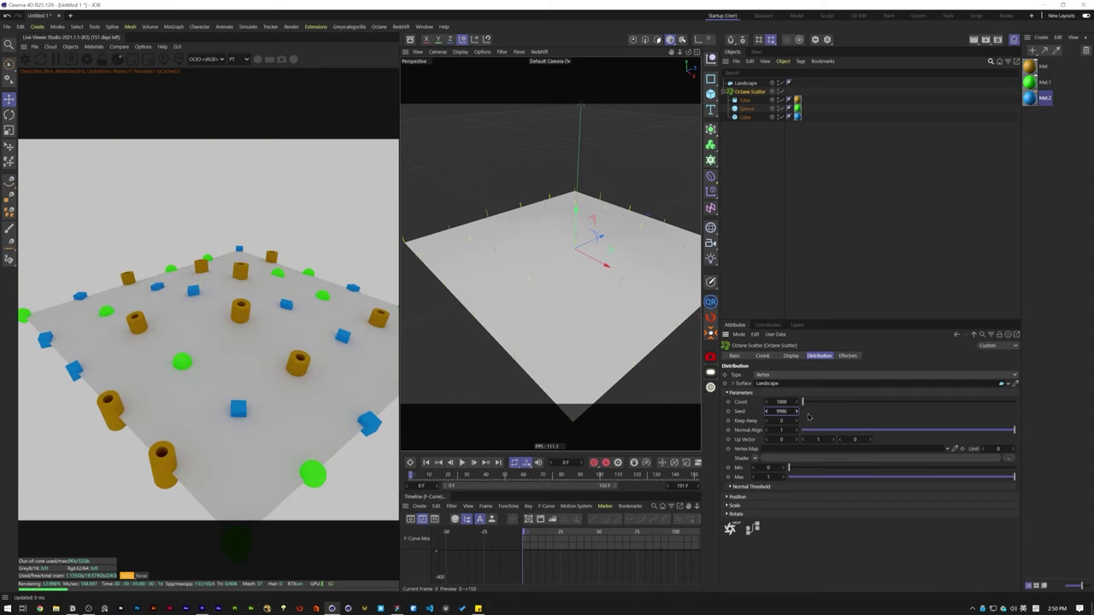
Step: Switch the Octane Scatter's distribution type to Surface and set the count to 25
left_click(785, 378)
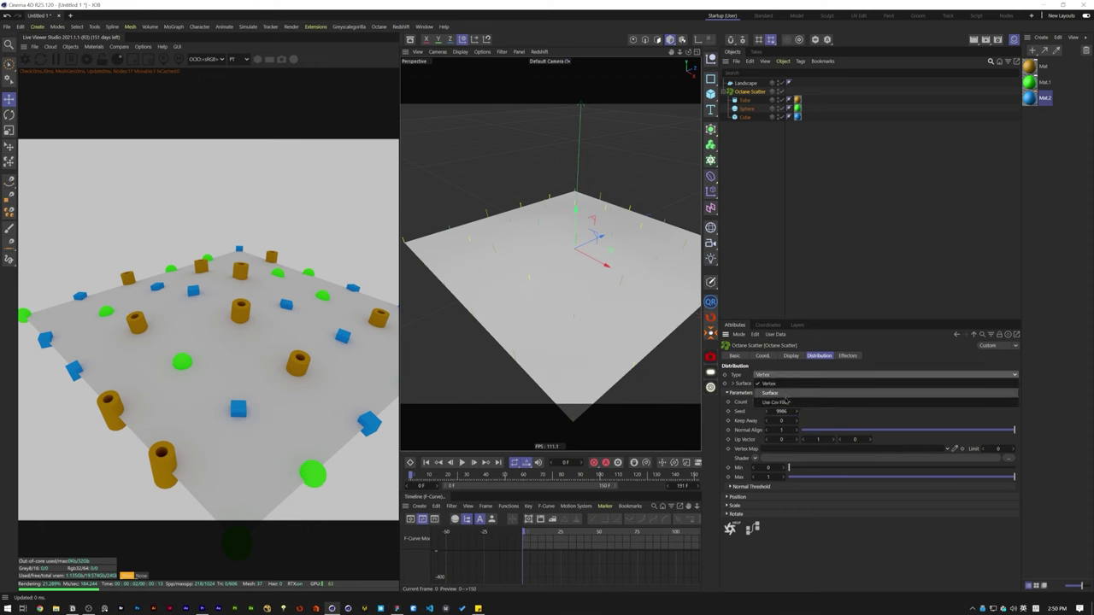
left_click(772, 393)
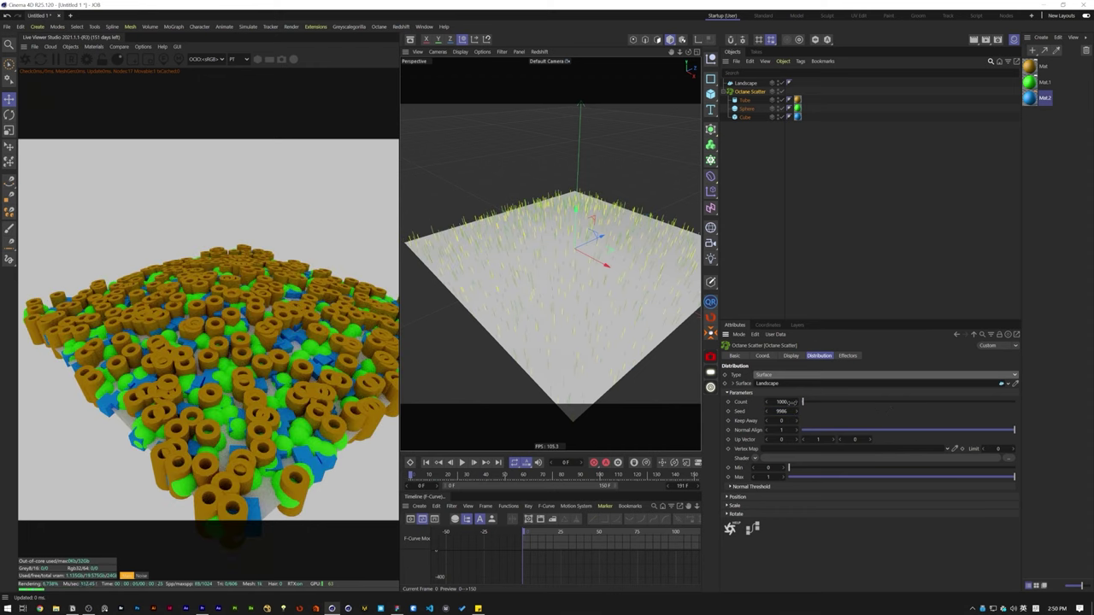
left_click(791, 402)
type("25")
key("Return")
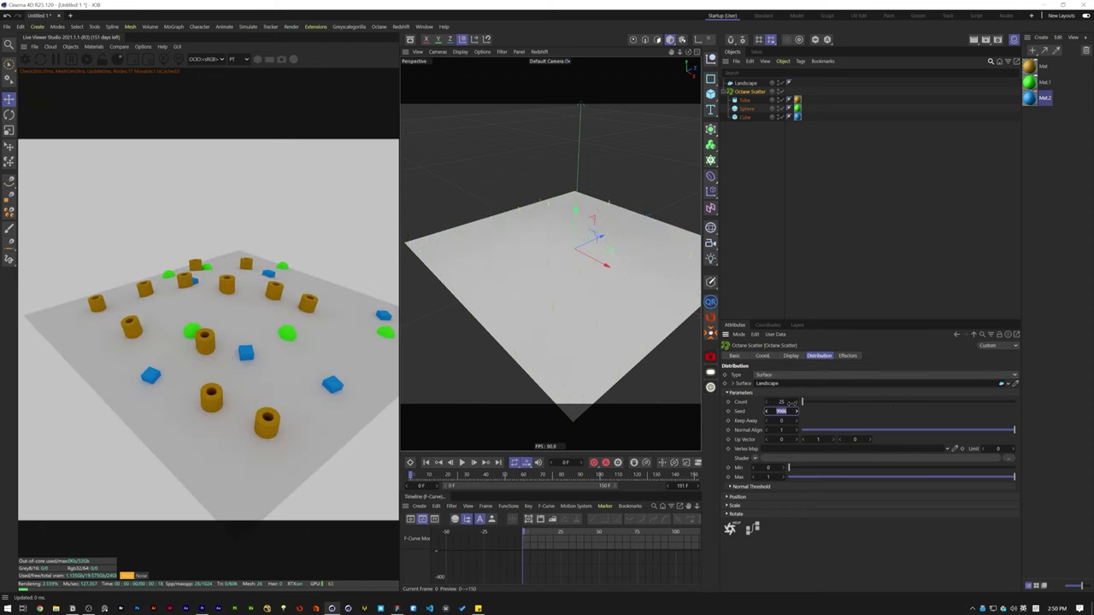
Step: Set the scatter count to 1000 and change the seed to 9983
type("1000")
key("Return")
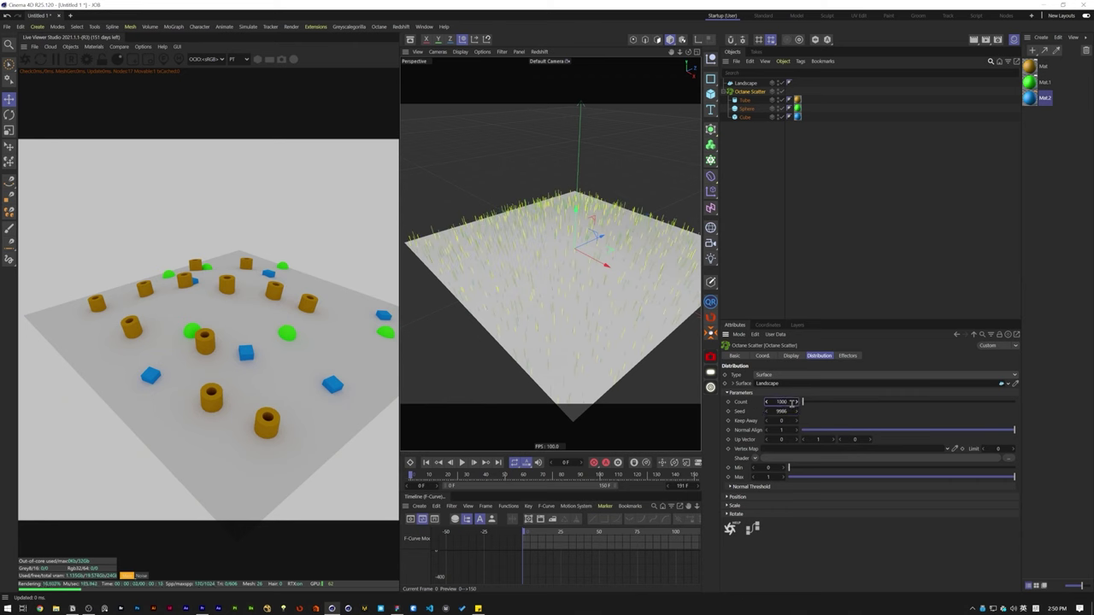
left_click(790, 412)
scroll(790, 412, "up", 3)
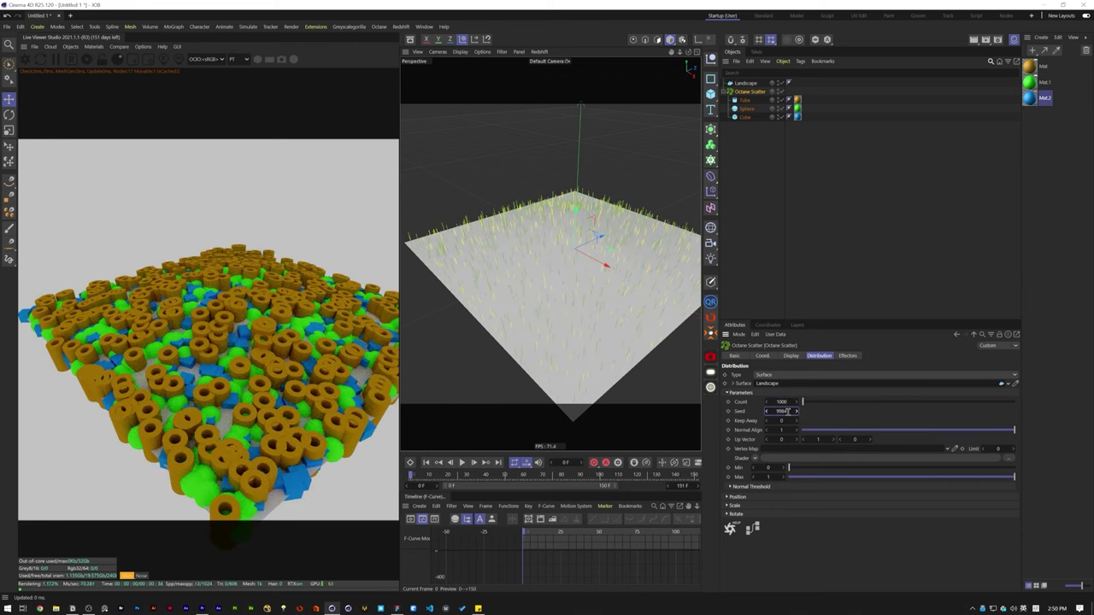
Step: Set the Landscape's width segments and depth segments to 125 each
left_click(744, 83)
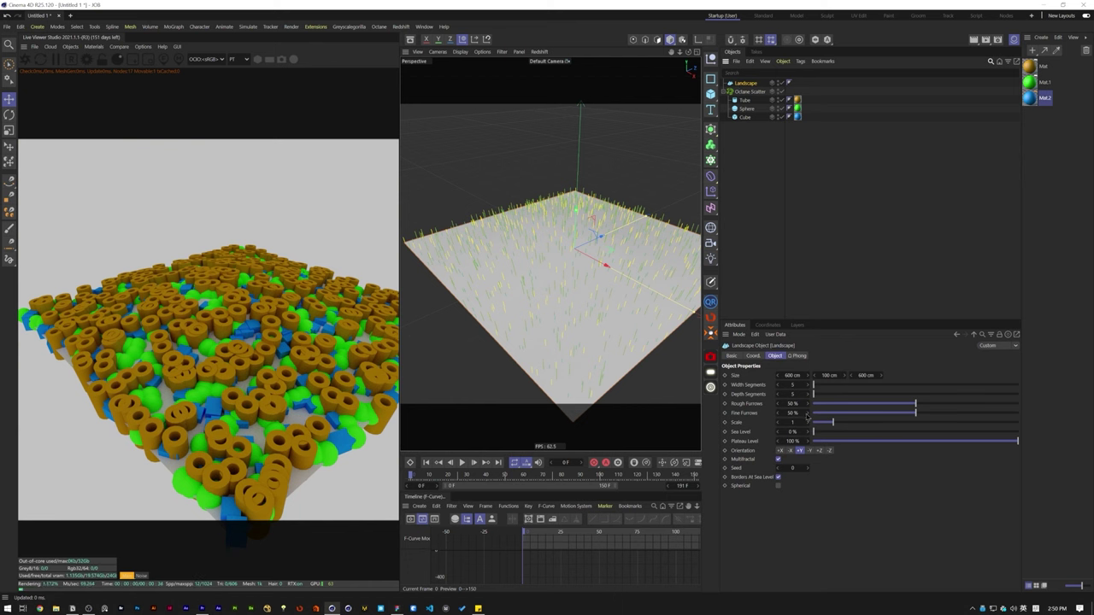
left_click(793, 385)
type("125")
key("Tab")
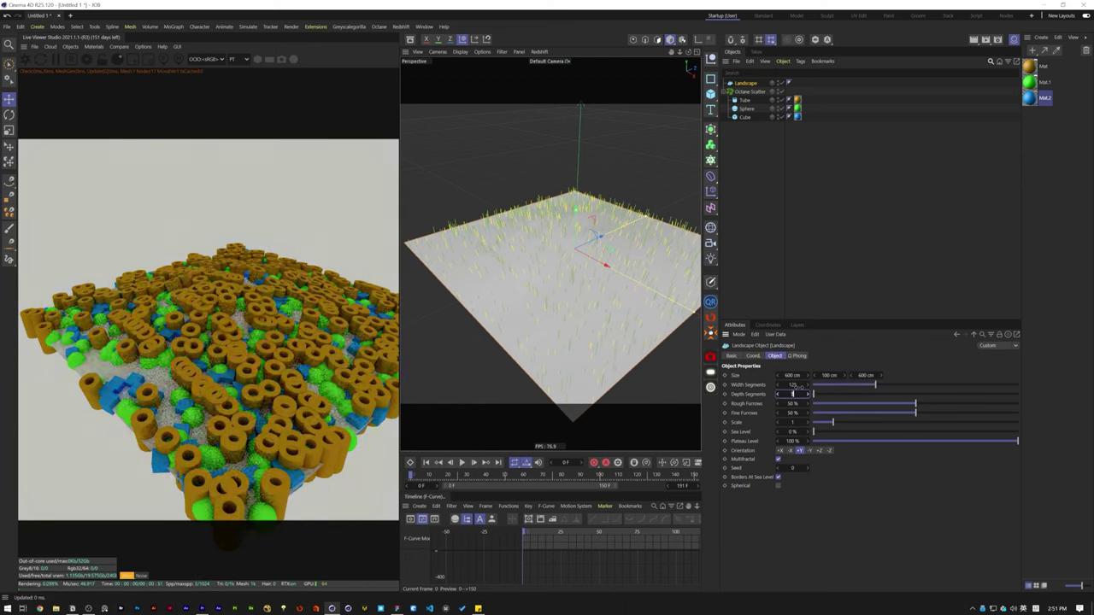
type("125")
key("Tab")
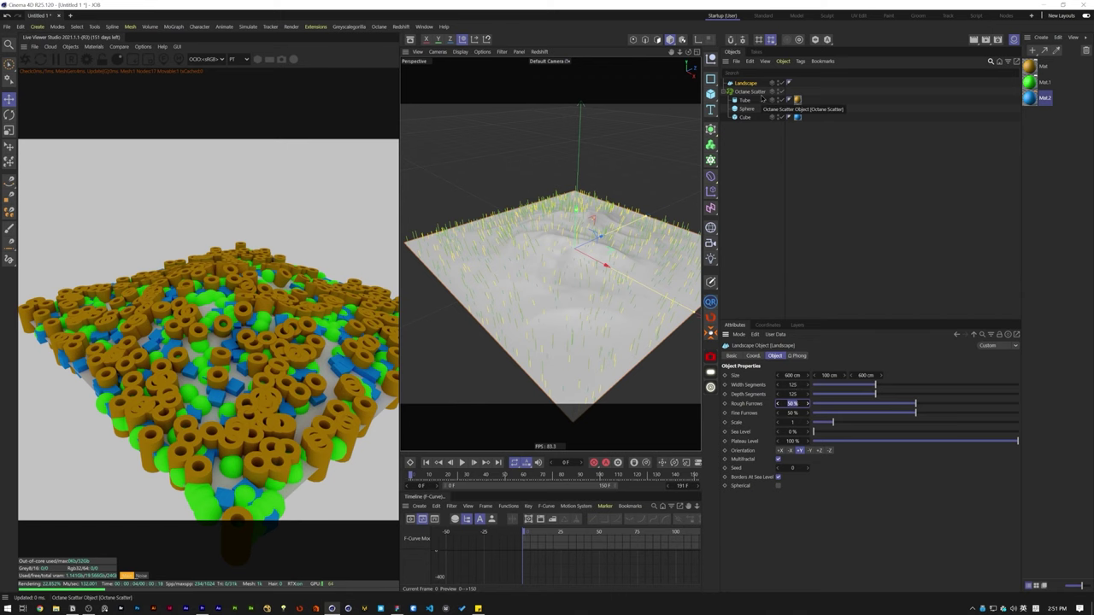
Step: Set the Octane Scatter's Keep Away value to 0
left_click(757, 92)
left_click_drag(624, 312, 609, 335, "alt")
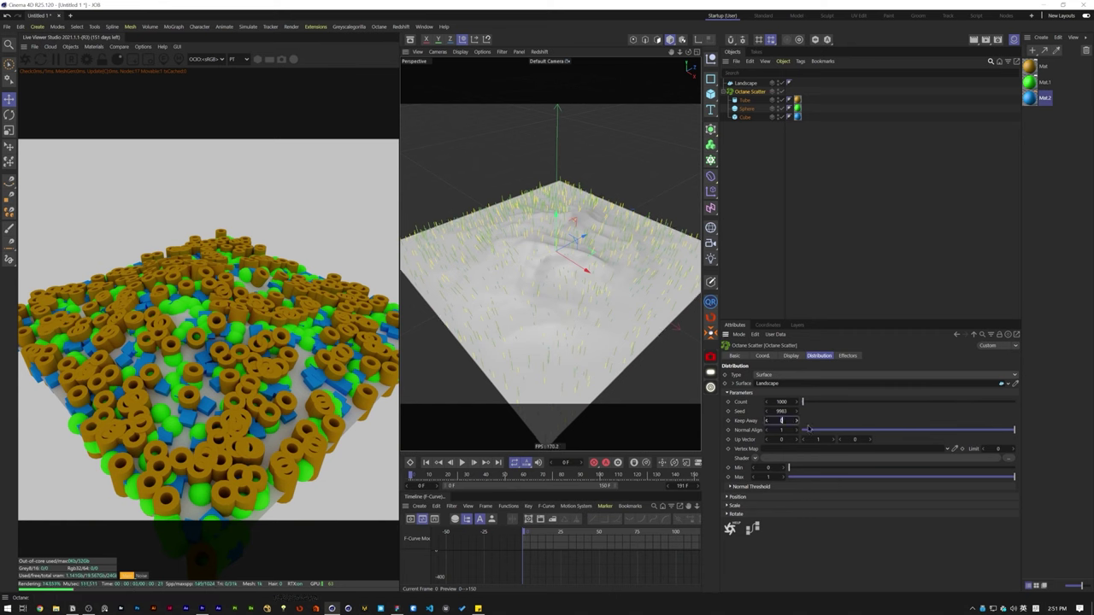
key("ctrl+z")
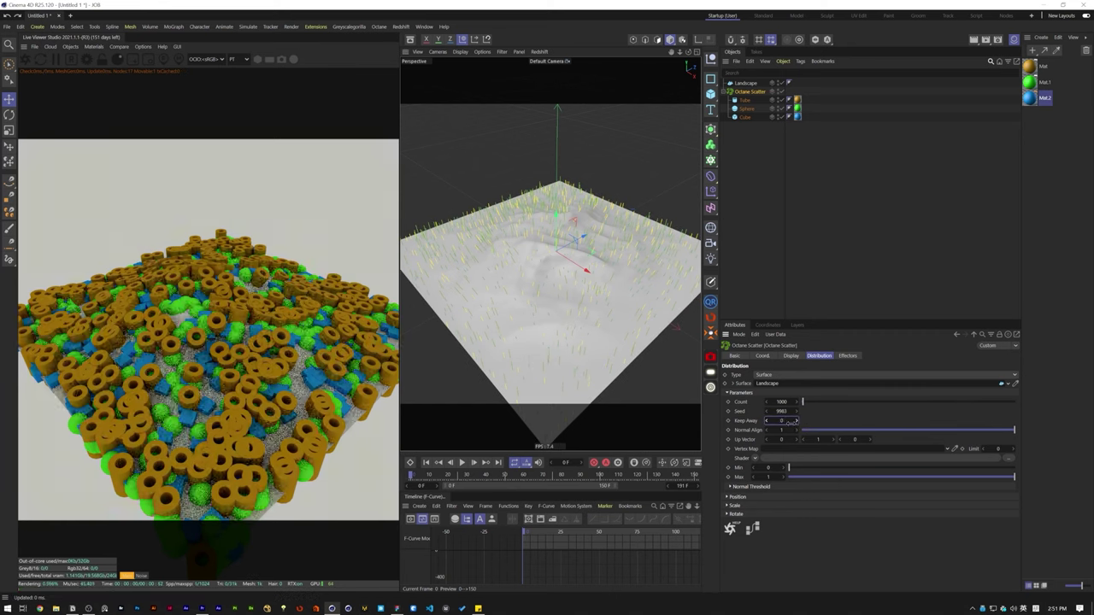
type("0")
key("Tab")
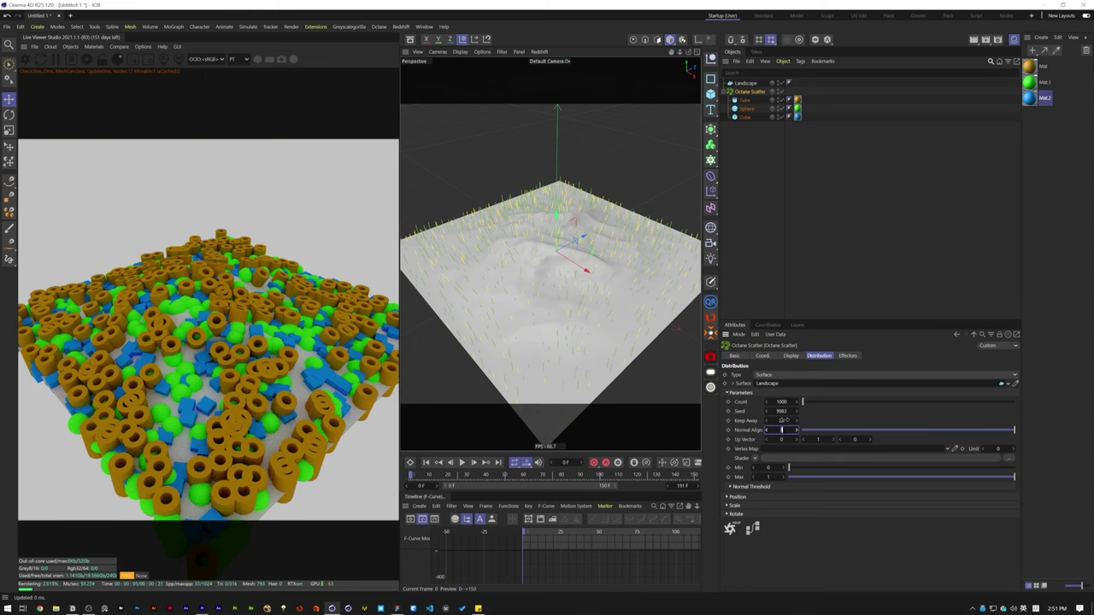
Step: Try Keep Away values of 20 and 50 on the Octane Scatter
double_click(783, 421)
type("20")
key("Tab")
type("50")
key("Return")
double_click(788, 421)
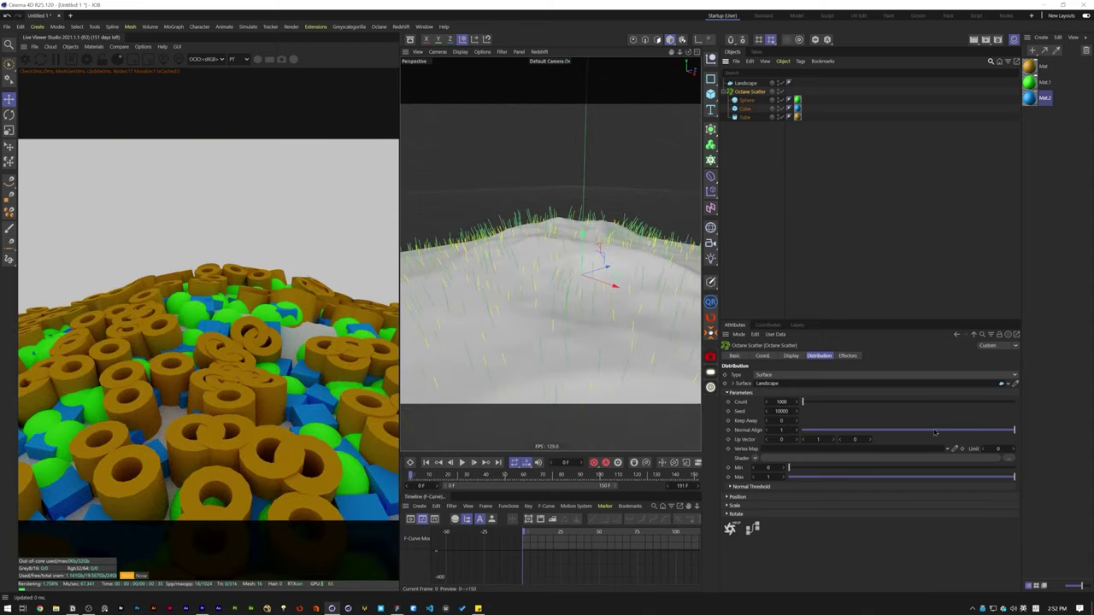
Step: Lower the Octane Scatter's Normal Align to 0 and return it to 1 to compare the instances' orientation
left_click_drag(935, 432, 1014, 430)
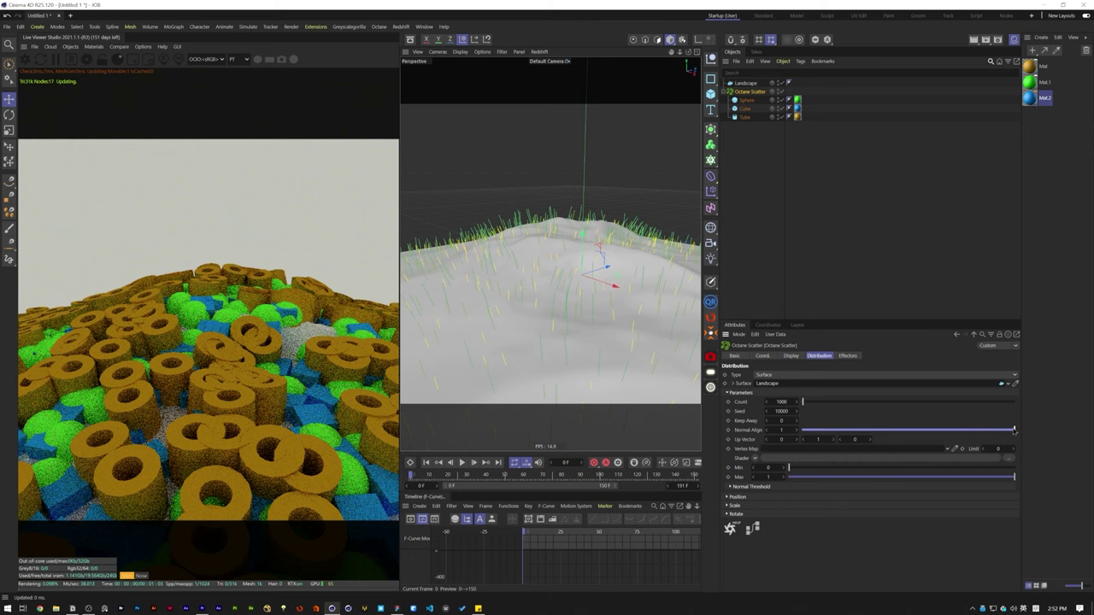
left_click_drag(1014, 430, 746, 431)
scroll(778, 439, "up", 1)
scroll(778, 438, "down", 2)
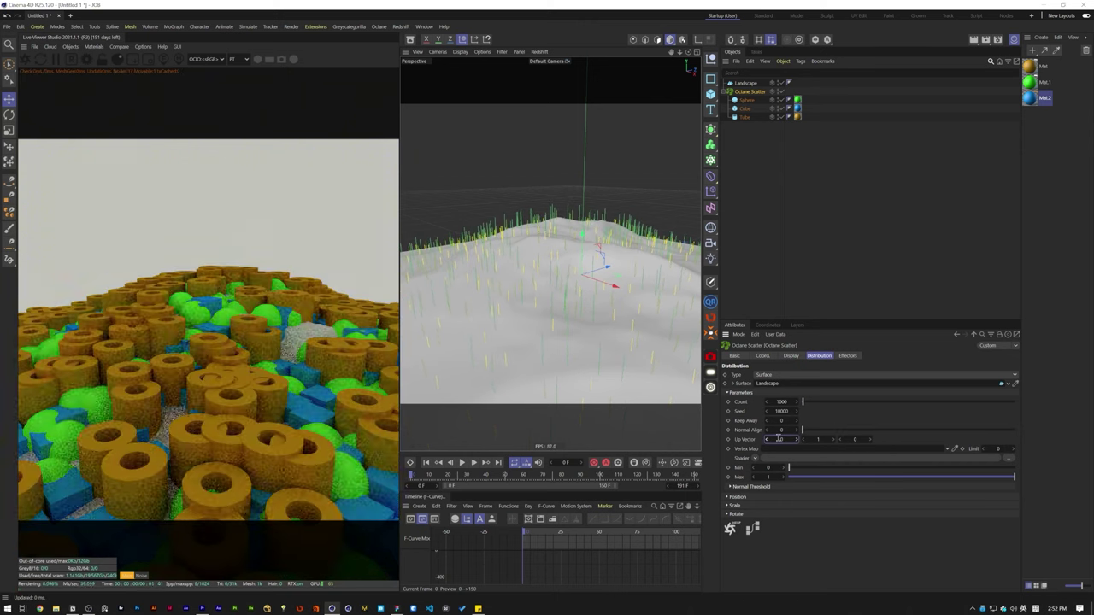
scroll(778, 438, "up", 1)
left_click_drag(804, 430, 1076, 432)
scroll(598, 262, "down", 5)
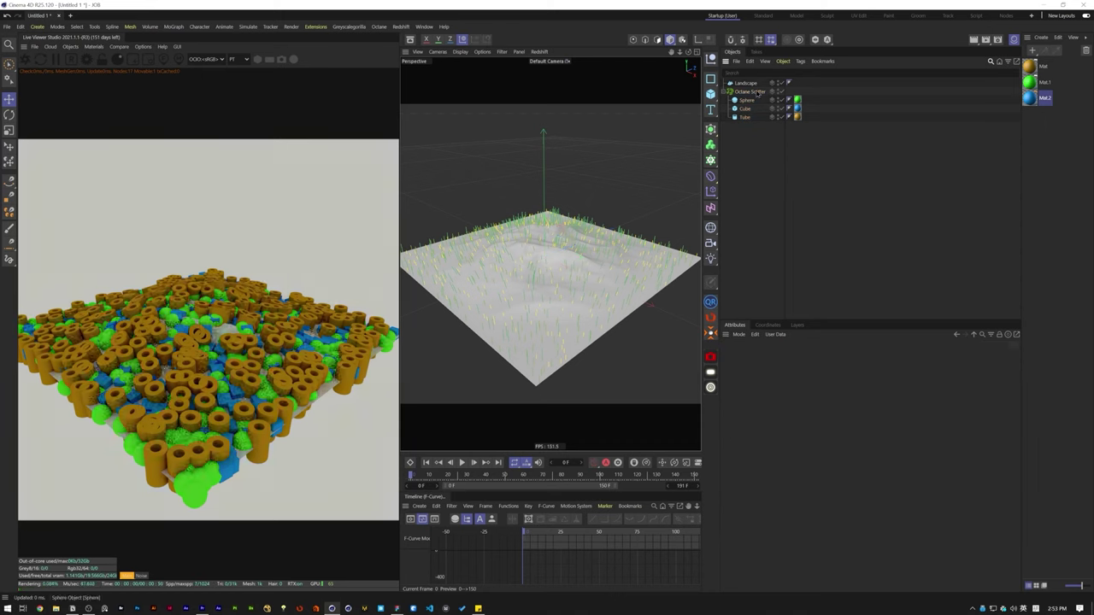
Step: Keep a disabled duplicate of the Landscape as a backup and convert the original into an editable polygon object
left_click_drag(745, 83, 766, 92, "ctrl")
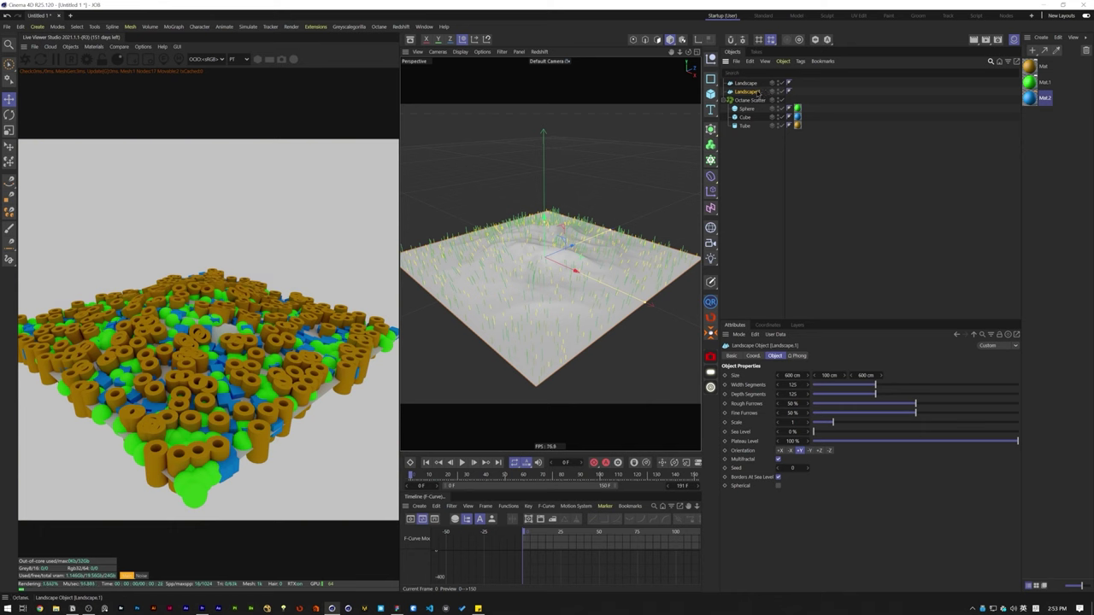
left_click(781, 91)
left_click(753, 84)
key("c")
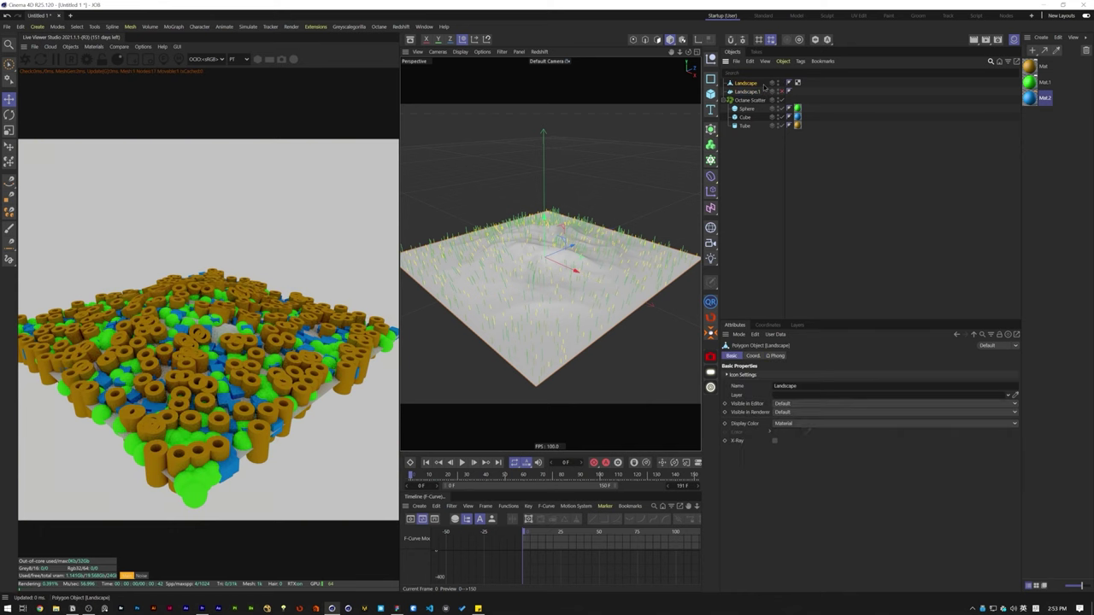
Step: Add a Vertex Color tag to the Landscape and paint an S-shaped stroke across it with the Paint Tool in Vertex Map mode
right_click(755, 87)
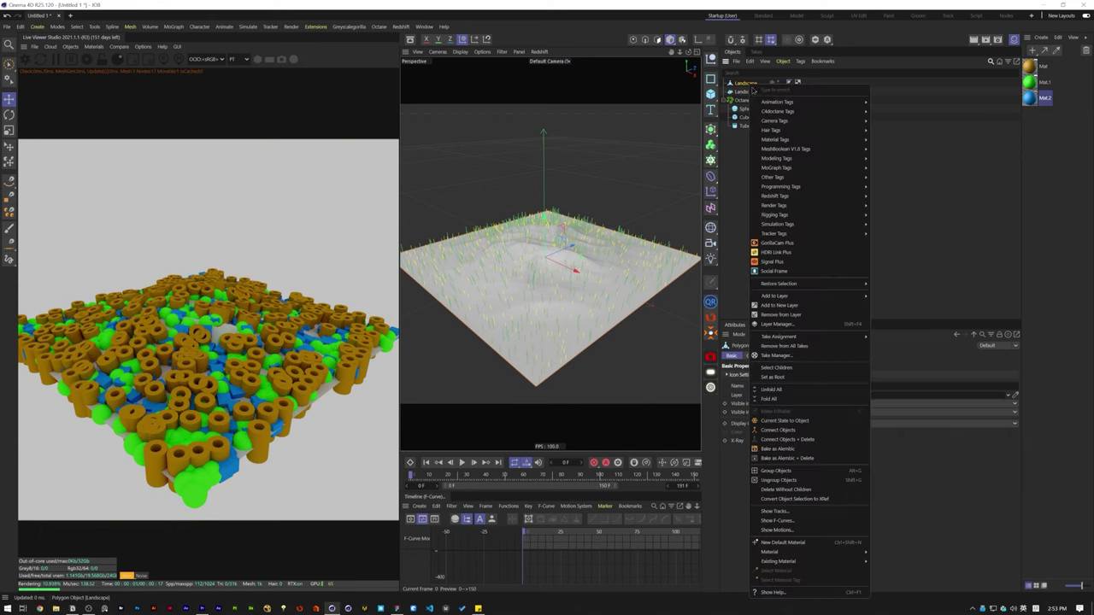
mouse_move(777, 177)
left_click(892, 224)
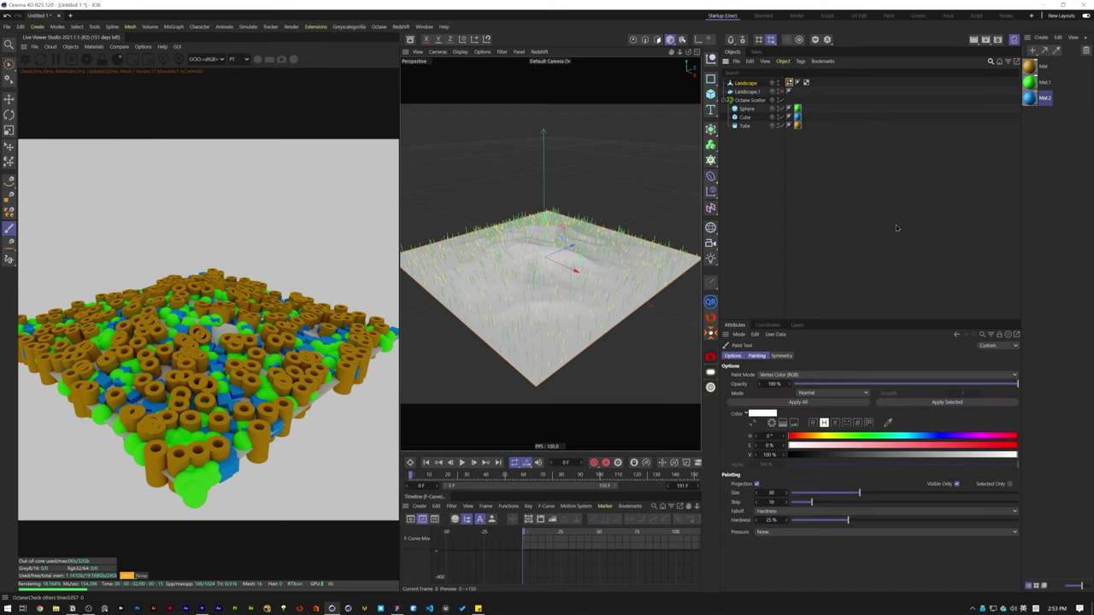
left_click(779, 375)
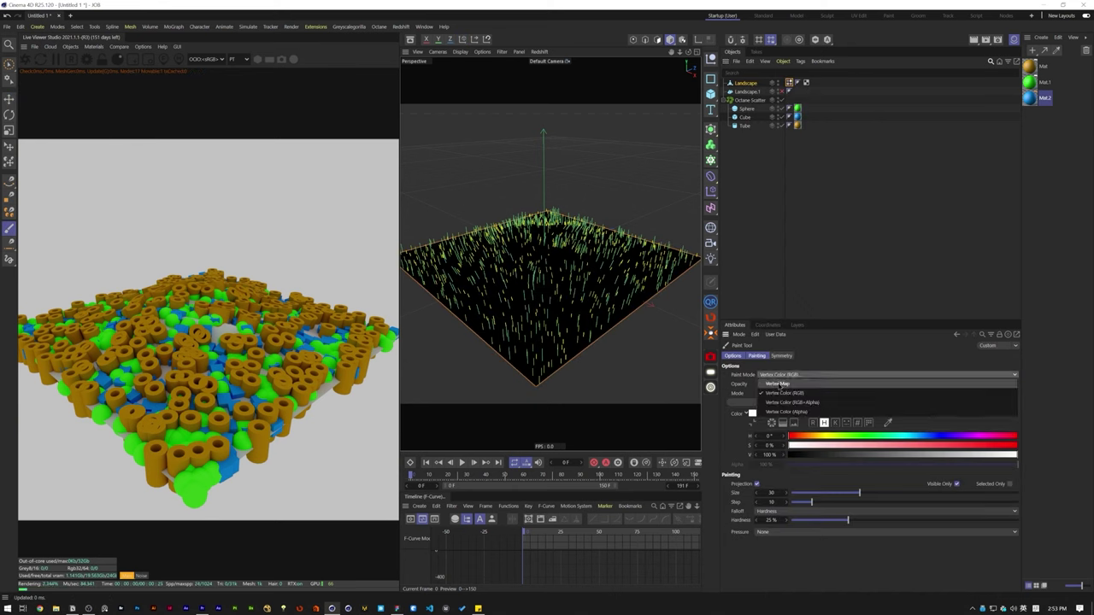
left_click(782, 384)
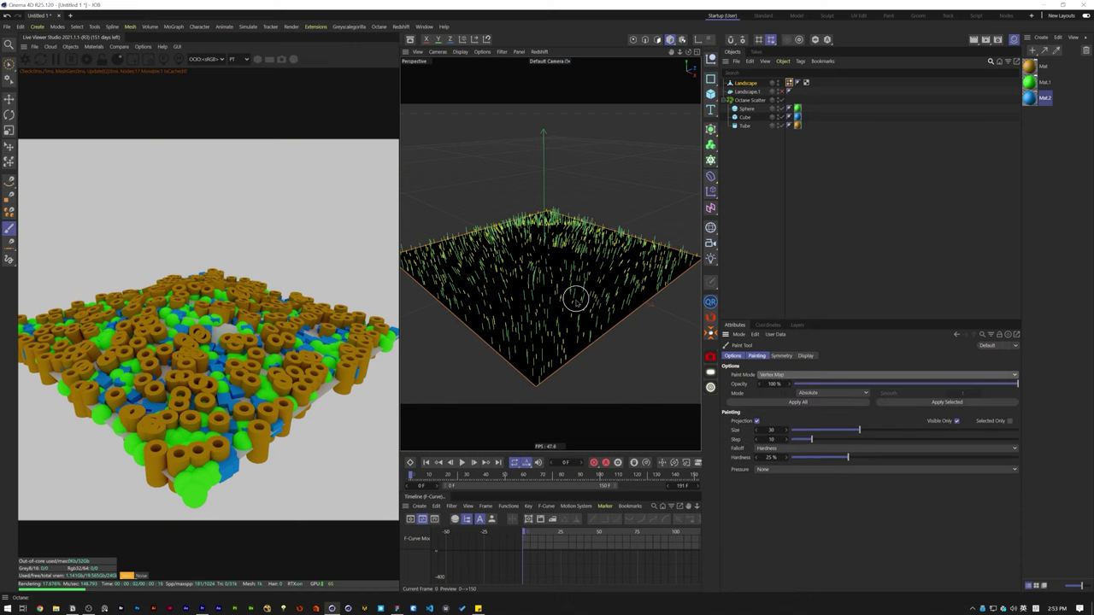
mouse_move(576, 299)
left_mouse_down()
mouse_move(508, 301)
mouse_move(539, 243)
mouse_move(575, 237)
mouse_move(541, 224)
left_mouse_up()
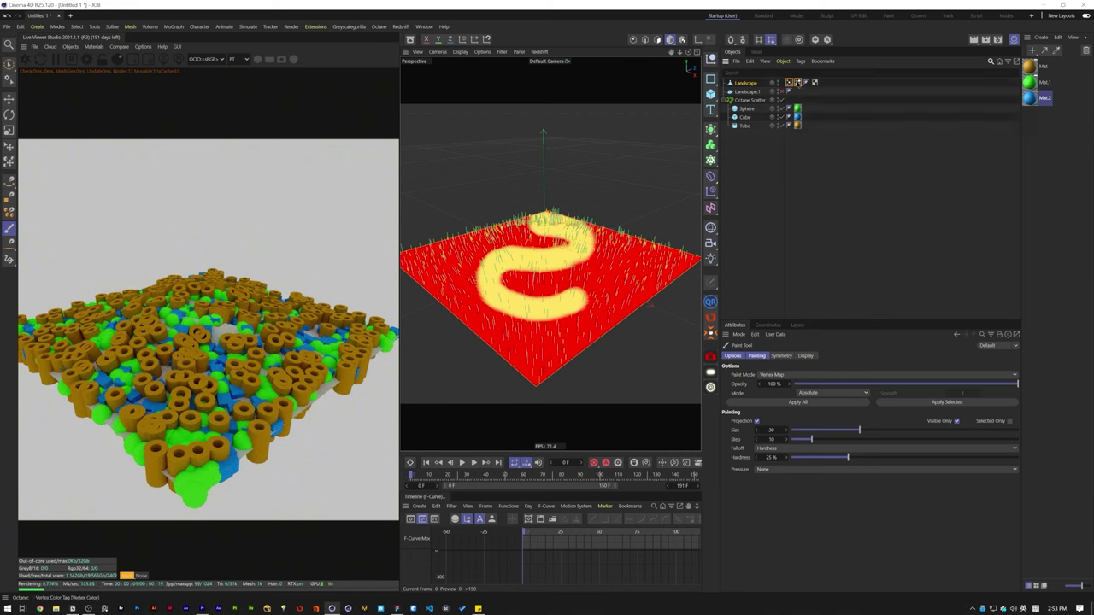
Step: Delete the Landscape's Vertex Color tag and assign its painted Vertex Map to the Octane Scatter's Vertex Map parameter
left_click(798, 84)
key("Delete")
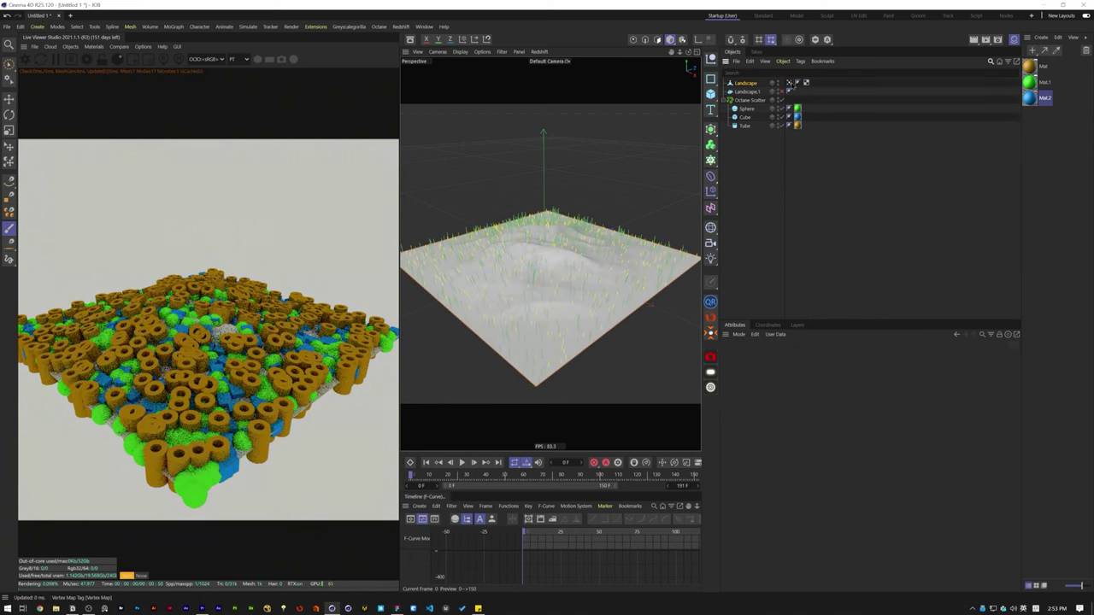
left_click(789, 83)
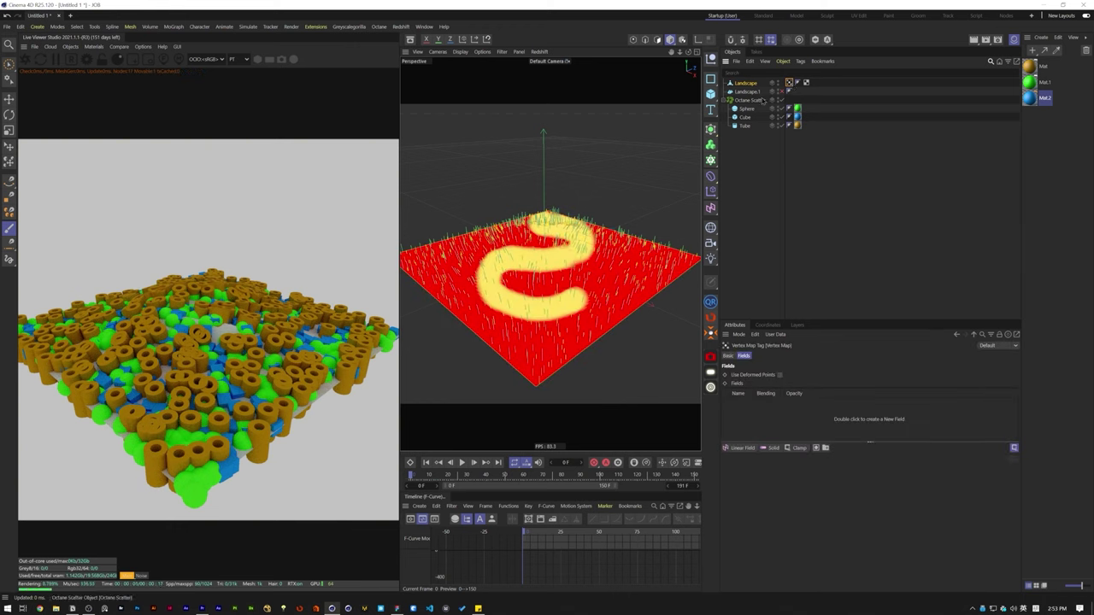
left_click(755, 100)
left_click_drag(790, 83, 792, 450)
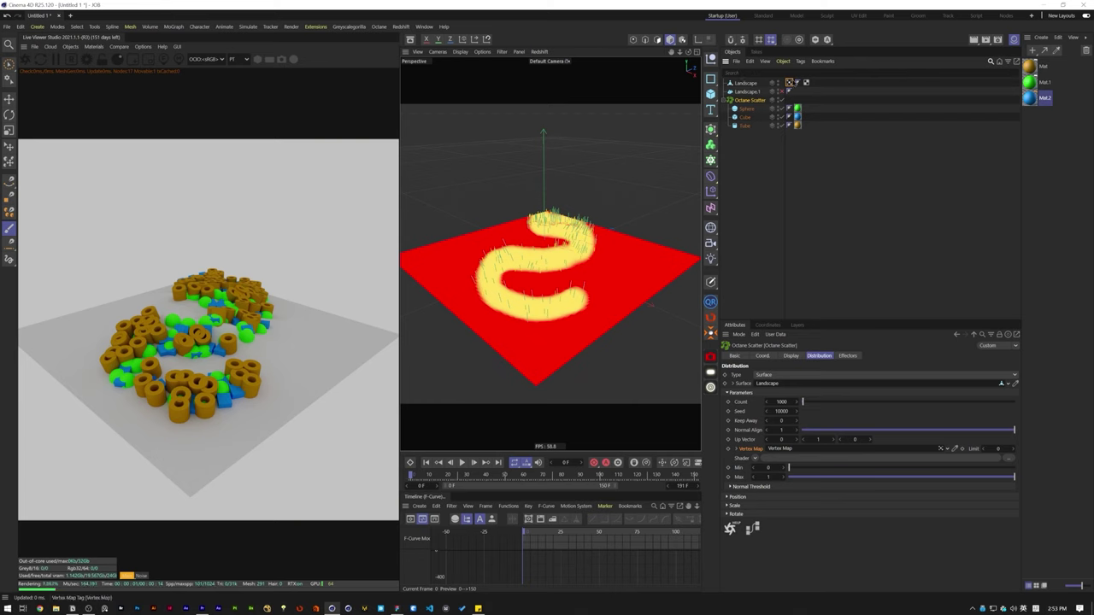
Step: Paint extra spots on the Landscape's vertex map around the S-shaped stroke to scatter more instances there
left_click(789, 83)
left_click_drag(574, 268, 617, 263, "alt")
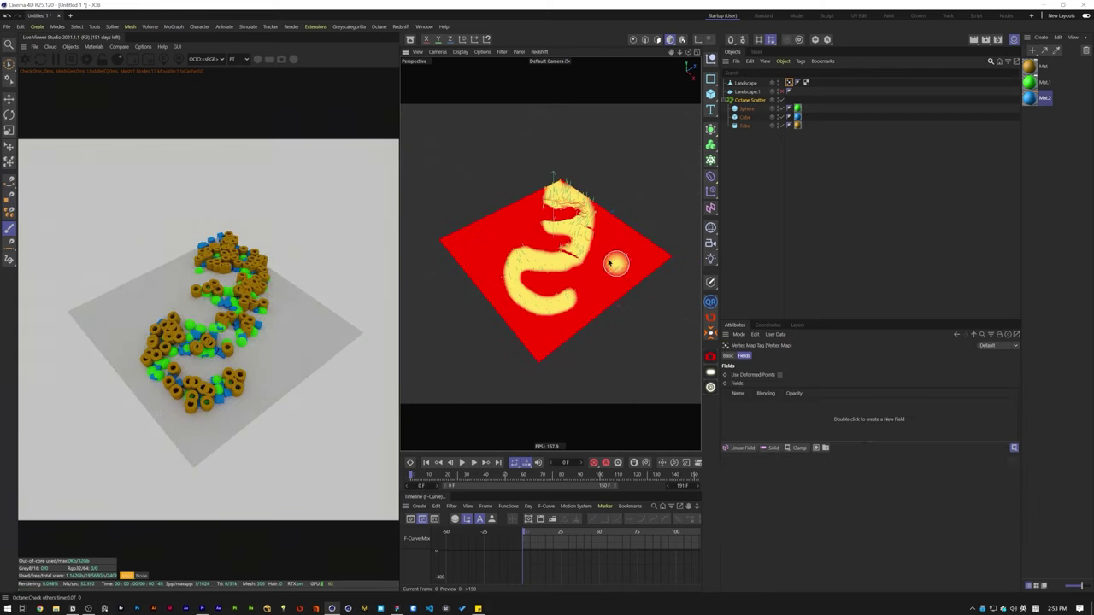
left_click(479, 241)
left_click(516, 219)
left_click(596, 295)
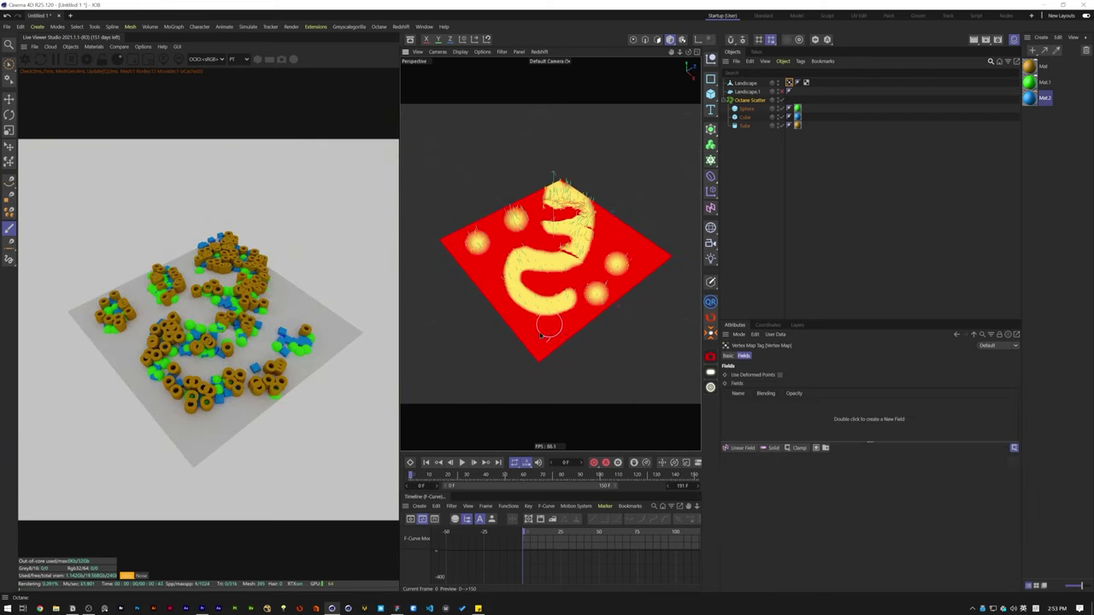
mouse_move(630, 247)
left_mouse_down("alt")
mouse_move(557, 205)
mouse_move(620, 238)
mouse_move(634, 229)
left_mouse_up("alt")
left_click_drag(584, 306, 612, 318, "alt")
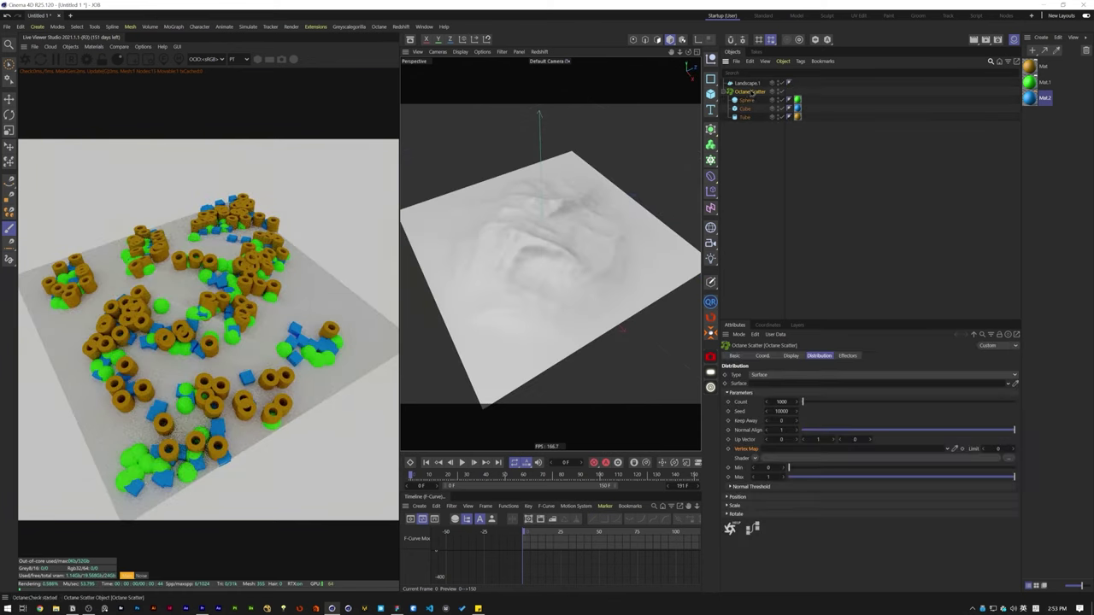
Step: Replace the painted Landscape with the backup Landscape.1 as the Octane Scatter's distribution surface
left_click_drag(747, 83, 776, 347)
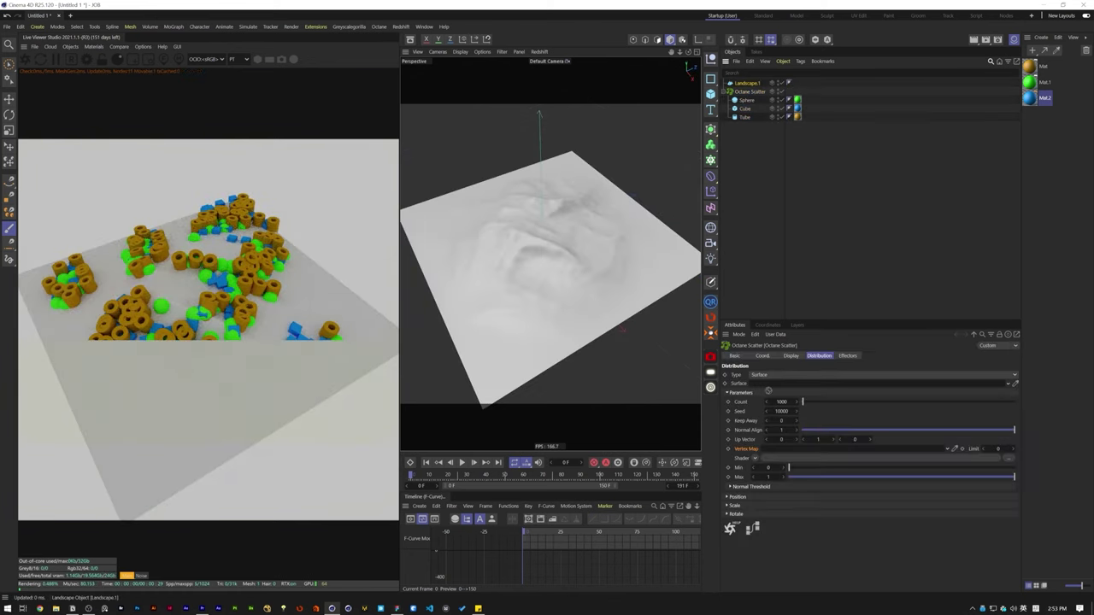
left_click_drag(768, 390, 769, 384)
middle_click_drag(566, 264, 588, 251, "alt")
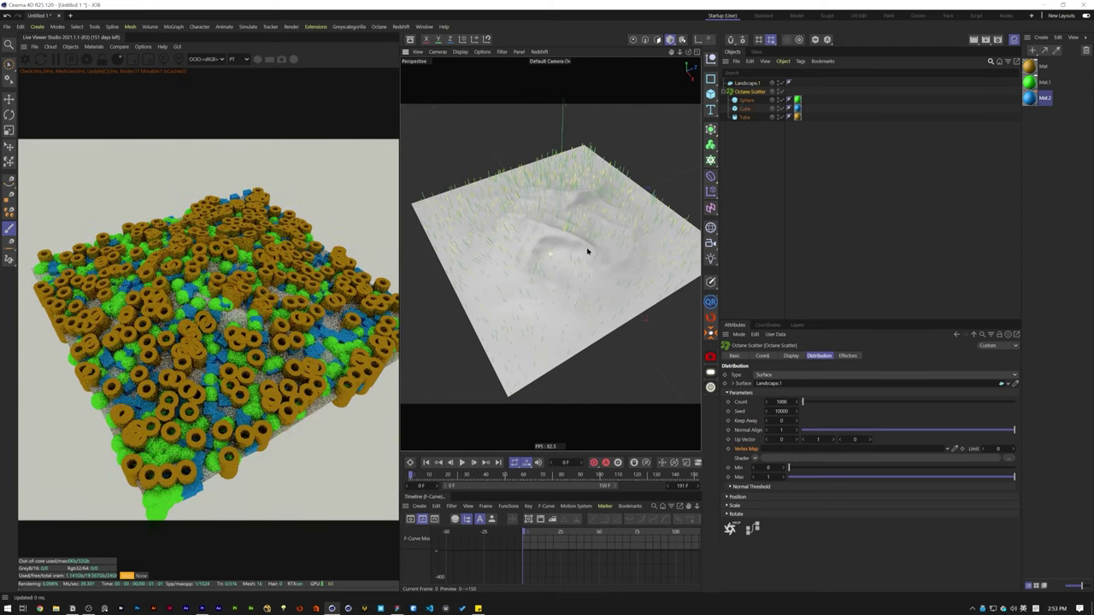
Step: Load a Gradient into the Octane Scatter's Shader slot and open the gradient's settings
left_click(755, 459)
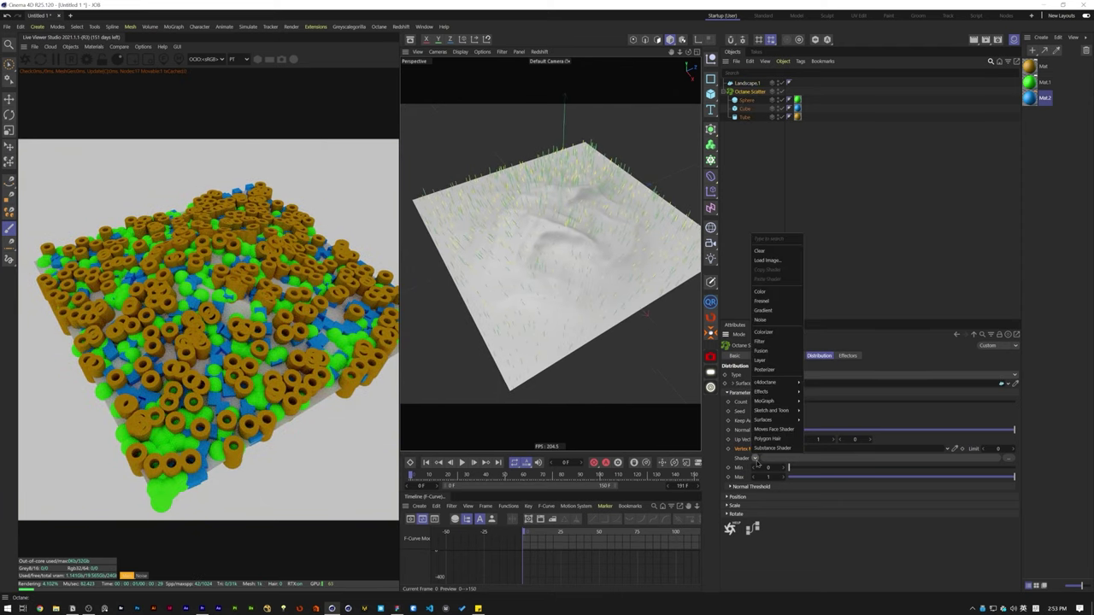
left_click(774, 310)
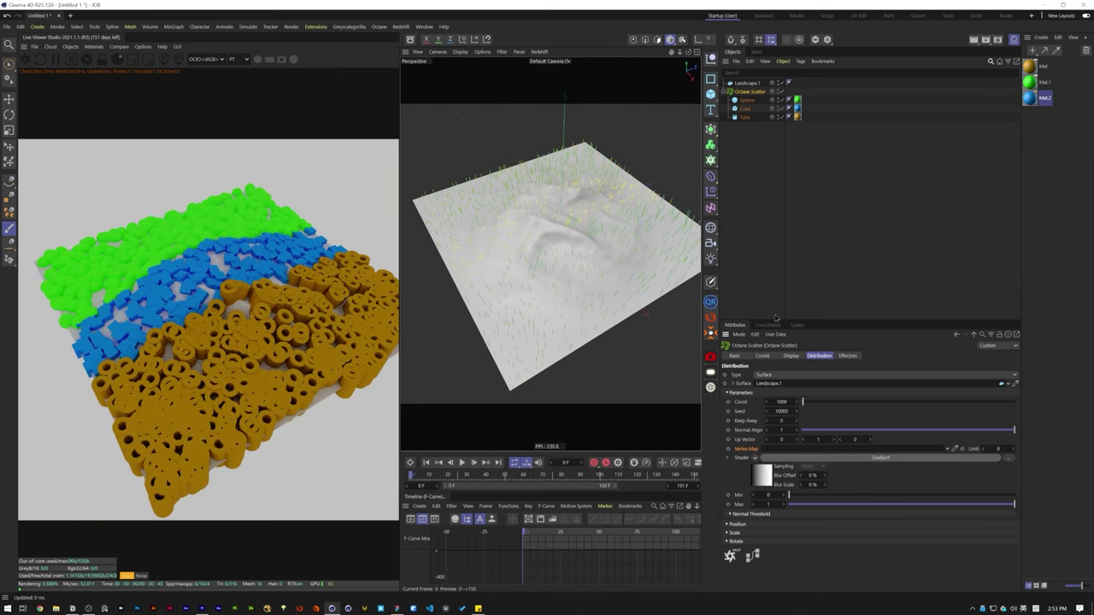
left_click(756, 475)
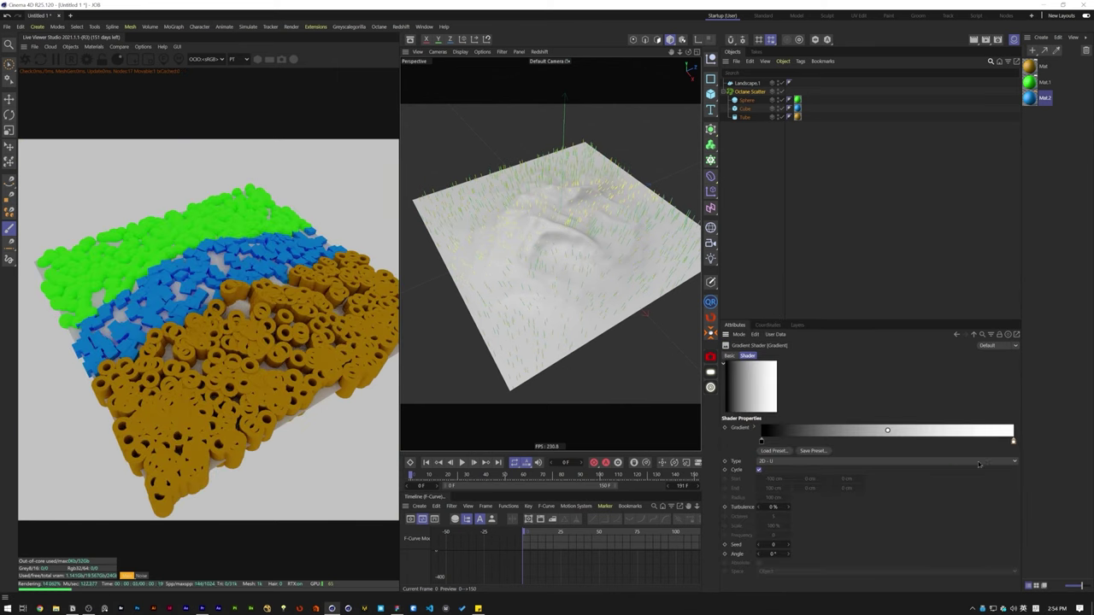
Step: Try darkening the gradient's white end knot to a value of 24% and return it to full white
double_click(1013, 442)
left_click(891, 476)
left_click(893, 492)
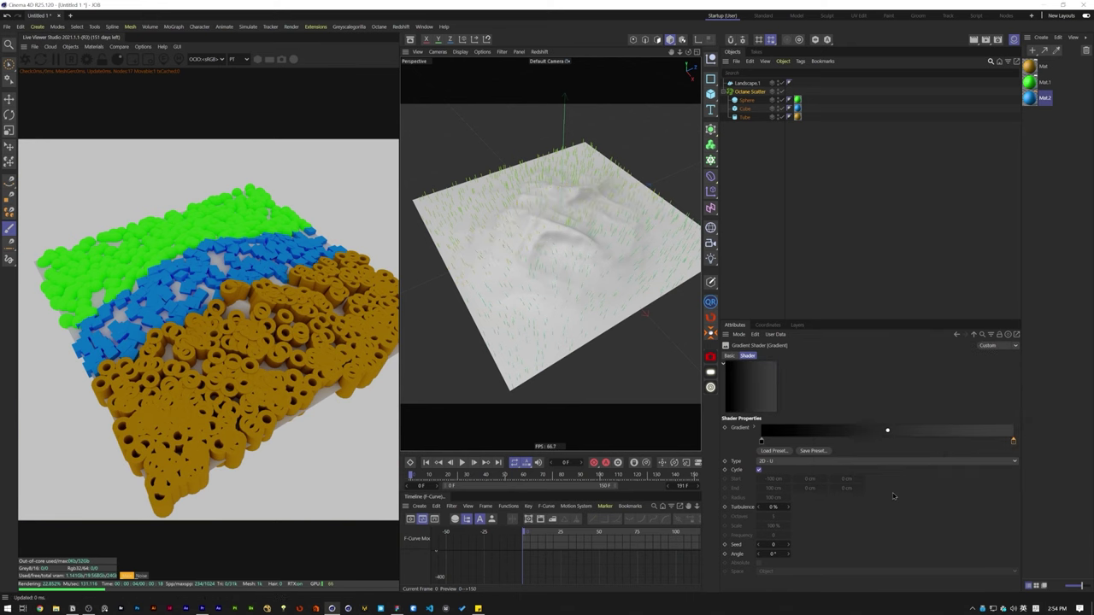
double_click(1012, 441)
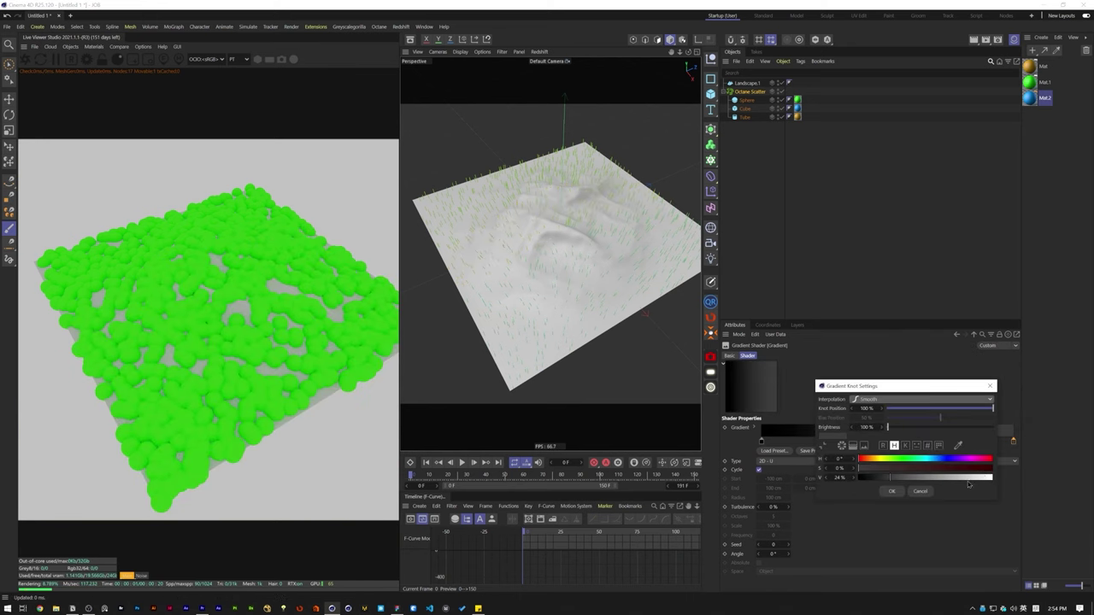
left_click(991, 478)
left_click(896, 491)
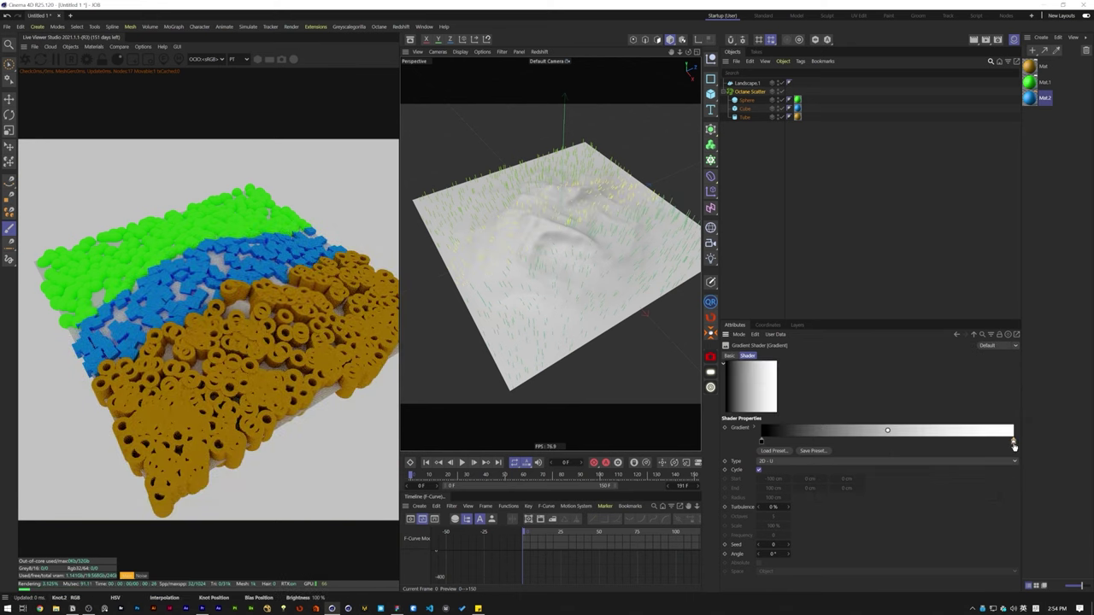
left_click_drag(1013, 446, 1059, 445)
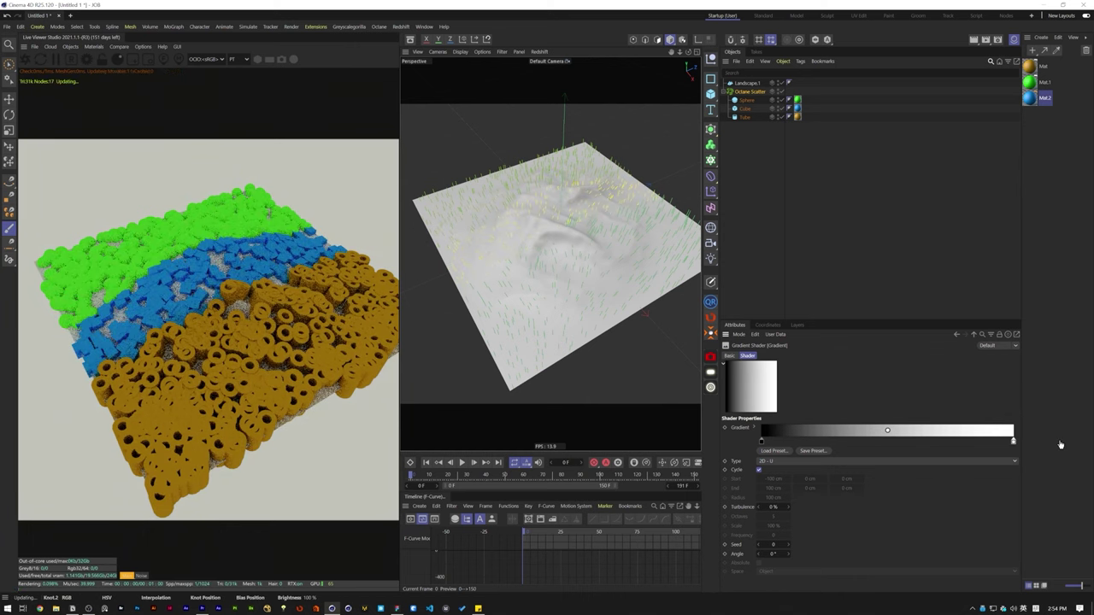
Step: Load a Noise shader into the Octane Scatter's Shader slot in place of the gradient and open its settings
left_click(755, 458)
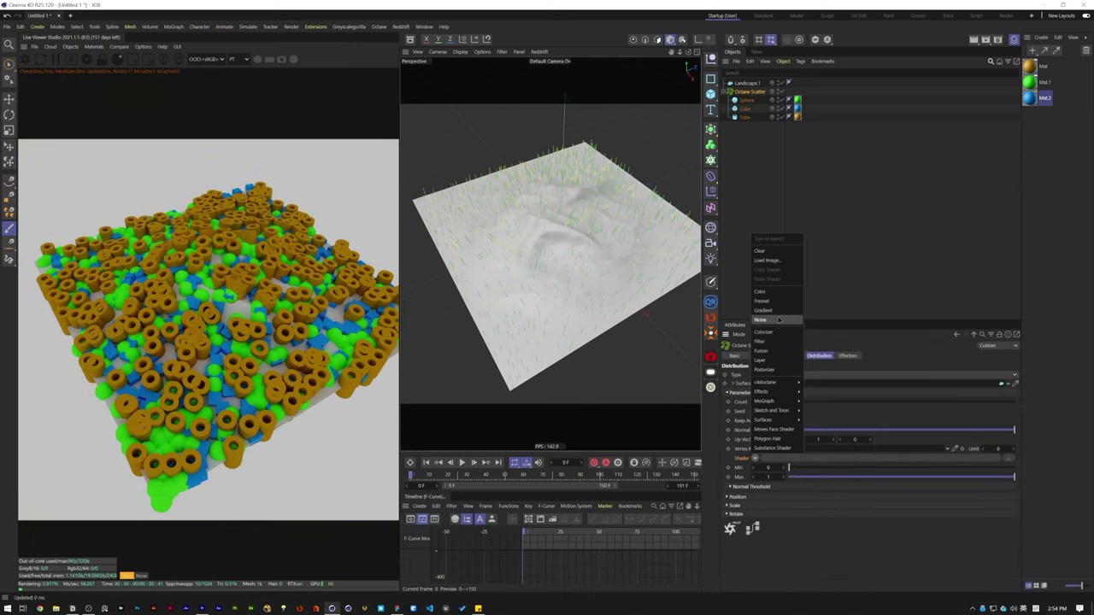
left_click(778, 319)
left_click(905, 459)
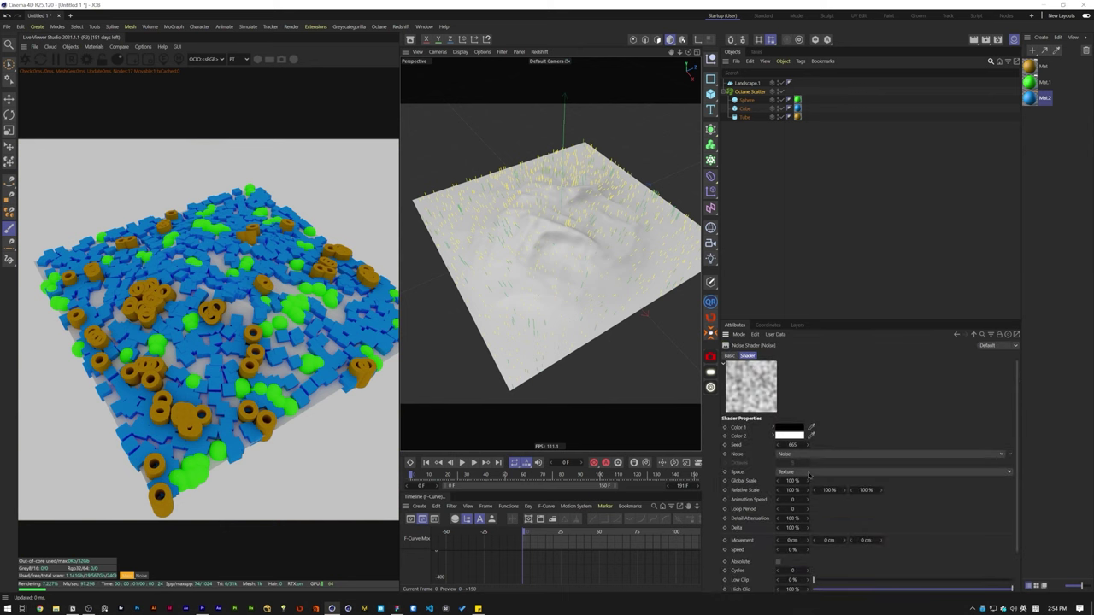
Step: Try a higher Contrast of about 64% and a raised Low Clip on the Noise shader
left_click(941, 561)
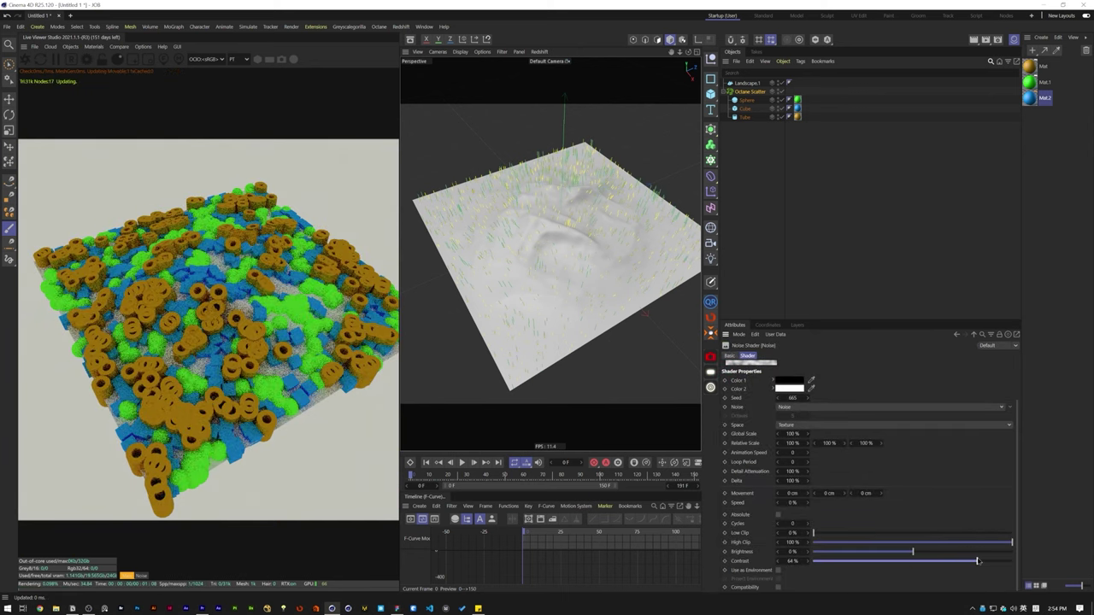
left_click_drag(953, 560, 952, 560)
left_click_drag(817, 534, 841, 534)
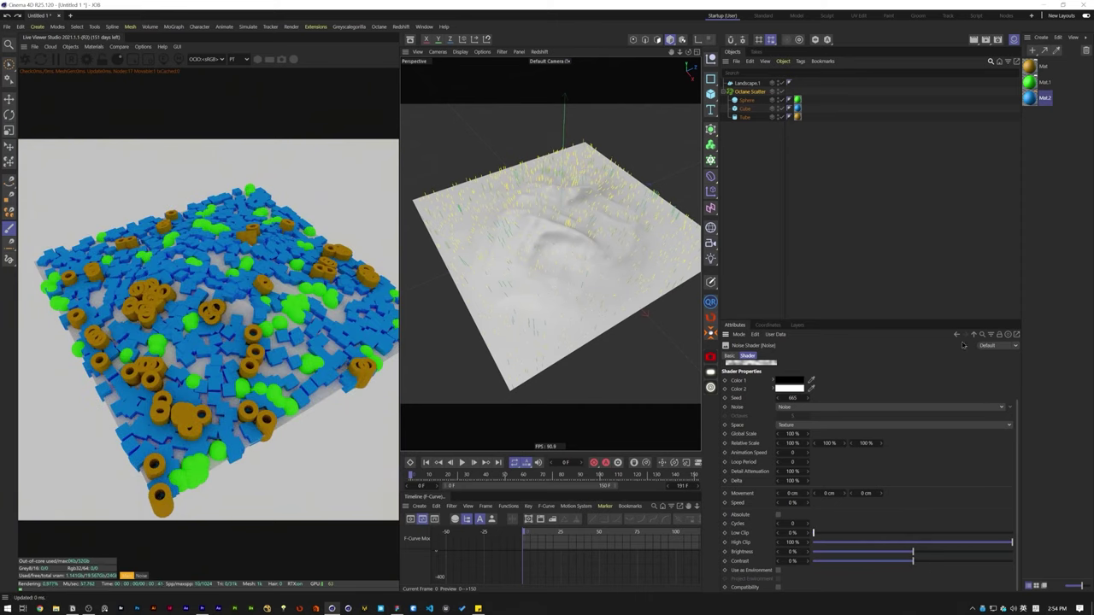
Step: Try Count values of 250 and 15 on the Octane Scatter
left_click(957, 334)
left_click(784, 402)
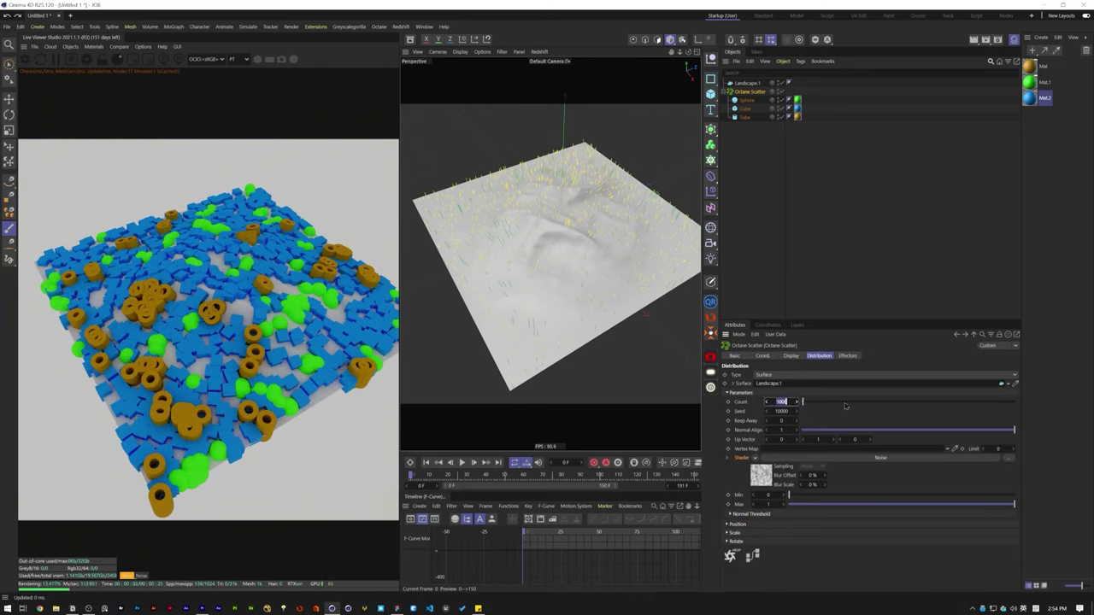
type("250")
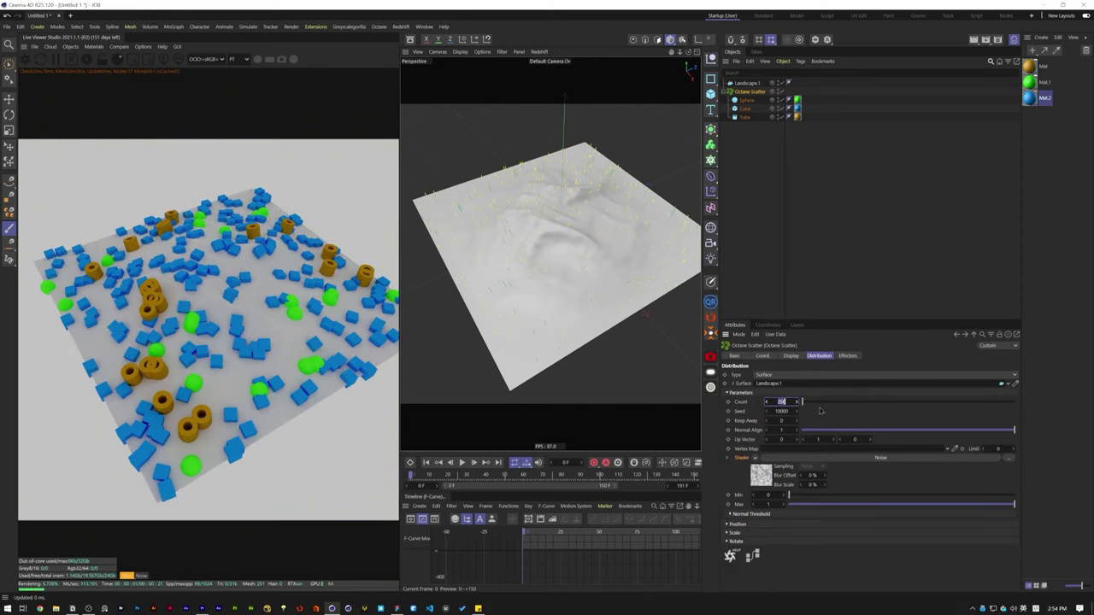
key("Tab")
left_click(788, 401)
type("15")
key("Tab")
Step: Set the Octane Scatter's Count to 250 and its Seed to 9994
left_click(787, 402)
type("2")
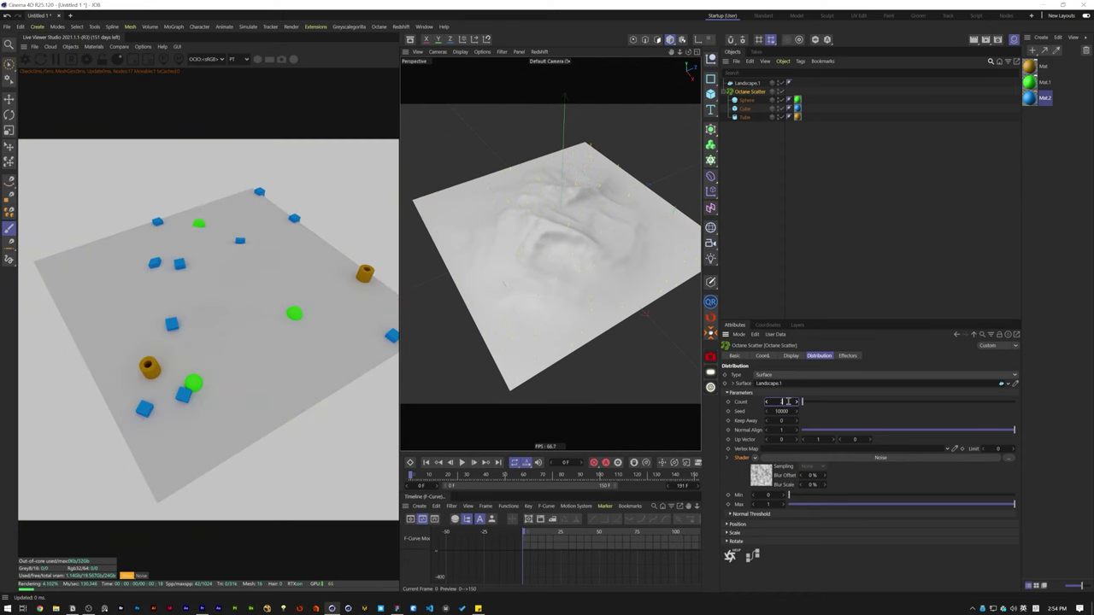
type("250")
key("Return")
left_click(788, 412)
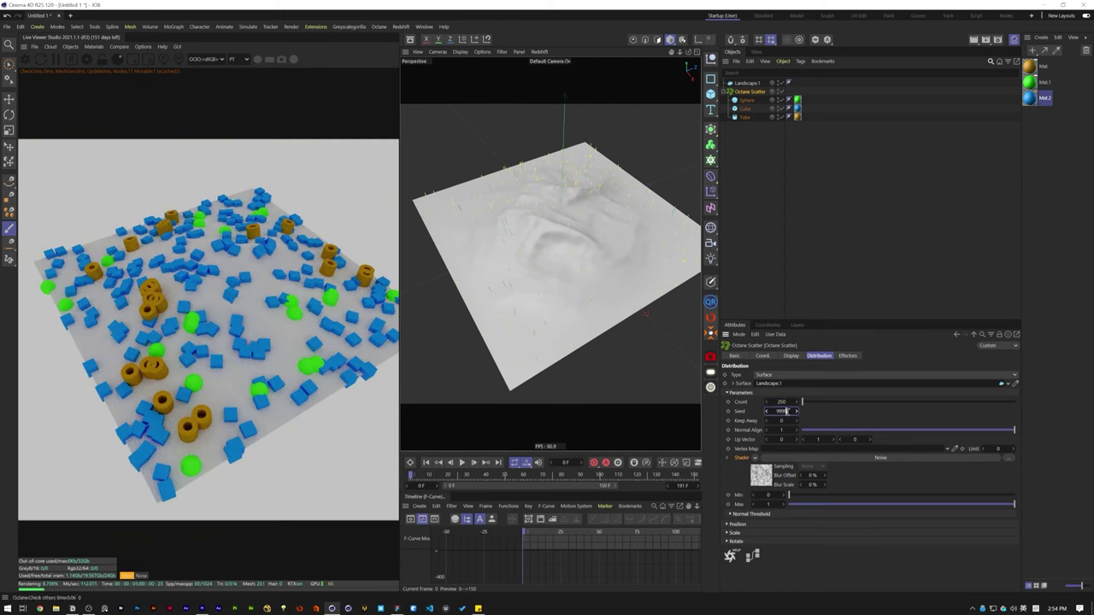
scroll(787, 412, "down", 6)
Step: Set the Noise shader's Contrast to 68% and its Seed to 662
left_click(846, 458)
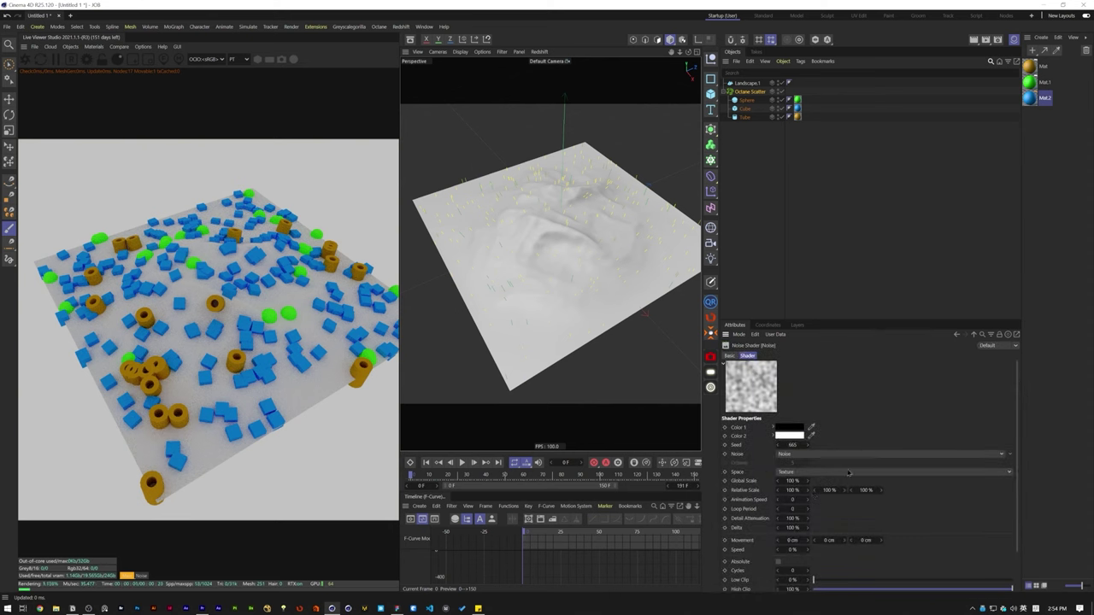
scroll(908, 517, "down", 2)
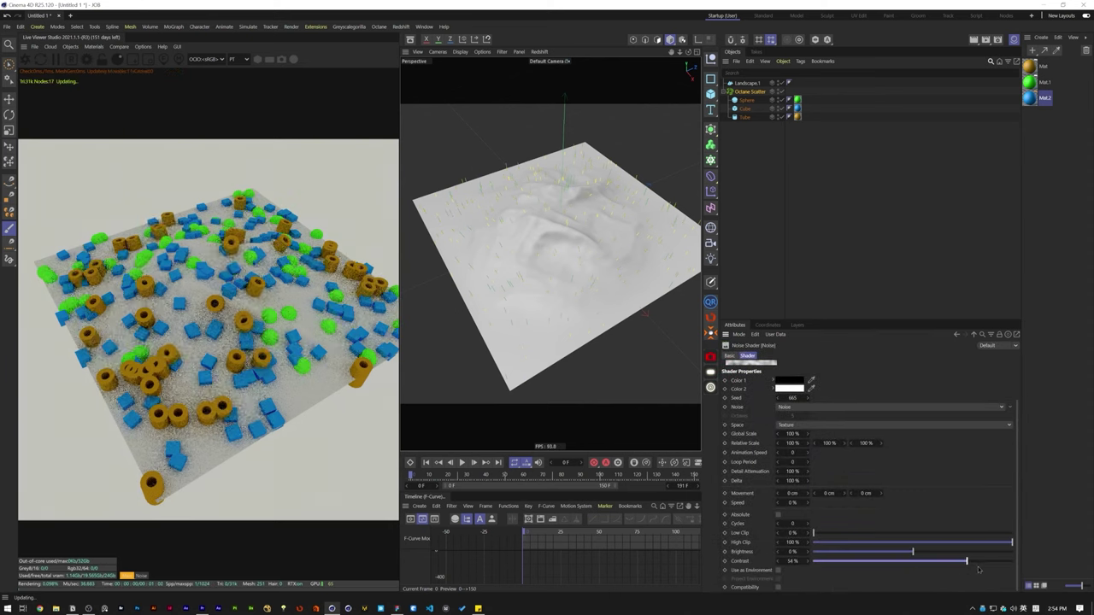
scroll(797, 397, "down", 2)
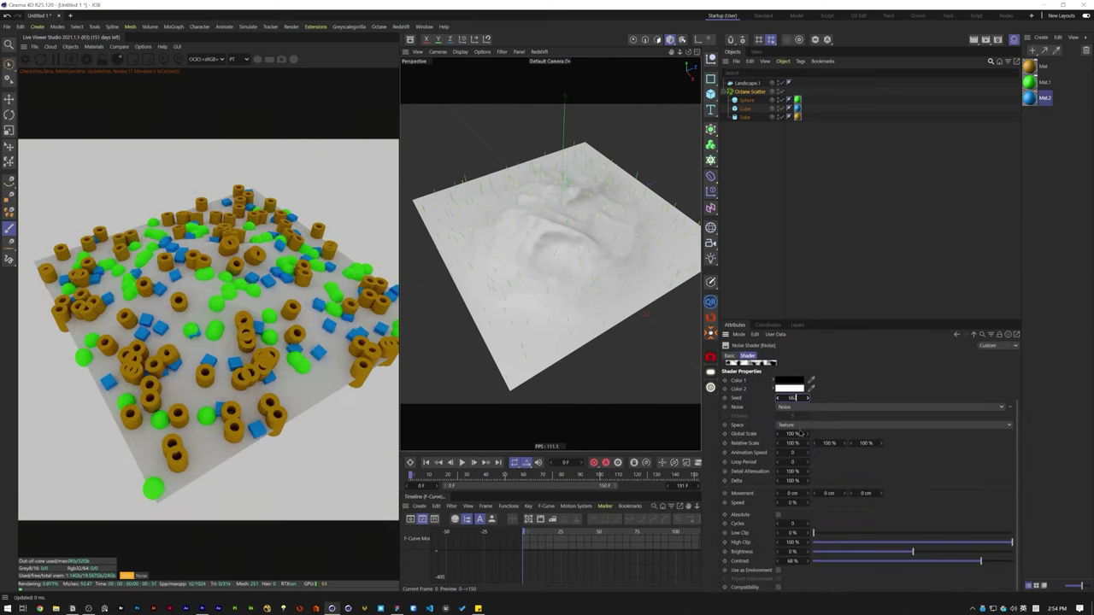
Step: Set the Noise shader's Global Scale to 500% and its Seed to 660
double_click(795, 434)
type("500")
key("Return")
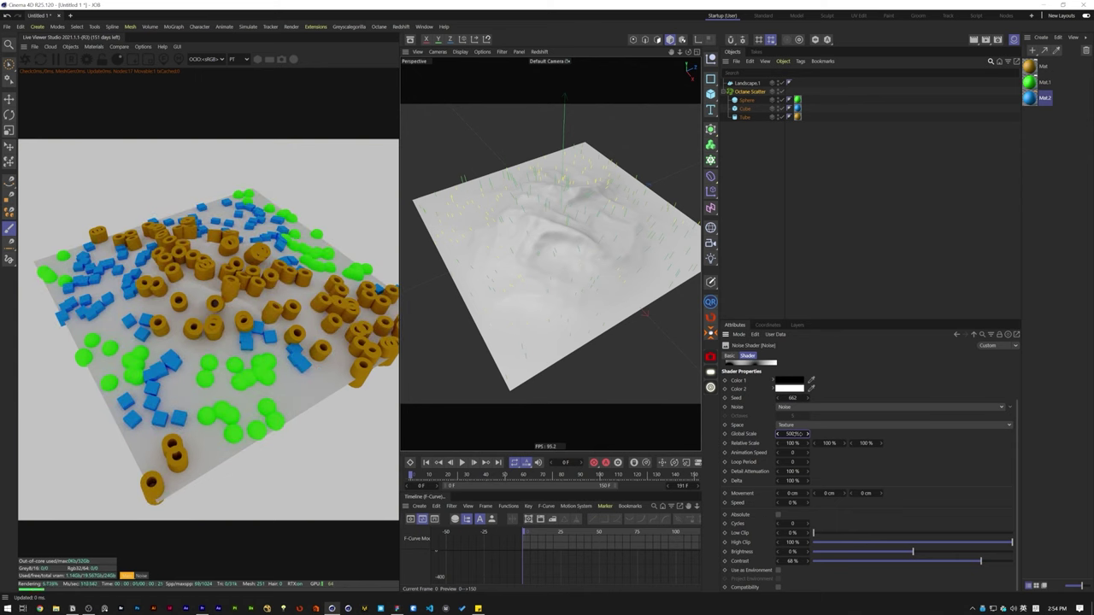
left_click(795, 398)
scroll(794, 399, "down", 2)
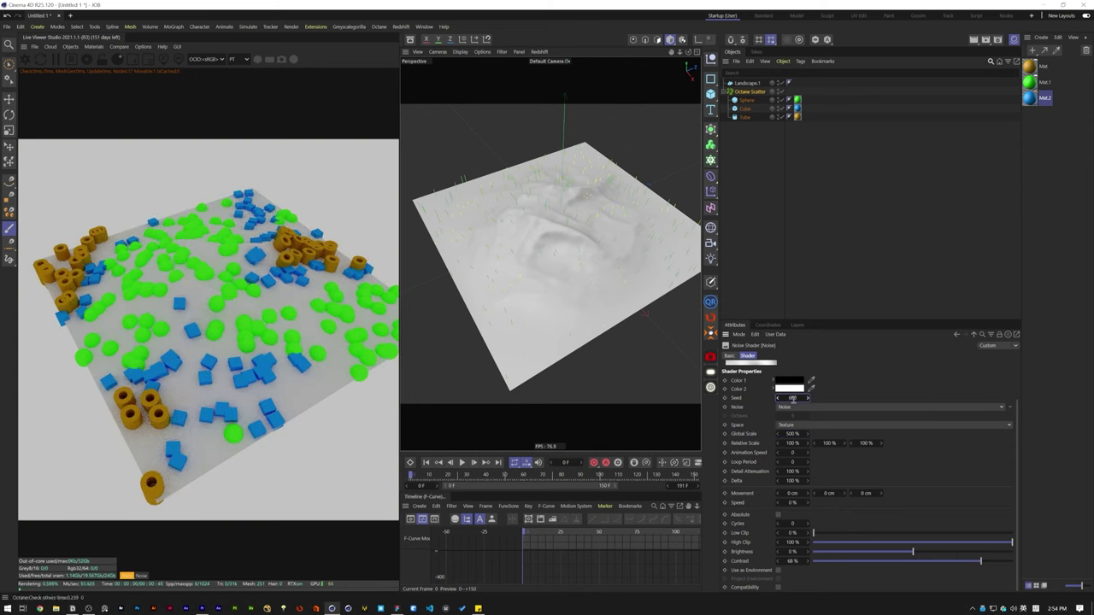
Step: Select the Octane Scatter and collapse its child objects in the object hierarchy
left_click(637, 244)
scroll(601, 222, "down", 3)
scroll(581, 226, "down", 2)
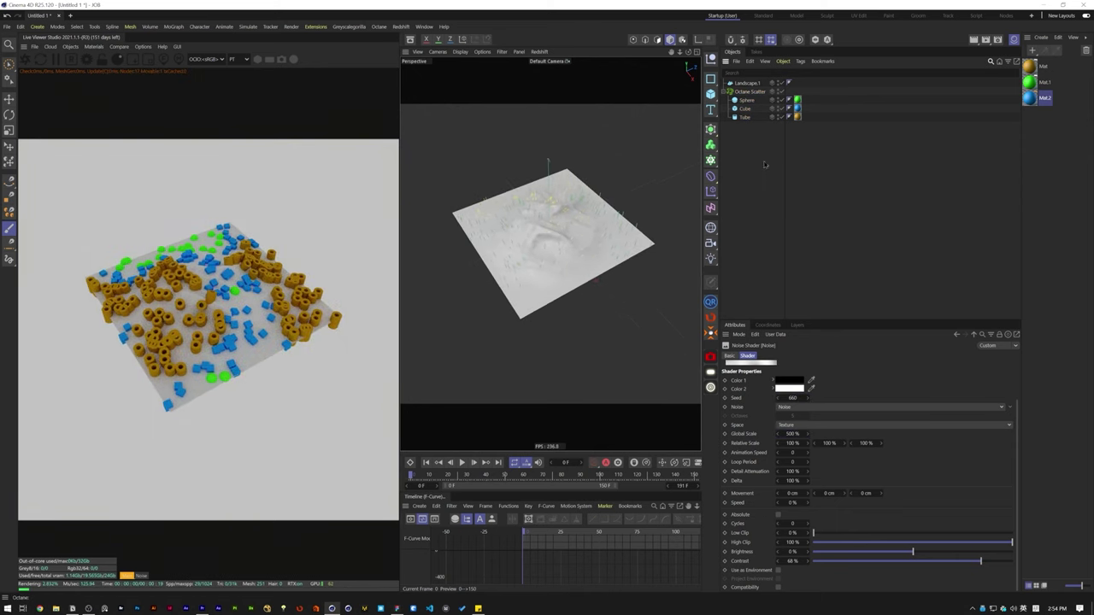
left_click(748, 92)
left_click(729, 92)
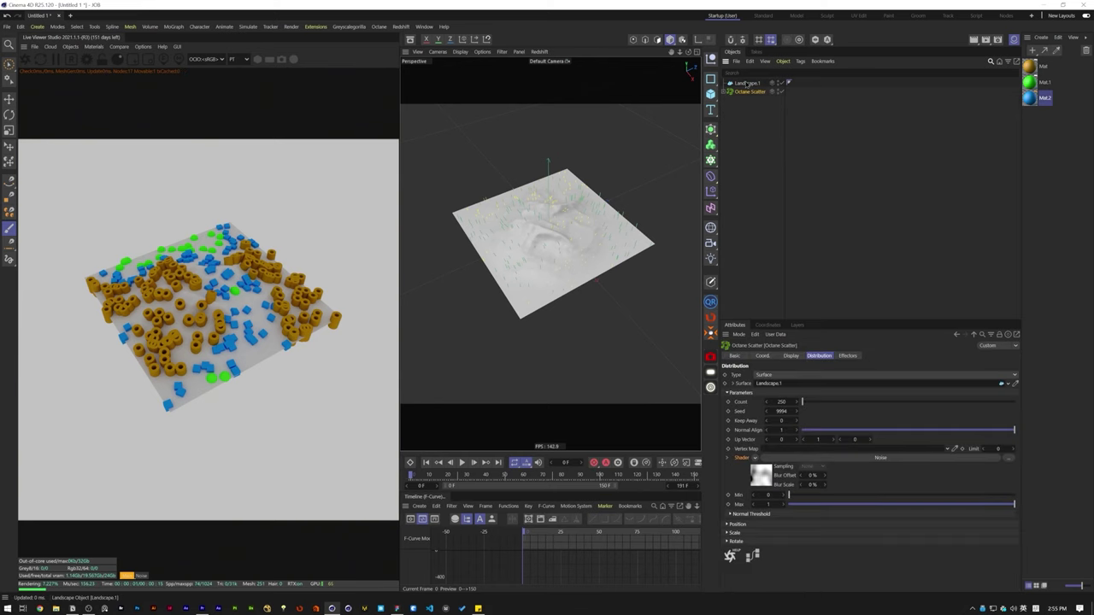
Step: Nest the landscape in a new Cloner and set its grid Count to 2 × 1 × 2
left_click(746, 84)
left_click(710, 161, "alt")
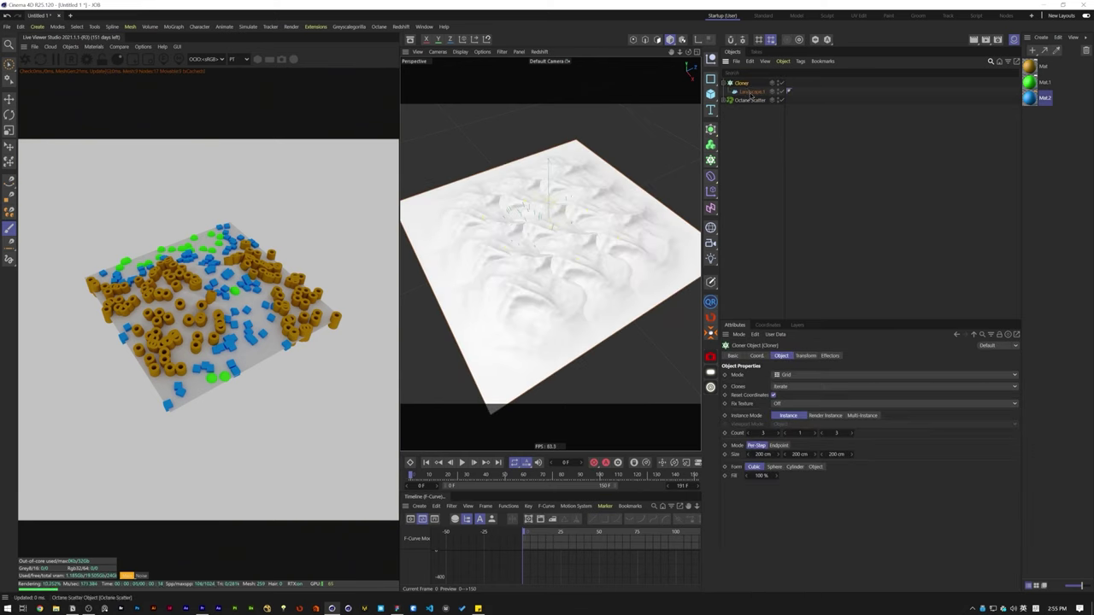
double_click(763, 433)
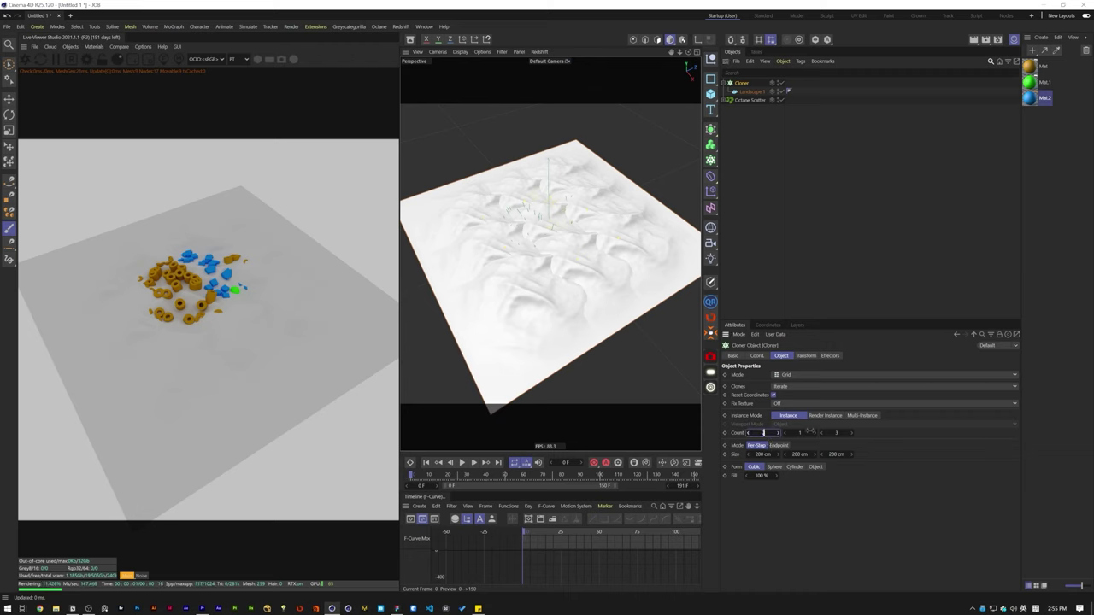
type("2")
key("Tab")
key("Tab")
type("2")
key("Tab")
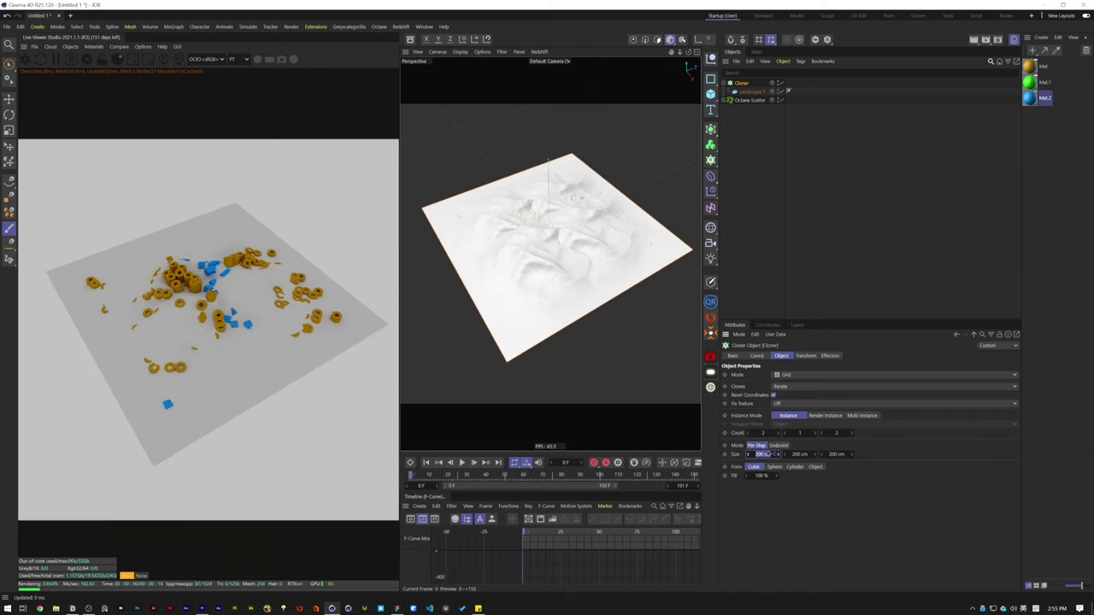
Step: Set the Cloner's grid Size to 800 cm in both X and Z
type("800")
key("Tab")
key("Tab")
type("800")
key("Tab")
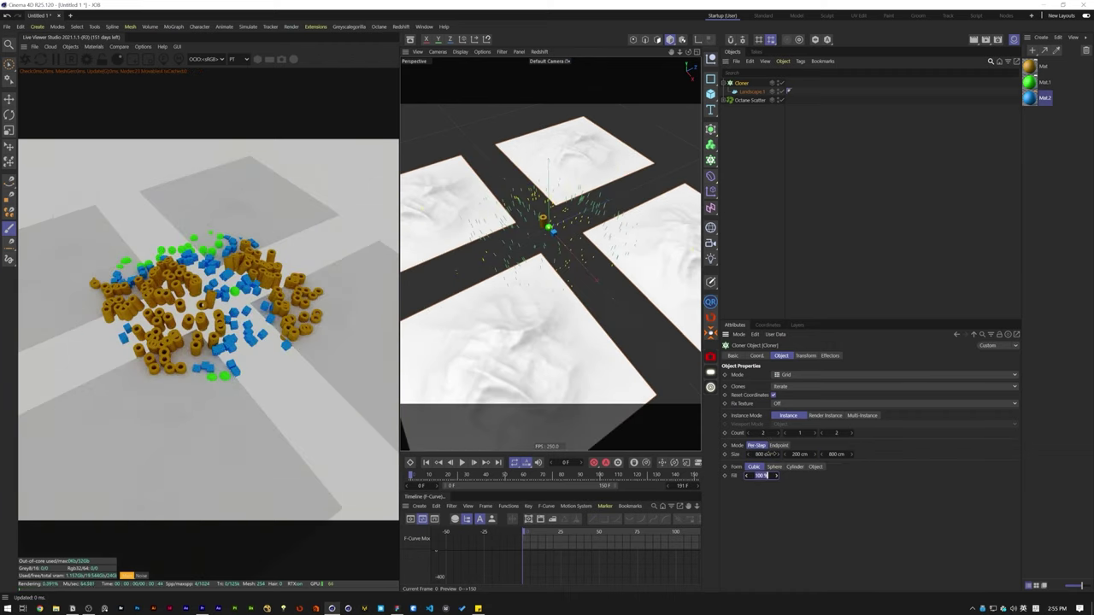
scroll(558, 272, "down", 4)
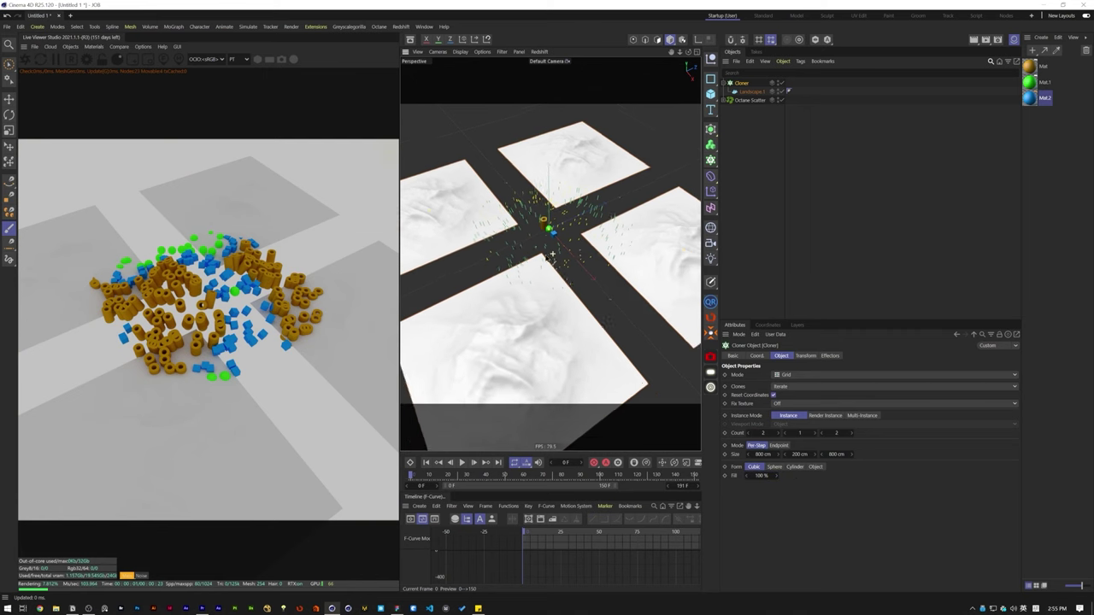
Step: Place the Cloner inside a new Connect object
left_click(744, 100)
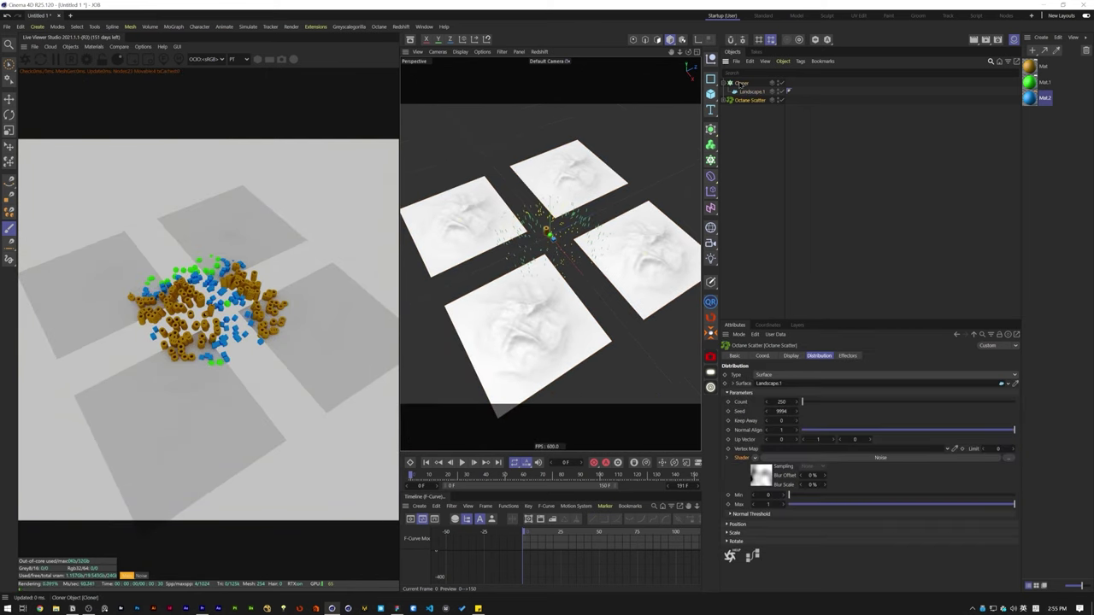
left_click_drag(785, 369, 776, 385)
left_click(741, 83)
key("shift+c")
type("conne")
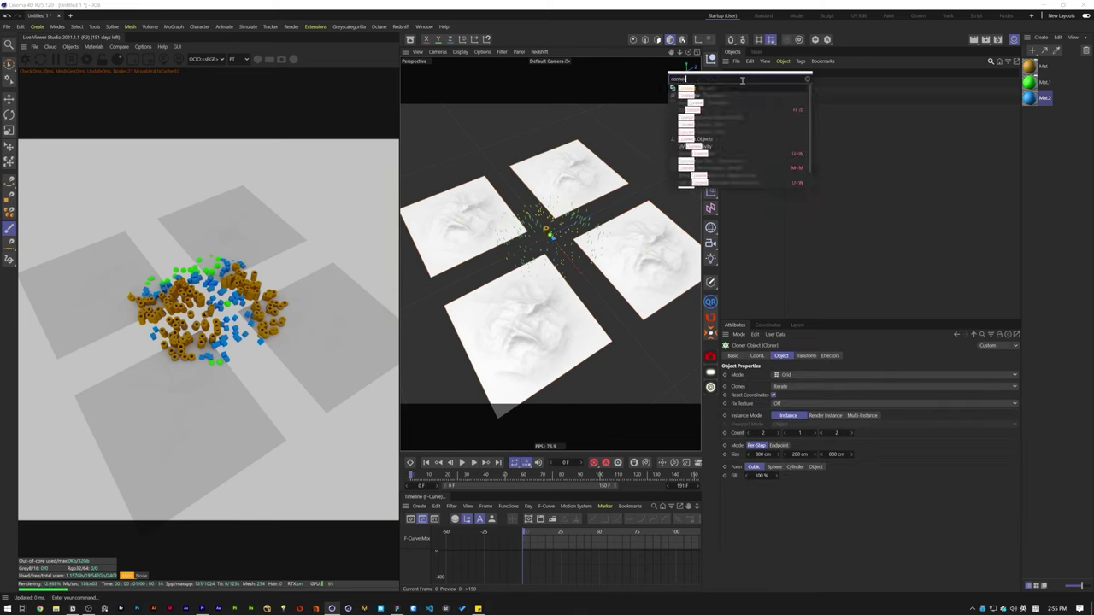
key("alt+Return")
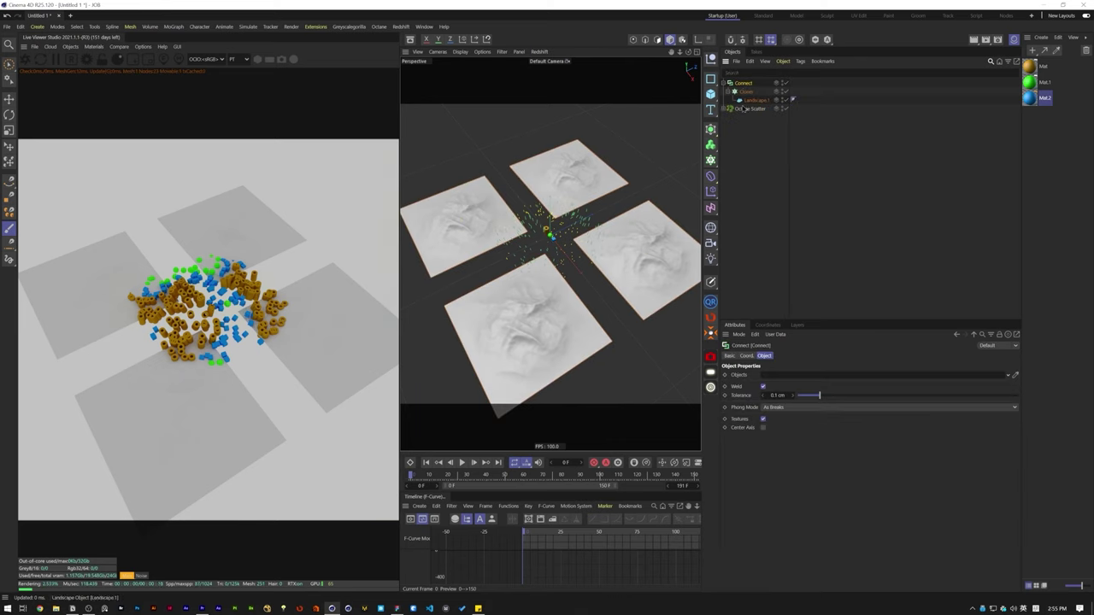
Step: Assign the Connect object as the Octane Scatter's distribution Surface
left_click(744, 109)
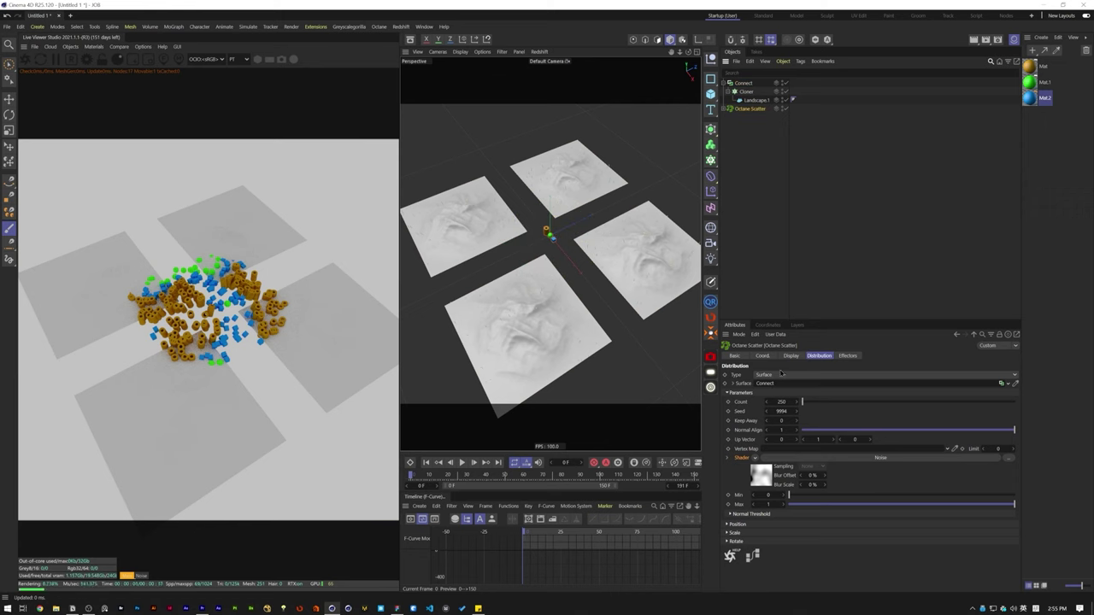
left_click(805, 256)
left_click_drag(614, 237, 684, 169, "alt")
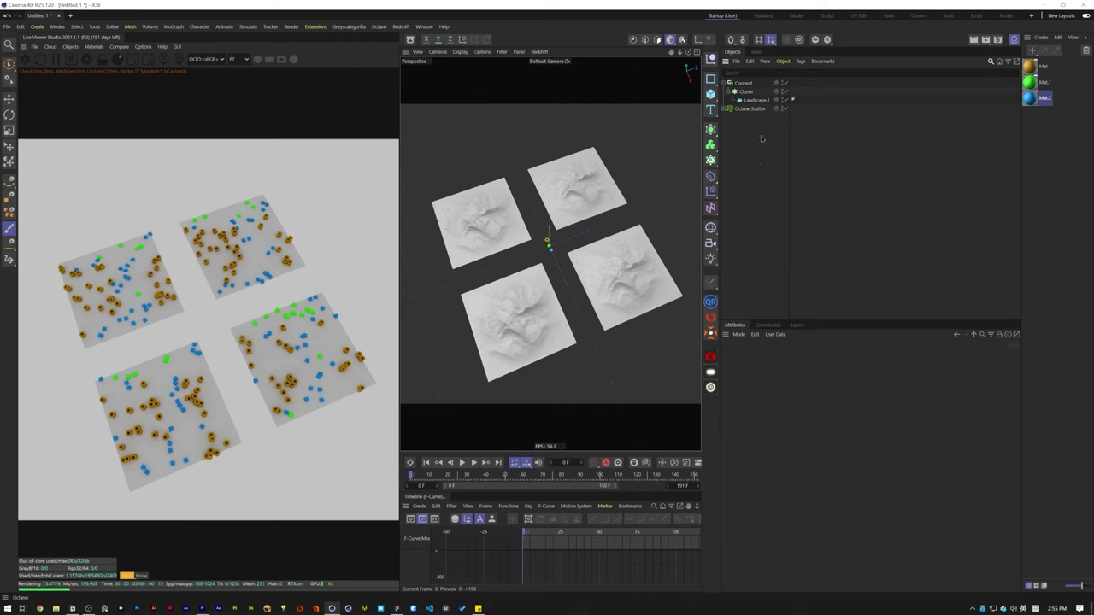
Step: Set the Octane Scatter's Count to 2500
left_click(751, 84)
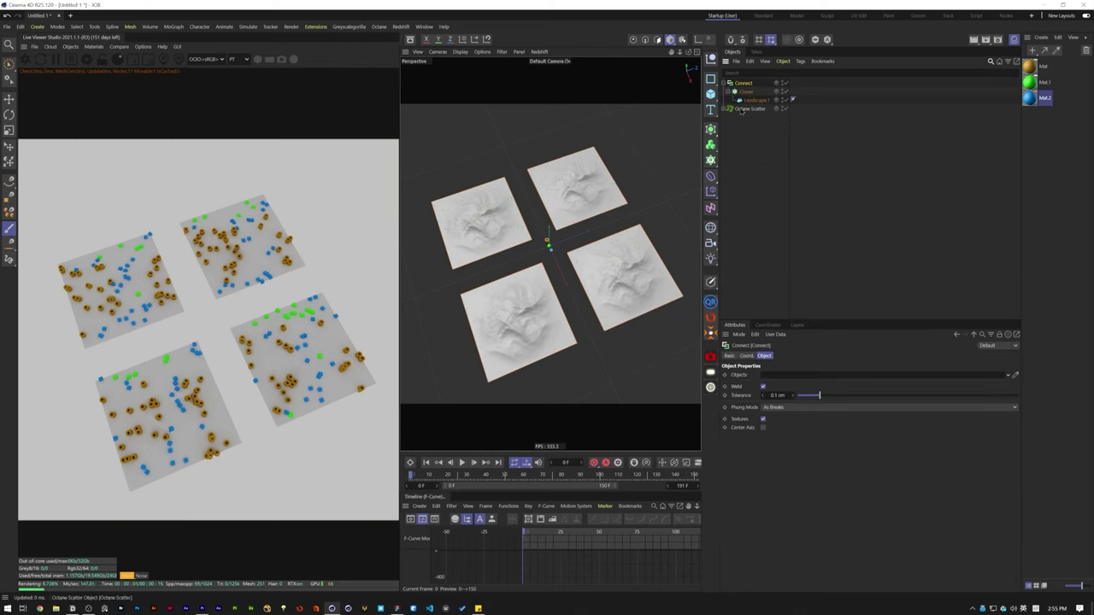
left_click(749, 109)
double_click(782, 402)
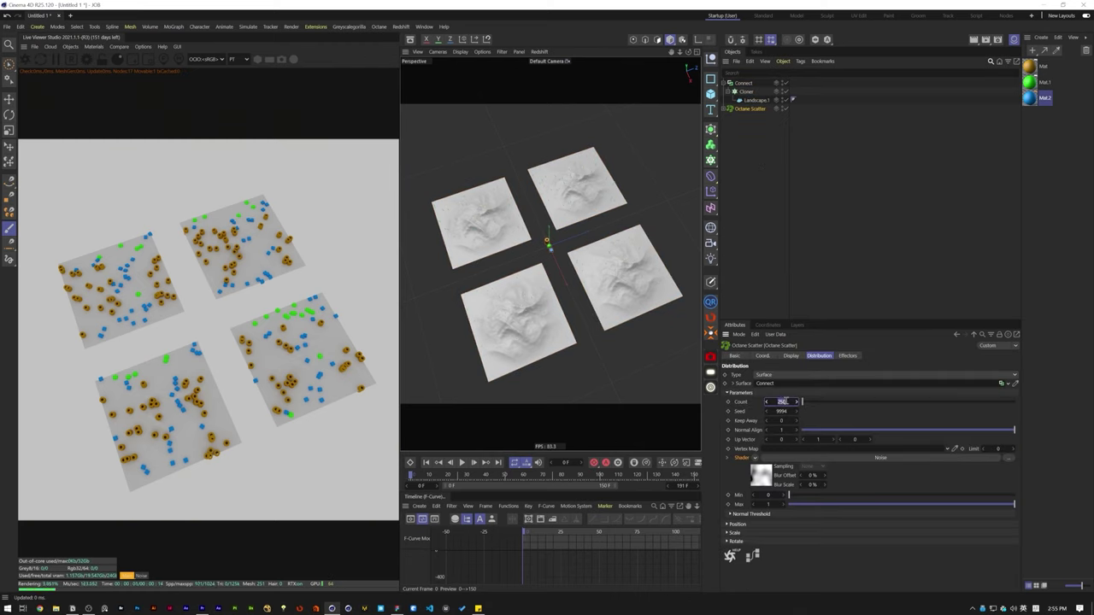
type("2500")
key("Return")
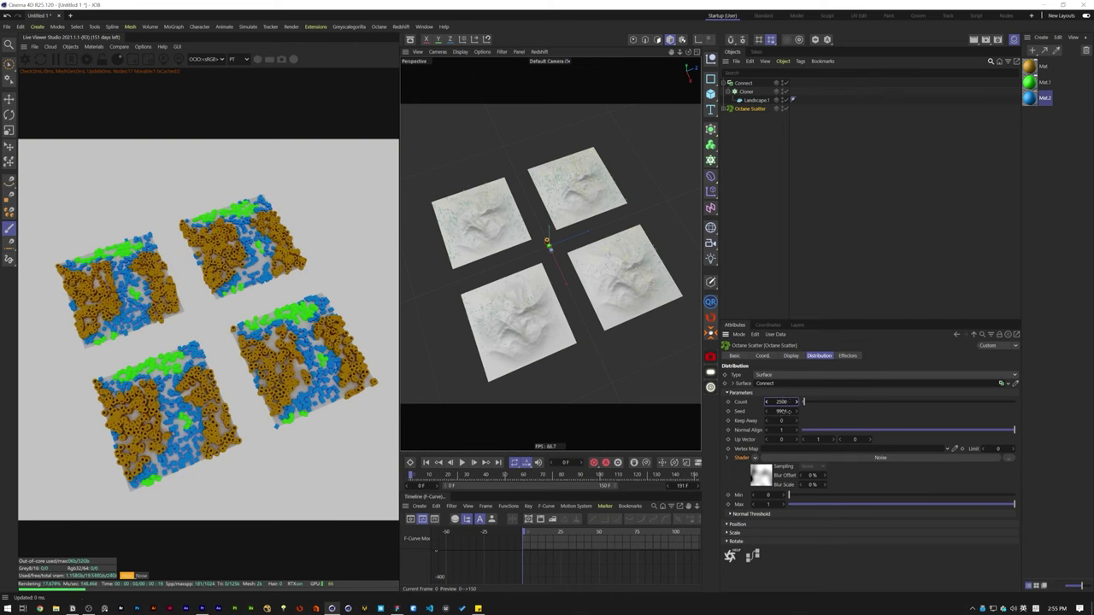
Step: Vary the Octane Scatter's Seed, ending at 9992
double_click(786, 412)
scroll(786, 412, "down", 2)
scroll(786, 412, "down", 4)
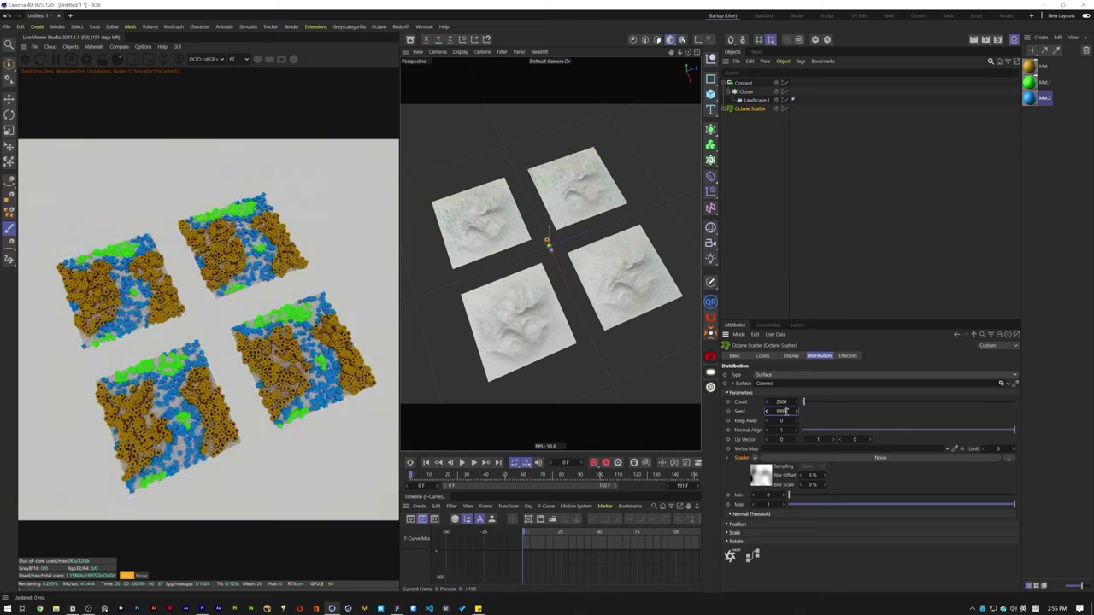
scroll(786, 412, "down", 1)
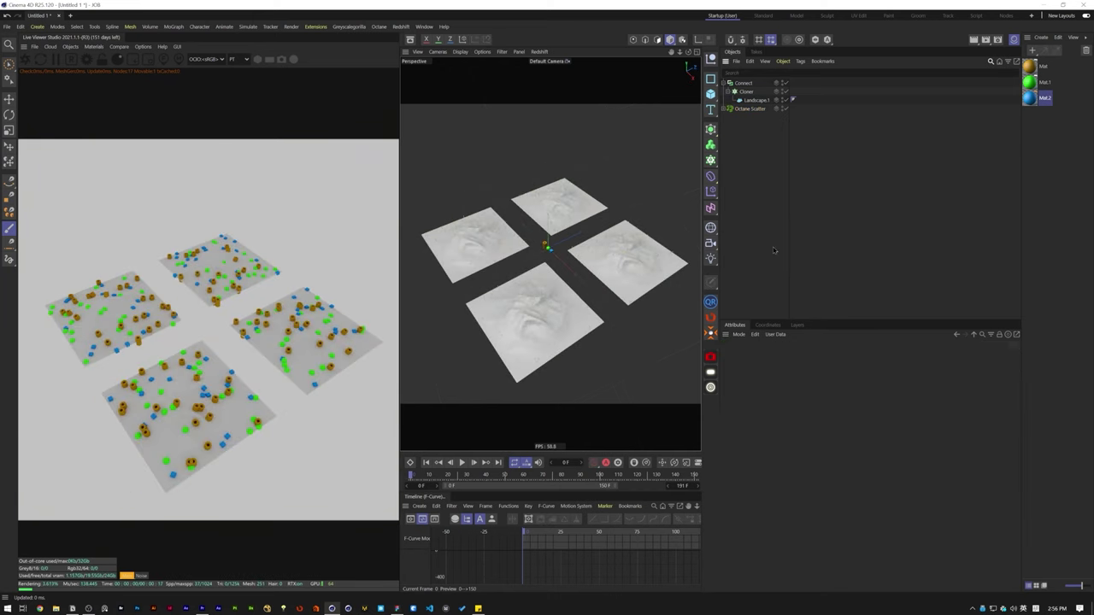
Step: Add a MoGraph Shader effector to the scene
right_click(773, 250)
key("Escape")
left_click(179, 29)
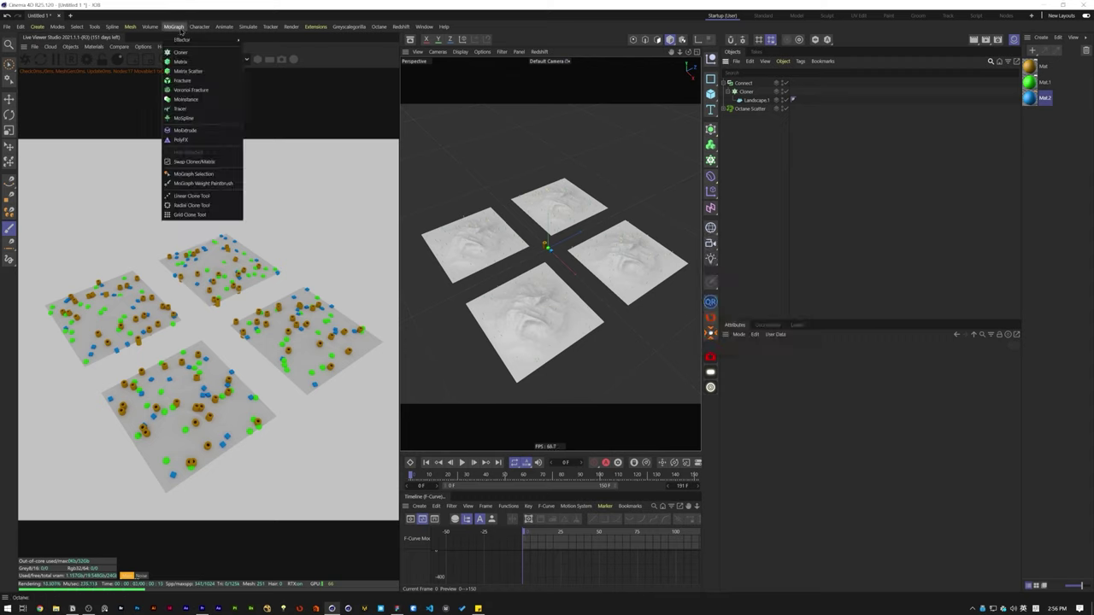
mouse_move(218, 40)
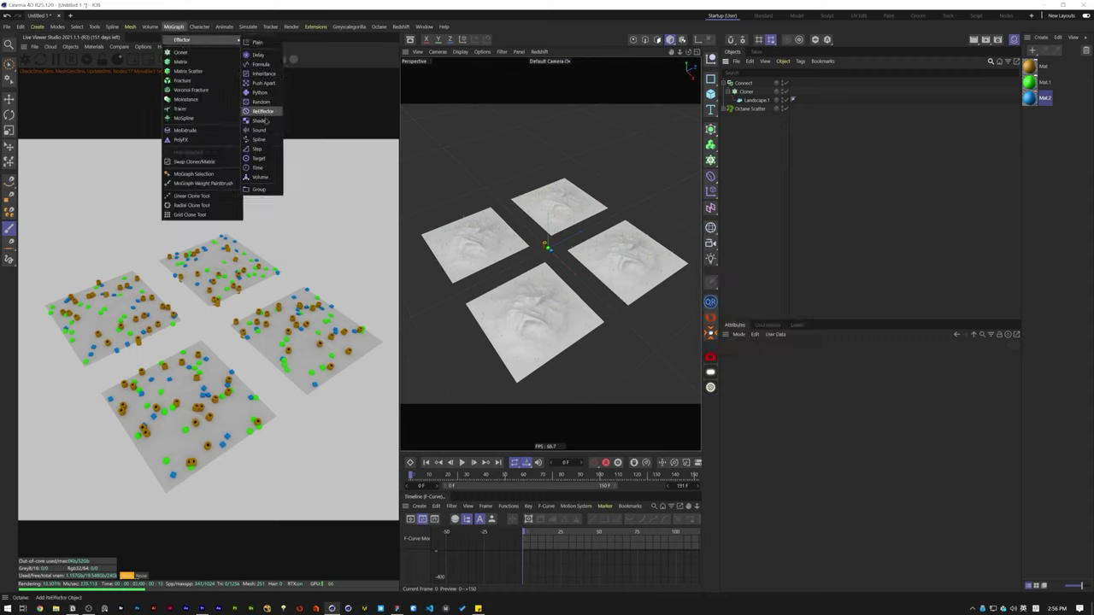
left_click(261, 121)
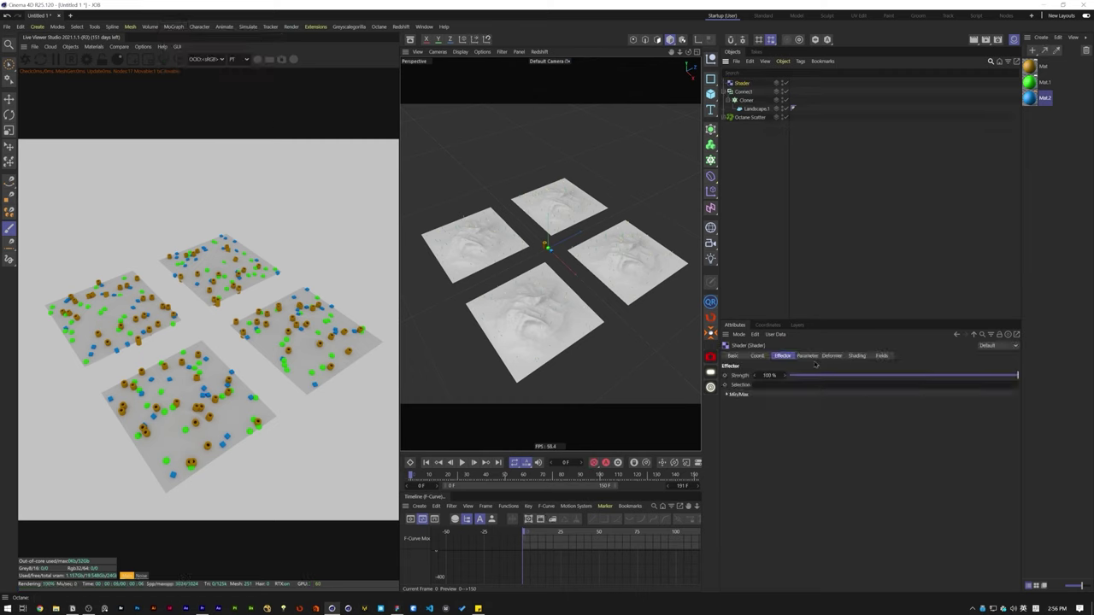
Step: Adjust the Shader effector's uniform Scale and load a Noise shader as its custom shader
left_click(811, 357)
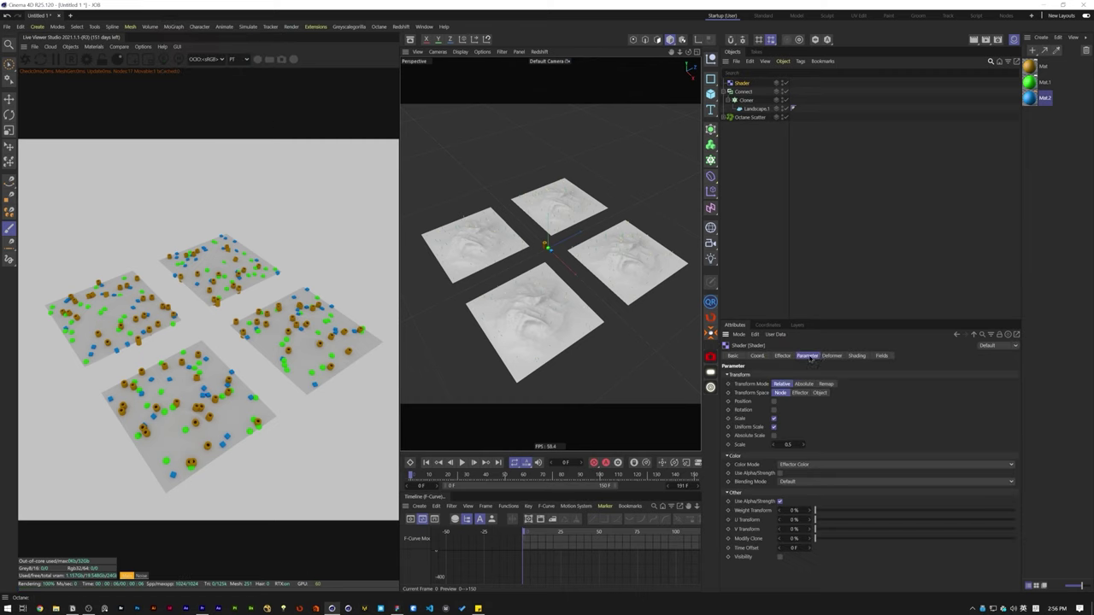
double_click(789, 444)
left_click(856, 356)
left_click(751, 384)
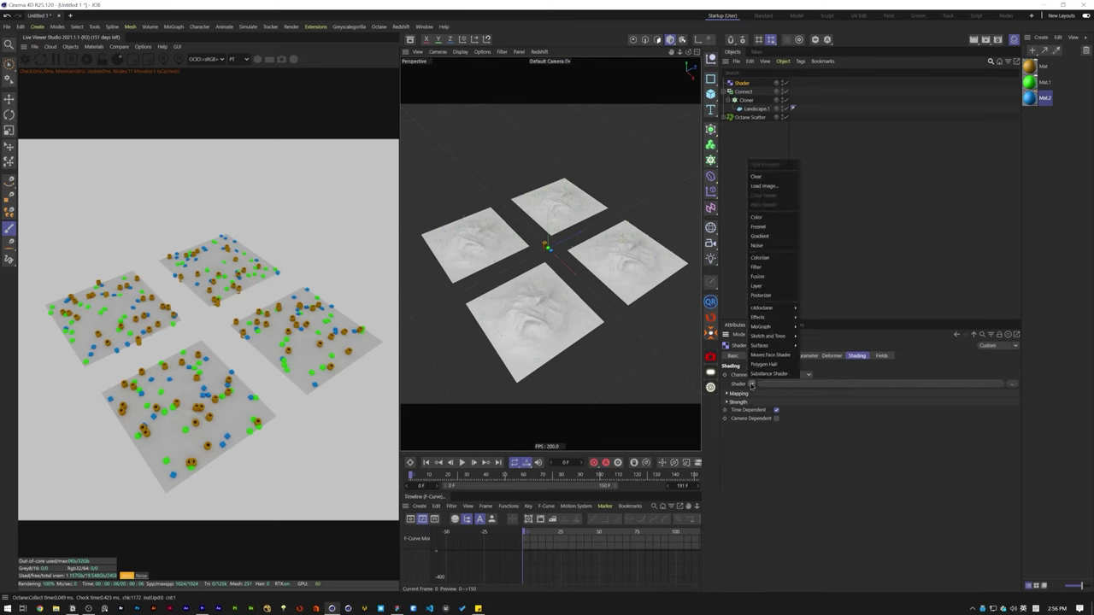
left_click(767, 250)
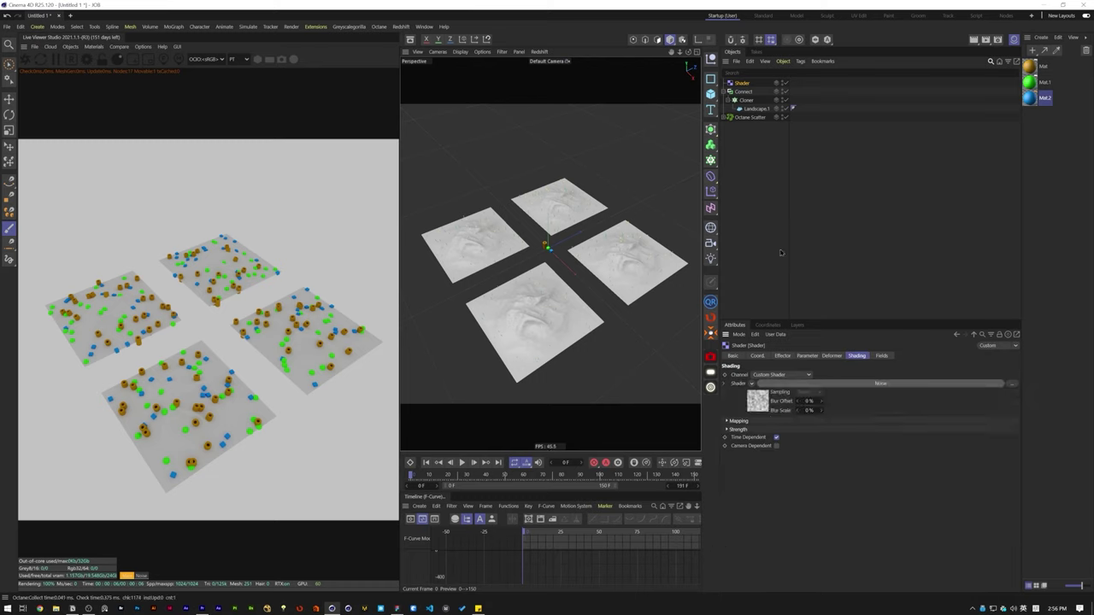
Step: Add the Shader effector to the Octane Scatter's list of effectors
left_click(749, 117)
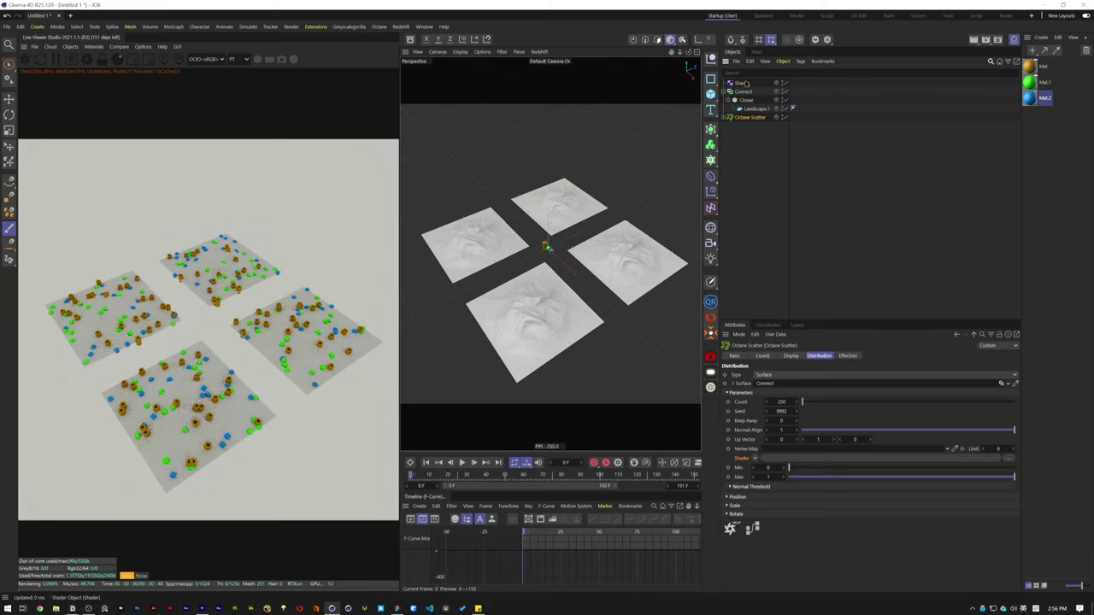
left_click(846, 357)
left_click_drag(845, 363, 794, 420)
left_click(799, 219)
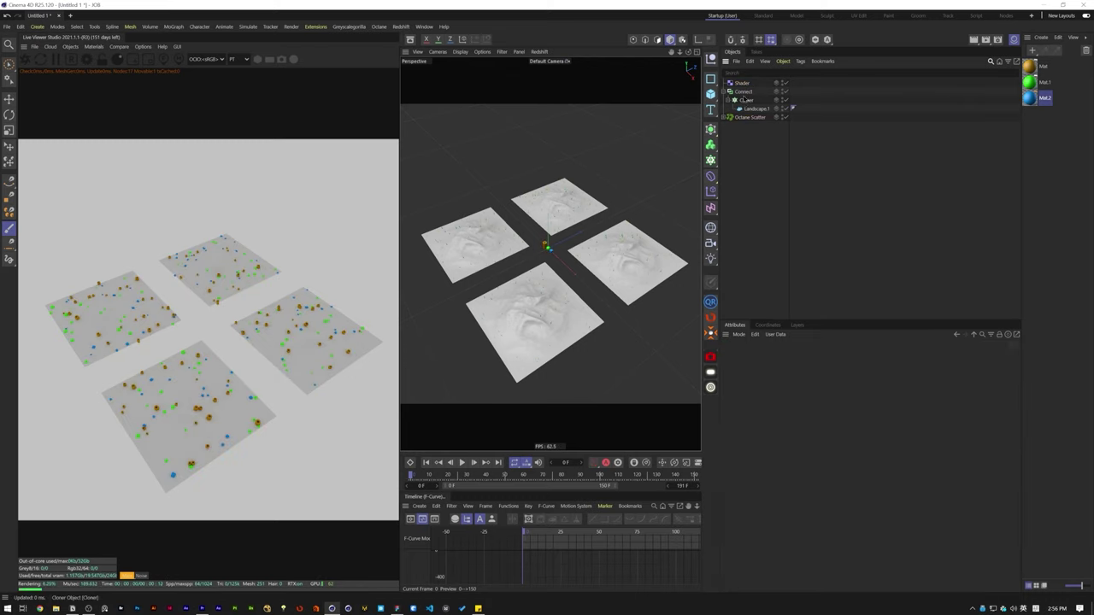
Step: Set the Octane Scatter's distribution Count to 10000
left_click(748, 109)
left_click(747, 117)
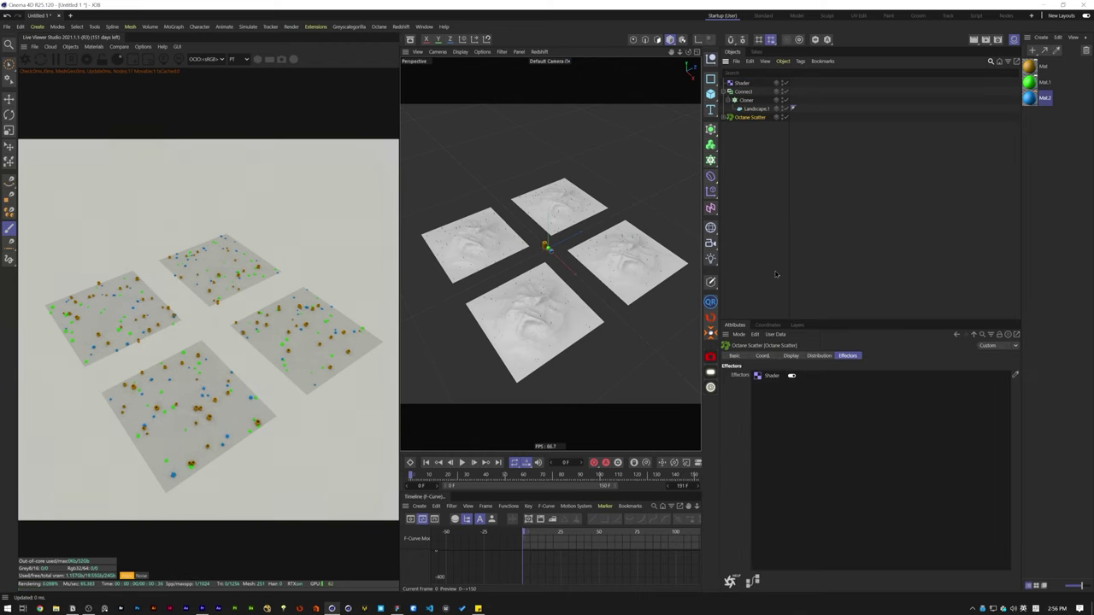
left_click(791, 357)
left_click(819, 357)
double_click(785, 402)
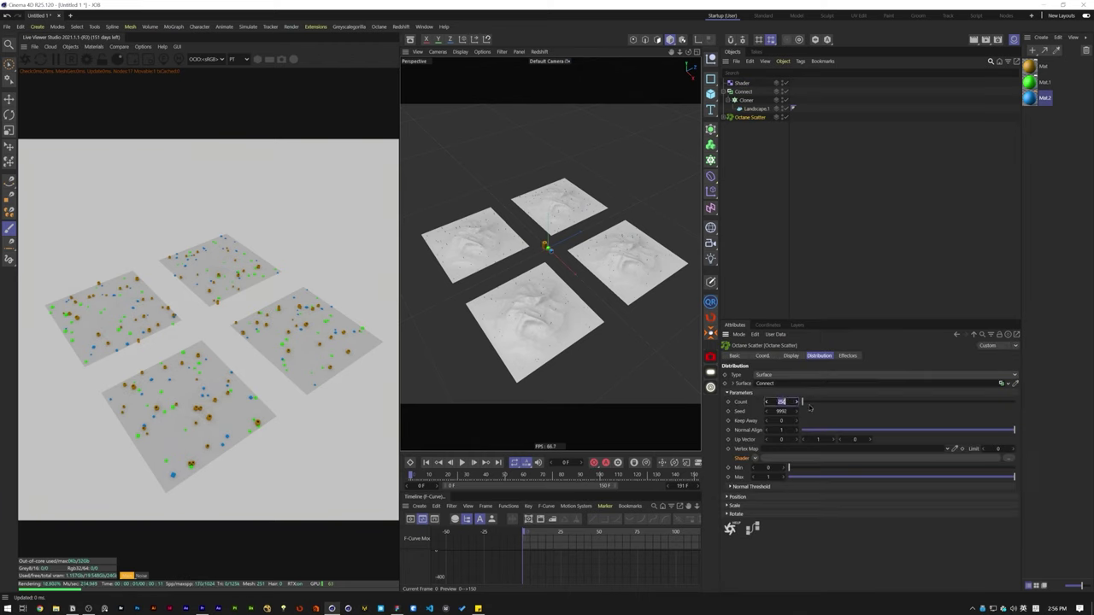
type("10000")
key("Return")
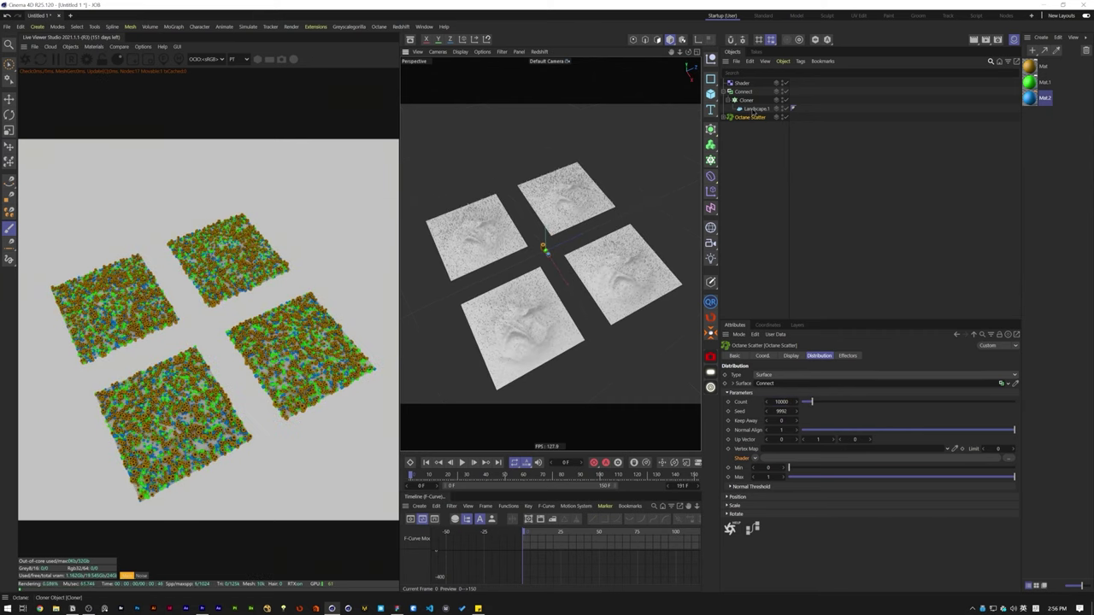
Step: Set the Global Scale of the Shader effector's Noise to 600% and its Contrast to 100%
left_click(743, 84)
left_click(759, 403)
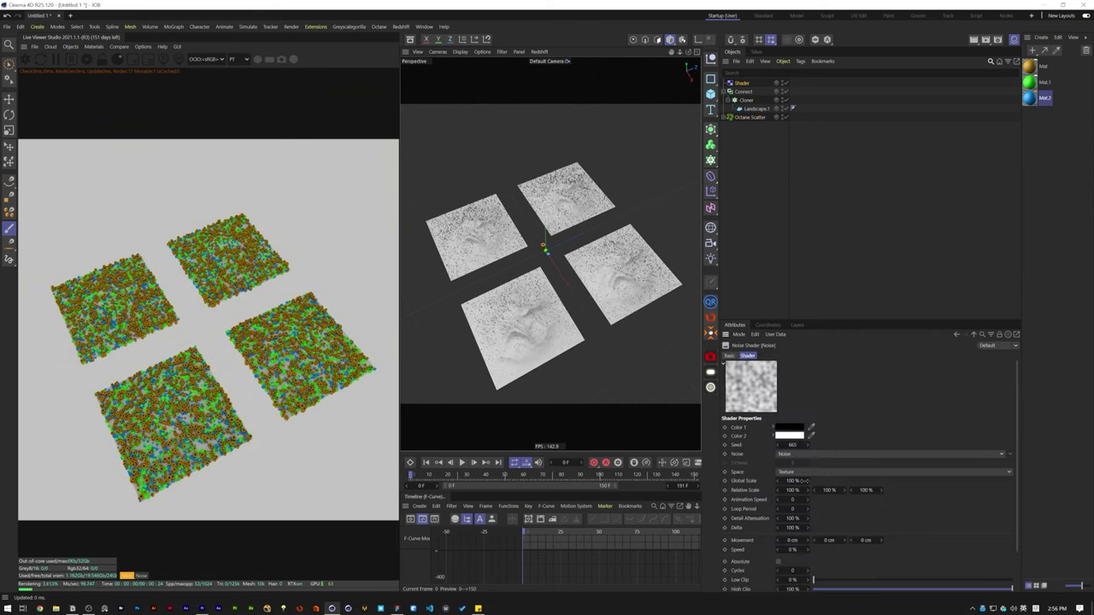
double_click(794, 481)
type("600")
key("Return")
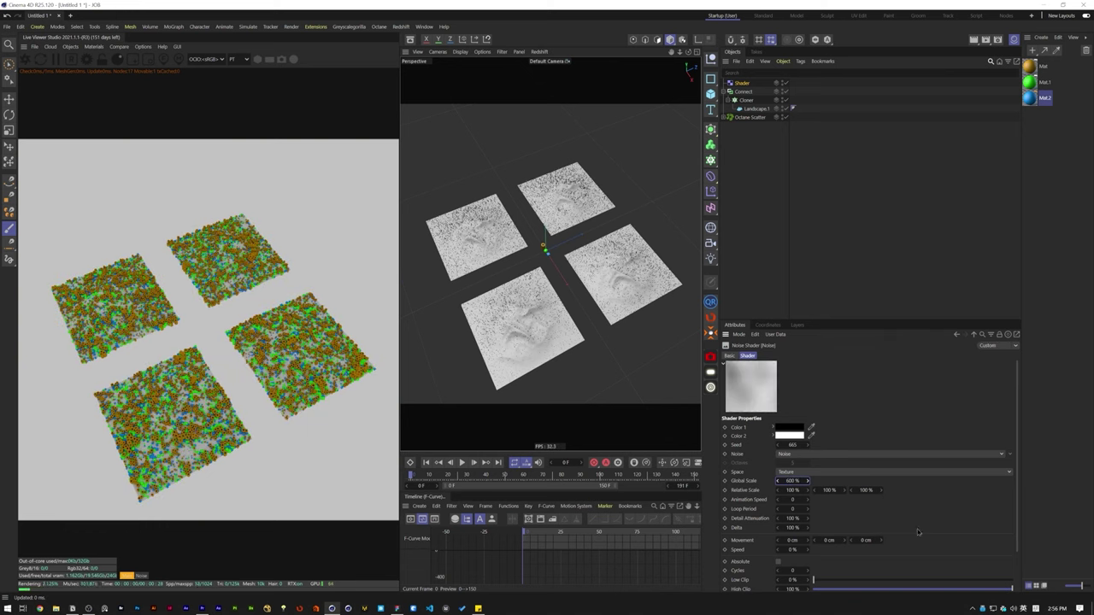
scroll(918, 529, "down", 2)
left_click_drag(943, 561, 1013, 562)
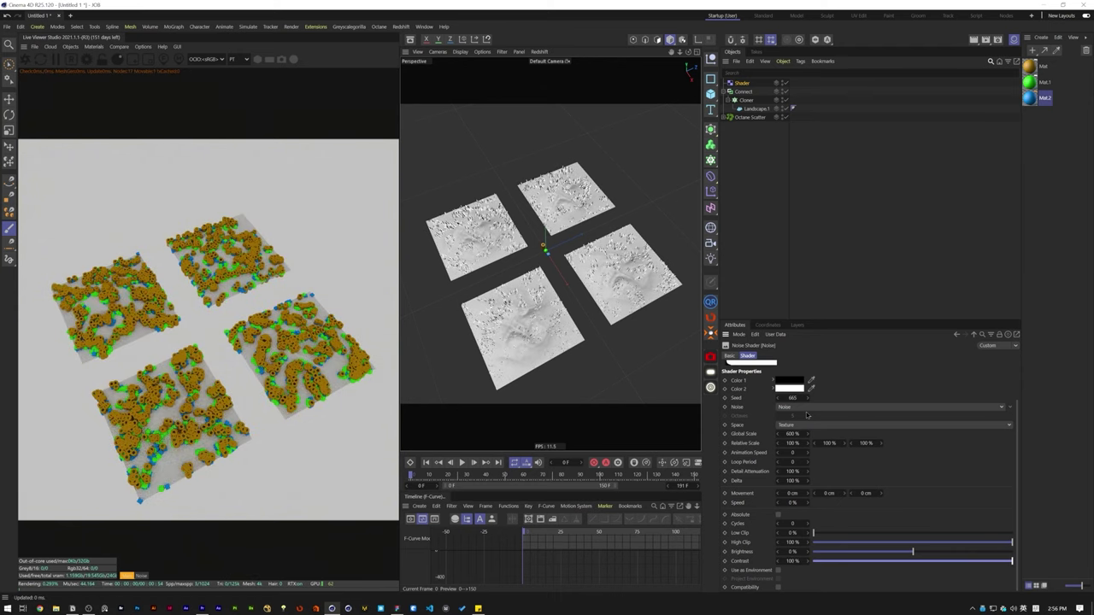
Step: Set the Noise shader's Global Scale to 1200% and vary its Seed
double_click(797, 434)
type("1200")
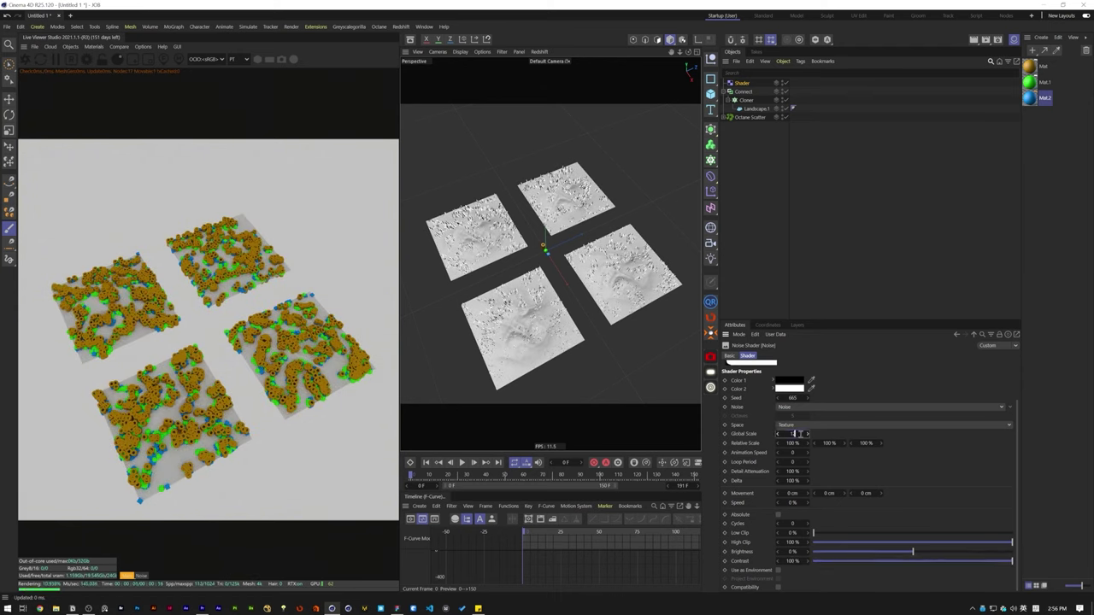
key("Return")
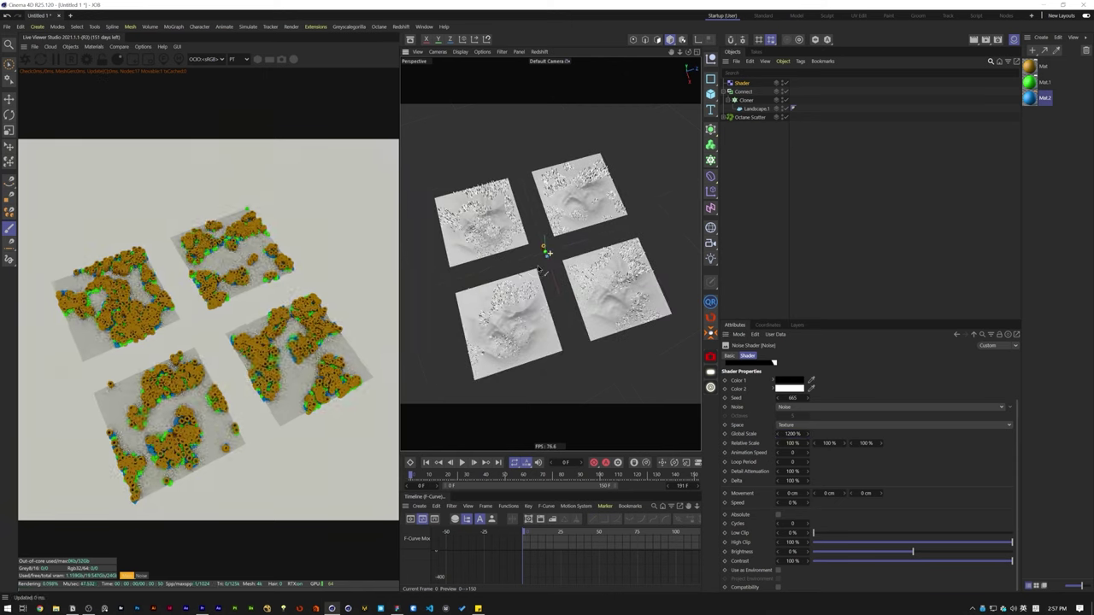
scroll(540, 271, "up", 1)
left_click(794, 398)
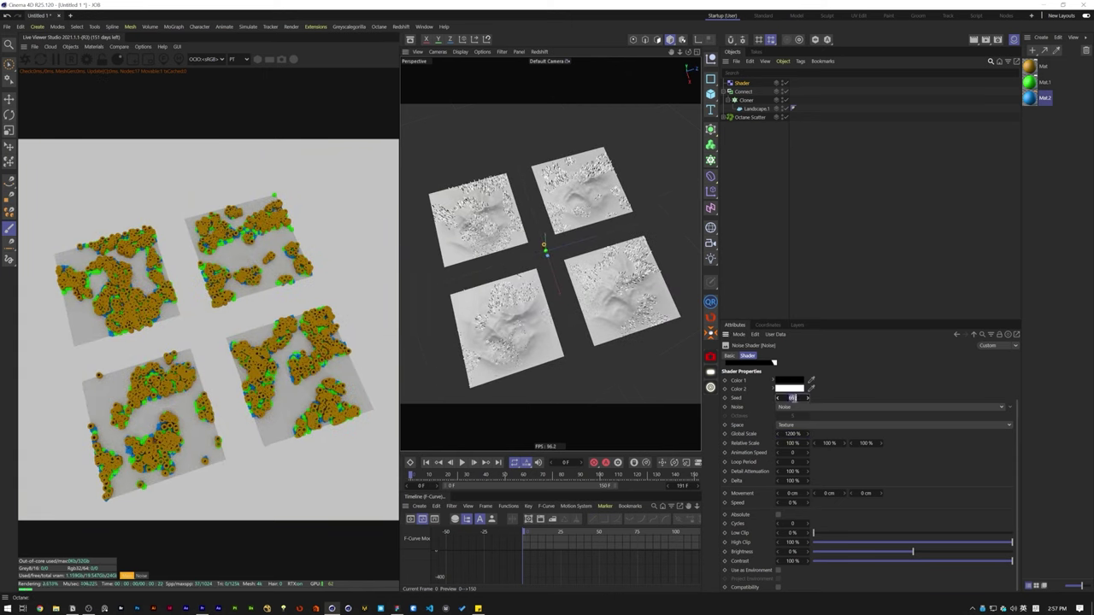
scroll(794, 398, "up", 1)
scroll(794, 398, "up", 5)
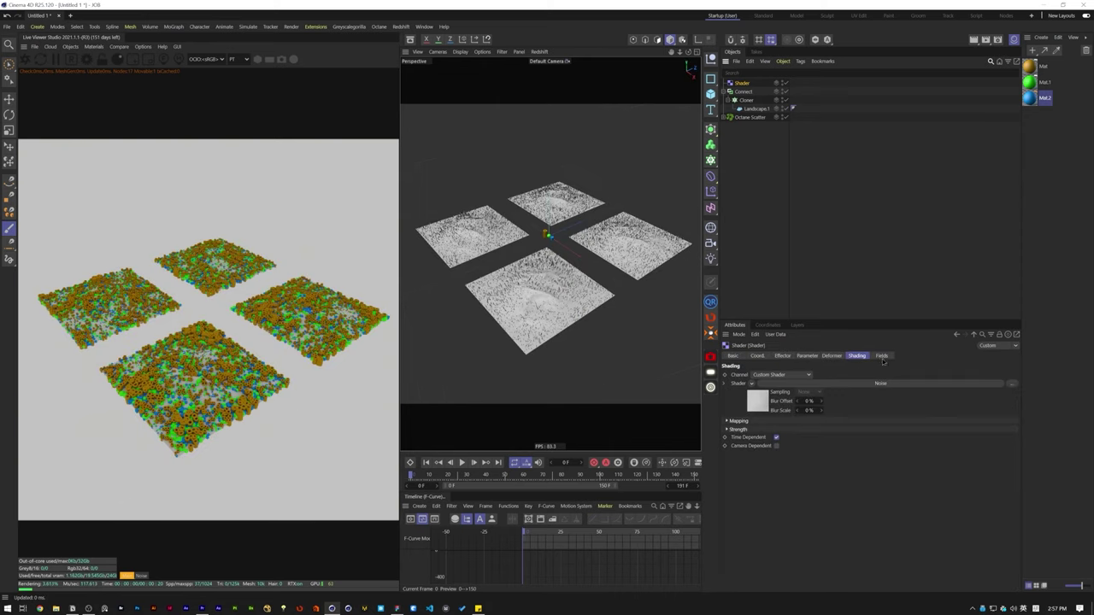
Step: Add a Linear Field to the Shader effector's fields
left_click(888, 357)
left_click(746, 440)
left_click(737, 441)
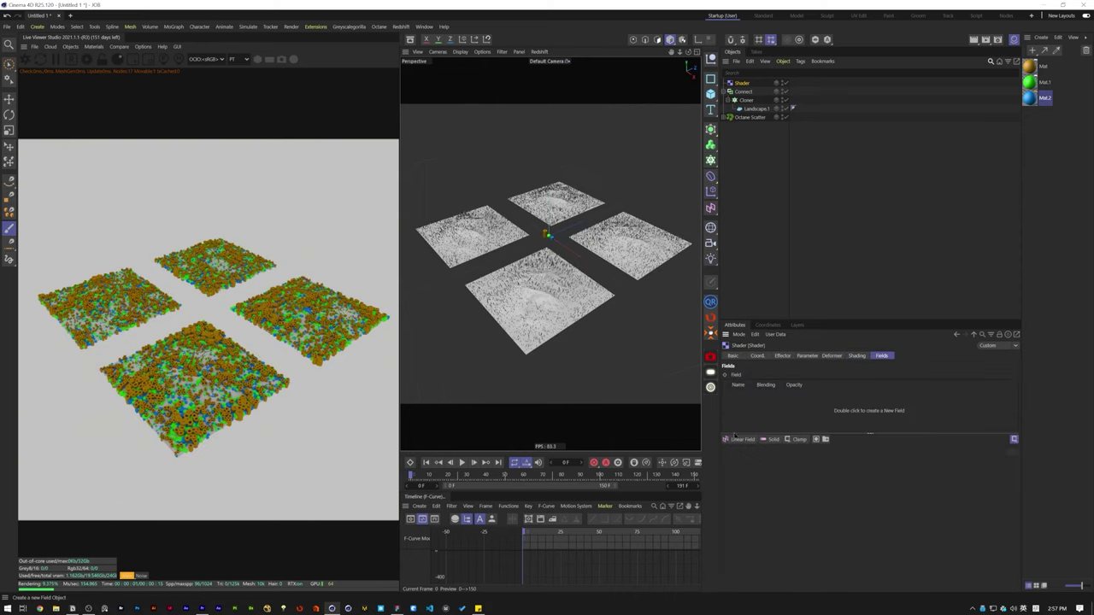
left_click(742, 440)
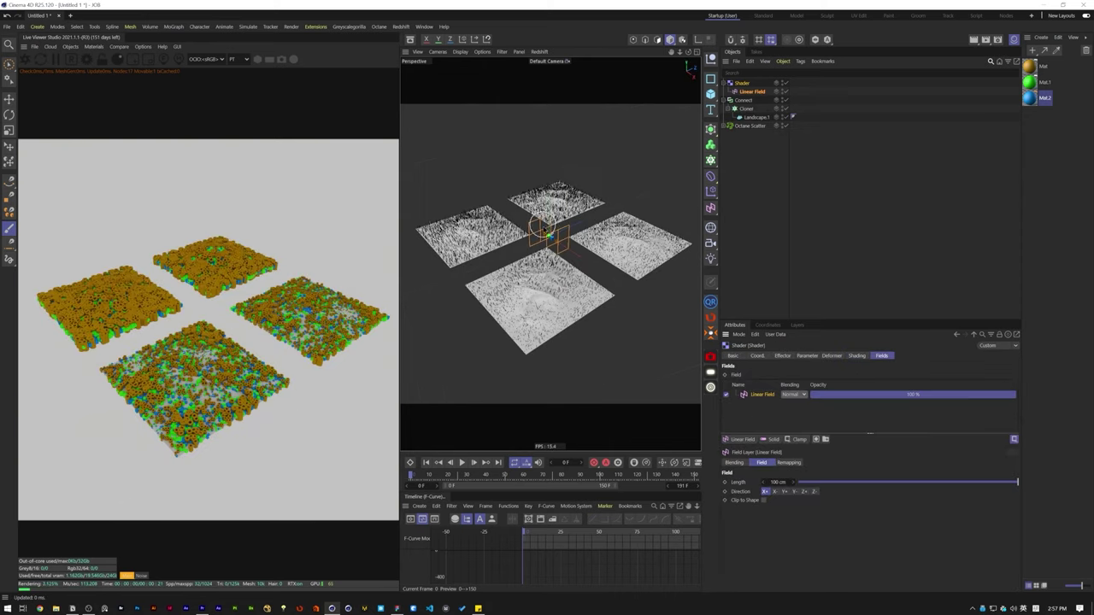
Step: Nudge the Linear Field along its X axis and delete it from the Shader effector
key("e")
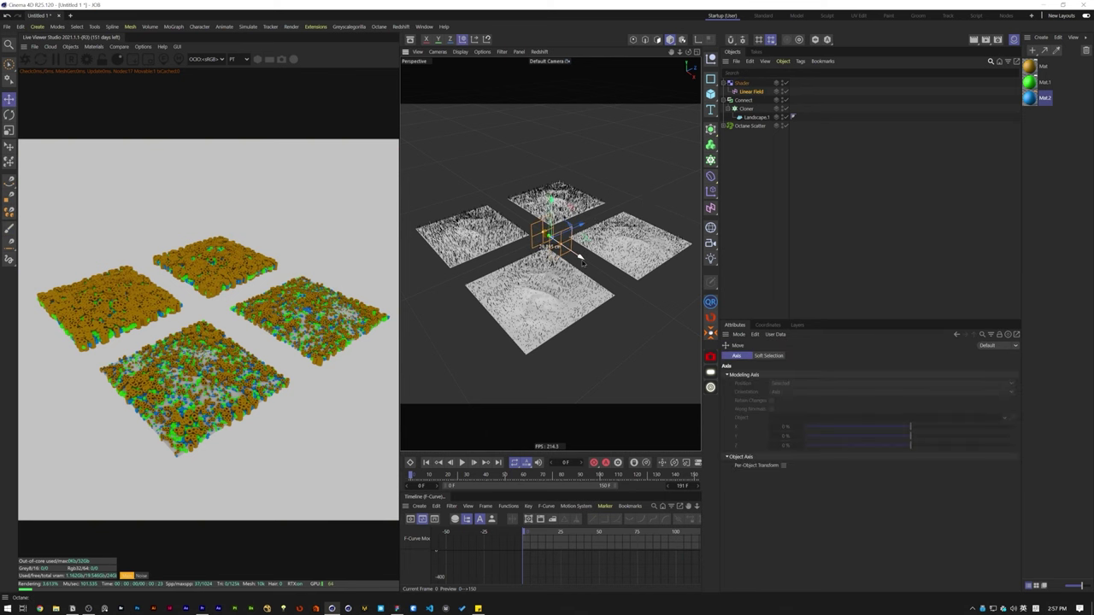
mouse_move(578, 256)
left_mouse_down()
mouse_move(701, 336)
mouse_move(483, 189)
mouse_move(462, 192)
mouse_move(526, 251)
mouse_move(519, 305)
mouse_move(543, 258)
mouse_move(466, 187)
mouse_move(525, 204)
mouse_move(562, 255)
mouse_move(528, 194)
mouse_move(573, 248)
left_mouse_up()
key("Delete")
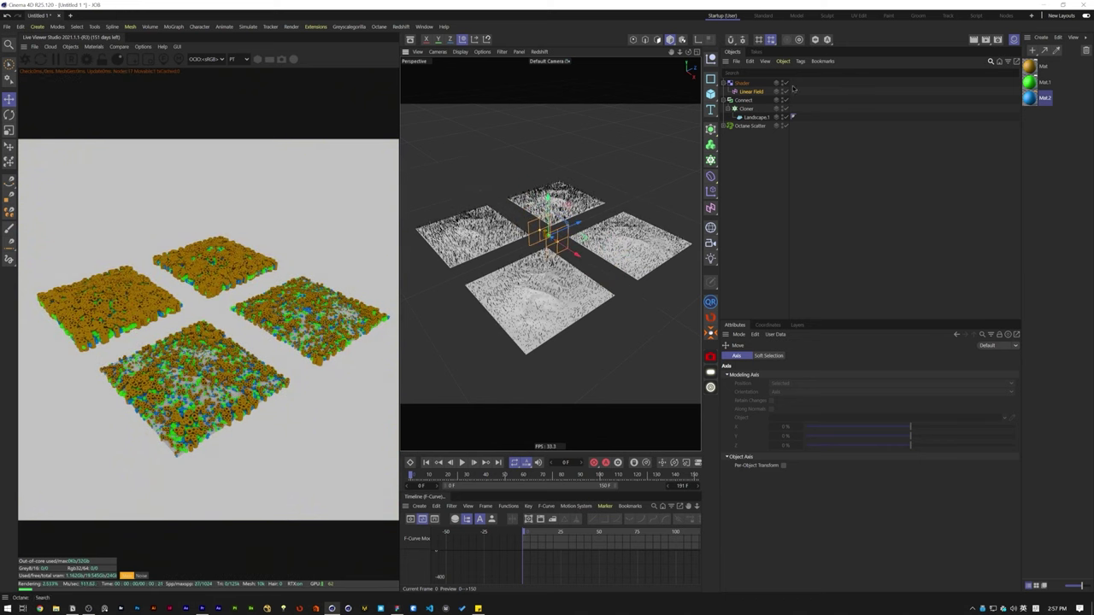
left_click(742, 84)
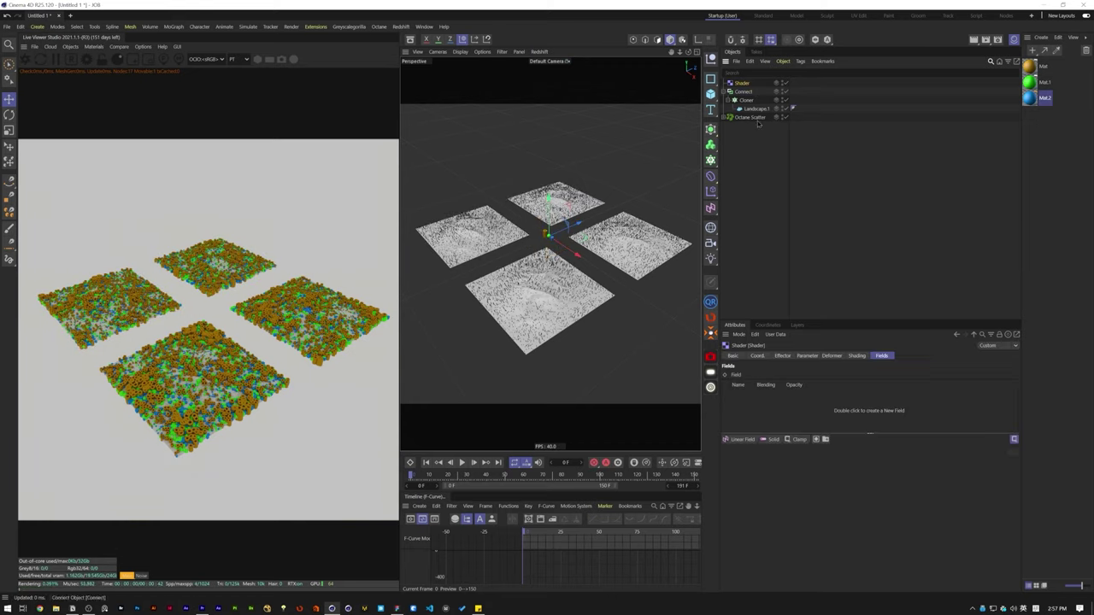
left_click(761, 139)
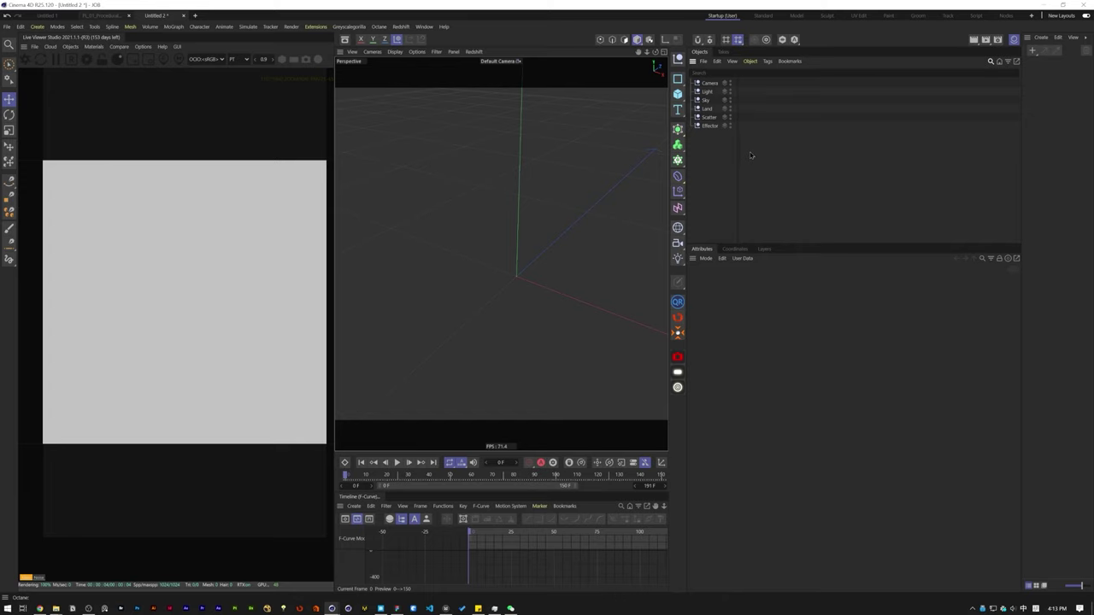
Step: Add a Forester MultiFlora plant object to the new scene
left_click(315, 27)
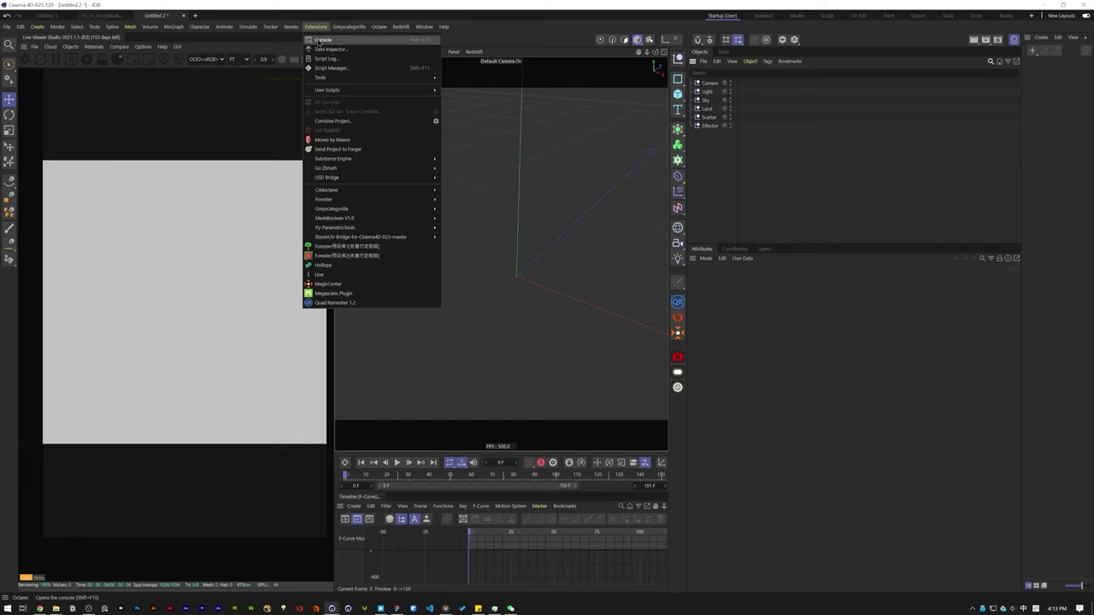
mouse_move(419, 203)
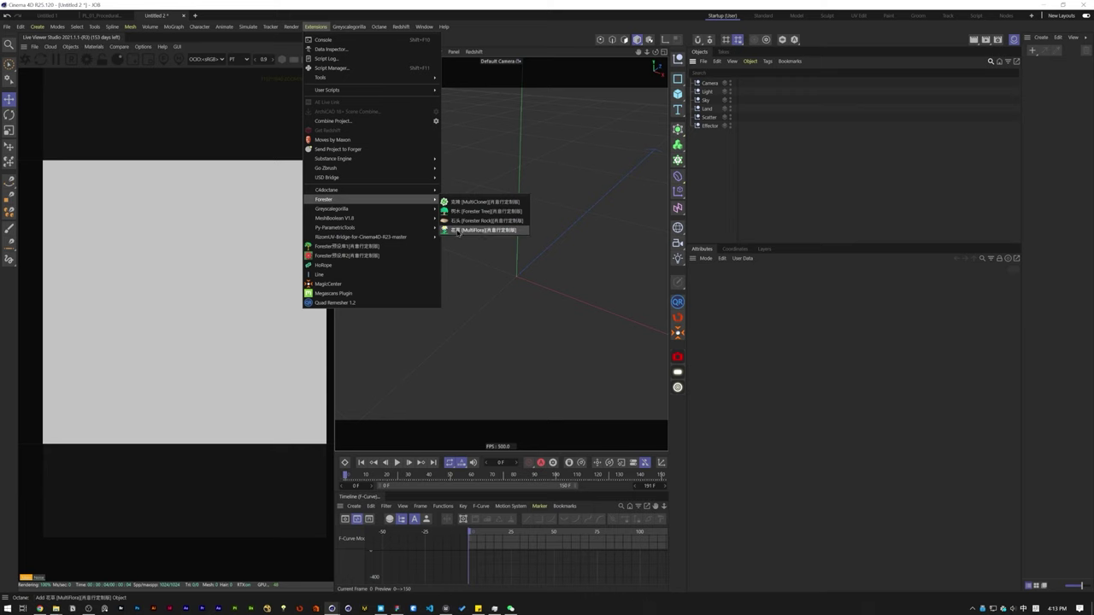
left_click(479, 231)
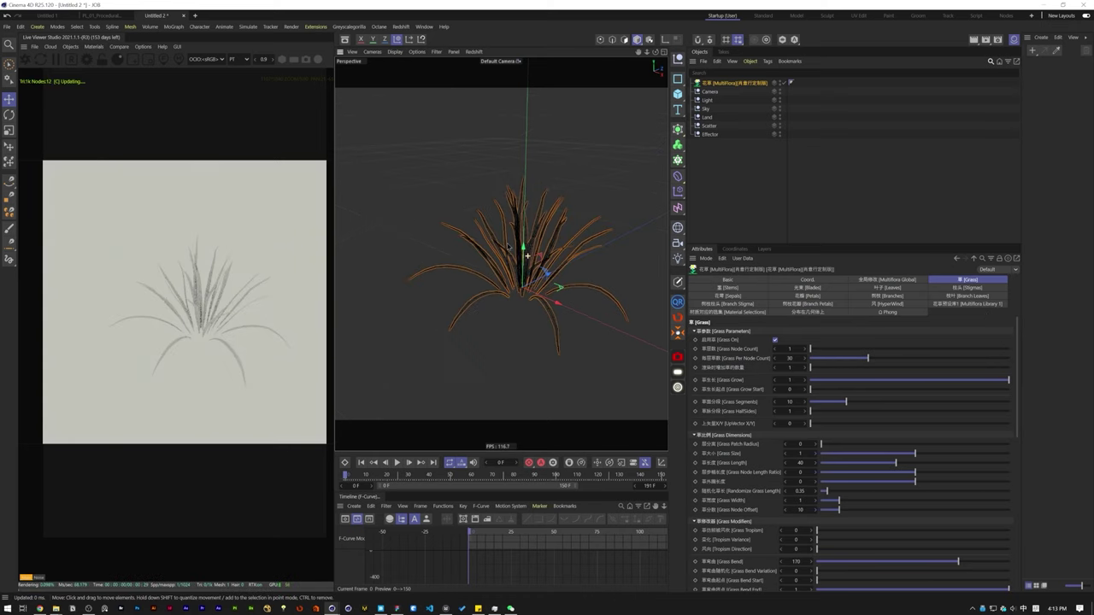
Step: Randomize the MultiFlora plant and load the Grass Patch preset from Multiflora Library 1
left_click(883, 280)
left_click(911, 377)
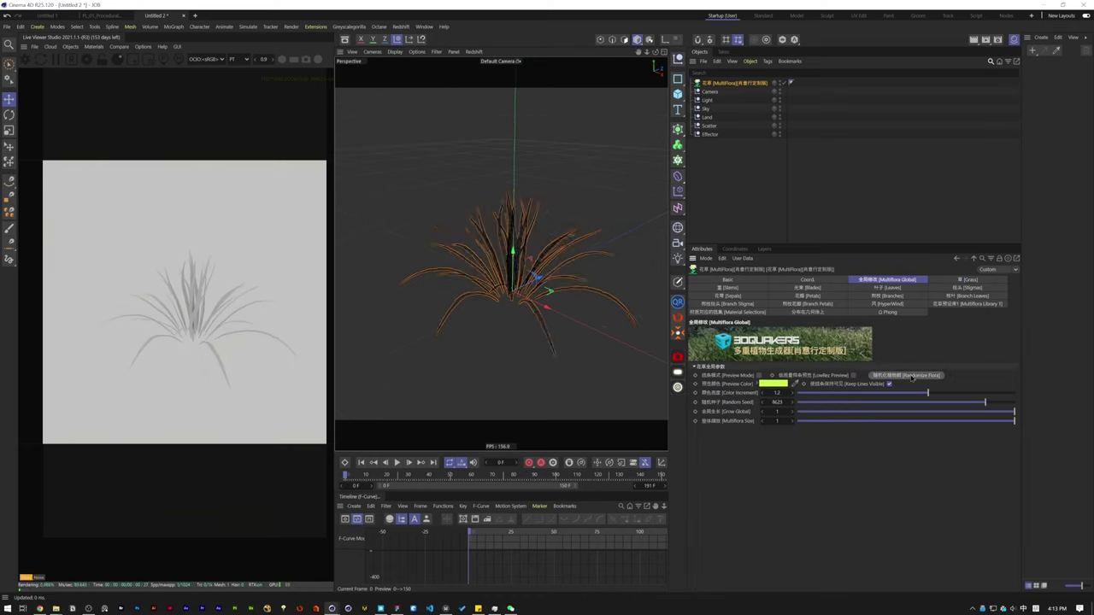
left_click(911, 378)
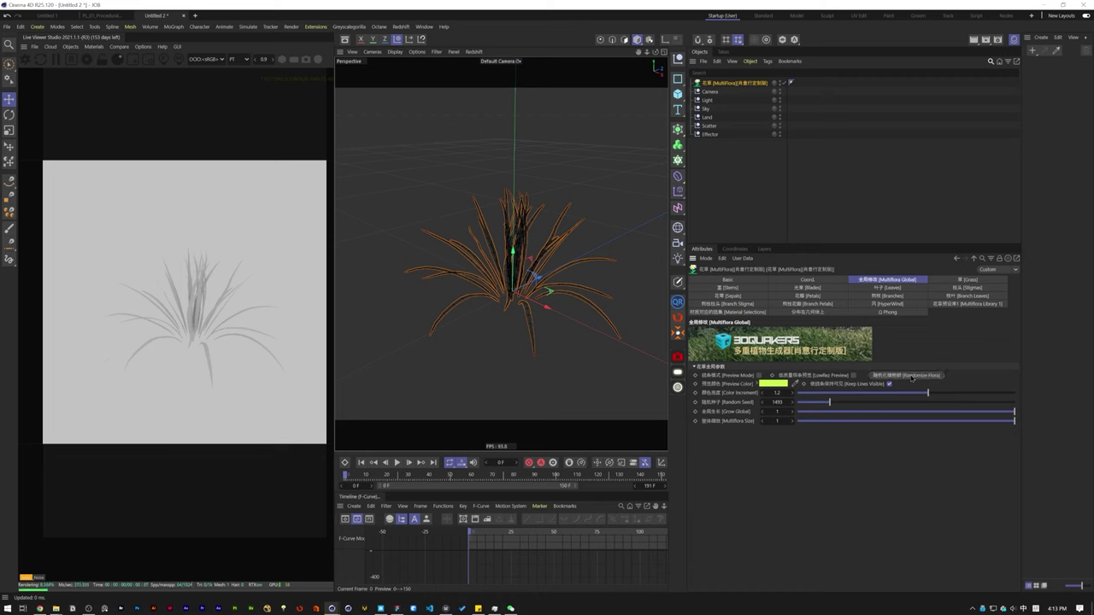
left_click(974, 303)
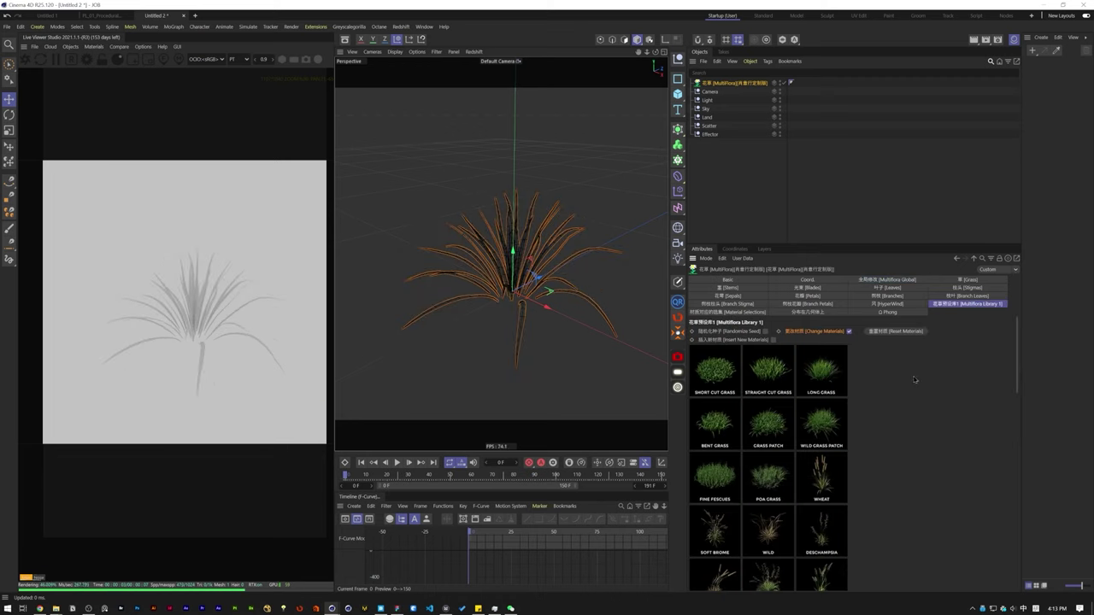
left_click(773, 433)
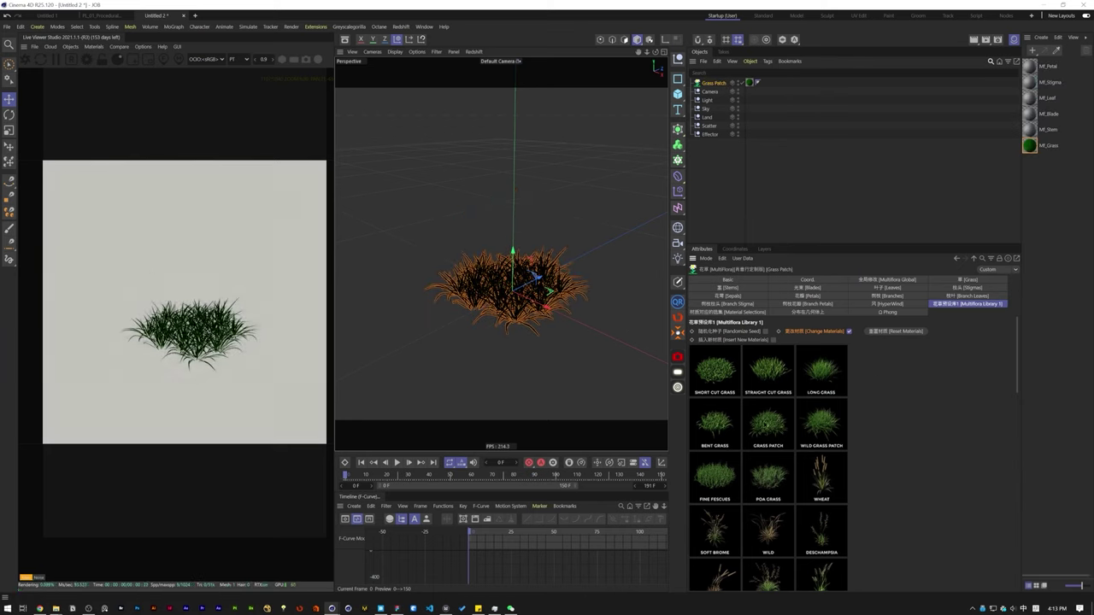
Step: Delete all unused materials that came with the Grass Patch preset
left_click(1033, 164)
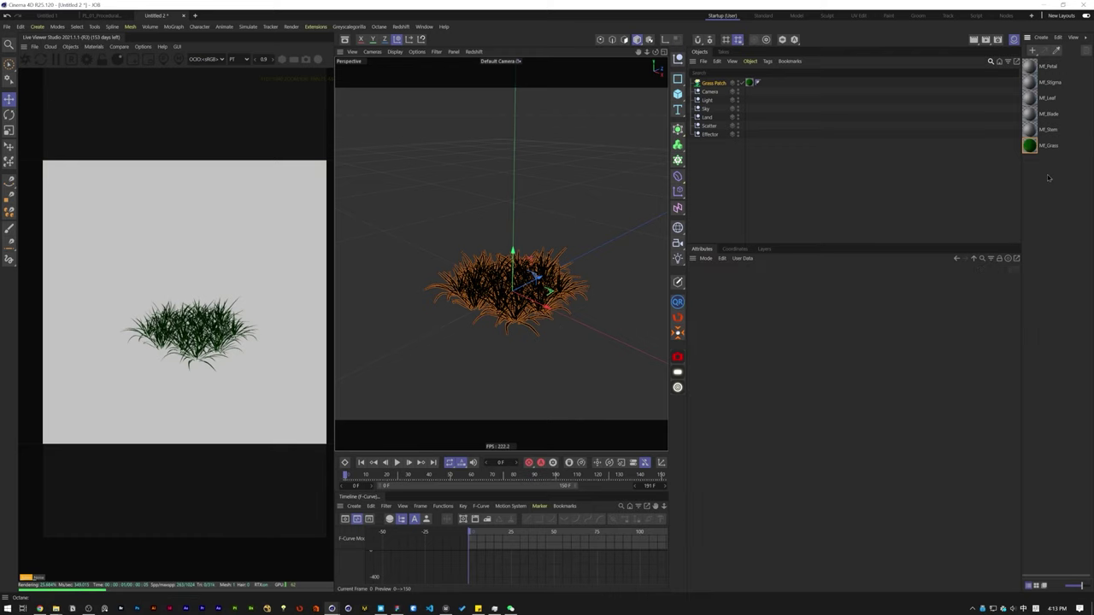
left_click(1046, 129)
left_click(1048, 67)
left_click(1048, 145, "shift")
left_click(1060, 169)
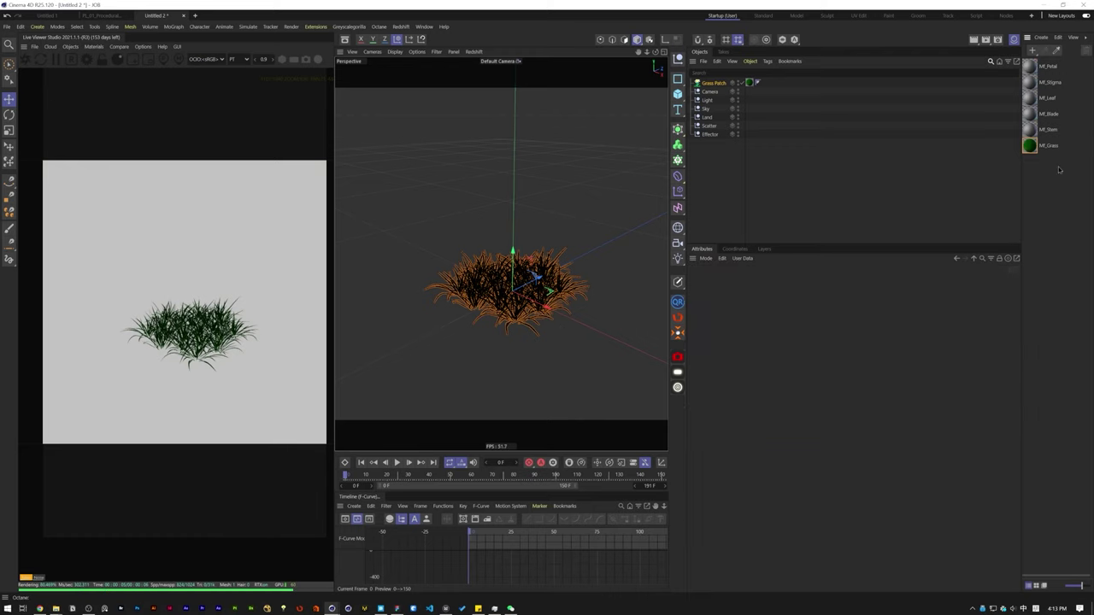
left_click(1057, 38)
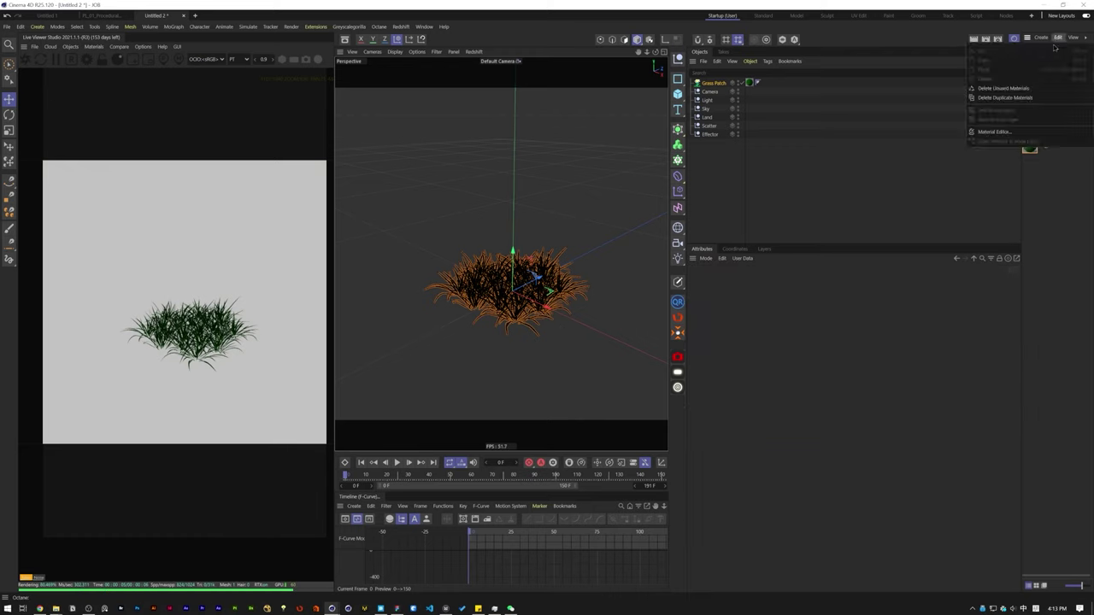
left_click(1016, 95)
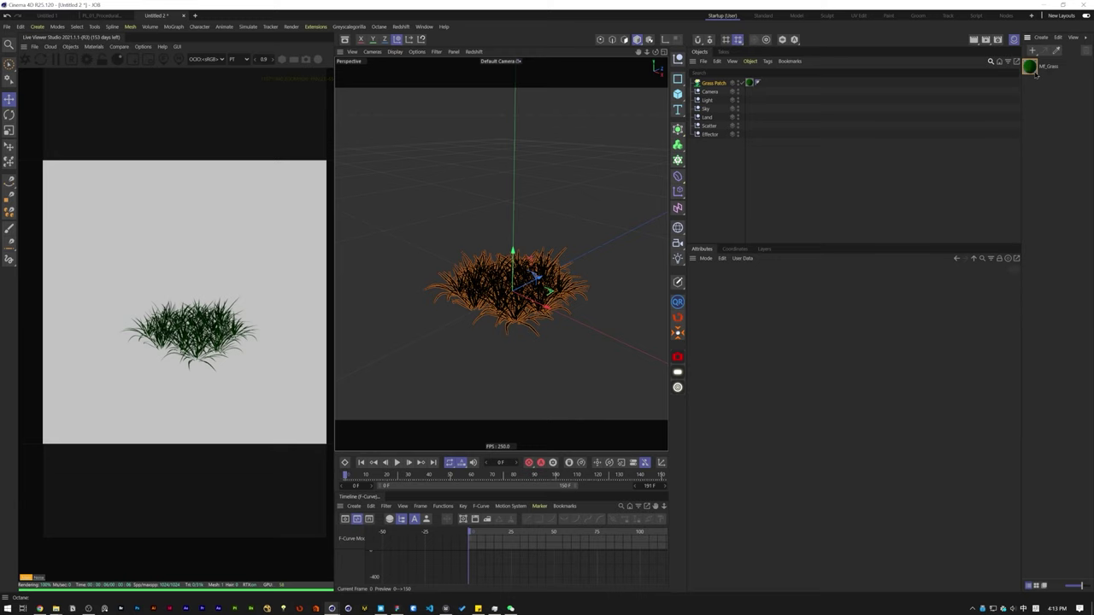
Step: Convert the Mf_Grass material to an Octane material and delete the leftover original
left_click(1032, 69)
left_click(94, 46)
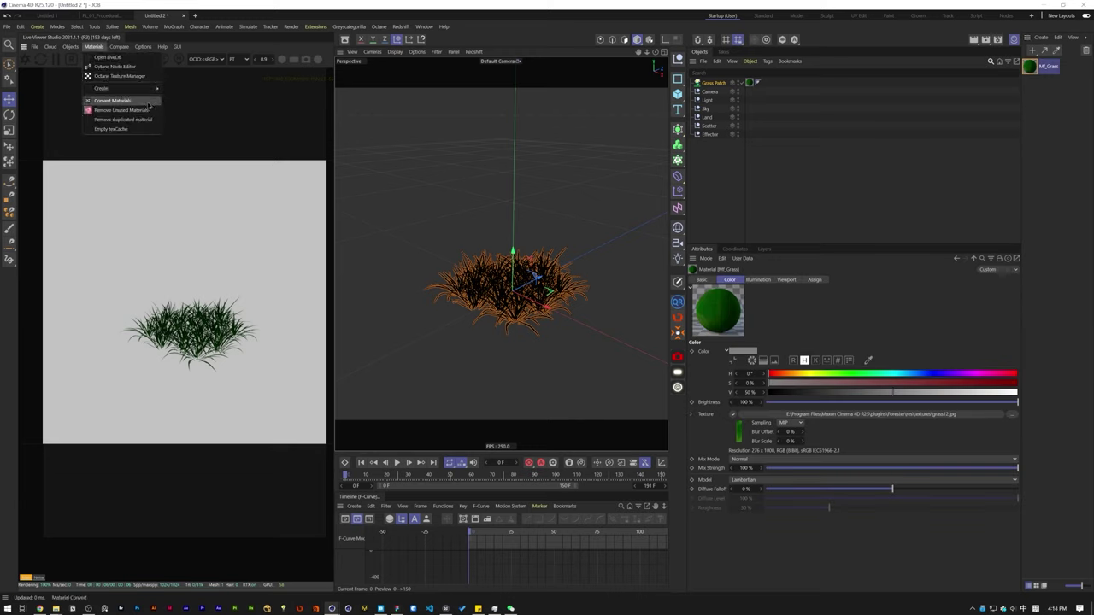
left_click(149, 104)
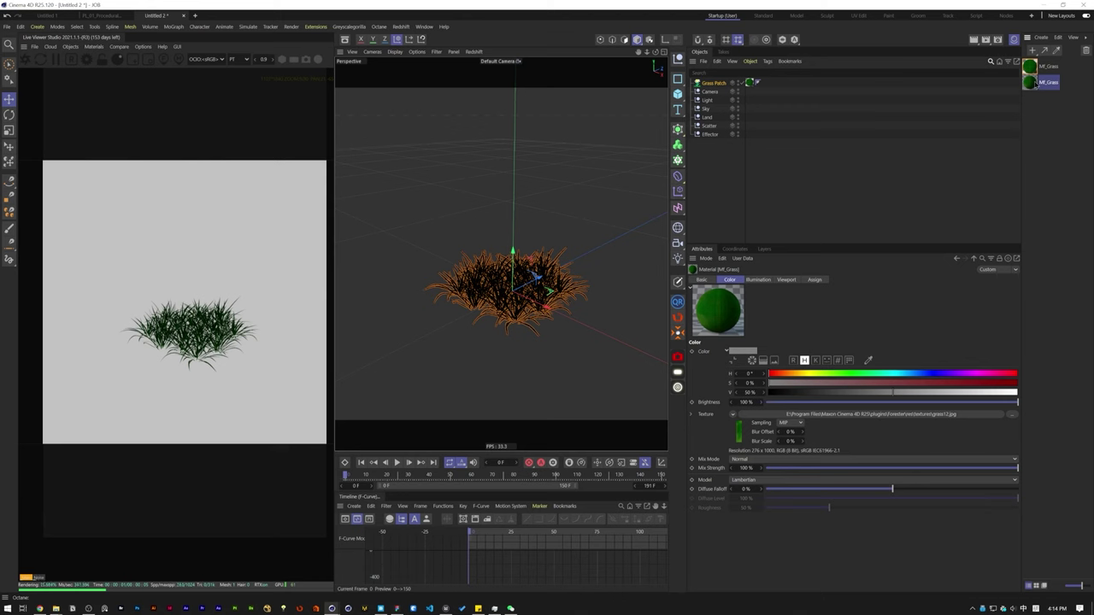
key("Delete")
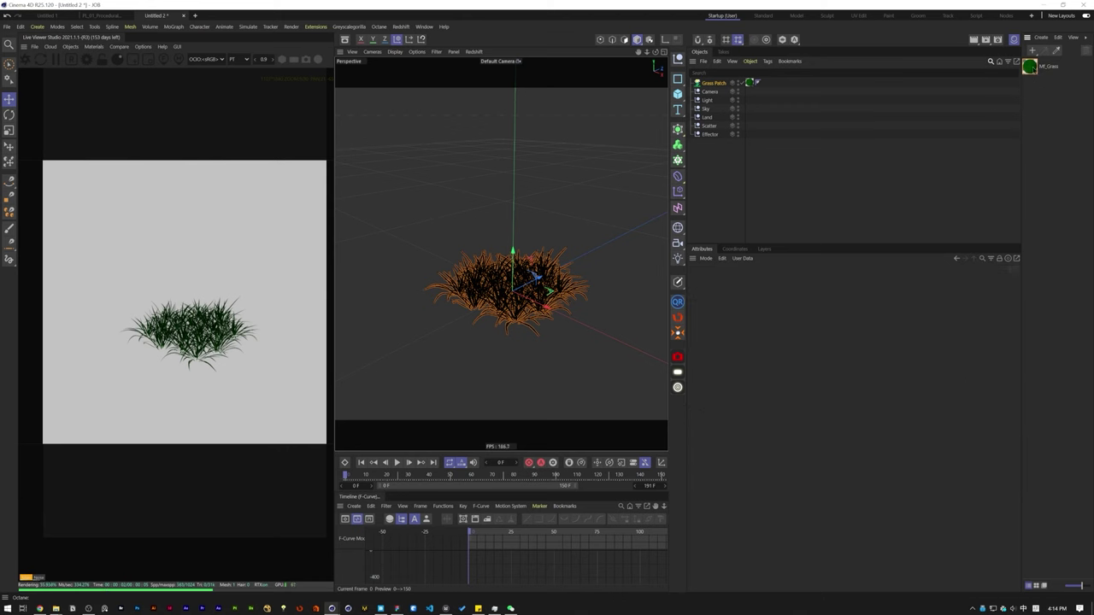
Step: Inspect the grass up close and add an Octane ObjectTag to the Grass Patch object
scroll(506, 322, "up", 5)
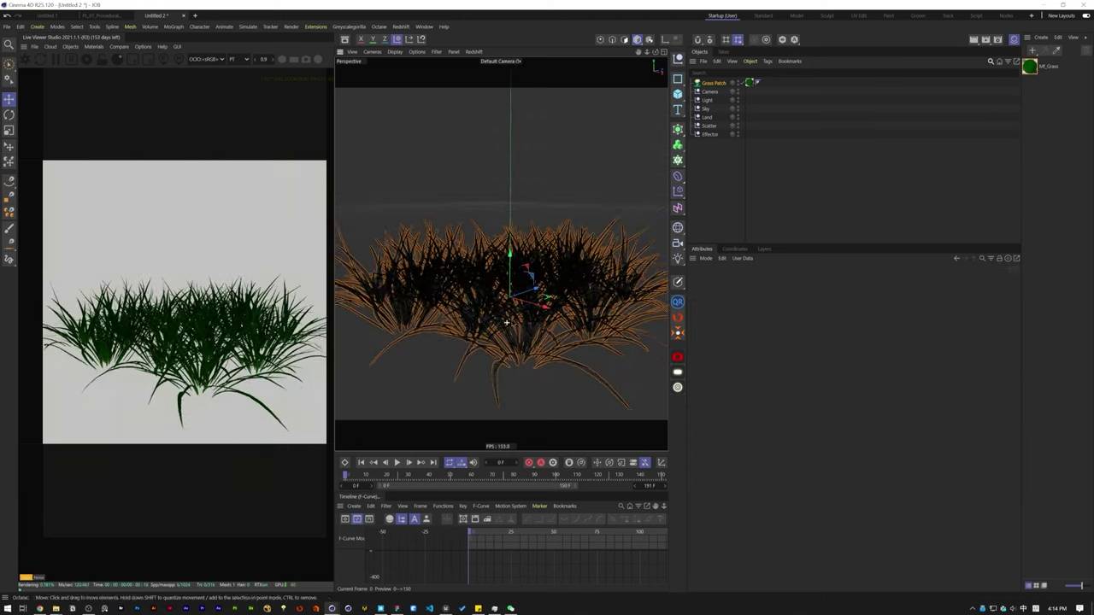
scroll(506, 322, "up", 3)
left_click_drag(511, 315, 558, 280, "alt")
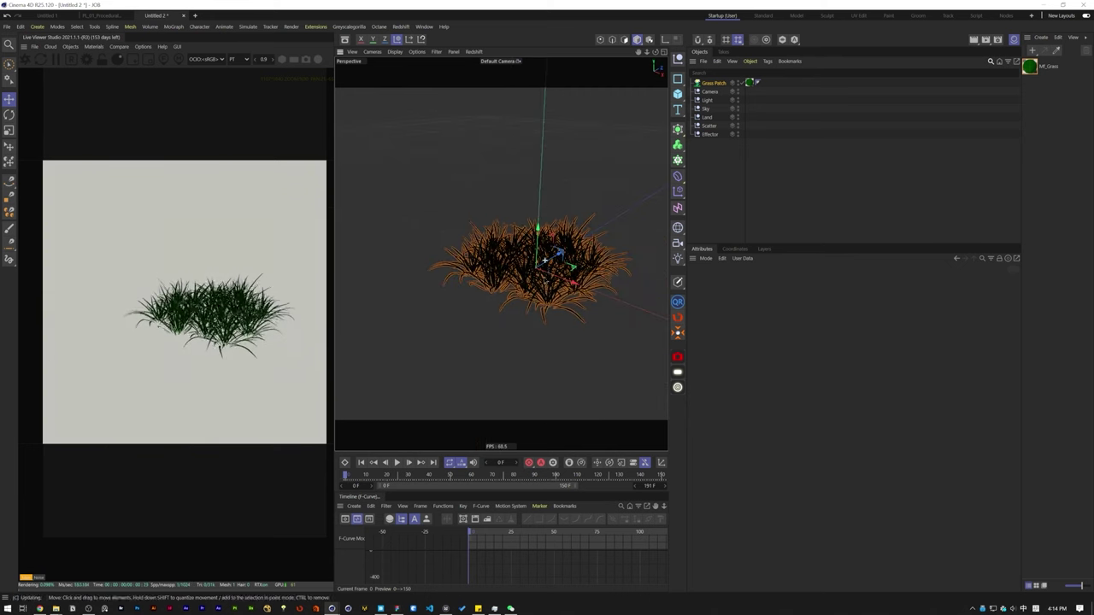
right_click(717, 86)
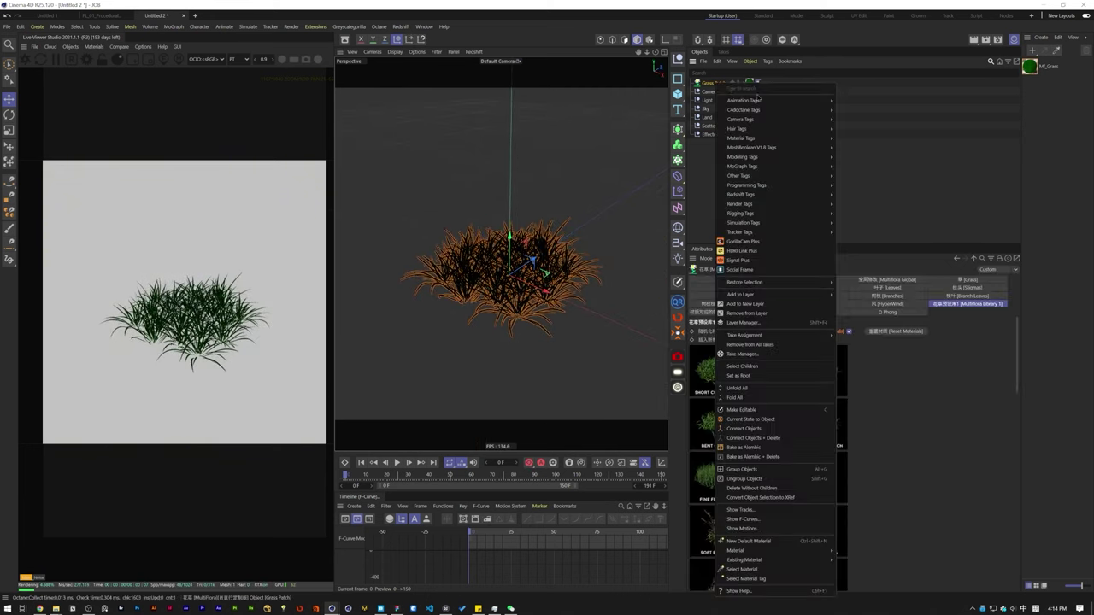
mouse_move(769, 113)
left_click(858, 139)
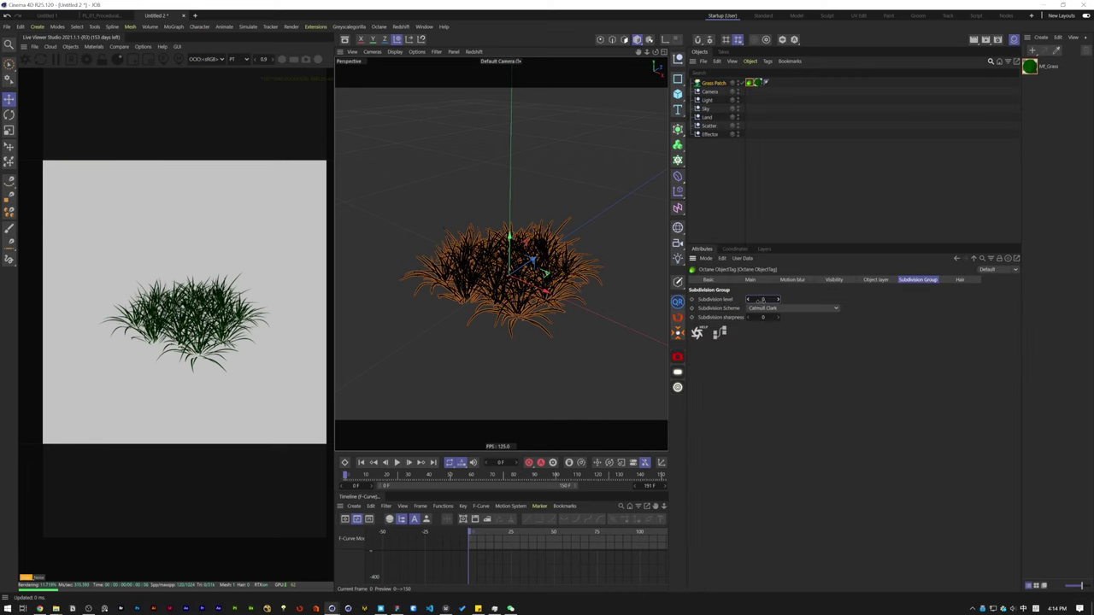
Step: Open Mf_Grass in the Octane Node Editor and set its material type to Universal with the GGX BRDF model
double_click(1029, 66)
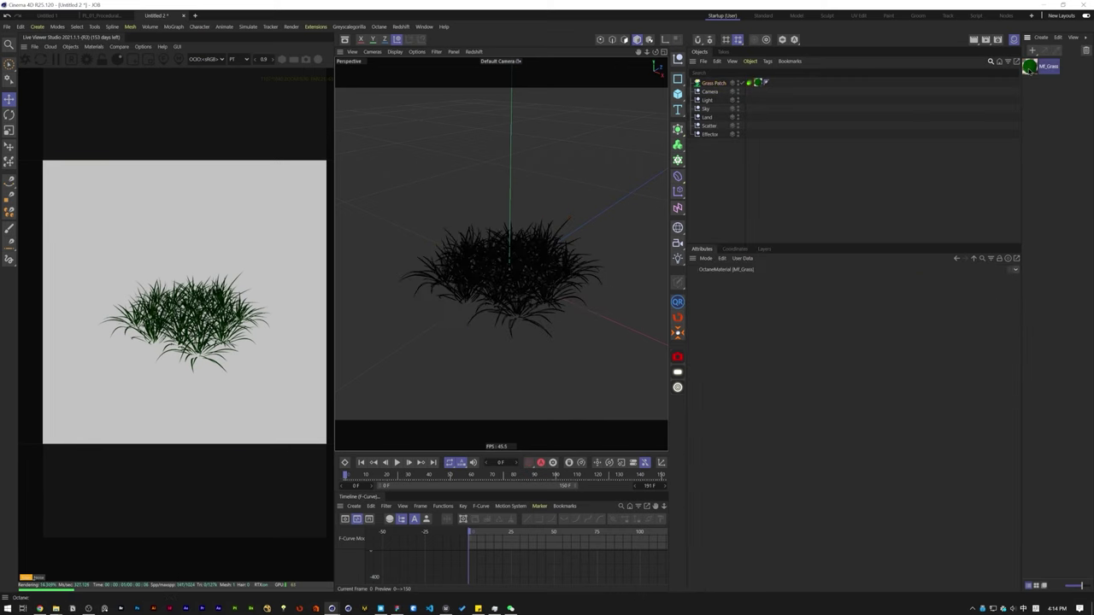
left_click(828, 177)
left_click_drag(437, 162, 611, 131)
left_click(529, 248)
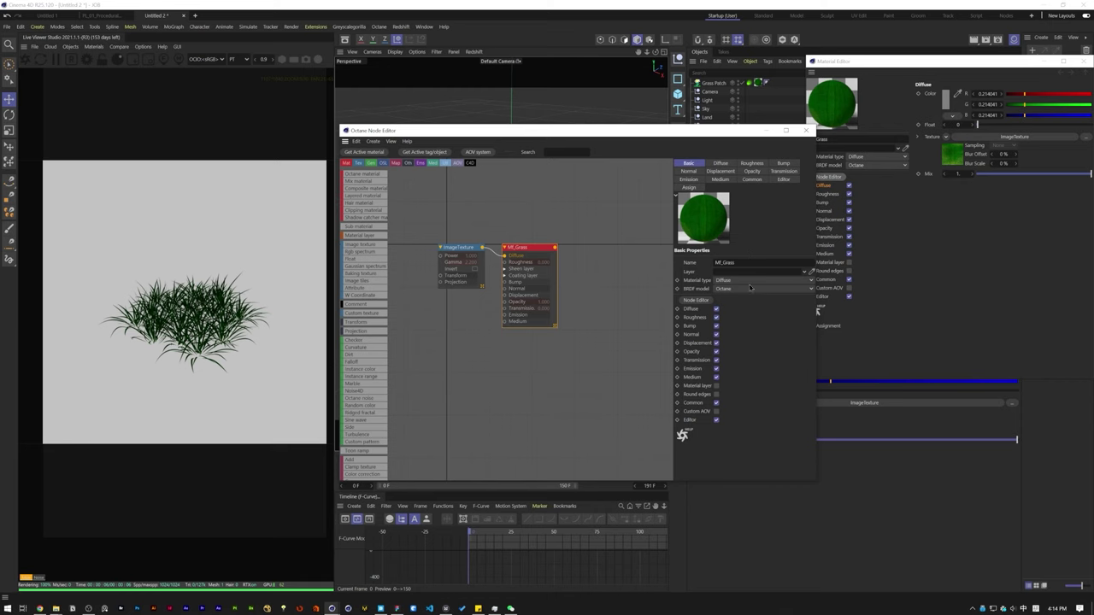
left_click(751, 283)
left_click(756, 337)
left_click(739, 305)
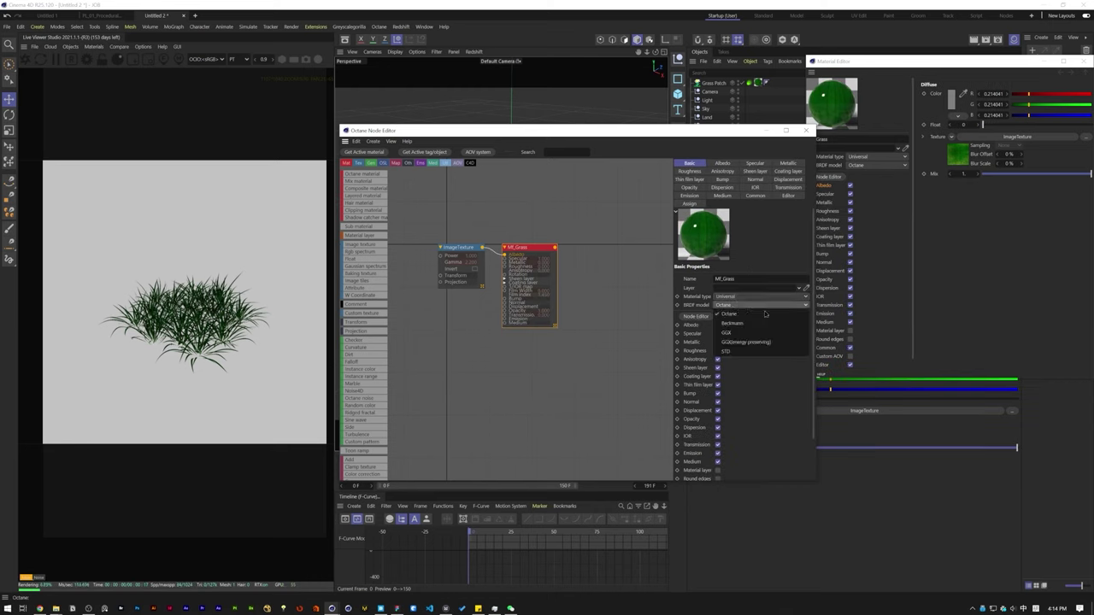
left_click(731, 333)
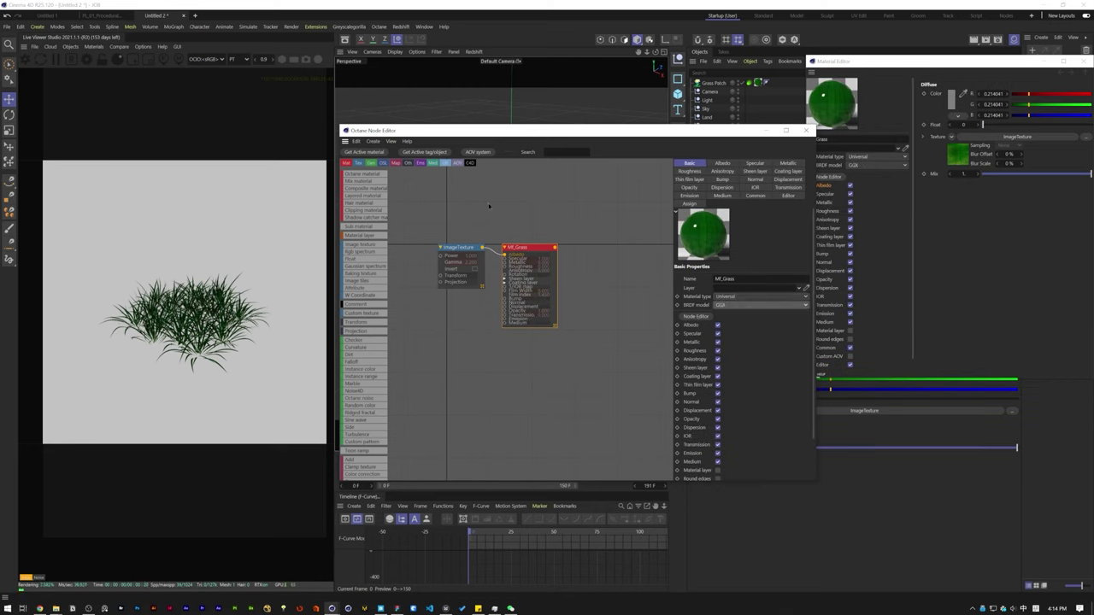
Step: Insert an Add node between the ImageTexture and the Mf_Grass Albedo, and connect its output to Transmission too
middle_click_drag(489, 205, 570, 208)
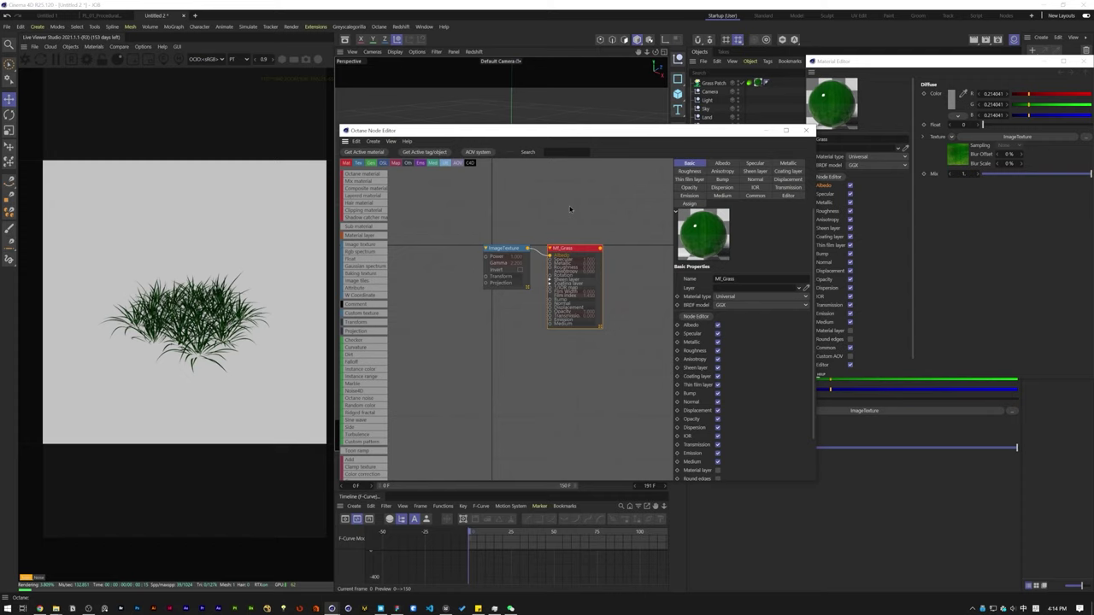
middle_click_drag(570, 208, 623, 210)
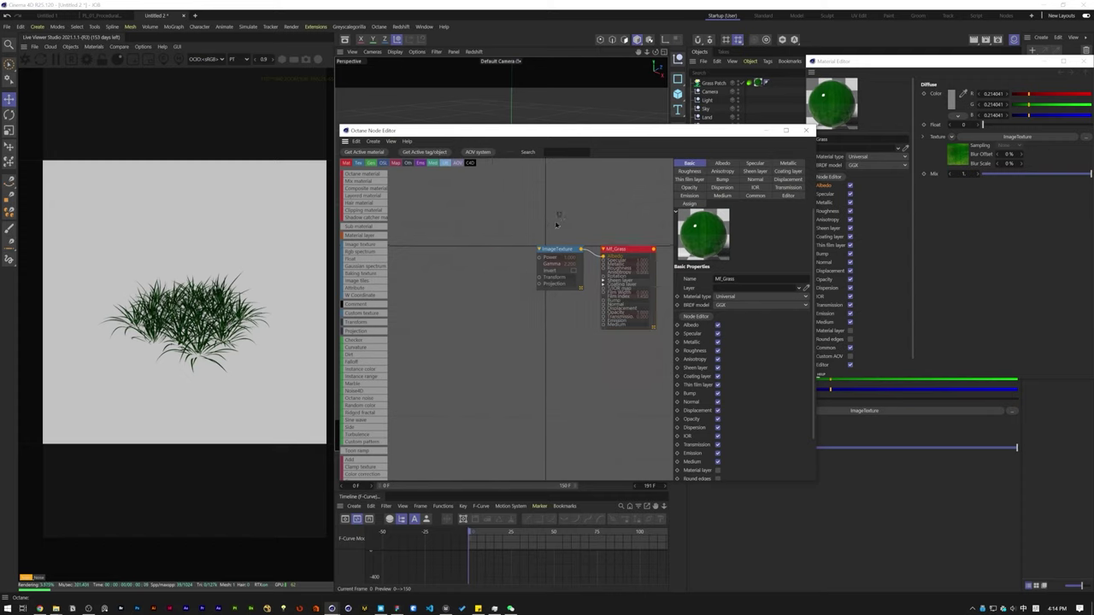
left_click(561, 249)
left_click_drag(560, 249, 443, 259)
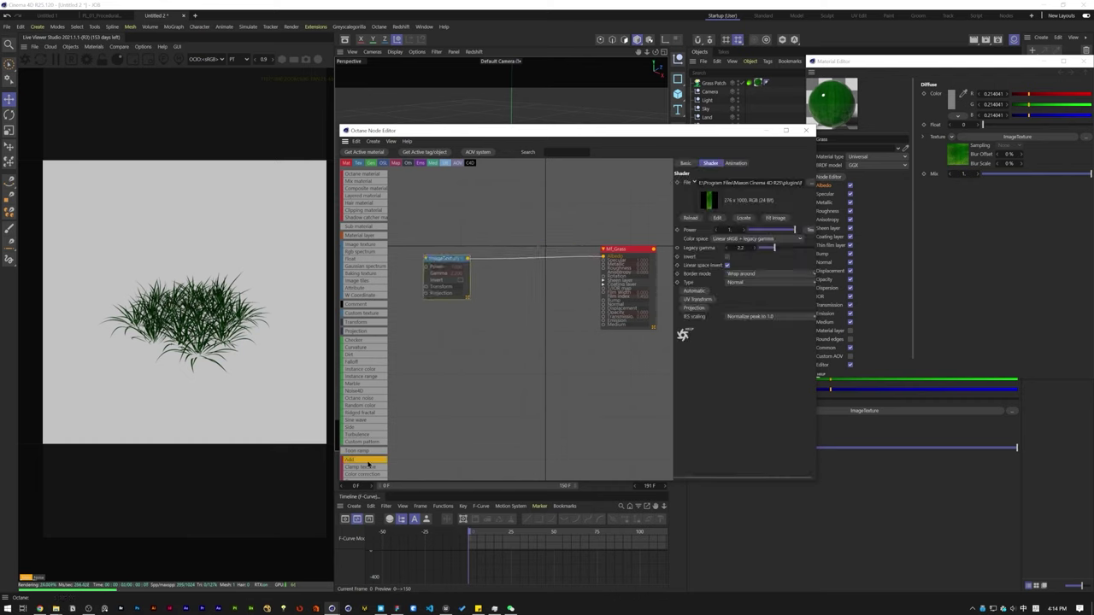
left_click_drag(365, 460, 532, 261)
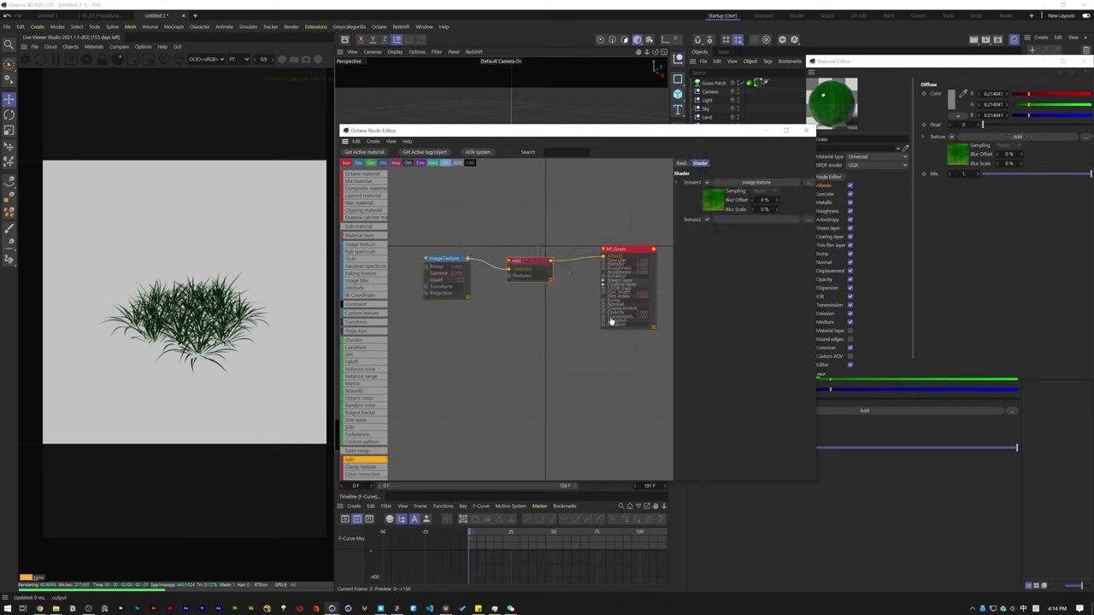
left_click_drag(611, 321, 603, 317)
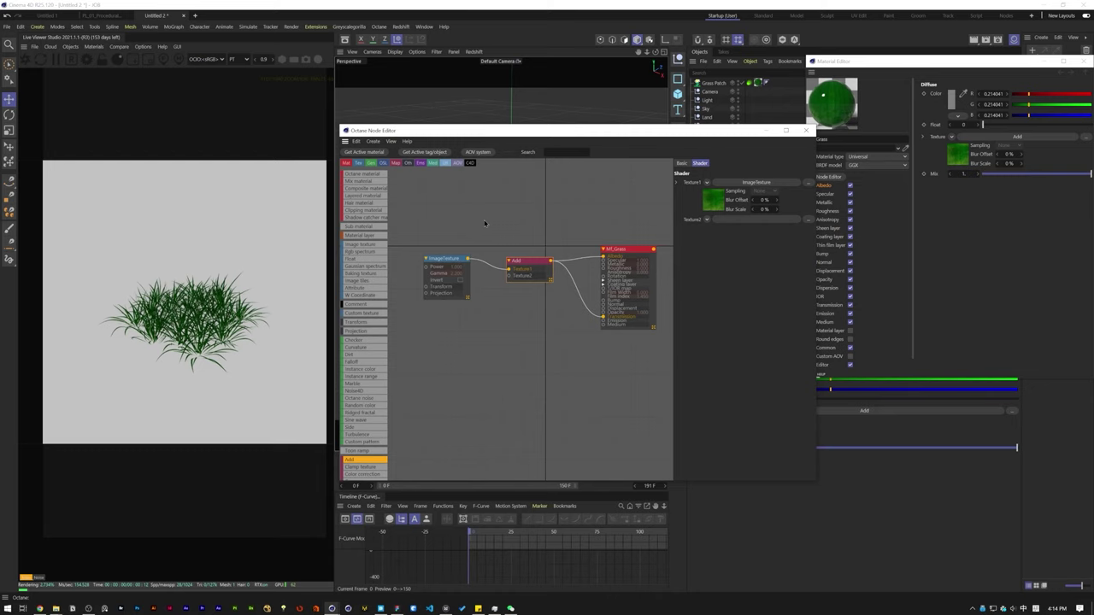
Step: Connect a new RGB Spectrum node to the Add node's Texture2 and directly to the Mf_Grass Albedo
left_click(442, 234)
left_click_drag(359, 256, 509, 275)
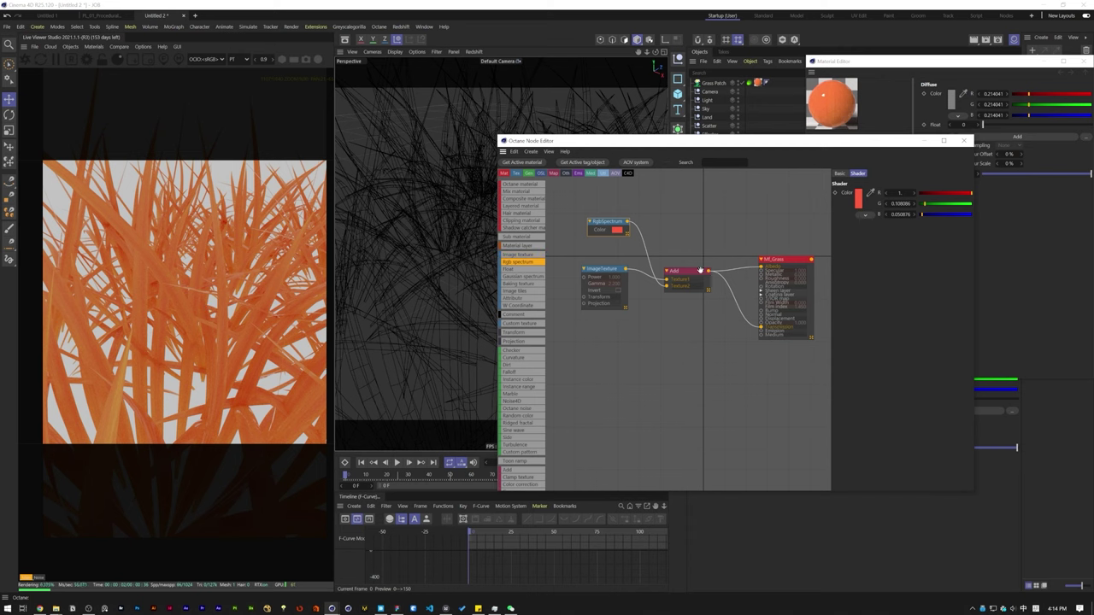
left_click_drag(700, 270, 694, 294)
left_click_drag(629, 222, 756, 268)
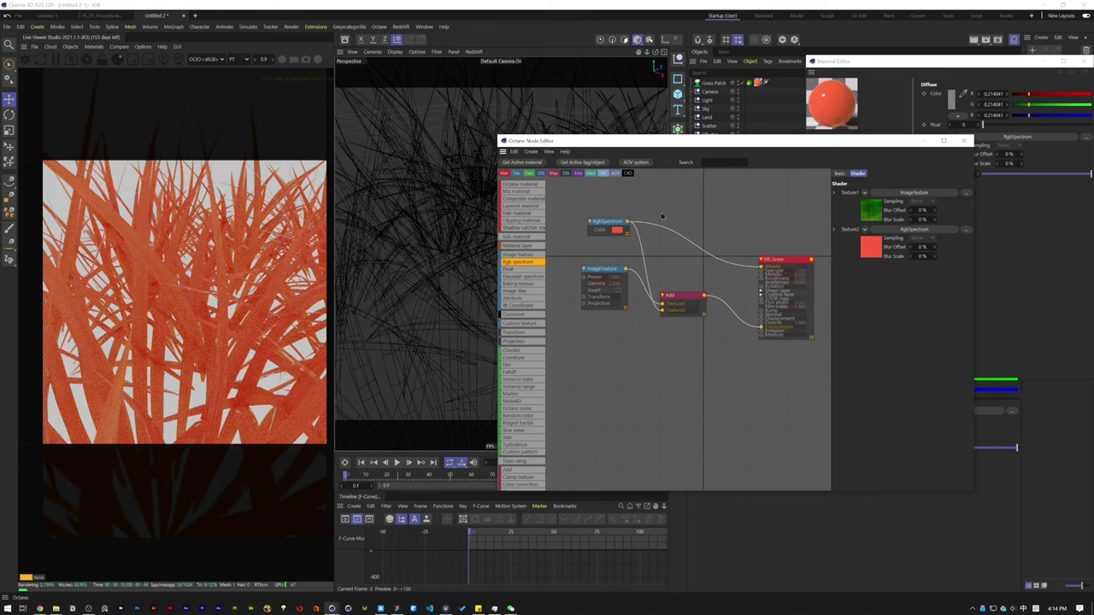
Step: Change the RGB Spectrum color to yellow-green with hue 81°, saturation 75% and value 100%
left_click(606, 222)
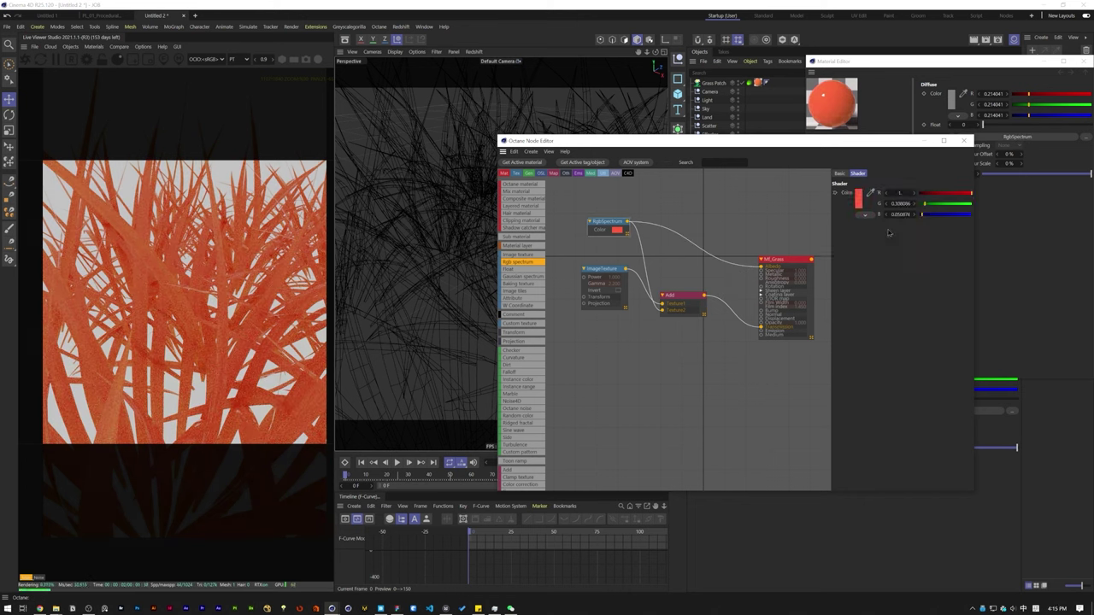
left_click(858, 199)
left_click(904, 289)
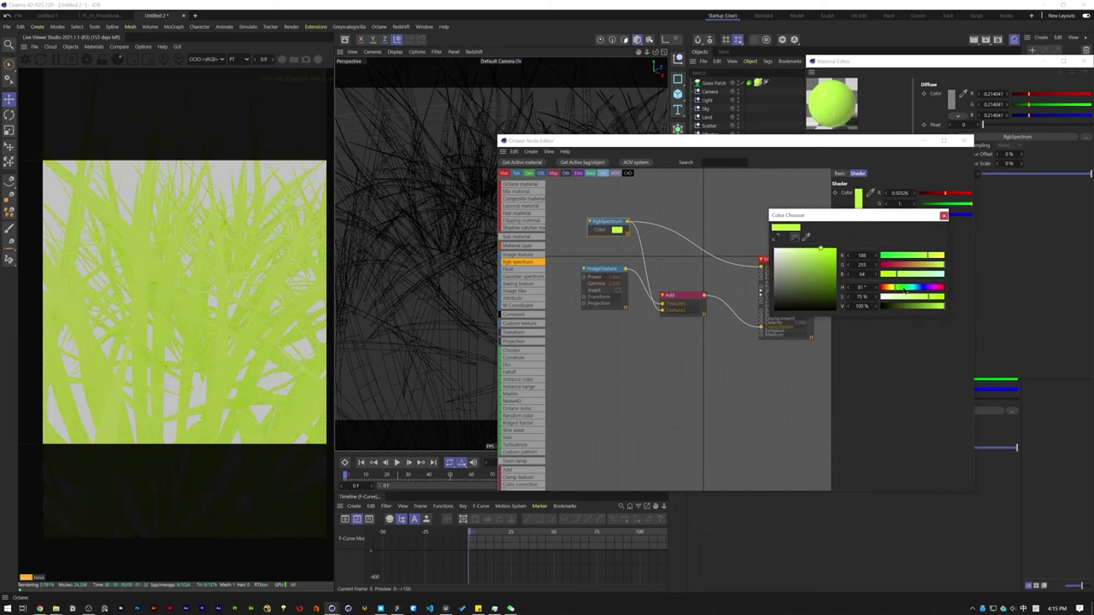
Step: Set the RGB Spectrum color to green with hue 122°, saturation 60% and value 55%
left_click_drag(904, 289, 911, 293)
left_click(919, 297)
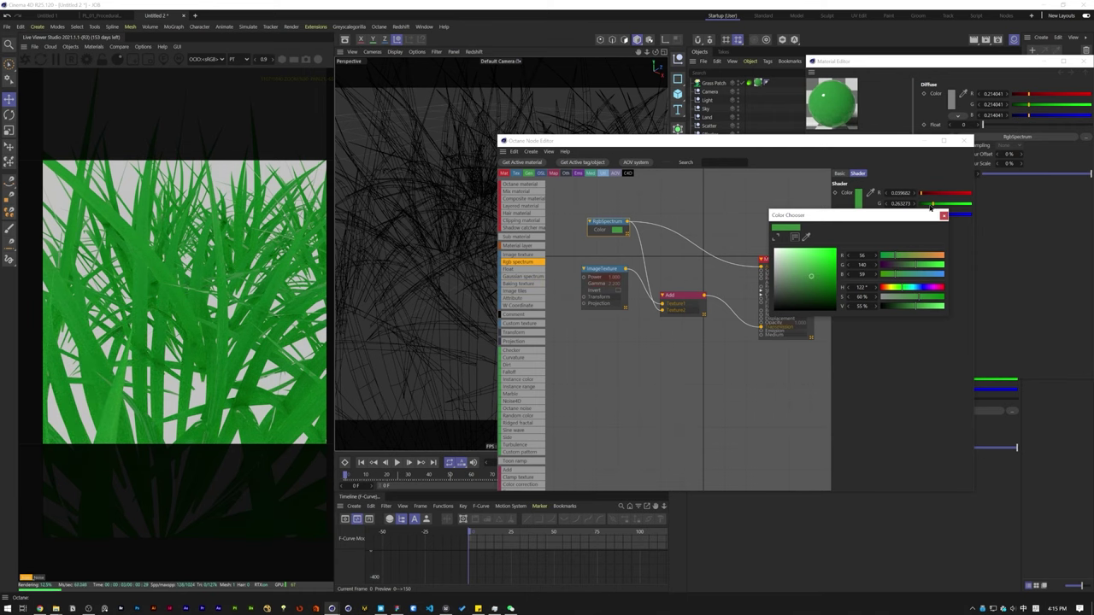
left_click(944, 216)
Step: Add an Octane Gradient node fed by the ImageTexture and connect its output to the Mf_Grass Roughness
left_click_drag(600, 271, 598, 285)
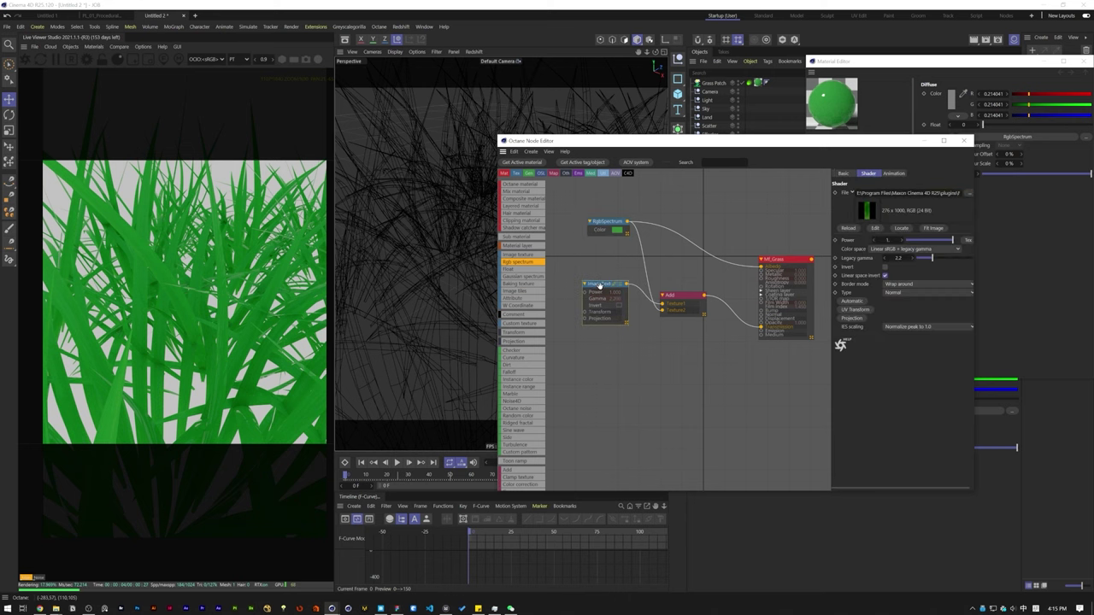
left_click(821, 368)
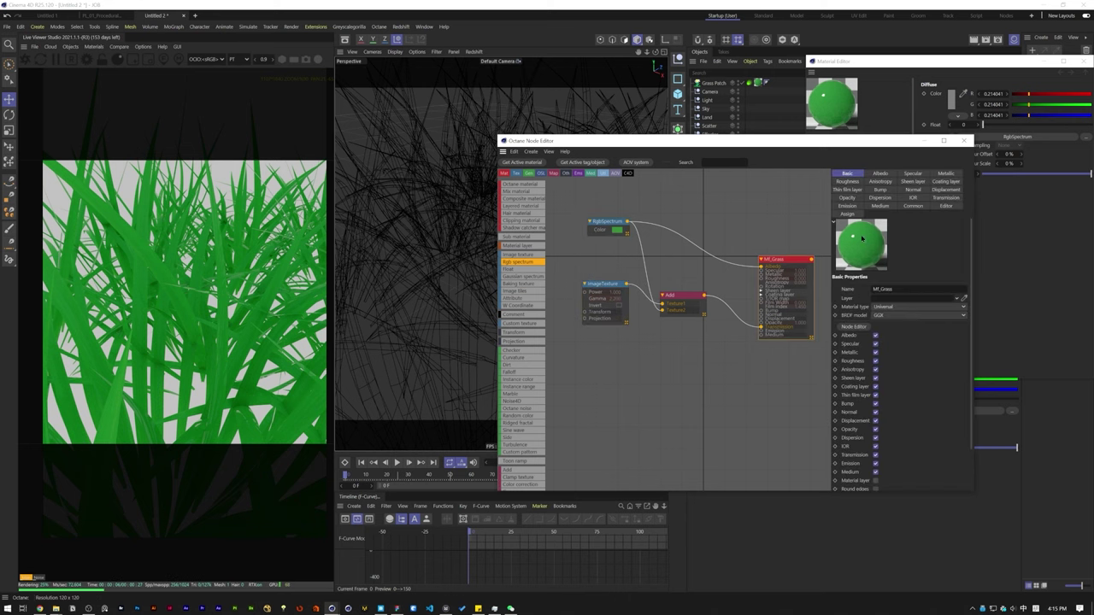
key("ctrl+shift+z")
key("ctrl+shift+z")
key("ctrl+shift+z")
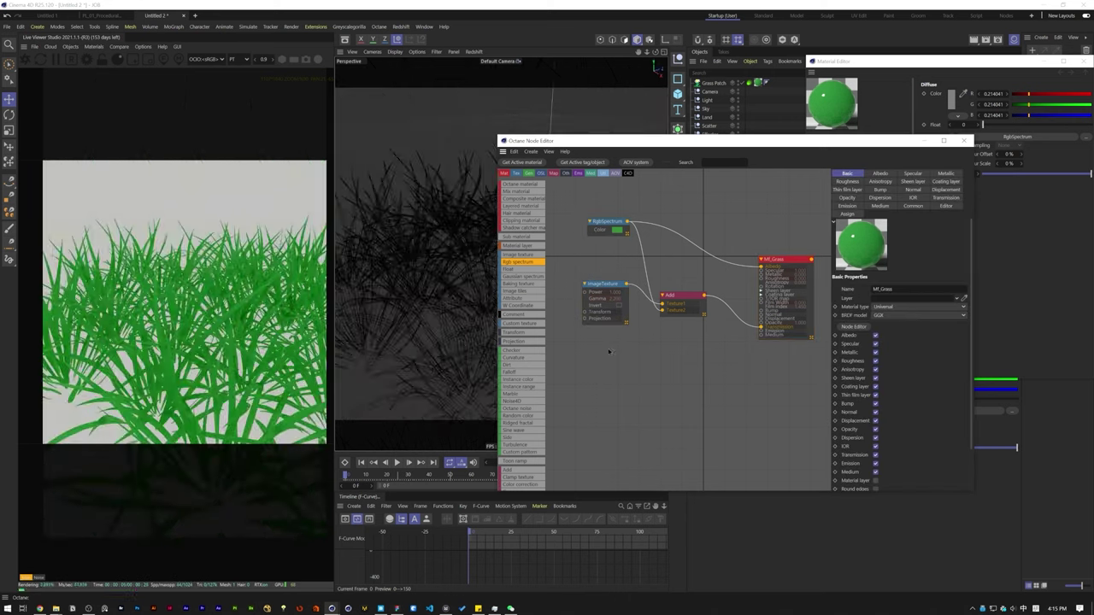
scroll(523, 410, "down", 3)
left_click_drag(520, 428, 663, 343)
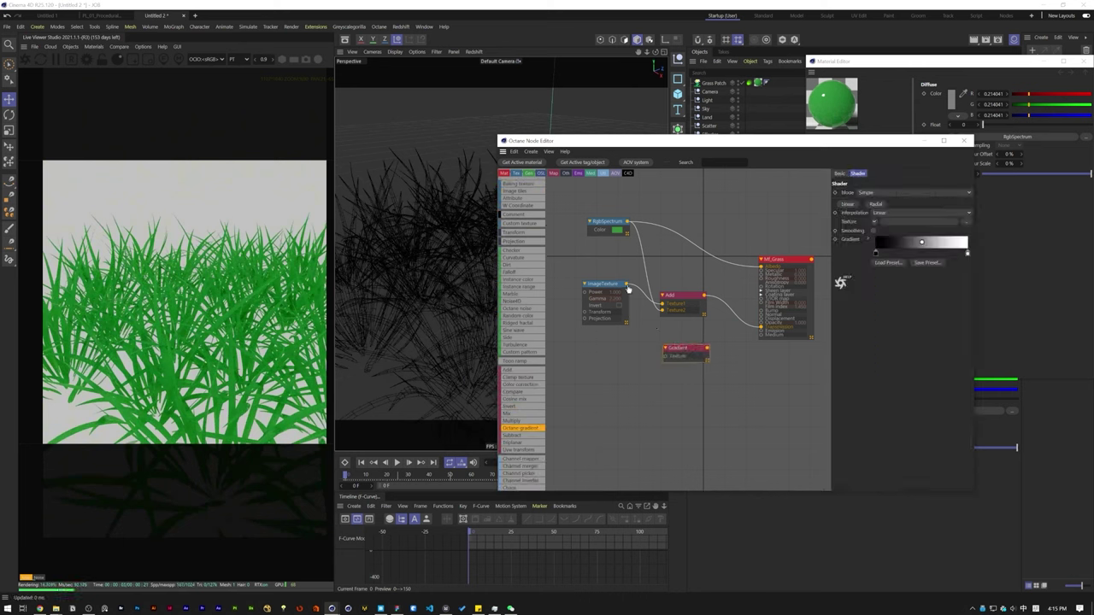
left_click_drag(628, 289, 763, 279)
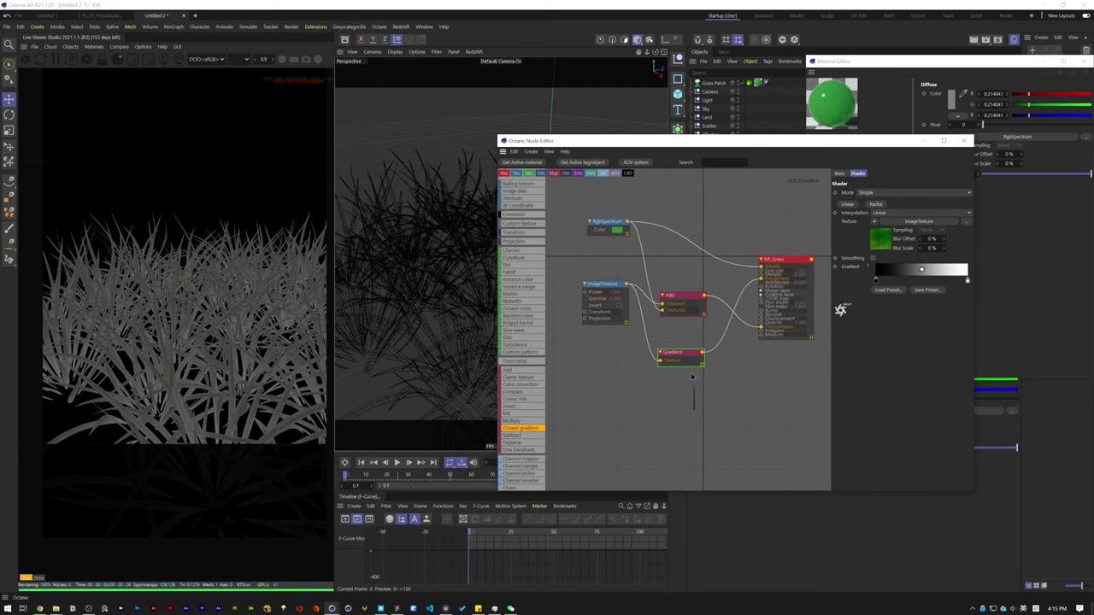
Step: Move the gradient's white knot to a knot position of 50%
left_click_drag(968, 282, 917, 282)
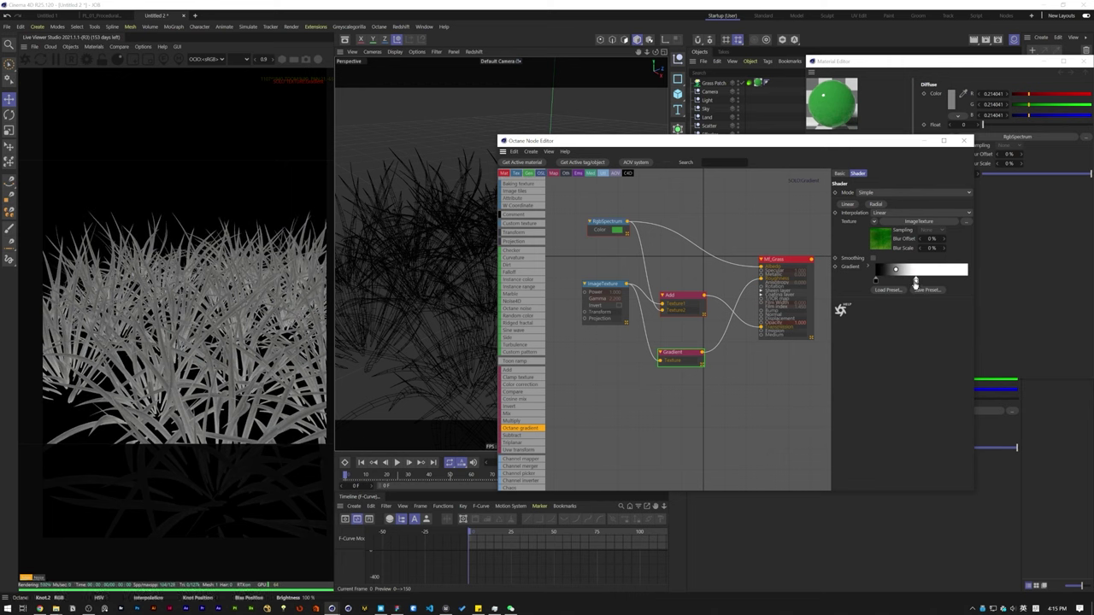
double_click(916, 282)
left_click(866, 248)
type("5")
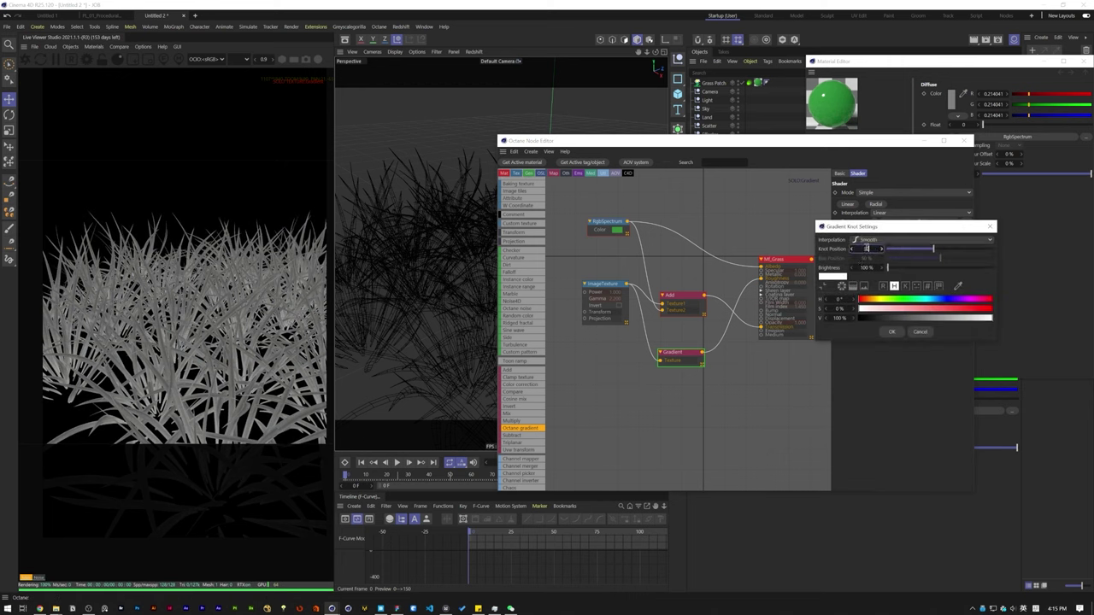
type("0")
key("Return")
Step: Edit the color value of the gradient's black knot and close the Node Editor and Material Editor
double_click(876, 281)
key("Return")
left_click(755, 220)
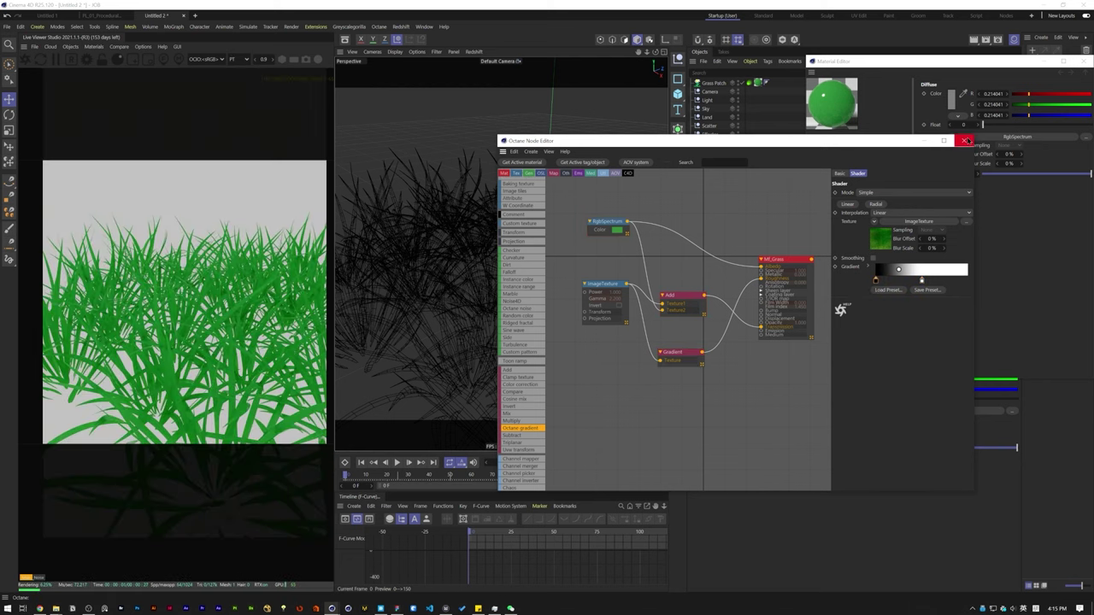
left_click(775, 259)
left_click(675, 352)
double_click(877, 281)
key("Return")
left_click(677, 352)
double_click(876, 282)
left_click(812, 316)
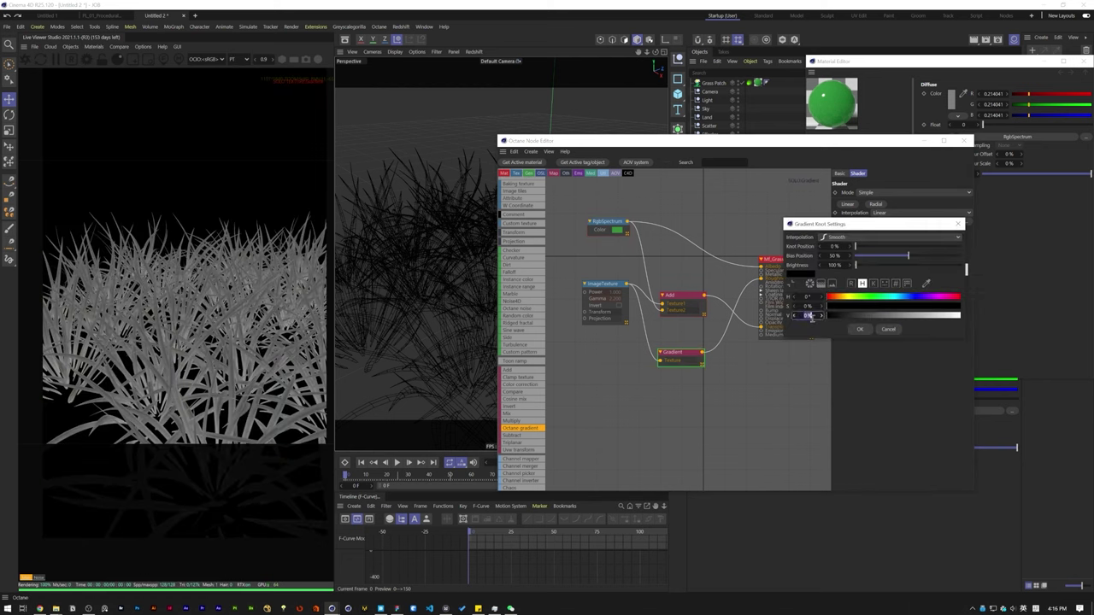
key("Return")
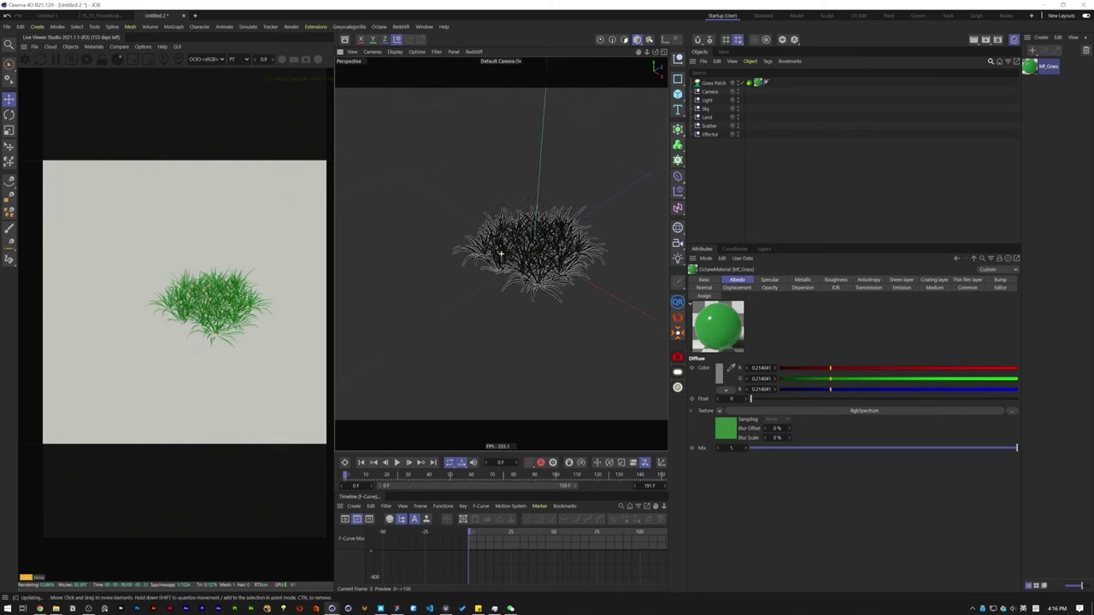
Step: Duplicate the Grass Patch twice, spacing the copies in a row in front of the original
middle_click_drag(501, 254, 501, 244, "alt")
left_click(547, 244)
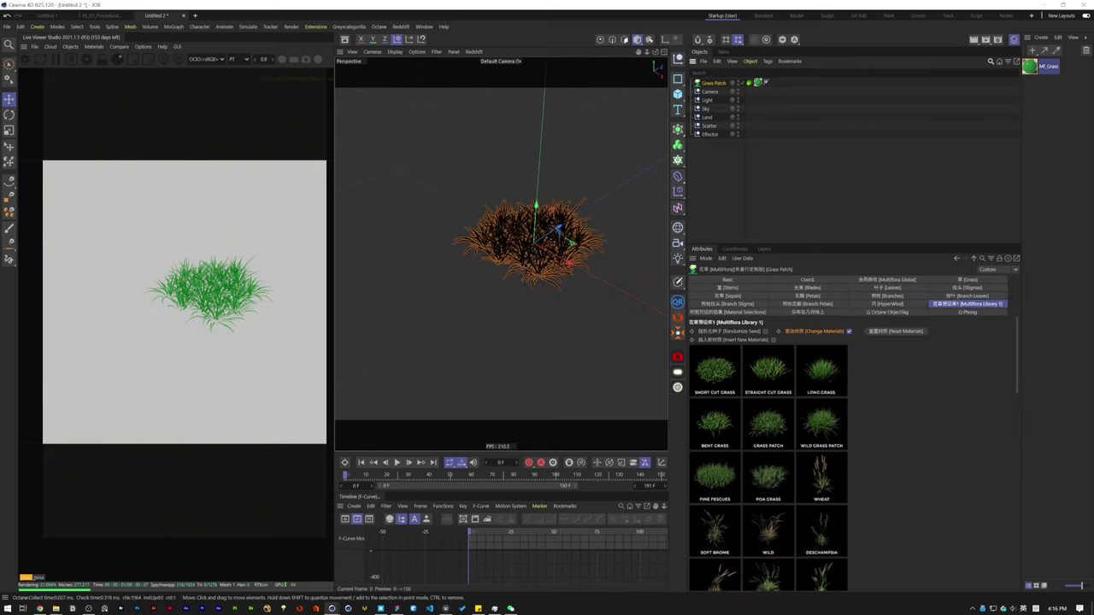
left_click_drag(555, 238, 432, 320, "ctrl")
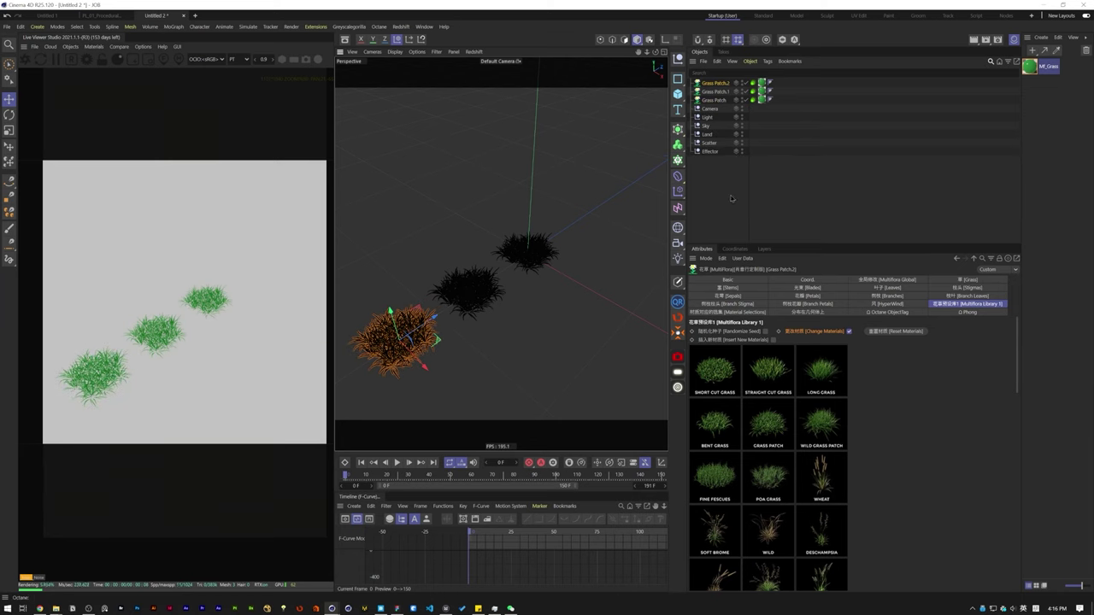
Step: Reorder the three grass patches in the object list so the original is first and the farthest copy last
left_click(717, 194)
left_click(714, 100)
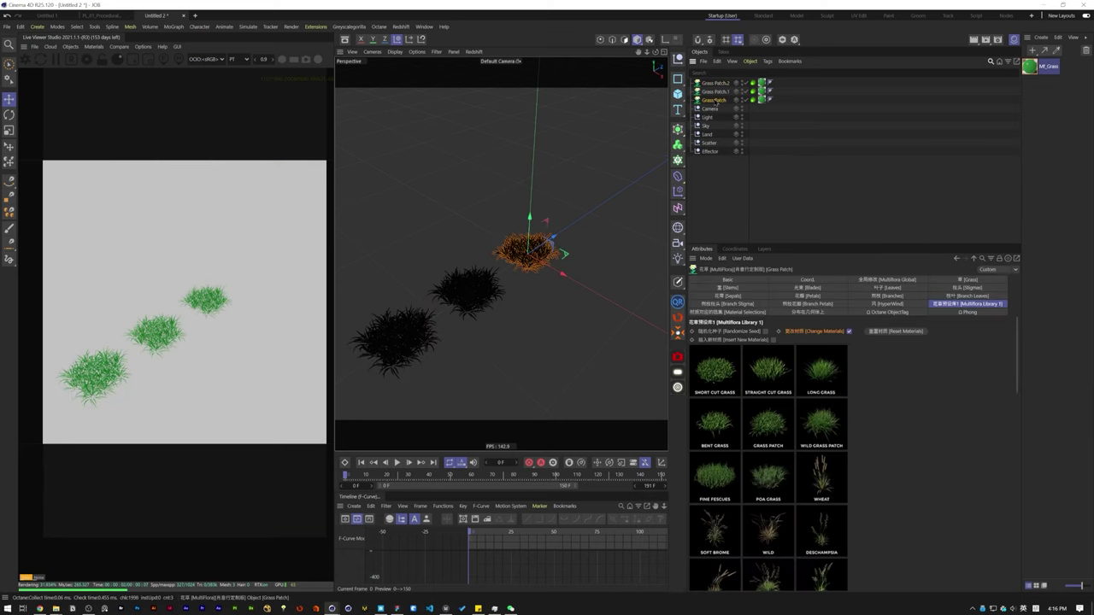
left_click(716, 92)
left_click(715, 83)
left_click_drag(725, 94, 727, 106)
Step: Rename the three grass patches A, B and C in list order
double_click(718, 84)
type("A")
key("Return")
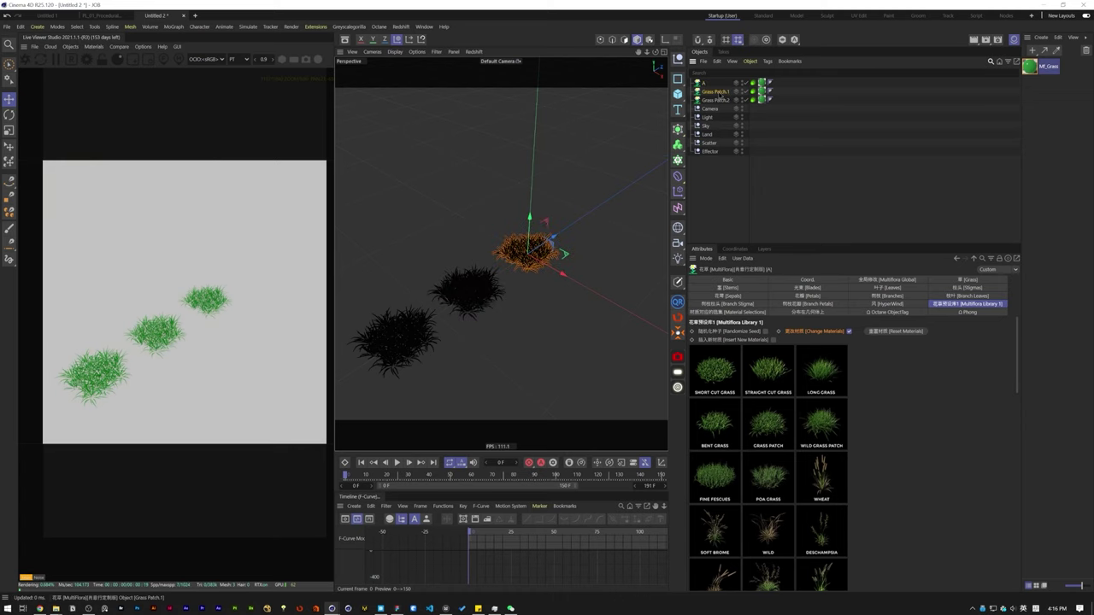
double_click(716, 92)
type("B")
key("Return")
double_click(715, 101)
type("C")
key("Return")
Step: Add the prefix "Grass" to the three patch names, making them Grass A, Grass B and Grass C
left_click(705, 83)
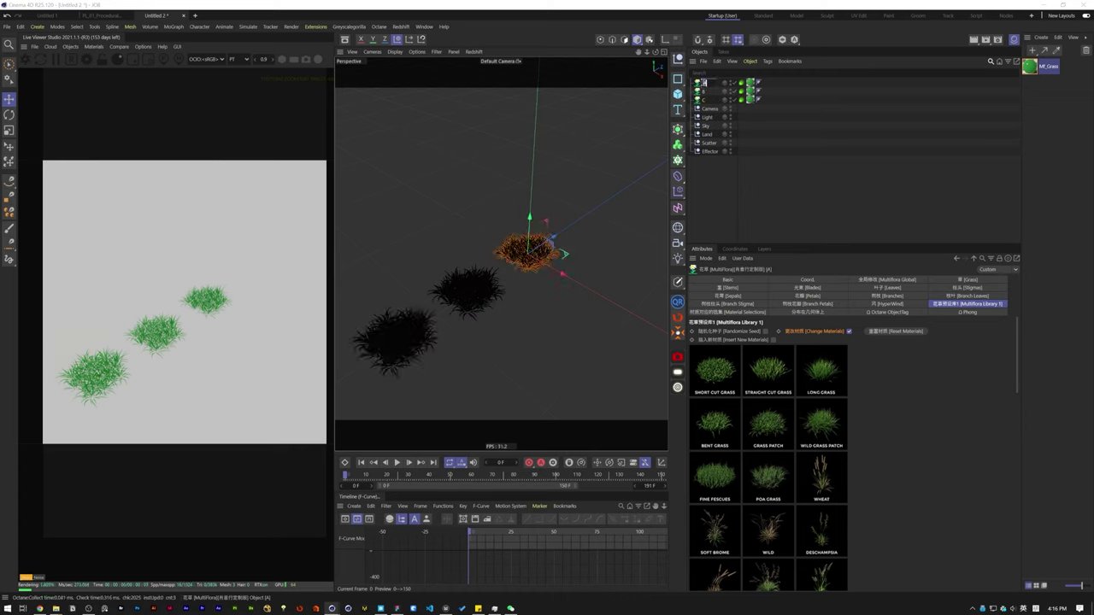
type("Grass")
key("Return")
double_click(704, 92)
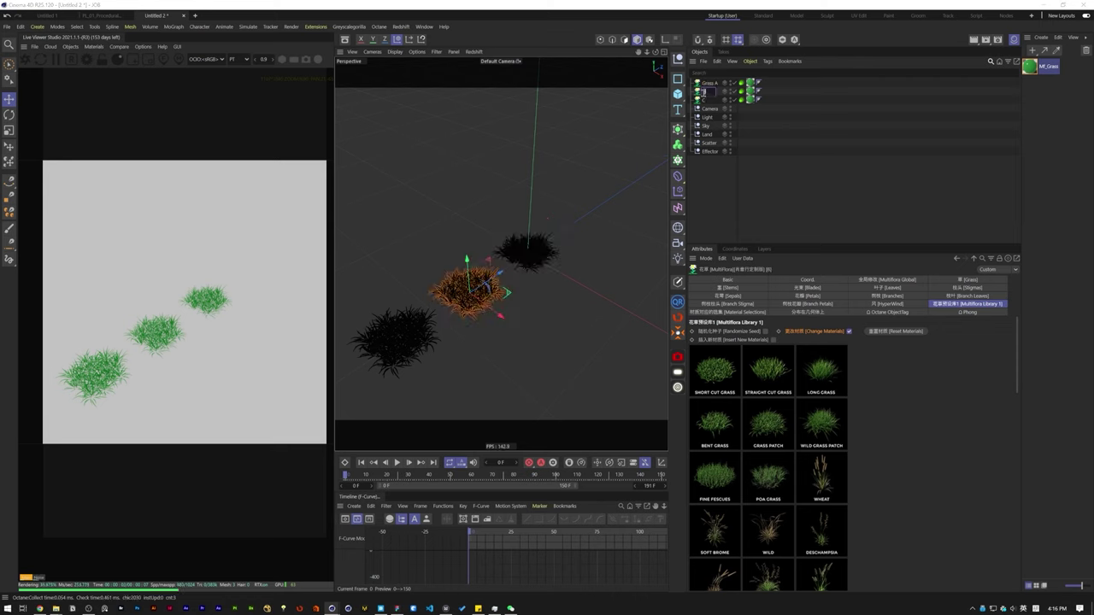
type("Grass")
key("Return")
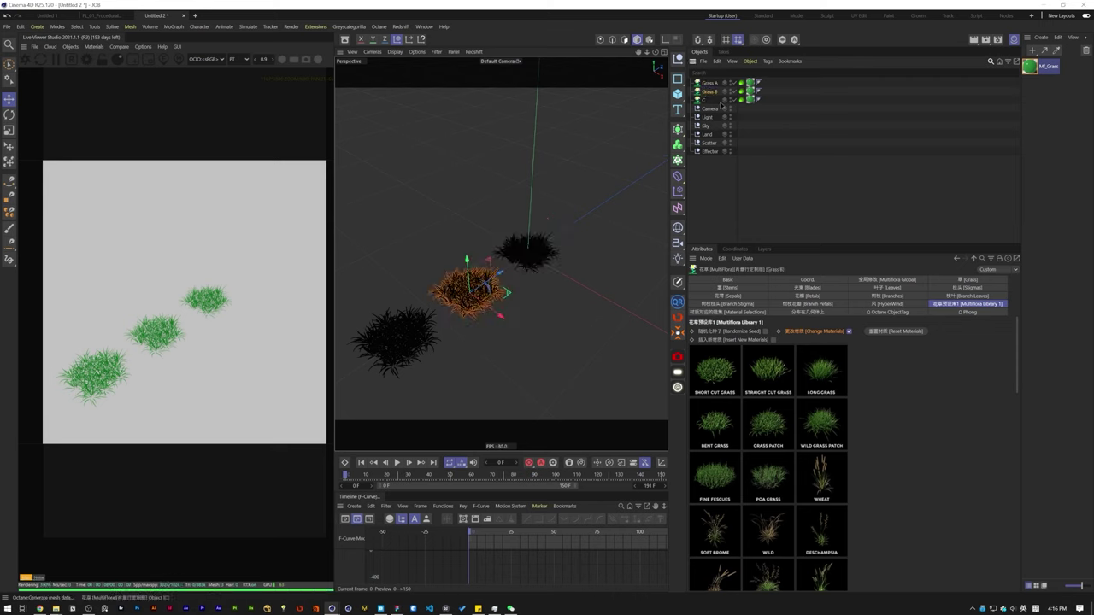
double_click(705, 100)
type("Grass C")
key("Return")
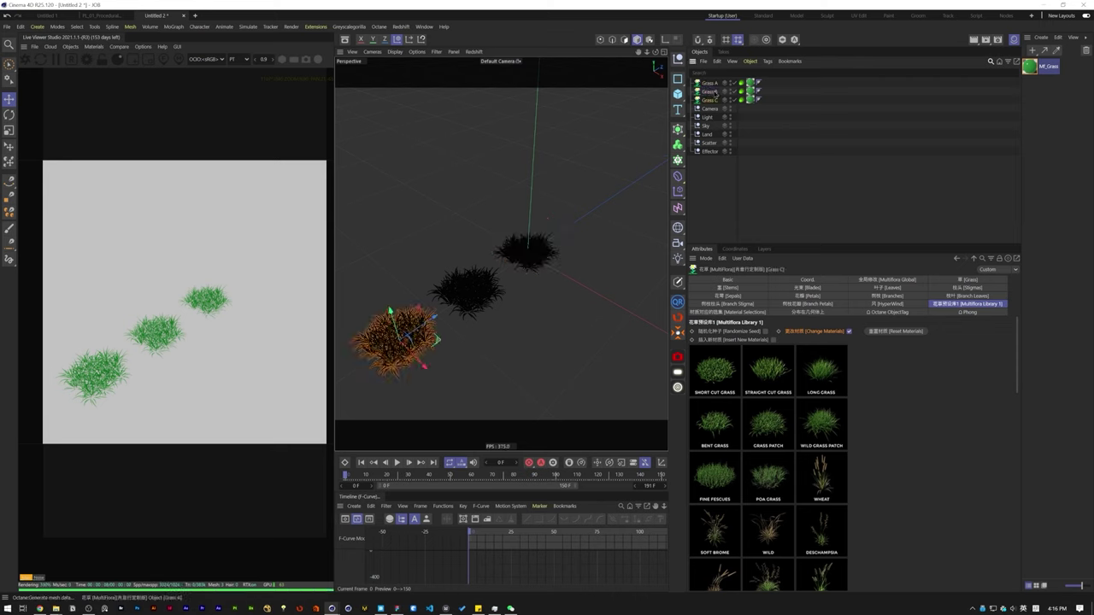
Step: Apply the Bent Grass preset to Grass B and the Long Grass preset to Grass C
left_click(711, 92)
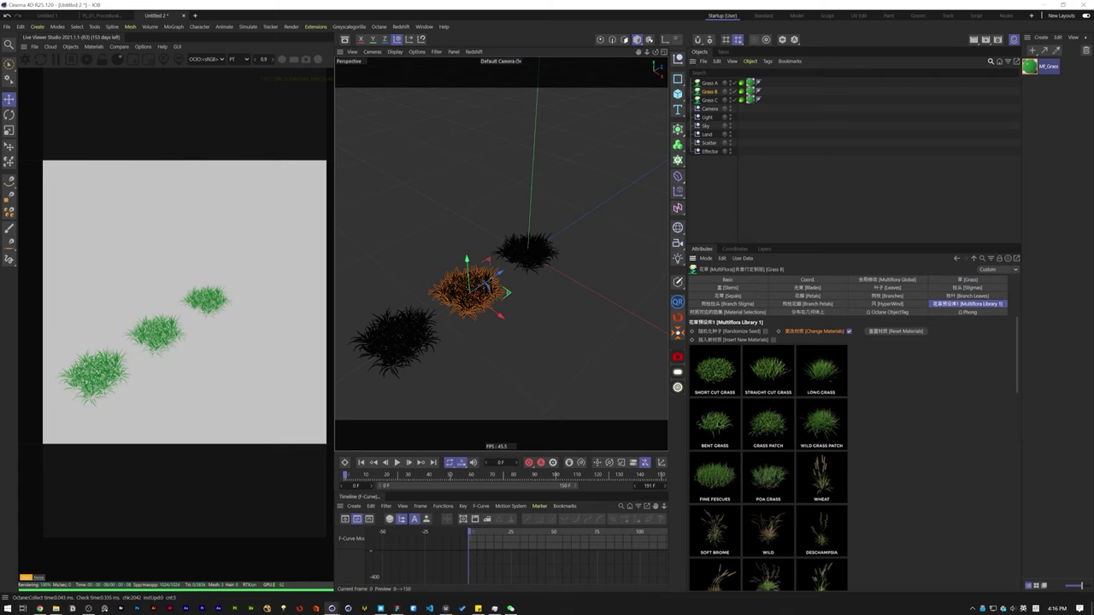
left_click(719, 424)
middle_click_drag(477, 311, 500, 306, "alt")
left_click_drag(500, 306, 504, 266, "alt")
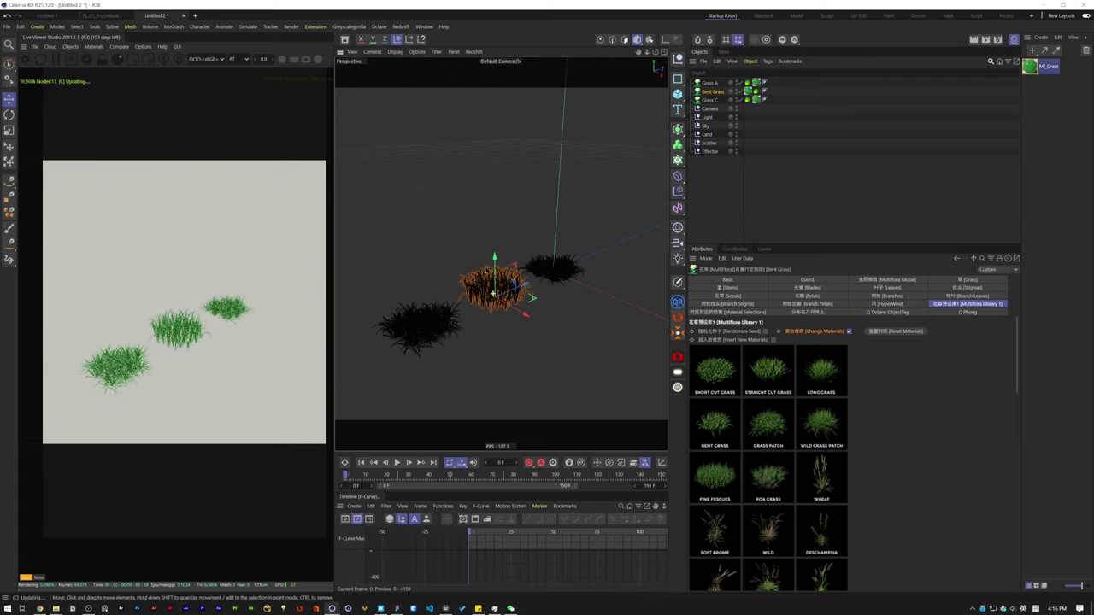
left_click(729, 100)
left_click(822, 376)
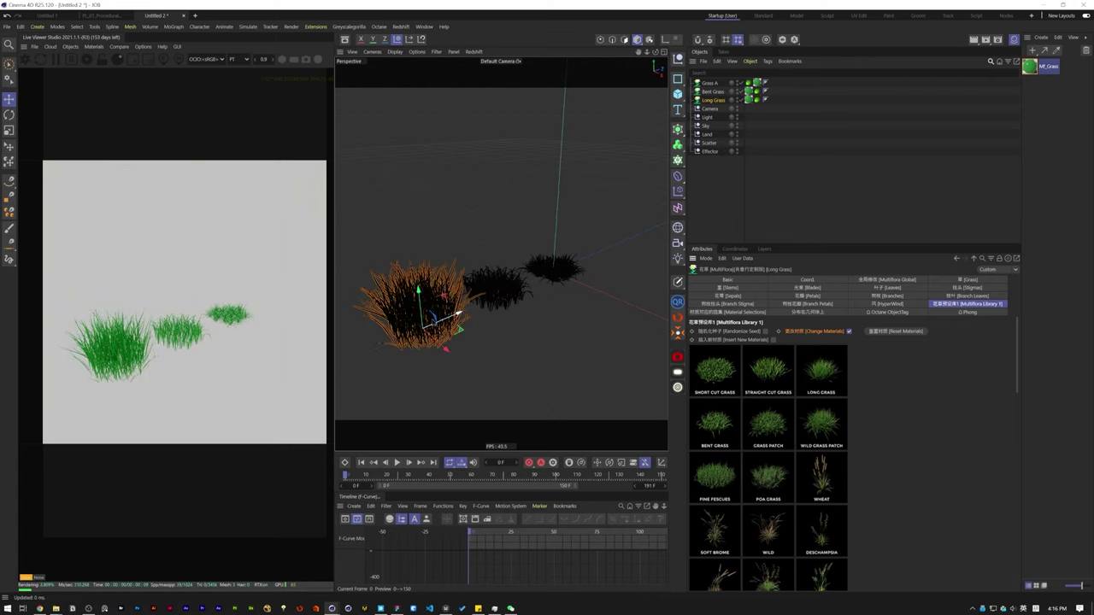
Step: Randomize the flora of the Long Grass and Bent Grass objects in their Multiflora Global settings
left_click(896, 280)
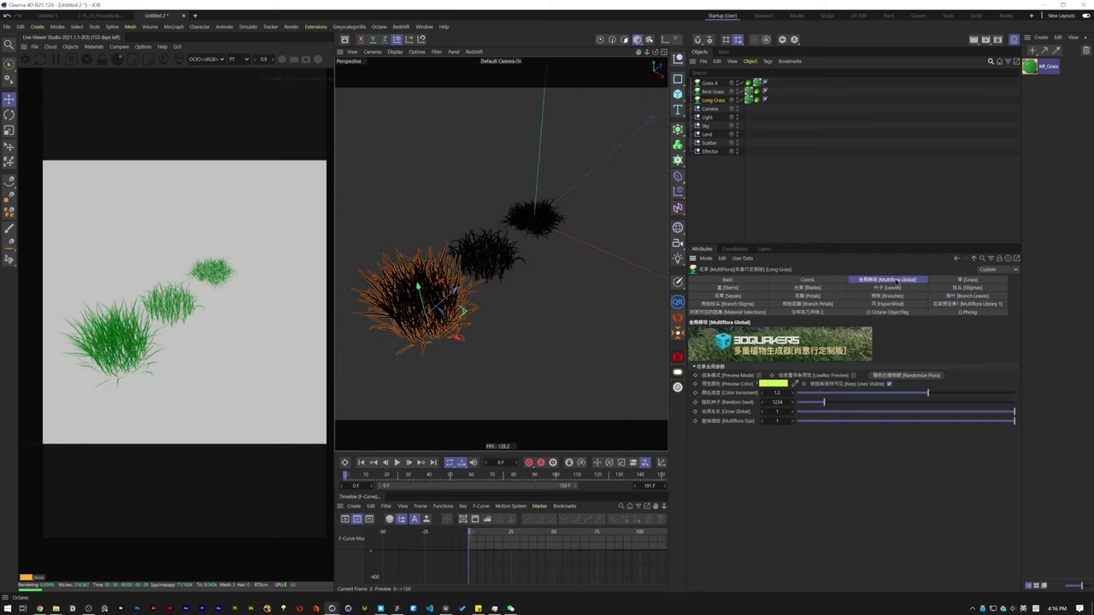
left_click(896, 376)
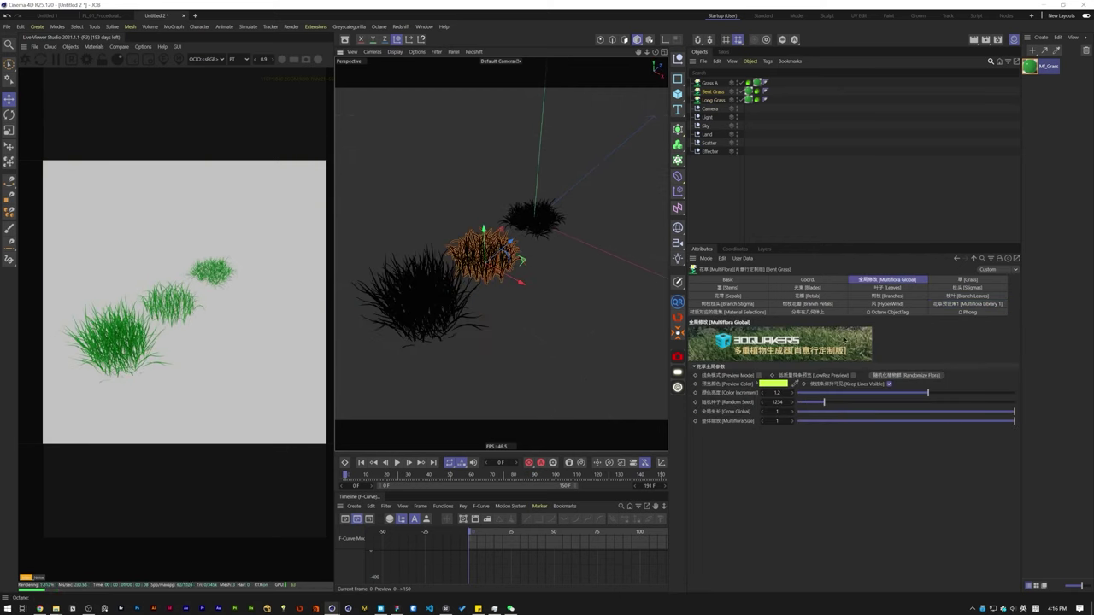
left_click(898, 376)
left_click(804, 164)
left_click_drag(454, 272, 402, 222, "alt")
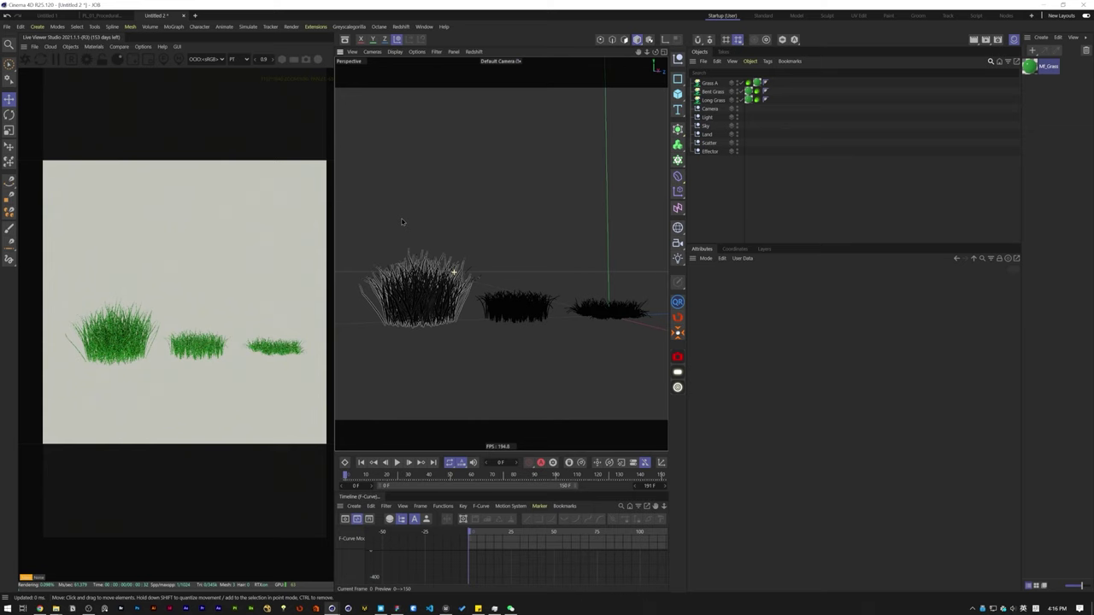
left_click_drag(401, 222, 610, 247, "alt")
Step: Duplicate the Mf_Grass material twice and name the three materials Mf_Grass.A, Mf_Grass.B and Mf_Grass.C
left_click(1029, 67)
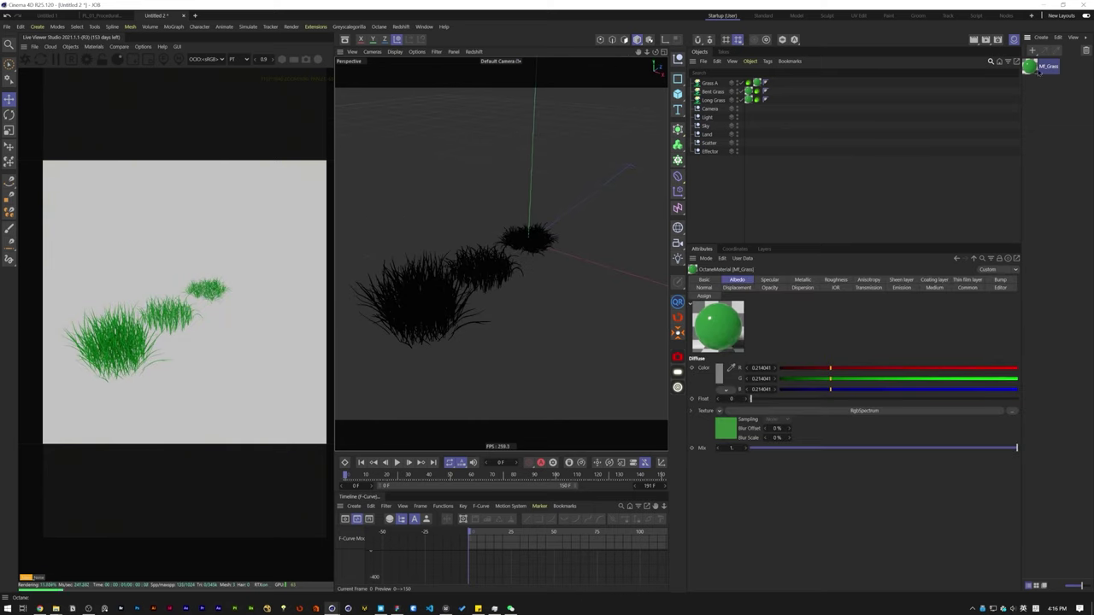
left_click_drag(1038, 72, 1033, 102, "ctrl")
left_click(1031, 67)
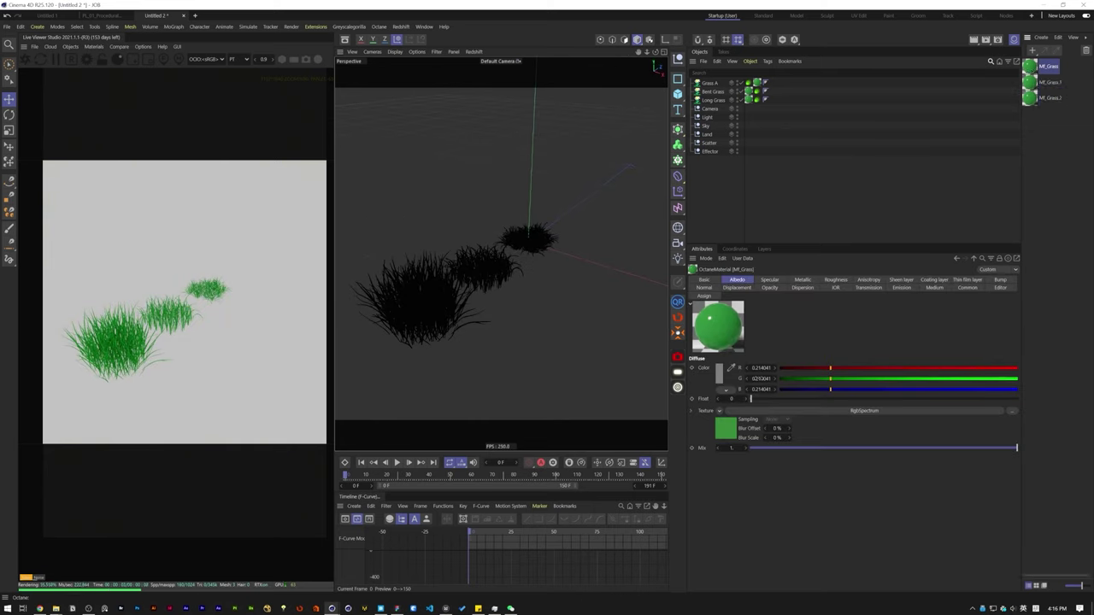
left_click(709, 281)
left_click(782, 370)
type("A")
left_click(1035, 84)
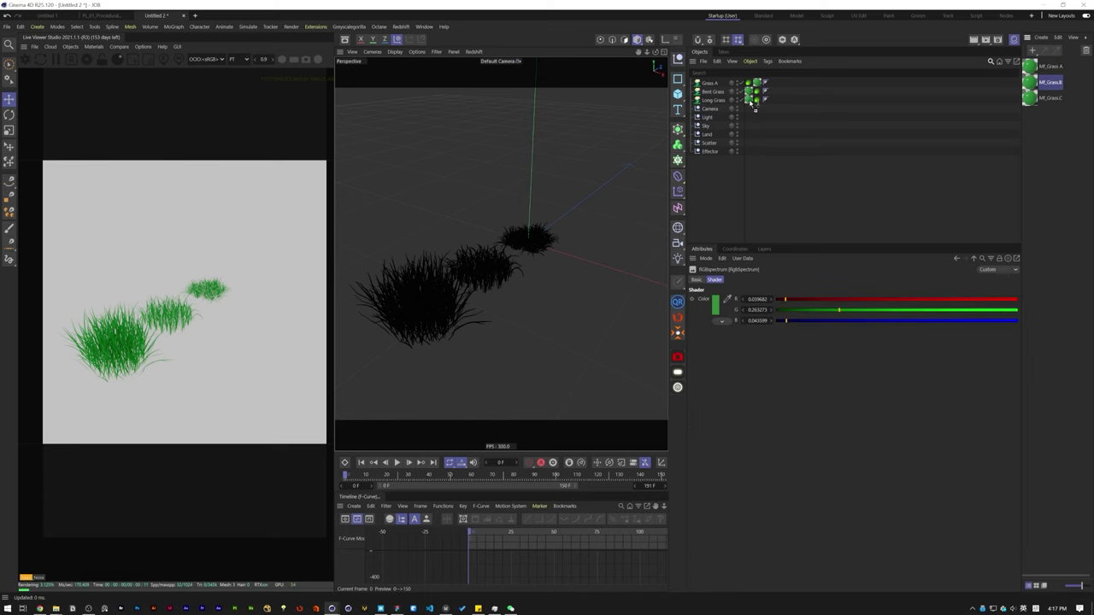
Step: Rename the Bent Grass object as Grass B and the Long Grass object as Grass C
left_click(711, 100)
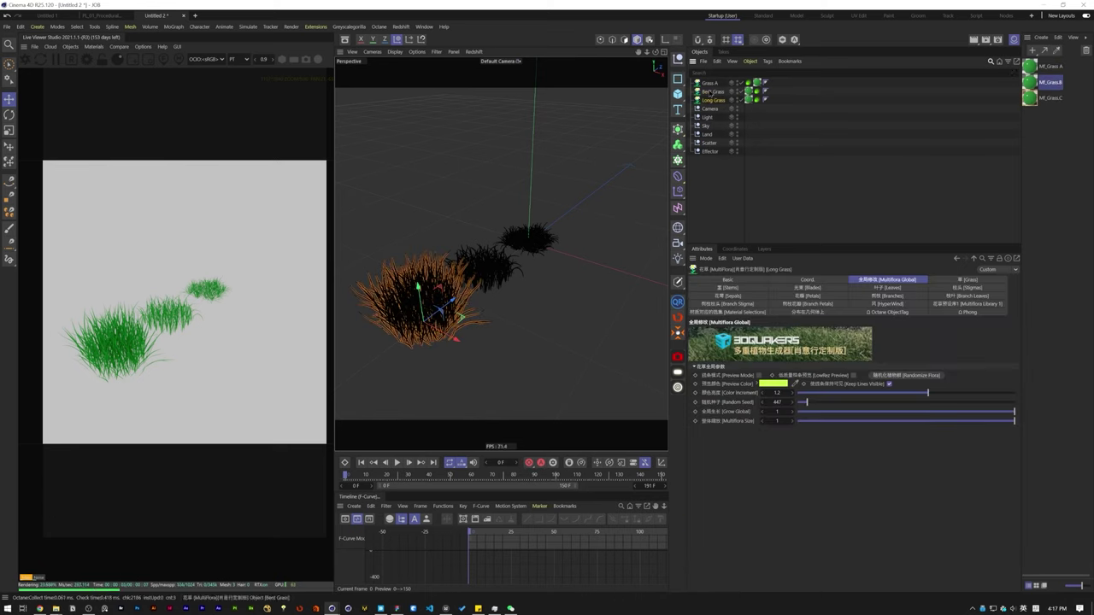
double_click(710, 93)
type("Grass B")
double_click(713, 101)
type("Grass C")
Step: Set the Mf_Grass.C RGB Spectrum color to teal green with hue 159°, saturation 57% and value 70%
left_click(1031, 98)
left_click(820, 411)
left_click(715, 303)
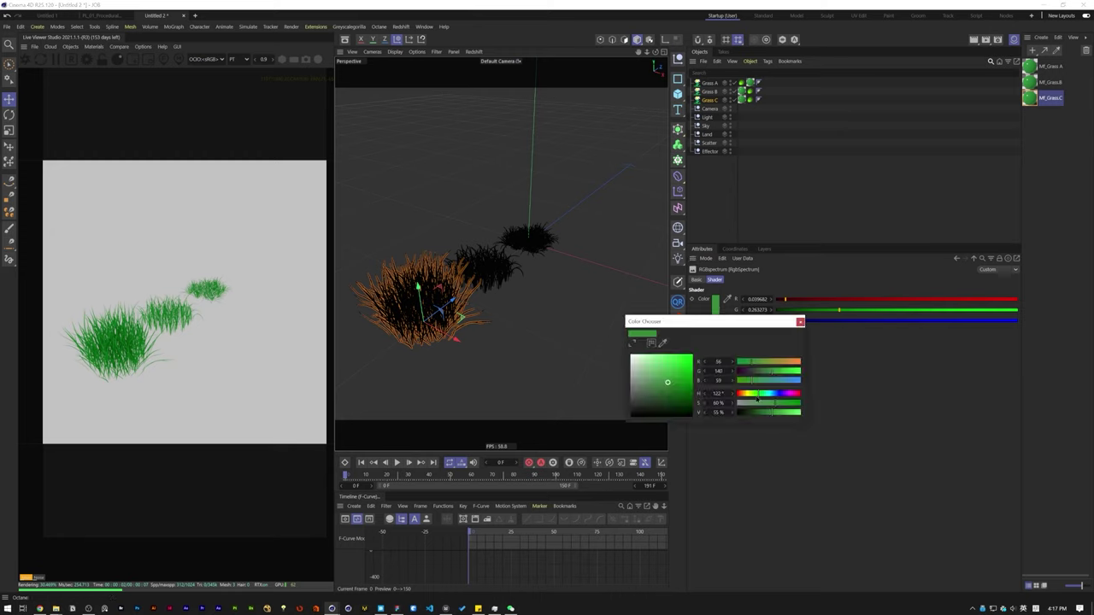
left_click_drag(758, 394, 783, 413)
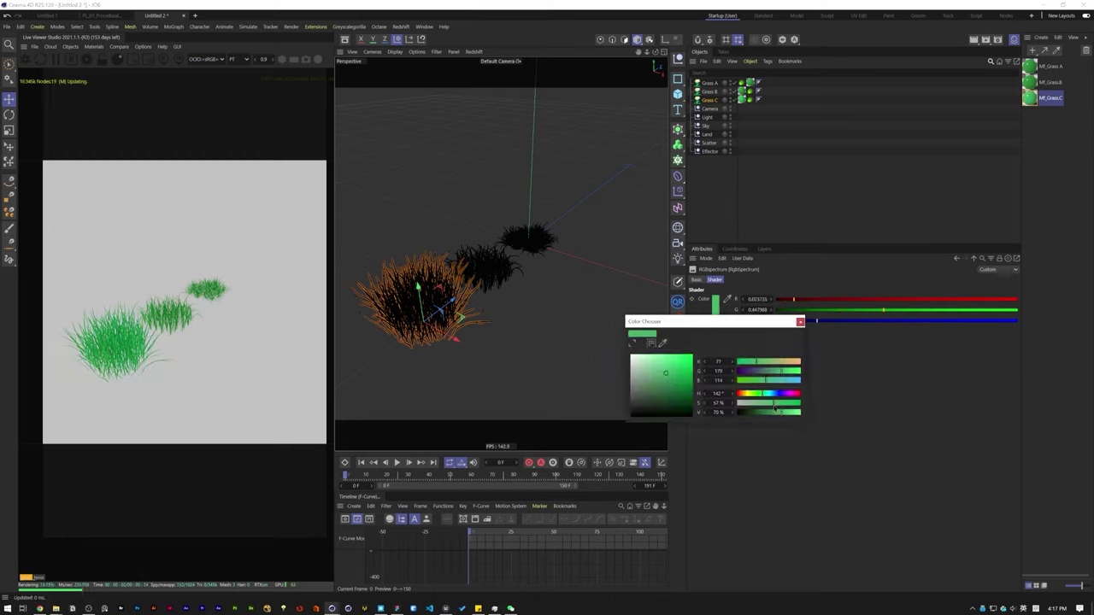
left_click_drag(763, 394, 768, 395)
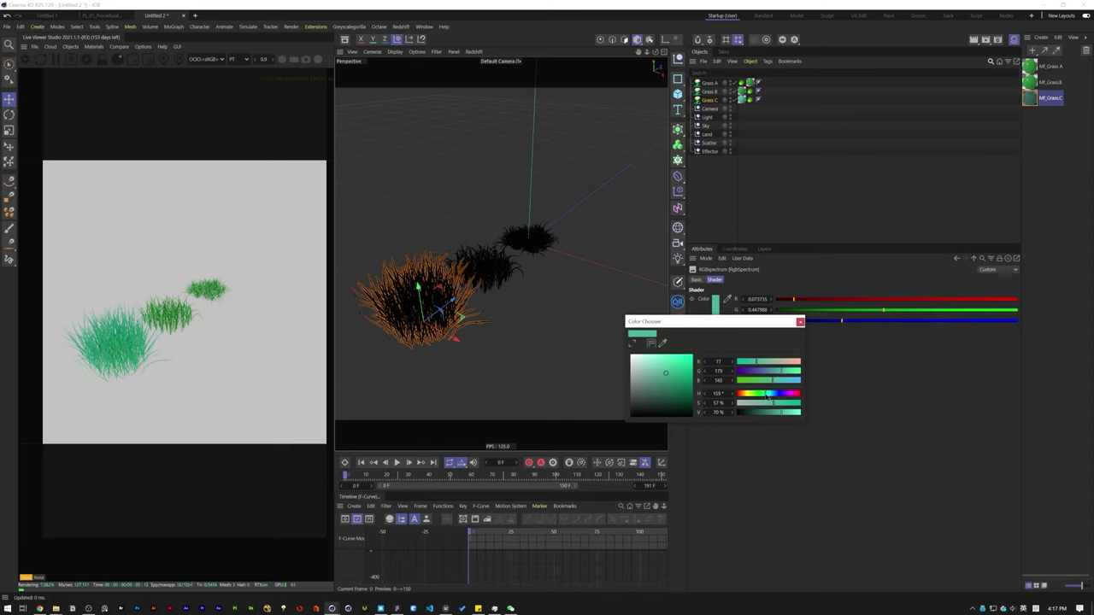
left_click(800, 322)
Step: Set the Mf_Grass.B RGB Spectrum color to bright green with hue 122°, saturation 60% and value 77%
left_click(1018, 81)
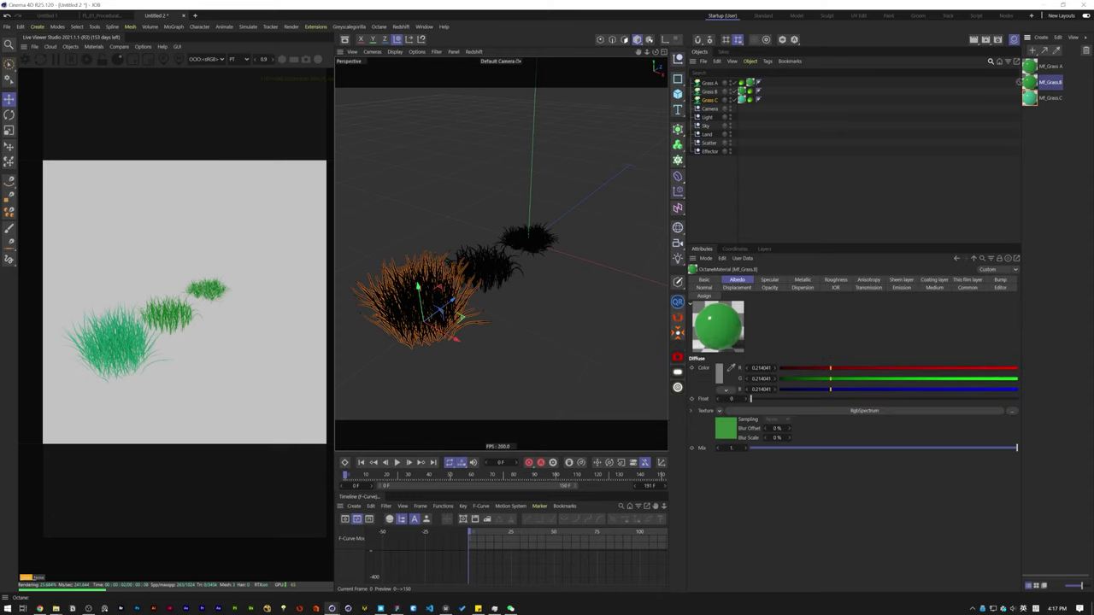
left_click_drag(743, 94, 742, 93)
left_click(732, 432)
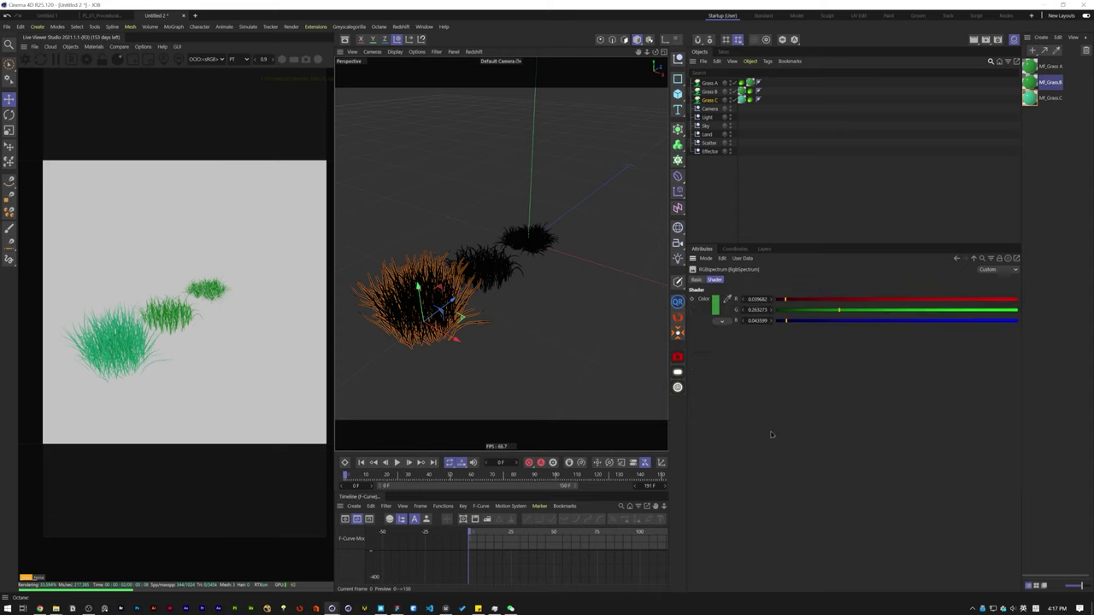
left_click(714, 303)
left_click_drag(779, 414, 784, 414)
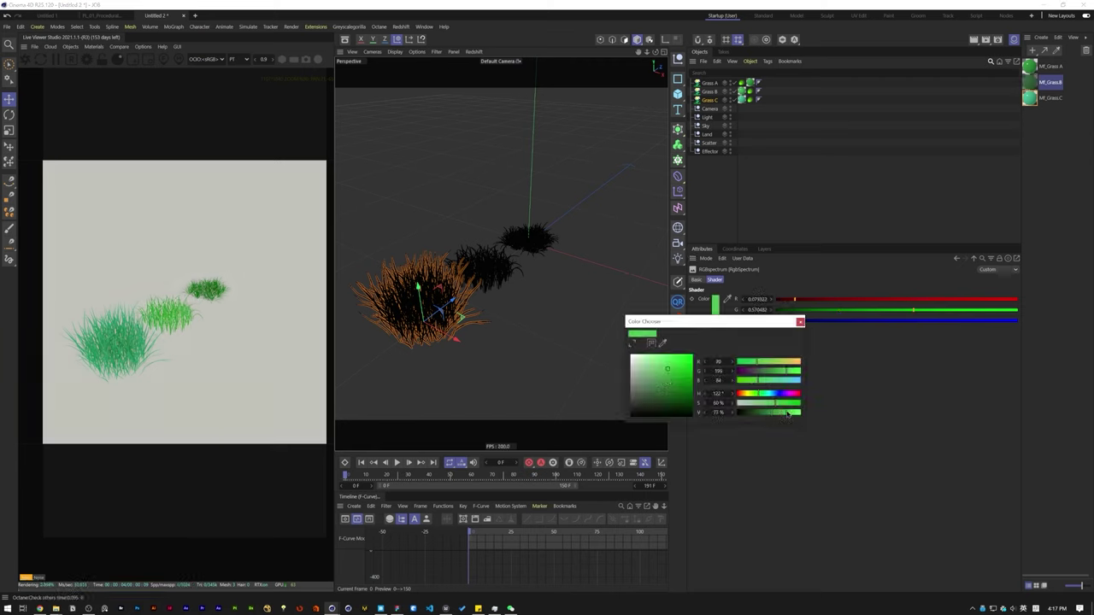
Step: Select Grass A, Grass B and Grass C together and move them sideways away from the scene origin
left_click(711, 100)
left_click(710, 83, "shift")
left_click_drag(500, 253, 482, 203, "alt")
left_click(501, 253)
Step: Switch to Quixel Bridge, reposition its window over the scene and search the asset library for Flower
left_click(381, 610)
key("alt+Tab")
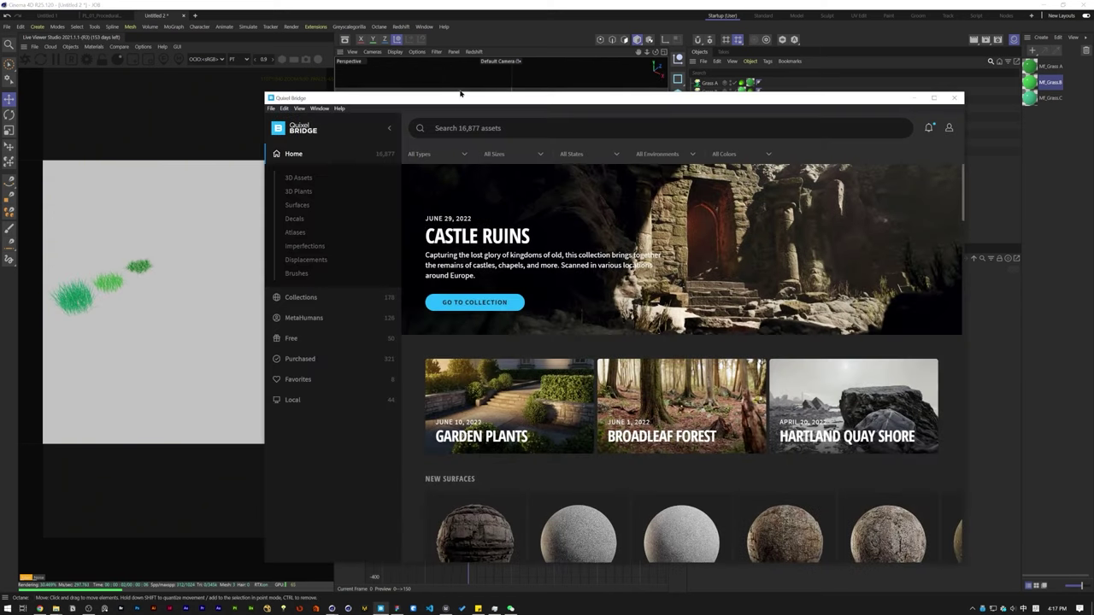
left_click_drag(500, 100, 452, 79)
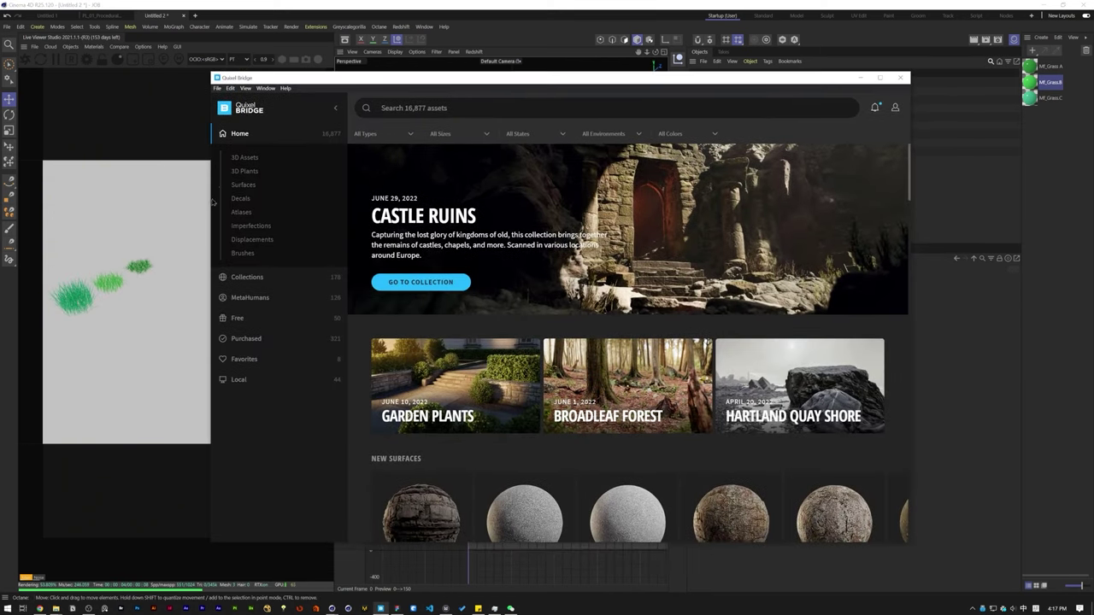
left_click_drag(218, 200, 233, 200)
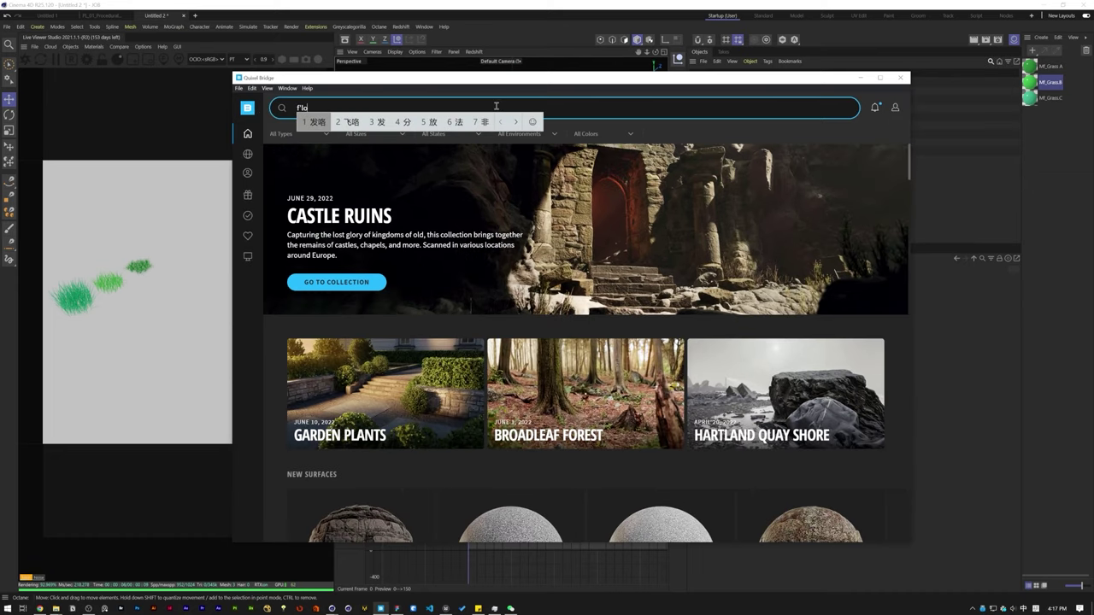
type("Flower")
key("Return")
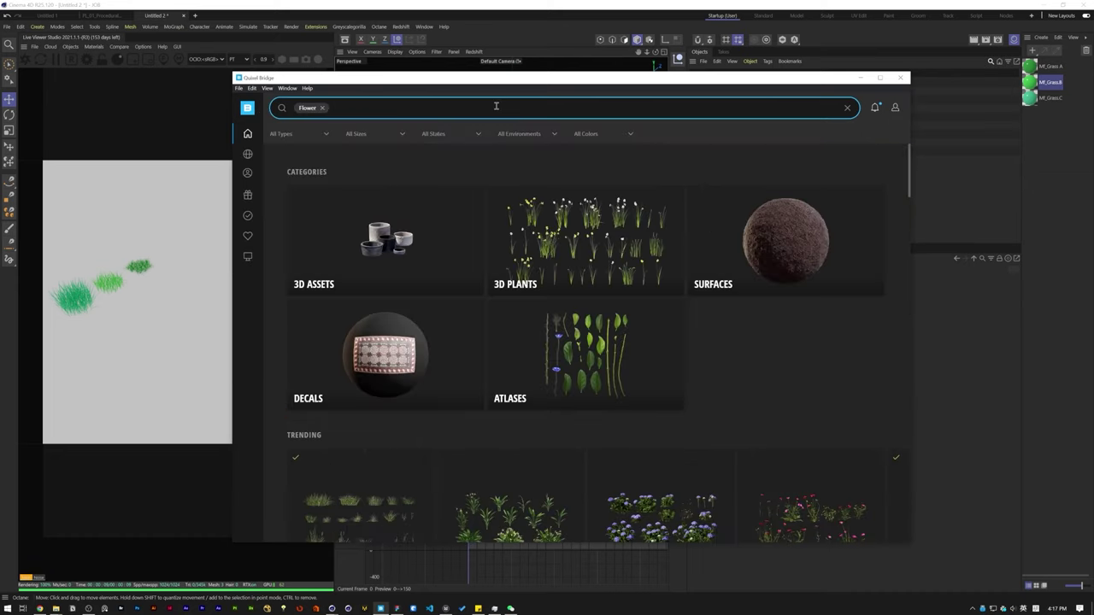
Step: Narrow the results to 3D Plants and export the Nordic Coastal Groundcover asset to Cinema 4D
scroll(649, 302, "down", 3)
left_click(590, 157)
left_click(412, 288)
left_click(449, 367)
scroll(449, 366, "down", 8)
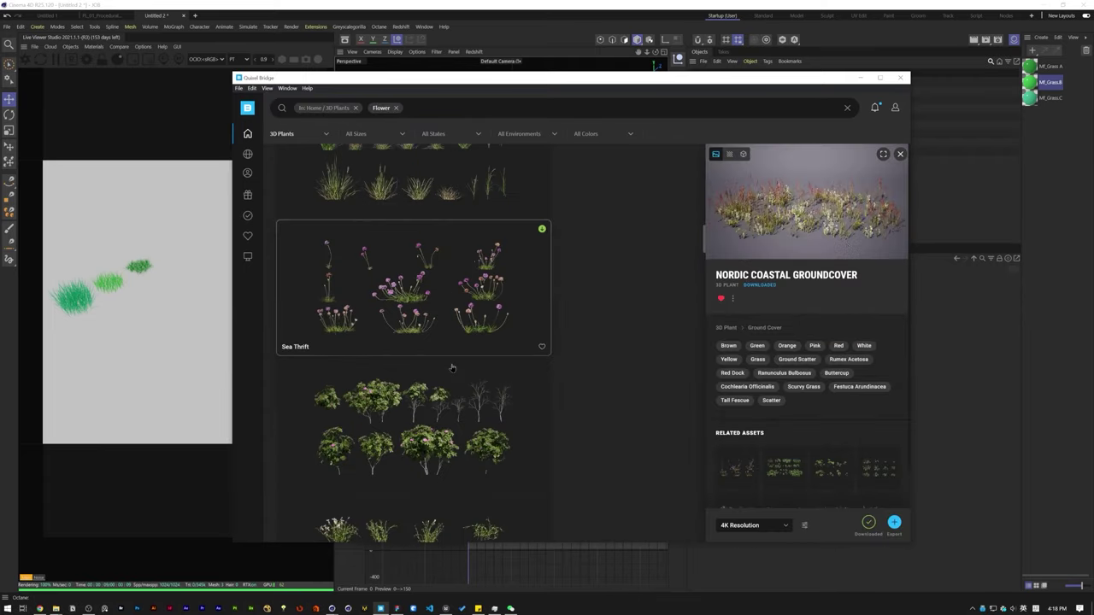
scroll(596, 316, "up", 8)
scroll(595, 316, "down", 1)
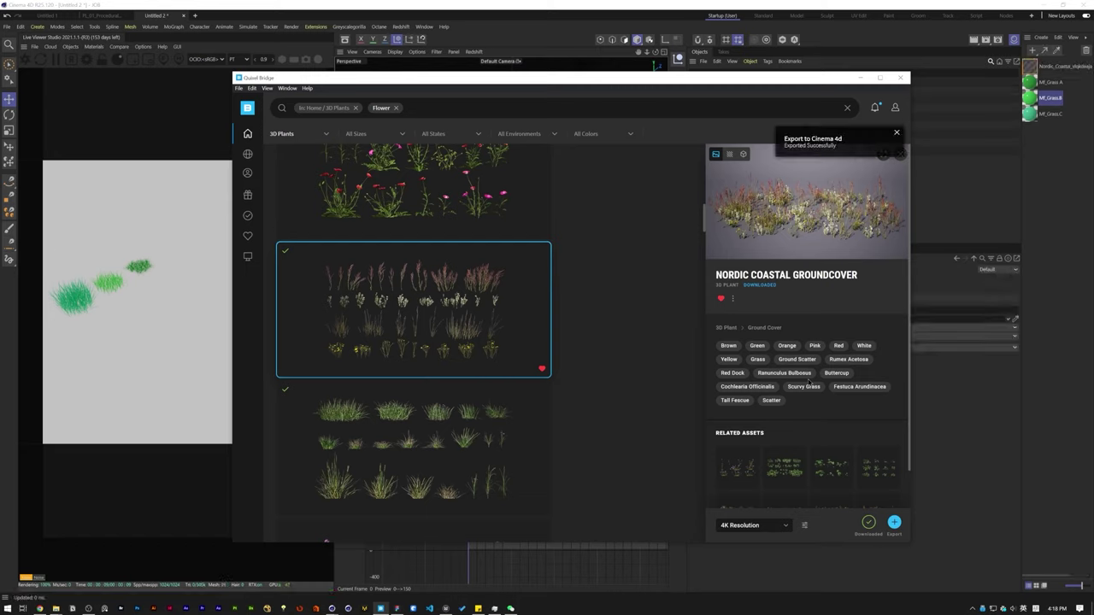
Step: Review Bridge's plugin list and its export target settings for Cinema 4D, and close the Bridge window
left_click(267, 89)
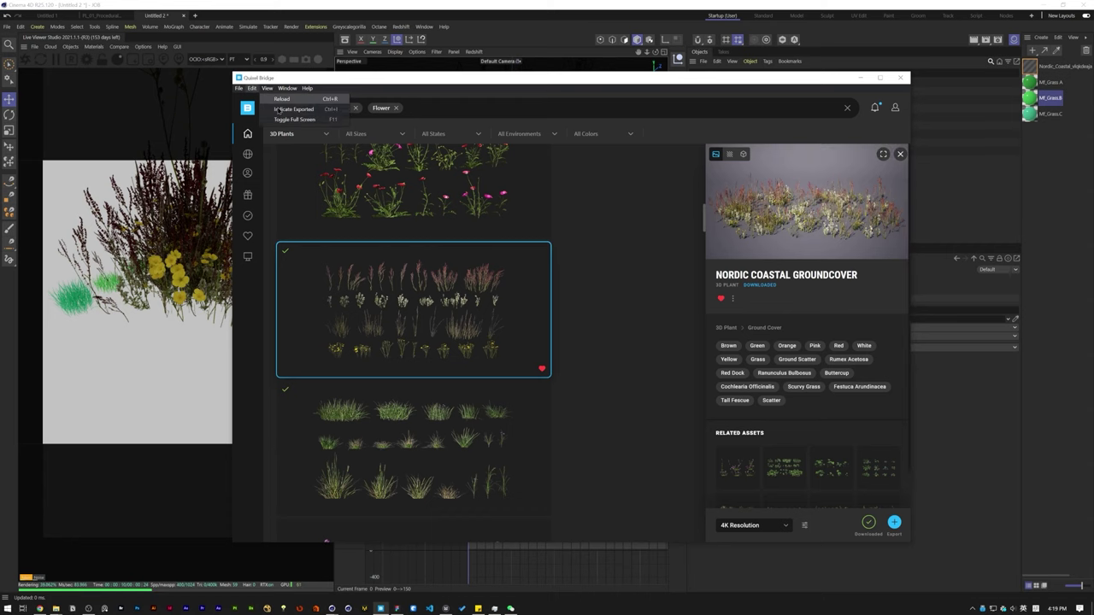
left_click(252, 88)
left_click(257, 110)
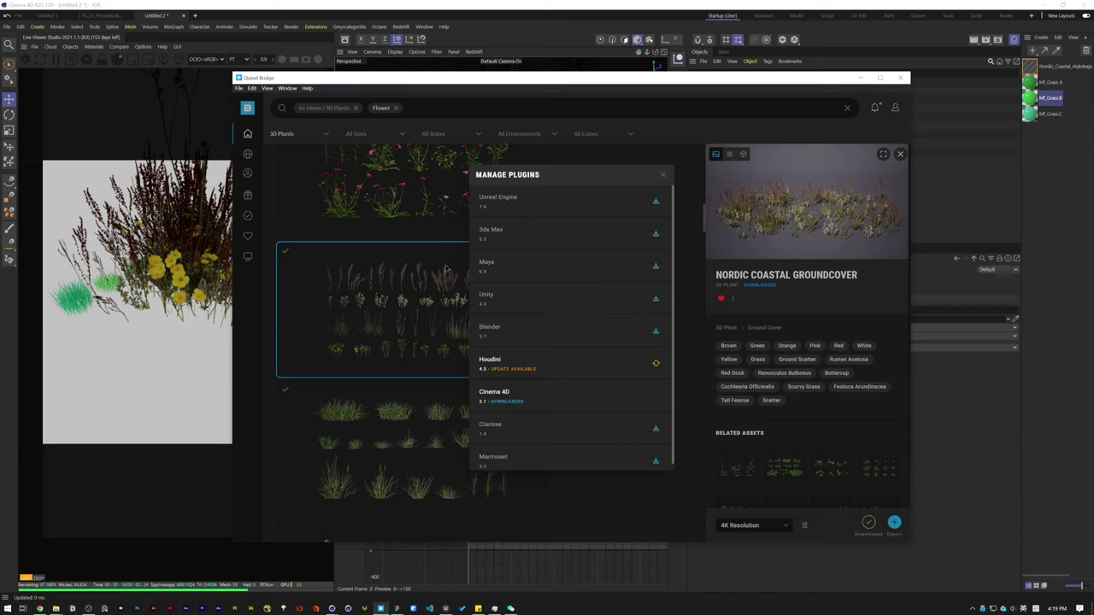
left_click(251, 88)
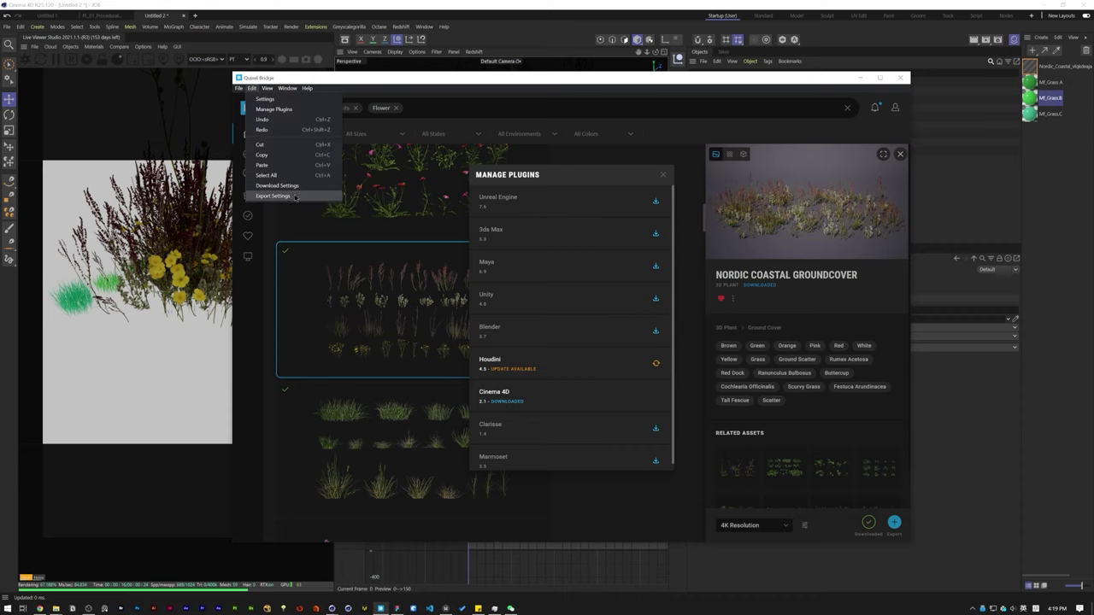
left_click(296, 196)
left_click(663, 175)
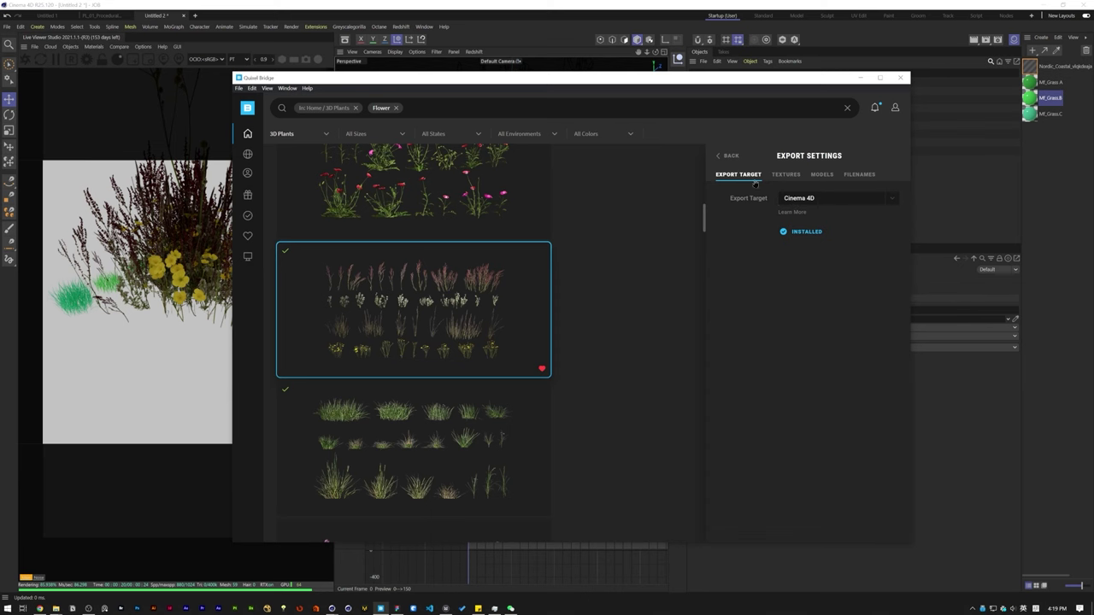
left_click(900, 78)
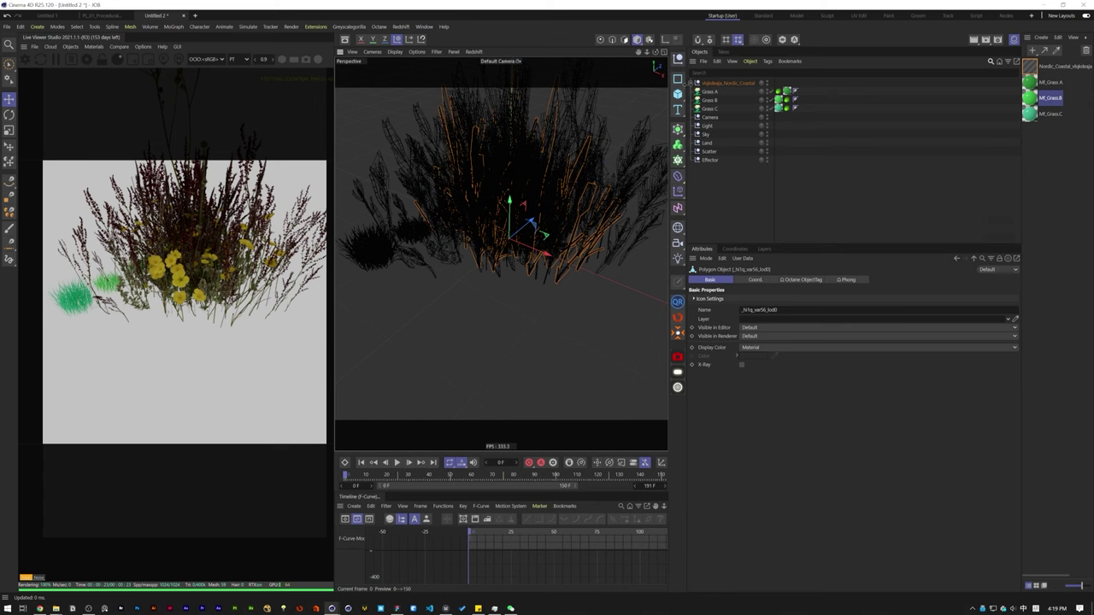
Step: Set the scale of all imported Nordic Coastal plant meshes to 1 on every axis and deselect them
left_click(756, 279)
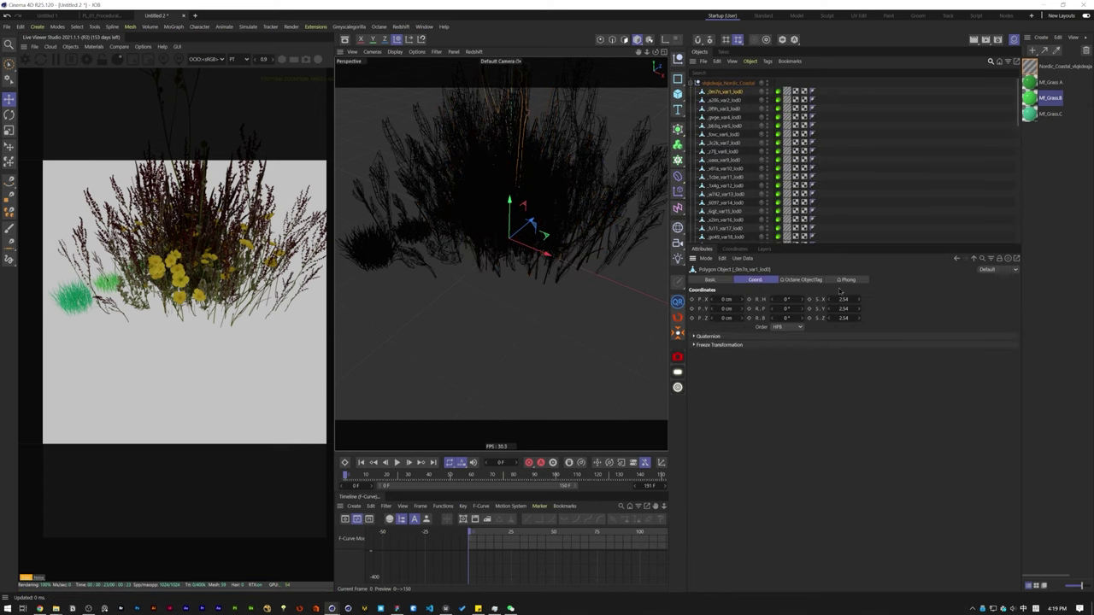
scroll(731, 108, "down", 5)
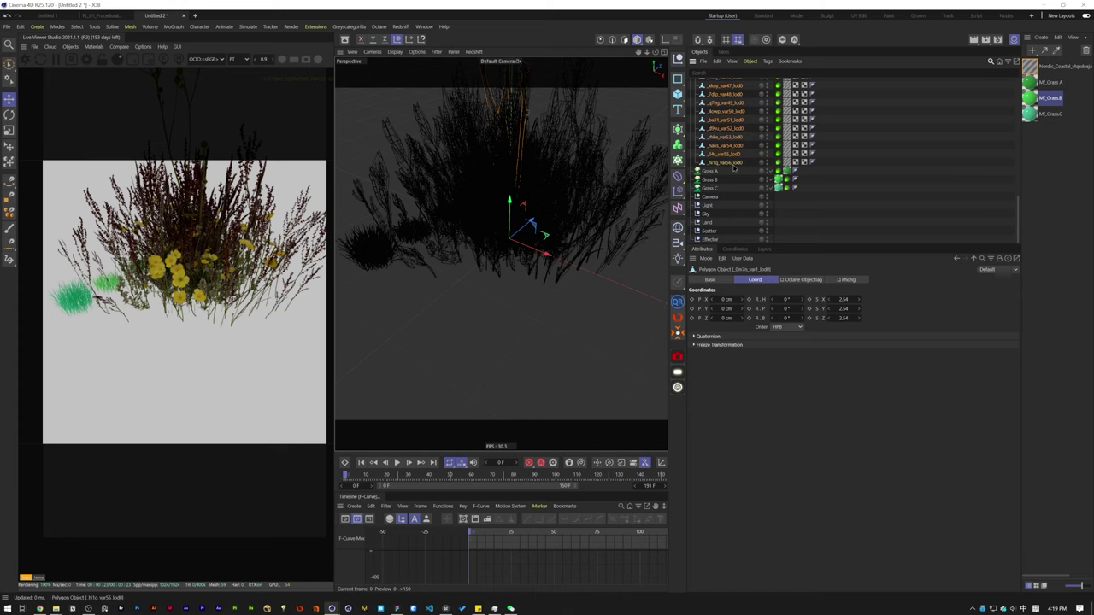
left_click(420, 40)
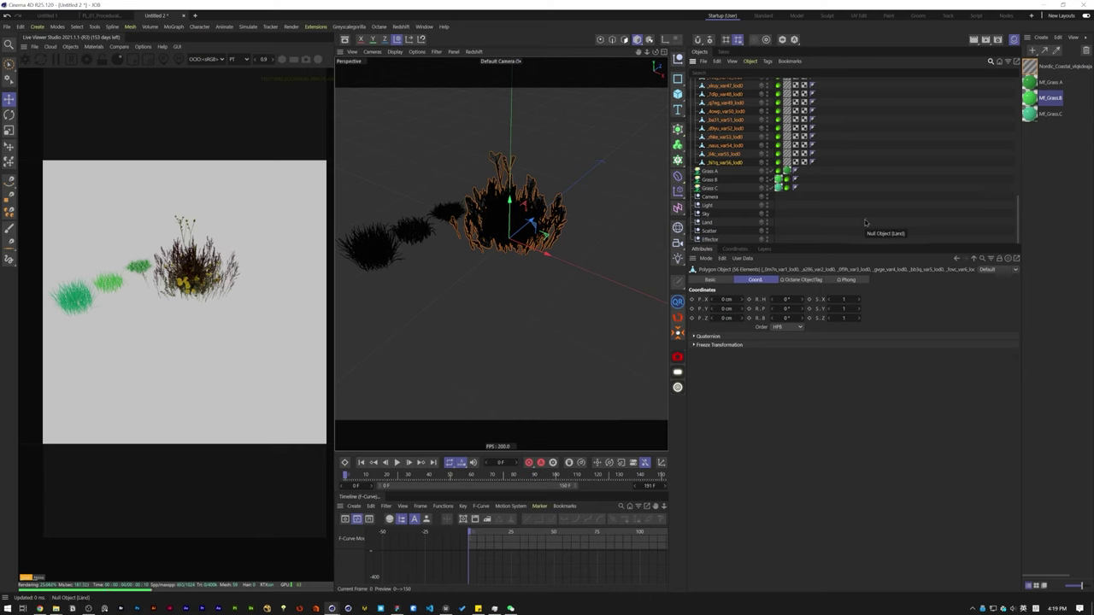
left_click(866, 224)
Step: Open the Nordic Coastal material in the Octane Node Editor, delete the Displacement node and spread out the remaining nodes
middle_click_drag(512, 245, 536, 288, "alt")
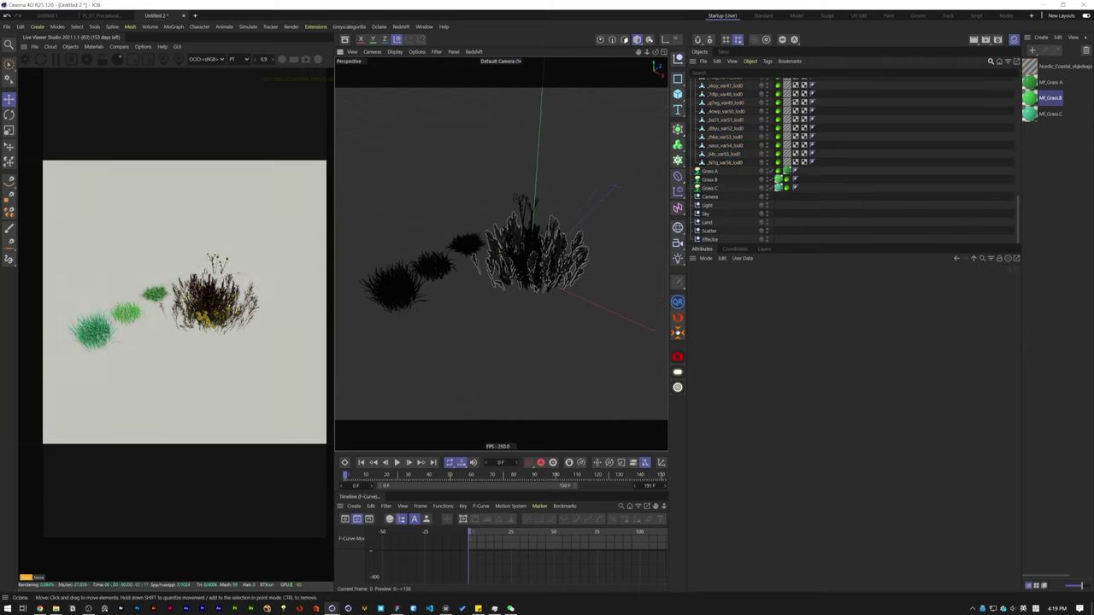
left_click_drag(536, 289, 533, 301, "alt")
left_click(1031, 68)
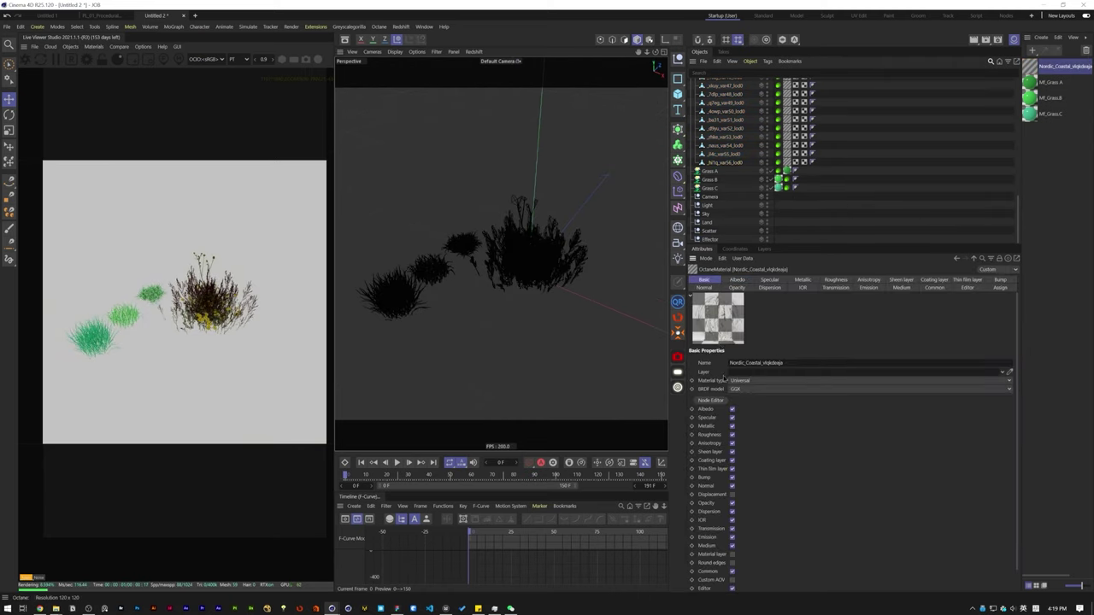
left_click(710, 400)
left_click_drag(229, 165, 491, 186)
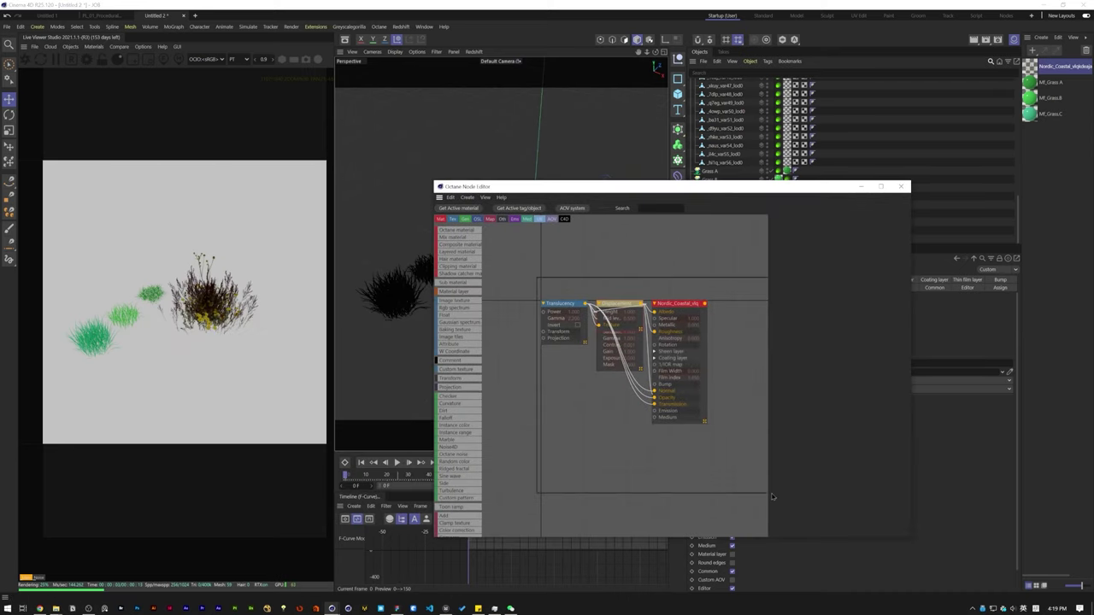
left_click(487, 197)
left_click(504, 218)
middle_click_drag(710, 502, 642, 445)
key("Delete")
key("Delete")
left_click_drag(607, 262, 720, 269)
middle_click_drag(709, 450, 672, 435)
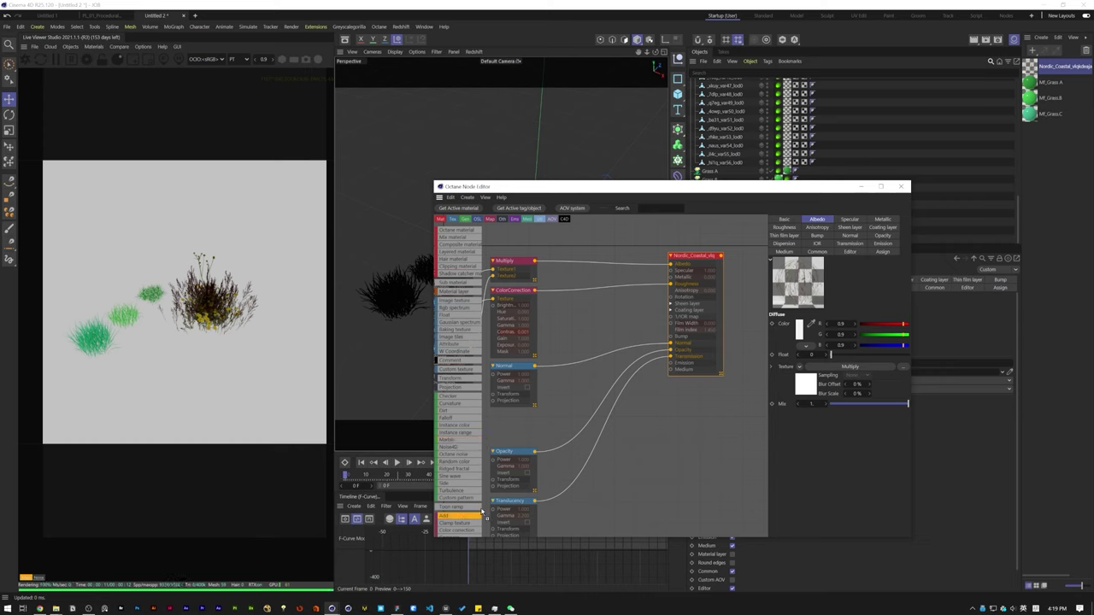
Step: Insert one Add node between Translucency and Transmission and another between Multiply and Albedo
left_click_drag(621, 397, 623, 400)
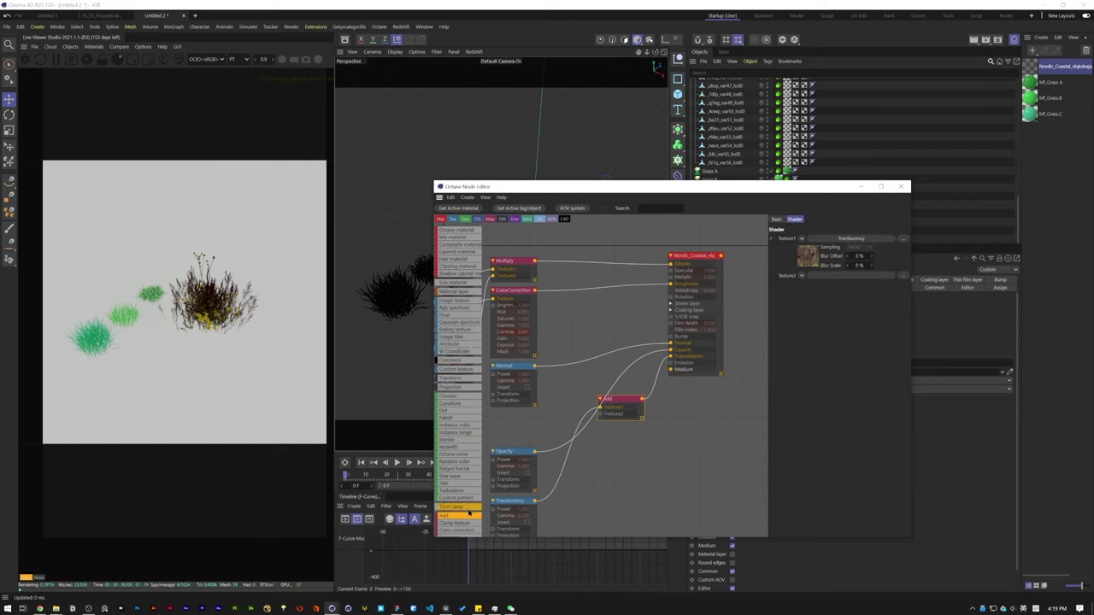
left_click_drag(585, 262, 586, 258)
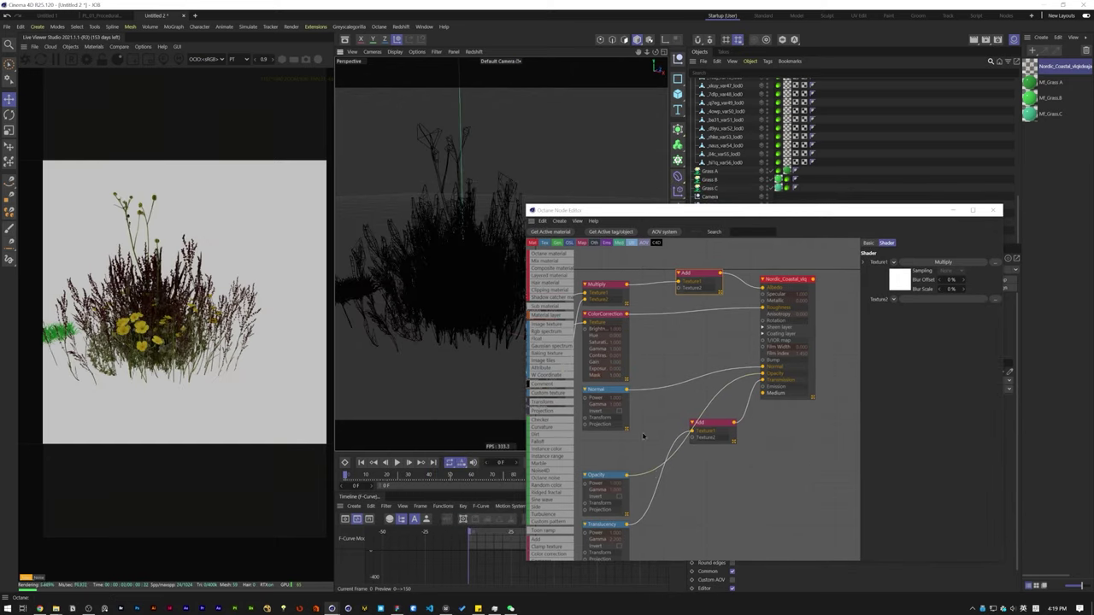
Step: Create an RGB Spectrum node and connect it to the Texture2 input of both Add nodes
middle_click_drag(644, 436, 645, 455)
left_click_drag(547, 331, 642, 311)
left_click_drag(667, 310, 680, 306)
left_click_drag(666, 311, 693, 456)
Step: Try a green RGB Spectrum color with hue 138°, saturation 67% and value 54%, and delete the node again
left_click(887, 269)
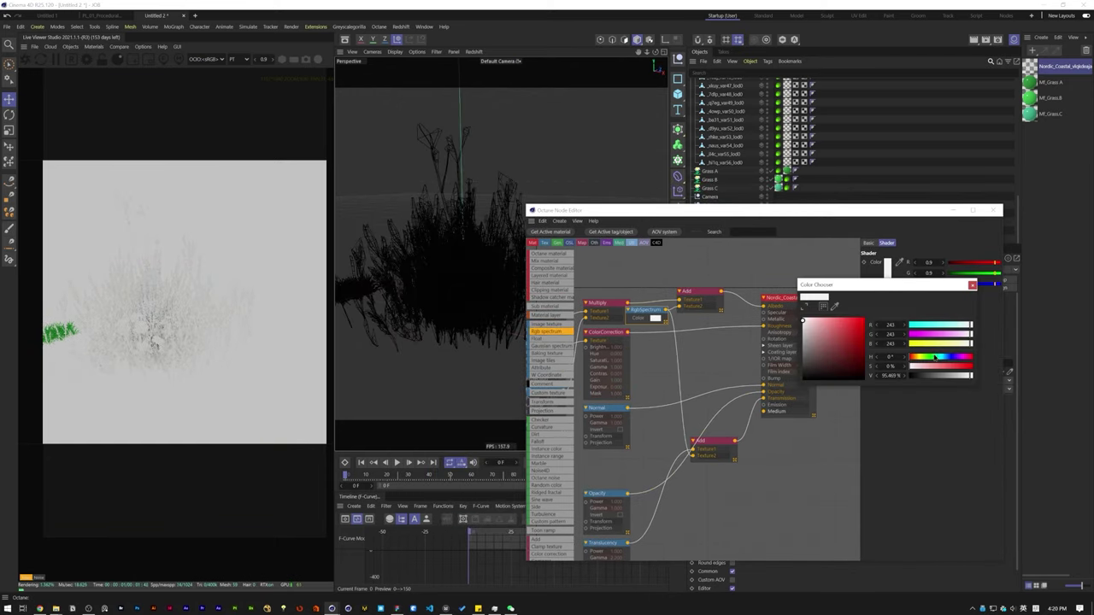
left_click(936, 358)
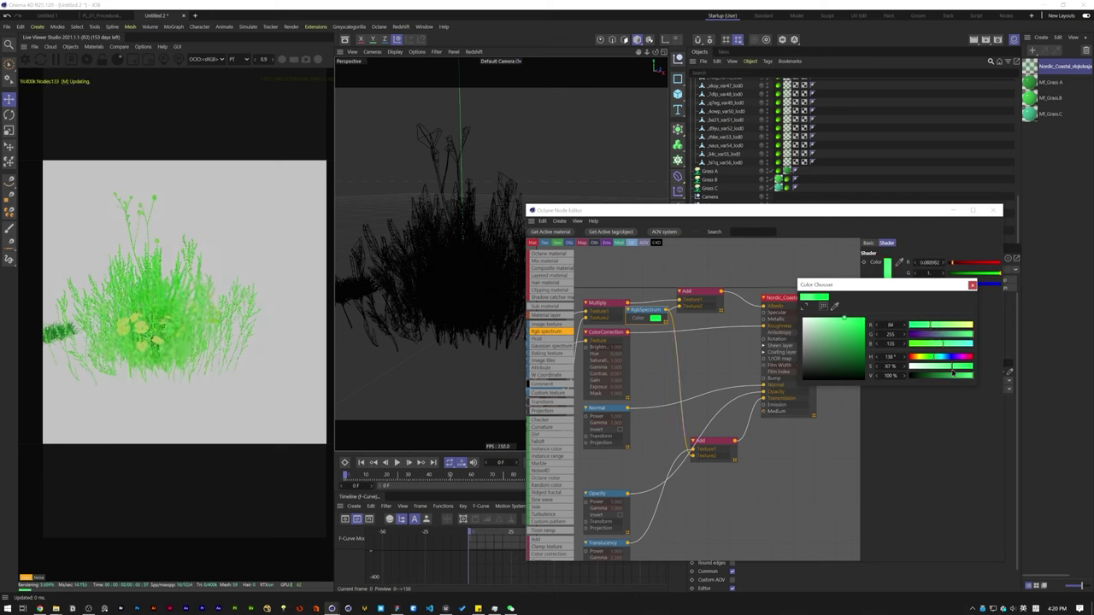
left_click_drag(953, 374, 943, 375)
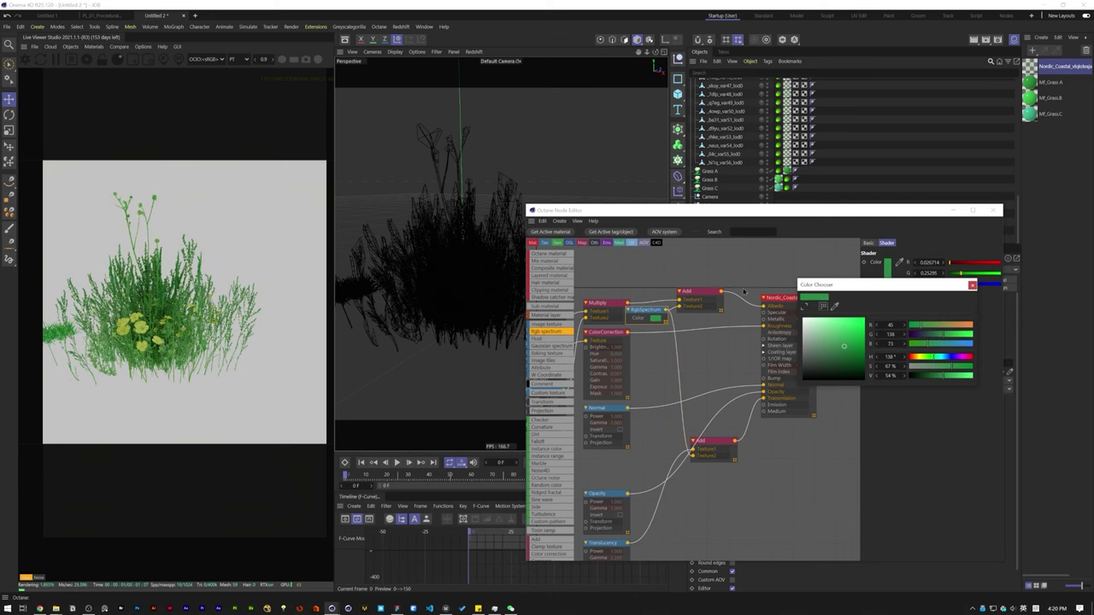
left_click(972, 285)
key("Delete")
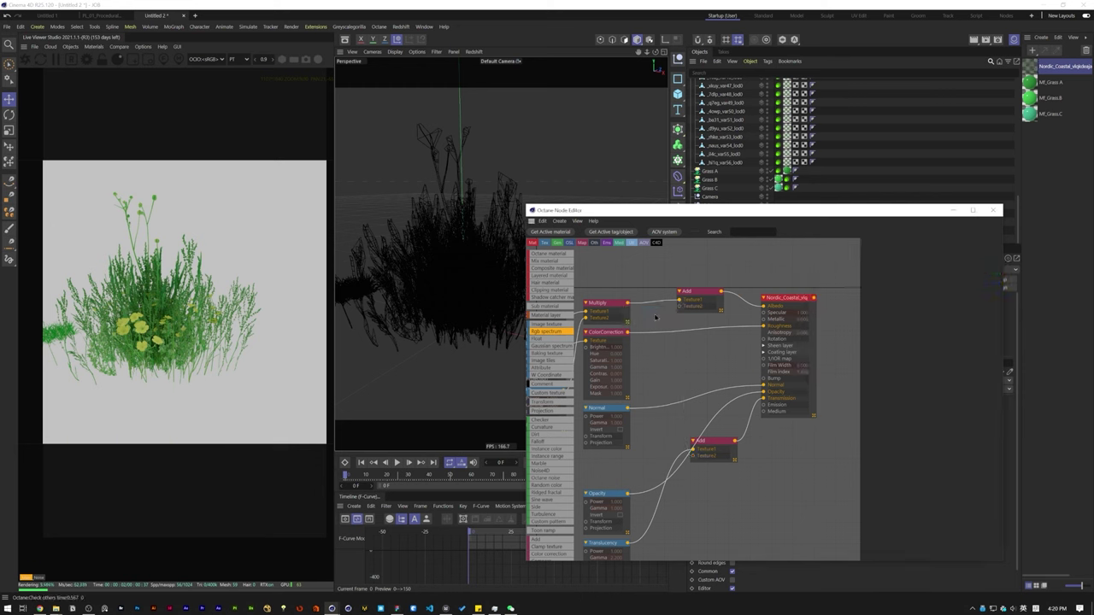
Step: Create a Gradient node above the Multiply node and connect it to the Texture2 input of both Add nodes
scroll(551, 478, "down", 10)
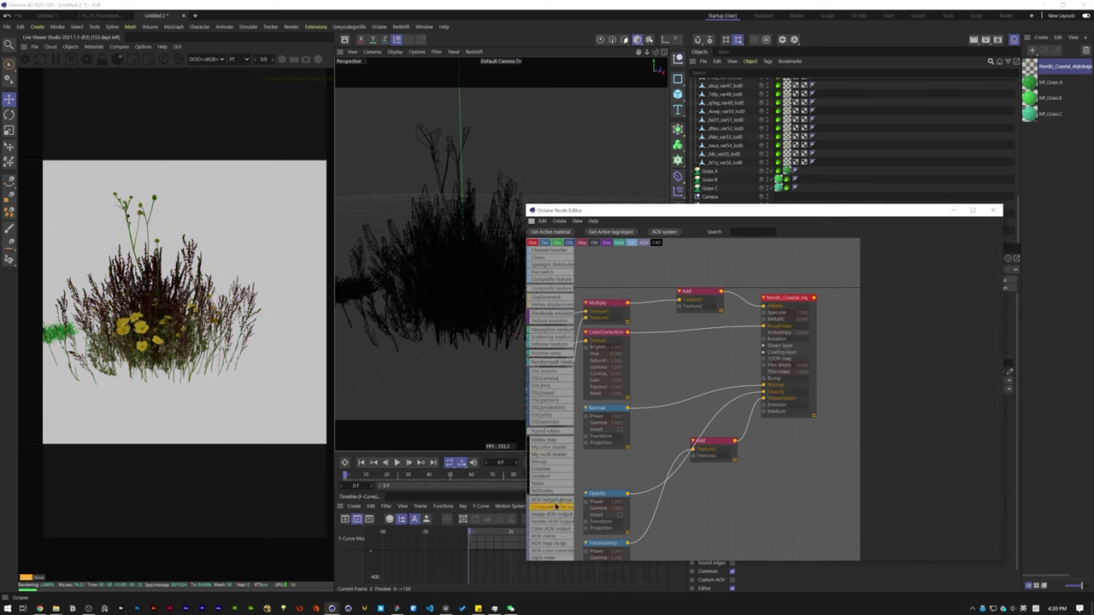
left_click_drag(657, 286, 682, 282)
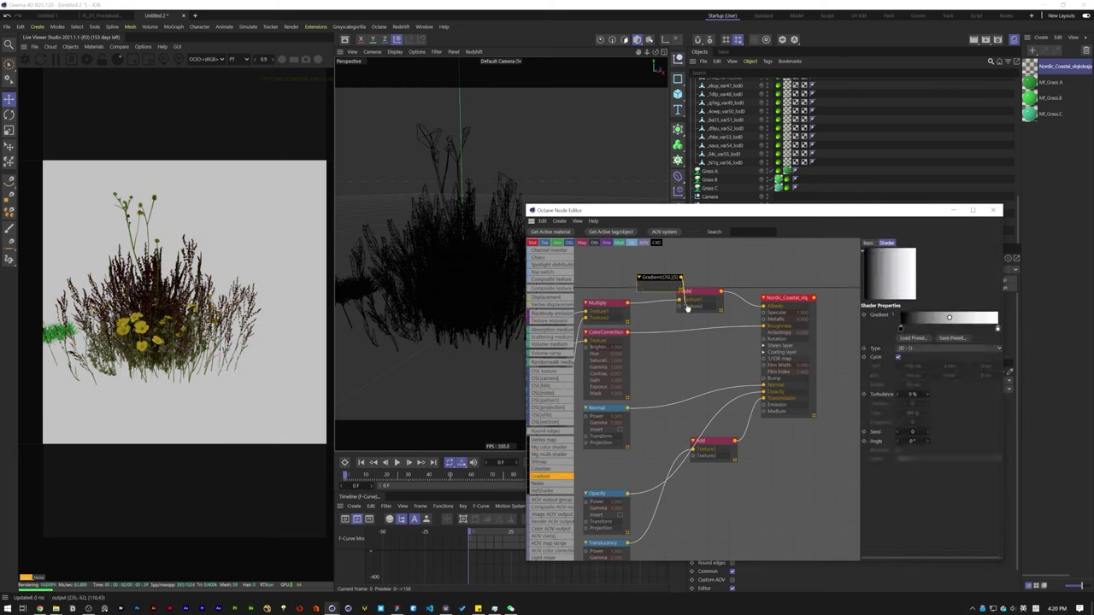
left_click_drag(658, 319, 626, 275)
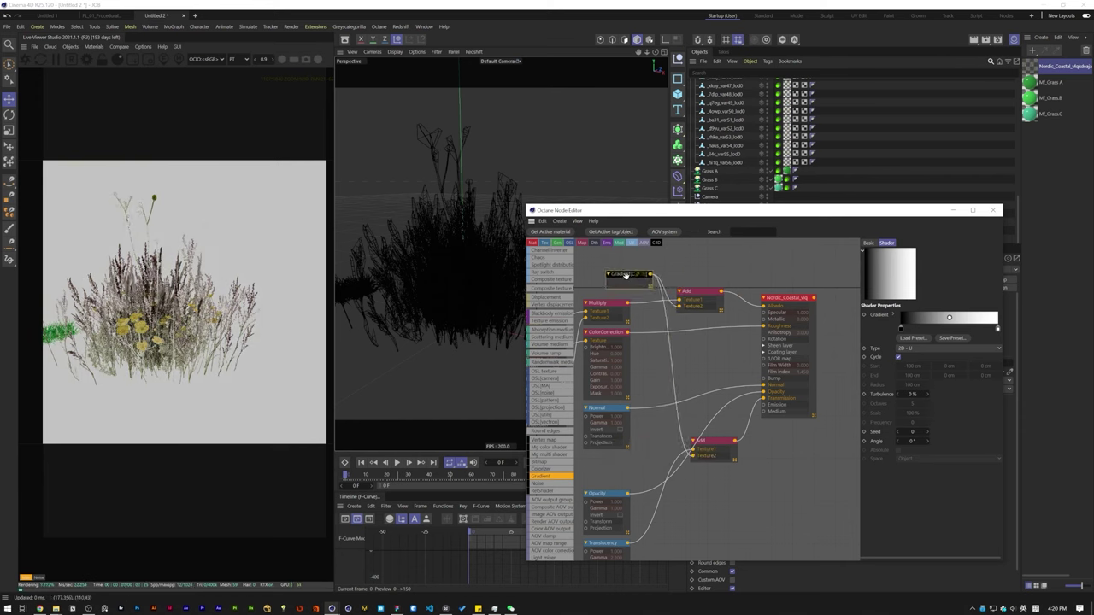
Step: Insert a Color Correction node after the Gradient and set the gradient's end knot to orange with hue 30°, saturation 70% and value 100%
double_click(949, 317)
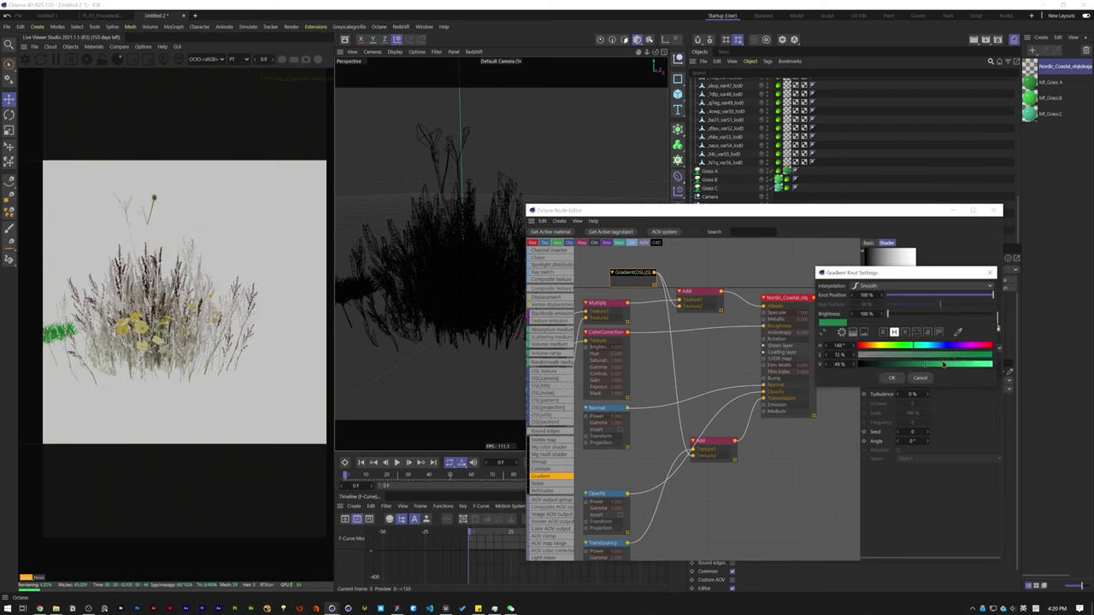
left_click(892, 379)
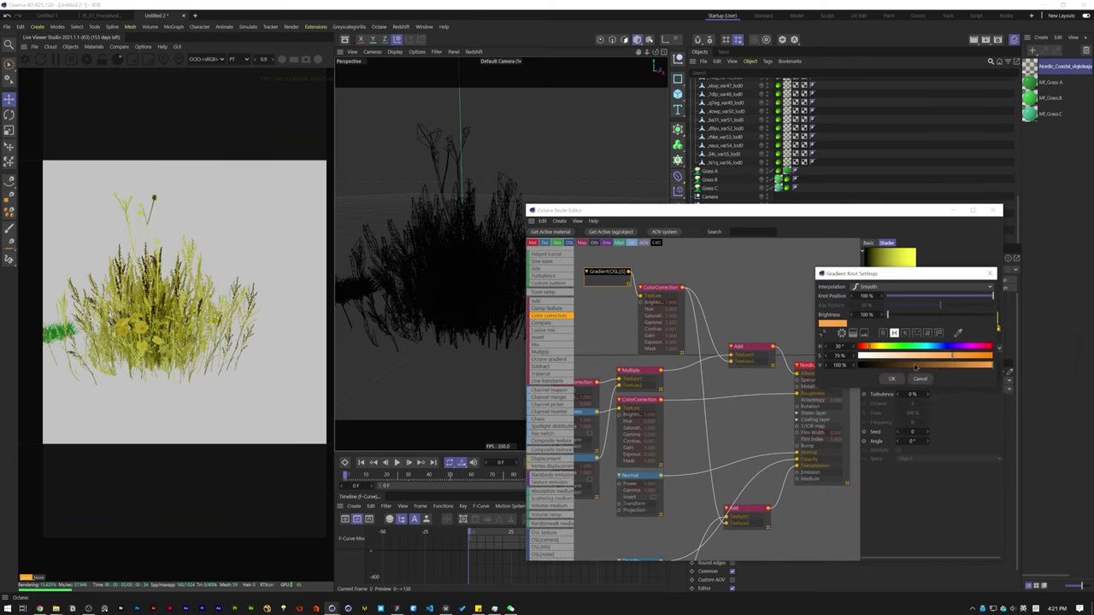
left_click(891, 378)
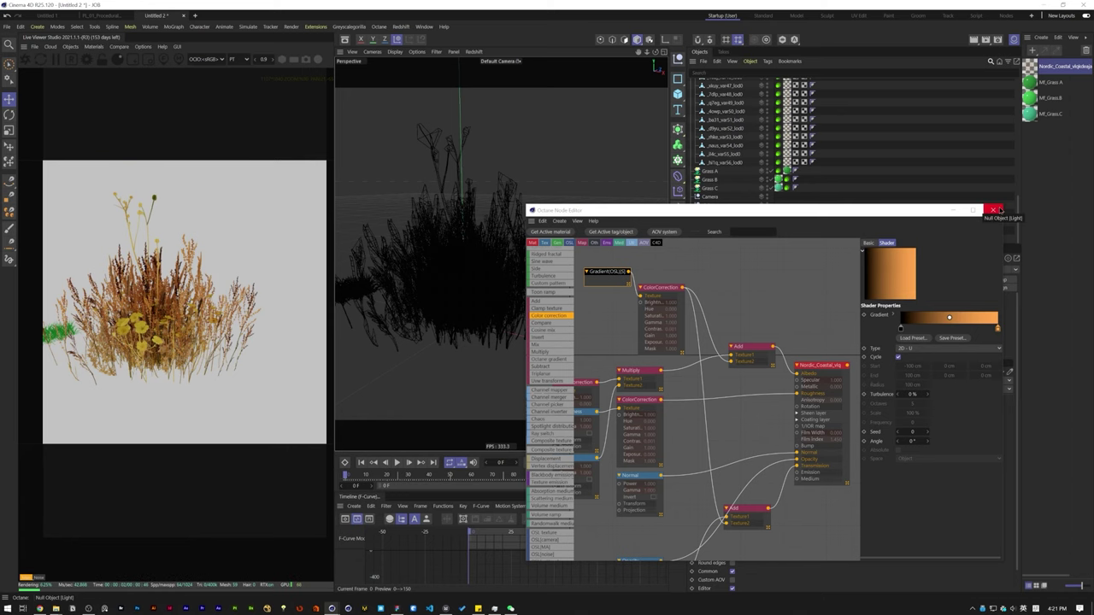
left_click(998, 210)
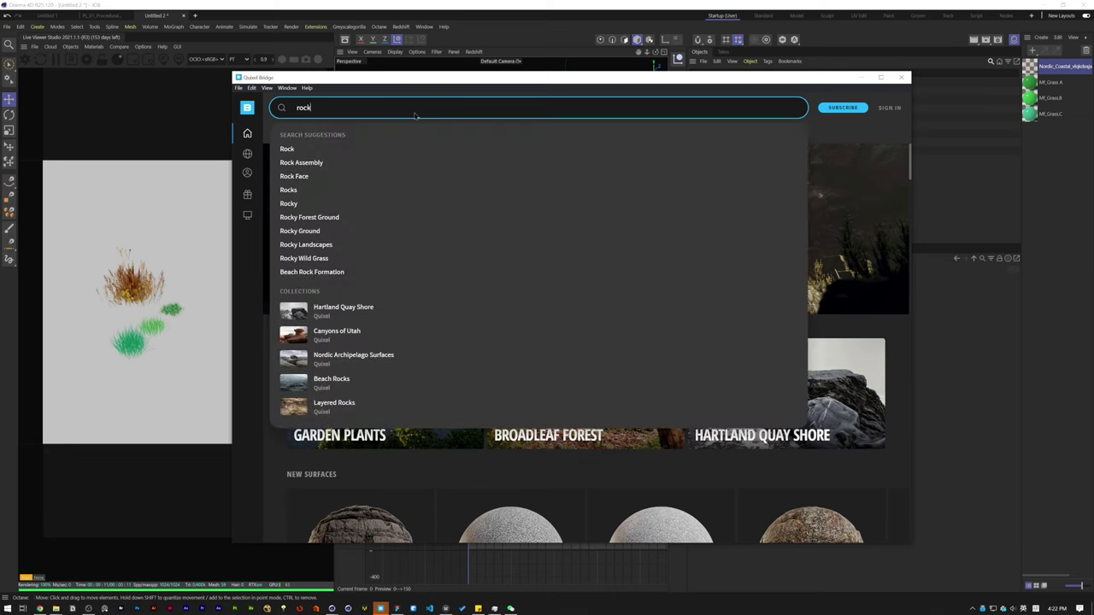
Step: Search Quixel Bridge for rock and narrow the results to 3D Assets
key("Return")
left_click(385, 244)
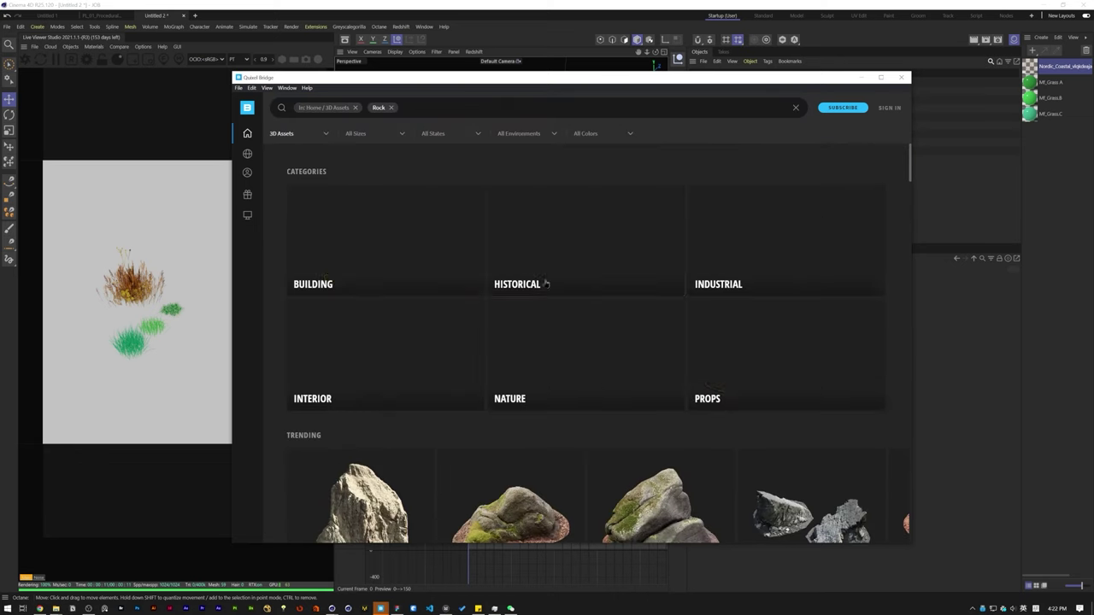
Step: Browse the rock 3D assets and open the details of a Mossy Forest Boulder and the Massive Sandstone Cliff
scroll(685, 346, "down", 3)
scroll(685, 346, "down", 5)
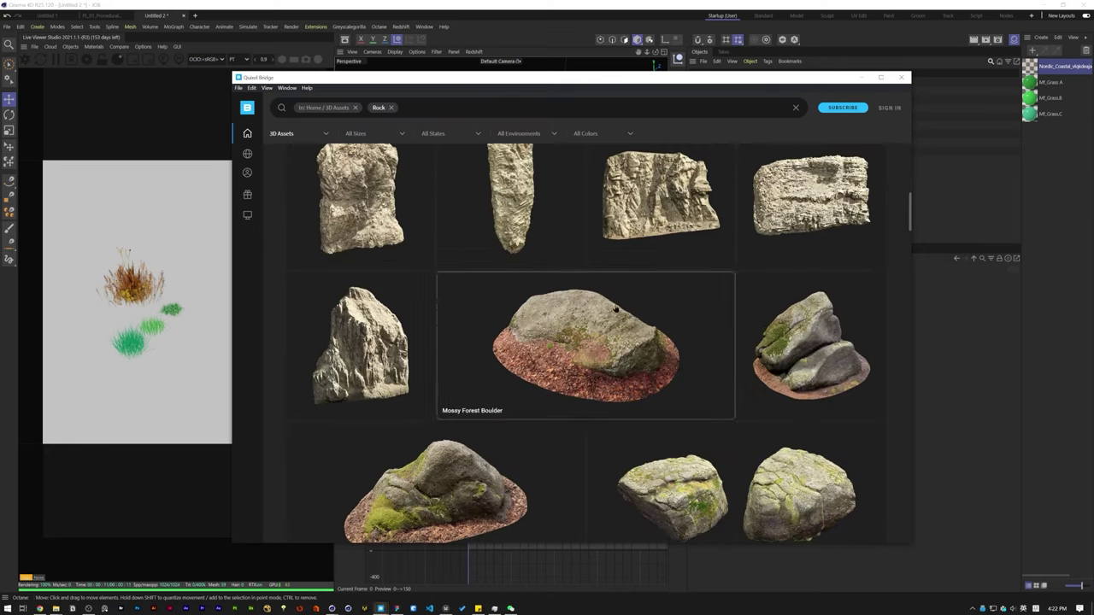
scroll(840, 364, "up", 1)
scroll(684, 334, "down", 2)
left_click(722, 321)
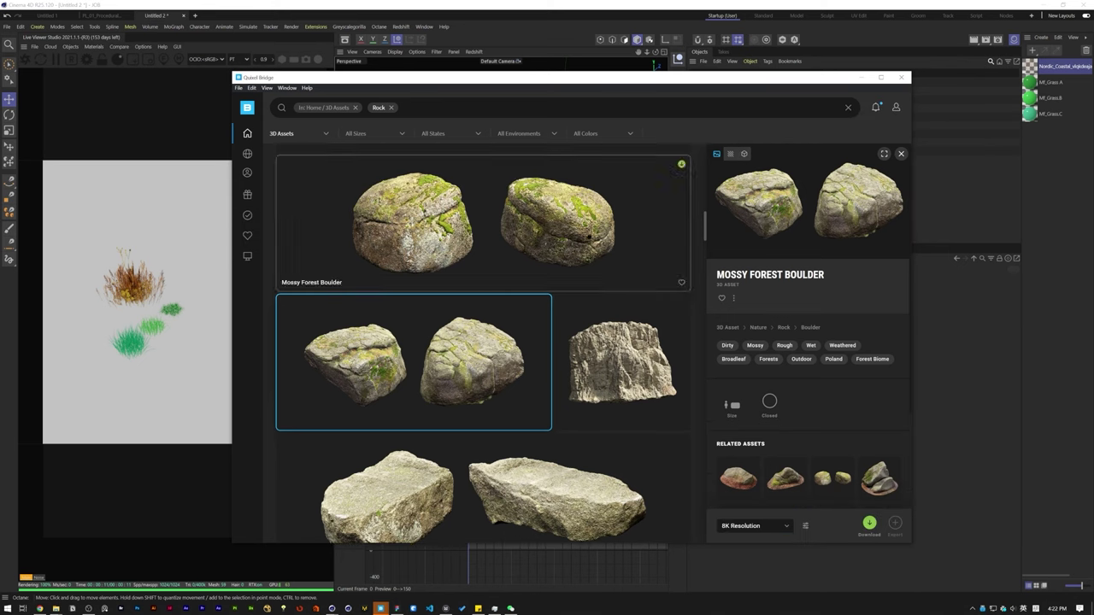
left_click(624, 363)
Step: Inspect the Massive Sandstone Cliff from several angles in its 3D preview
scroll(628, 366, "down", 7)
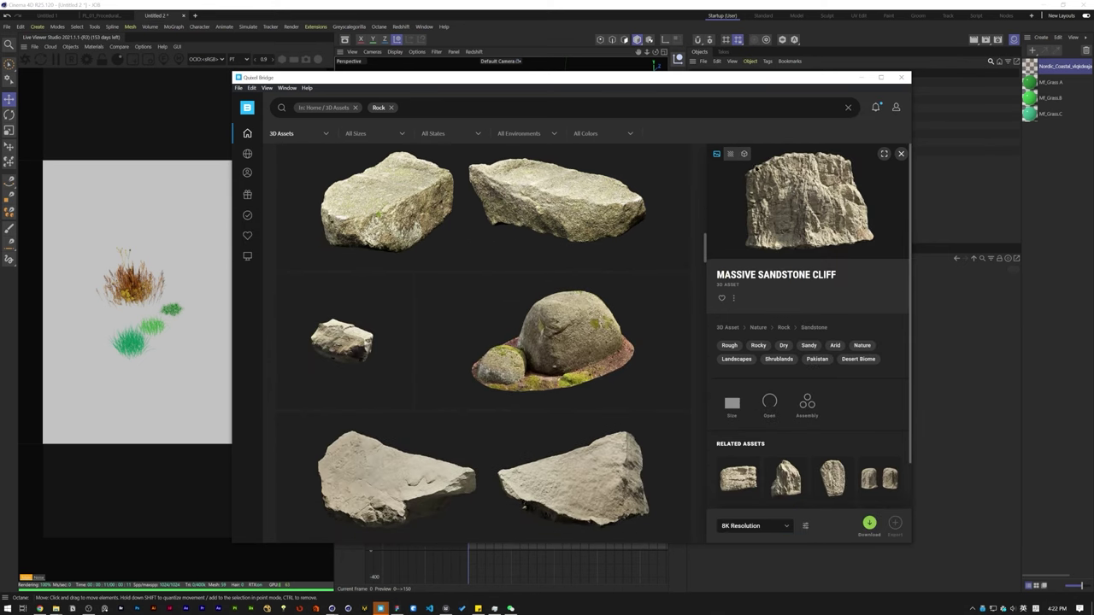
left_click(744, 154)
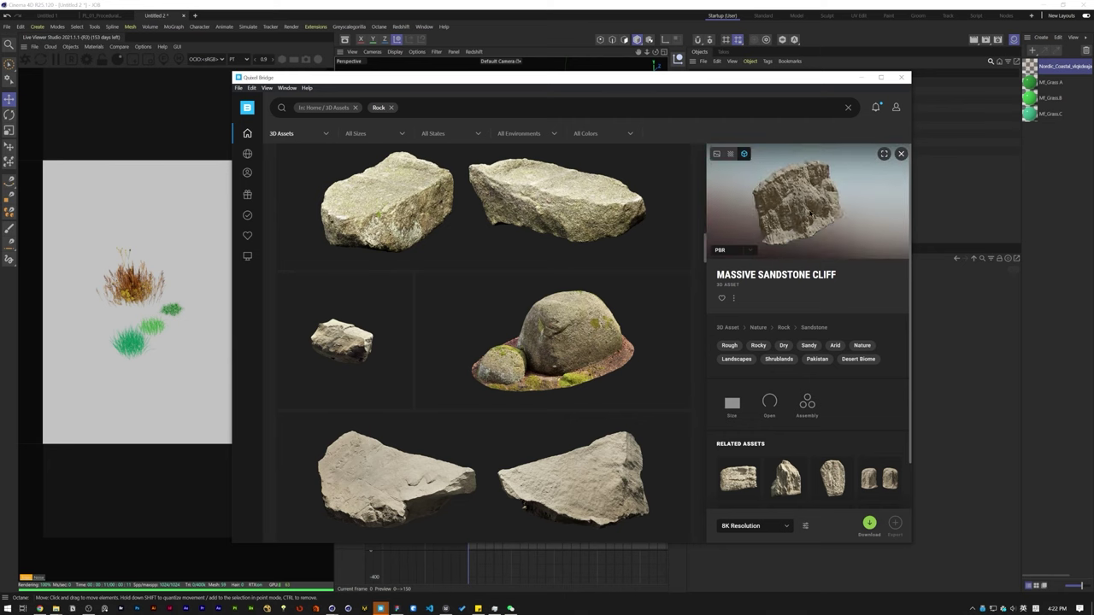
left_click_drag(820, 199, 833, 210)
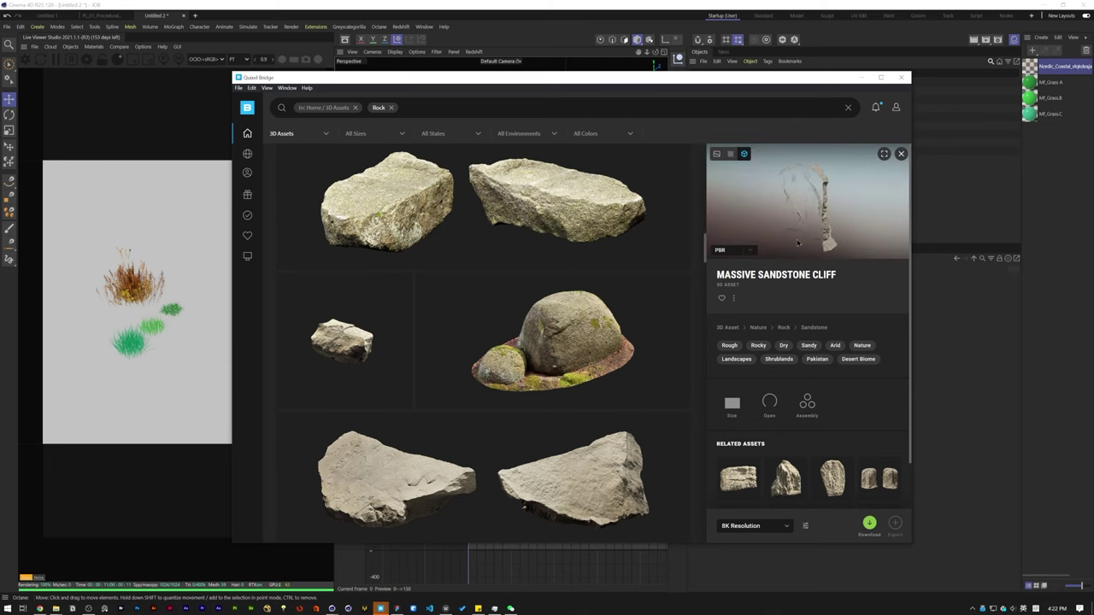
scroll(513, 342, "down", 3)
scroll(358, 342, "up", 3)
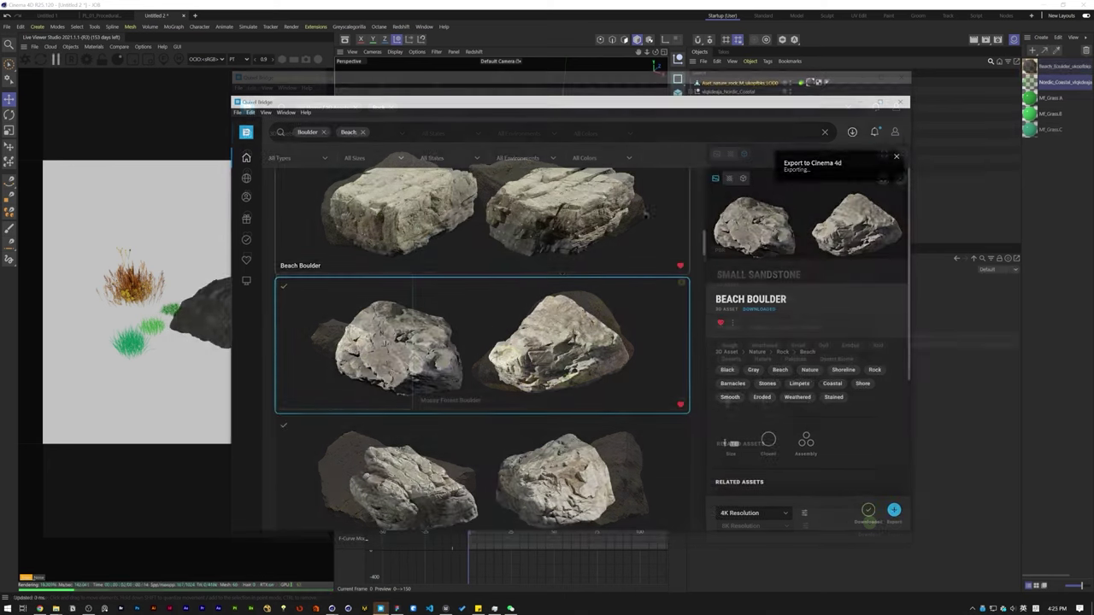
Step: Look through the beach boulder results and pick the Nordic Beach Boulder for the Cinema 4D scene
scroll(513, 359, "down", 5)
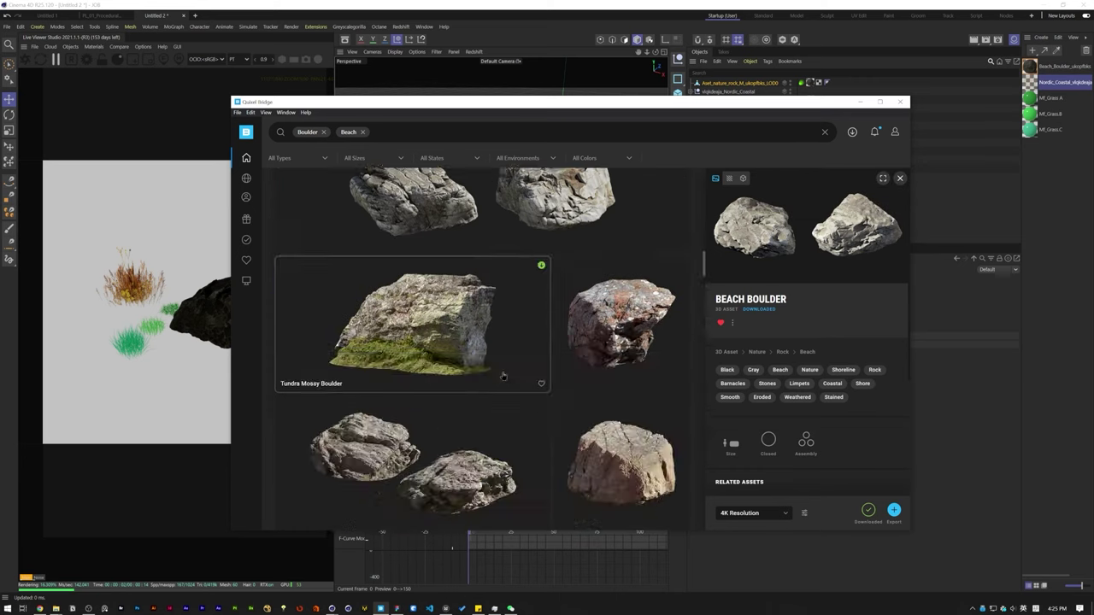
scroll(505, 367, "down", 3)
left_click(427, 307)
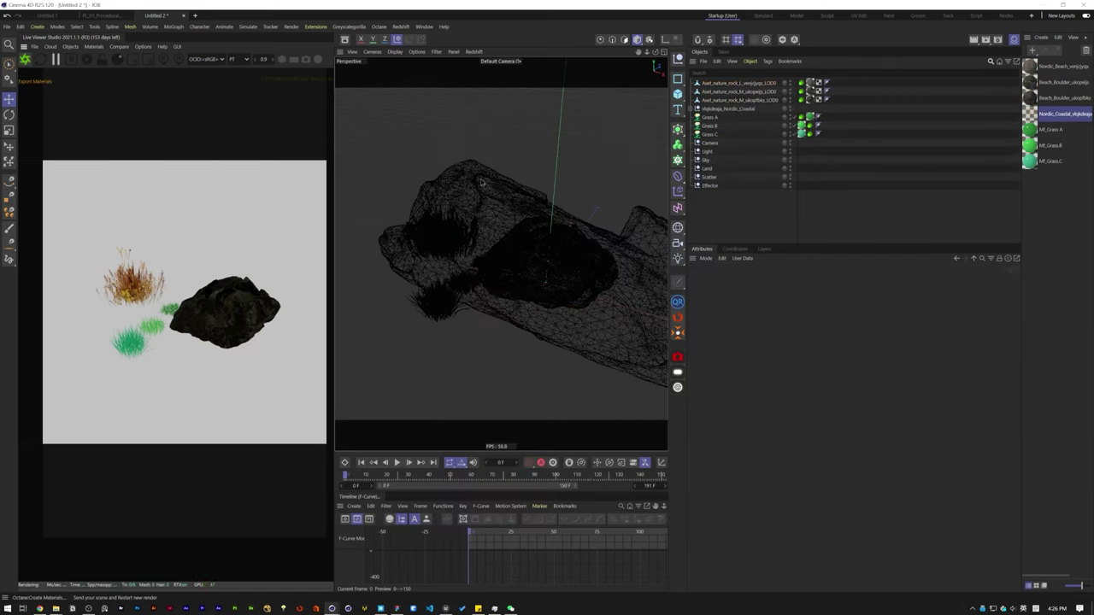
Step: Move the imported rocks away from the grass clumps at the scene origin
left_click(520, 289)
key("s")
left_click_drag(521, 287, 536, 195)
left_click(505, 280)
left_click_drag(507, 270, 570, 201)
Step: Spread the two smaller beach boulders out beside the large Nordic rock so the three stand in a row
left_click(738, 102)
left_click_drag(505, 272, 641, 234)
left_click(508, 206)
left_click_drag(522, 202, 508, 199)
left_click(560, 207)
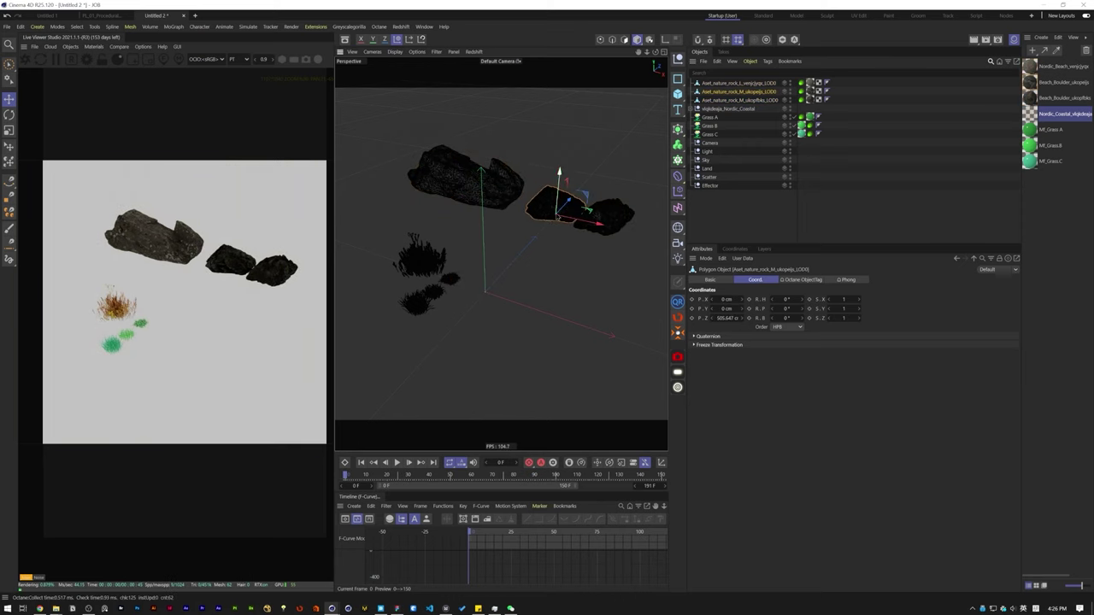
left_click_drag(597, 225, 589, 222)
left_click(605, 217)
Step: Open the Nordic_Beach rock material in the Octane Node Editor and arrange its stacked nodes
middle_click_drag(560, 206, 504, 267, "alt")
right_click_drag(505, 266, 564, 272, "alt")
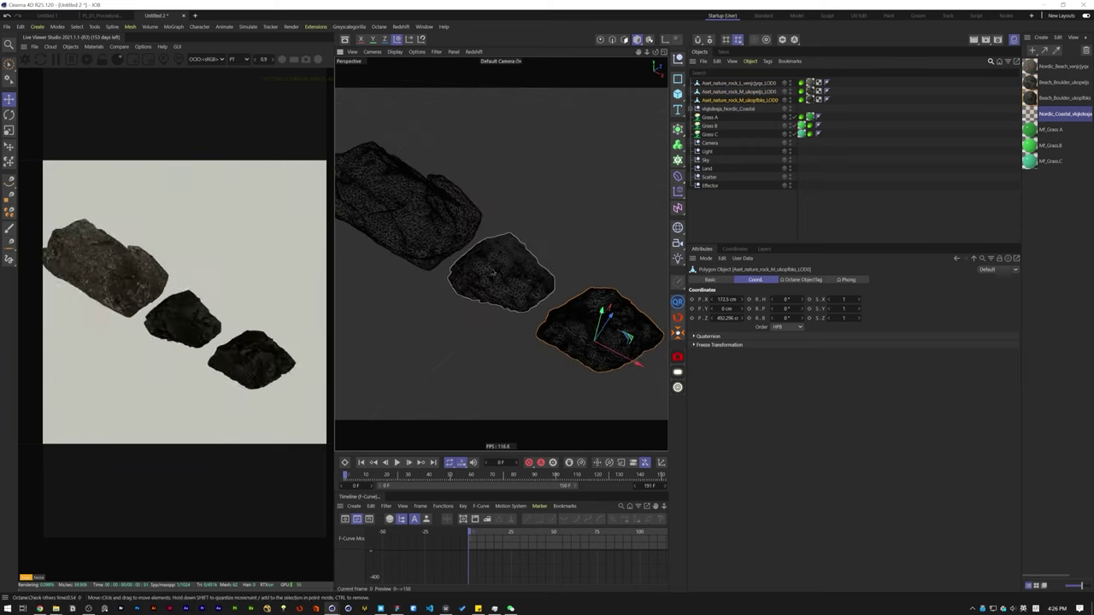
left_click_drag(517, 295, 538, 256, "alt")
left_click(872, 199)
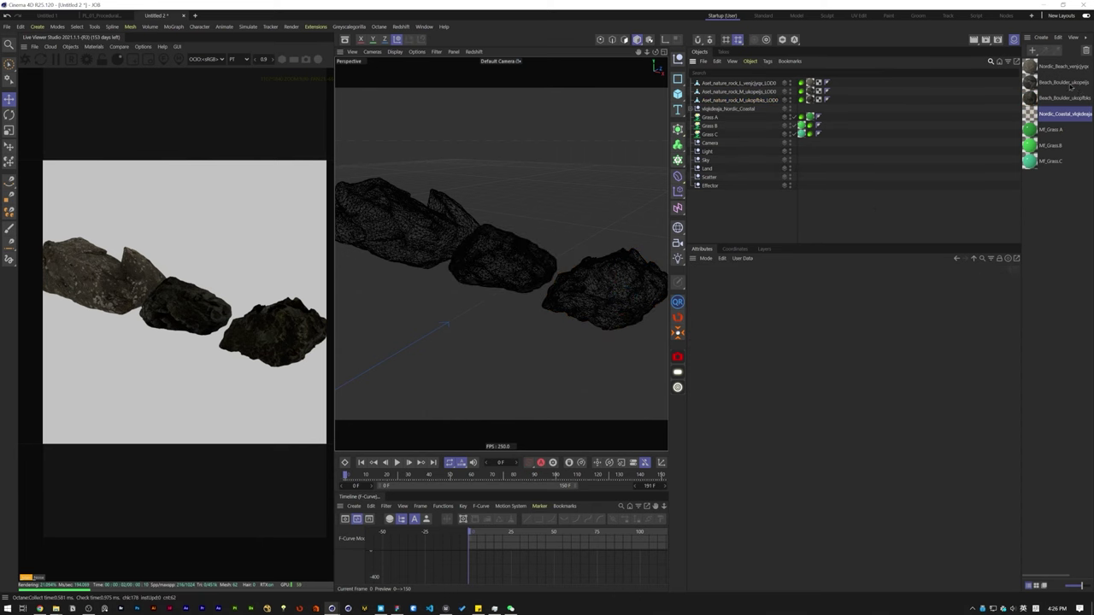
left_click(1048, 67)
left_click(710, 399)
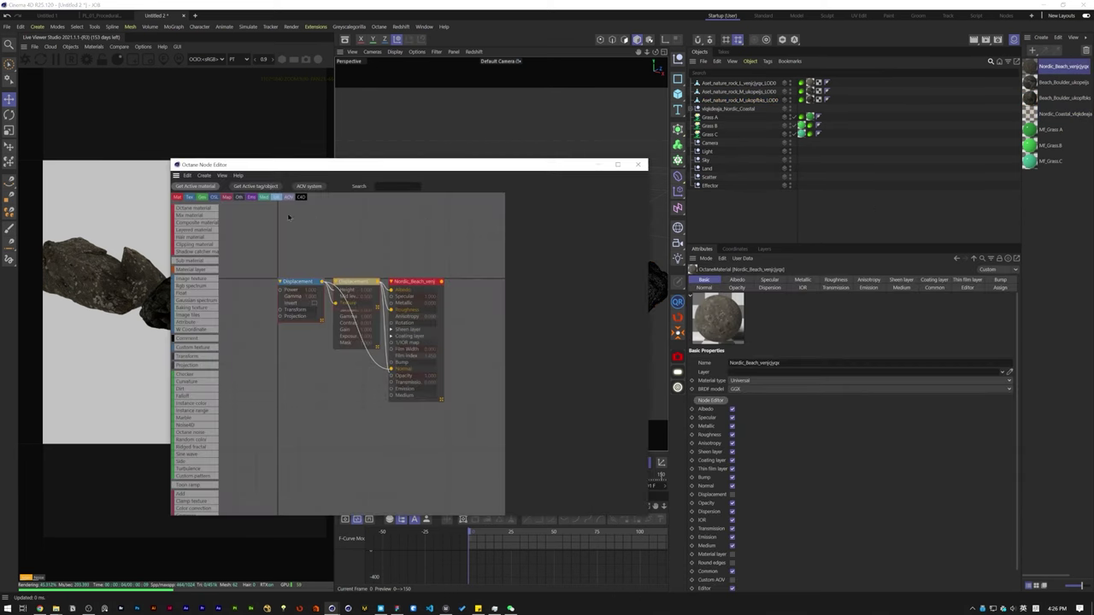
left_click(221, 175)
left_click(244, 197)
left_click_drag(481, 170, 715, 143)
middle_click_drag(658, 418, 609, 314)
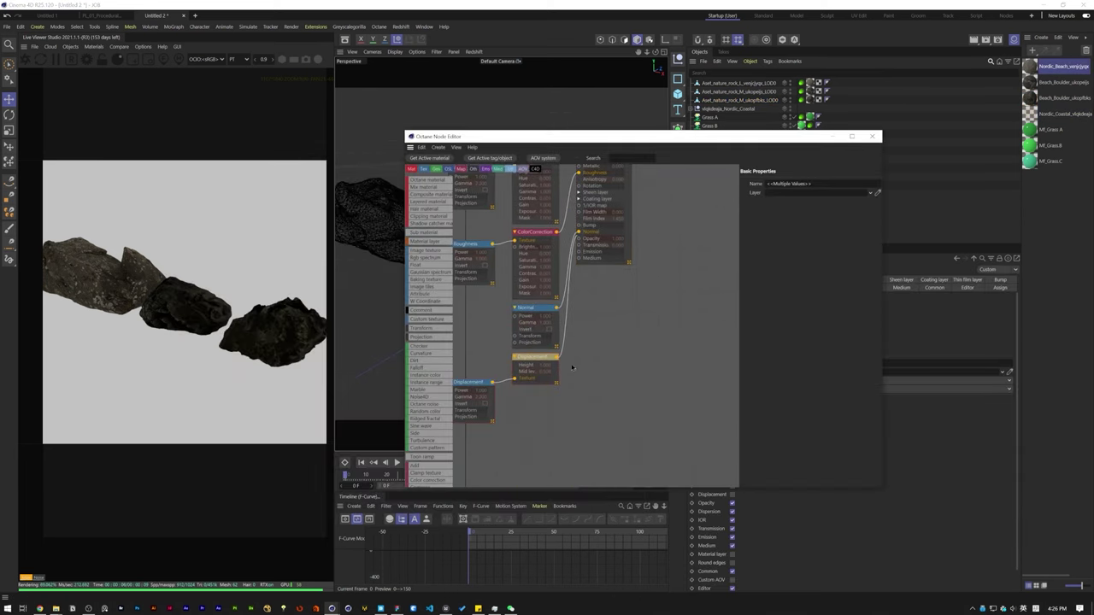
Step: Delete the Displacement node and its displacement texture from the Nordic_Beach material
left_click(475, 382)
middle_click_drag(608, 364, 610, 407)
left_click(606, 195)
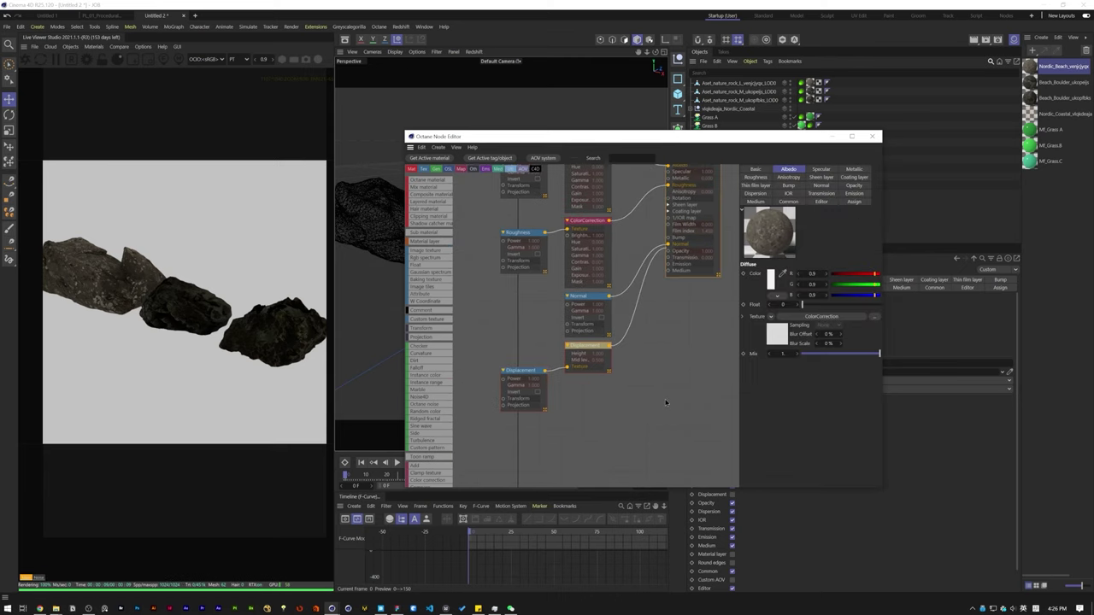
left_click_drag(517, 359, 513, 359)
key("Delete")
middle_click_drag(656, 341, 611, 447)
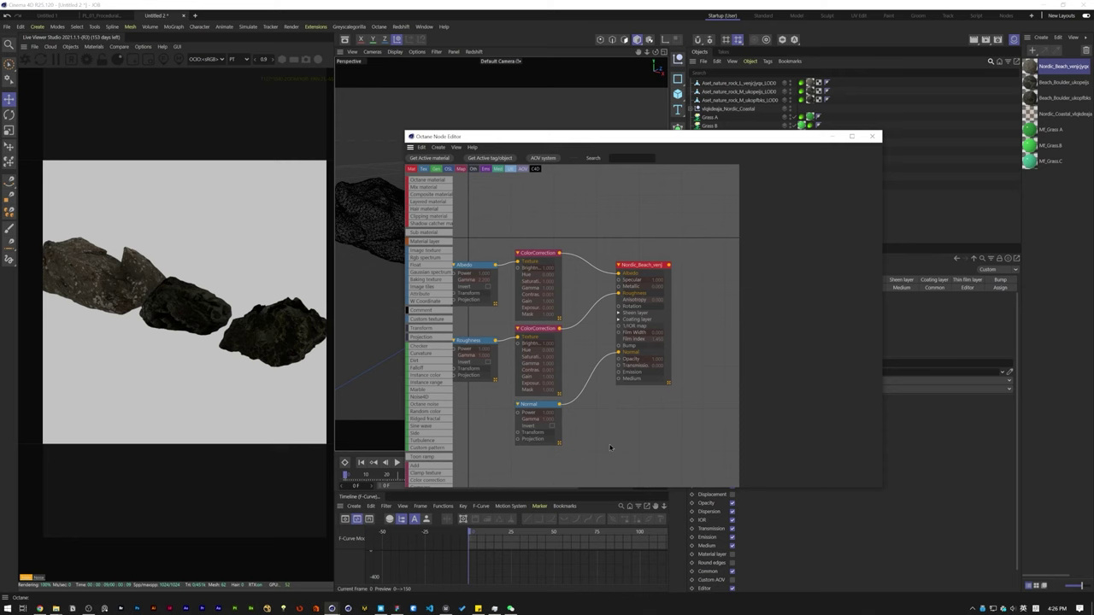
Step: Insert an Octane Gradient between the upper Color Correction and the Albedo input of the Nordic_Beach material, then close the Node Editor
left_click(648, 266)
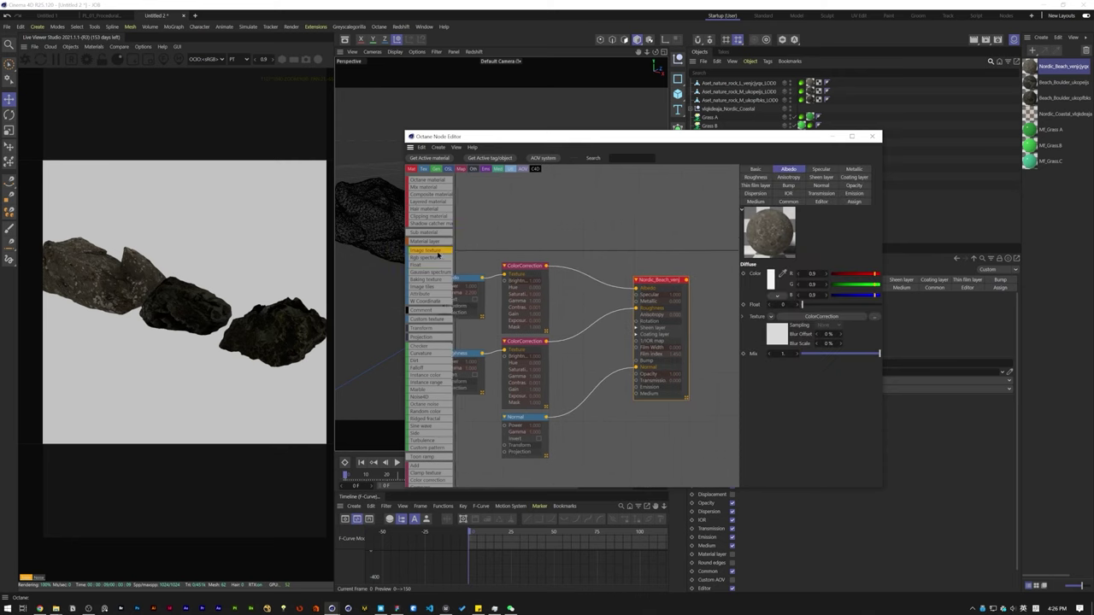
scroll(419, 432, "down", 5)
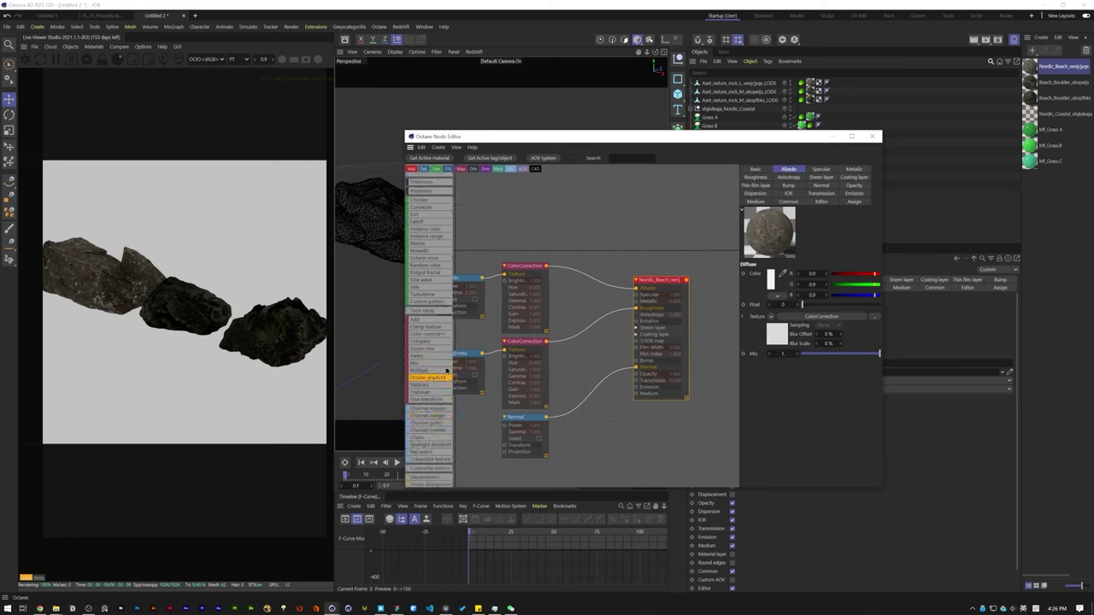
left_click_drag(585, 280, 582, 279)
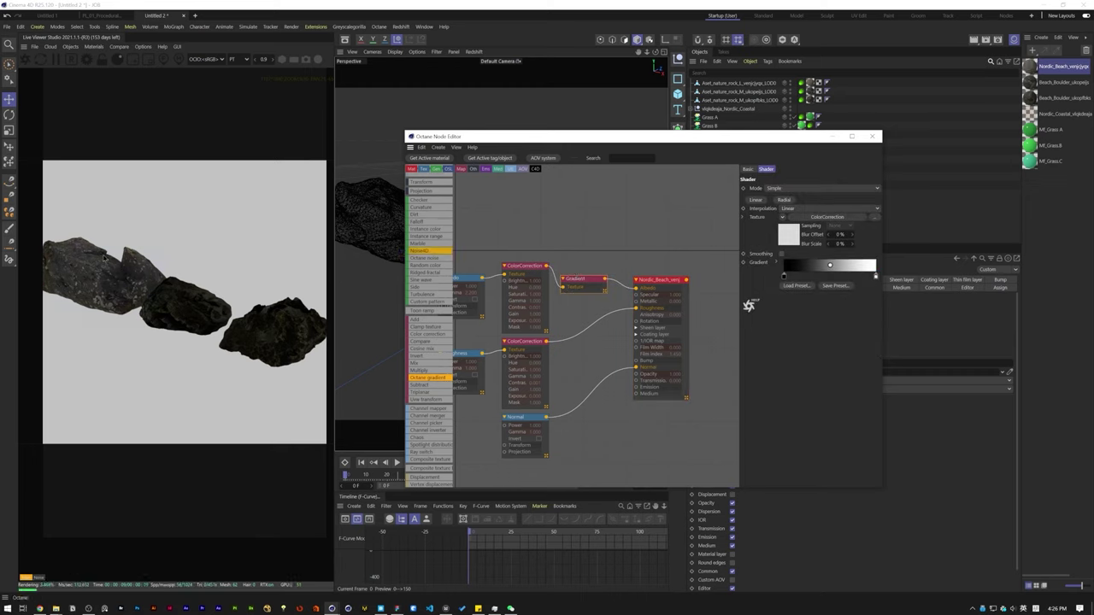
mouse_move(868, 277)
left_mouse_down()
mouse_move(813, 278)
mouse_move(876, 278)
left_mouse_up()
mouse_move(784, 277)
left_mouse_down()
mouse_move(793, 278)
mouse_move(783, 278)
left_mouse_up()
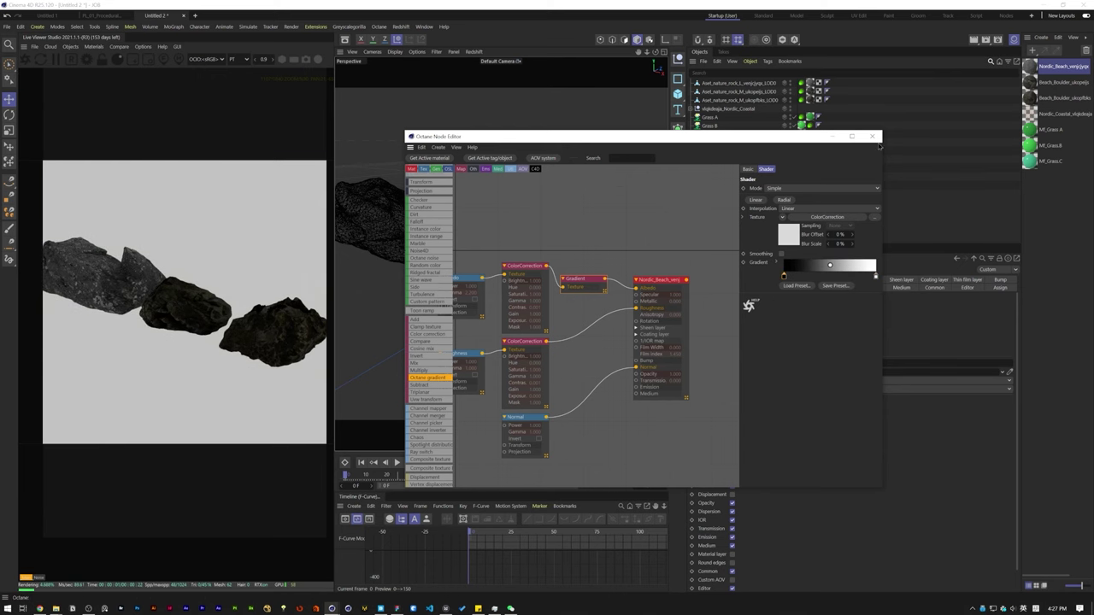
left_click(872, 136)
Step: Insert an Octane Gradient before the Albedo input of the Beach_Boulder_ukopeijs material and pull its white knot to just past the middle
double_click(1062, 82)
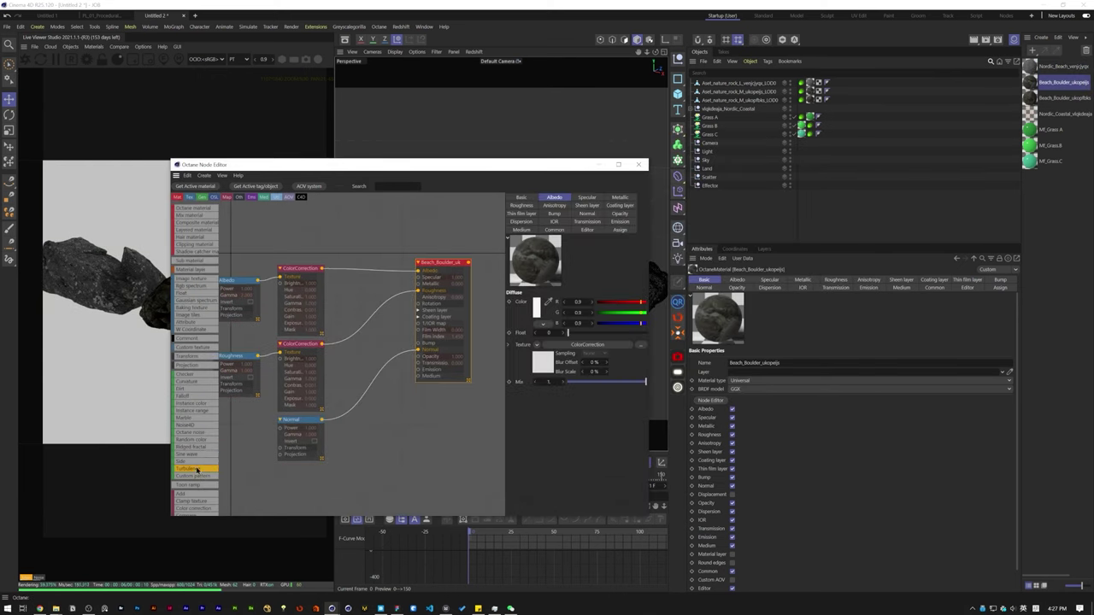
scroll(196, 469, "down", 3)
left_click_drag(195, 444, 369, 272)
left_click_drag(428, 164, 560, 183)
left_click_drag(774, 323, 737, 326)
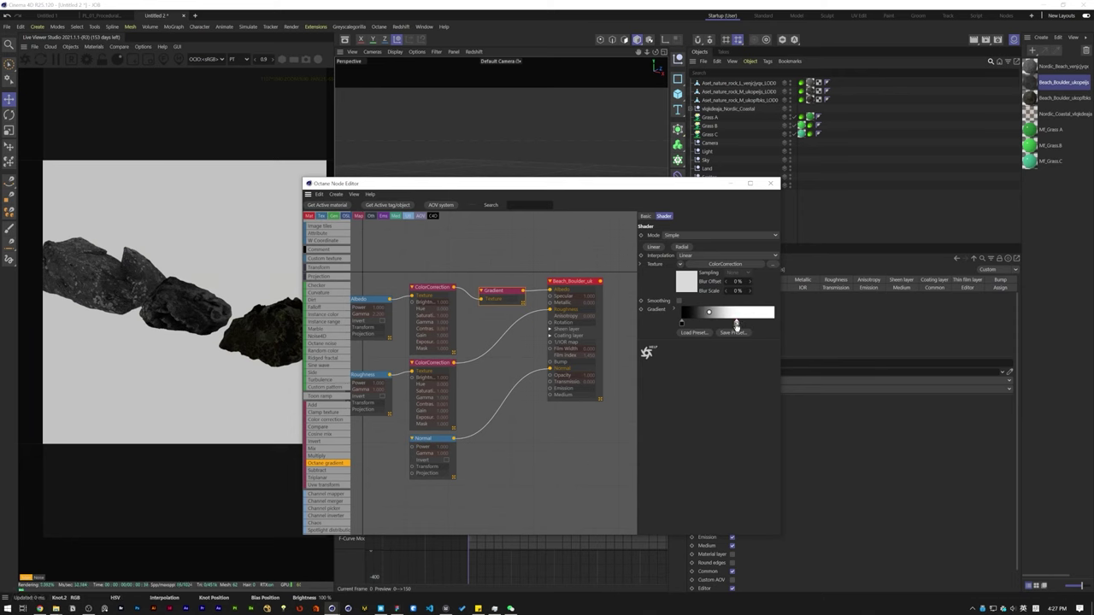
left_click(773, 185)
Step: Open the Beach_Boulder_ukopfbks material in the Node Editor and remove its displacement nodes
double_click(1063, 99)
left_click_drag(598, 436, 398, 228)
key("Delete")
left_click_drag(547, 300, 591, 305)
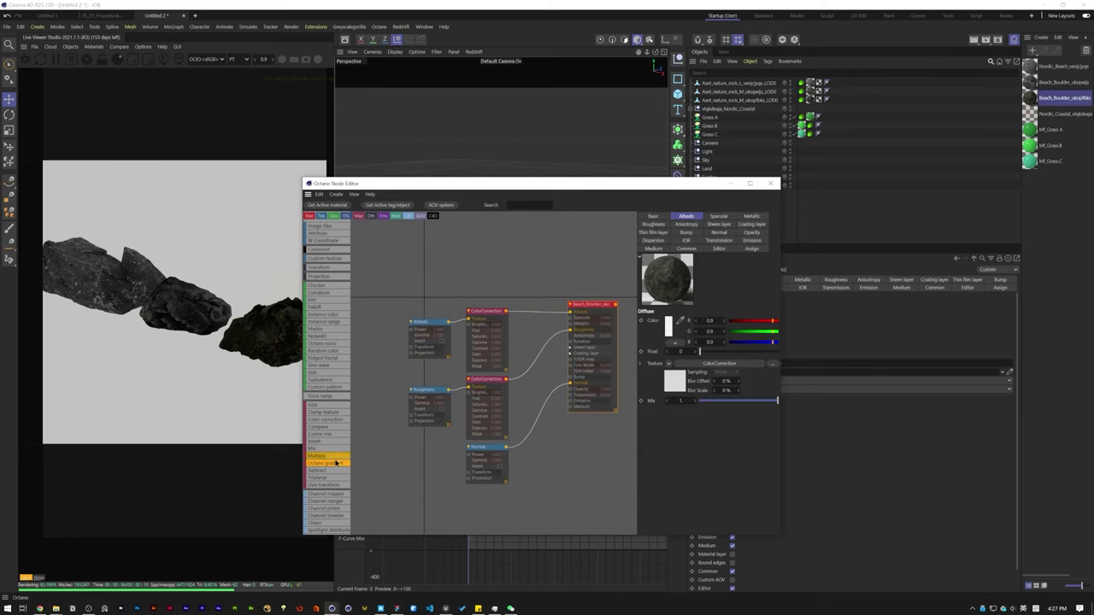
Step: Insert an Octane Gradient before the Albedo input of the Beach_Boulder_ukopfbks material and pull its white knot inward to brighten the rock
left_click_drag(336, 462, 537, 292)
left_click_drag(579, 188, 655, 191)
left_click_drag(851, 326, 794, 327)
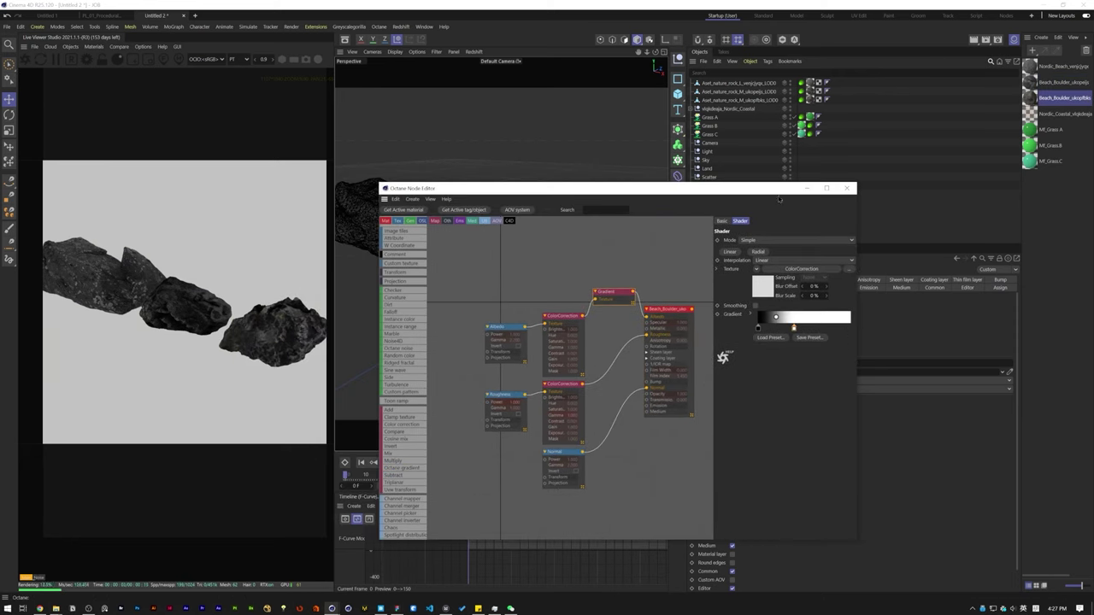
left_click(847, 186)
left_click(744, 102)
scroll(518, 265, "down", 8)
scroll(466, 274, "up", 4)
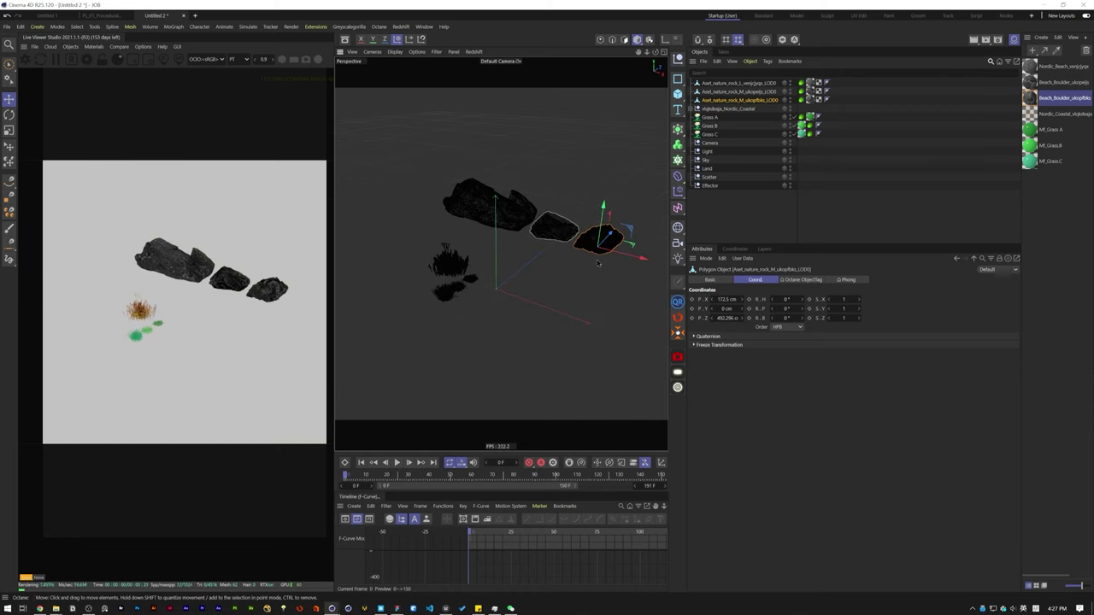
left_click(804, 210)
Step: Switch to Quixel Bridge and replace the boulder search with "beach sand"
left_click(381, 608)
left_click(343, 131)
key("BackSpace")
key("BackSpace")
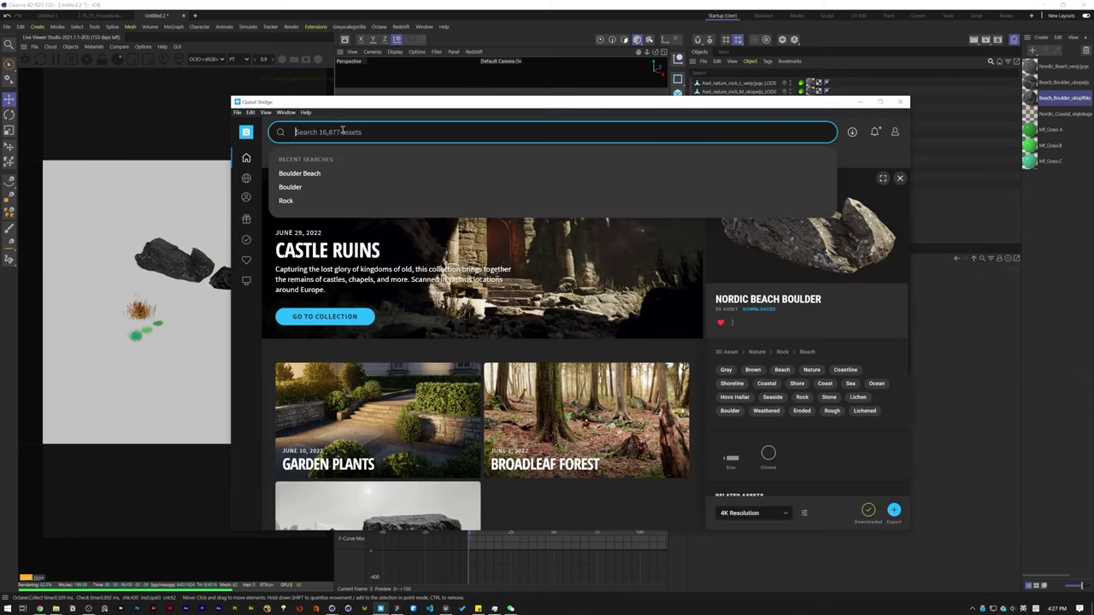
type("beach")
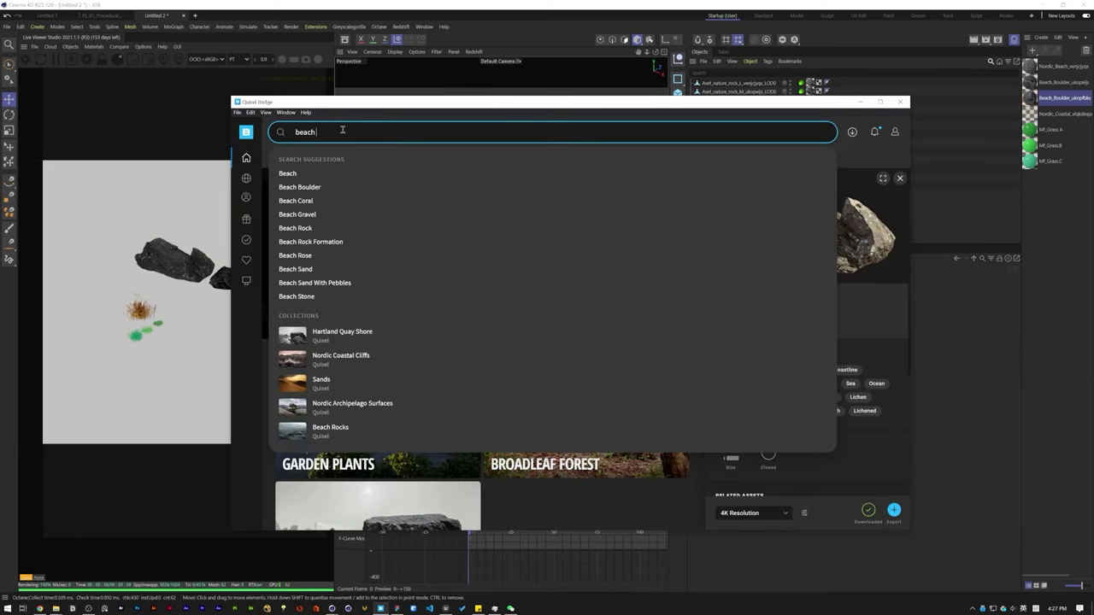
type(" sand")
key("Return")
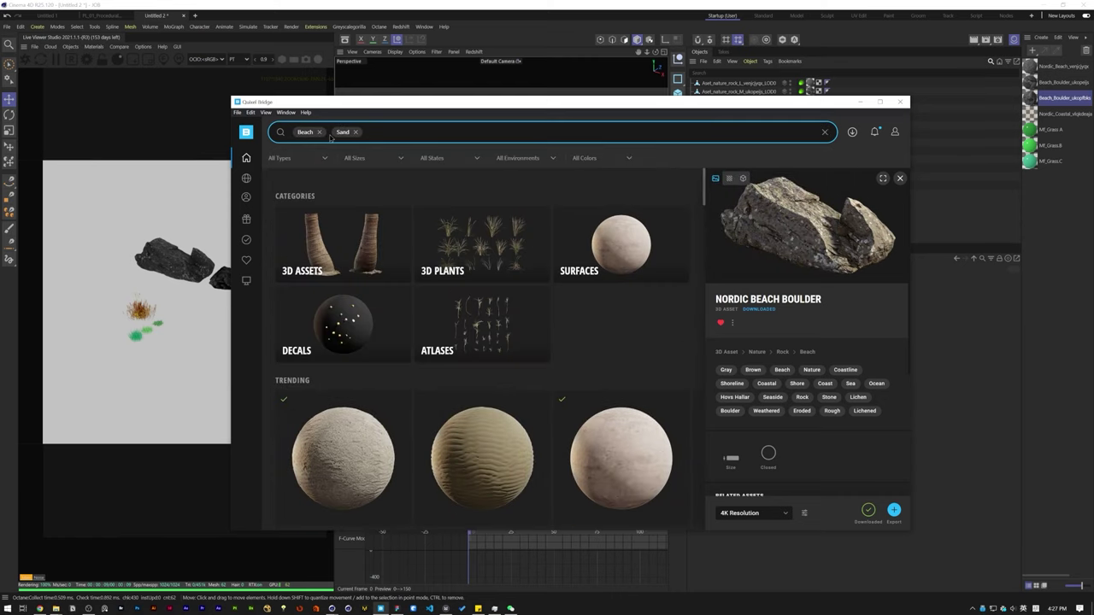
Step: Search Quixel Bridge for "dirt" and examine the Tundra Mossy Ground surface
key("BackSpace")
key("BackSpace")
type("dirt")
key("Return")
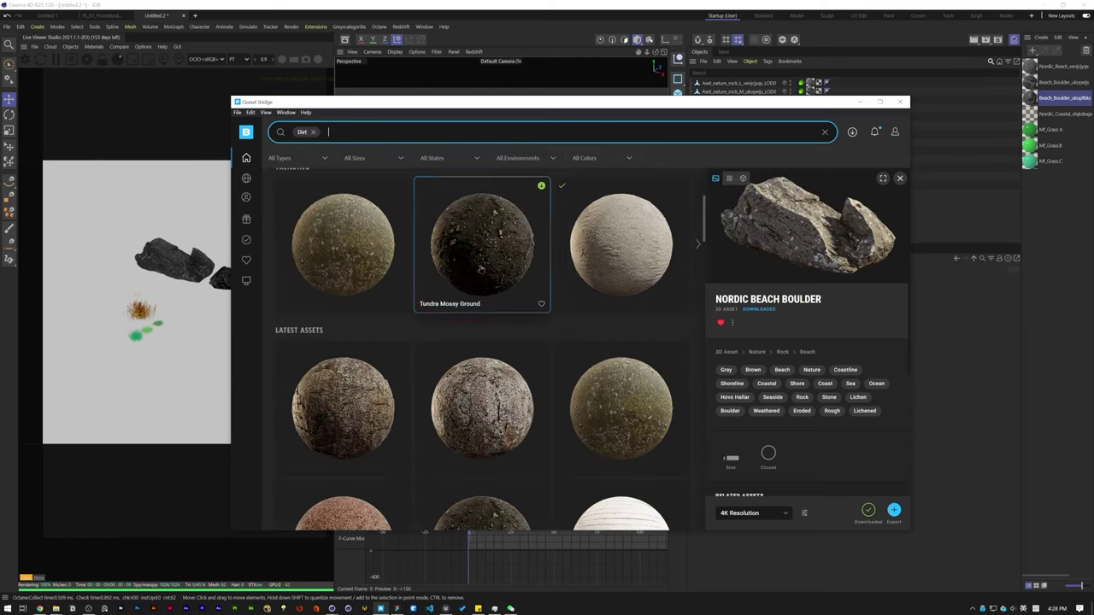
left_click(621, 243)
left_click(481, 407)
scroll(367, 341, "down", 3)
left_click(482, 333)
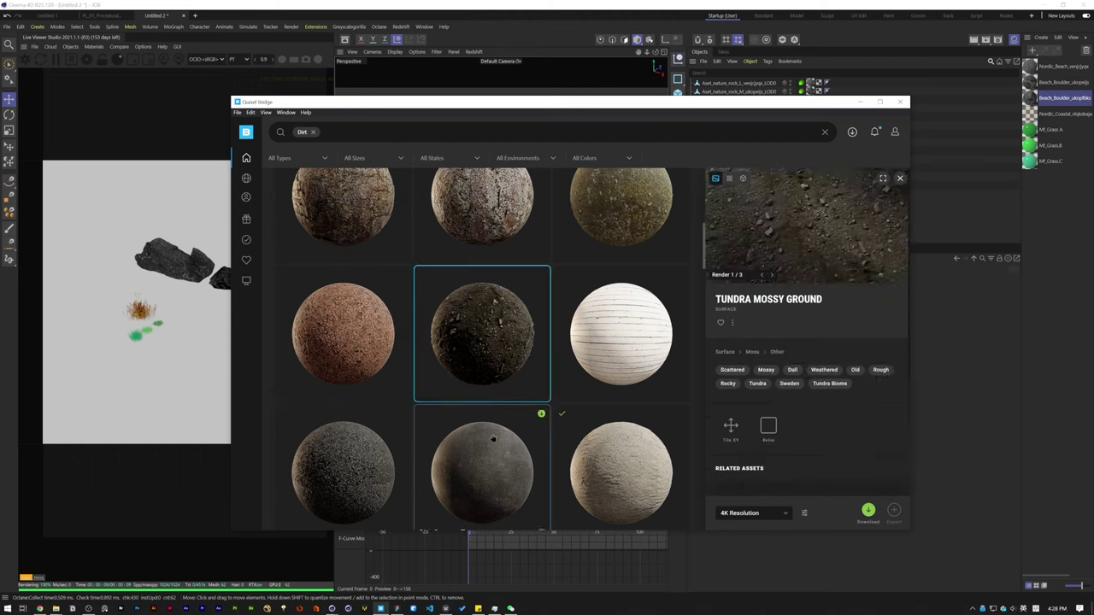
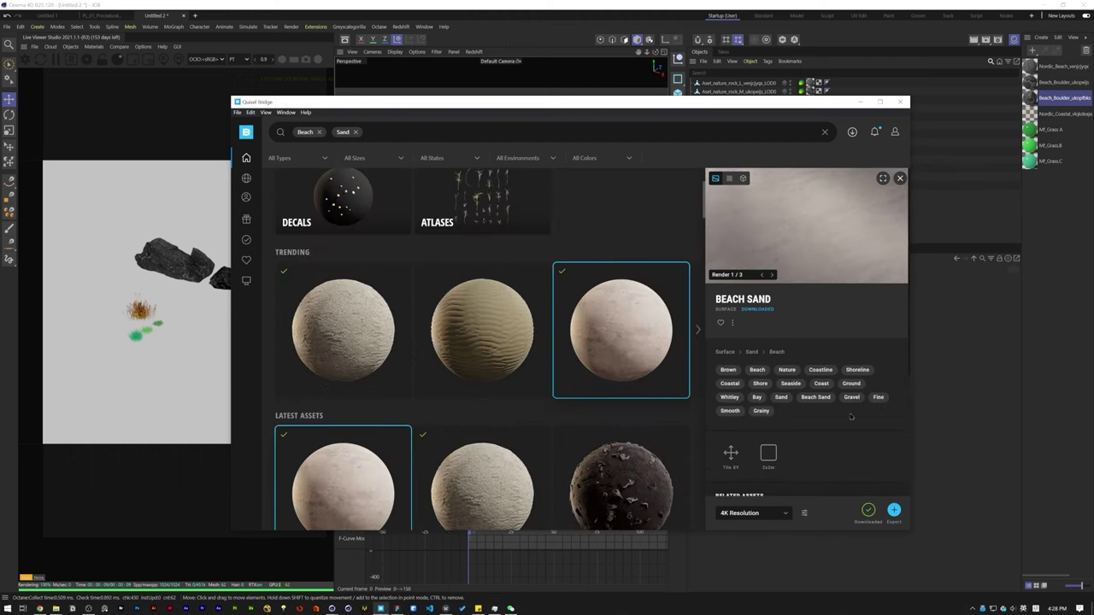
Step: Export the Beach Sand surface at 4K resolution to Cinema 4D and return to the scene
left_click(894, 510)
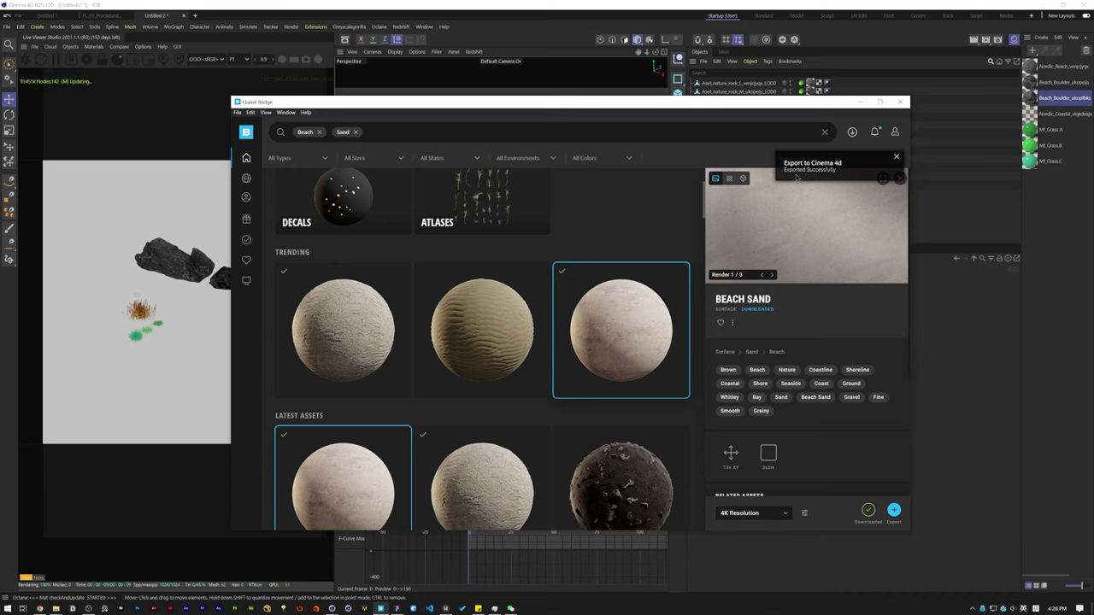
left_click(860, 103)
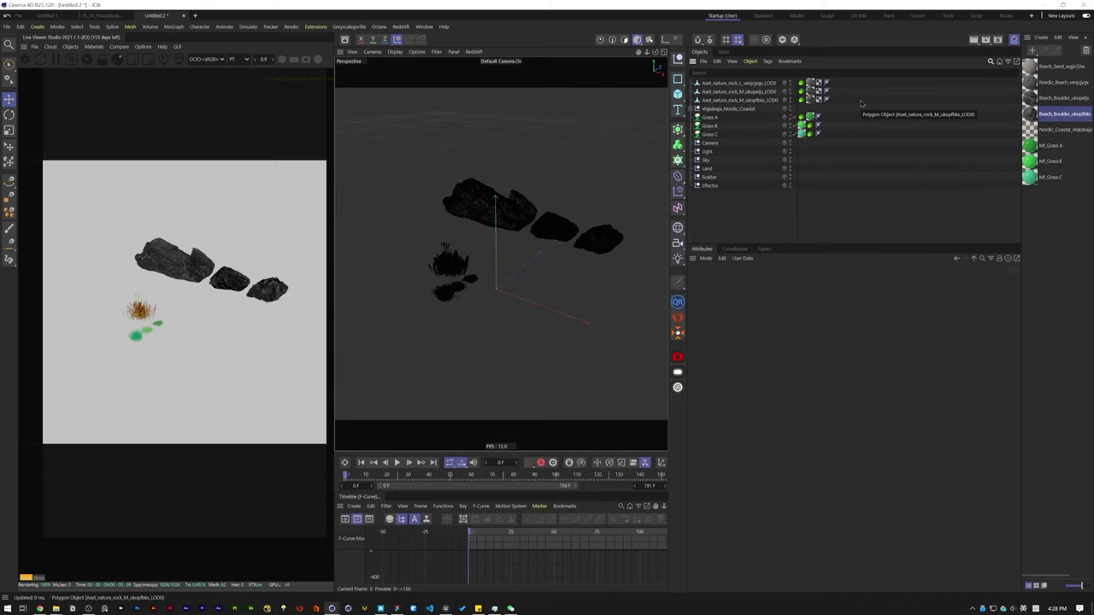
Step: Add a Landscape object to the scene and apply the Beach_Sand material to it
left_click_drag(682, 94, 755, 176)
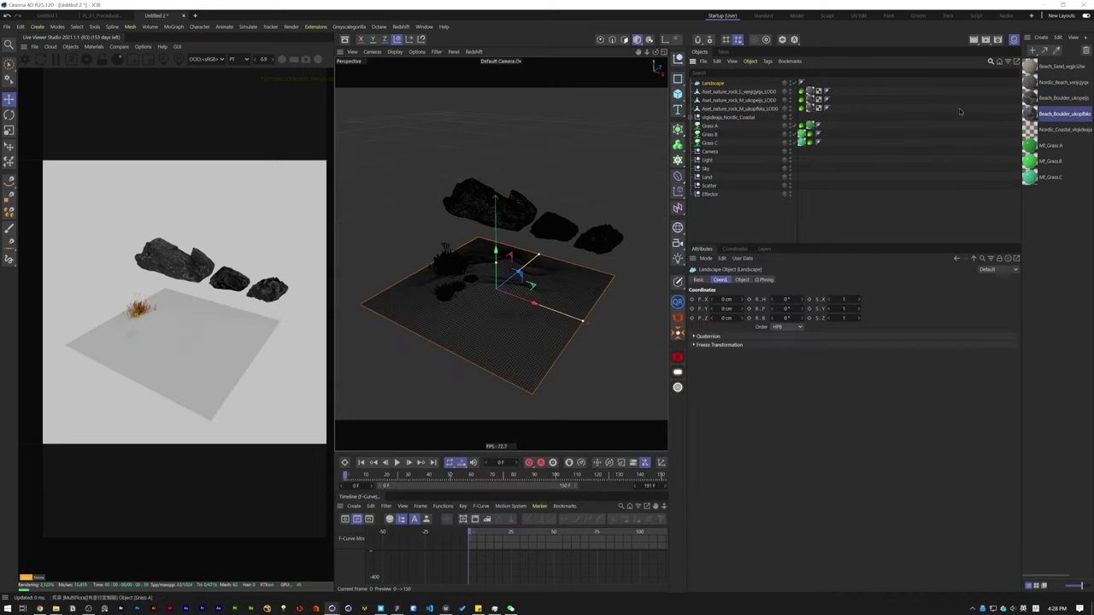
left_click_drag(729, 83, 729, 83)
scroll(483, 292, "up", 5)
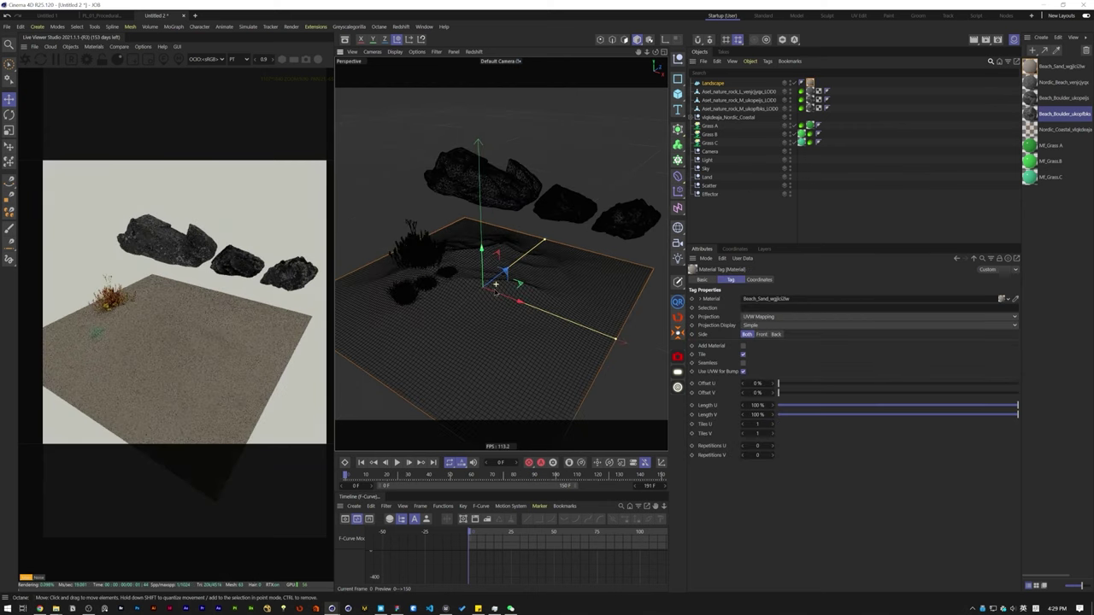
Step: Flatten the Landscape by setting its height to 0 cm
left_click_drag(462, 295, 483, 290, "alt")
middle_click_drag(482, 290, 590, 282, "alt")
left_click(712, 83)
left_click(741, 279)
double_click(795, 299)
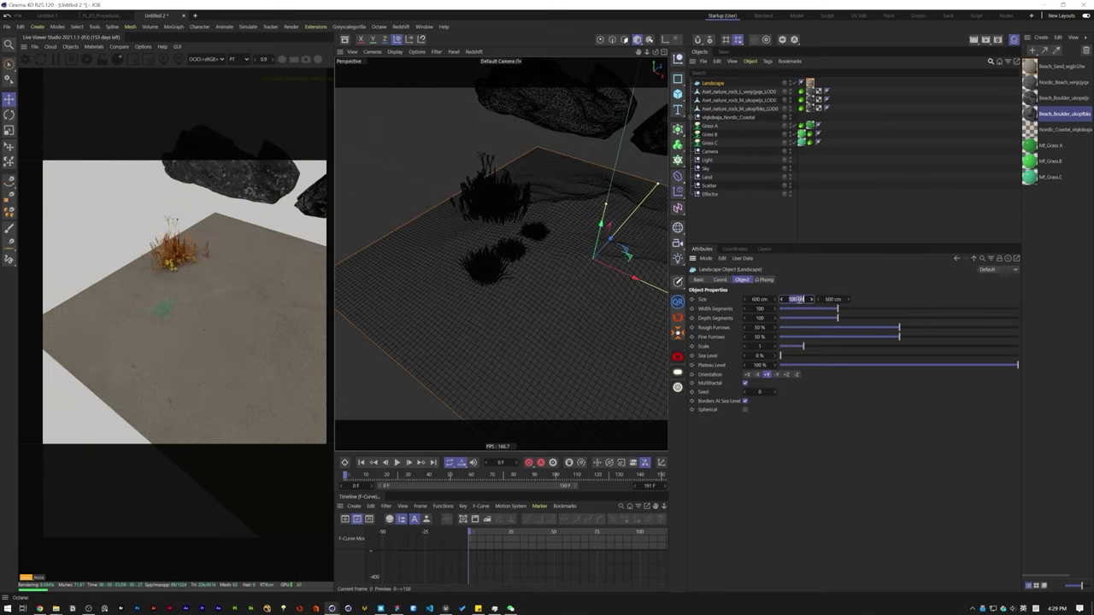
type("0")
key("Return")
scroll(510, 266, "up", 4)
left_click_drag(510, 265, 535, 193, "alt")
middle_click_drag(535, 257, 494, 273, "alt")
scroll(494, 272, "down", 2)
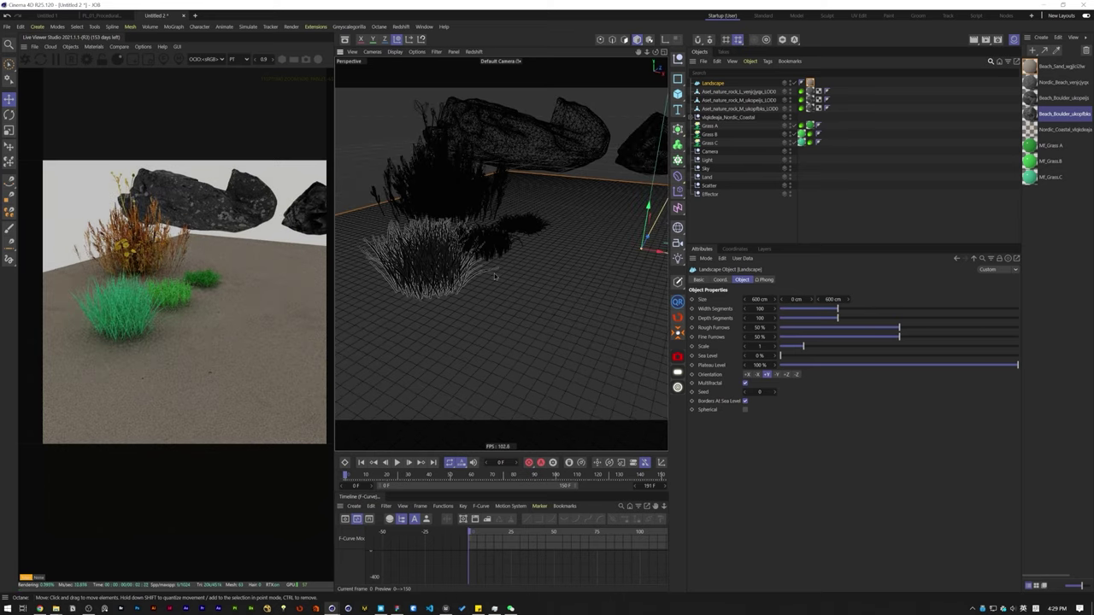
Step: Add an Octane HDRI environment, open its image texture, and browse to the HDRIs folder of 10_Ultimate_Skies_4k
left_click(721, 221)
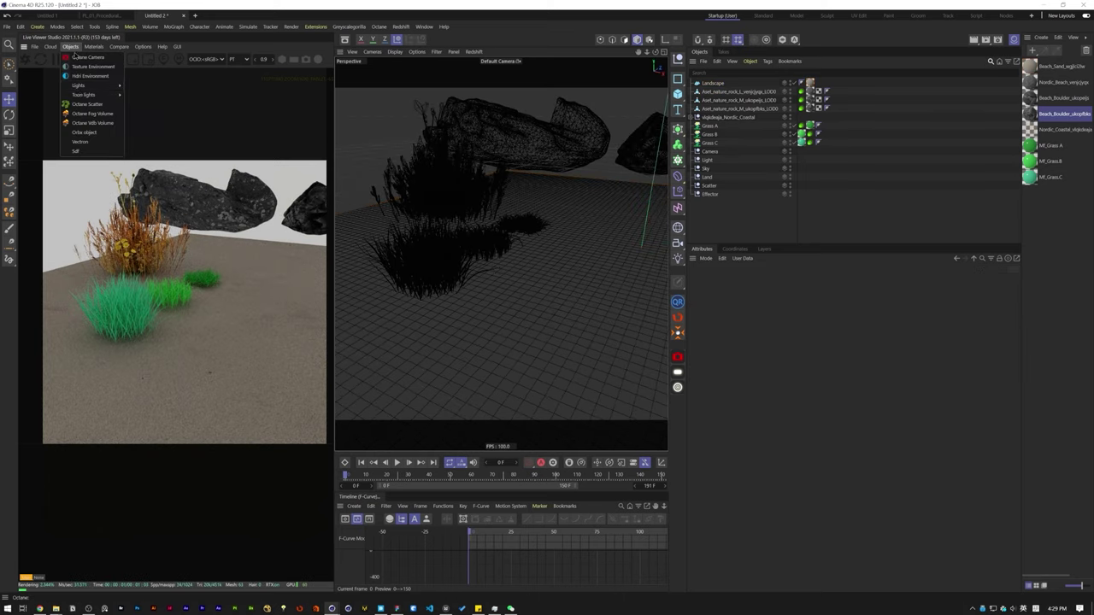
left_click(800, 84)
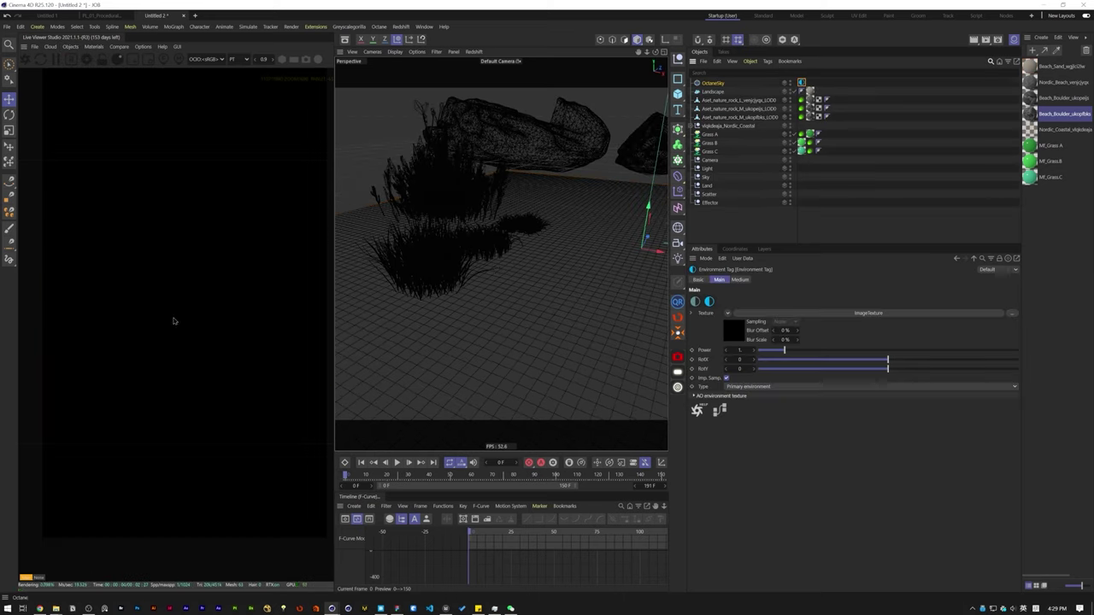
left_click(725, 326)
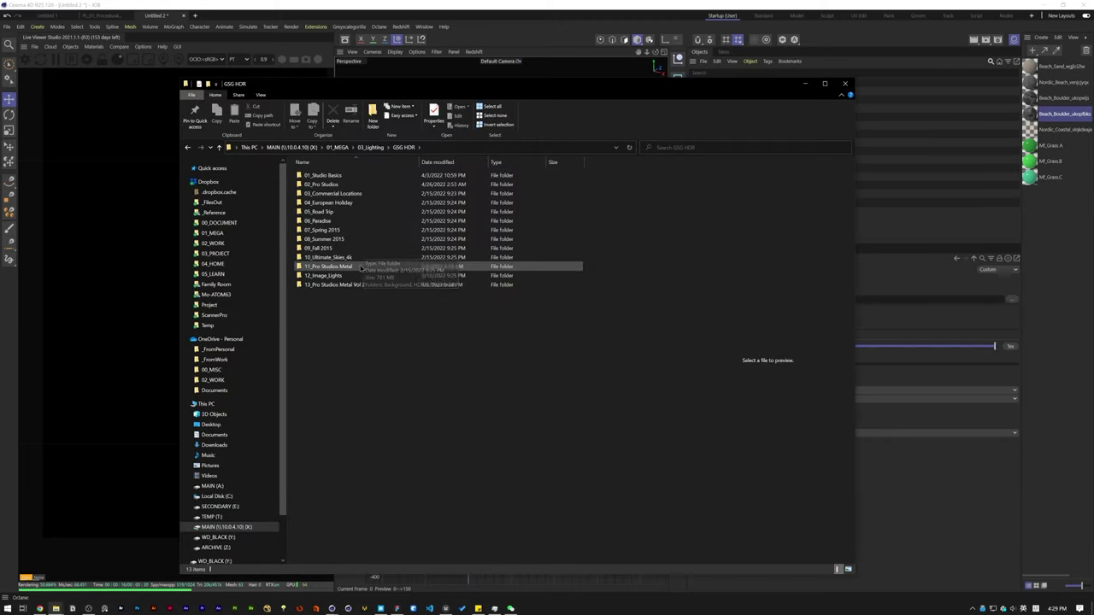
double_click(325, 266)
double_click(329, 183)
Step: Preview the sky images and load Ultimate_Skies_4k_0042.exr into the environment's image texture
left_click(504, 308)
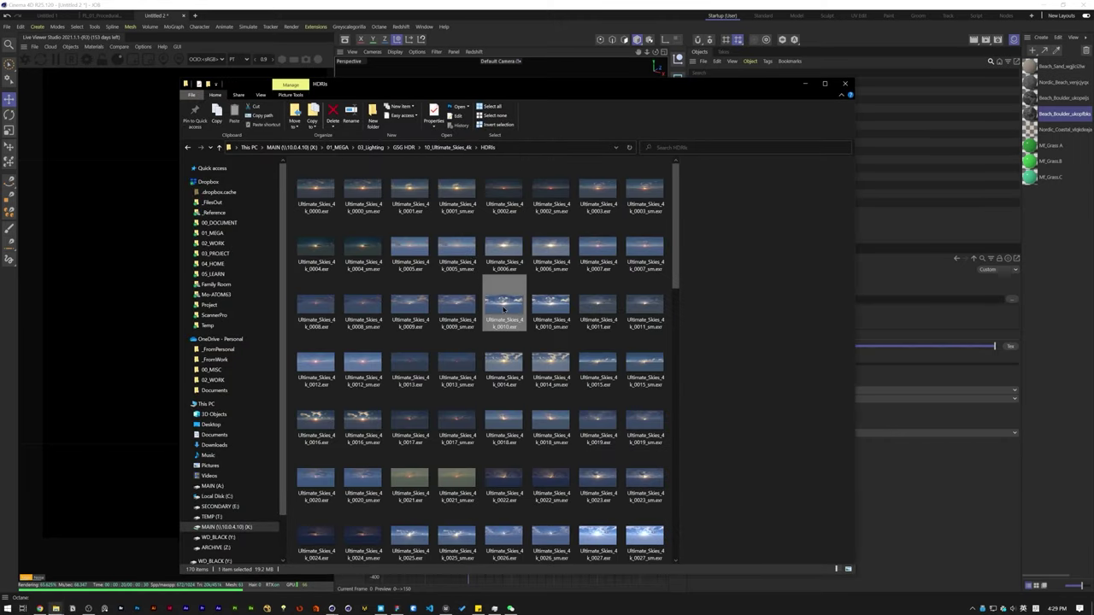
scroll(503, 309, "down", 3)
left_click(359, 352)
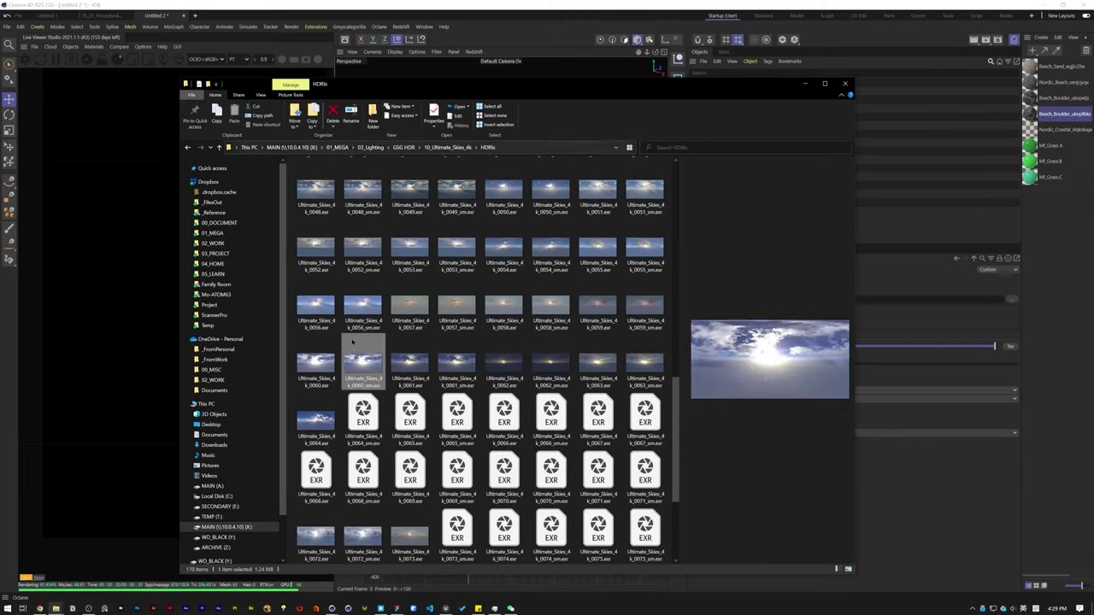
scroll(324, 355, "up", 3)
scroll(600, 263, "up", 2)
left_click(506, 329)
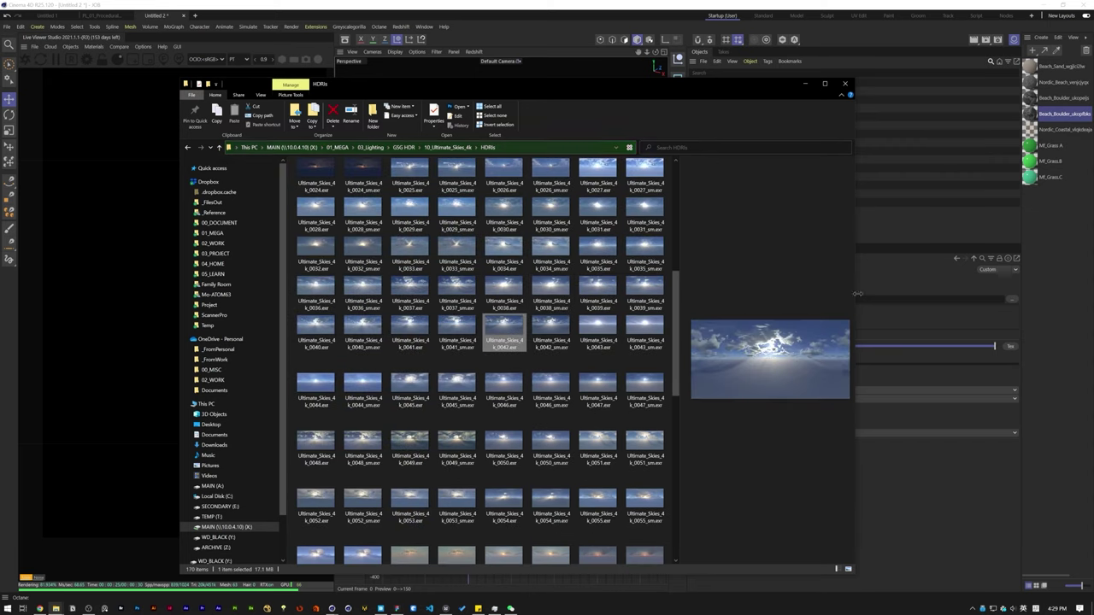
left_click_drag(855, 314, 657, 317)
scroll(406, 292, "down", 4)
left_click_drag(315, 532, 737, 319)
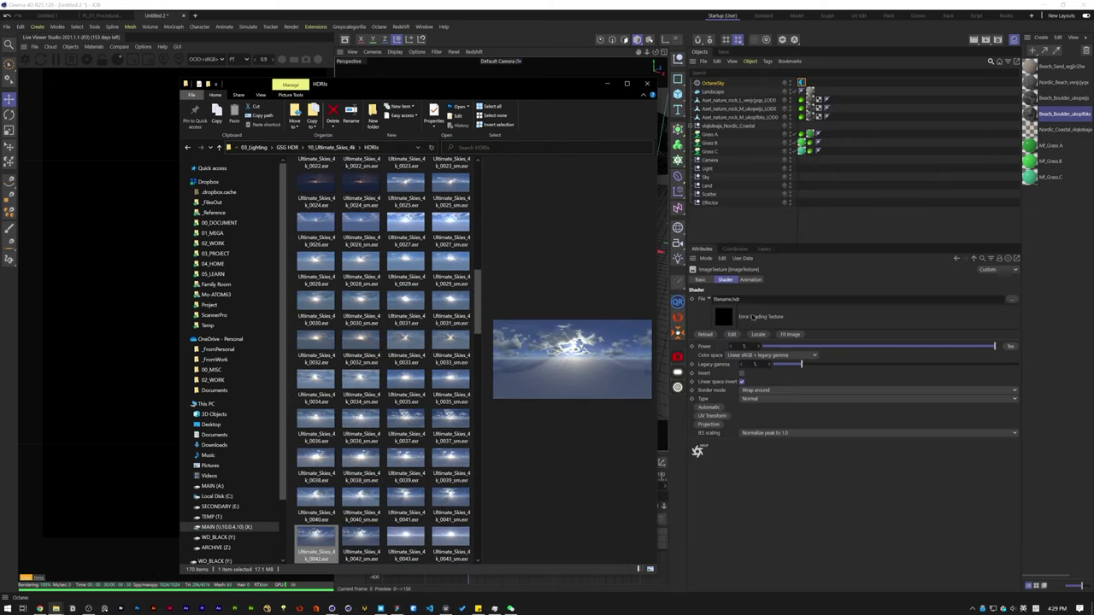
key("n")
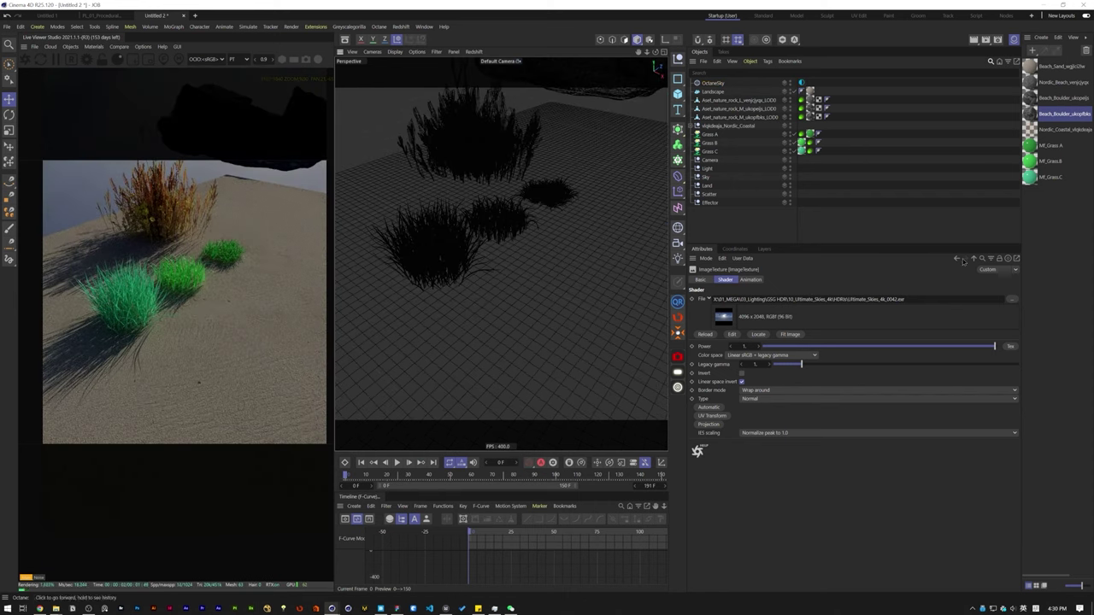
Step: Rotate the OctaneSky environment by setting RotX to about 0.136
left_click(713, 83)
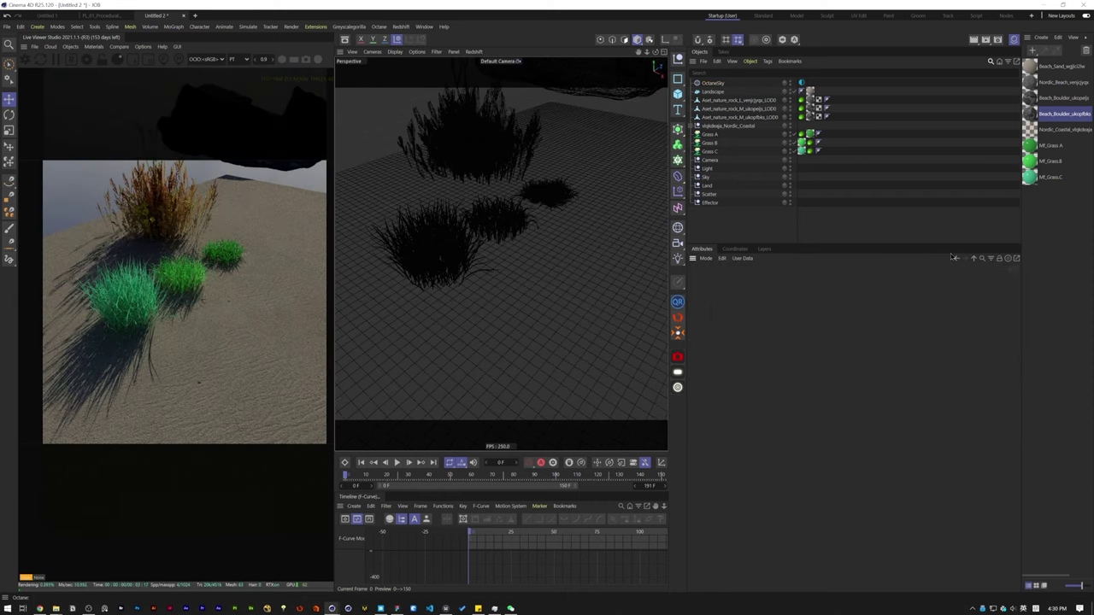
left_click(801, 83)
left_click_drag(888, 360, 906, 359)
scroll(459, 264, "down", 4)
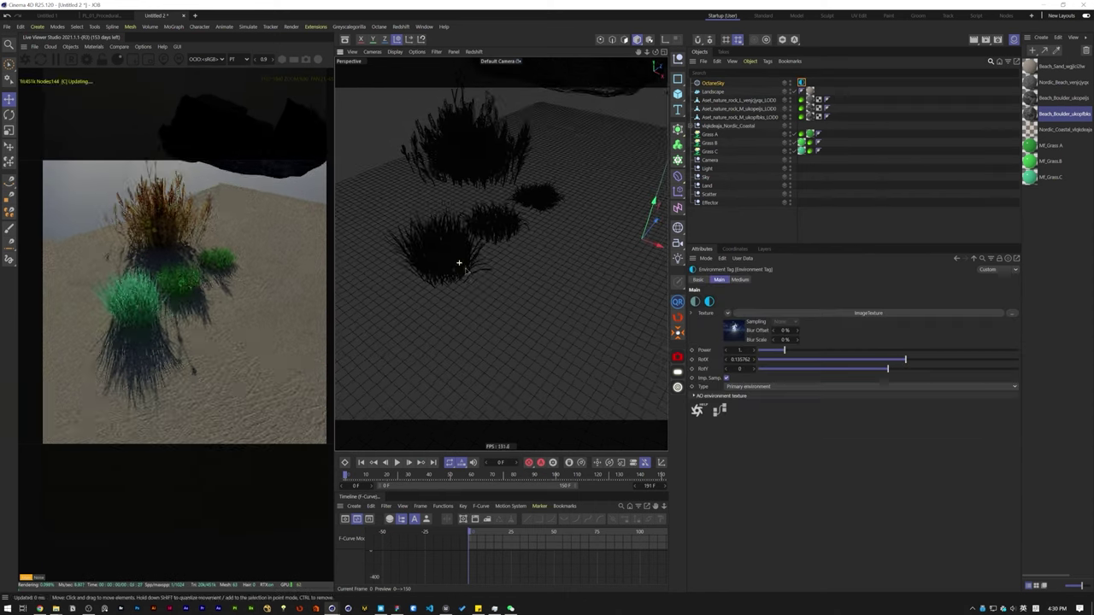
left_click_drag(459, 264, 532, 235, "alt")
Step: Open the Beach_Sand material in the Octane Node Editor, auto-arrange its nodes, and delete the displacement nodes
left_click(1062, 67)
left_click(710, 408)
left_click_drag(444, 163, 557, 173)
left_click_drag(574, 458, 368, 266)
left_click(334, 184)
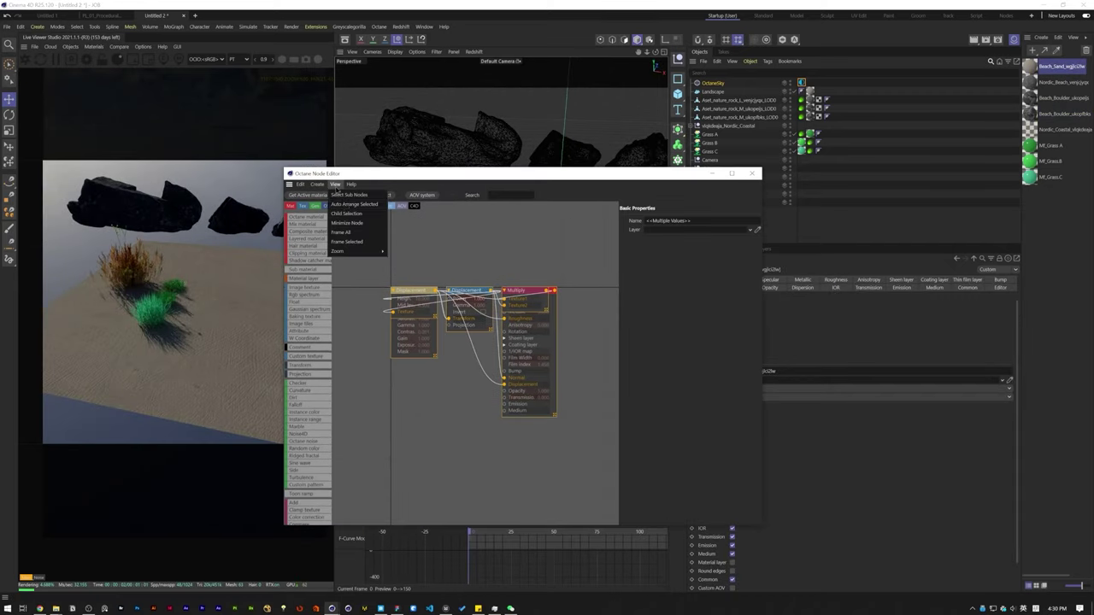
left_click(357, 205)
middle_click_drag(522, 488, 578, 364)
left_click_drag(449, 358, 464, 396)
left_click(517, 333, "shift")
key("Delete")
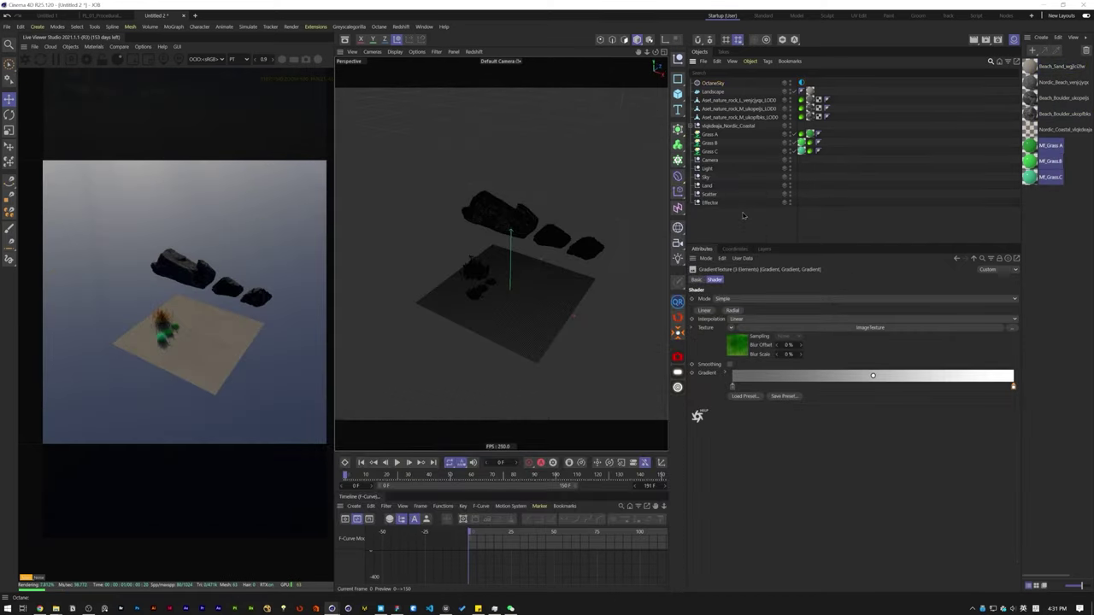
Step: Lower all objects from OctaneSky to Grass C together along Y, and set the Landscape's Y position to 0 cm
left_click(713, 152, "shift")
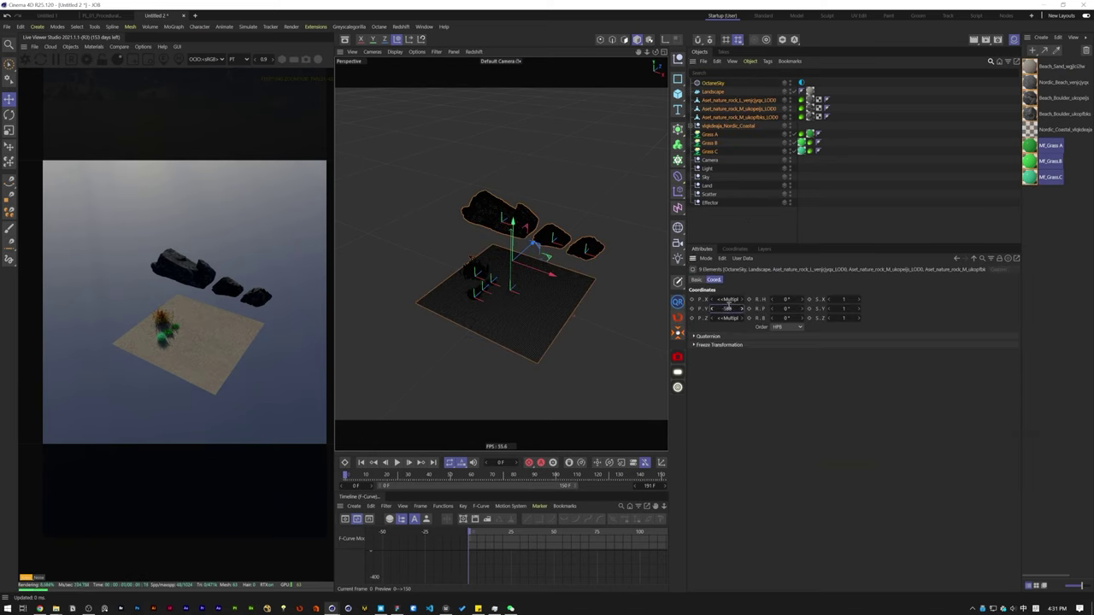
key("Return")
left_click(755, 215)
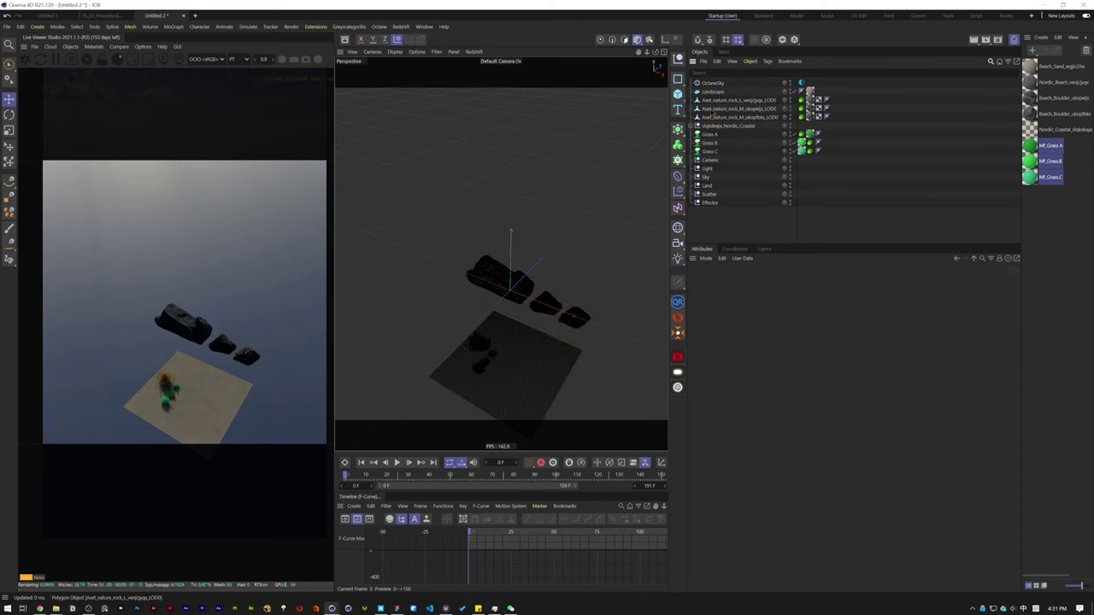
left_click(714, 93)
type("00")
key("Return")
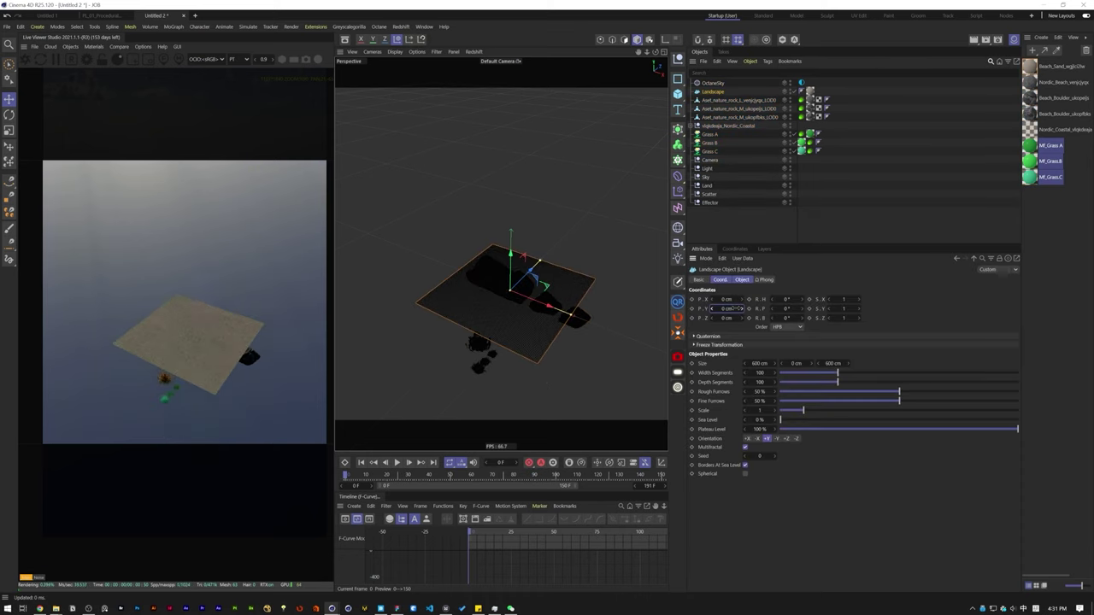
Step: Add an Octane Scatter object named "Octane Scatter Grass A" and nest Grass A inside it
left_click(70, 47)
left_click(112, 98)
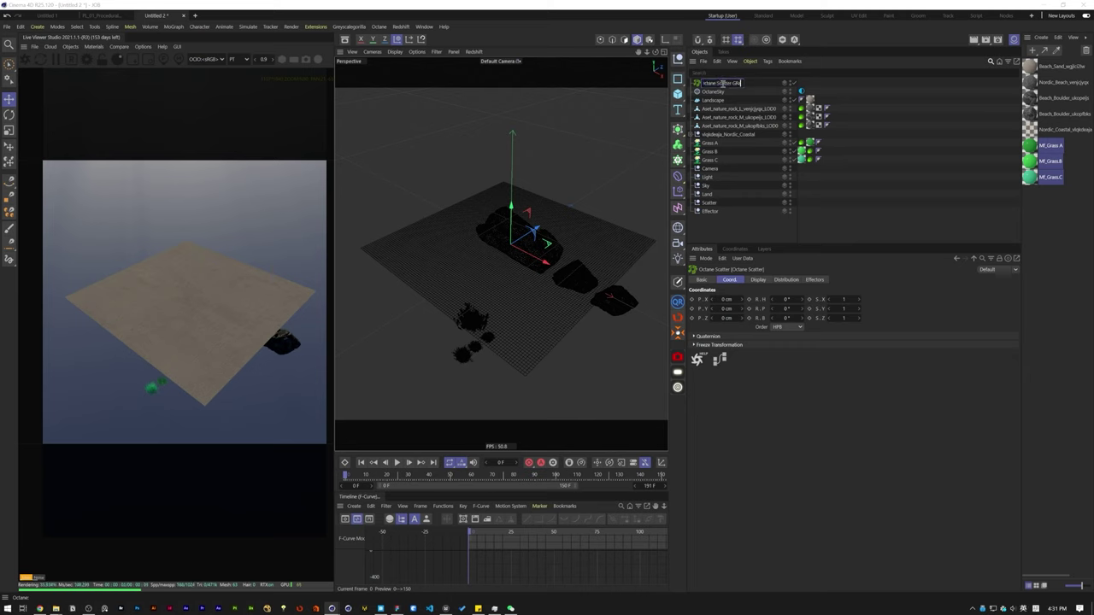
type("ass A")
key("Return")
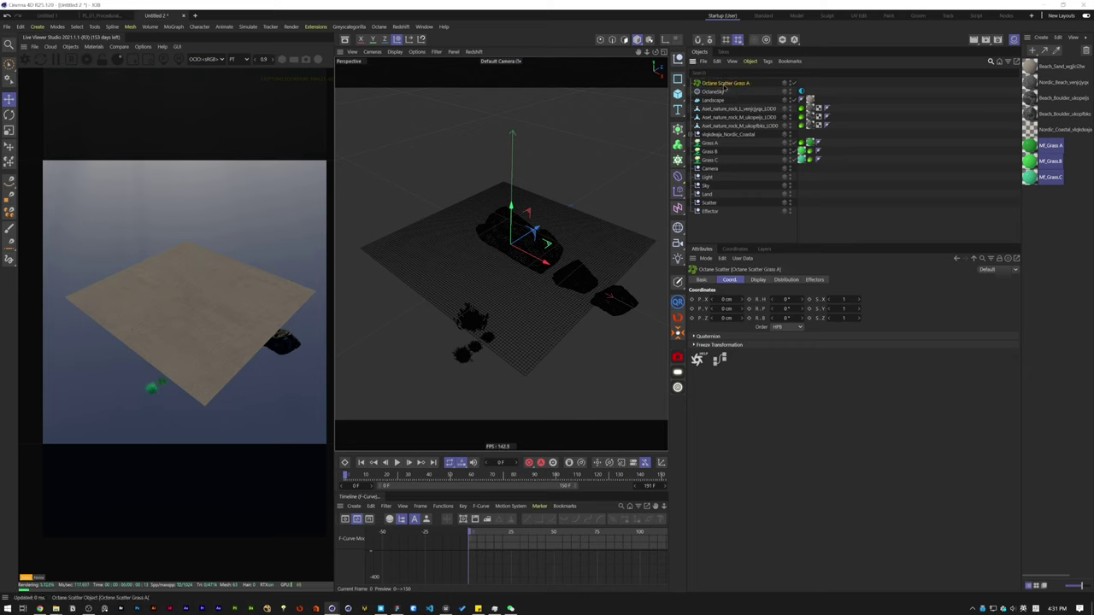
left_click_drag(714, 143, 743, 90)
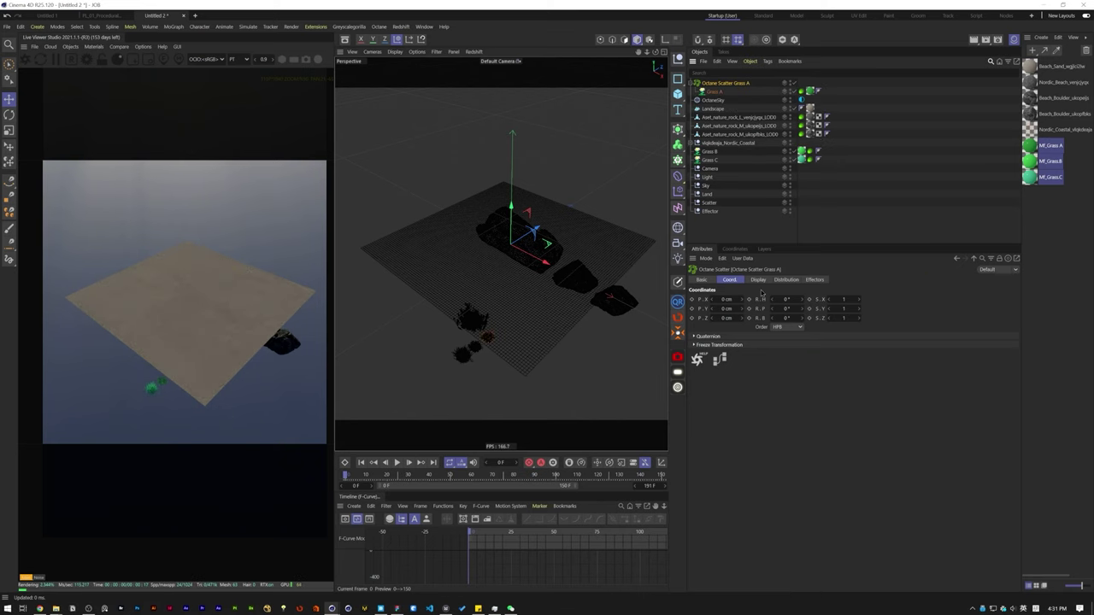
Step: Set the Grass A scatter's distribution type to Surface, using the Landscape as its surface
left_click(785, 279)
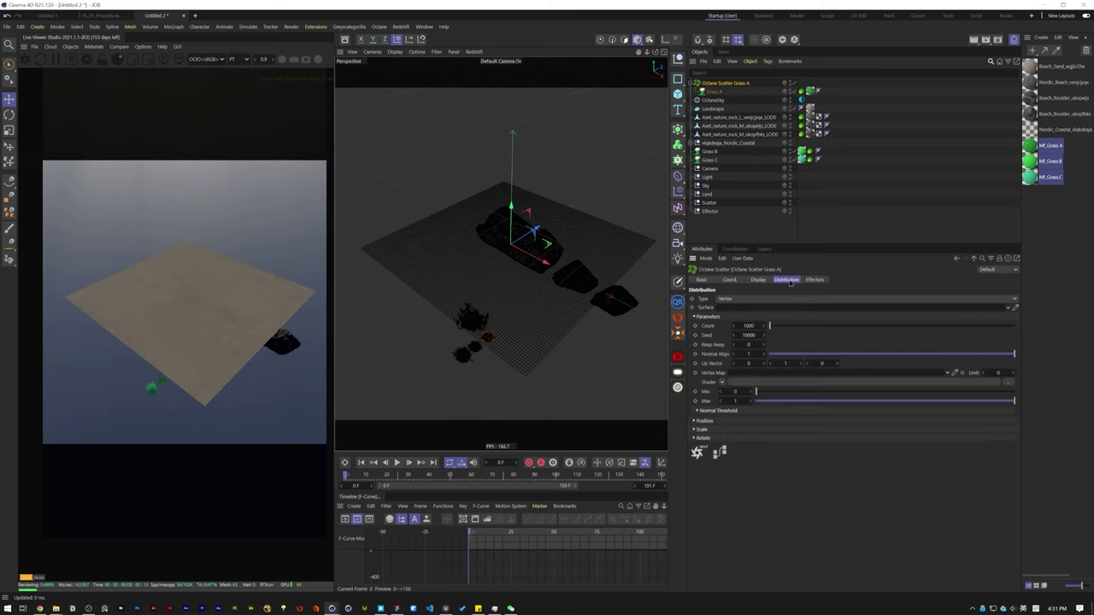
left_click(778, 233)
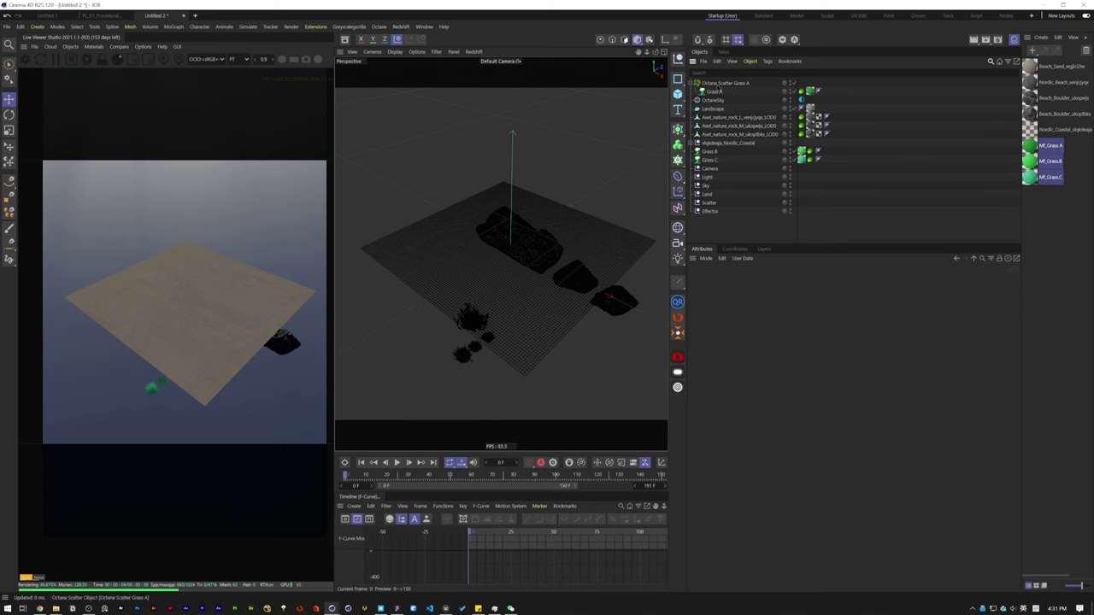
left_click(725, 85)
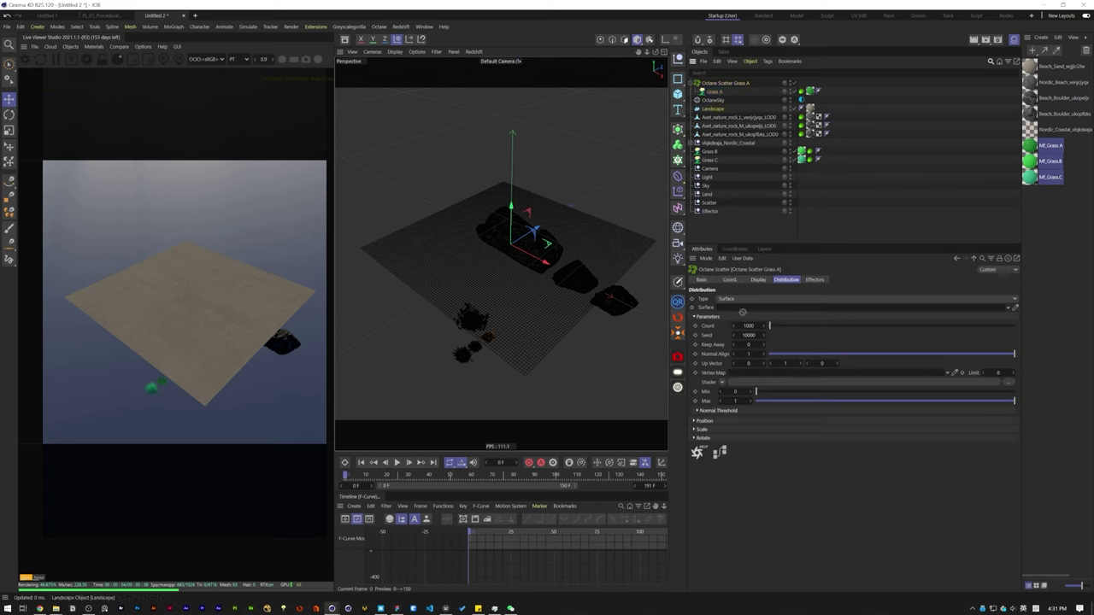
left_click_drag(742, 313, 740, 308)
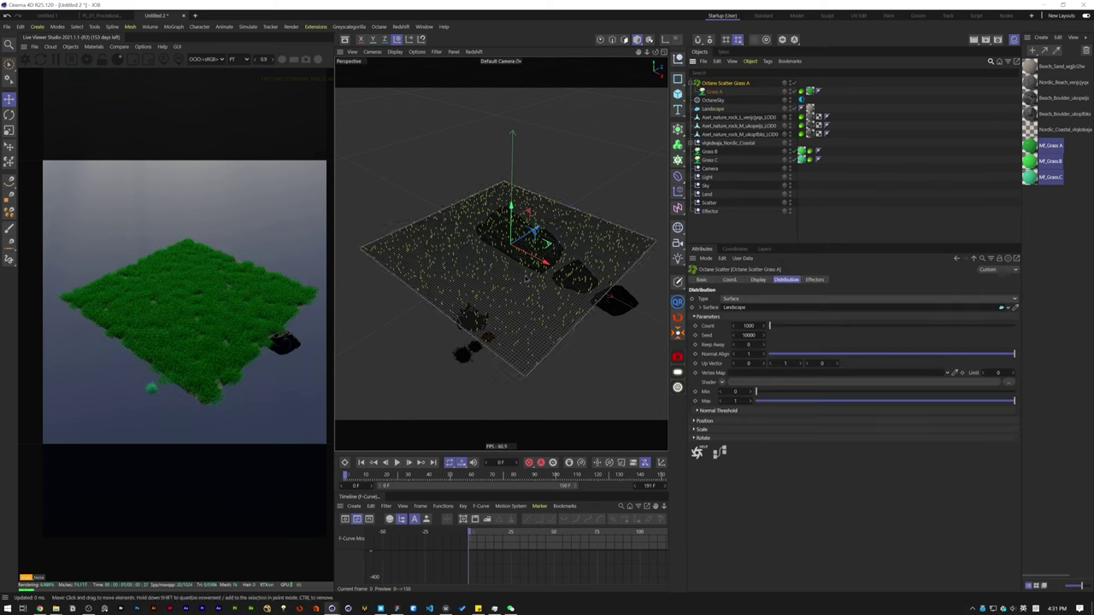
scroll(496, 282, "up", 5)
left_click_drag(452, 288, 517, 313, "alt")
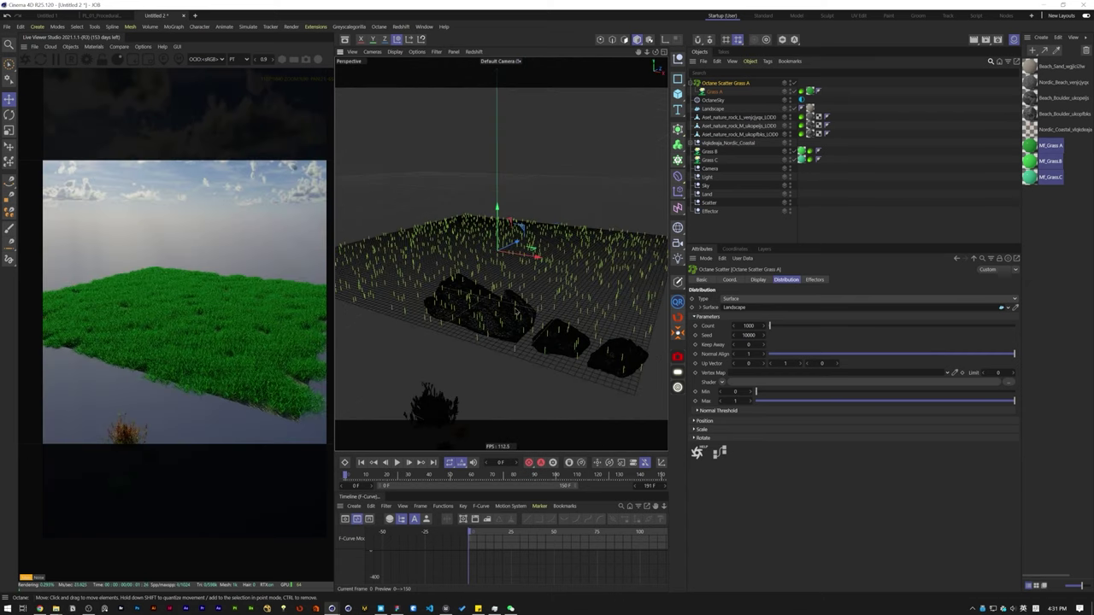
Step: Add a Shader effector to the scene and assign it to Octane Scatter Grass A
left_click(797, 233)
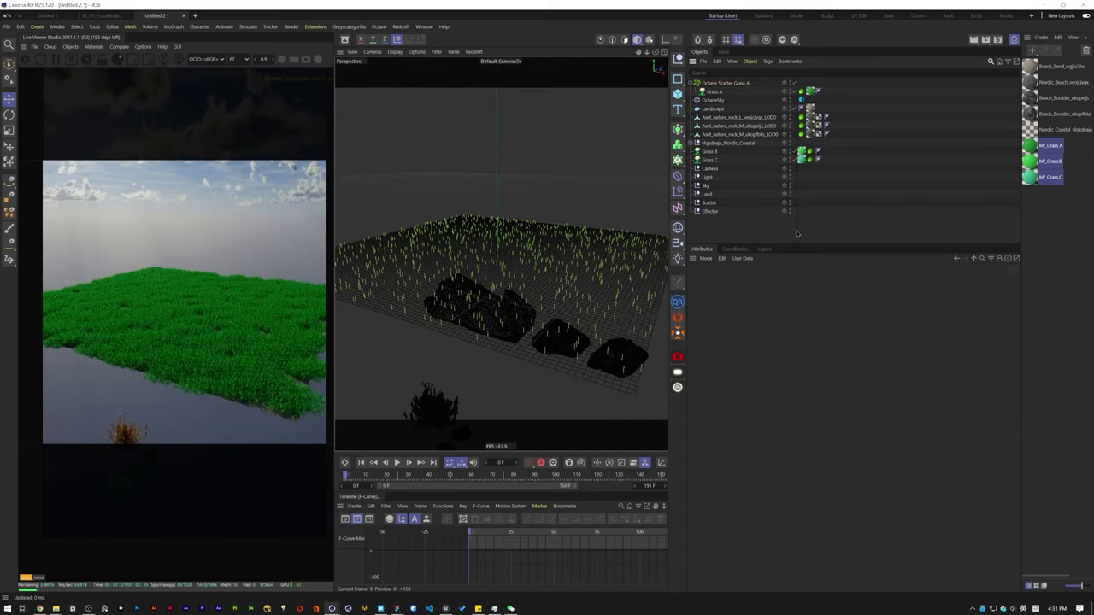
left_click_drag(803, 248, 769, 291)
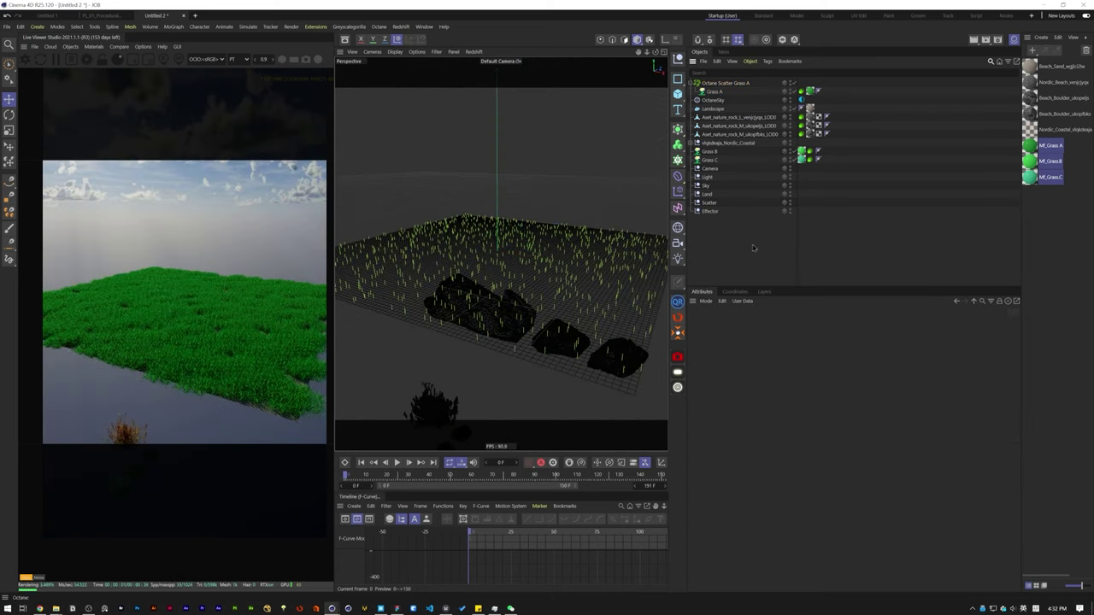
key("shift+c")
type("shader")
key("Return")
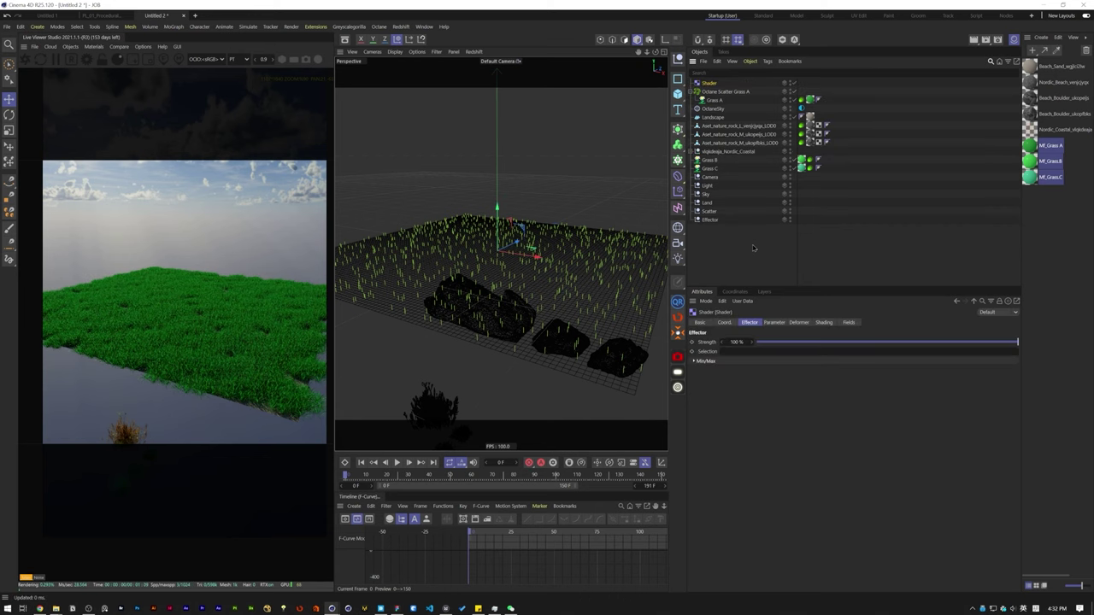
left_click(722, 93)
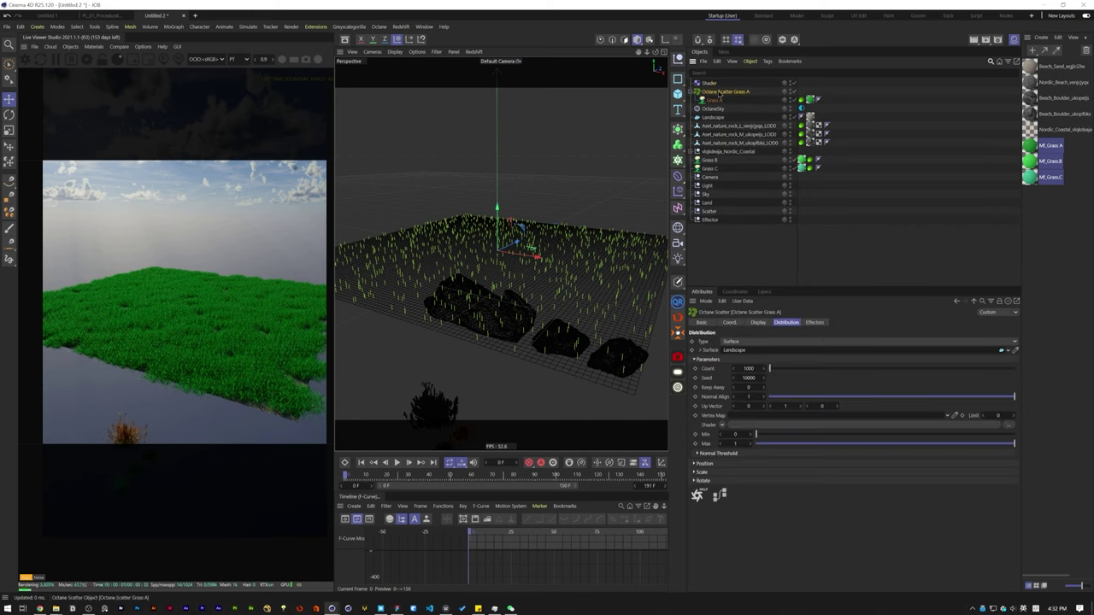
left_click(816, 323)
left_click_drag(708, 83, 789, 379)
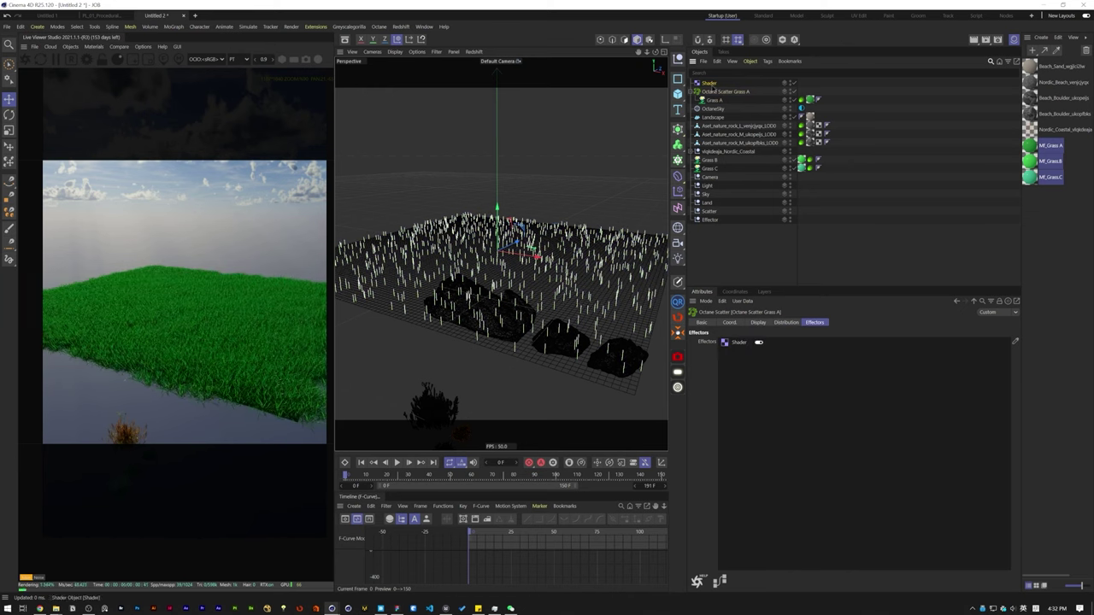
Step: Load a Noise shader into the Shader effector and set its Global Scale to 500%
left_click(711, 85)
left_click(719, 350)
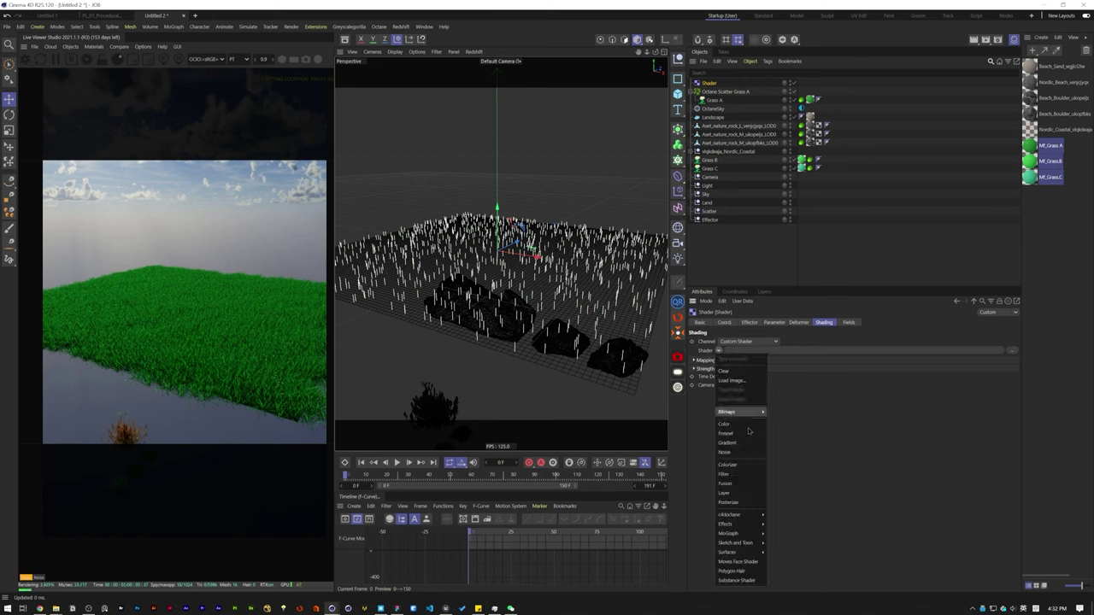
left_click(733, 452)
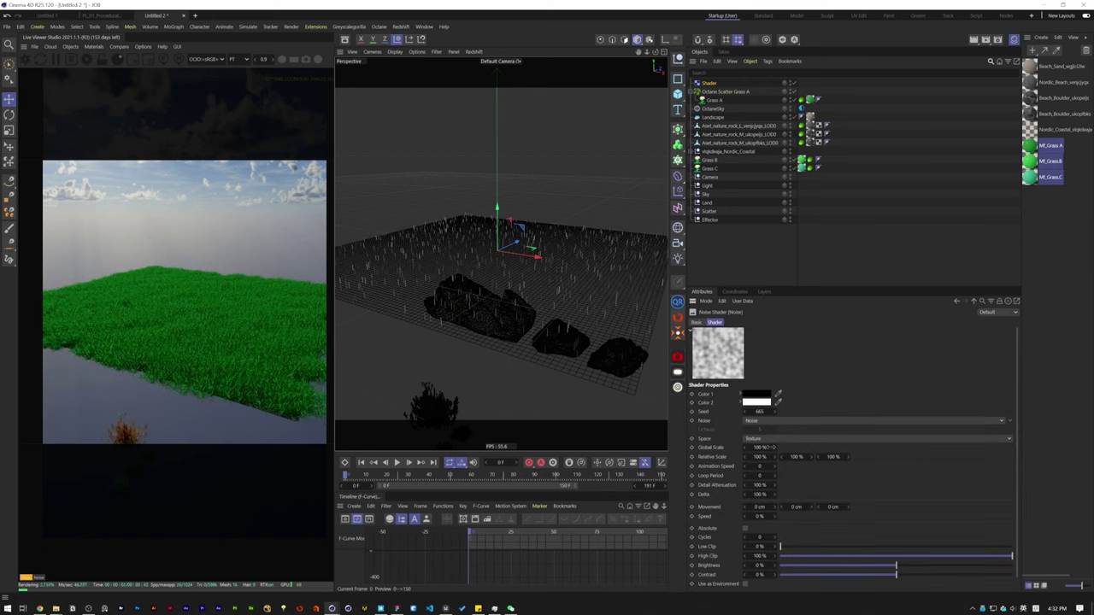
type("500")
key("Return")
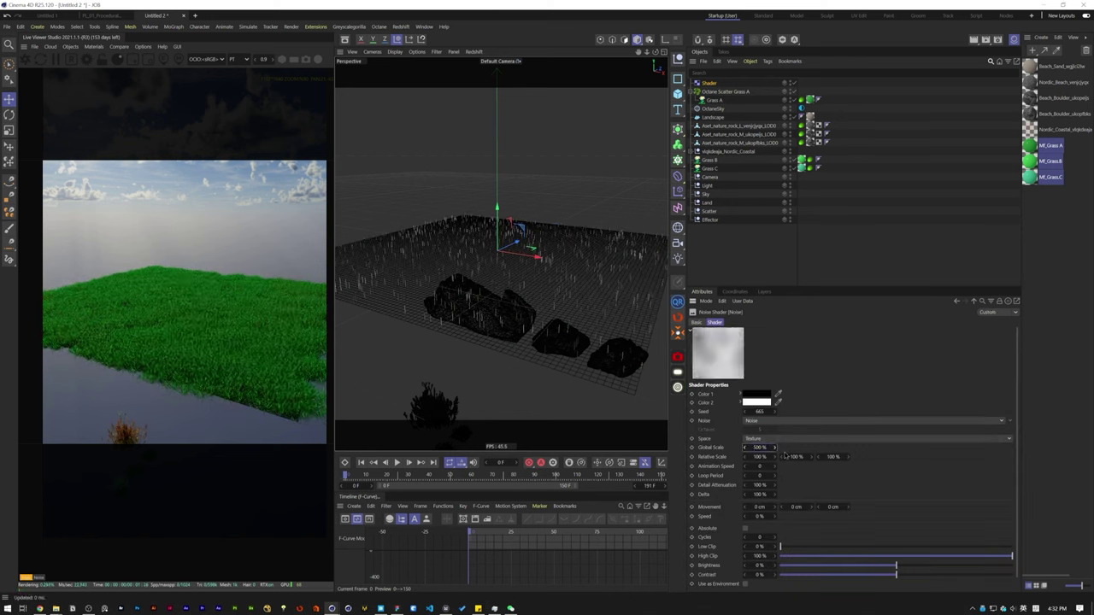
Step: Set the Shader effector's uniform Scale to -1 so the noise thins out the scattered grass
left_click(714, 84)
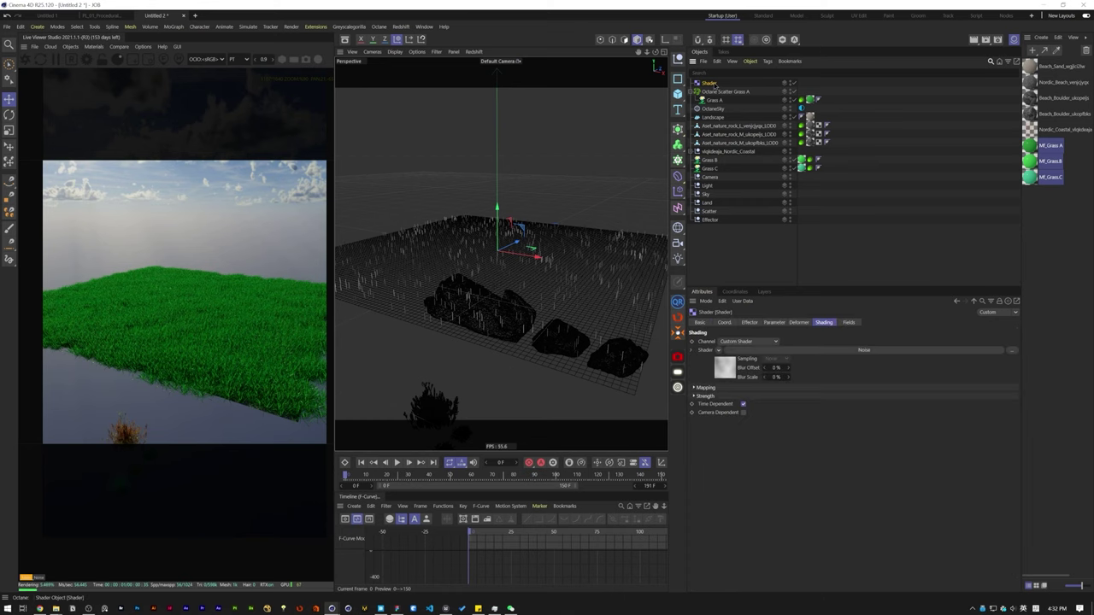
left_click(774, 322)
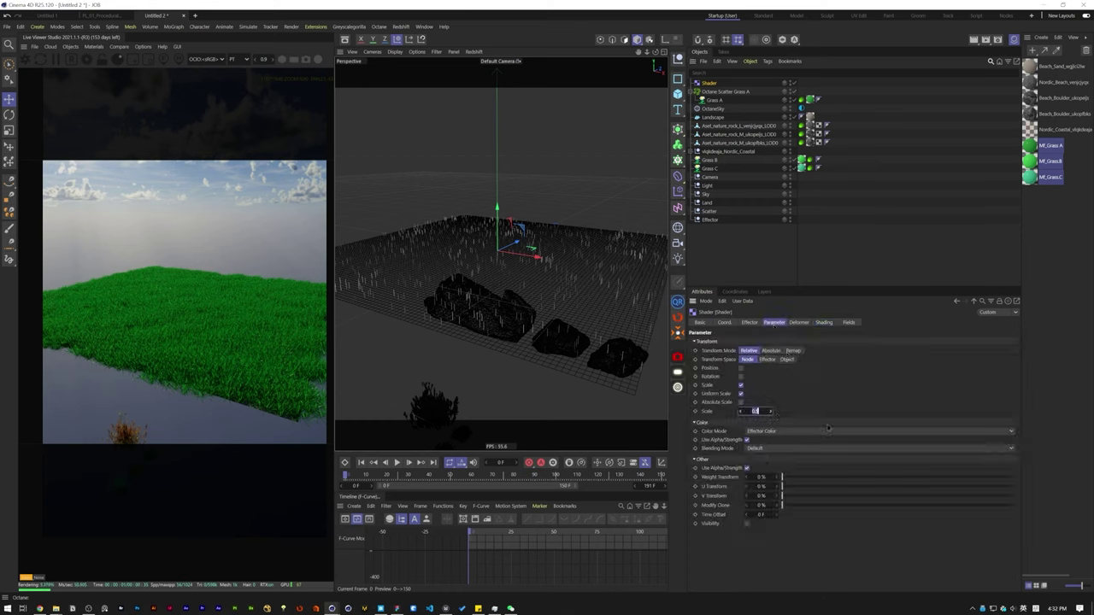
key("Return")
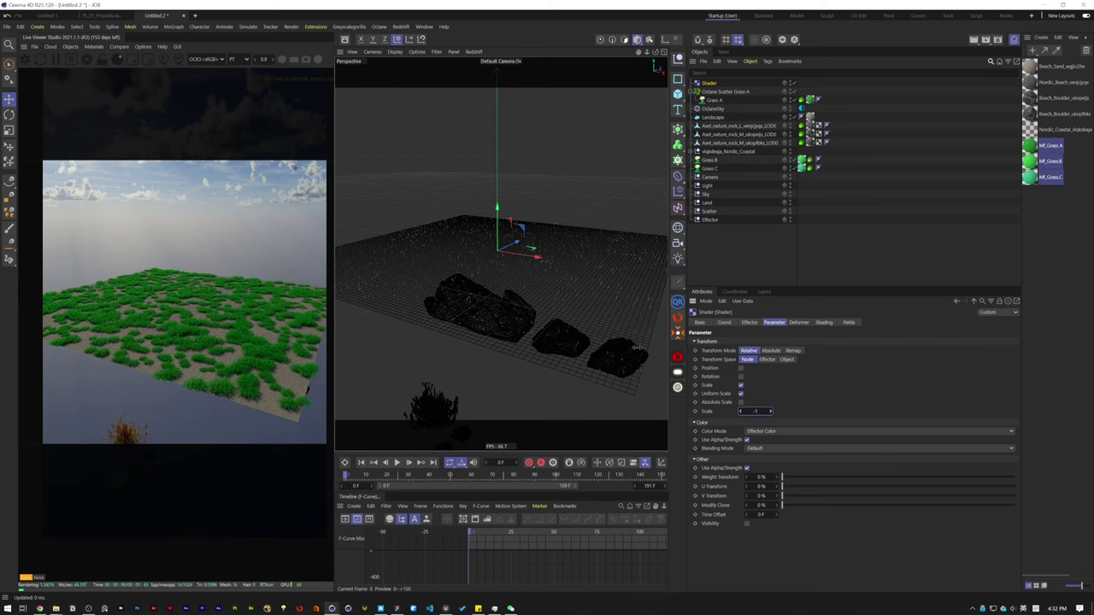
left_click_drag(559, 336, 586, 373, "alt")
Step: Change the Seed of the Noise in the Shader effector to vary where the grass patches fall
left_click(800, 323)
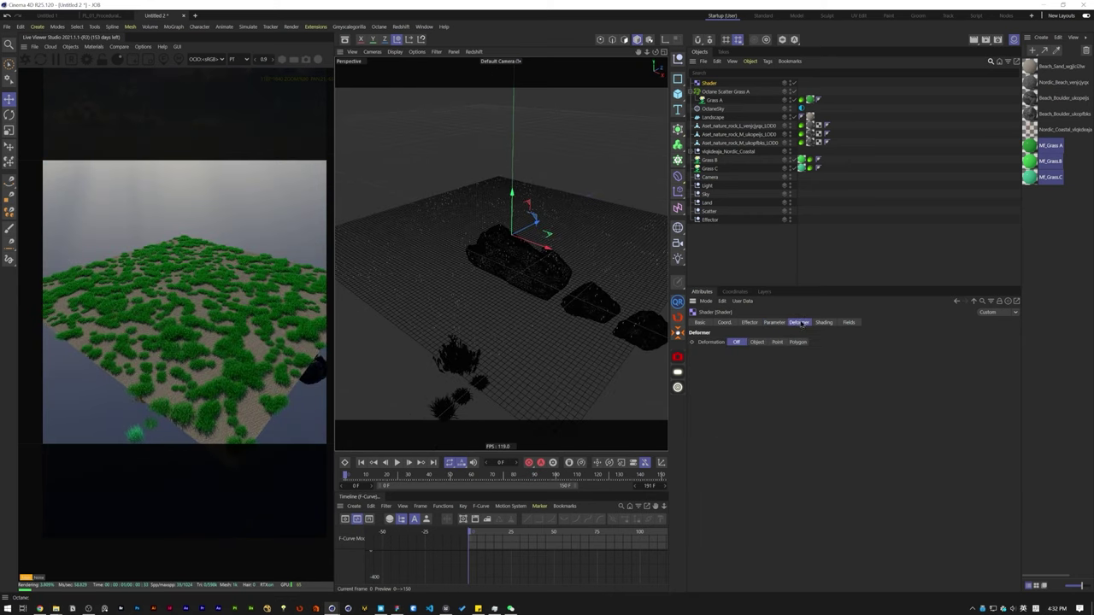
left_click(824, 323)
left_click(727, 368)
left_click(762, 412)
scroll(762, 411, "up", 2)
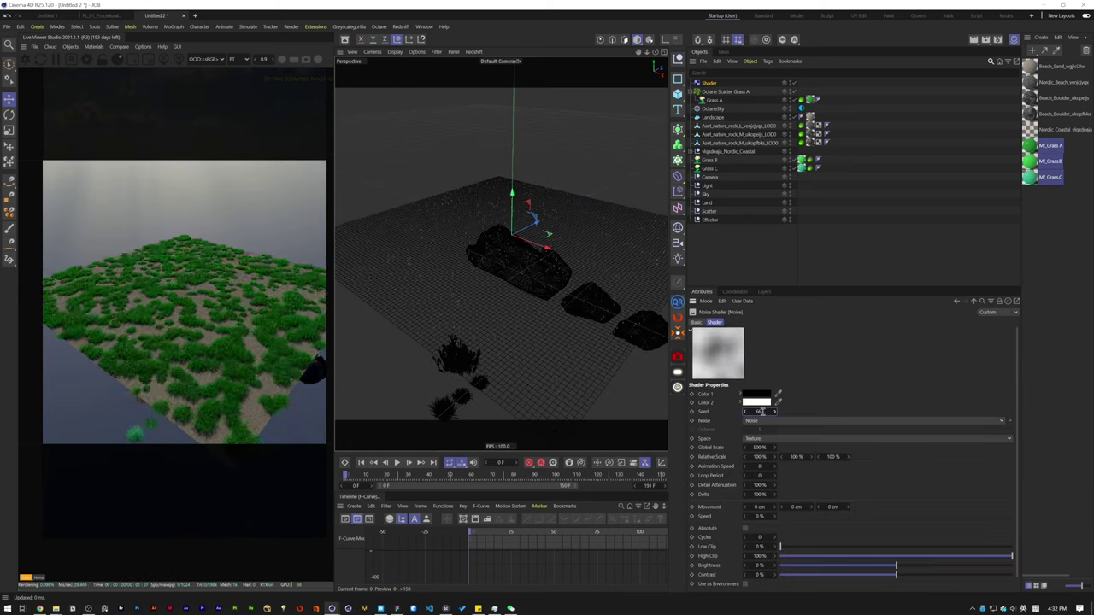
scroll(763, 412, "up", 2)
Step: Set the distribution Seed of Octane Scatter Grass A to 9989
left_click(726, 92)
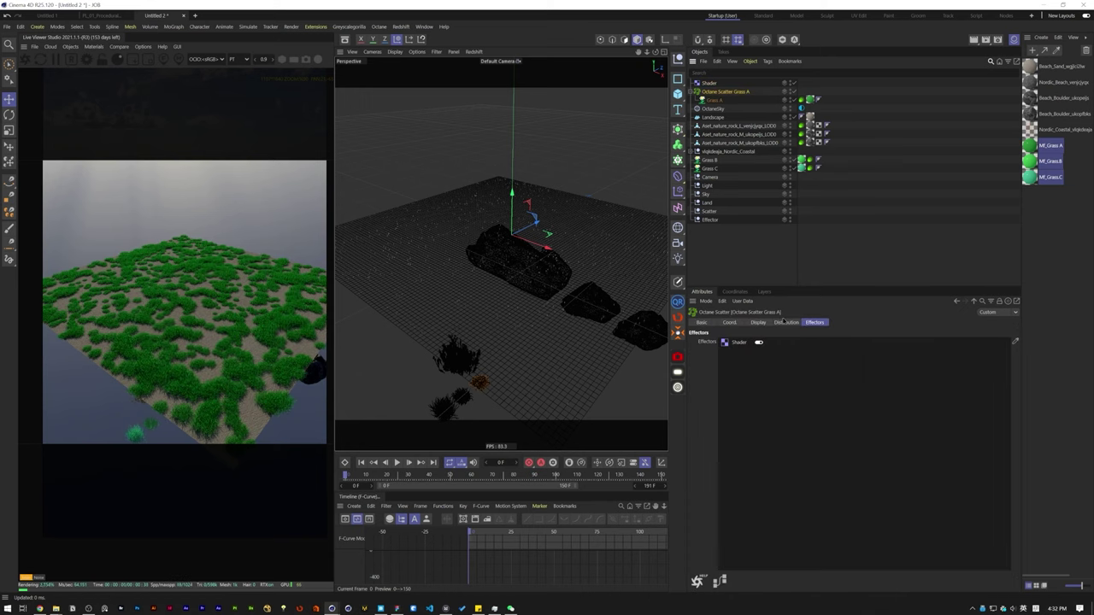
left_click(784, 322)
left_click(752, 377)
scroll(752, 378, "up", 1)
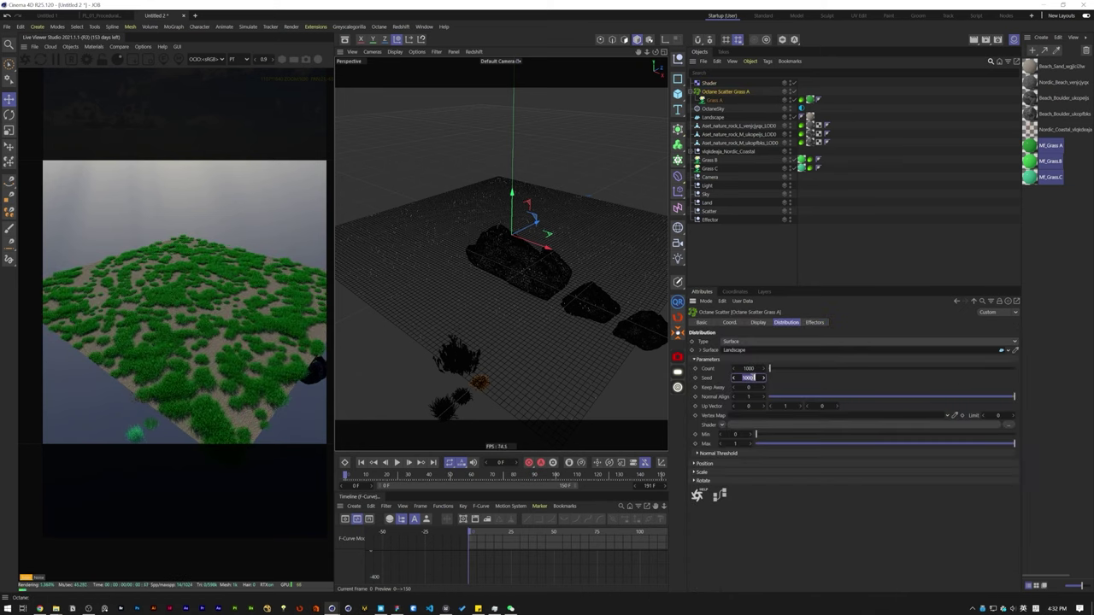
scroll(754, 378, "down", 11)
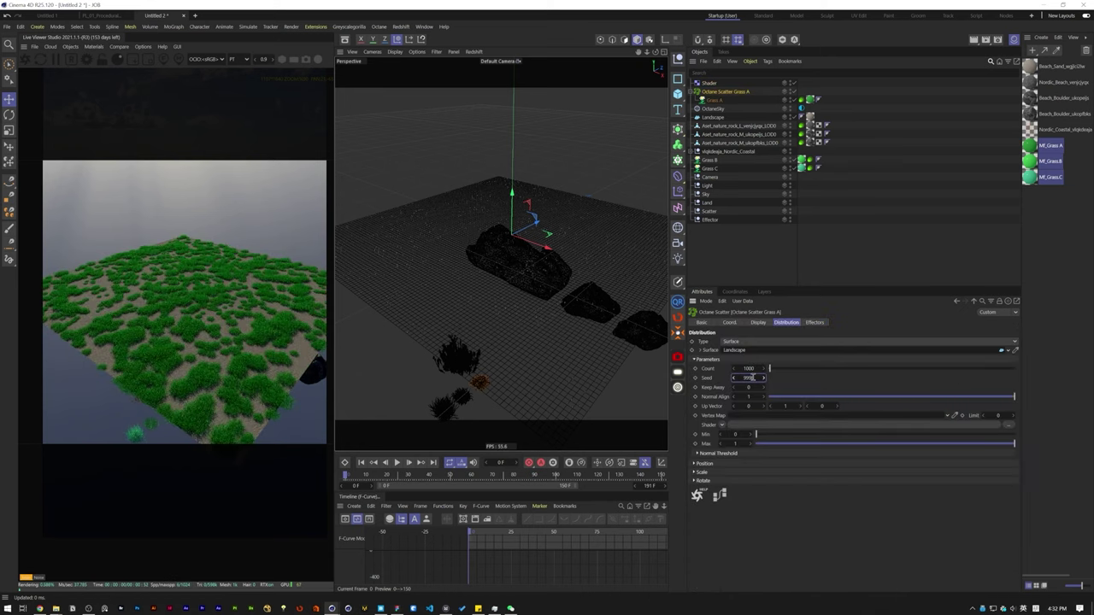
left_click(761, 254)
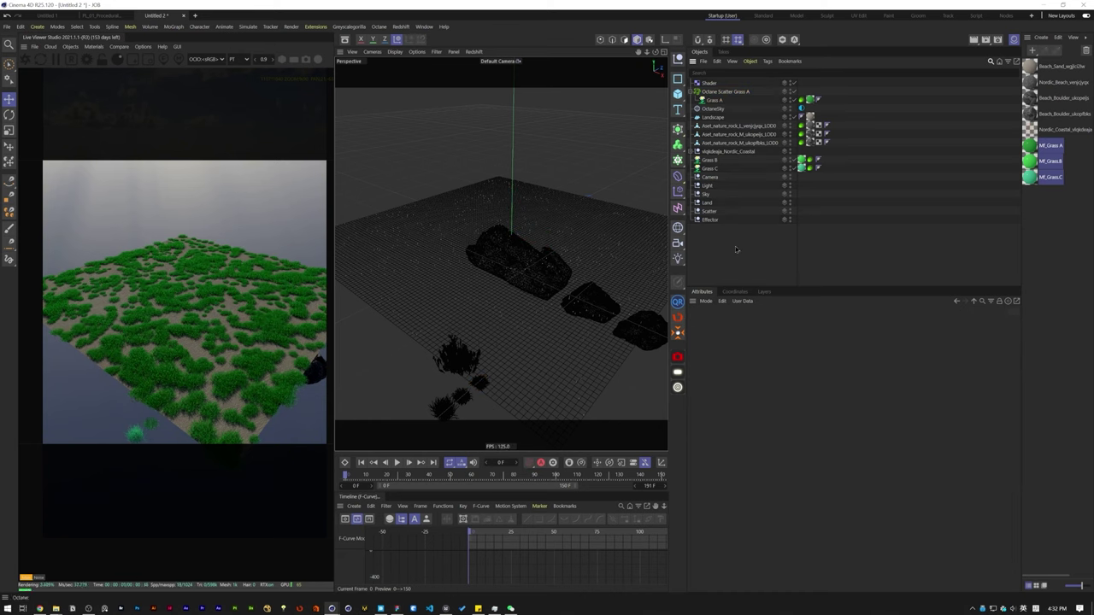
Step: Add a Random effector to the scene and turn off its Position transform
key("shift+c")
type("random")
key("Return")
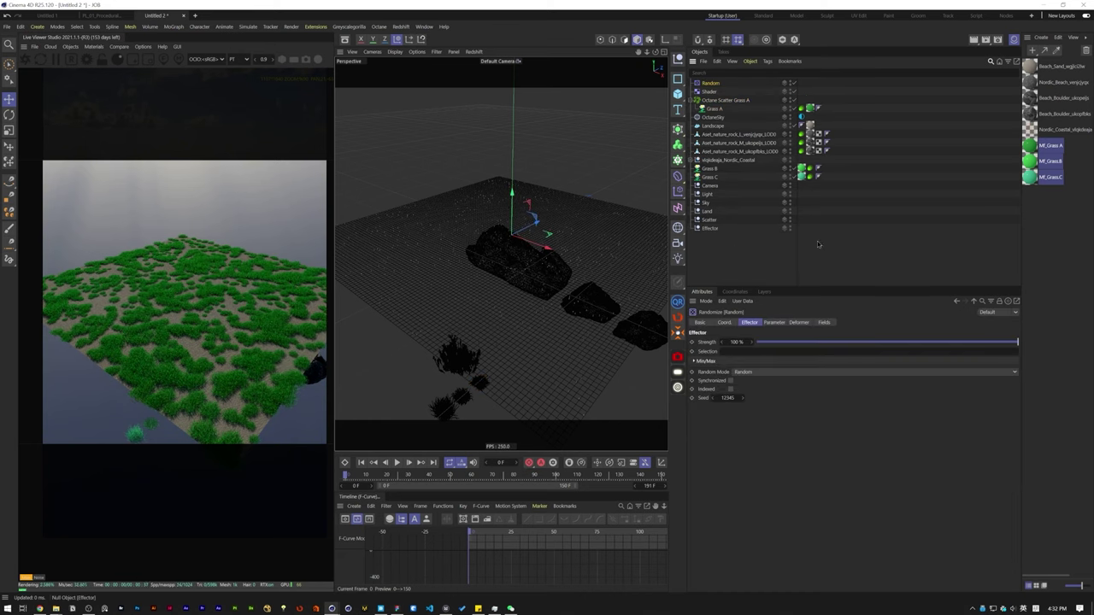
left_click(774, 323)
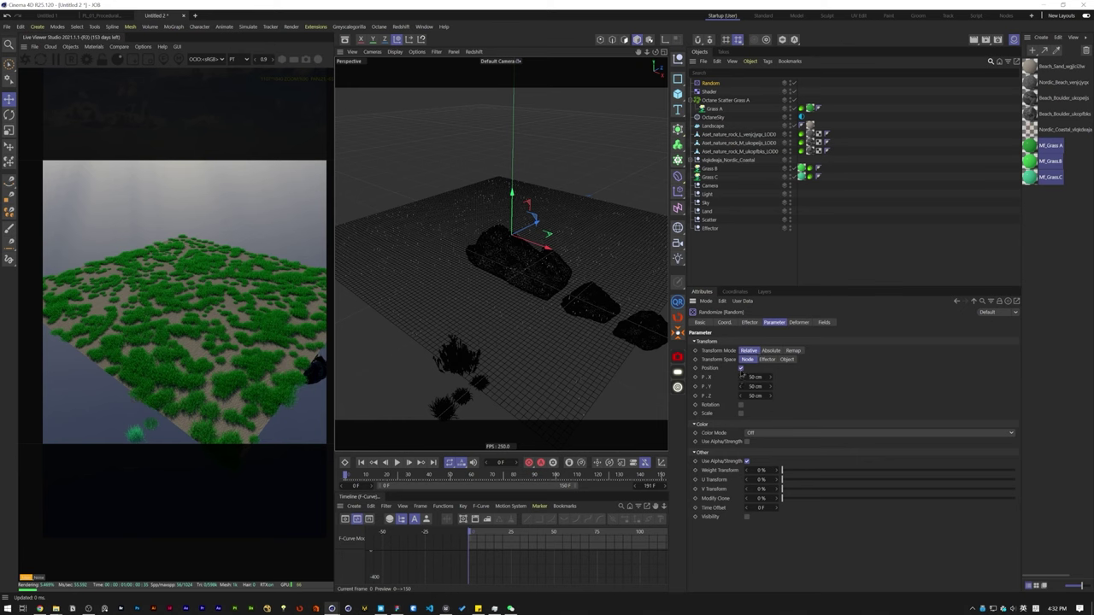
left_click(741, 368)
Step: Enable Rotation with a 444° heading and a uniform Scale of 0.1 on the Random effector
left_click(741, 377)
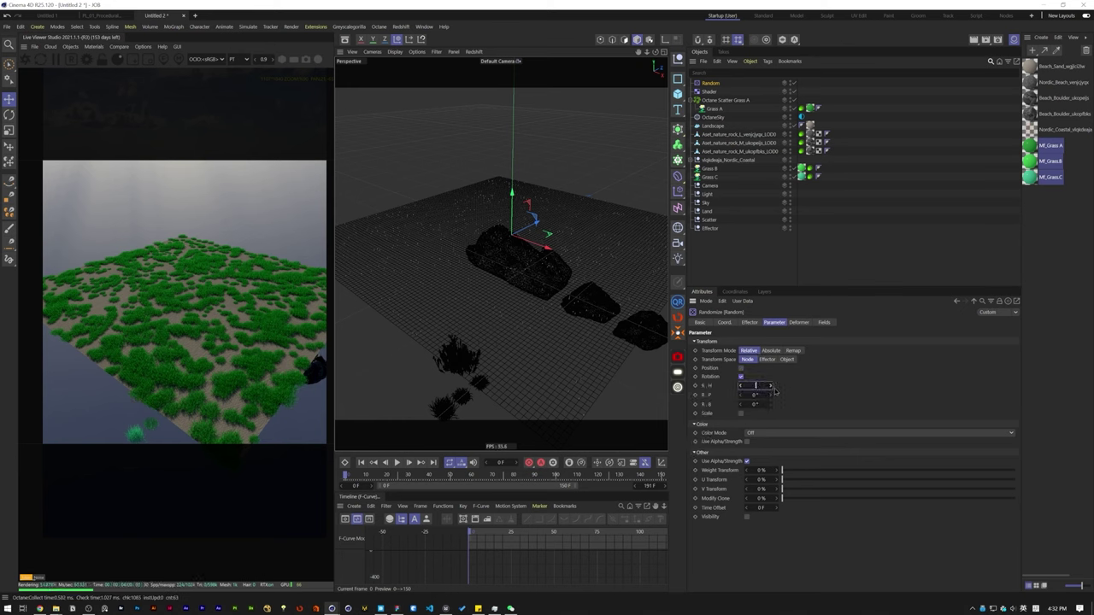
type("444")
key("Return")
left_click(741, 414)
left_click(741, 422)
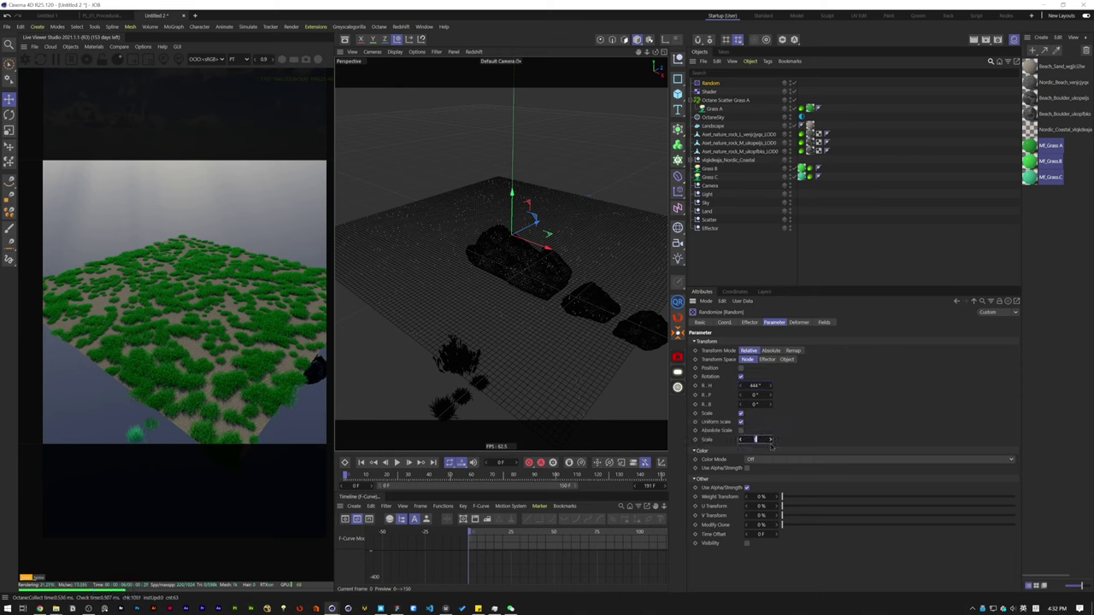
type("0.1")
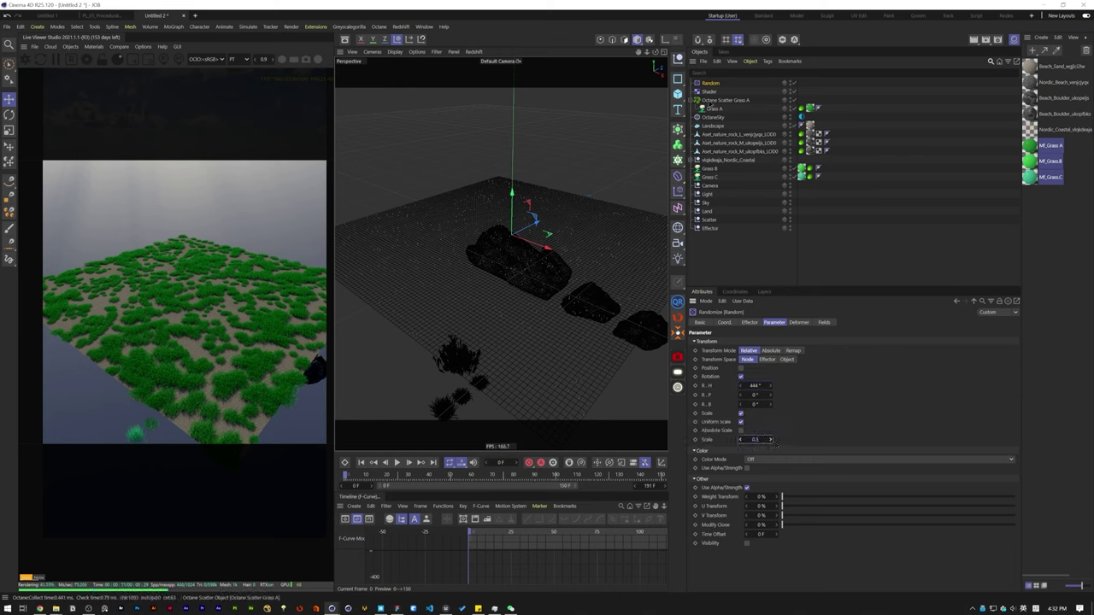
Step: Assign the Random effector to Octane Scatter Grass A alongside the Shader effector
left_click(724, 100)
left_click(816, 322)
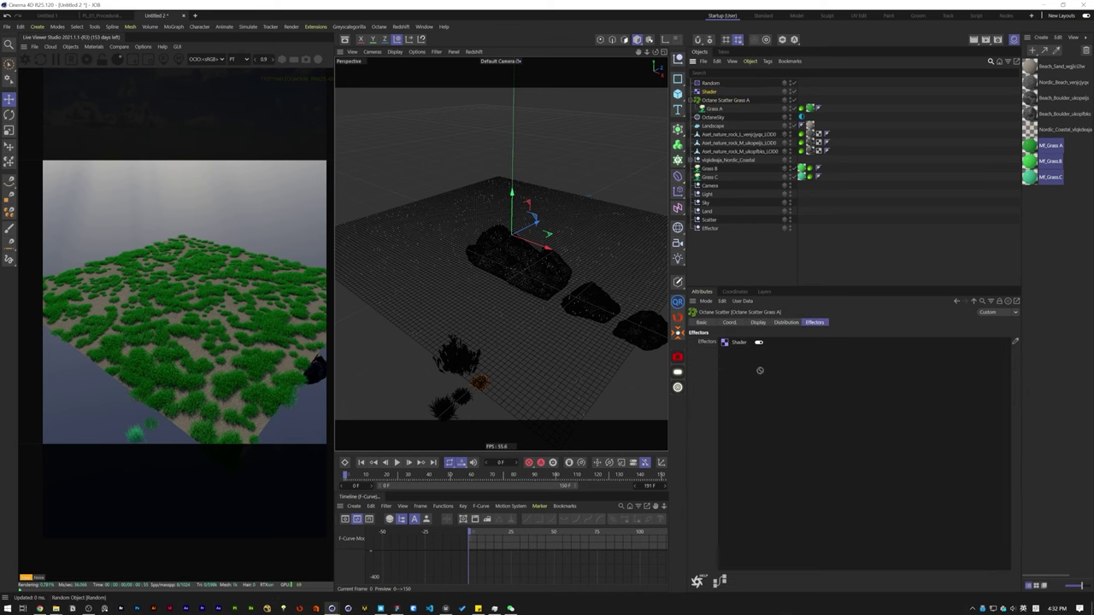
left_click_drag(710, 83, 782, 393)
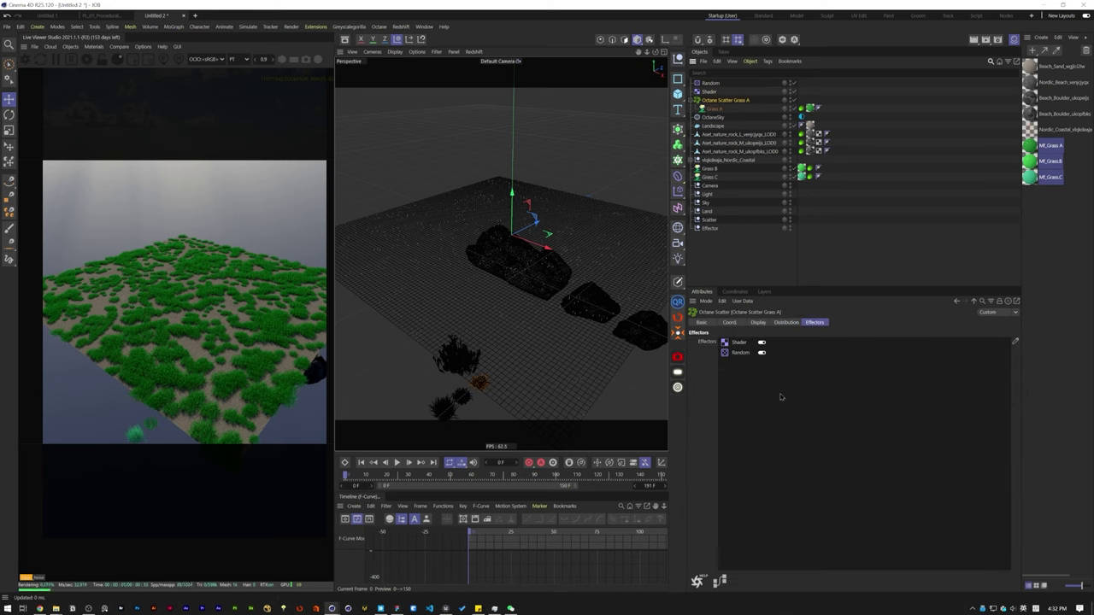
left_click(752, 241)
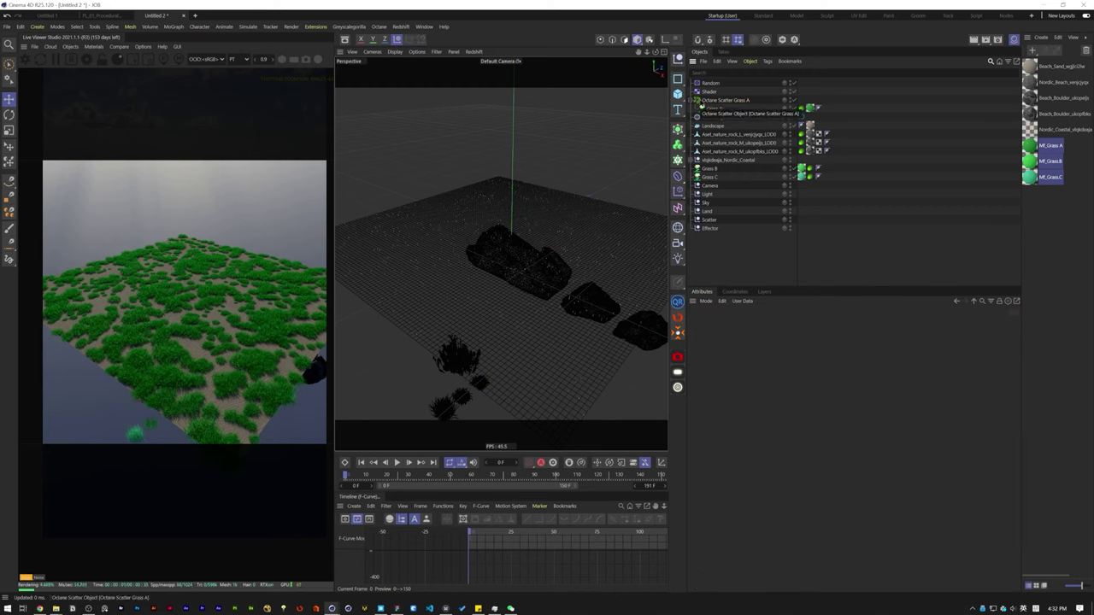
Step: Rename the Shader effector as "Shader Grass A"
left_click(713, 90)
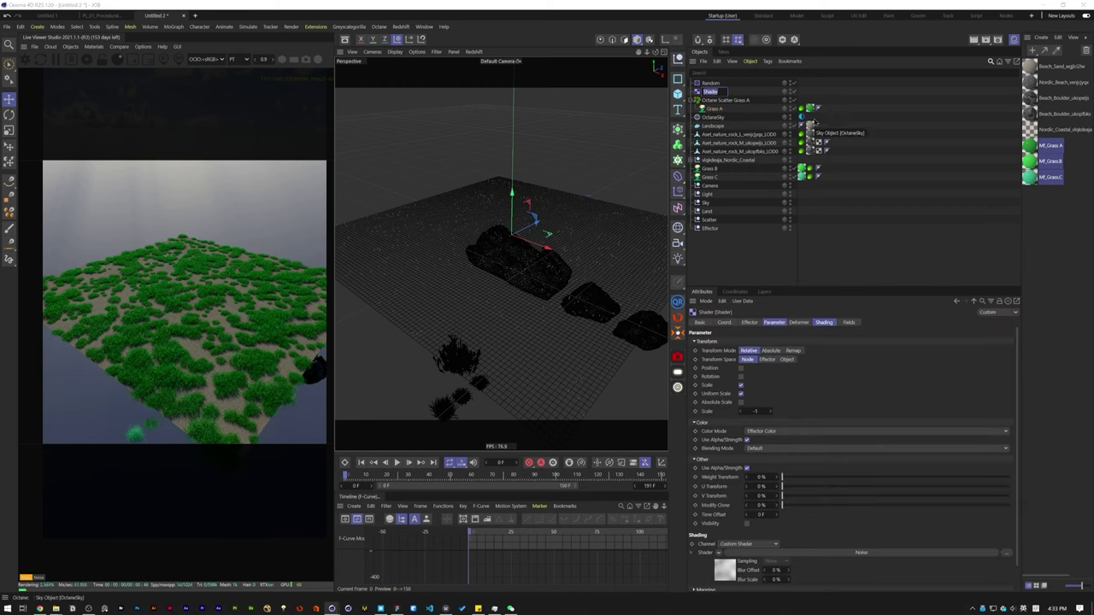
type("Grass A")
key("Return")
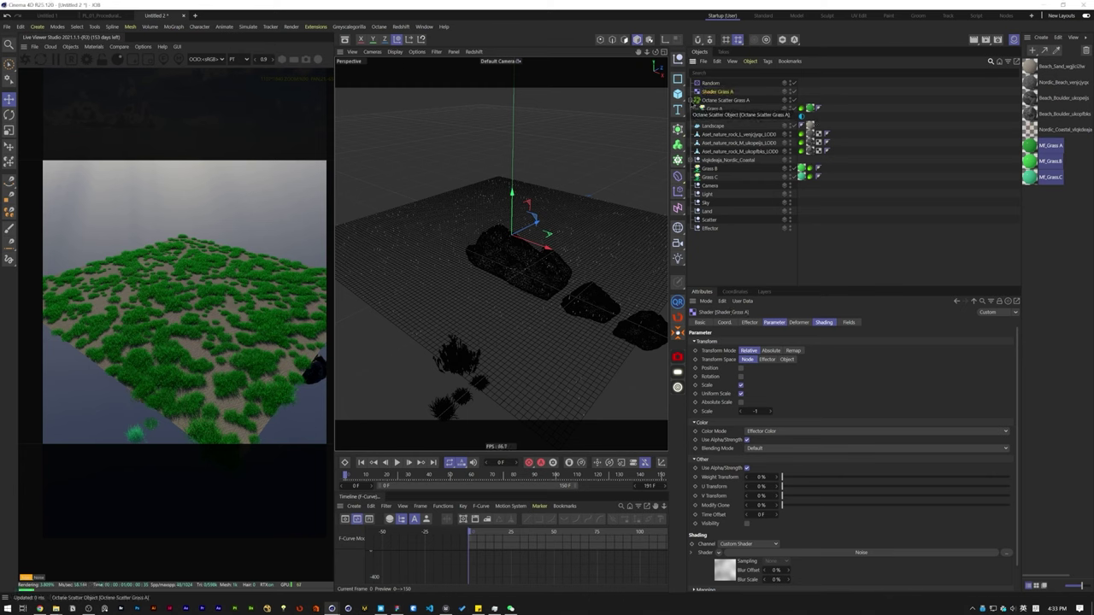
Step: Move Octane Scatter Grass A into the Scatter null and the Random and Shader Grass A effectors into the Effector null
left_click_drag(715, 109, 720, 101)
left_click_drag(720, 213, 719, 212)
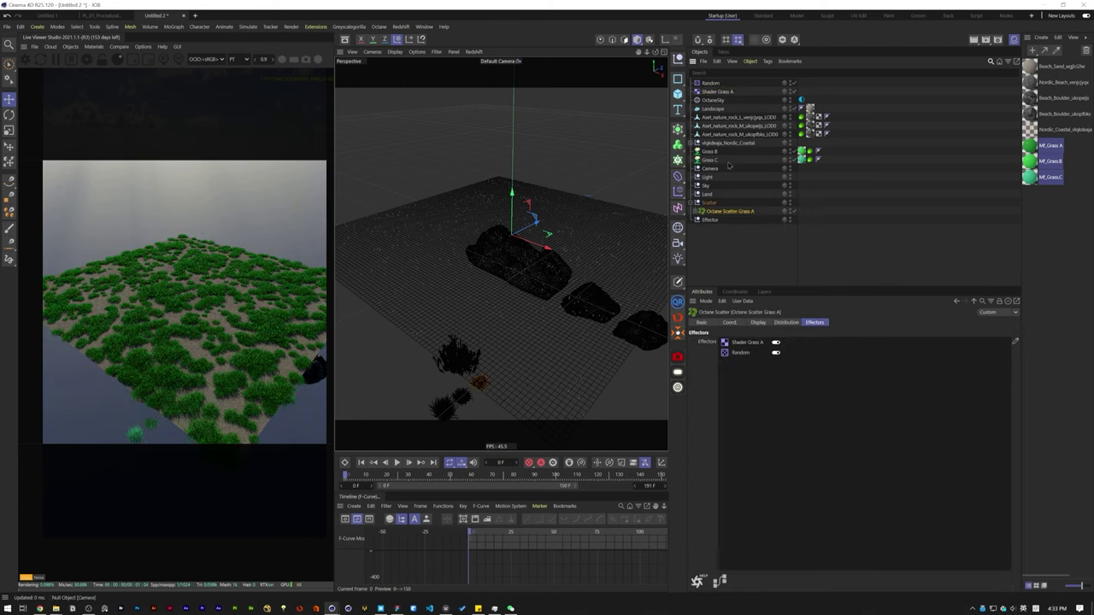
left_click_drag(719, 92, 726, 211)
left_click(751, 253)
Step: Duplicate Octane Scatter Grass A twice without its grass and rename one copy "Octane Scatter Grass B"
left_click(728, 193)
key("shift+g")
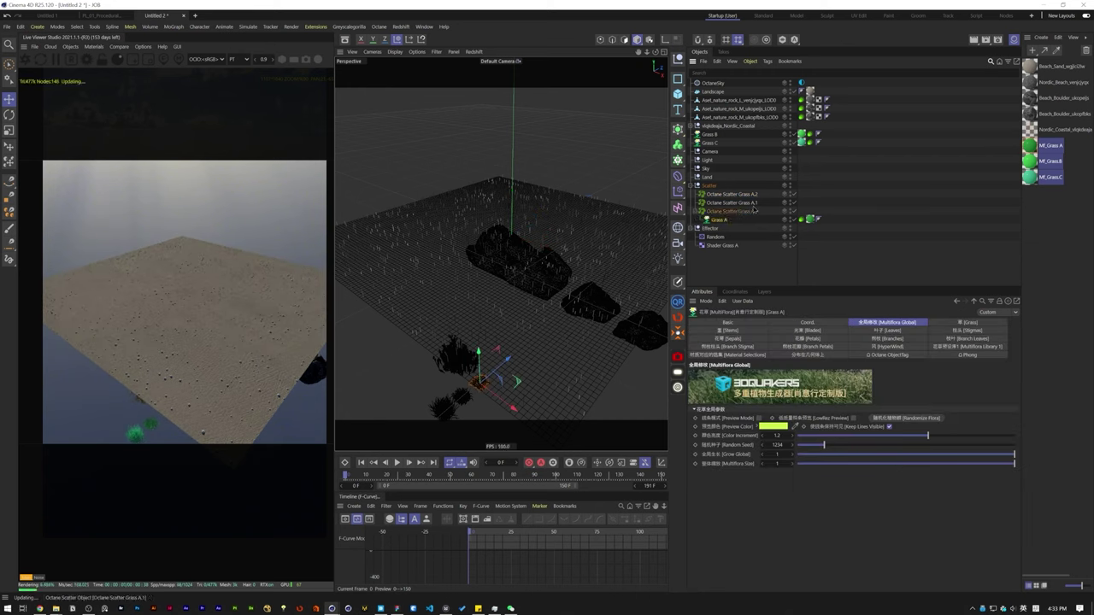
double_click(756, 203)
key("BackSpace")
key("BackSpace")
key("BackSpace")
type("B")
key("Return")
Step: Rename the other scatter copy "Octane Scatter Grass C" and nest Grass B and Grass C inside their matching scatters
double_click(756, 194)
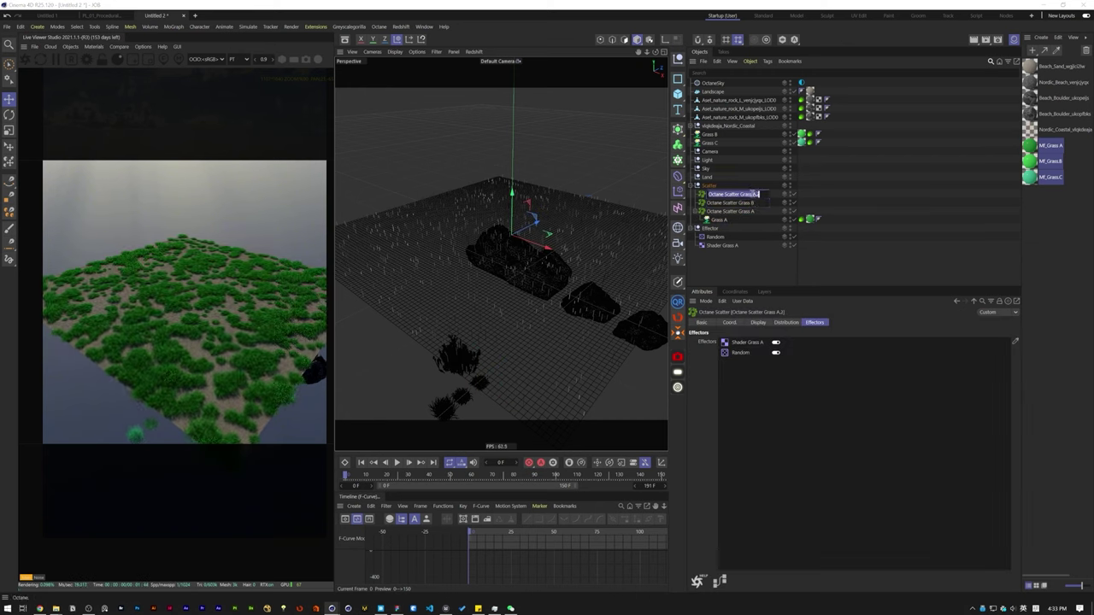
type("C")
key("Return")
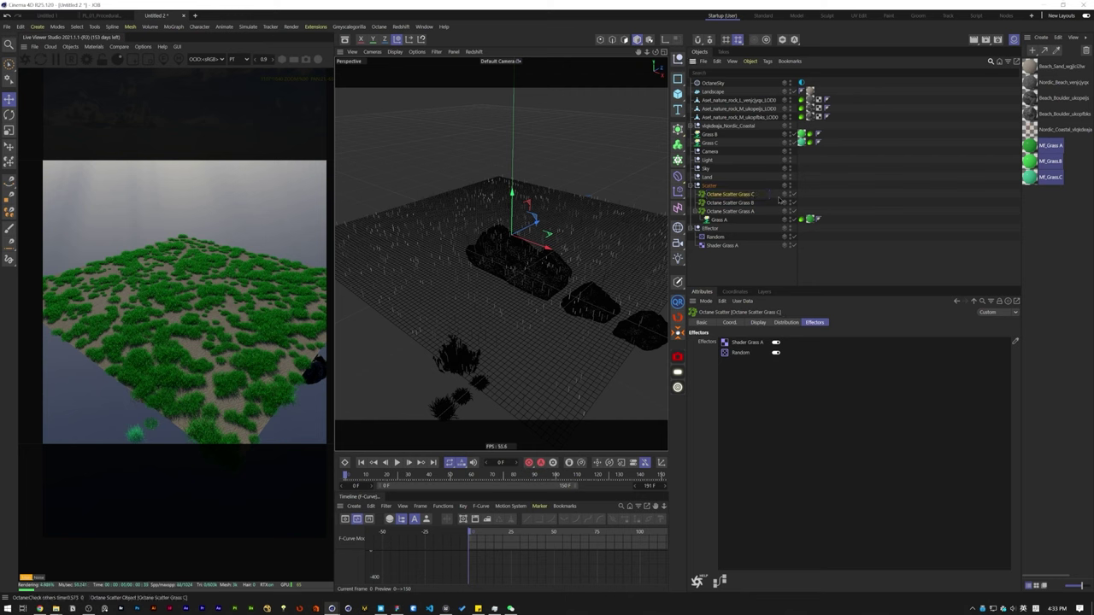
left_click_drag(709, 135, 727, 187)
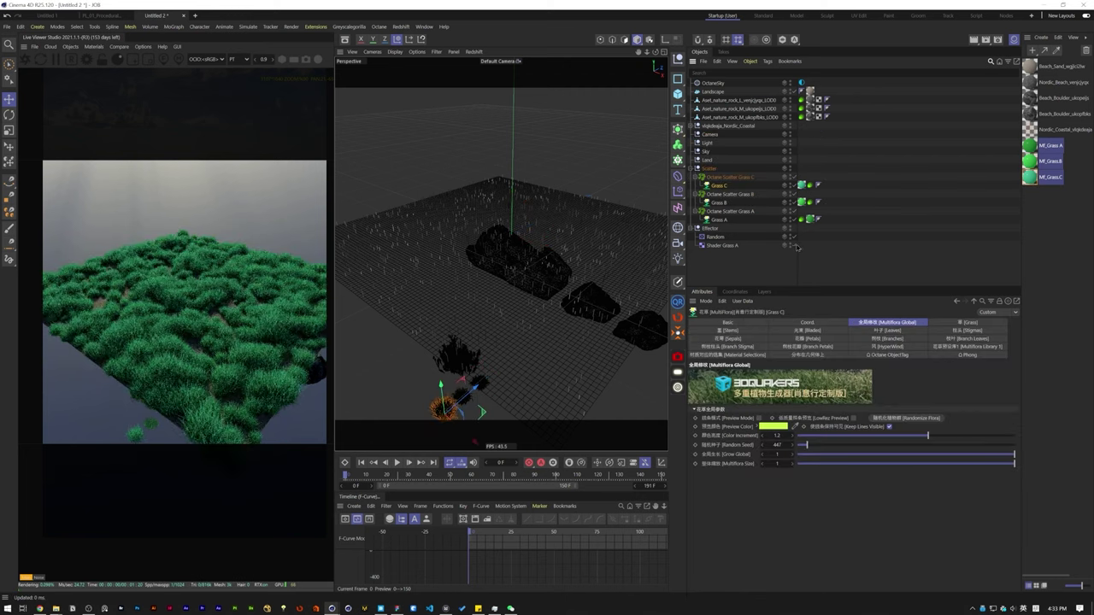
left_click(750, 264)
Step: Duplicate Shader Grass A twice and rename the copies "Shader Grass B" and "Shader Grass C"
left_click_drag(729, 246, 735, 242, "ctrl")
double_click(740, 254)
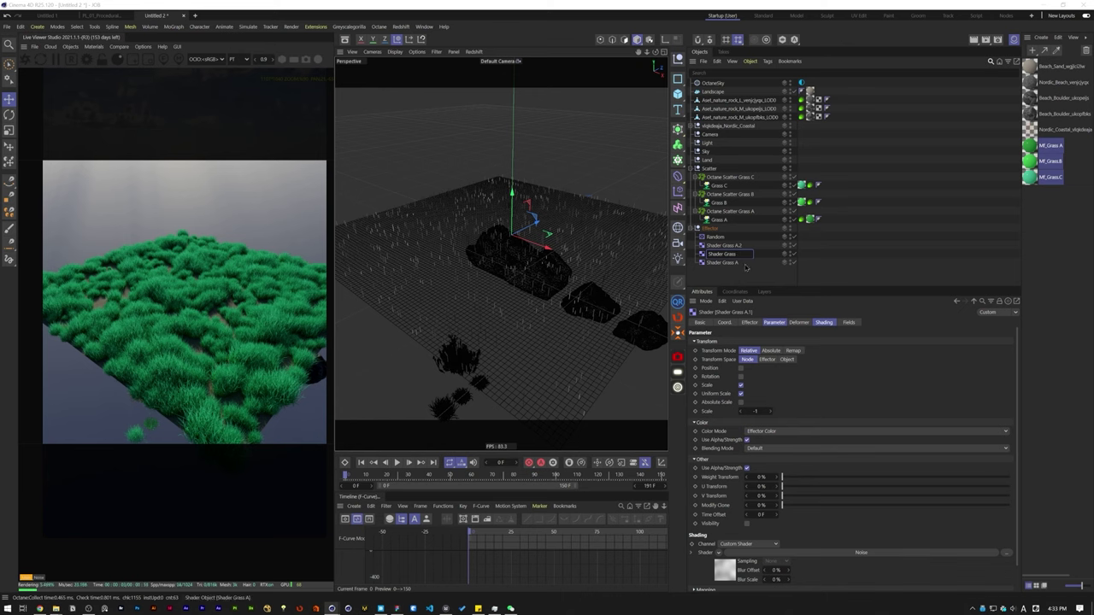
type("B")
key("Return")
double_click(740, 245)
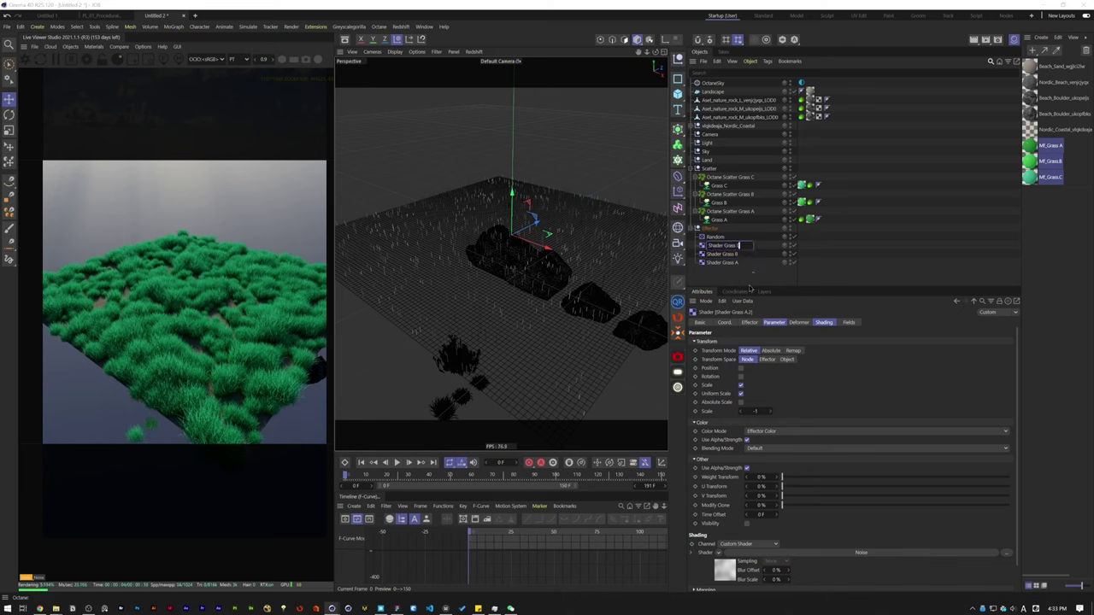
key("Return")
Step: Replace Shader Grass A with Shader Grass B in the Grass B scatter's effectors and with Shader Grass C in the Grass C scatter's
left_click(729, 194)
left_click(814, 322)
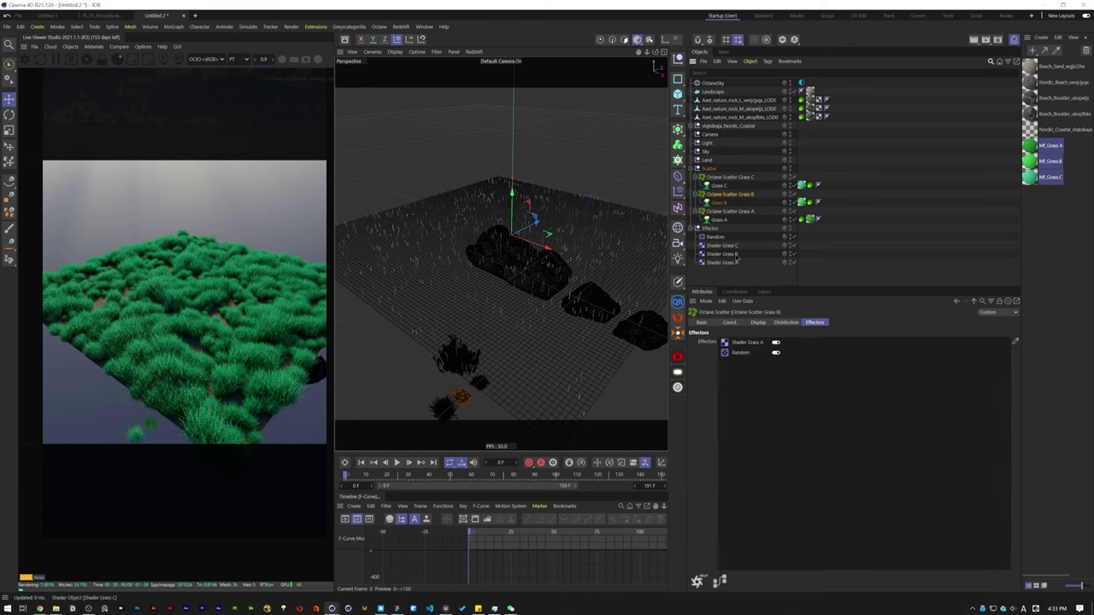
left_click_drag(751, 357, 750, 349)
left_click(733, 177)
left_click_drag(755, 348, 757, 348)
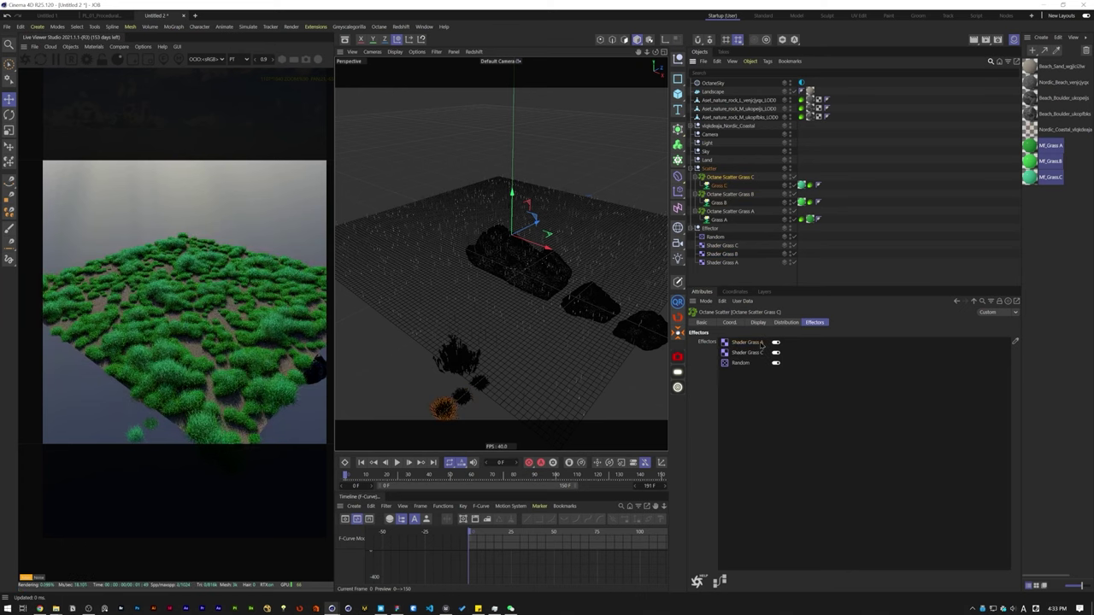
left_click(759, 344)
key("Delete")
Step: Raise the Noise Seed of Shader Grass B to give Grass B its own pattern
left_click(728, 255)
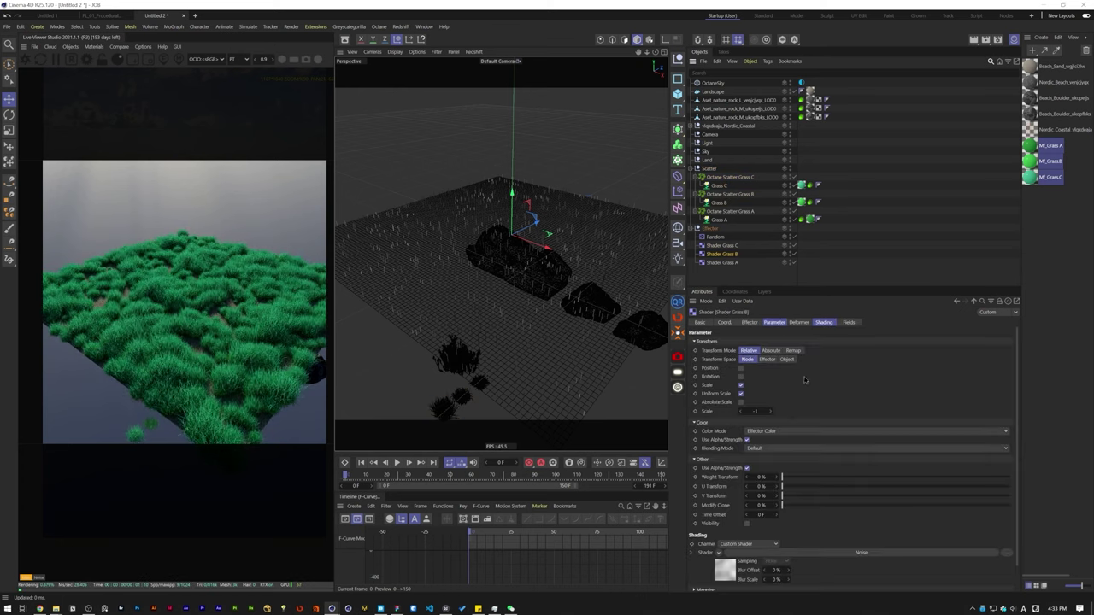
left_click(826, 325)
left_click(726, 375)
scroll(764, 412, "up", 7)
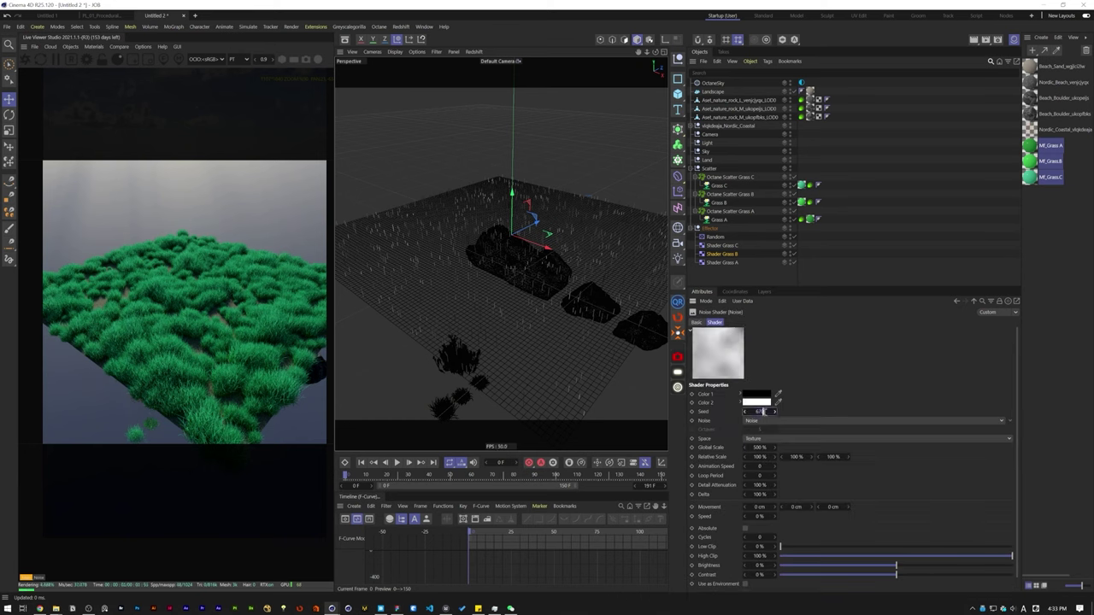
Step: Set the Noise Seed of Shader Grass C to 673
left_click(735, 247)
left_click(725, 370)
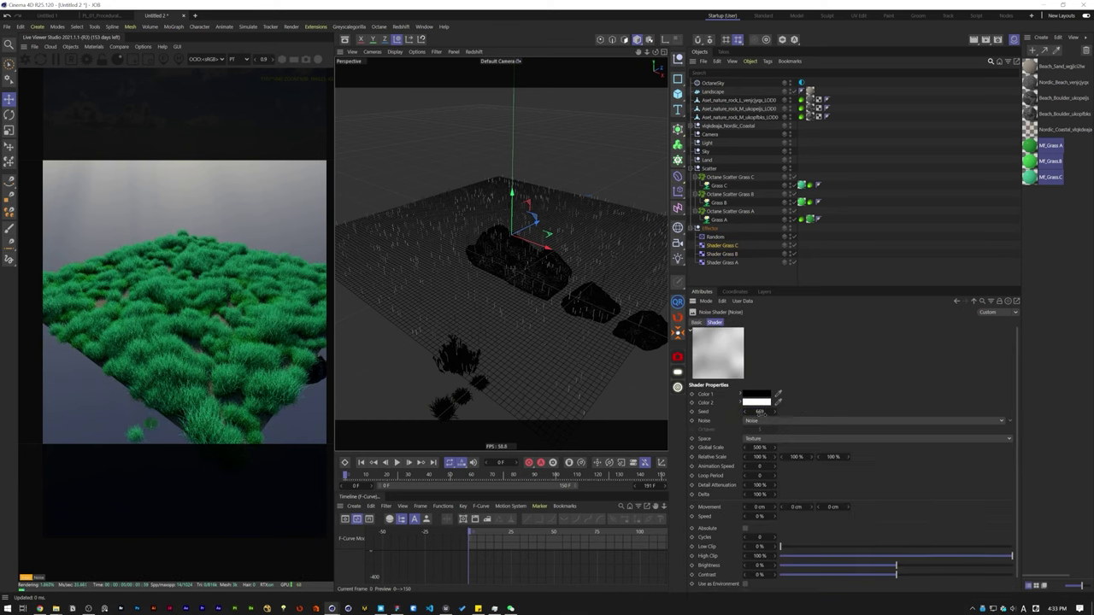
left_click(760, 412)
scroll(761, 412, "up", 6)
scroll(502, 253, "down", 3)
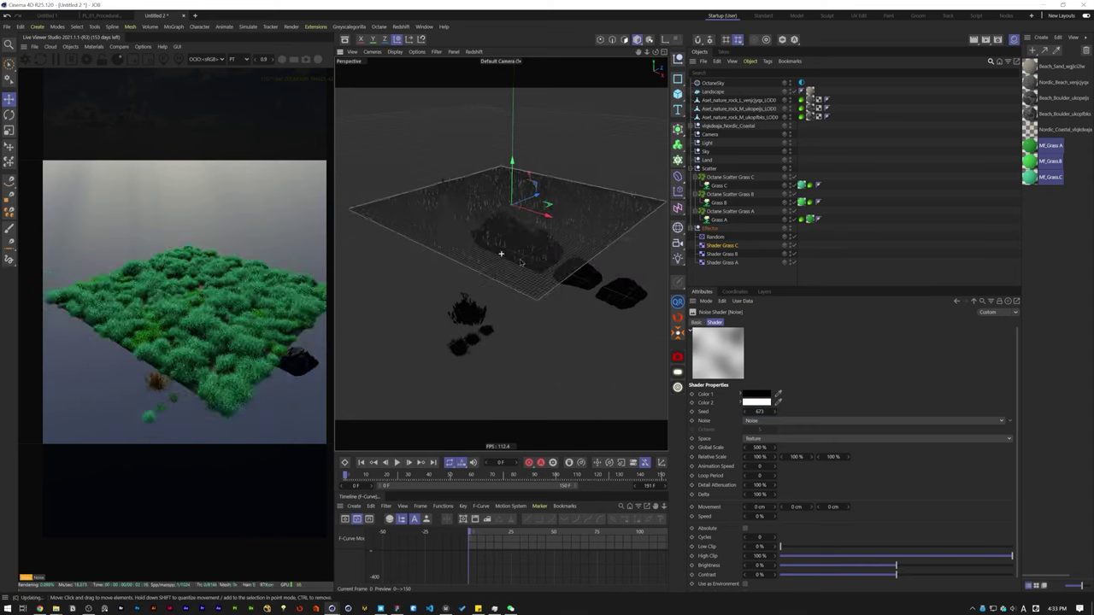
mouse_move(503, 253)
left_mouse_down("alt")
mouse_move(502, 230)
mouse_move(513, 253)
left_mouse_up("alt")
Step: Collapse the scatter hierarchies and disable Octane Scatter Grass B and Octane Scatter Grass C
left_click(821, 252)
left_click(696, 194)
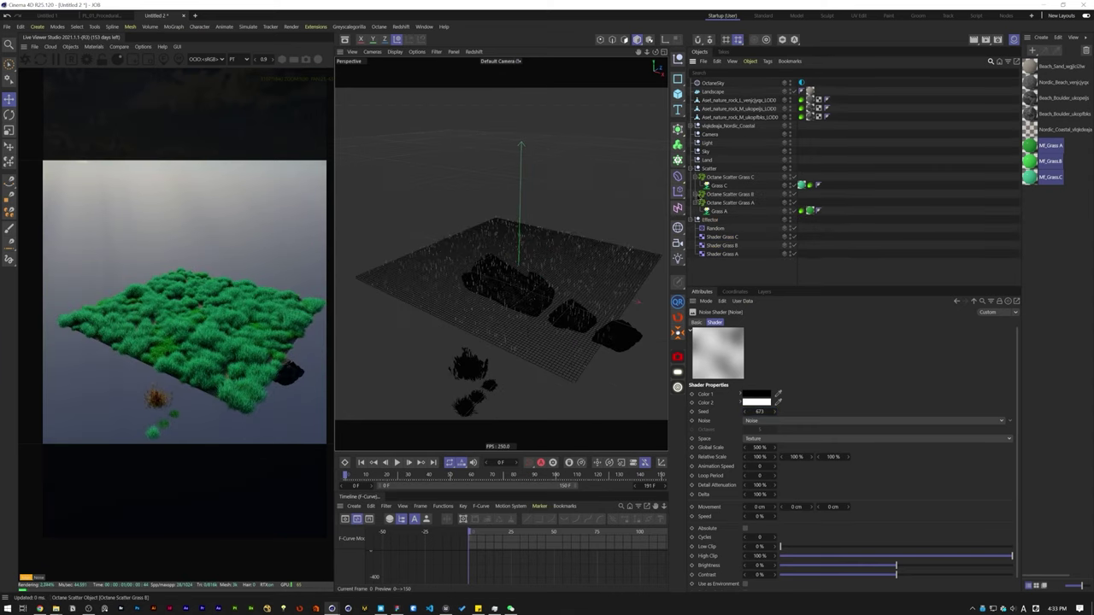
left_click(695, 177)
left_click(696, 194)
left_click(793, 177)
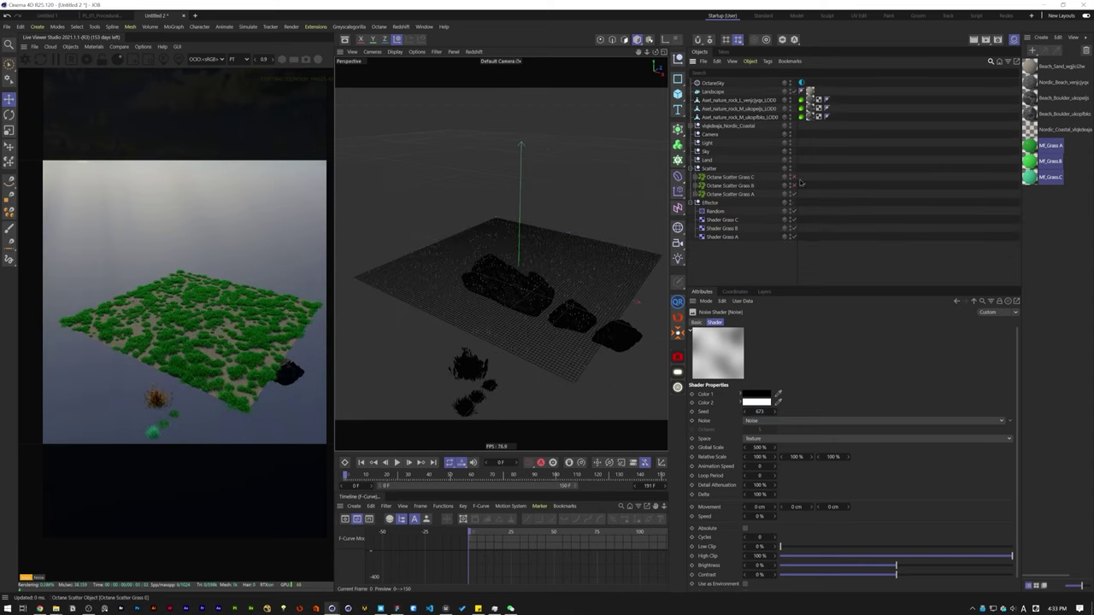
Step: Set the distribution Count of Octane Scatter Grass A to 10000
left_click(724, 195)
left_click(786, 322)
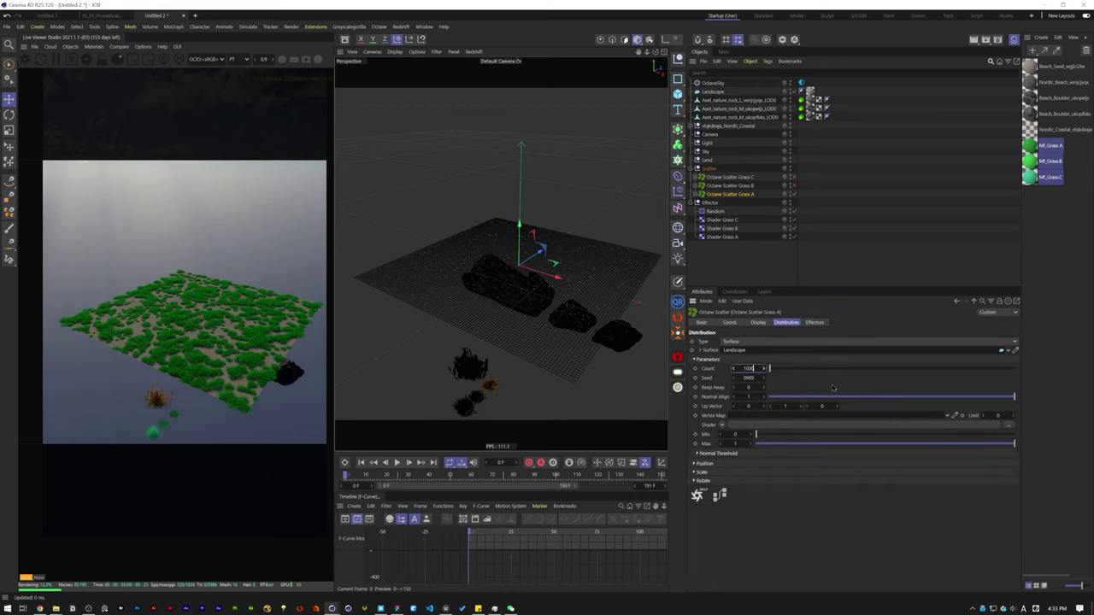
type("0")
key("Return")
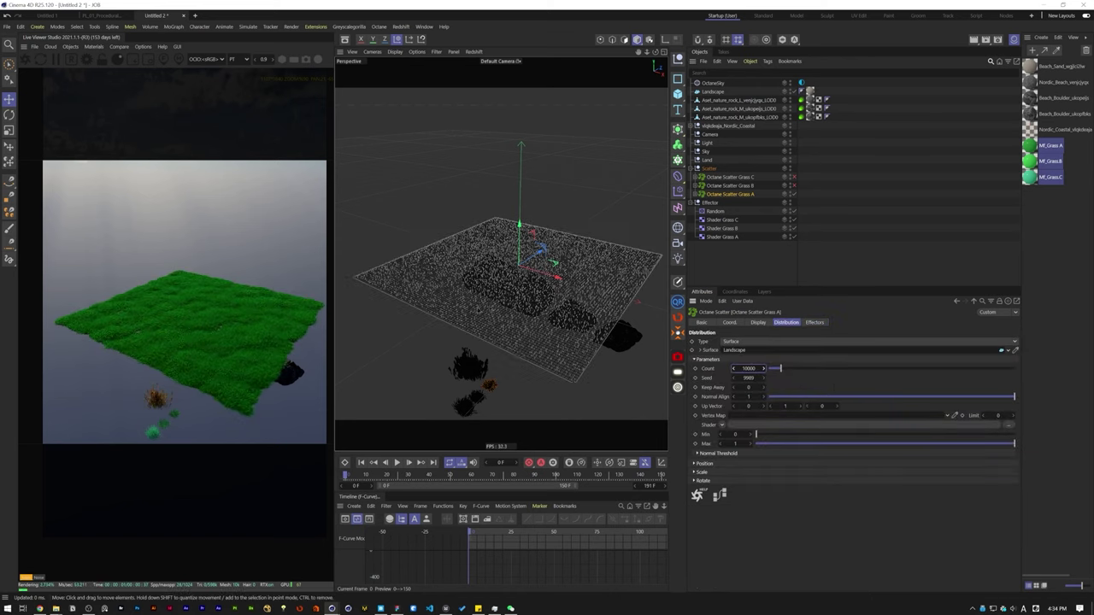
scroll(515, 306, "up", 3)
left_click_drag(515, 306, 543, 293, "alt")
scroll(562, 309, "down", 1)
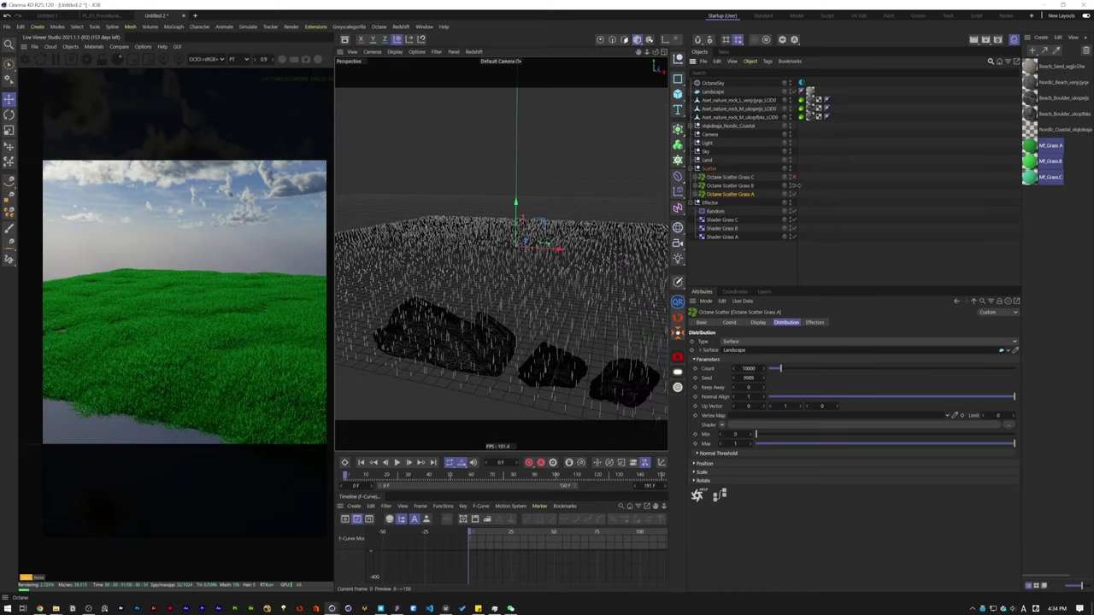
Step: Enable Octane Scatter Grass B and disable Octane Scatter Grass A to isolate the Grass B layer
left_click(793, 177)
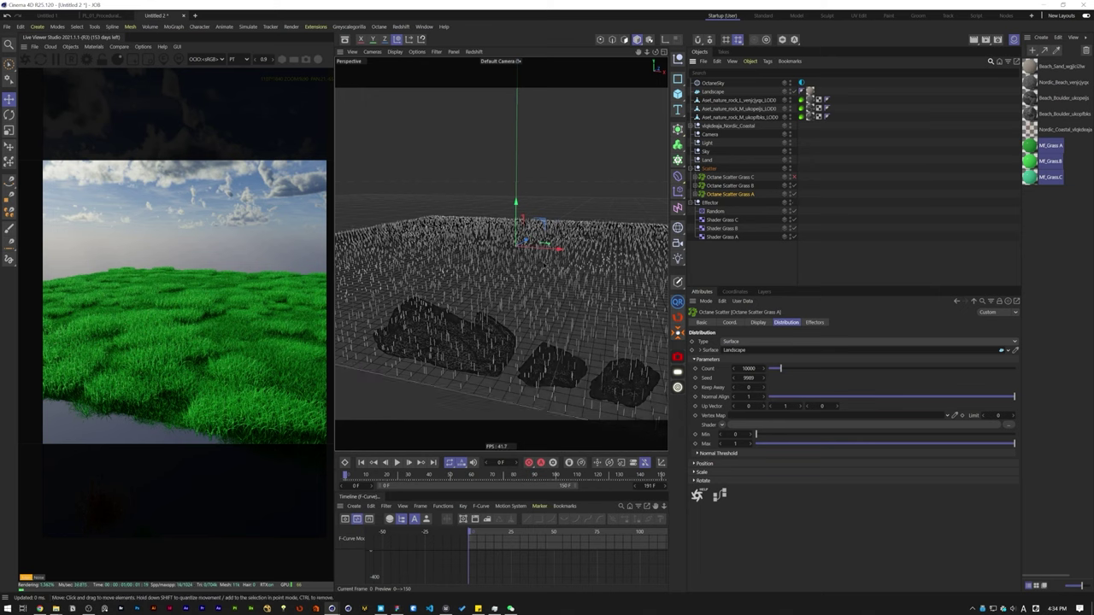
left_click_drag(544, 265, 496, 270, "alt")
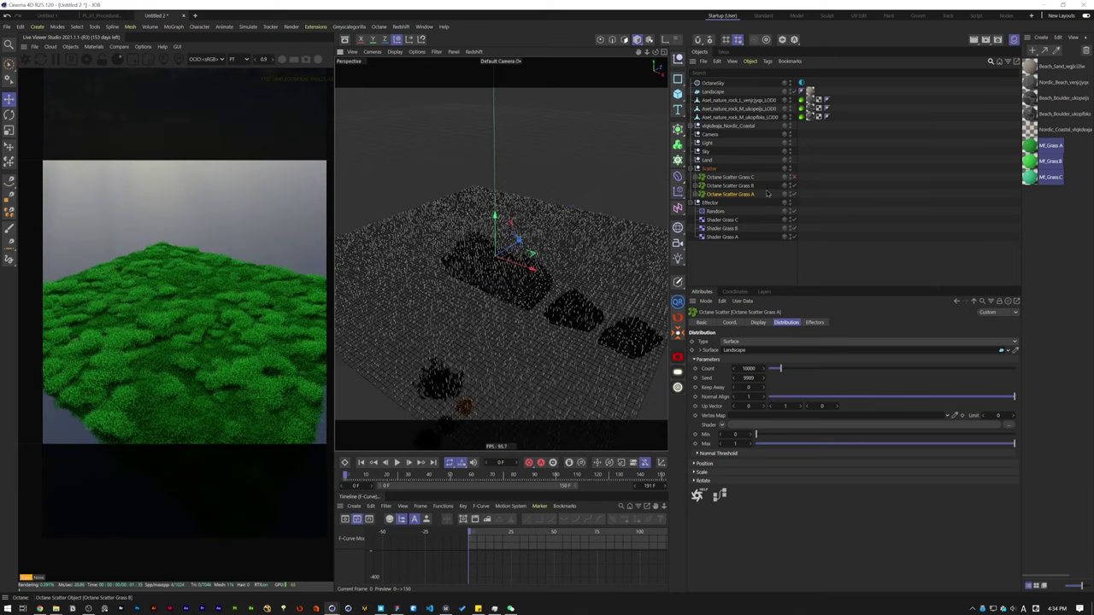
left_click(794, 194)
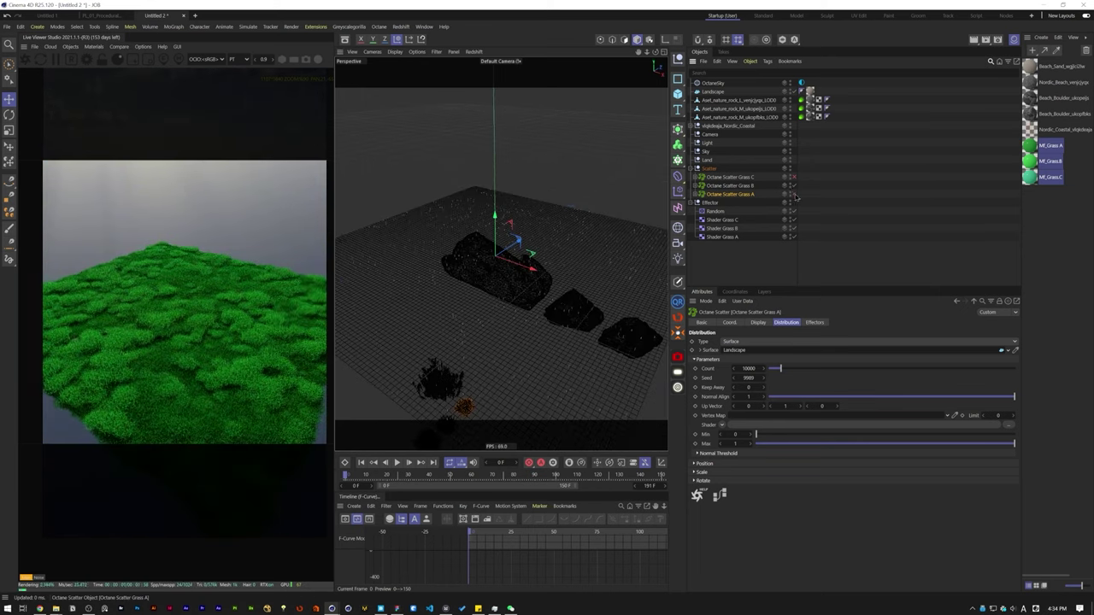
left_click(727, 186)
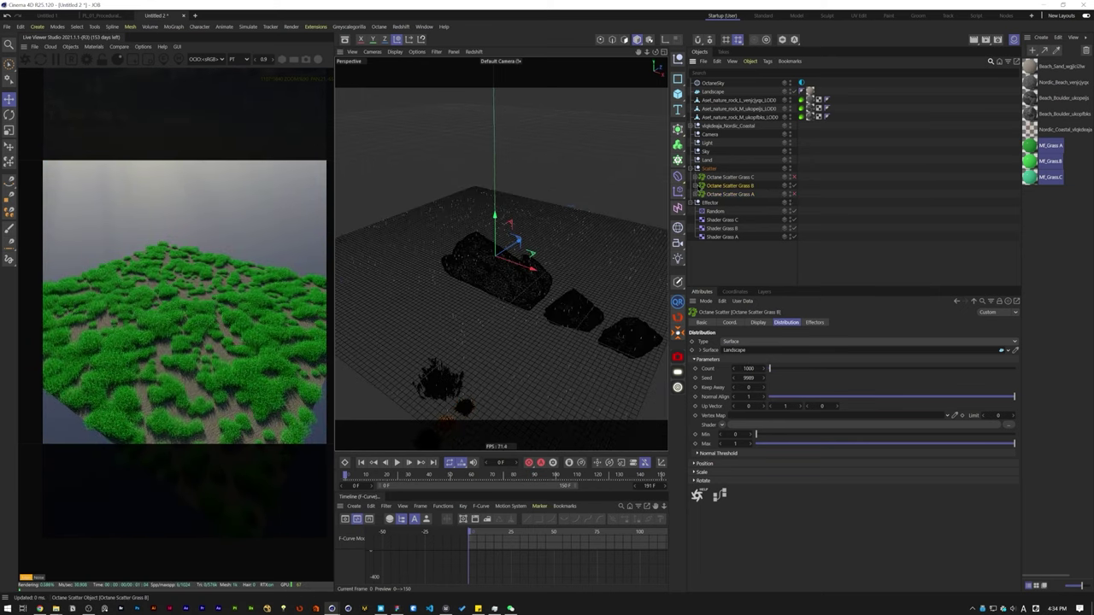
Step: Set the High Clip of the Noise shader in Shader Grass B to 70%
left_click(722, 229)
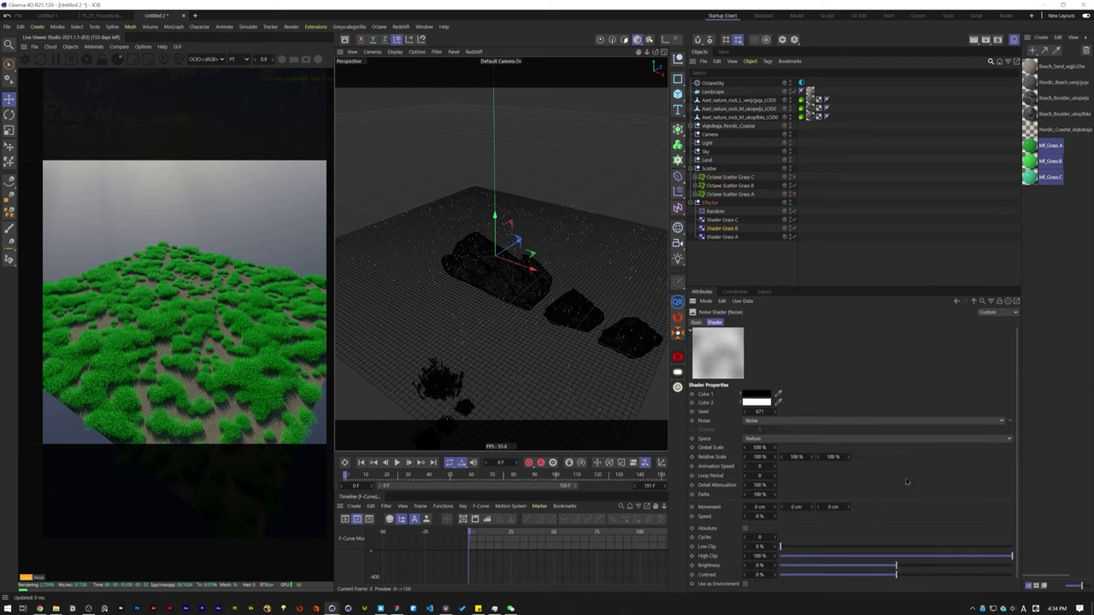
scroll(906, 481, "down", 1)
left_click_drag(996, 546, 963, 541)
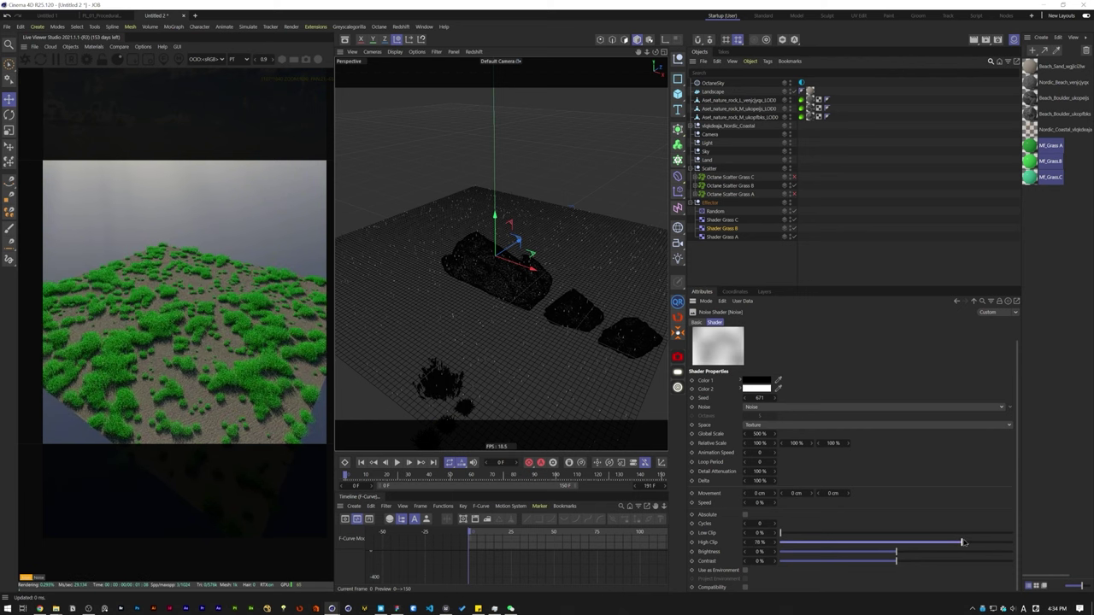
double_click(759, 542)
type("70")
key("Return")
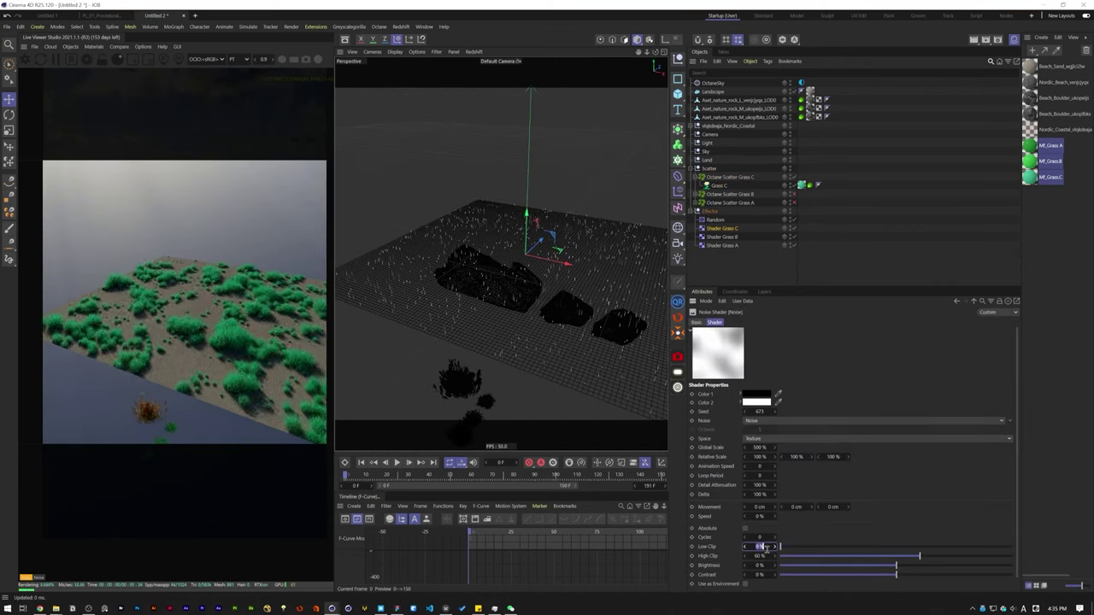
Step: Lower the High Clip of the noise shader used by the Shader Grass C effector
left_click_drag(916, 557, 781, 557)
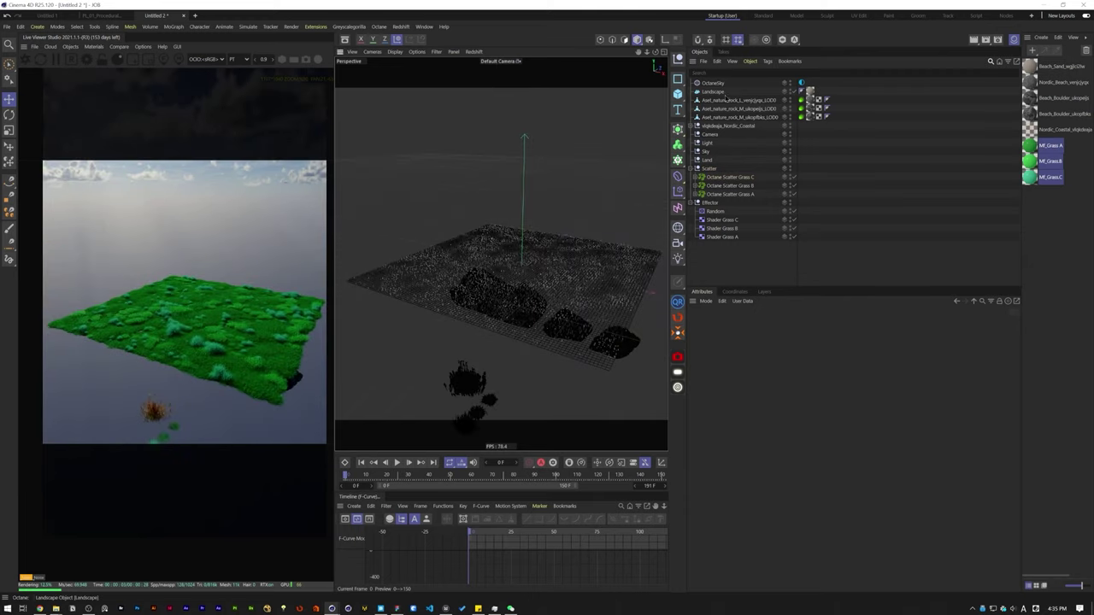
Step: Nest the Landscape object under the Land null and set its width and depth to 1000 cm
left_click(716, 160)
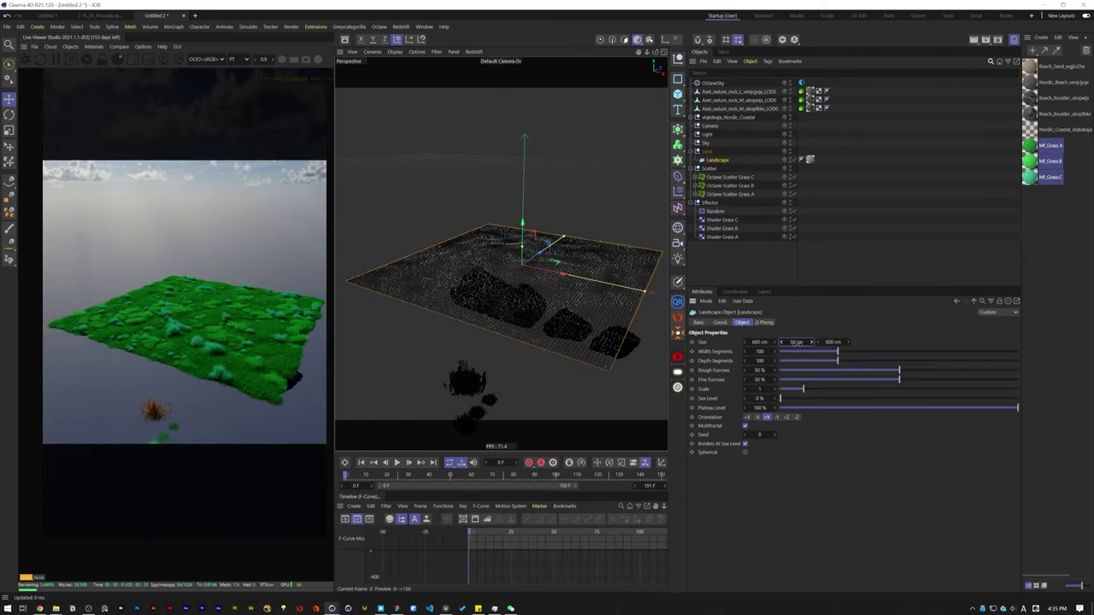
left_click(758, 342)
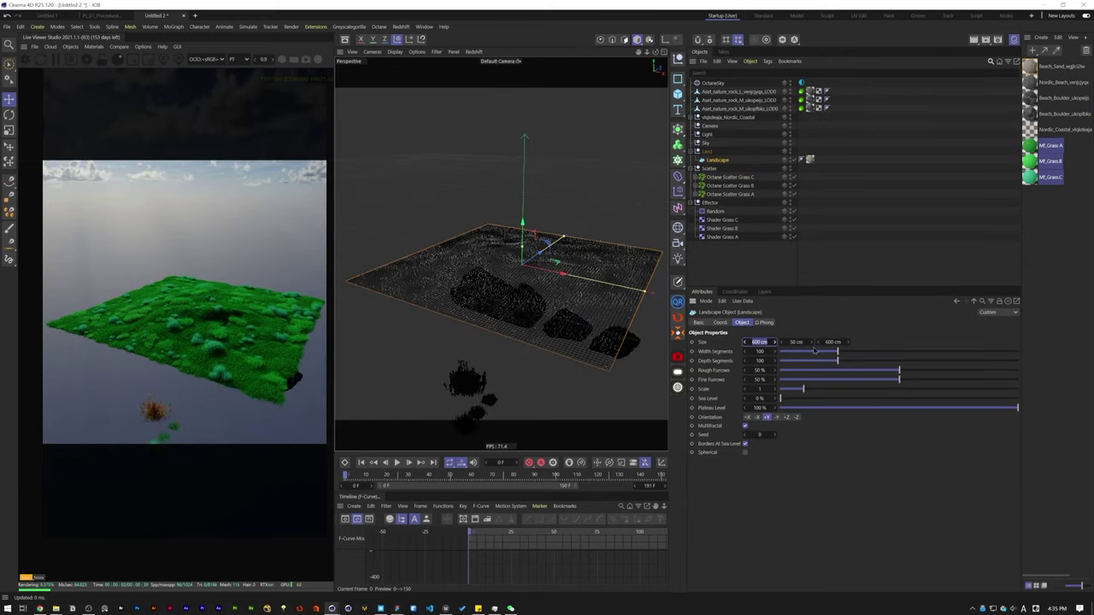
type("1000")
key("Tab")
key("Tab")
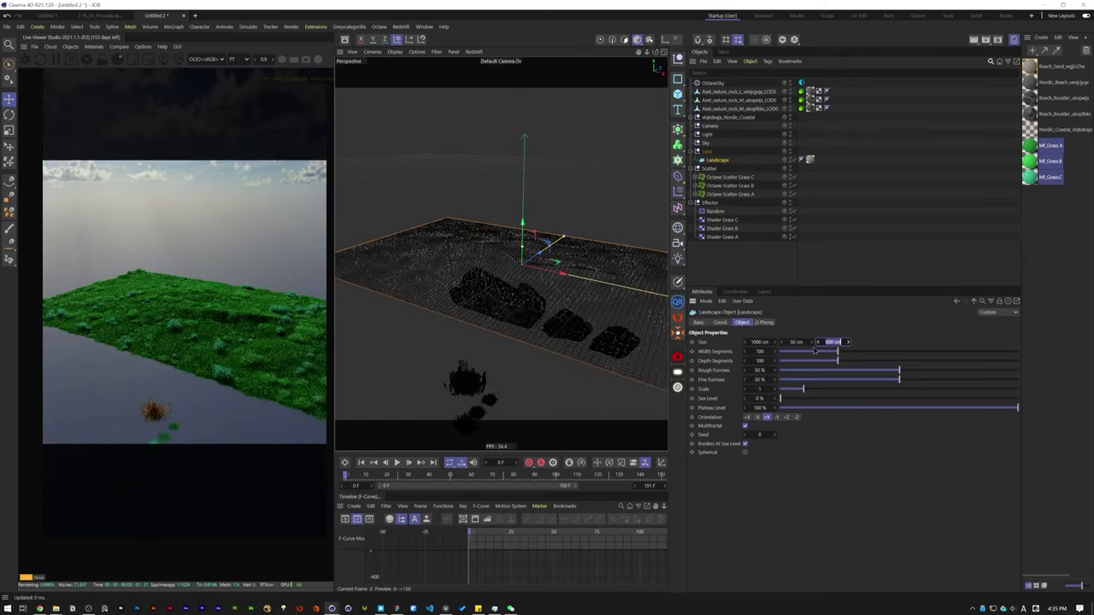
type("1000")
key("Tab")
Step: Set the Landscape's height to 100 cm
left_click_drag(547, 283, 594, 263, "alt")
left_click(801, 342)
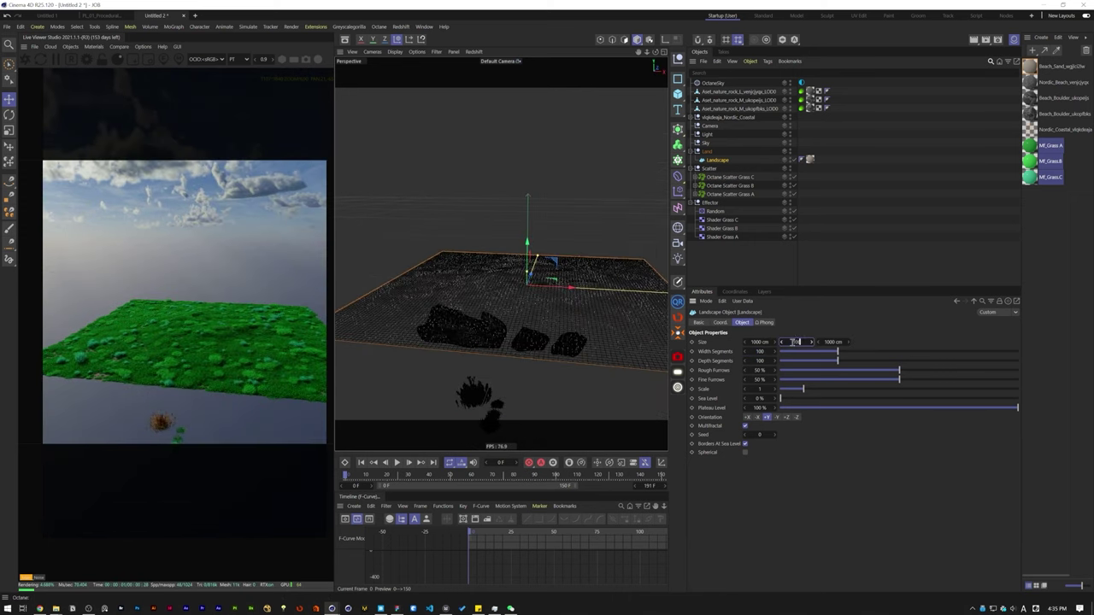
type("100")
key("Return")
left_click_drag(547, 344, 571, 349, "alt")
scroll(550, 344, "down", 4)
Step: Create an Octane camera and place it under the Camera null
left_click(707, 260)
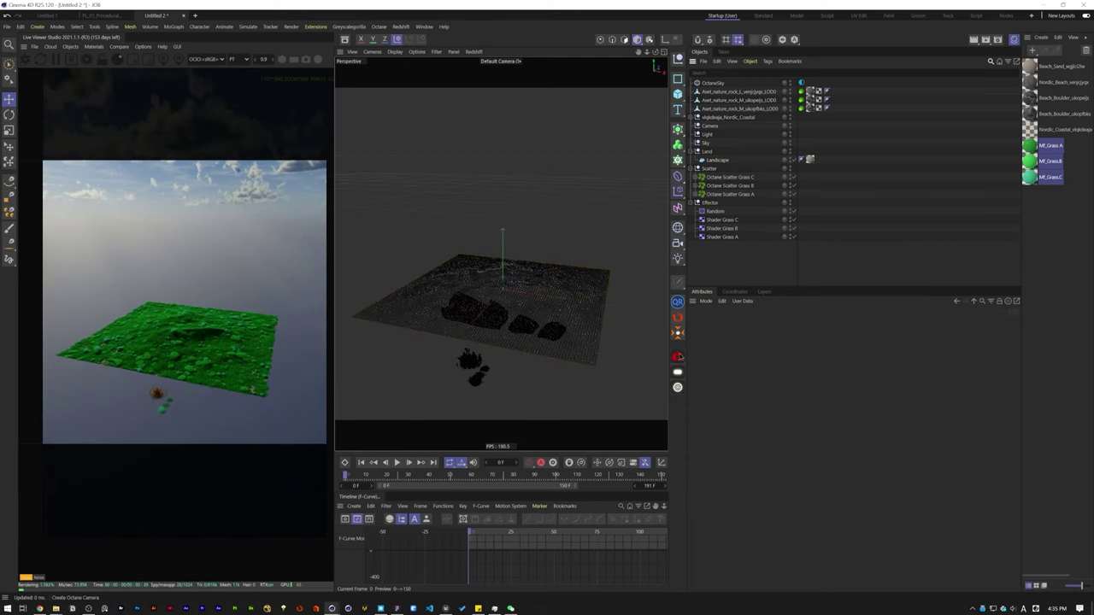
left_click(679, 357)
left_click_drag(713, 84, 715, 136)
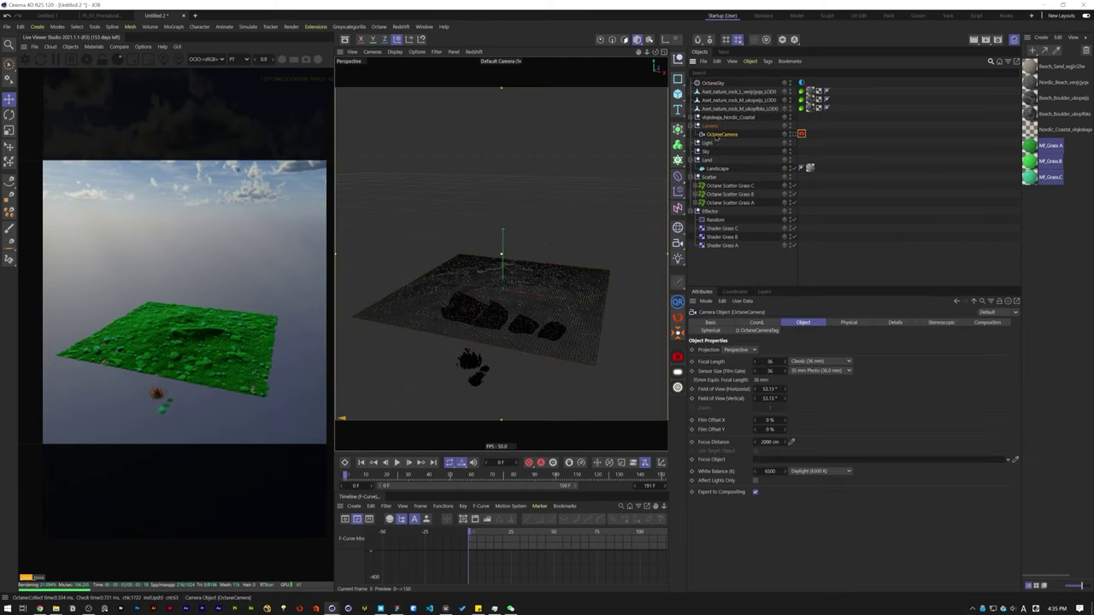
Step: Reset the OctaneCamera's position and rotation to zero, with its Z position at -2000 cm
left_click(758, 322)
double_click(786, 349)
left_click(420, 40)
left_click(727, 370)
type("-2")
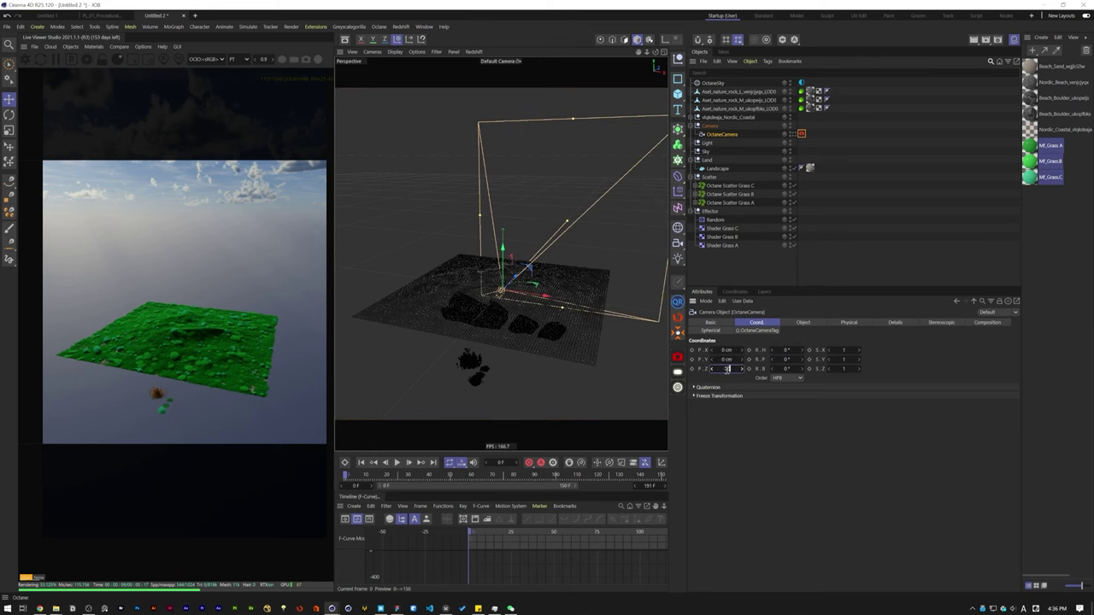
type("000")
key("Return")
Step: Set the camera's focal length to the Portrait (80 mm) preset and look through the OctaneCamera
left_click(803, 322)
left_click(818, 362)
left_click(816, 418)
left_click(794, 134)
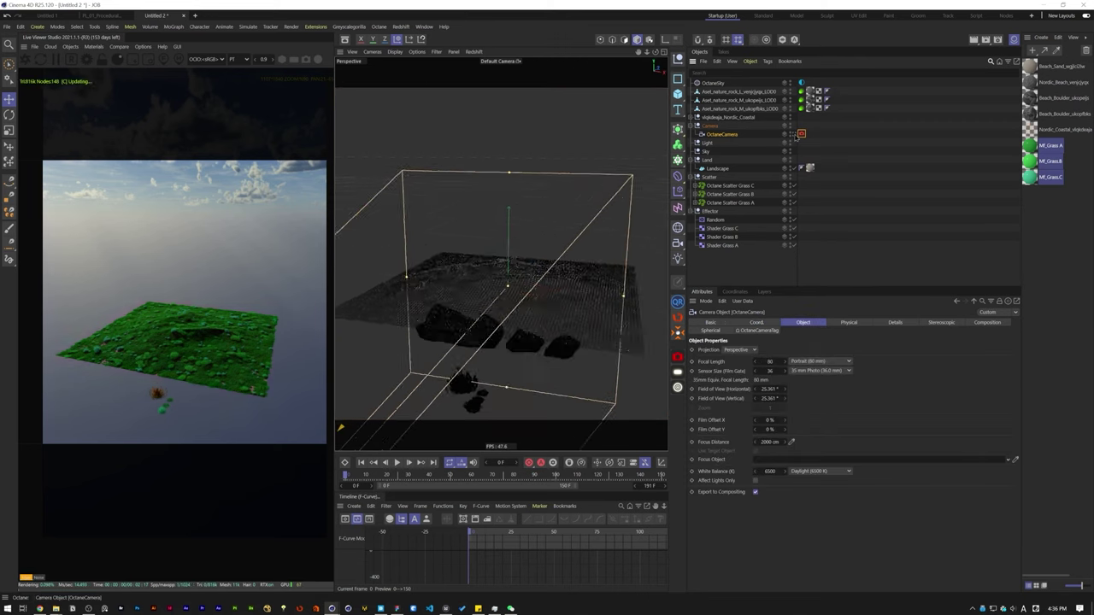
left_click(794, 135)
Step: Raise the camera to a Y position of 150 cm and set its pitch rotation to 1°
left_click(757, 322)
double_click(727, 359)
type("150")
key("Return")
double_click(786, 359)
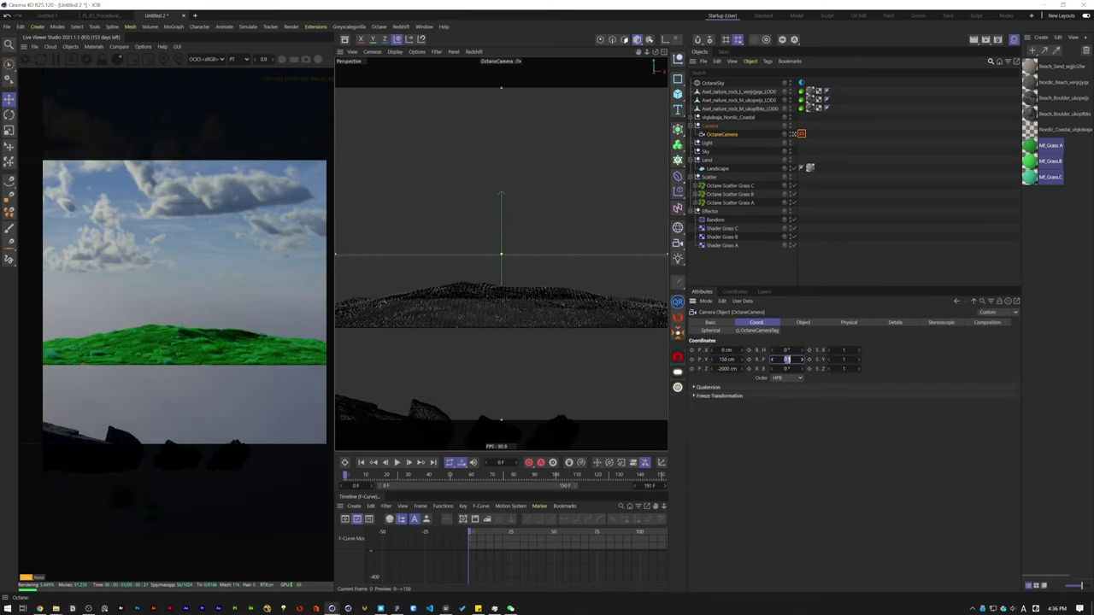
scroll(789, 359, "up", 6)
scroll(789, 359, "down", 3)
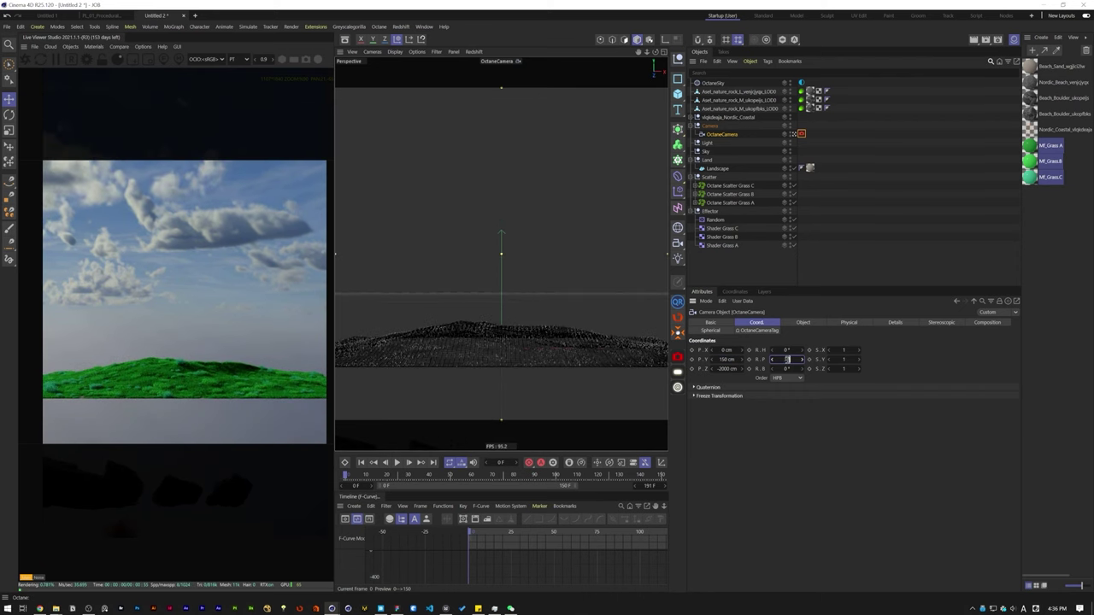
scroll(789, 359, "down", 2)
Step: Set the camera's Z position to -1200 cm and view the landscape from outside the camera
left_click_drag(742, 370, 742, 162)
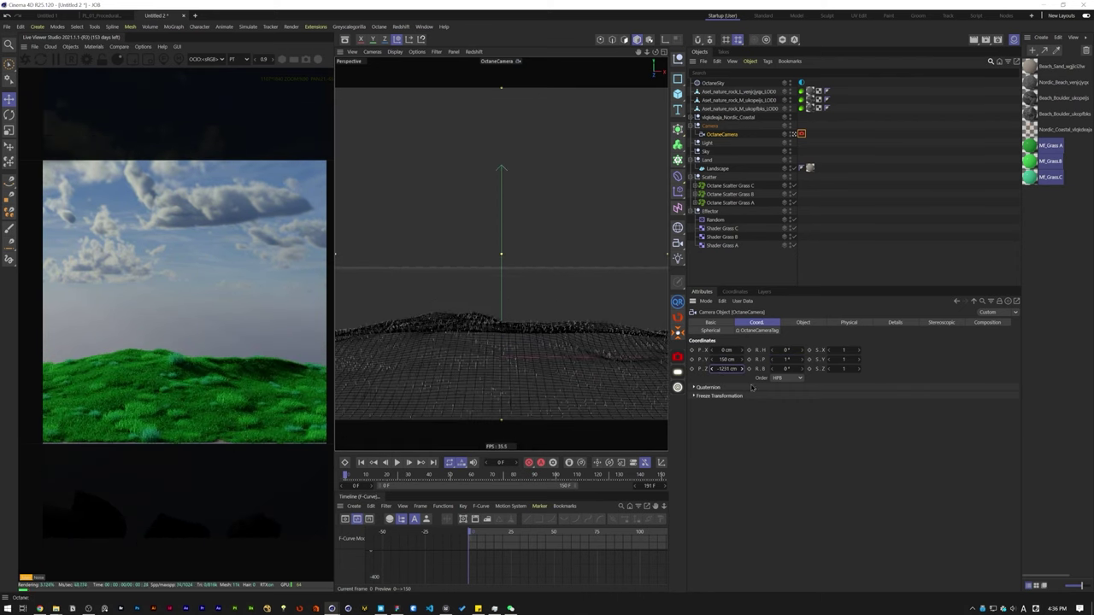
double_click(726, 369)
type("-1200")
key("Return")
left_click(794, 134)
scroll(466, 323, "down", 3)
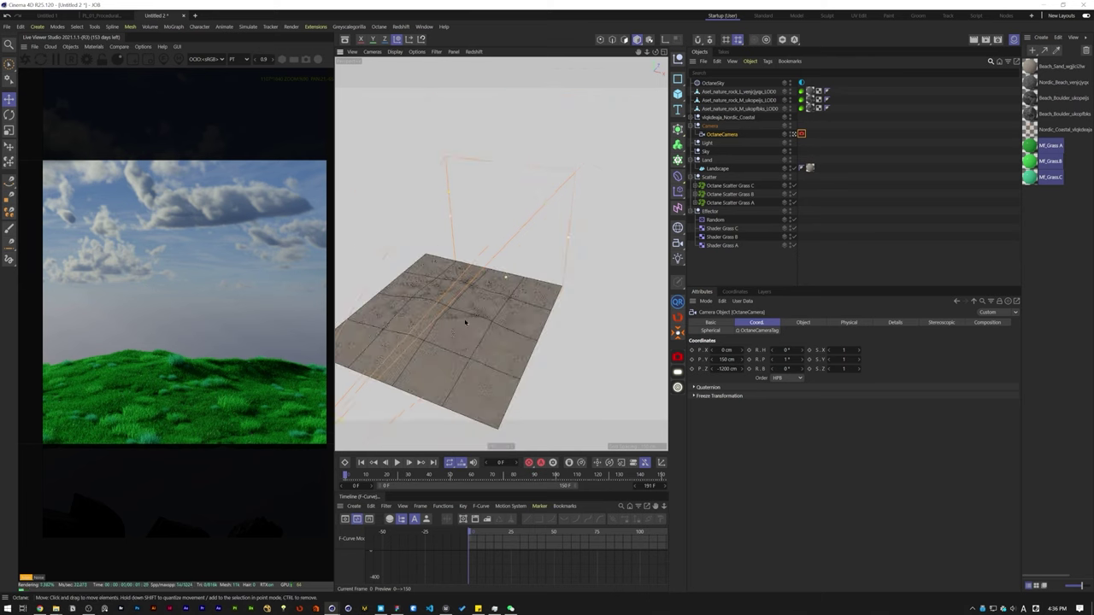
left_click_drag(466, 322, 521, 342, "alt")
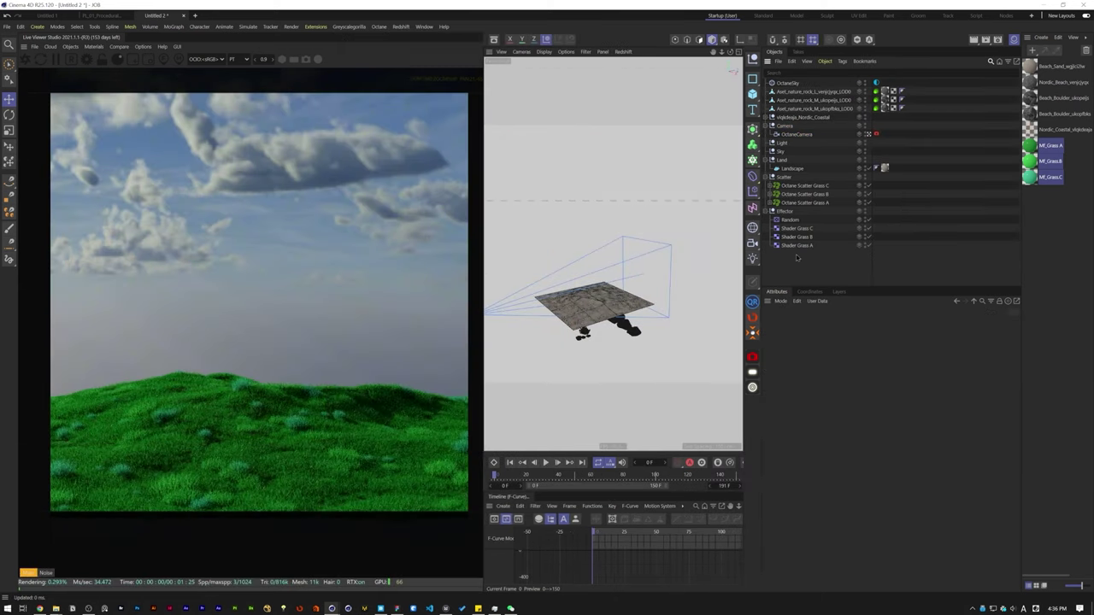
Step: Add a new Octane Scatter object under the Scatter null
left_click(785, 177)
key("shift+c")
type("random")
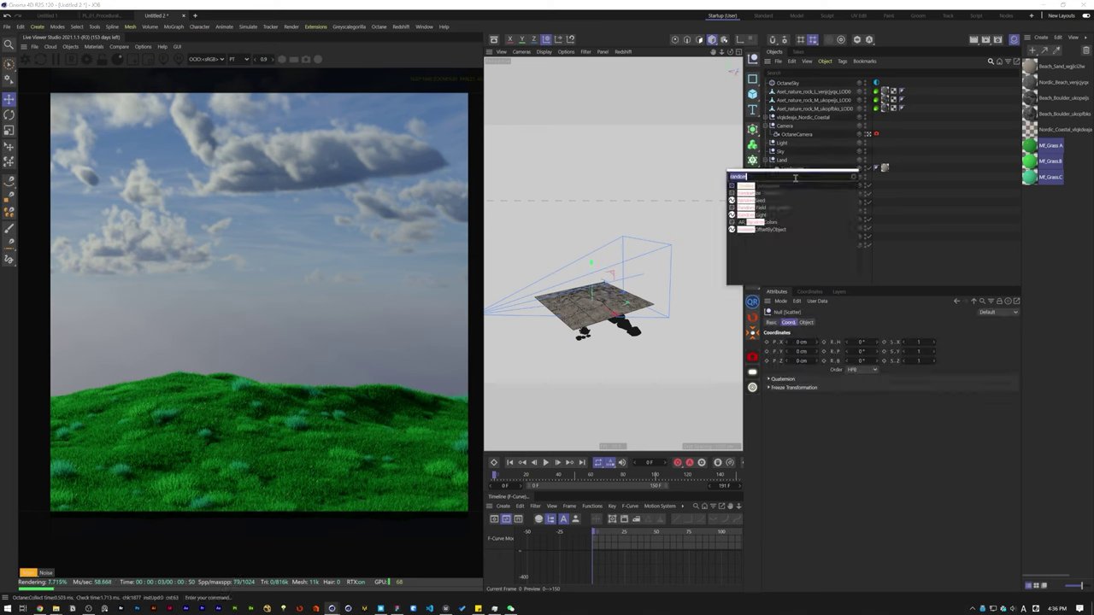
type("scatte")
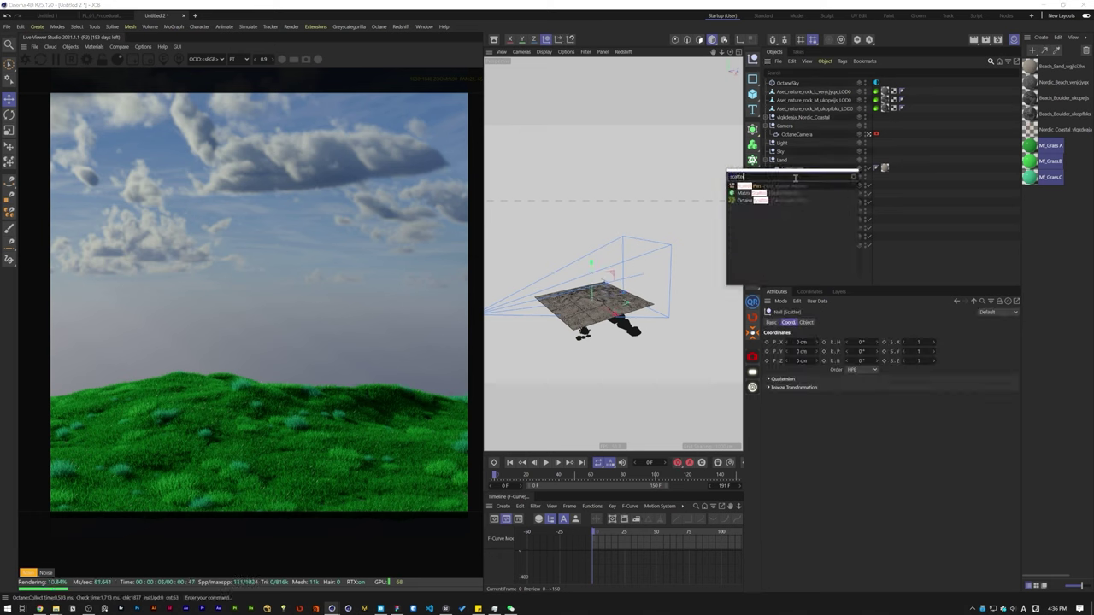
key("Down")
key("Down")
key("Return")
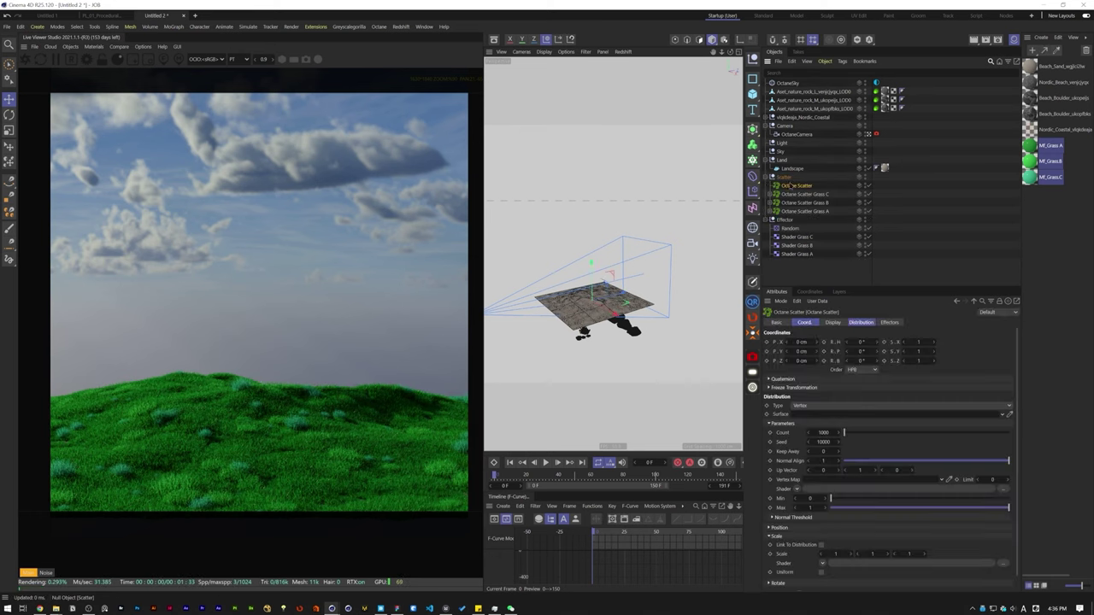
Step: Nest the three rock assets under the new Octane Scatter and rename it "Octane Scatter Rock"
left_click(807, 92)
left_click(814, 109, "shift")
left_click_drag(816, 110, 809, 186)
left_click(808, 161)
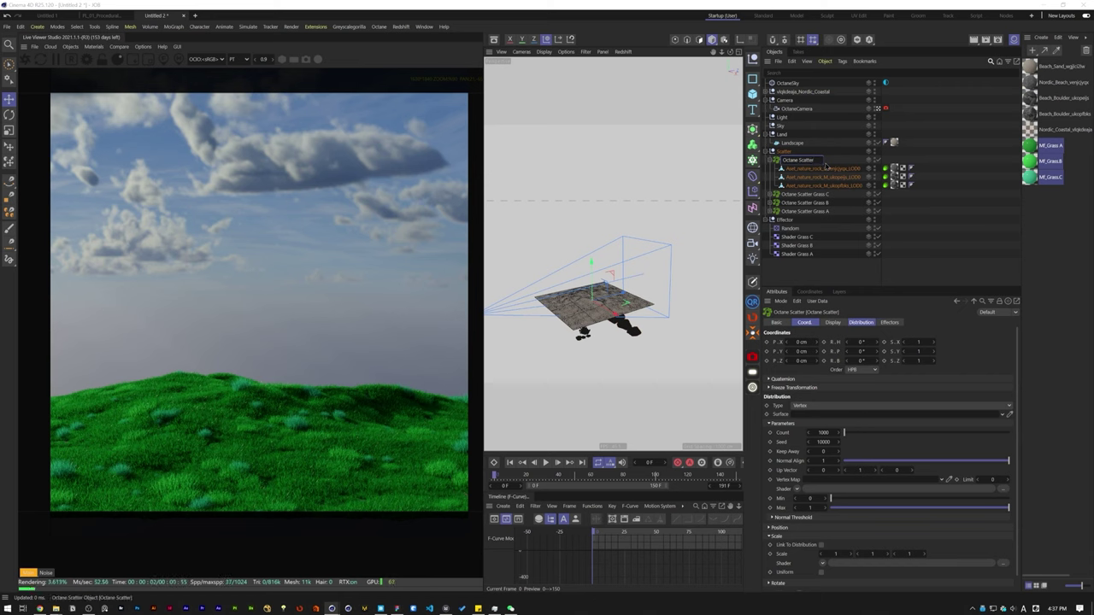
type("r Rock")
key("Return")
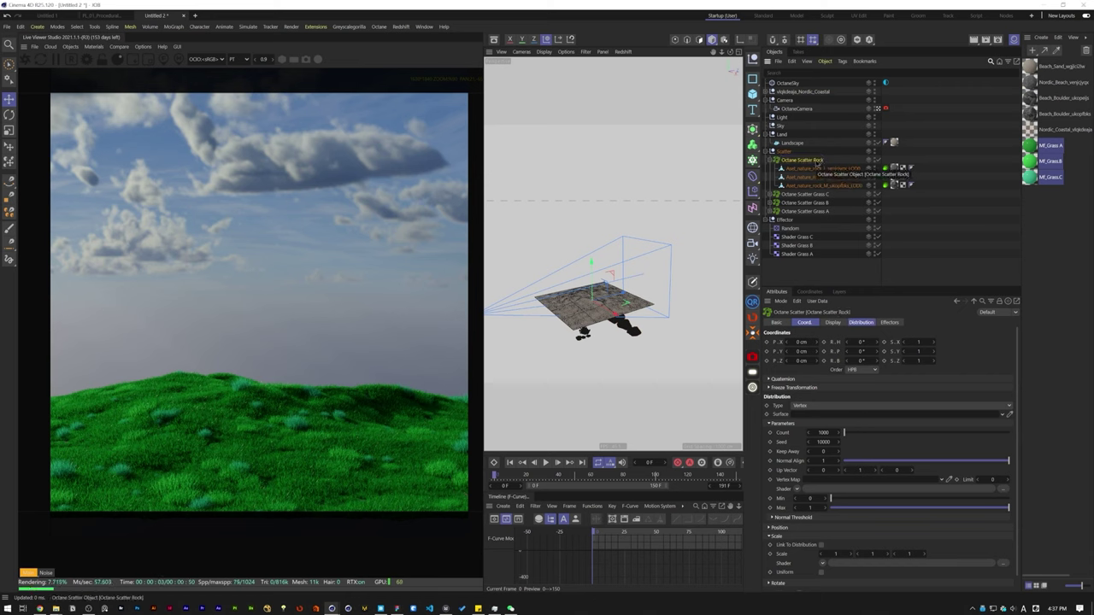
Step: Set the rock scatter's distribution type to Surface and use the Landscape as its surface
left_click(833, 405)
left_click(807, 424)
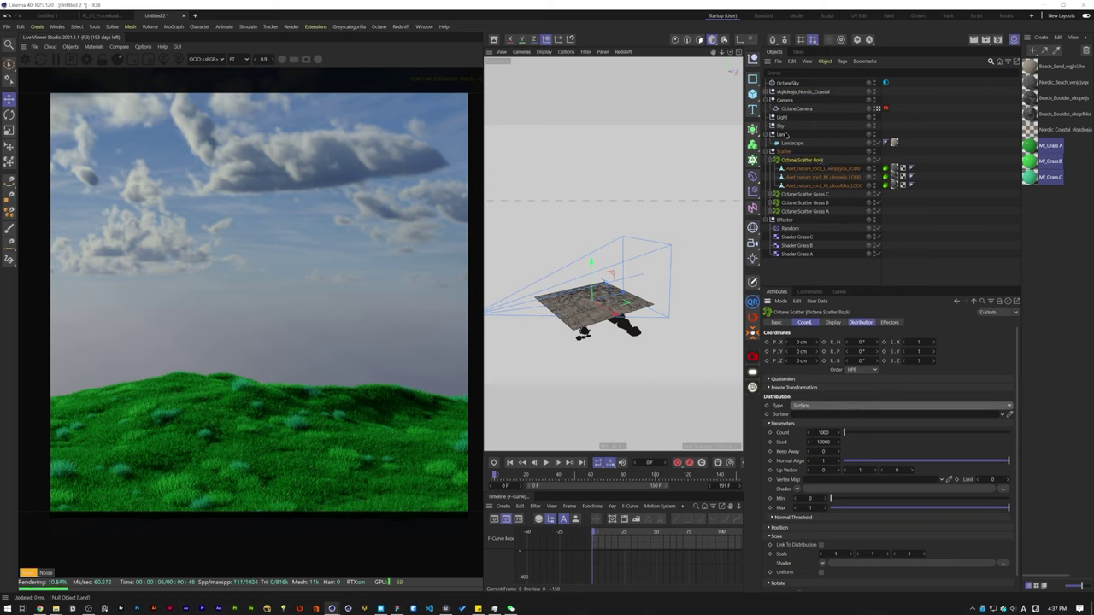
left_click_drag(792, 142, 816, 414)
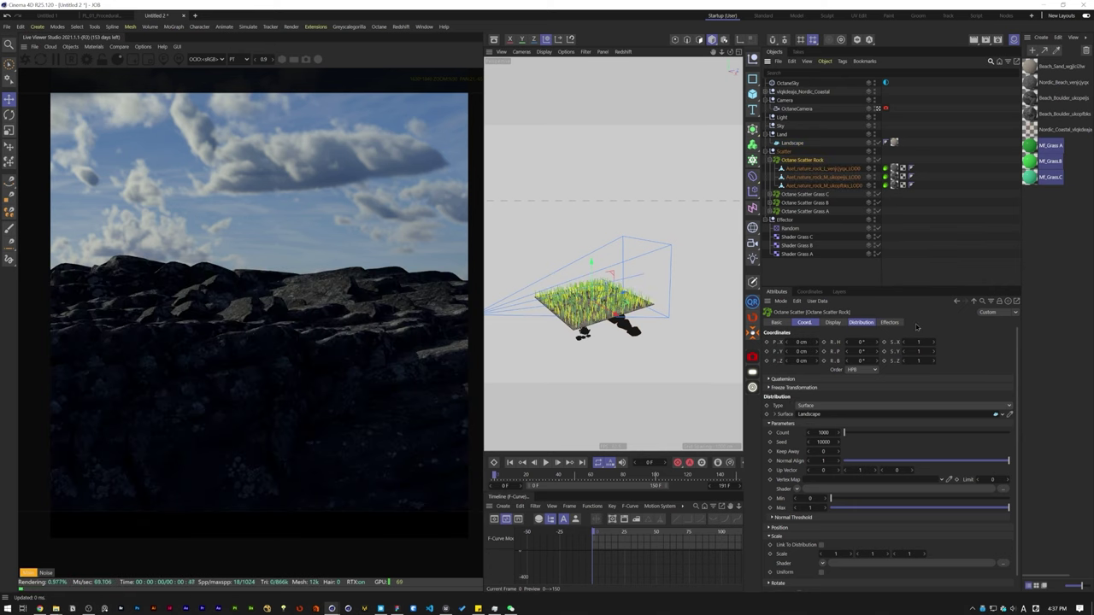
Step: Set the Octane Scatter Rock count to 25
left_click(891, 246)
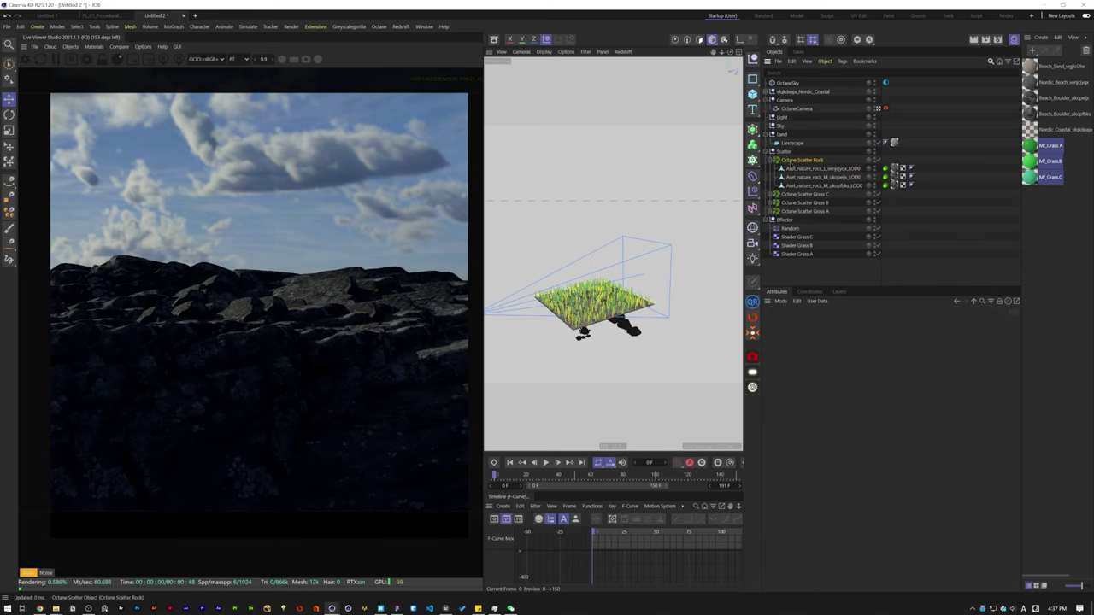
left_click(802, 159)
double_click(835, 433)
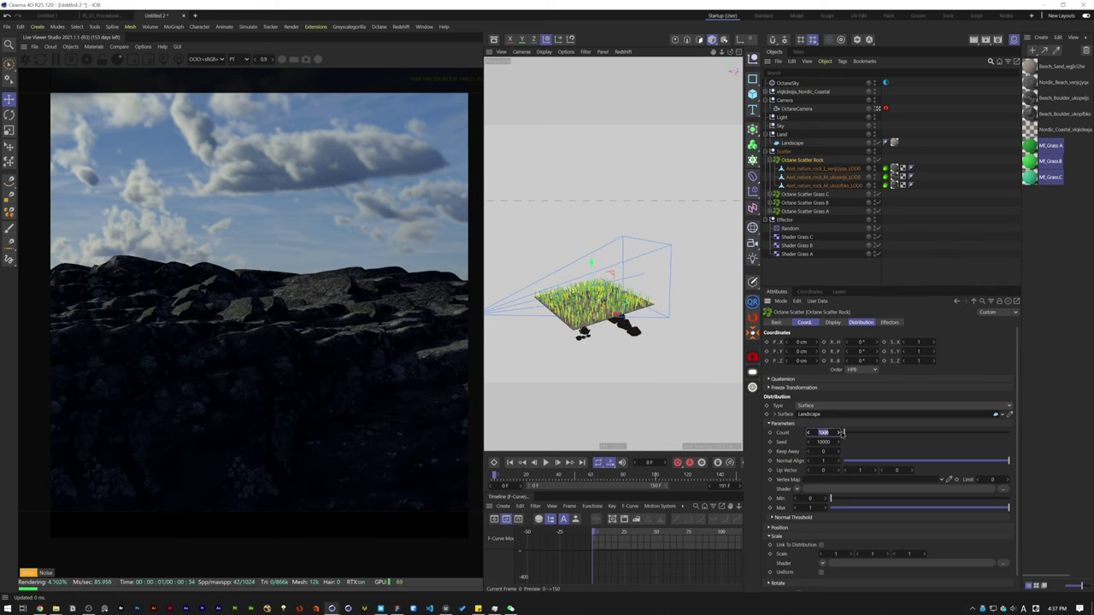
type("25")
key("Return")
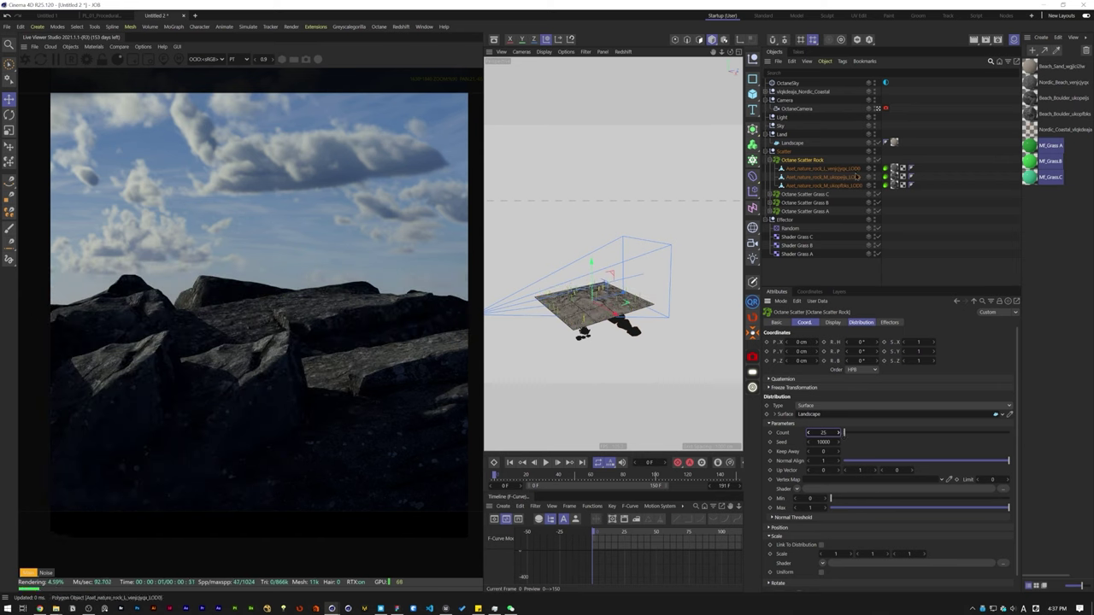
Step: Assign the Random effector to Octane Scatter Rock and duplicate that effector within the Effector null
left_click(804, 162)
left_click(891, 322)
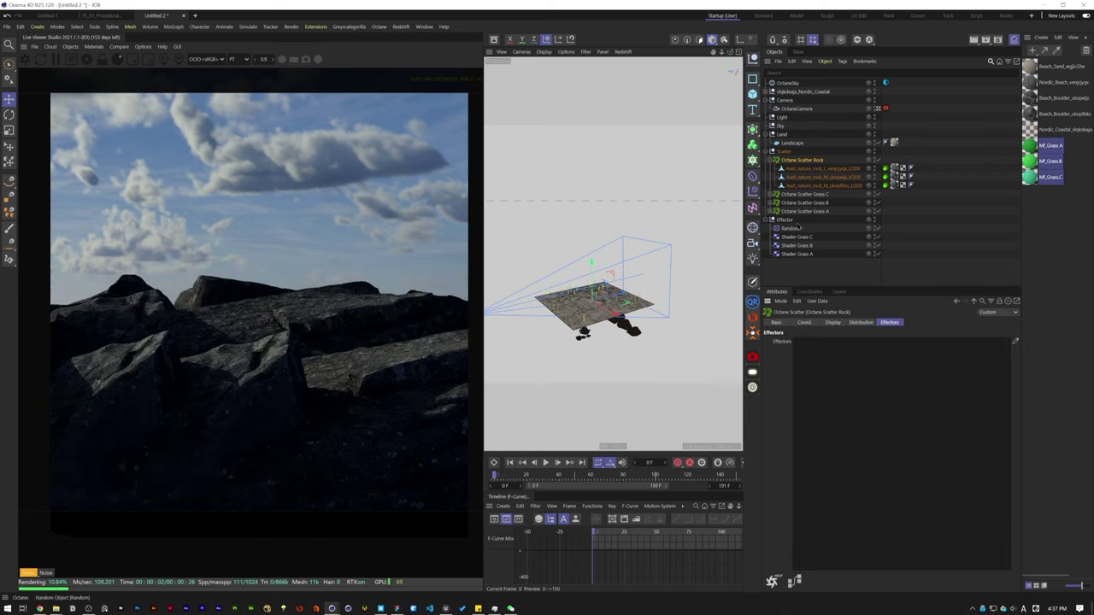
left_click_drag(796, 228, 846, 359)
left_click(793, 229)
left_click_drag(791, 230, 796, 233, "ctrl")
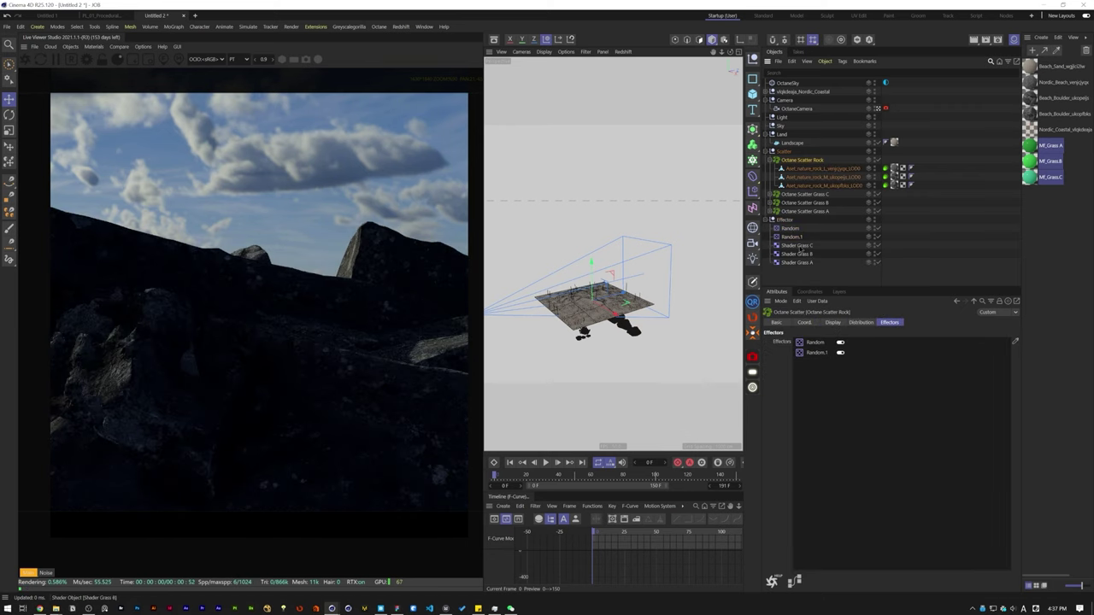
Step: Rename the duplicated Random effector "Random.Rock"
double_click(795, 237)
key("Right")
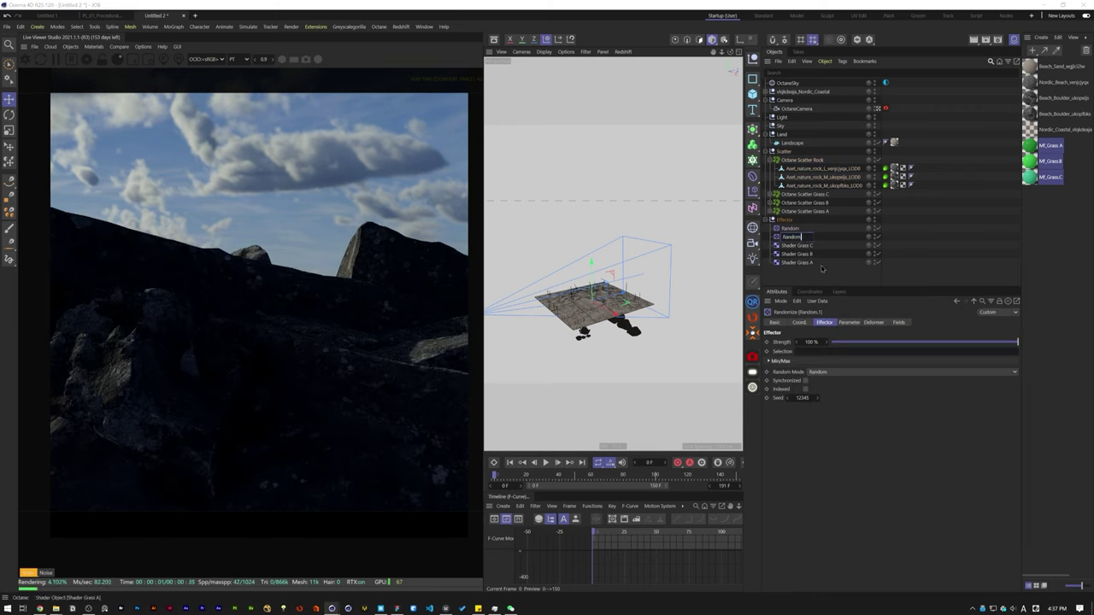
type("Random.Rock")
key("Return")
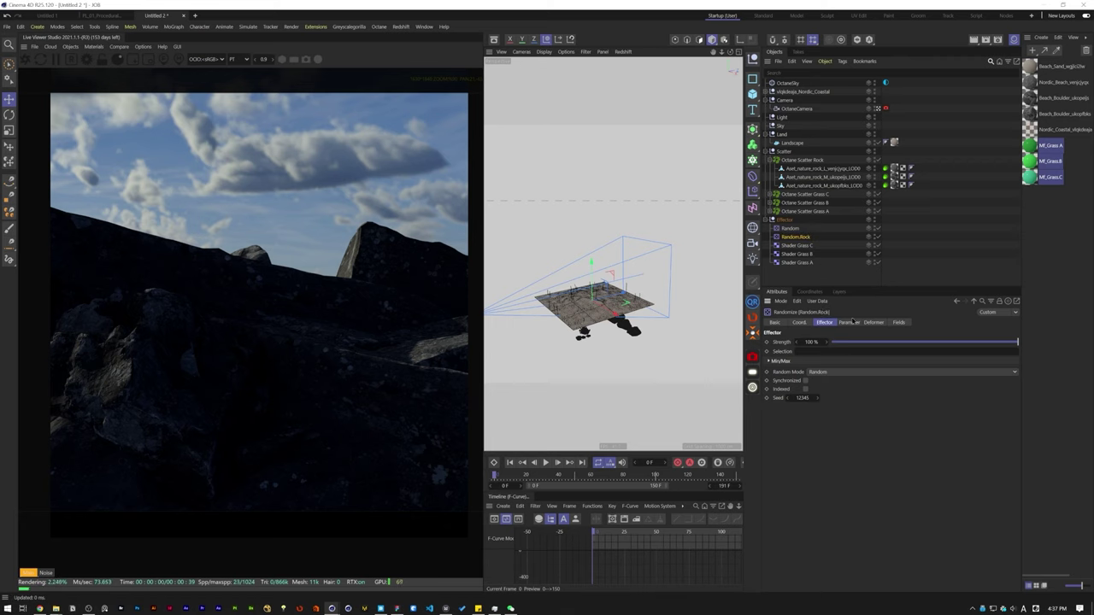
Step: Set the Random.Rock effector's pitch rotation to 666° and bank rotation to 999°
left_click(849, 322)
left_click(831, 395)
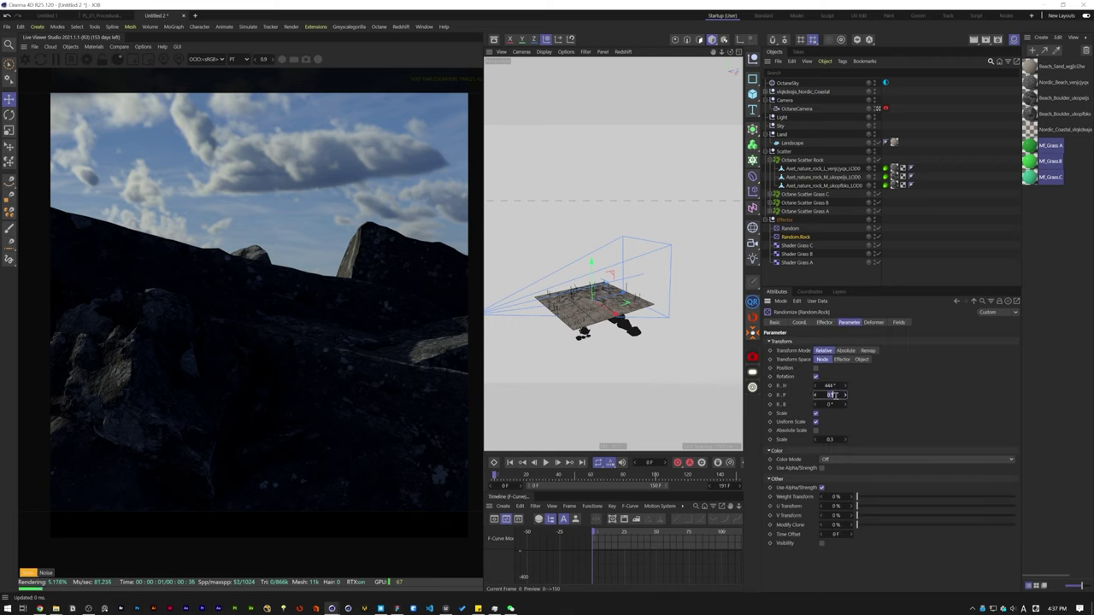
key("Tab")
type("999")
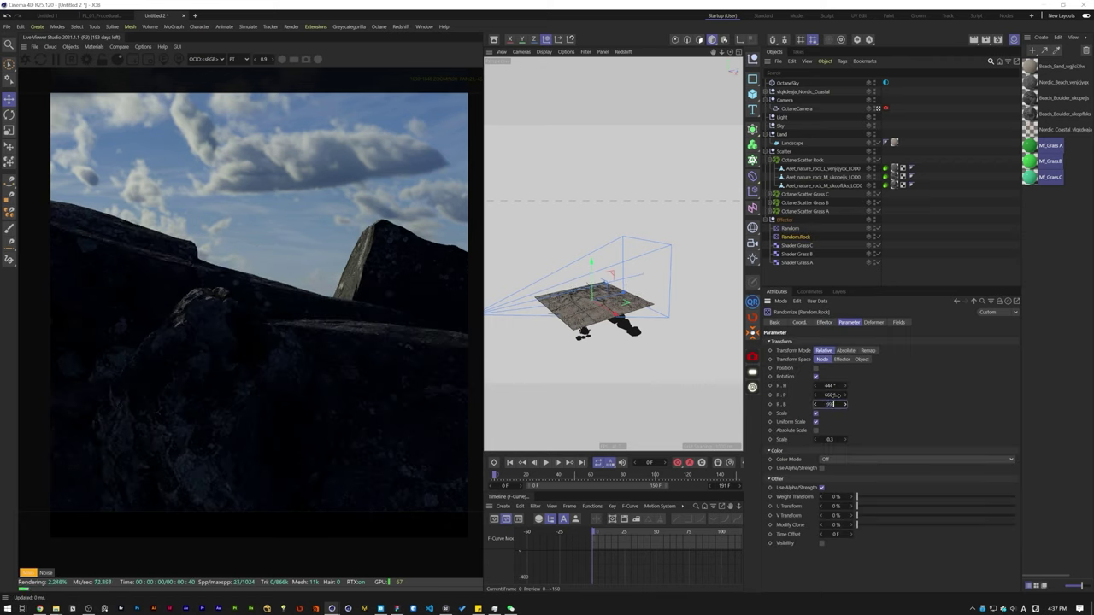
key("Tab")
left_click(829, 439)
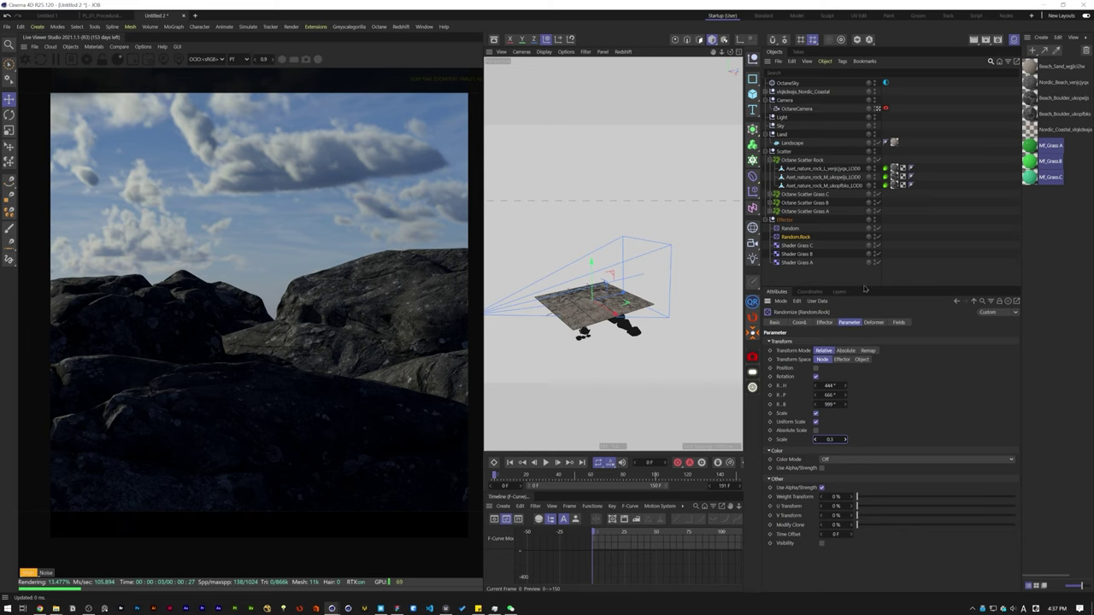
Step: Enable uniform scaling in Octane Scatter Rock's distribution and set the scale to 0.25
left_click(802, 160)
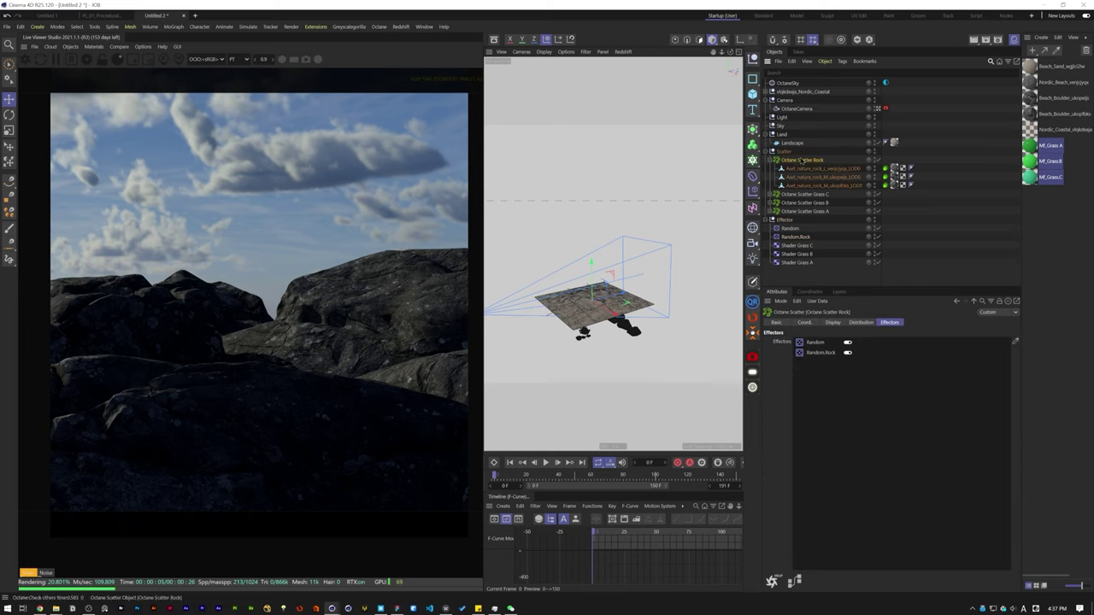
left_click(858, 322)
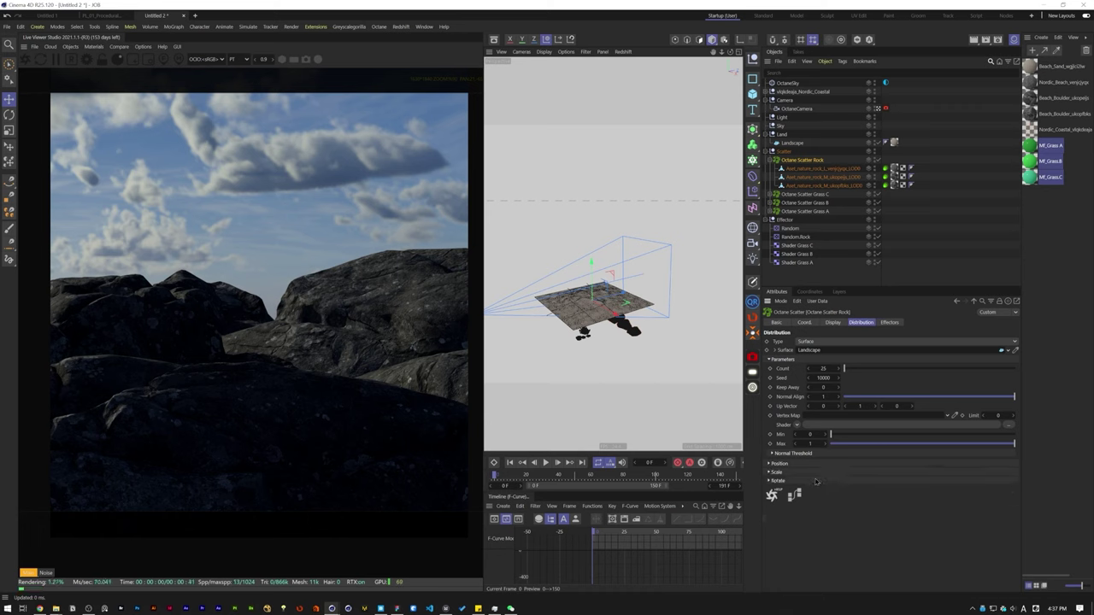
left_click(835, 491)
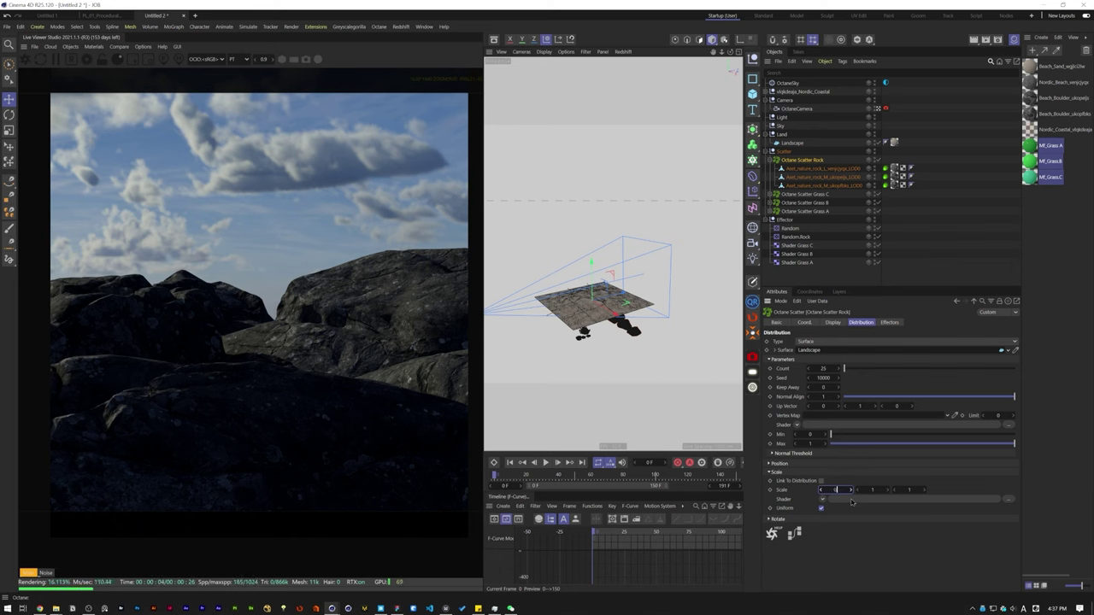
type("0.25")
key("Return")
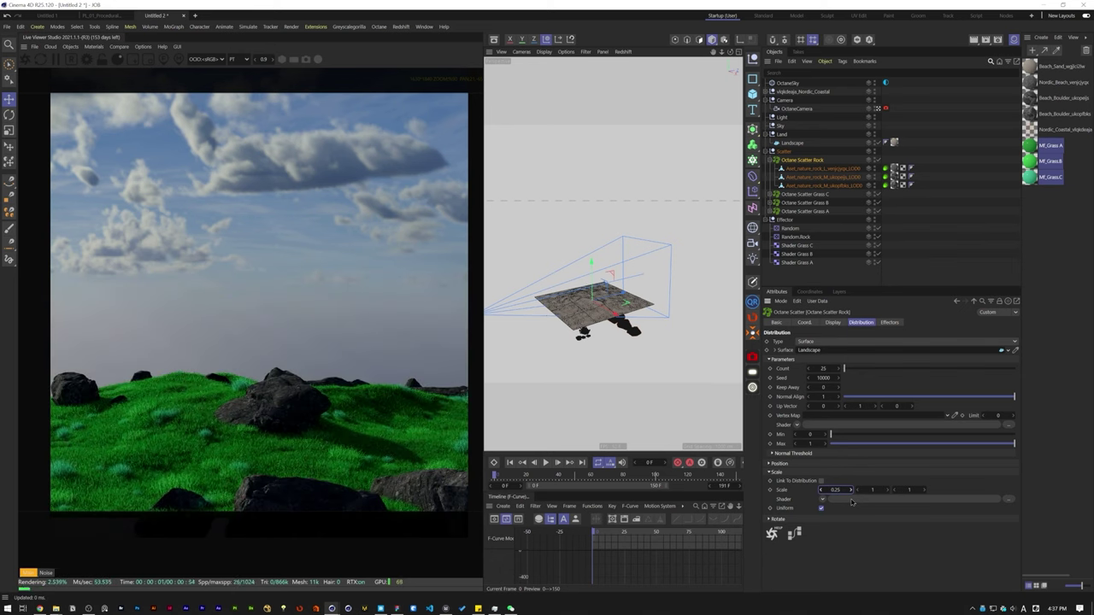
Step: Set the uniform scale of Octane Scatter Rock to 0.2
left_click(835, 490)
type("0.2")
key("Return")
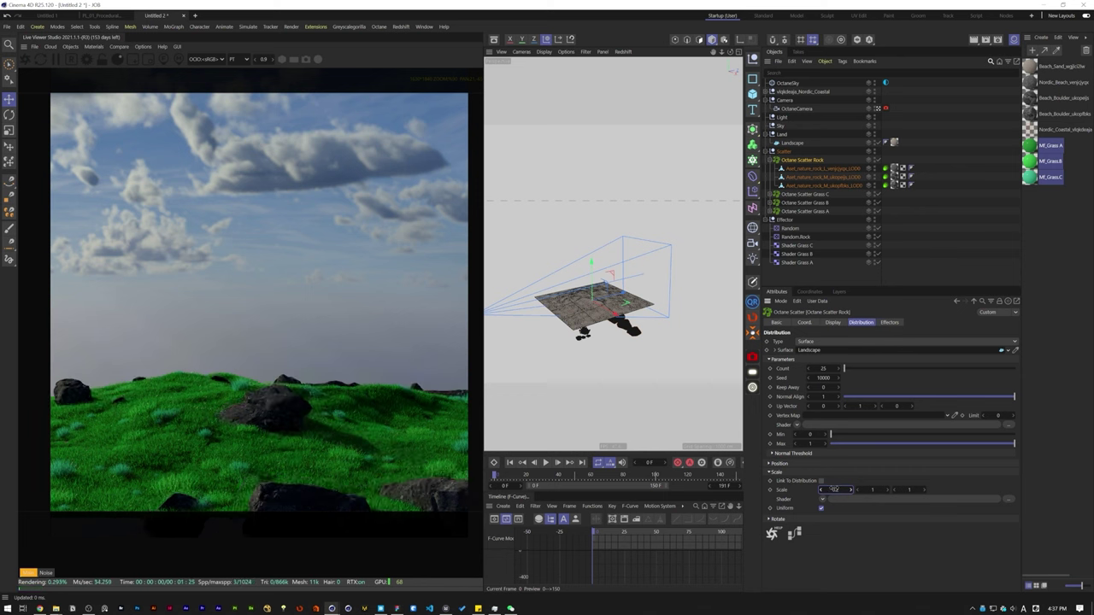
left_click(922, 216)
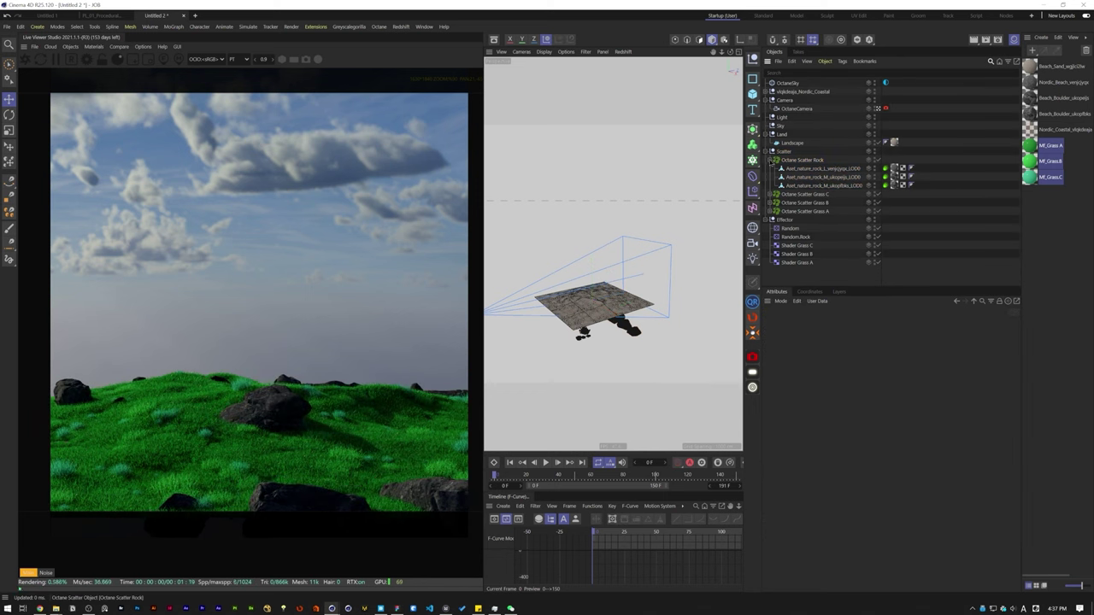
Step: Collapse Octane Scatter Rock's children and step its distribution seed down from 10000 to try different rock arrangements
left_click(769, 160)
left_click(802, 160)
double_click(823, 379)
scroll(823, 379, "up", 1)
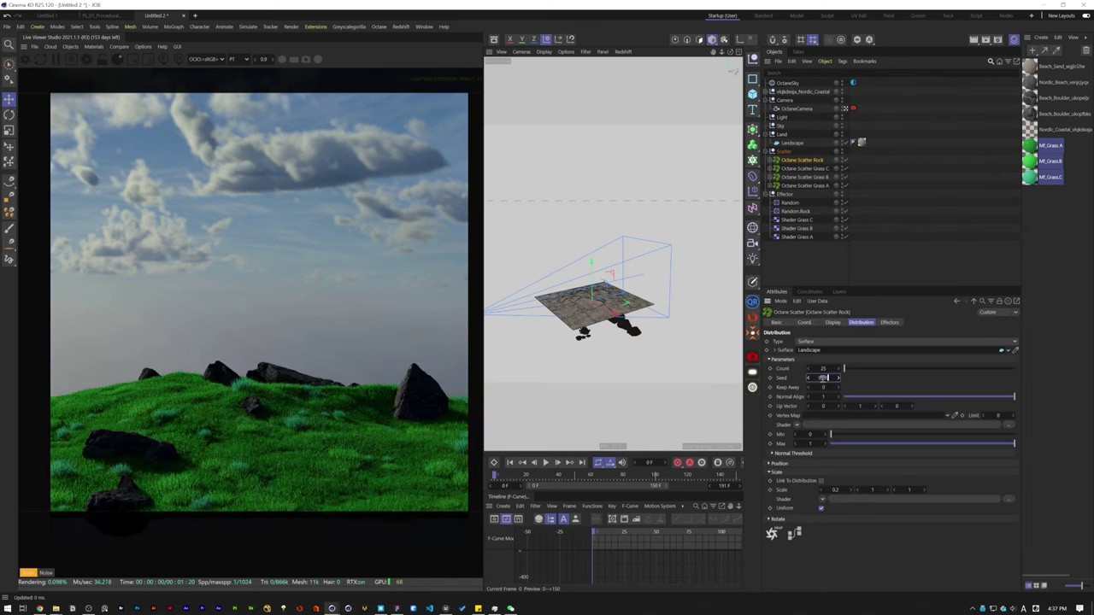
scroll(822, 379, "down", 1)
left_click(823, 377)
left_click(823, 377)
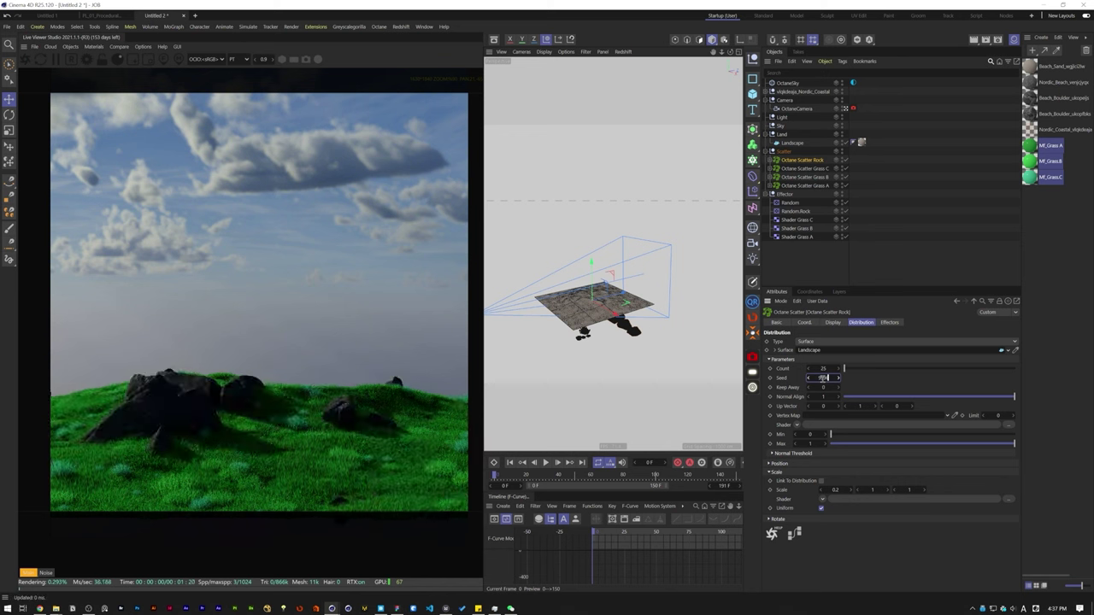
left_click(823, 378)
left_click(822, 378)
left_click(822, 378)
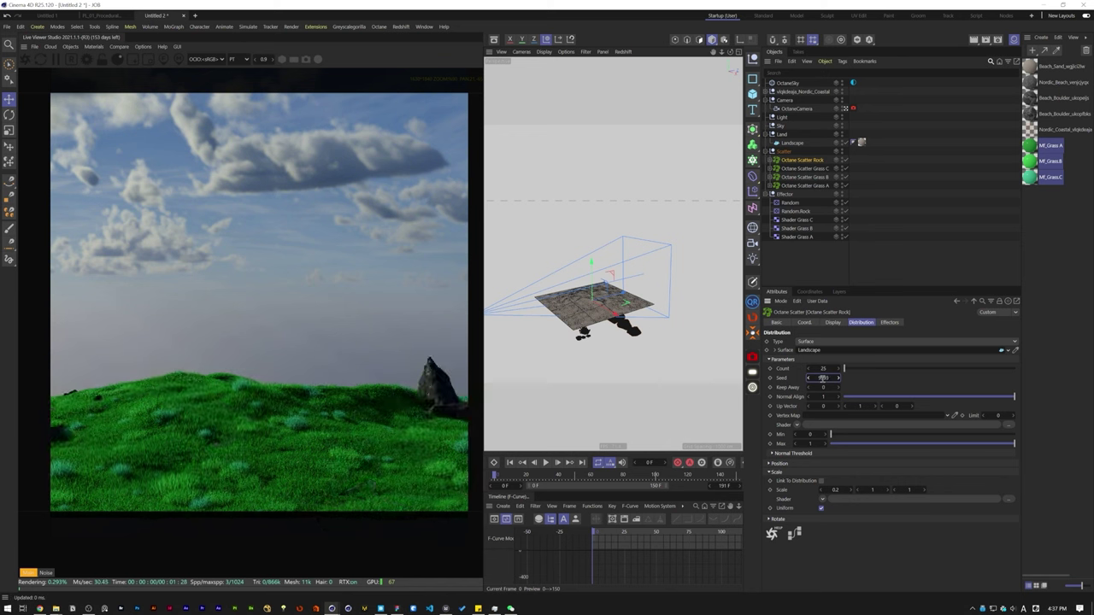
left_click(822, 378)
type("999")
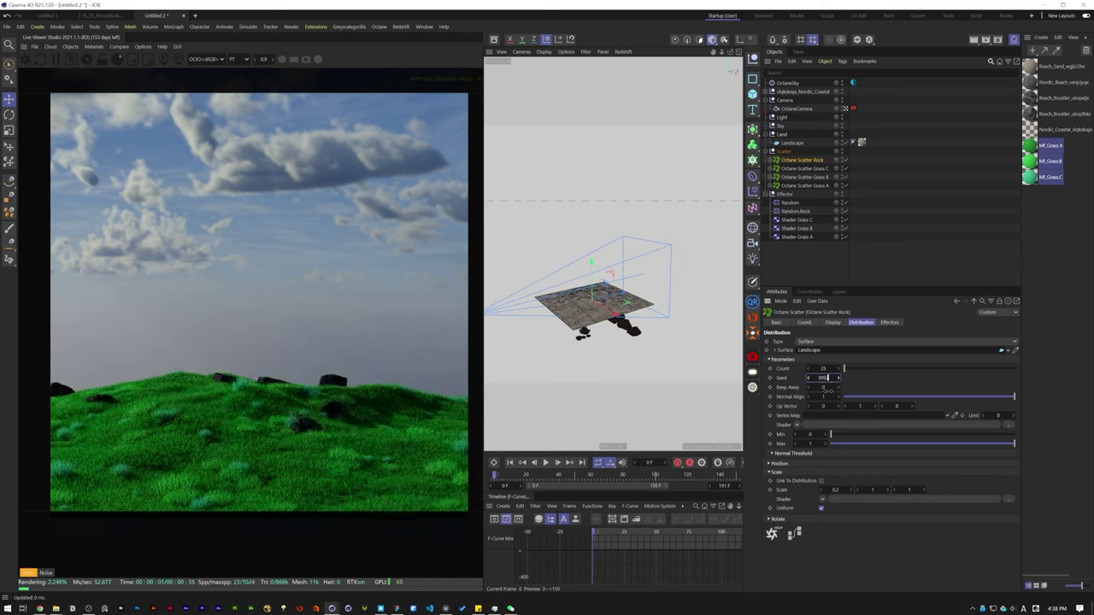
type("2")
Step: Set Octane Scatter Rock's Keep Away to 1 and lower its seed further to scatter small rocks across the hill
left_click(823, 388)
type("1")
key("Return")
left_click(826, 378)
scroll(827, 380, "down", 3)
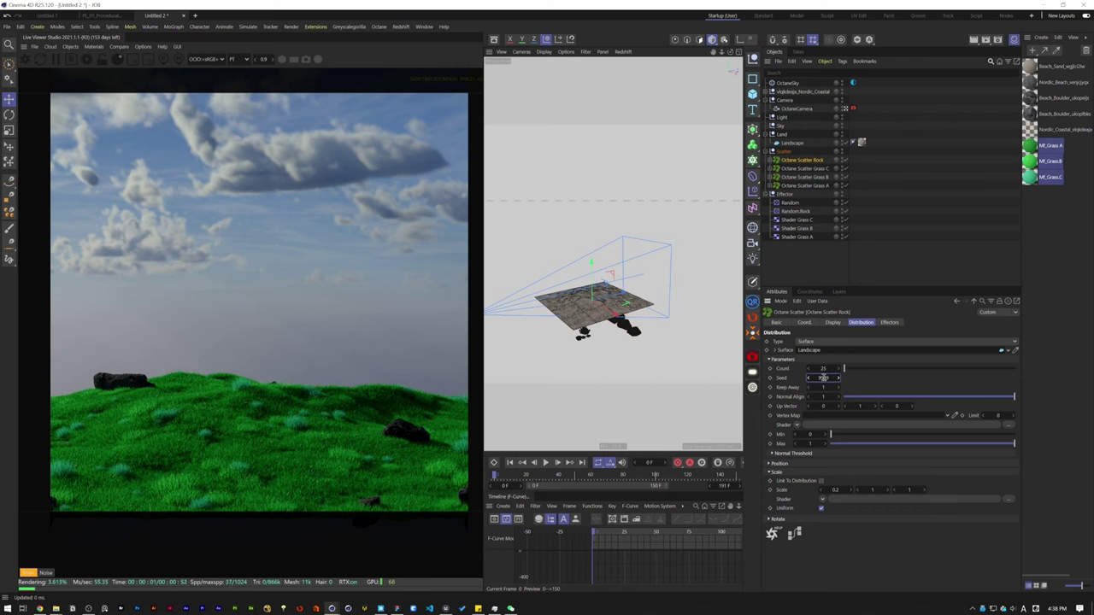
left_click(834, 378)
left_click(834, 378)
left_click(826, 378)
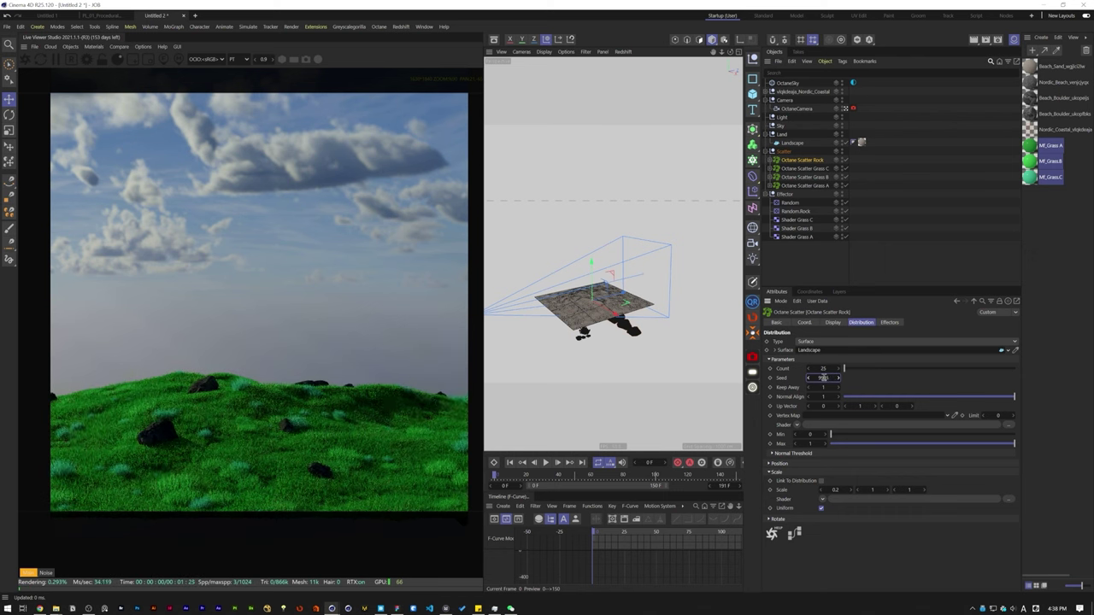
left_click(846, 278)
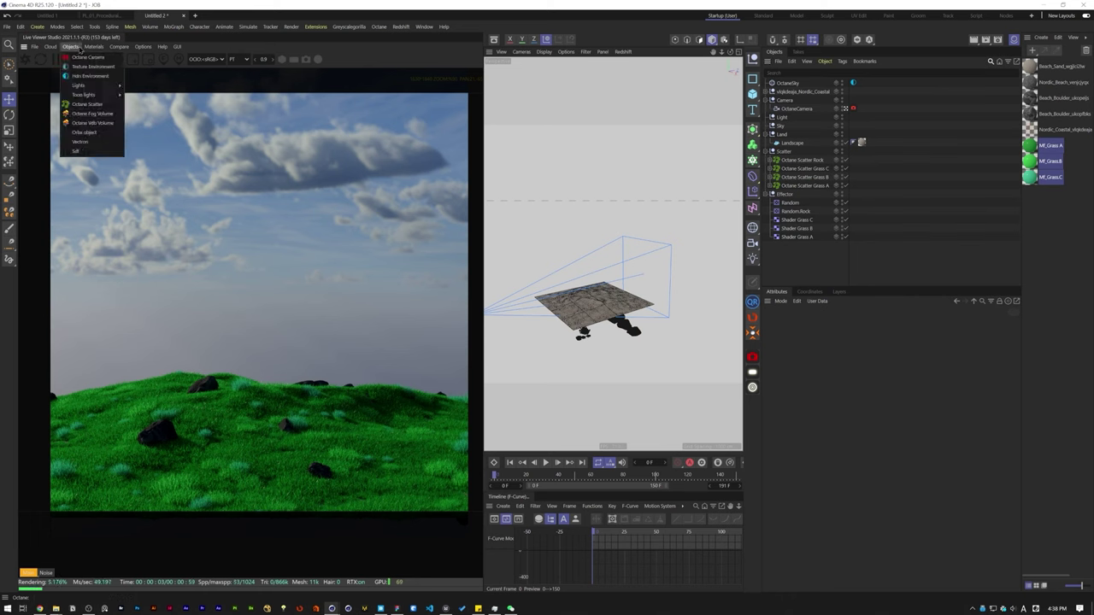
Step: Add a new Octane Scatter under the Scatter null and distribute it on the Landscape surface
left_click(787, 151)
key("shift+c")
key("Return")
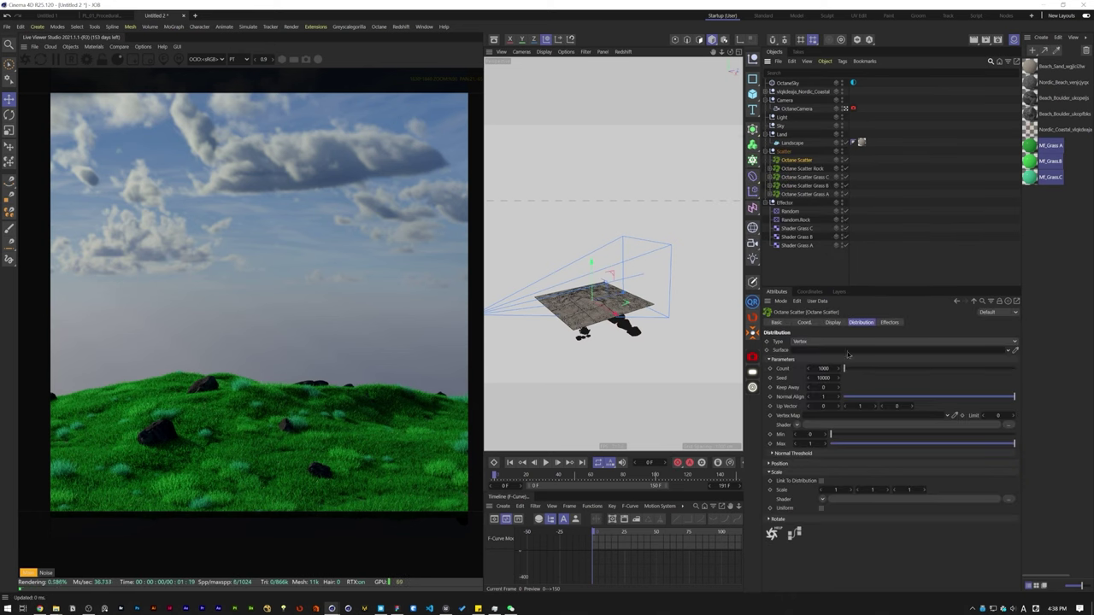
left_click_drag(799, 91, 816, 350)
Step: Ungroup the Nordic Coastal plants, place them inside the new Octane Scatter and remove their empty null
key("shift+g")
key("Delete")
left_click(797, 152)
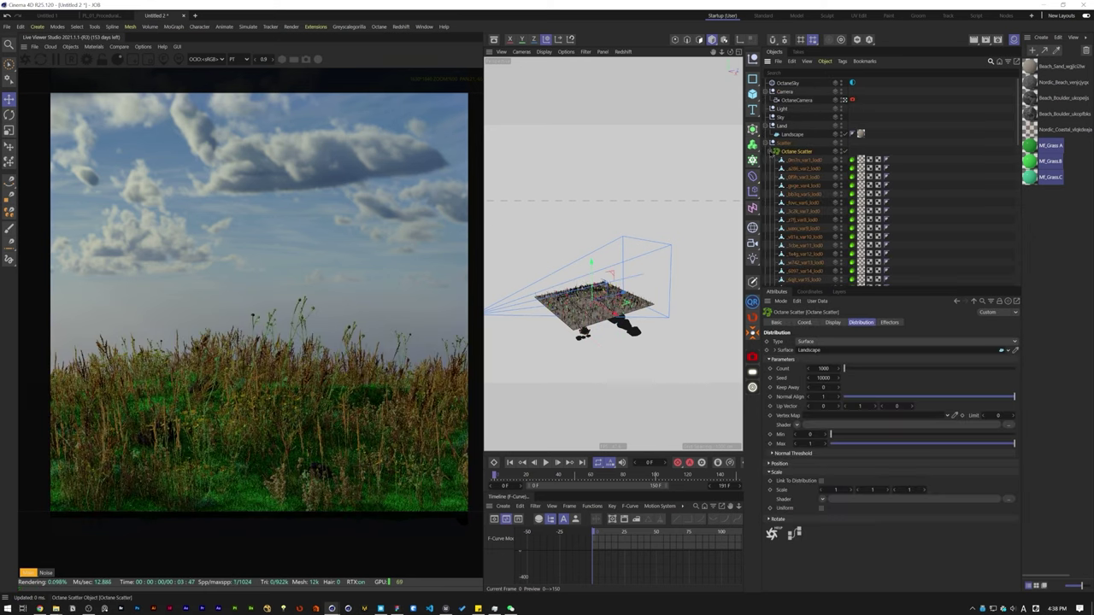
Step: Assign the Random effector to the plant Octane Scatter and set its distribution count to 250
left_click(772, 151)
left_click(889, 322)
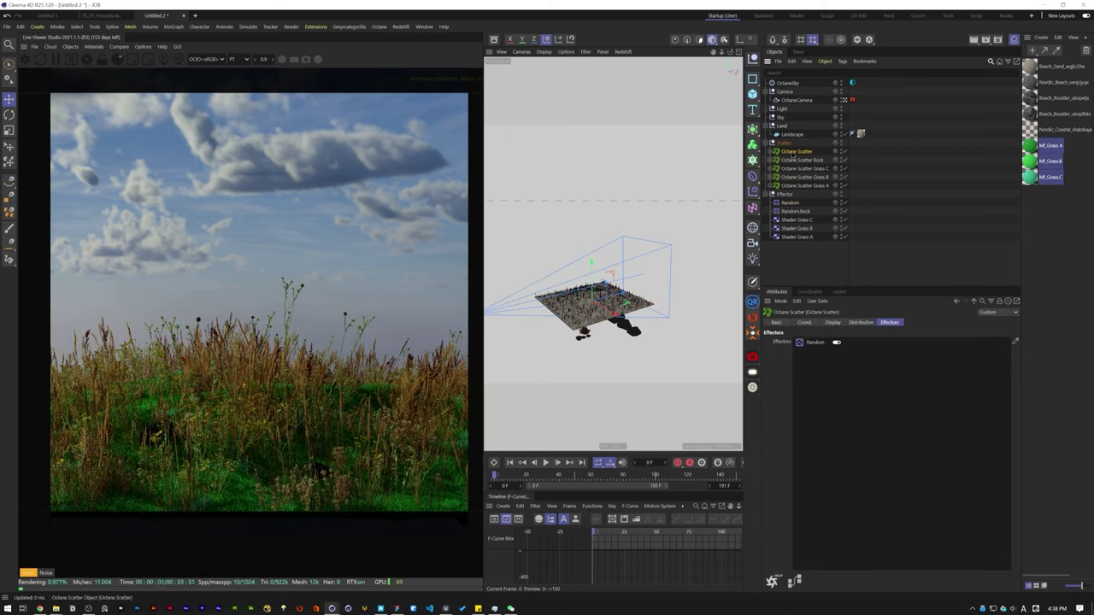
left_click(859, 323)
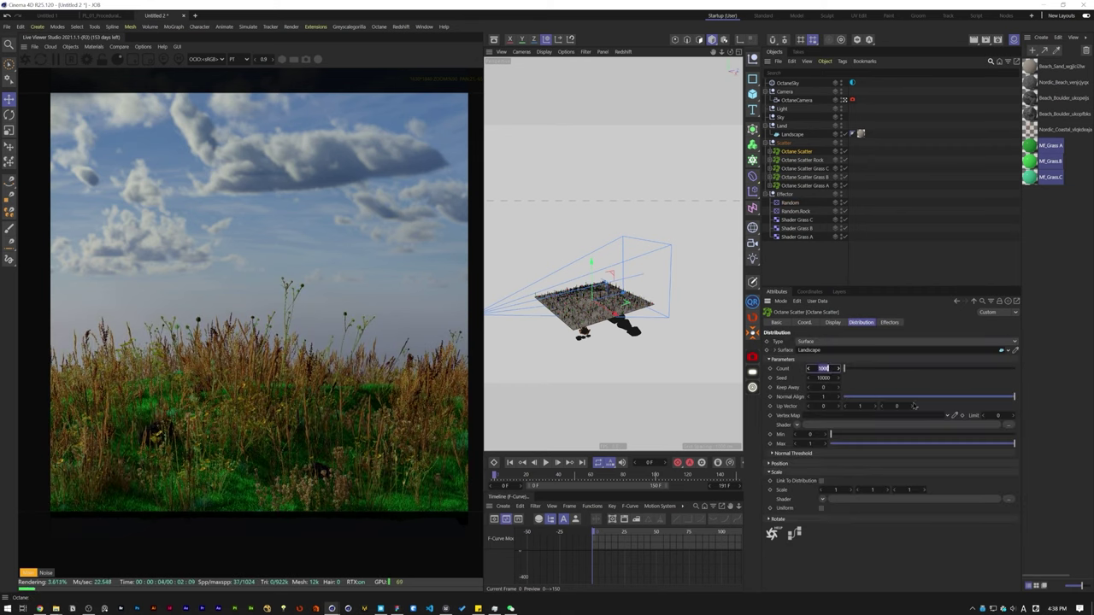
type("250")
key("Return")
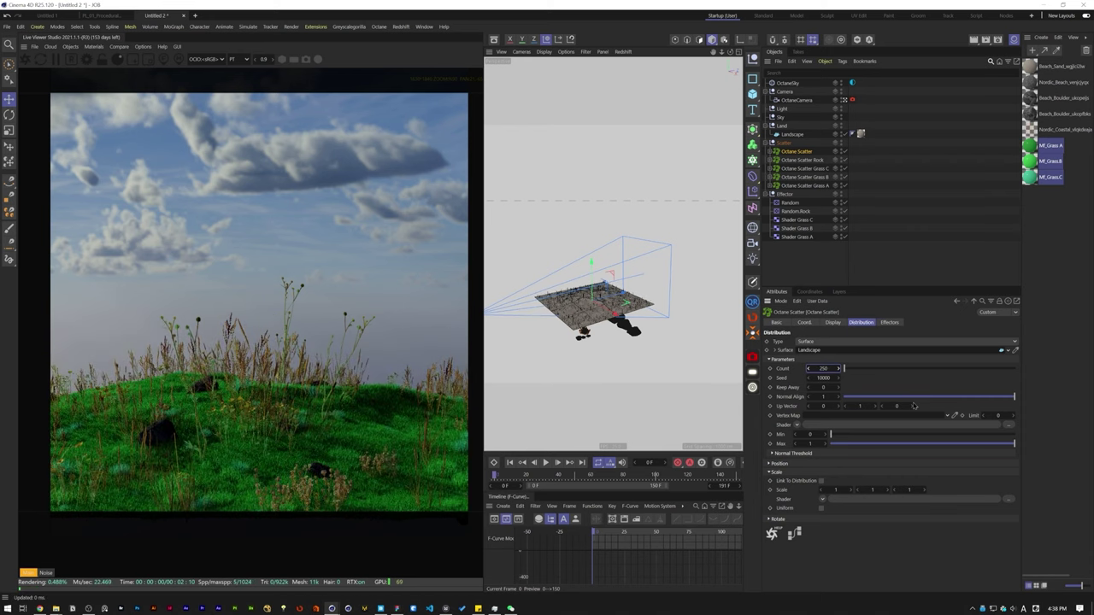
Step: Change the plant scatter's seed to 9996, enable uniform scaling and set the scale to 0.4
left_click(823, 377)
scroll(824, 378, "down", 1)
scroll(824, 378, "down", 3)
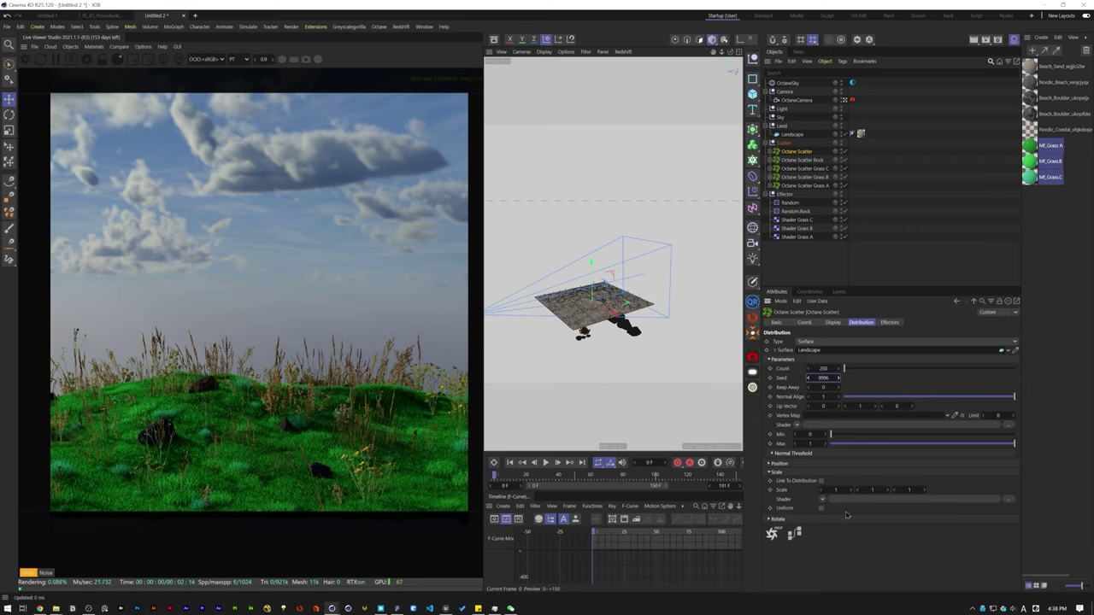
left_click(821, 508)
double_click(835, 490)
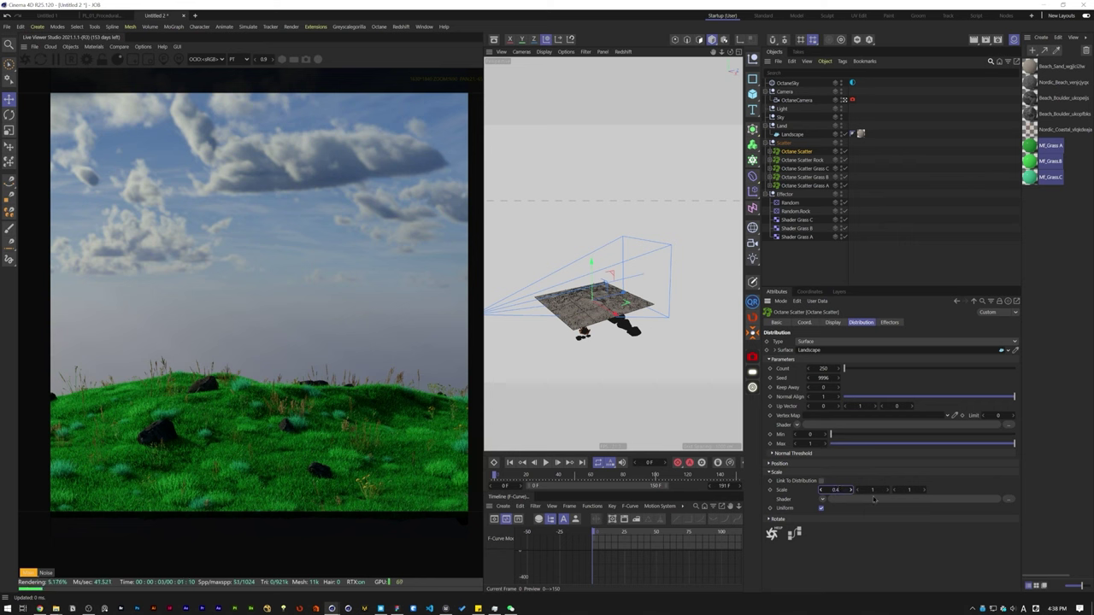
Step: Set the plant scatter's seed to 9989 and reduce its count slightly
double_click(825, 378)
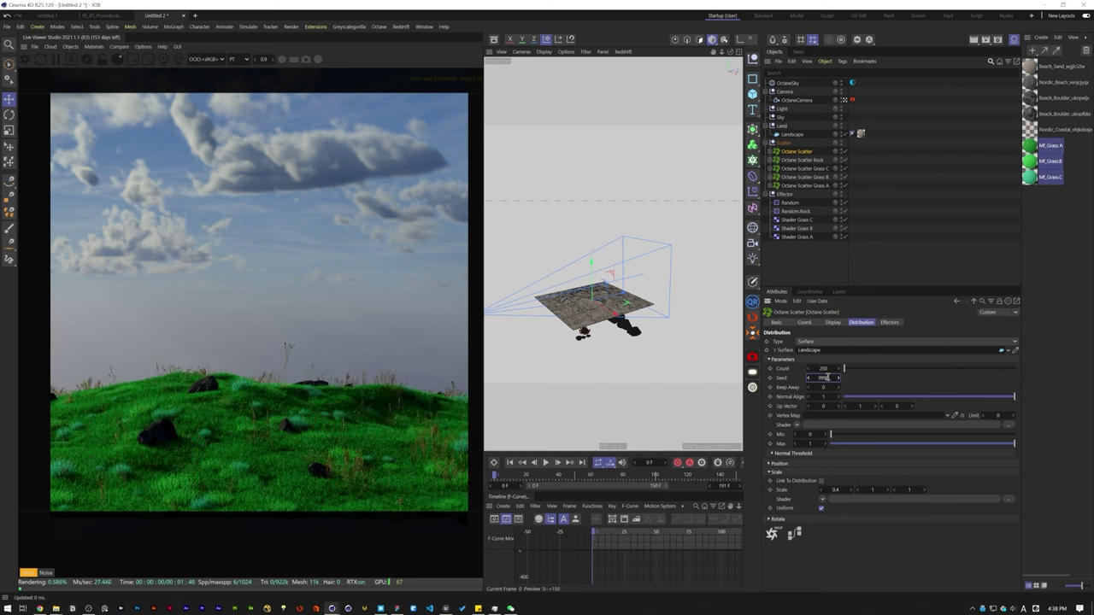
double_click(823, 368)
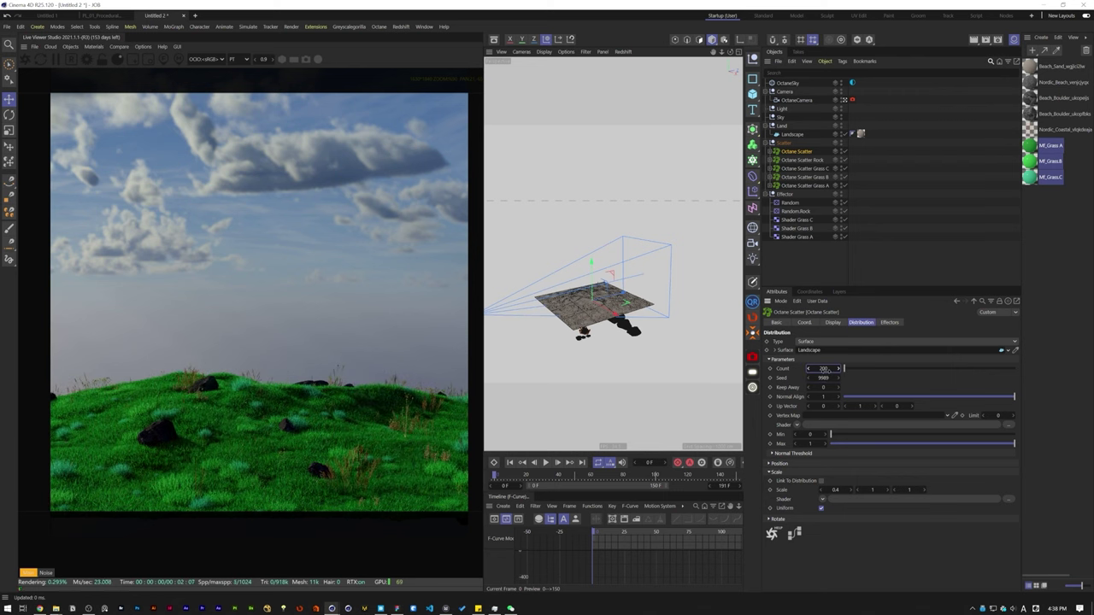
left_click(865, 208)
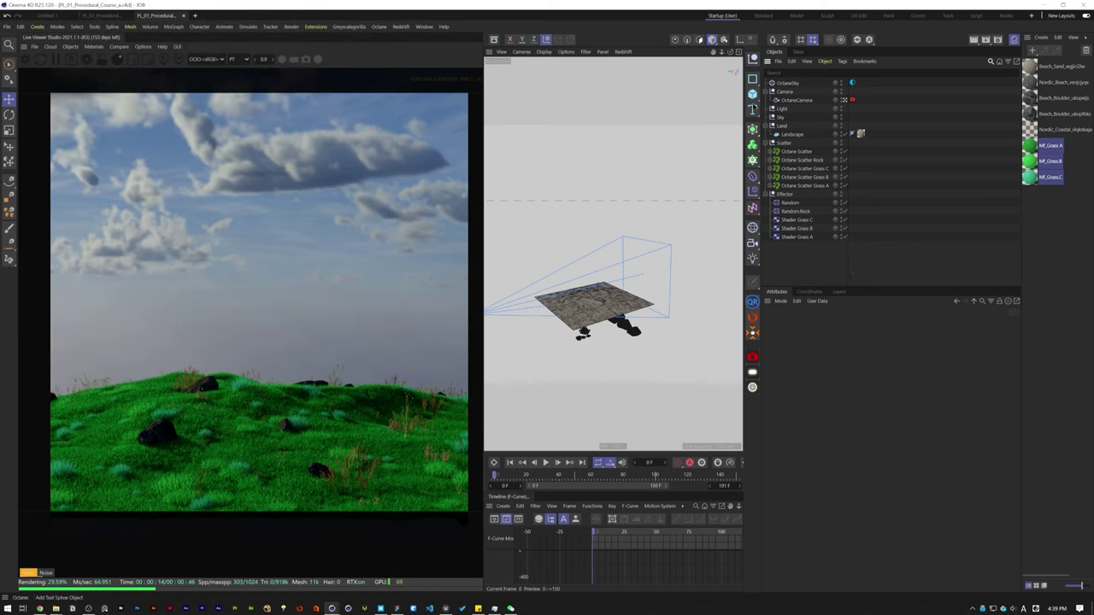
Step: Create a plane inside the Sky null and set its orientation to +Z
left_click(753, 94)
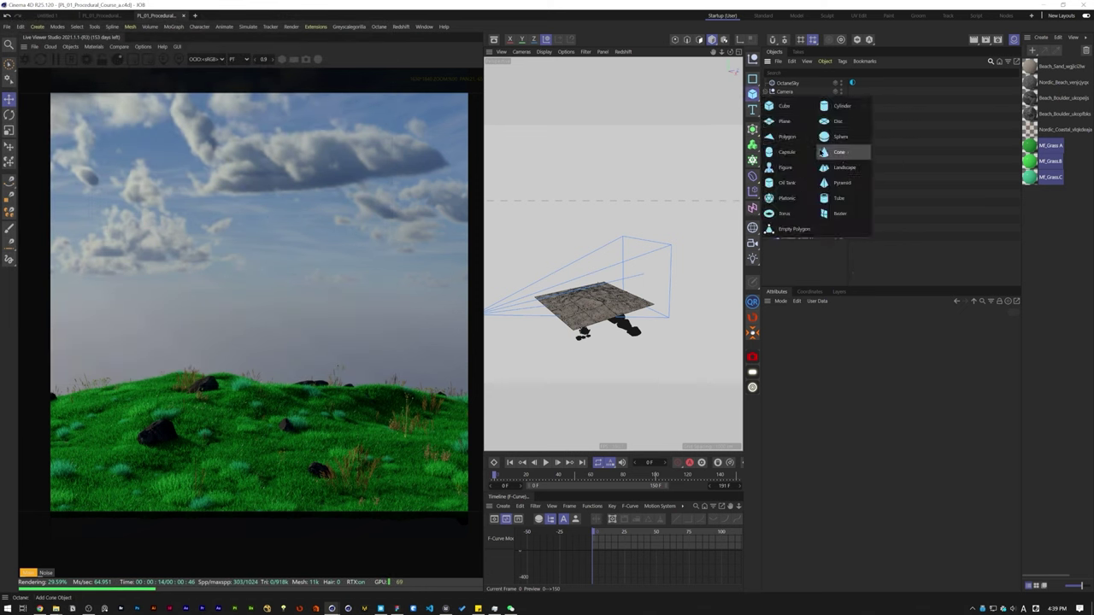
left_click(783, 121)
left_click_drag(782, 83, 790, 127)
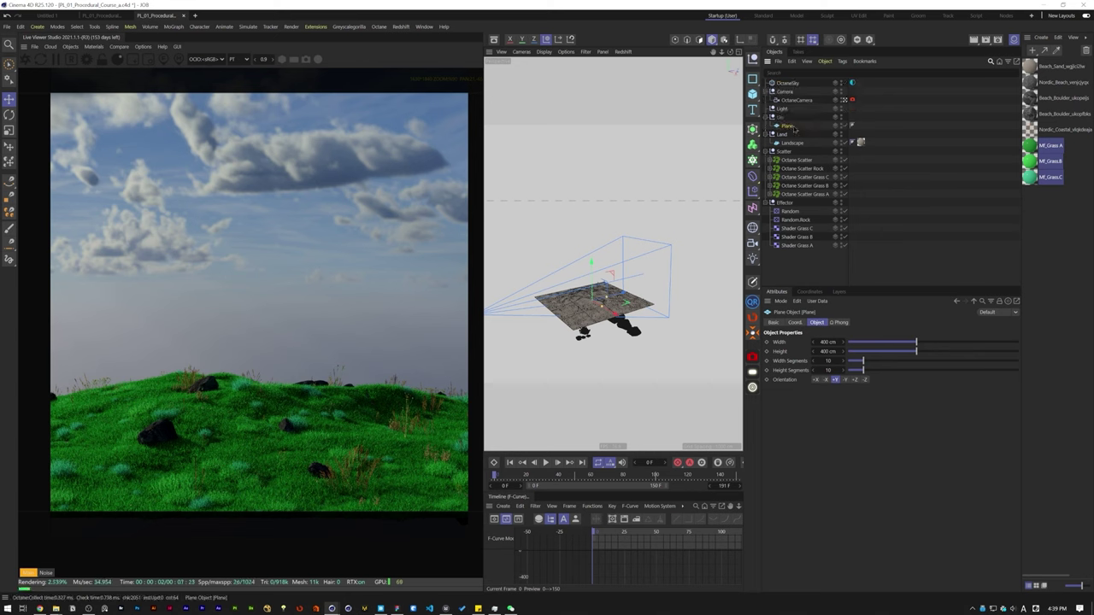
left_click(854, 380)
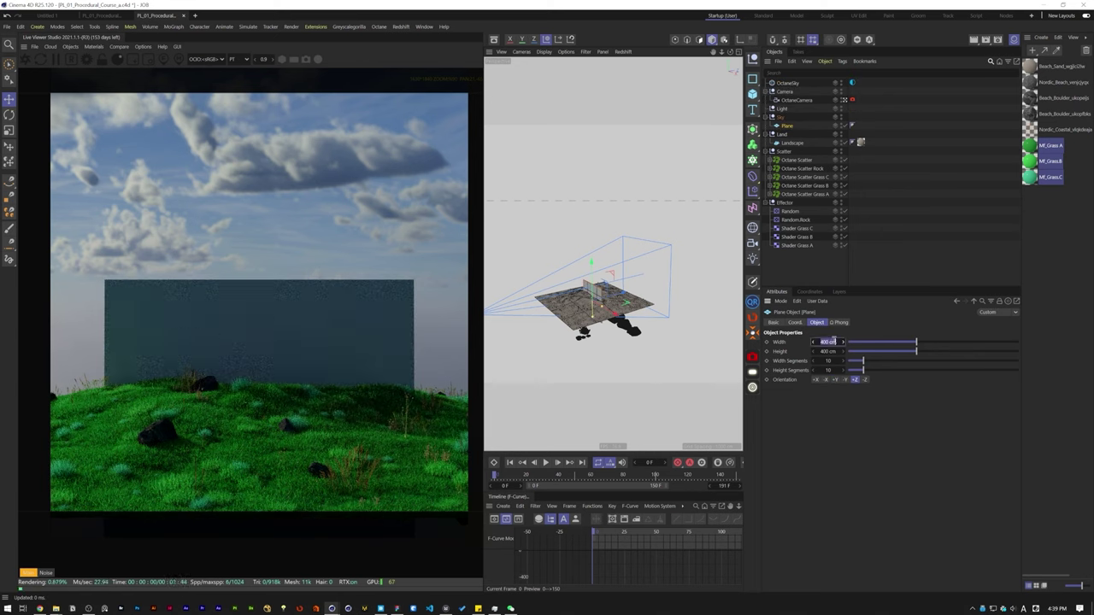
Step: Set the sky plane's width and height to 4000 cm
left_click(834, 341)
type("4000")
key("Tab")
type("4000")
key("Tab")
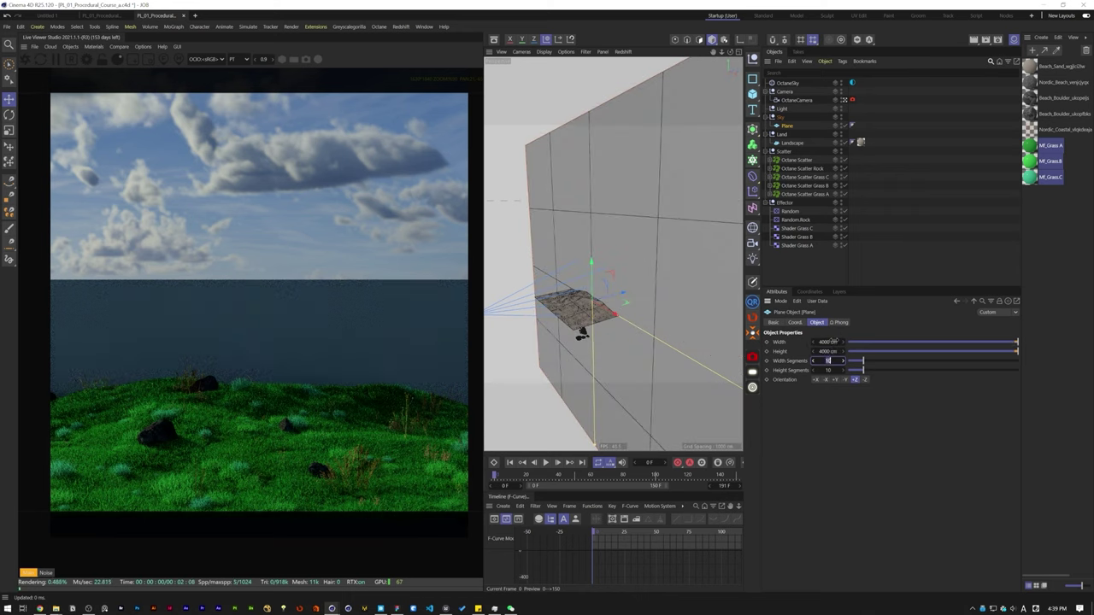
Step: Set the sky plane's Z position to 6000 cm and nudge it slightly along the vertical axis
left_click(793, 324)
left_click(801, 360)
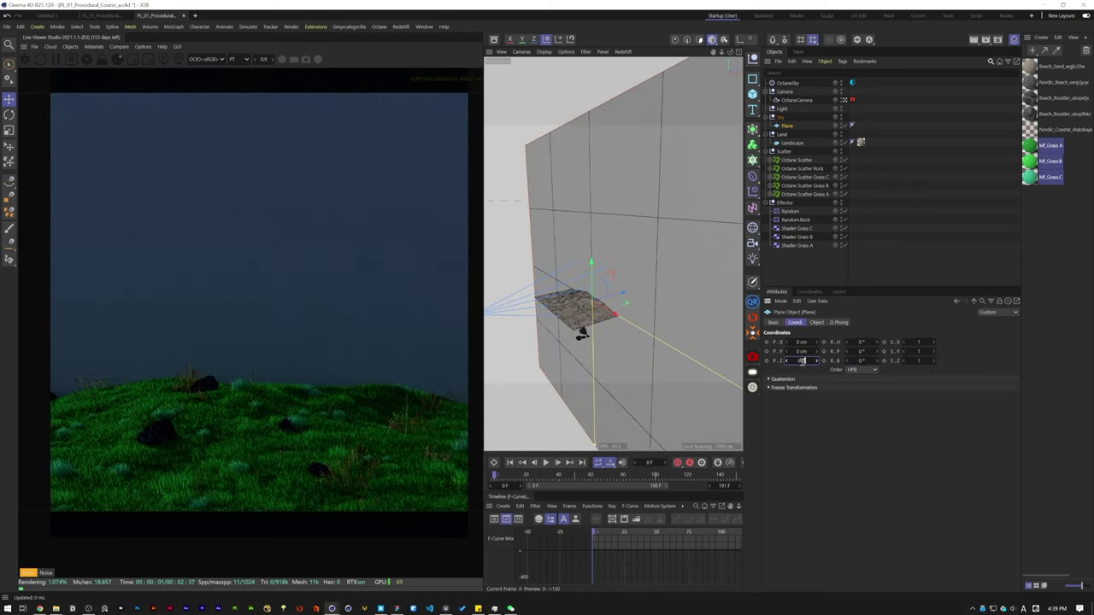
type("6000")
key("Return")
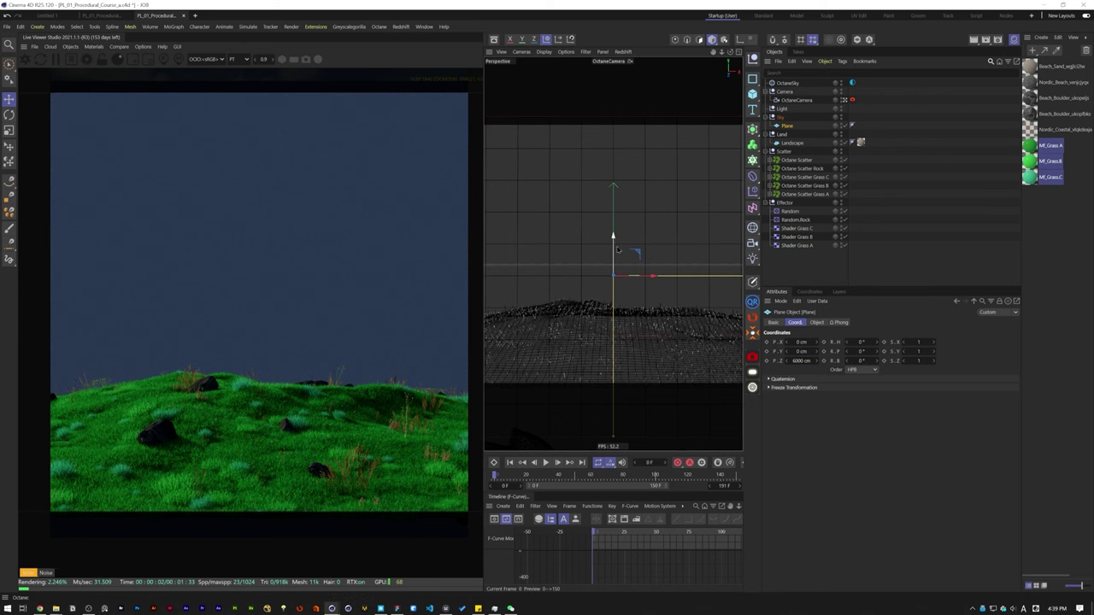
left_click_drag(613, 231, 612, 240)
left_click(822, 267)
left_click(845, 100)
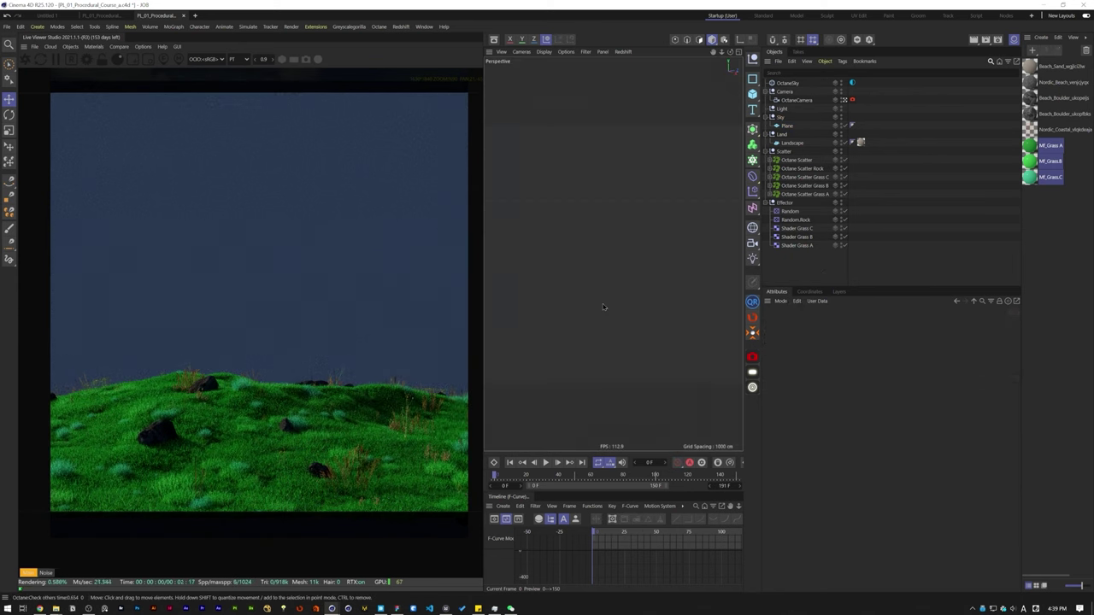
scroll(617, 304, "down", 5)
middle_click_drag(708, 278, 653, 296, "alt")
scroll(676, 288, "down", 5)
left_click_drag(654, 296, 665, 293, "alt")
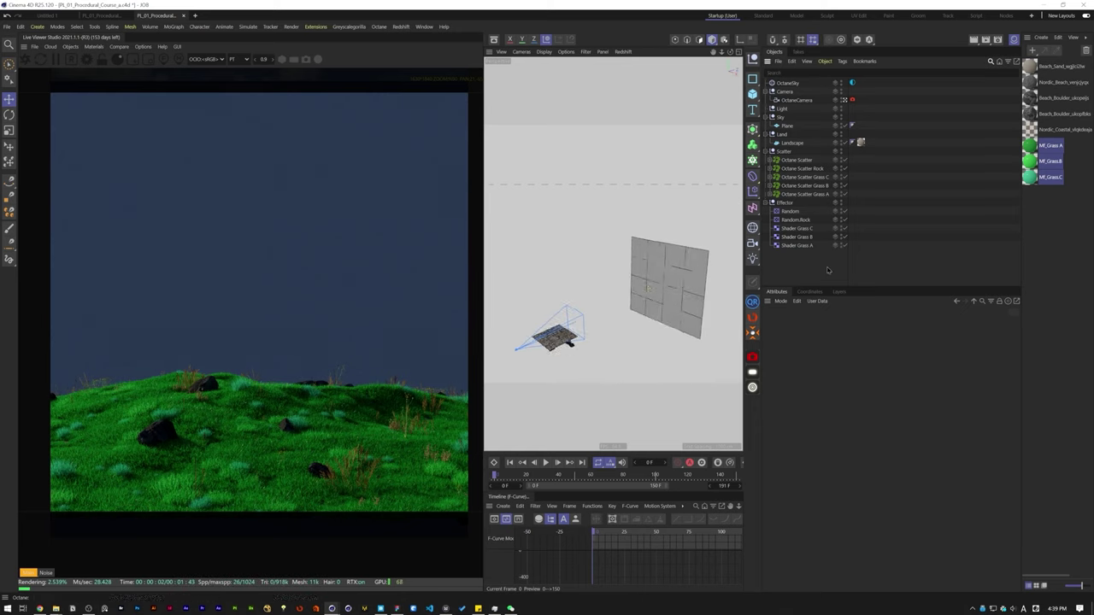
Step: Create an Octane Universal material named "Sky" and apply it to the sky plane
left_click(94, 47)
mouse_move(128, 88)
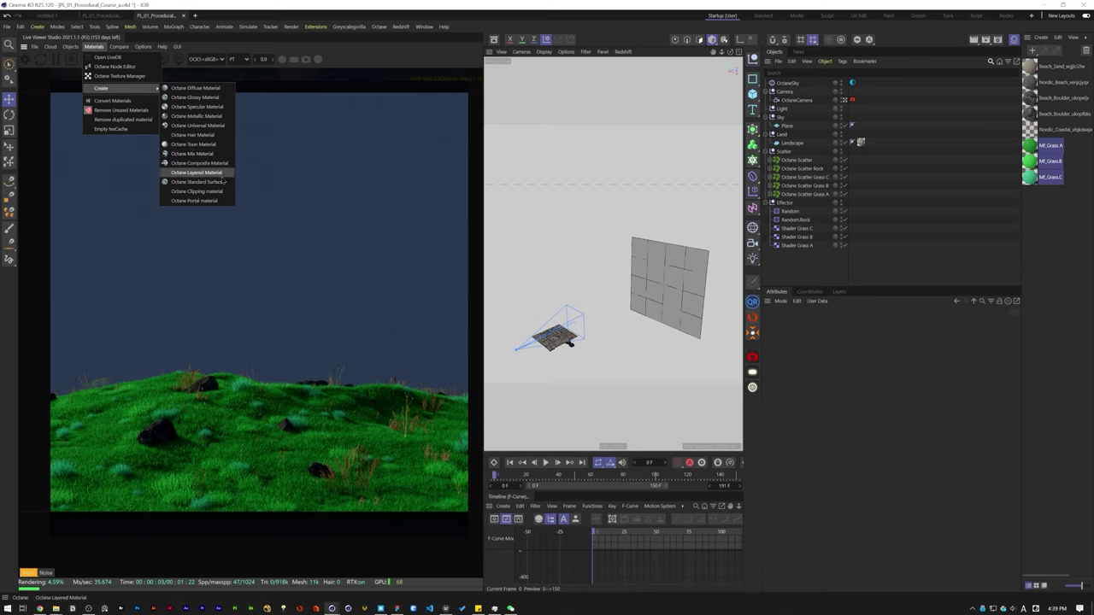
left_click(282, 126)
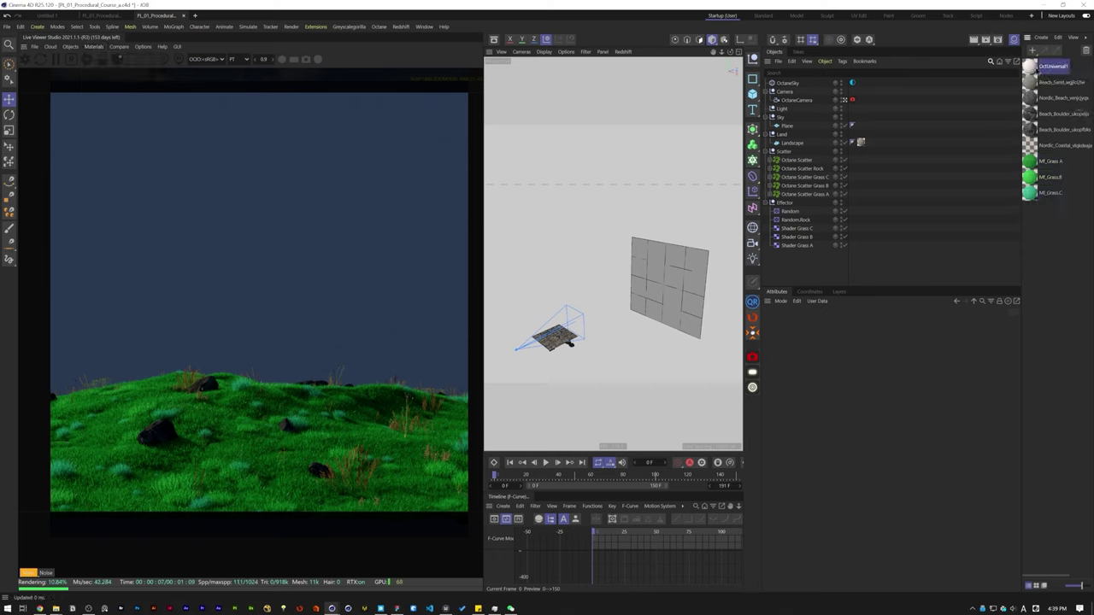
left_click(779, 323)
left_click_drag(849, 416, 707, 413)
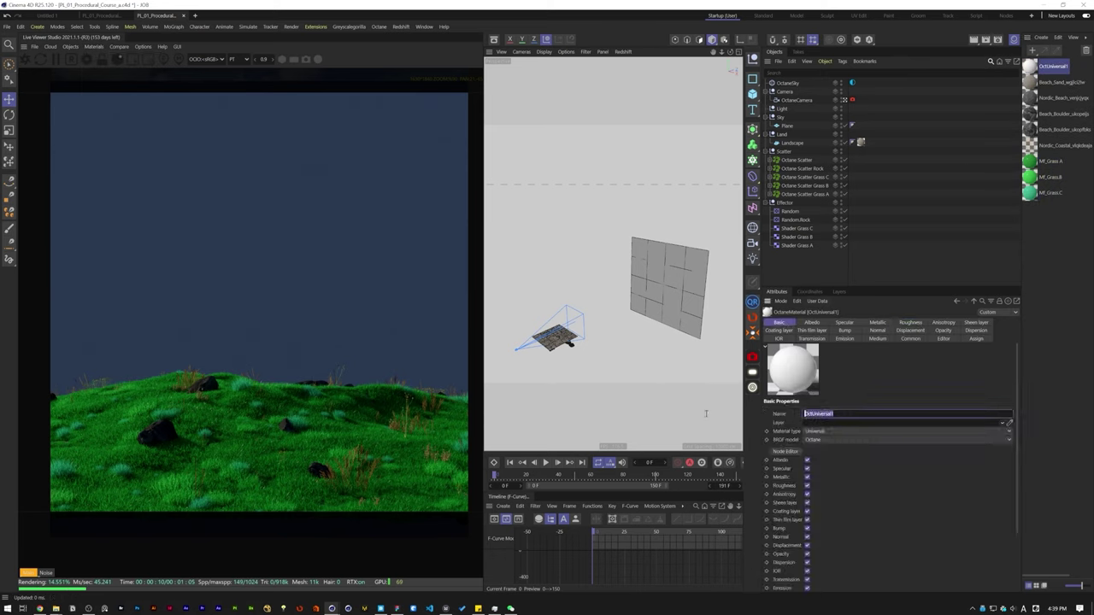
type("Sky")
key("Return")
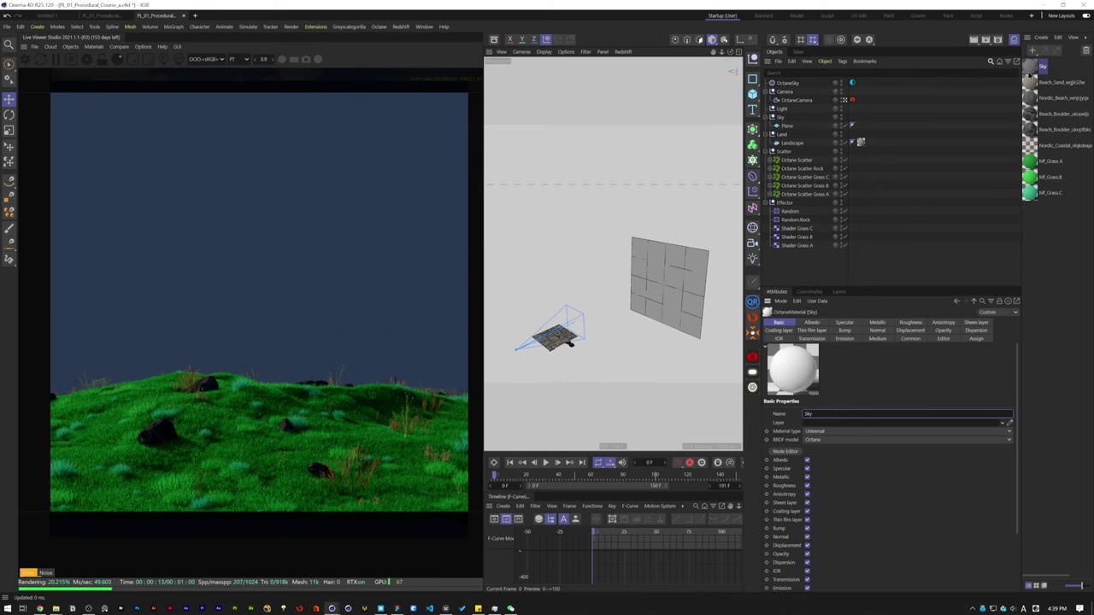
left_click_drag(1030, 70, 787, 126)
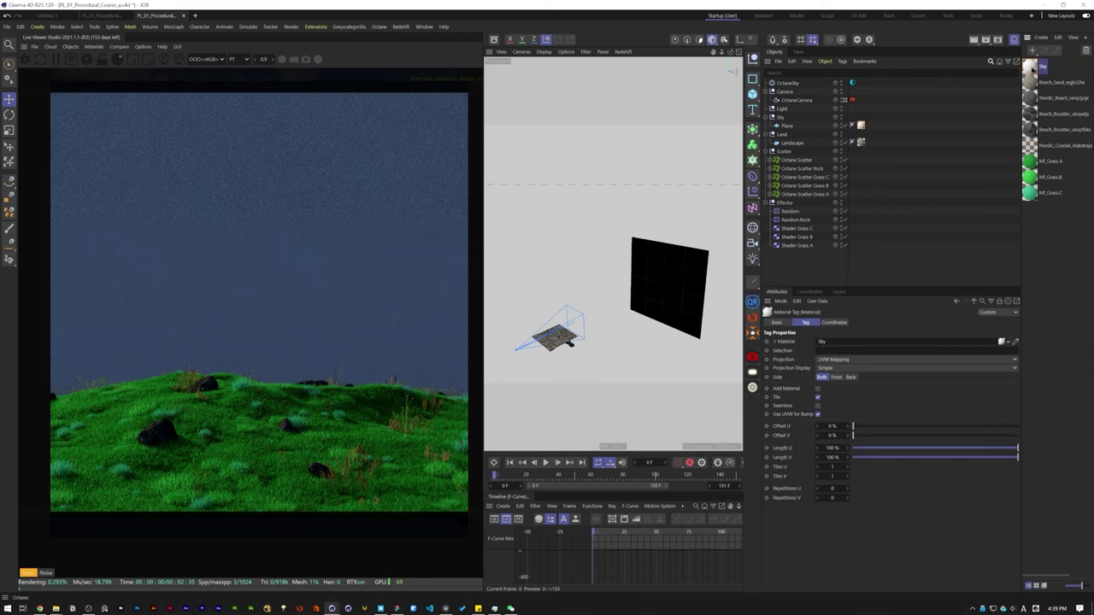
Step: Add a Gradient node to the Sky material and connect it to both Albedo and Transmission
left_click(793, 451)
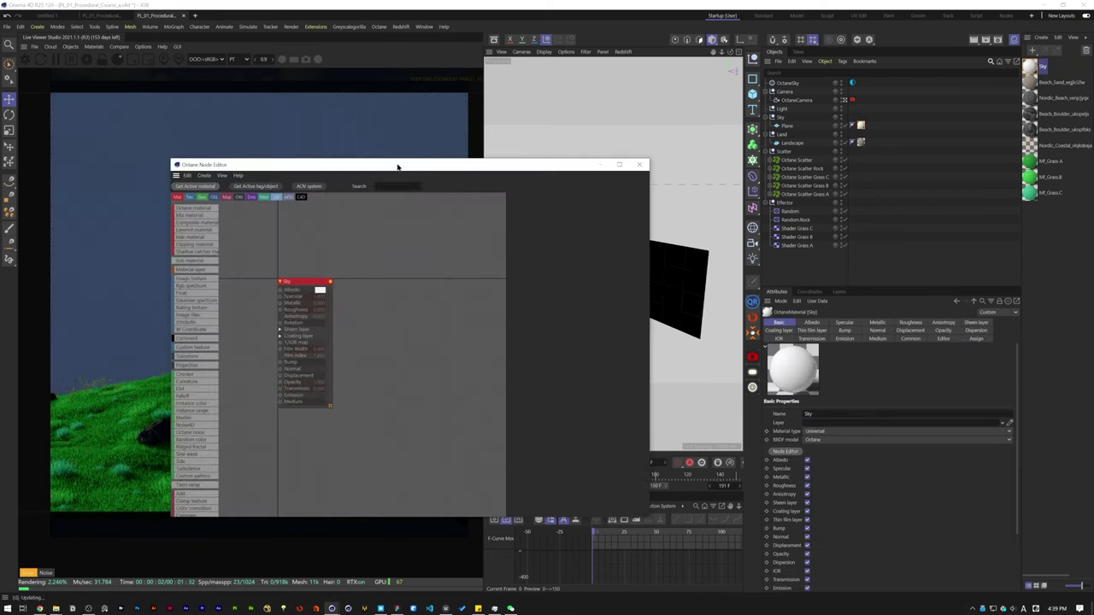
left_click_drag(382, 165, 717, 205)
middle_click_drag(711, 421, 784, 361)
scroll(527, 479, "down", 5)
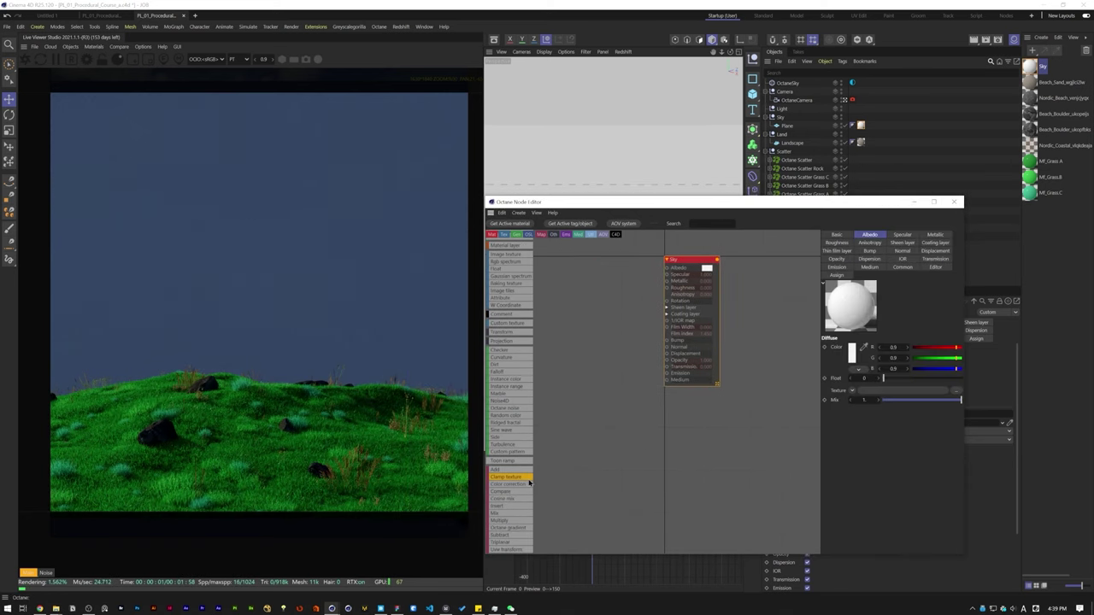
scroll(504, 488, "down", 6)
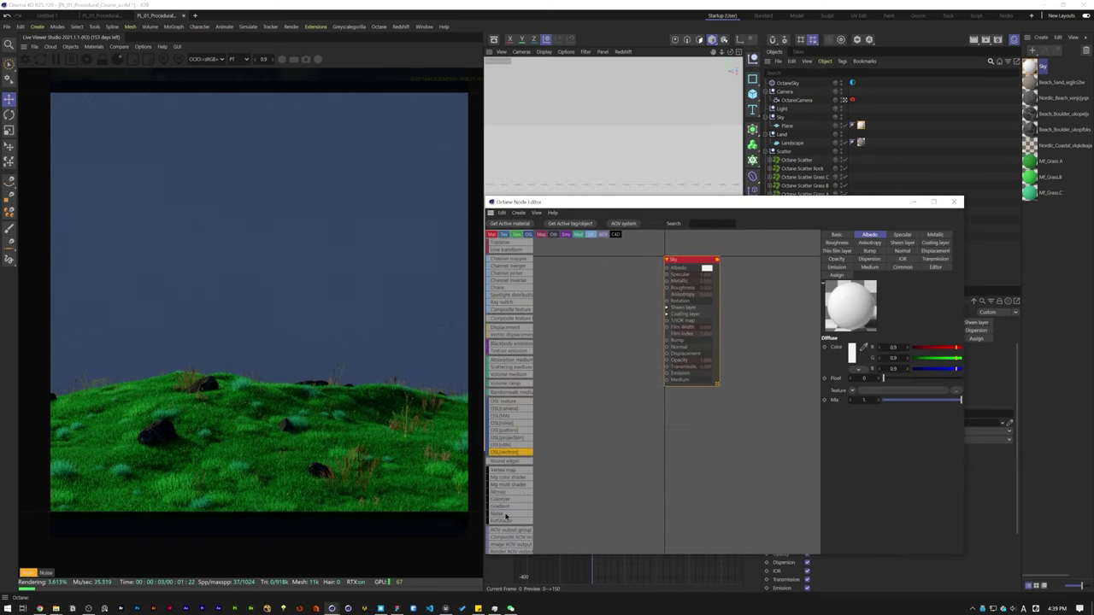
left_click_drag(500, 505, 670, 271)
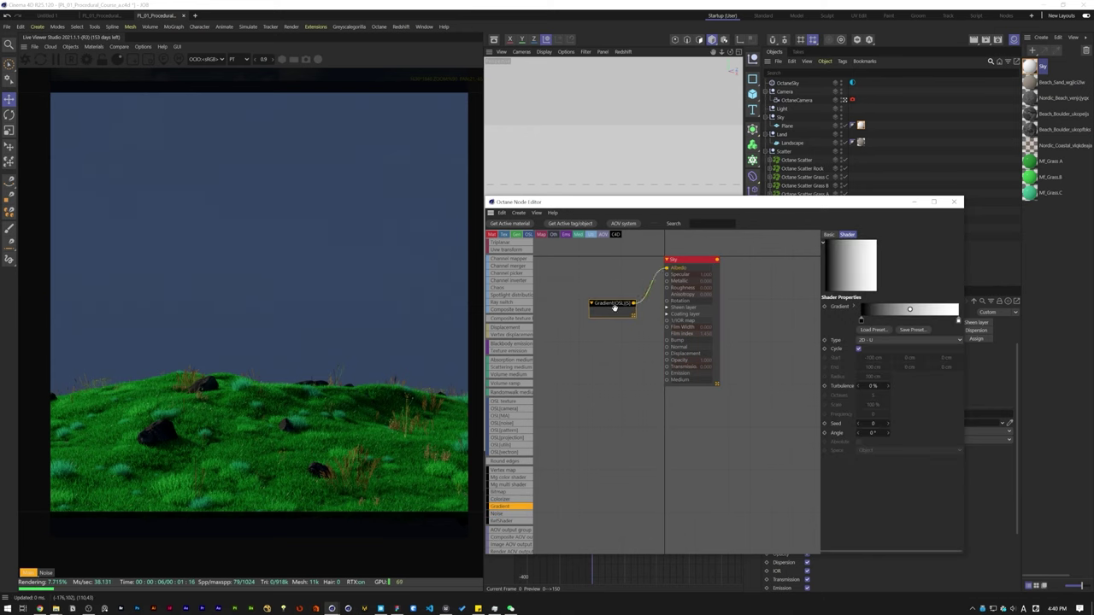
left_click_drag(611, 302, 668, 366)
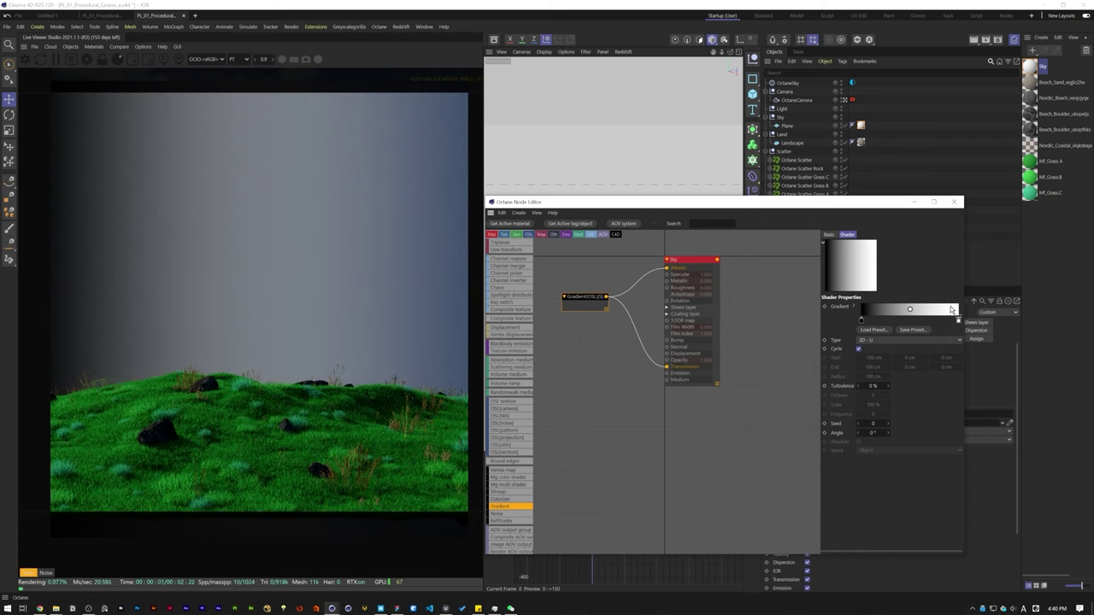
Step: Set the sky gradient's type to 2D - V and tint its bright end knot light blue
scroll(885, 345, "down", 1)
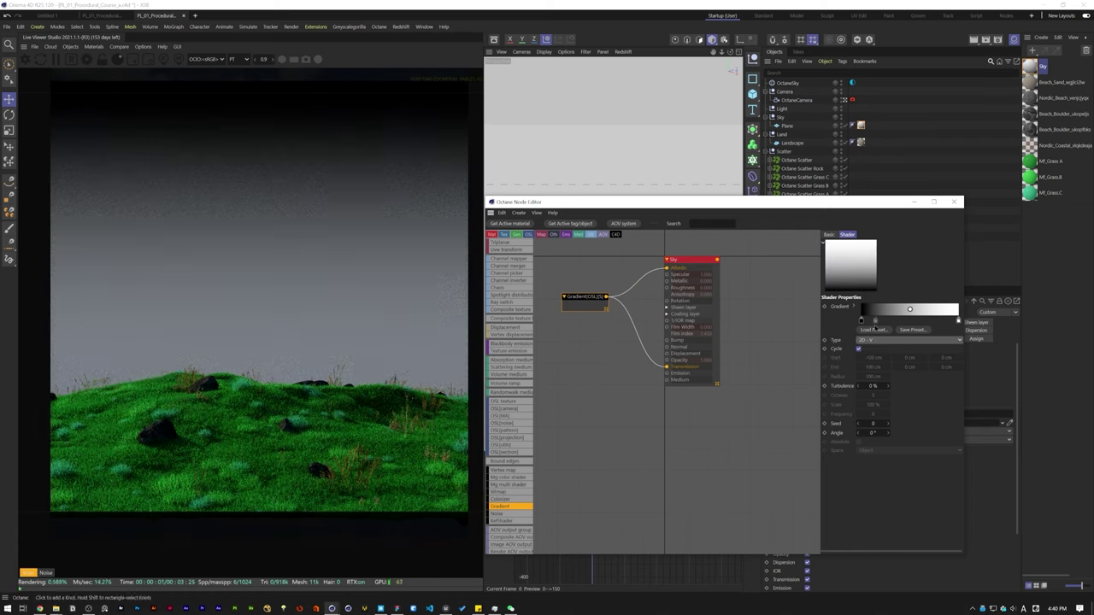
double_click(958, 320)
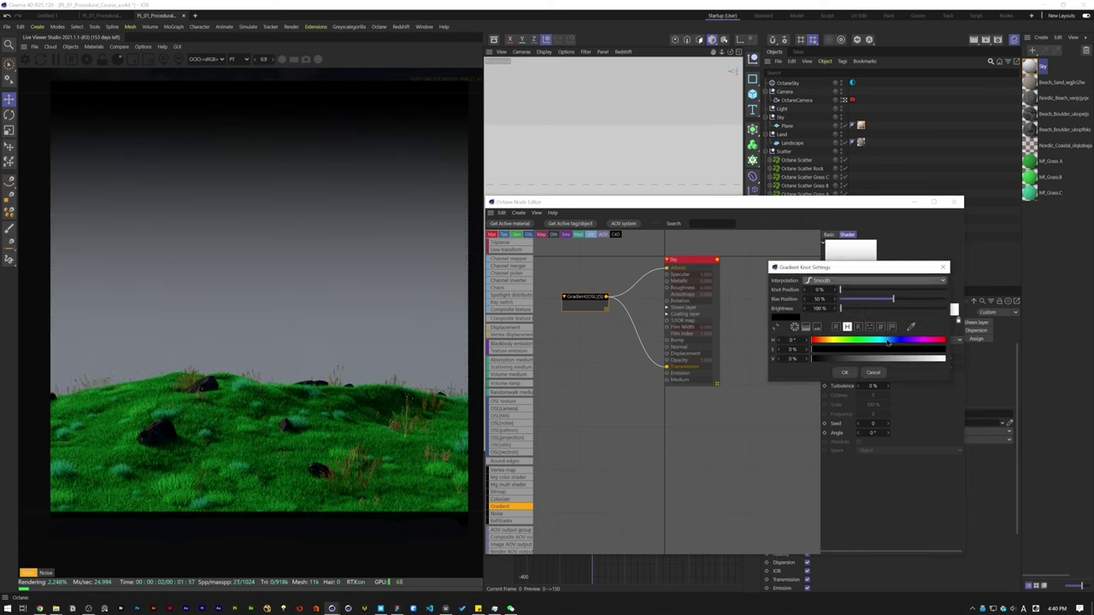
left_click(844, 371)
double_click(957, 320)
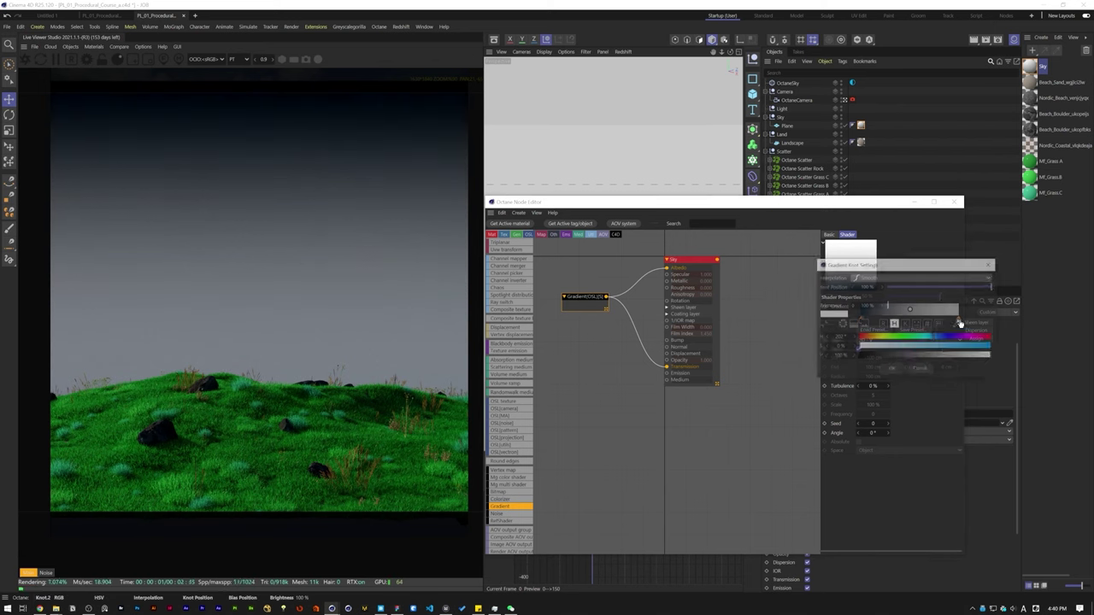
left_click_drag(875, 346, 892, 347)
left_click(891, 369)
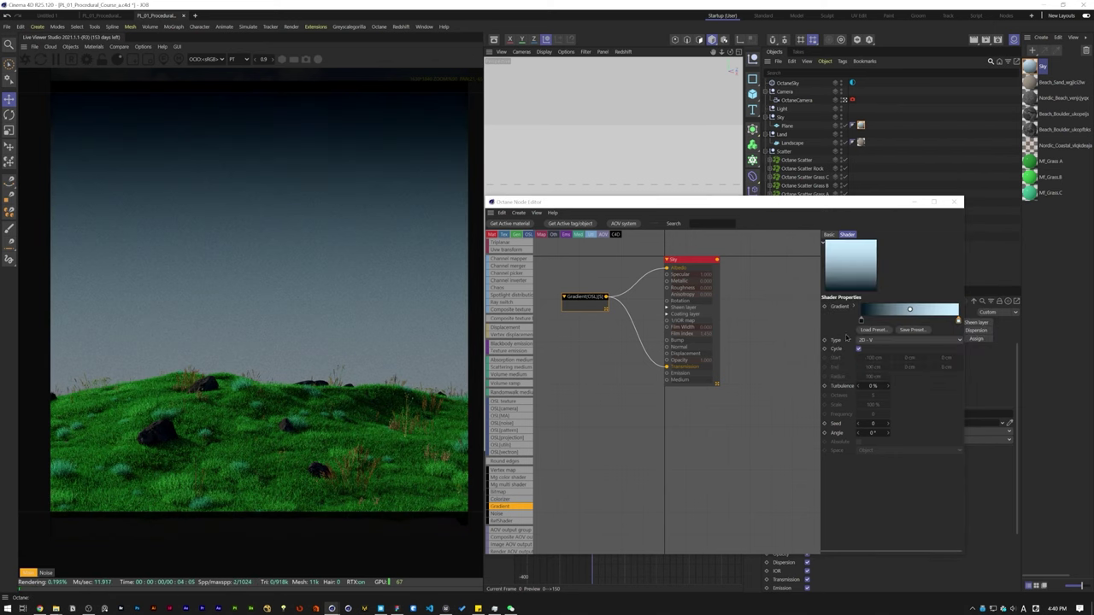
Step: Set the sky gradient's dark start knot to a deep blue of about hue 202°, saturation 52% and value 16%, and close the node editor
double_click(862, 321)
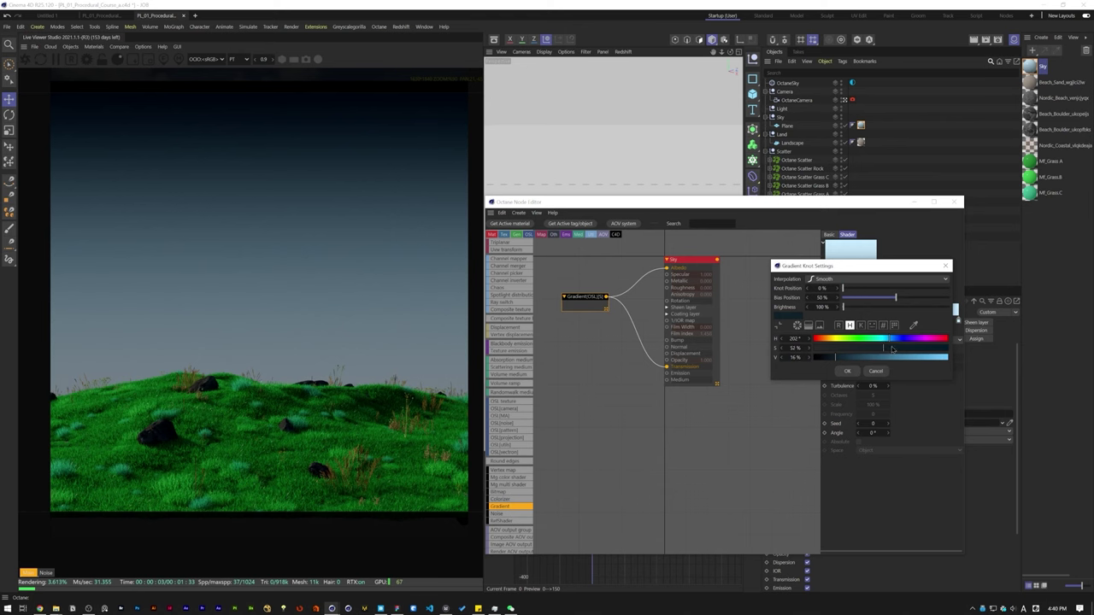
left_click(847, 371)
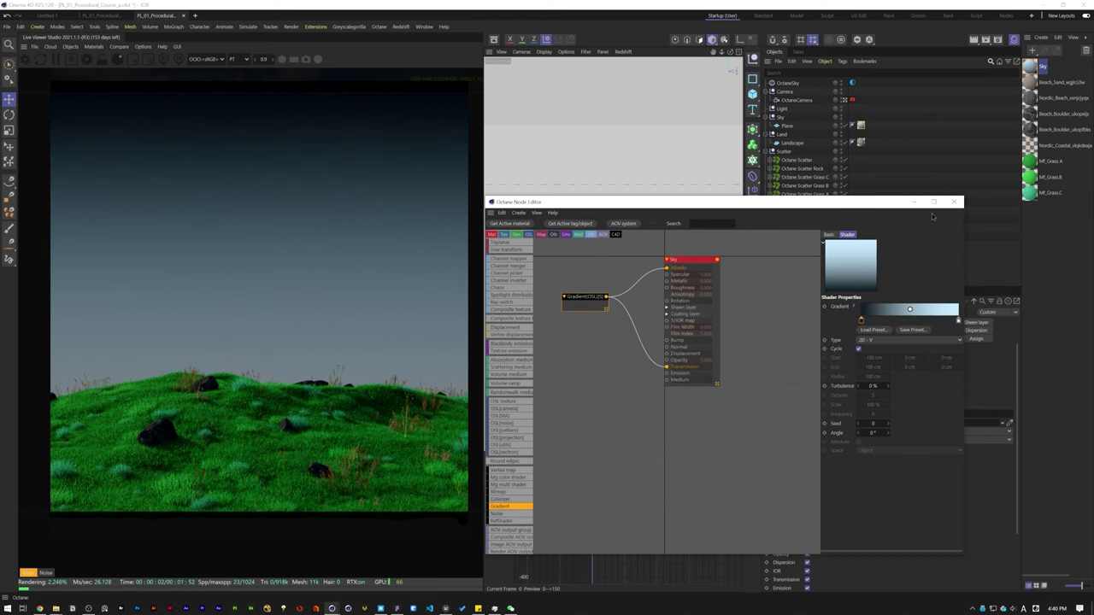
left_click(956, 202)
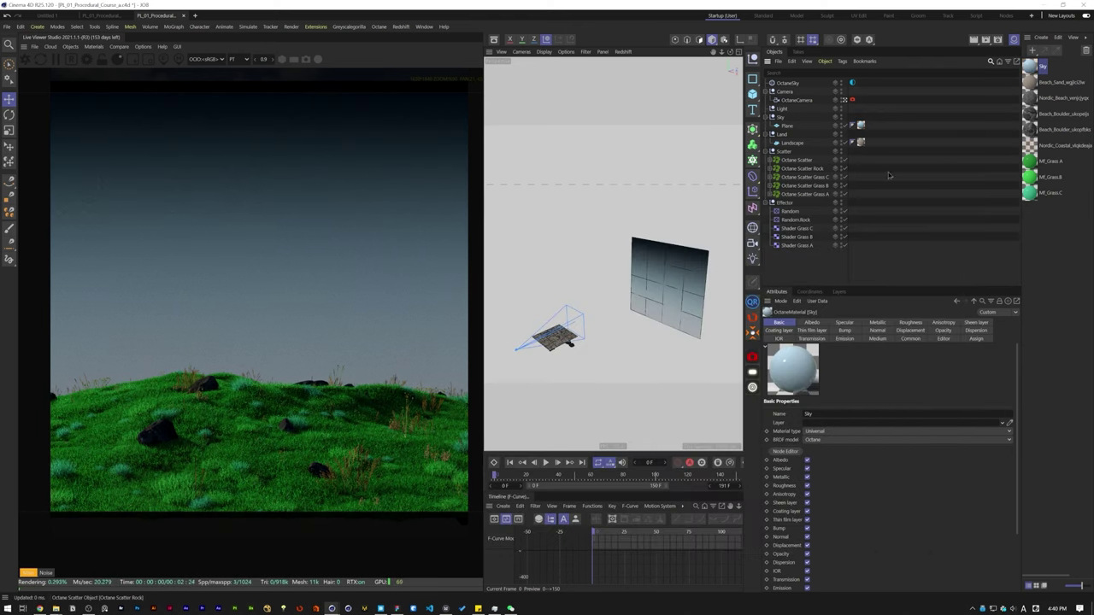
Step: Create a targeted Octane area light inside the Light null and move it towards the sky plane, to about 4561 cm in Z
left_click(662, 290)
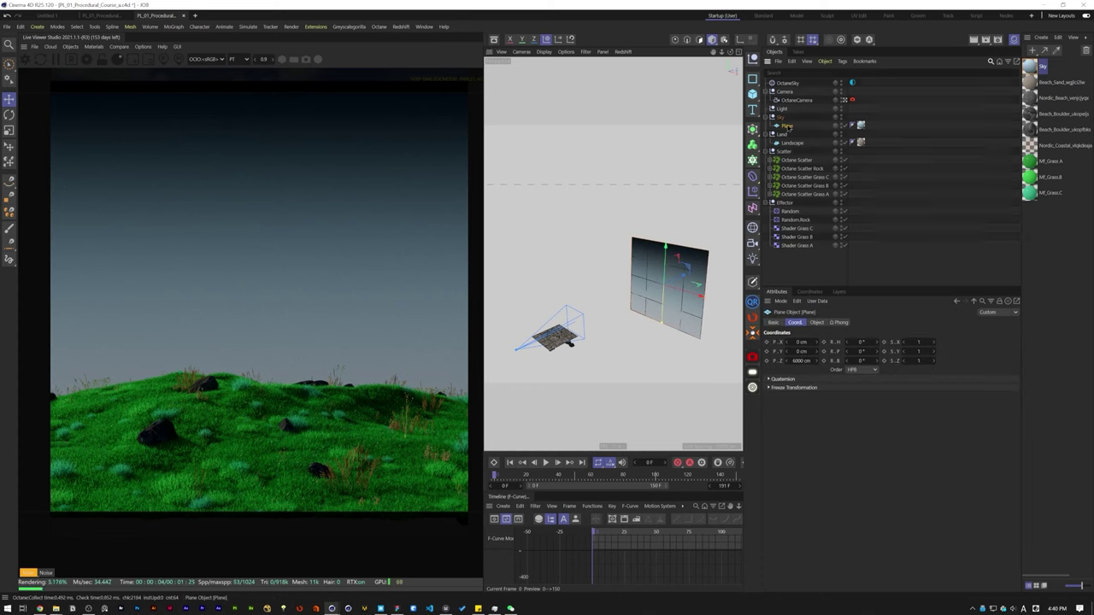
left_click(71, 46)
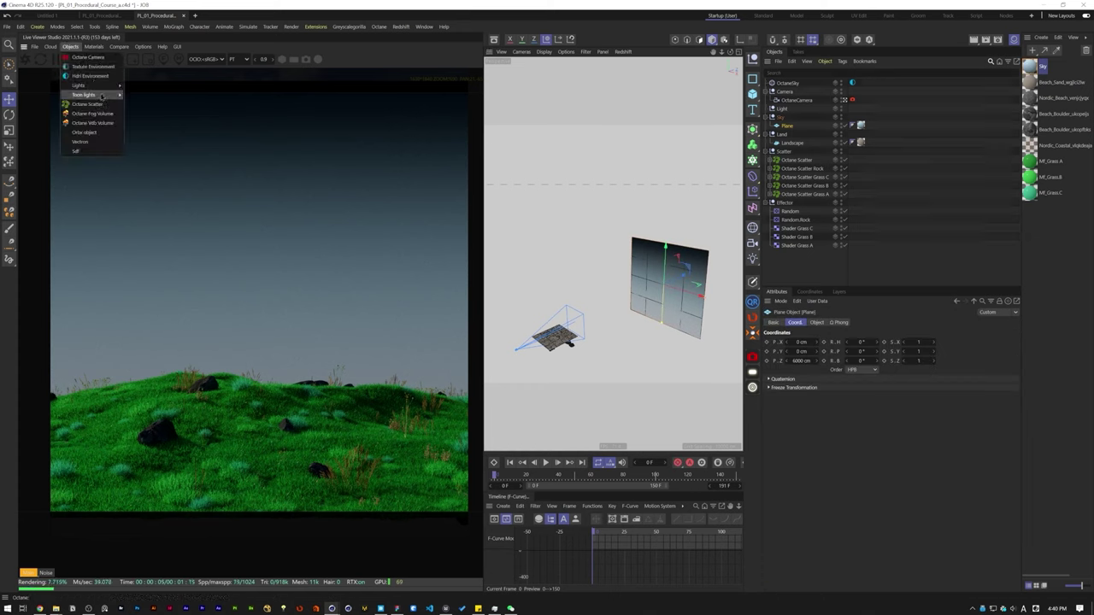
mouse_move(85, 86)
left_click(161, 116)
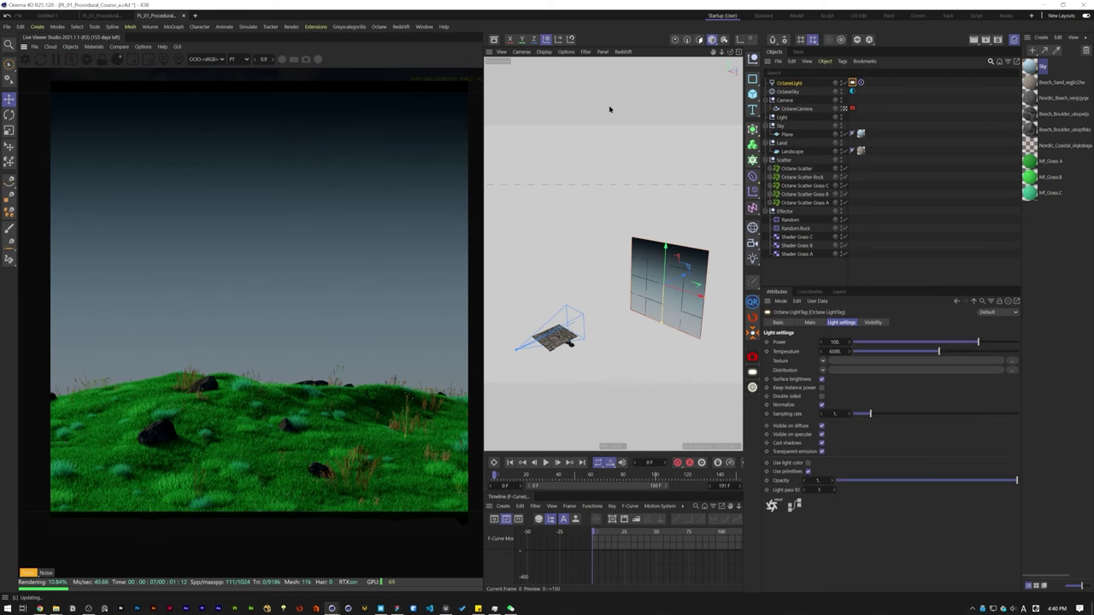
left_click_drag(793, 86, 800, 118)
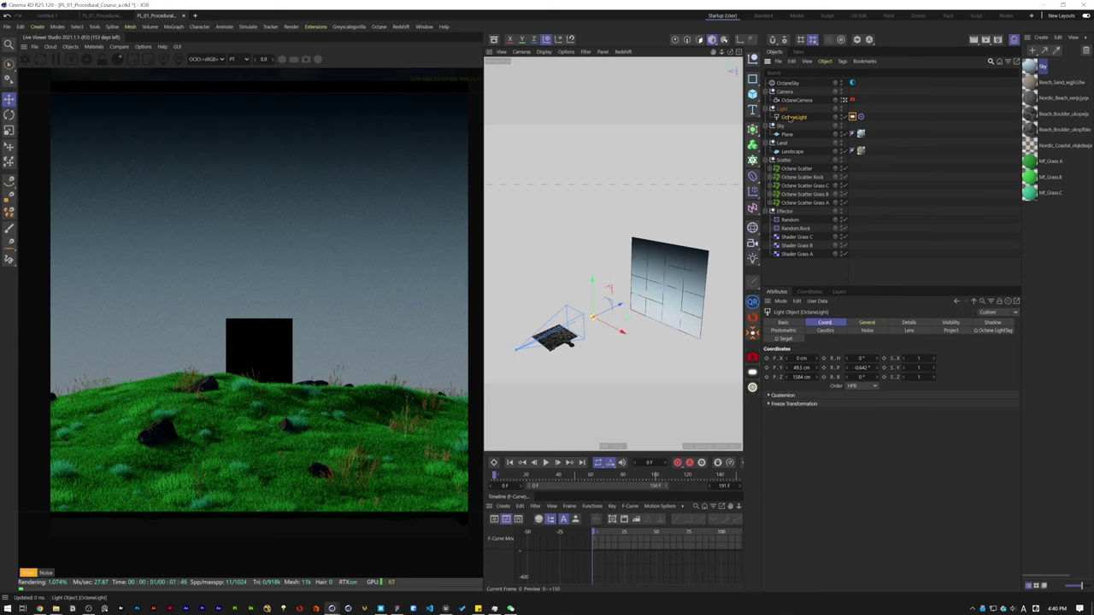
left_click_drag(612, 304, 669, 289)
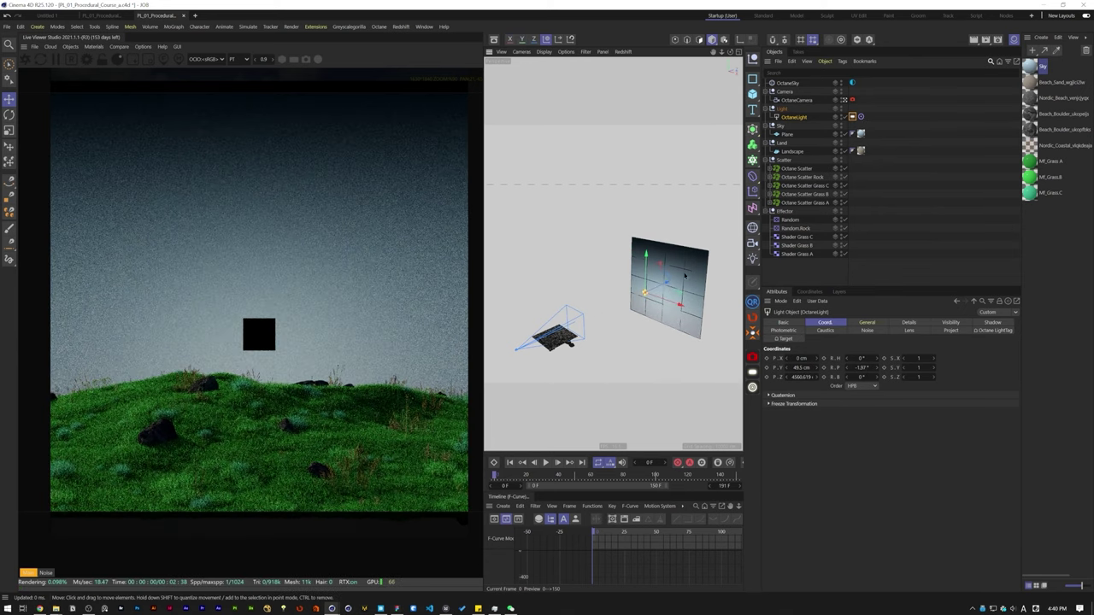
Step: Set the Octane light's opacity to 0 and its power to 20
left_click(853, 118)
left_click_drag(861, 480, 834, 480)
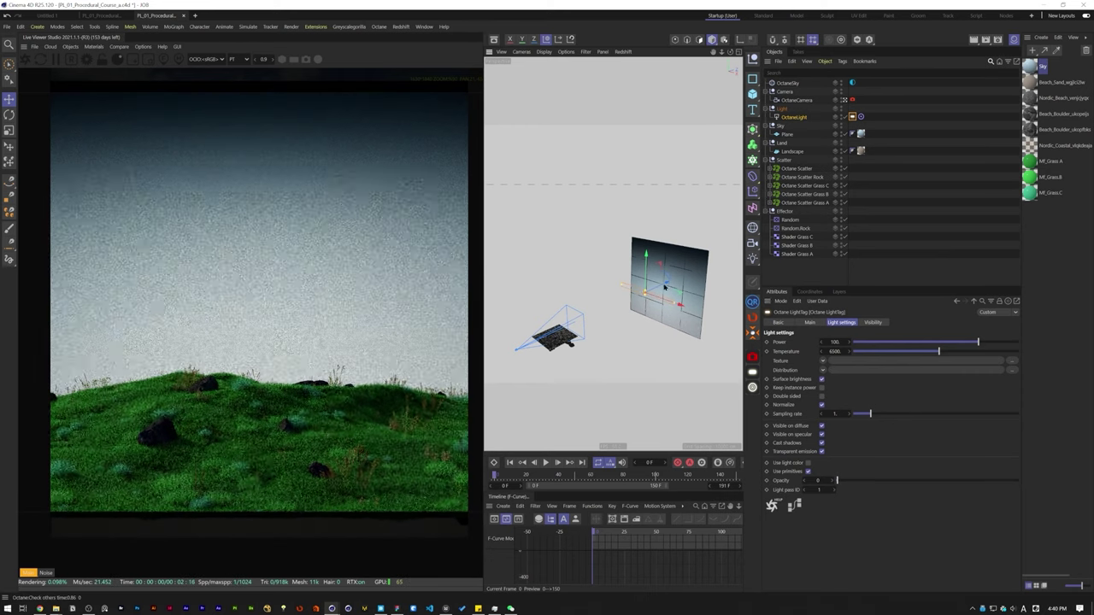
left_click_drag(646, 258, 624, 253)
left_click_drag(654, 302, 677, 295)
double_click(835, 342)
type("10")
key("Return")
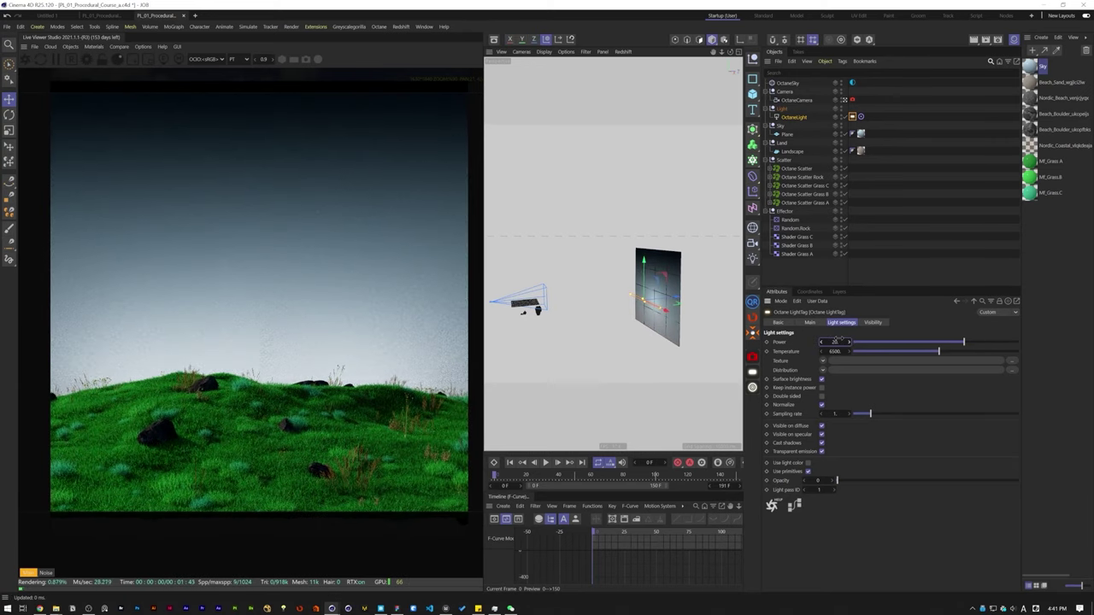
left_click(845, 269)
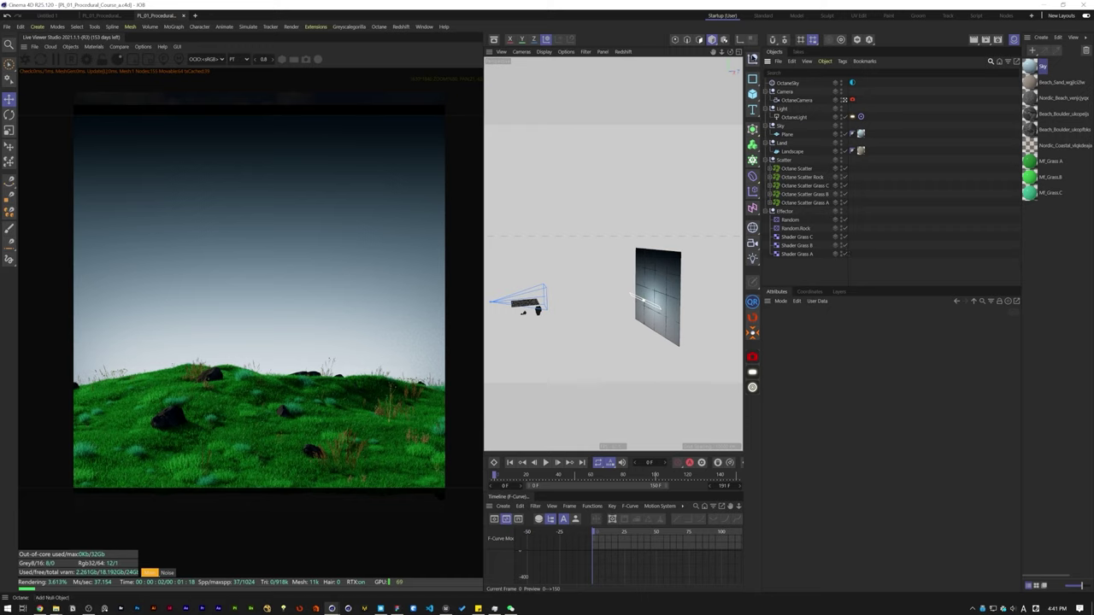
Step: Create a second plane at the scene origin and set its orientation to +X
left_click(752, 94)
left_click(783, 127)
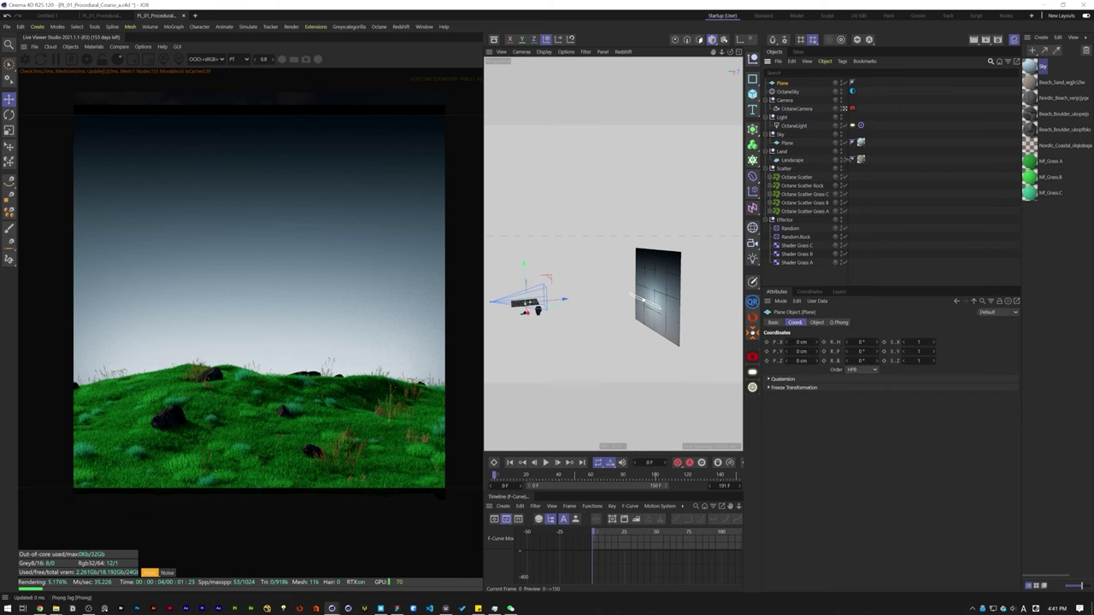
scroll(520, 307, "up", 3)
left_click(816, 322)
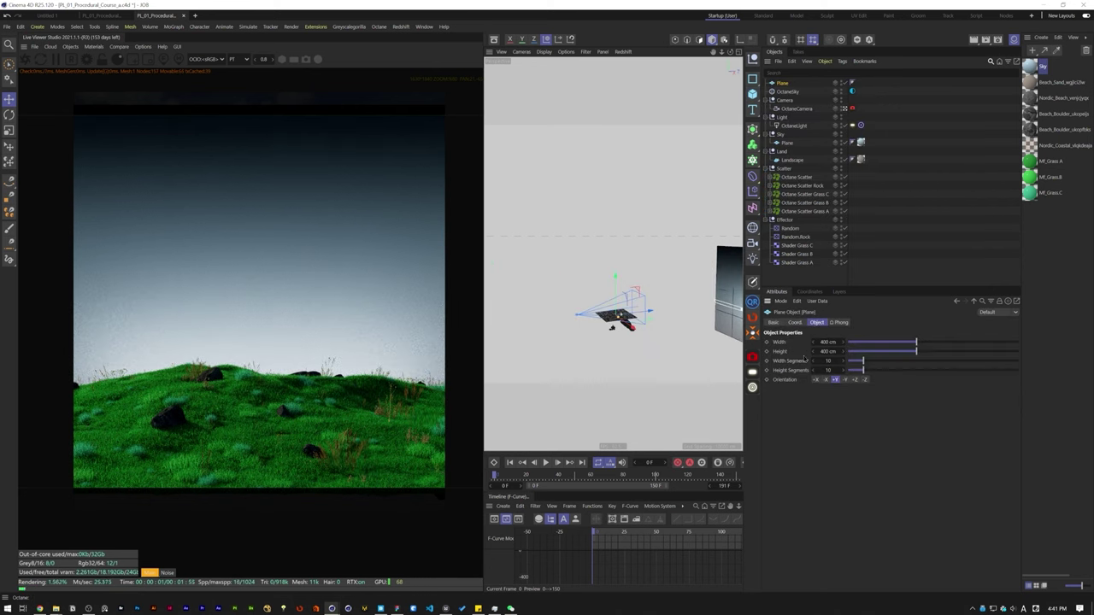
left_click(815, 380)
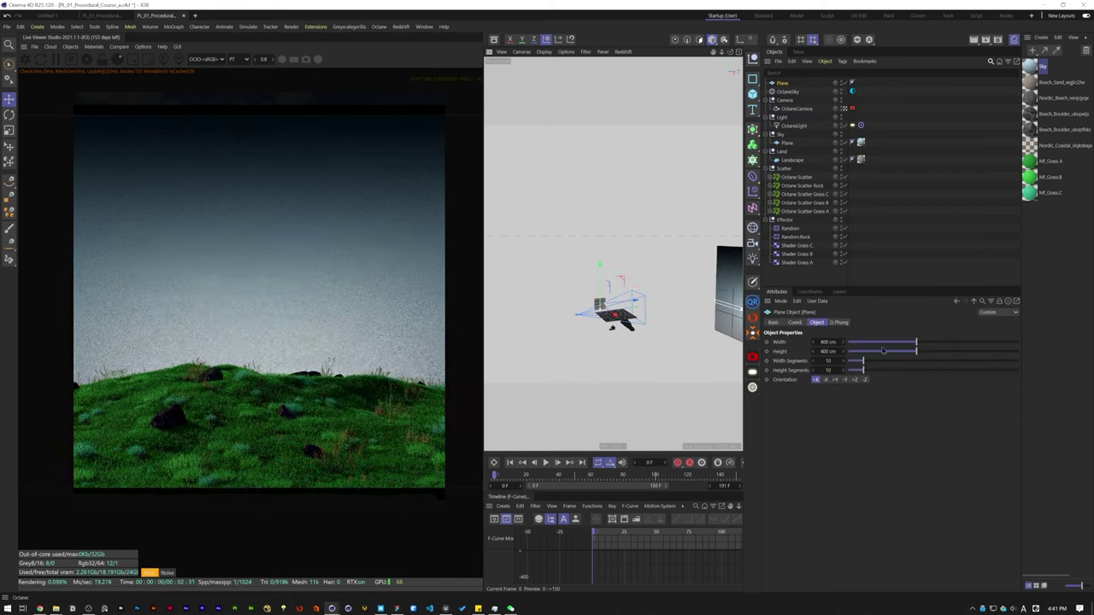
Step: Set the new plane's width and height to 4000 cm
left_click(827, 342)
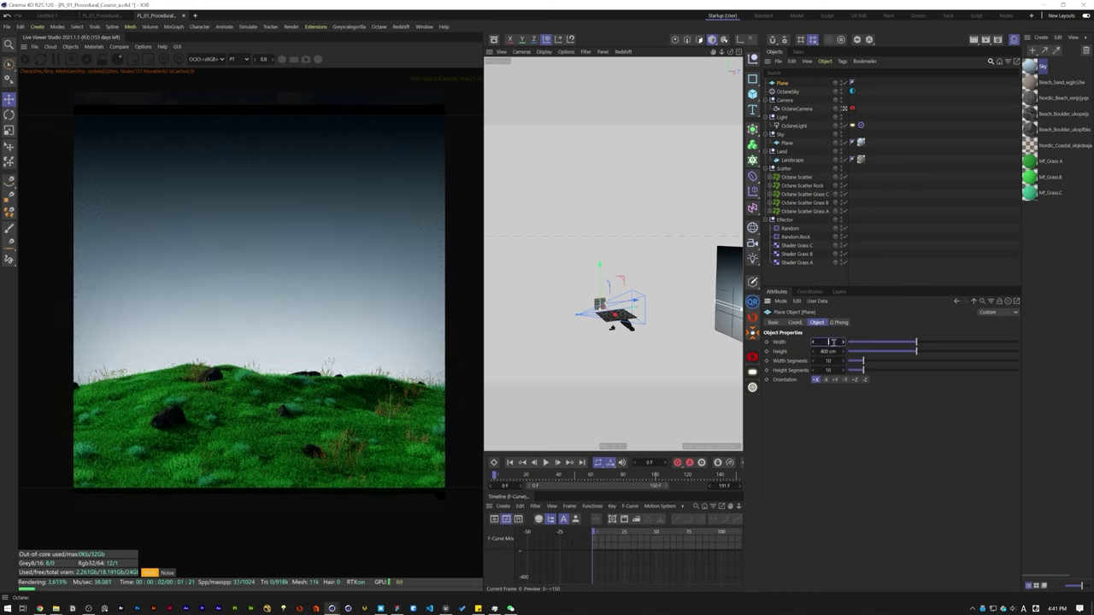
type("6000")
left_click(827, 351)
double_click(833, 342)
type("4000")
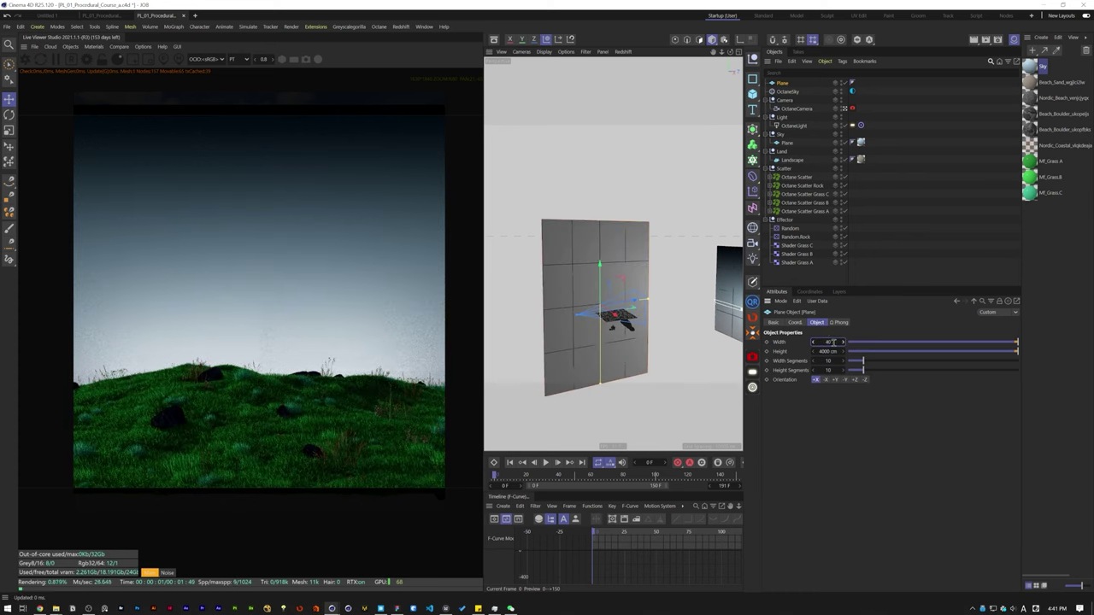
key("Tab")
left_click_drag(629, 302, 644, 352)
left_click_drag(658, 276, 649, 281)
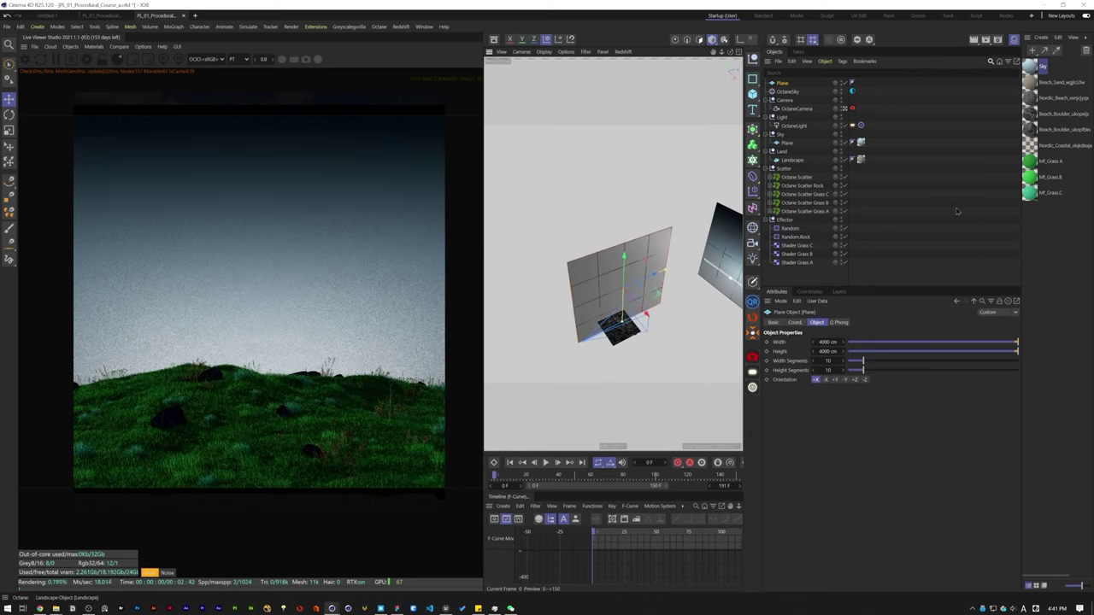
left_click(904, 276)
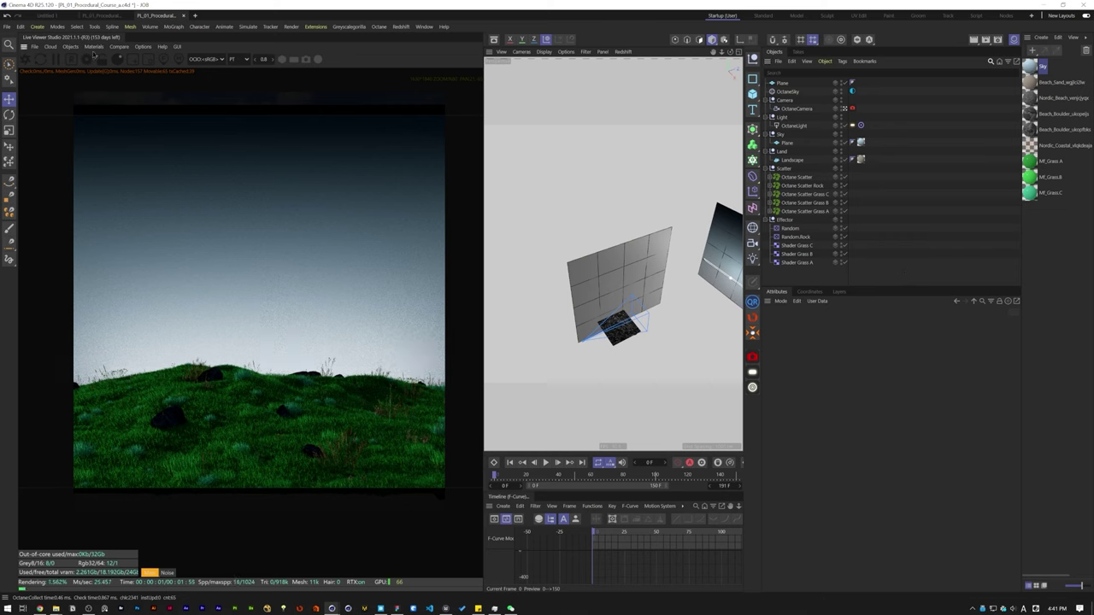
Step: Create an Octane Diffuse material and apply it to the new +X plane
left_click(93, 46)
left_click(194, 90)
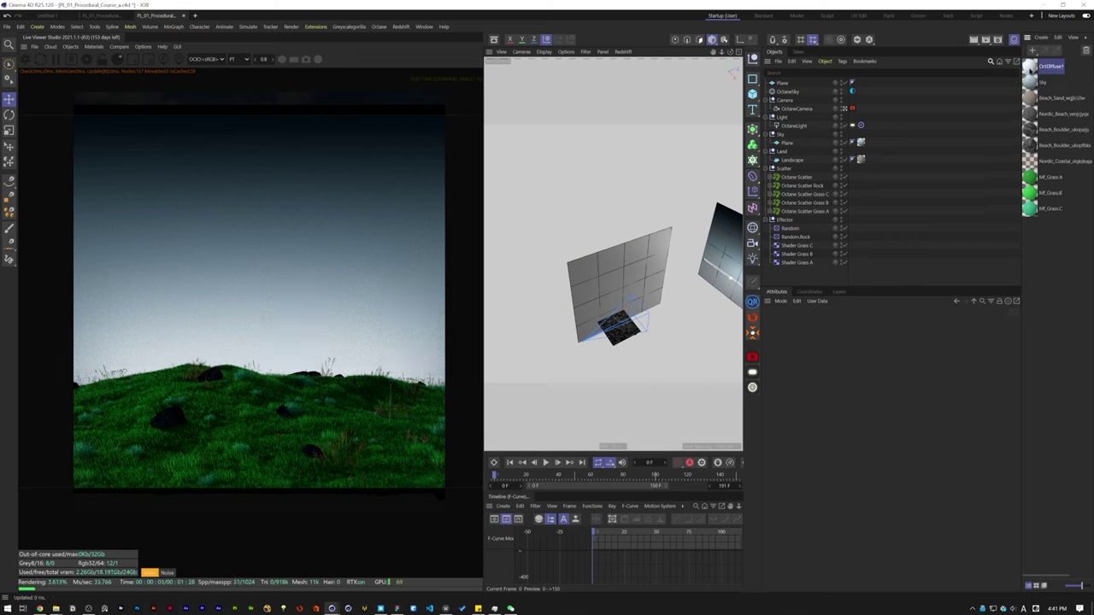
left_click_drag(780, 82, 781, 82)
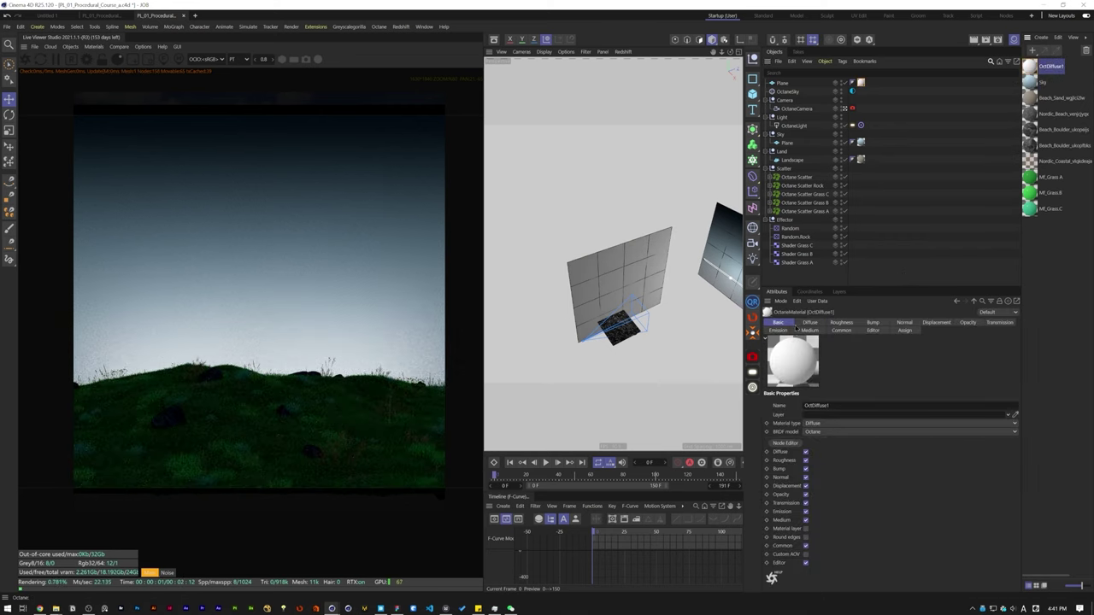
Step: Disable all channels of the new diffuse material except Diffuse, Opacity, Common and Editor
left_click(806, 478)
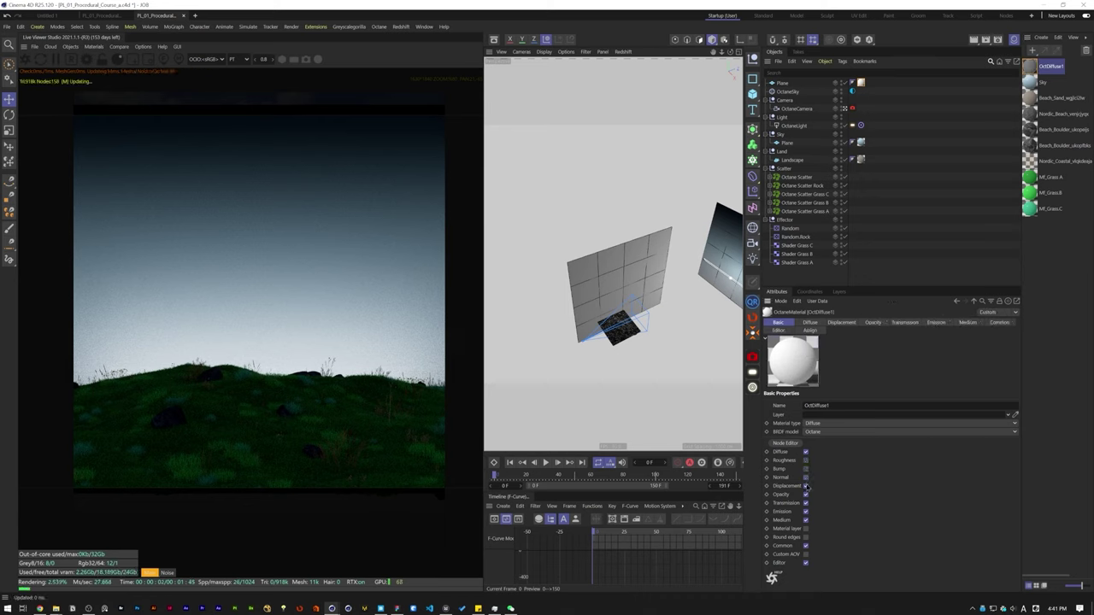
left_click(806, 502)
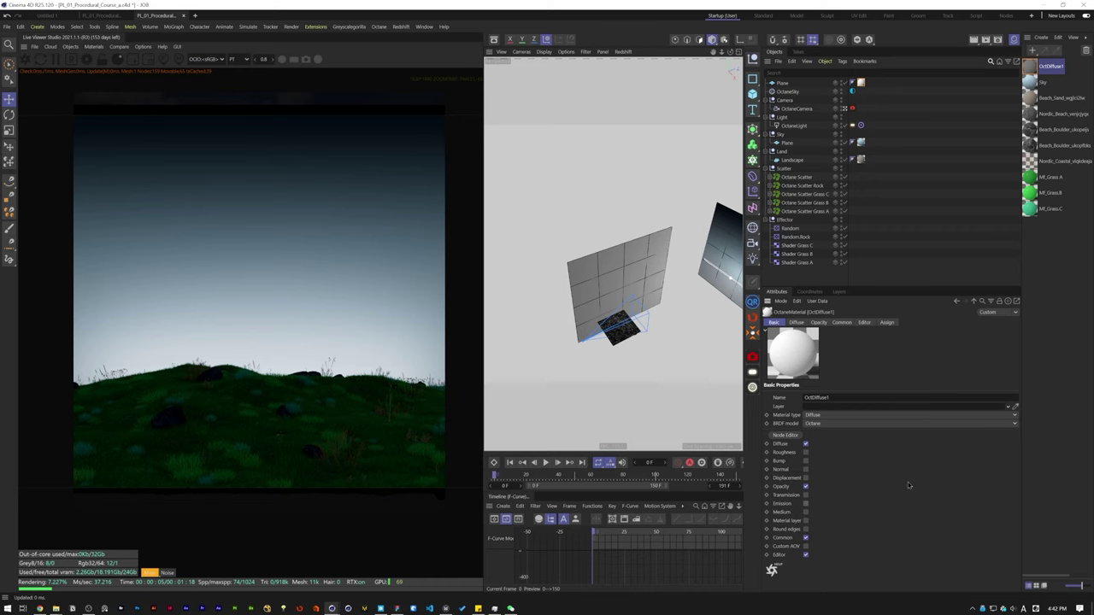
left_click(781, 486)
Step: Add a Noise node to the diffuse material and connect it to Opacity
left_click(786, 435)
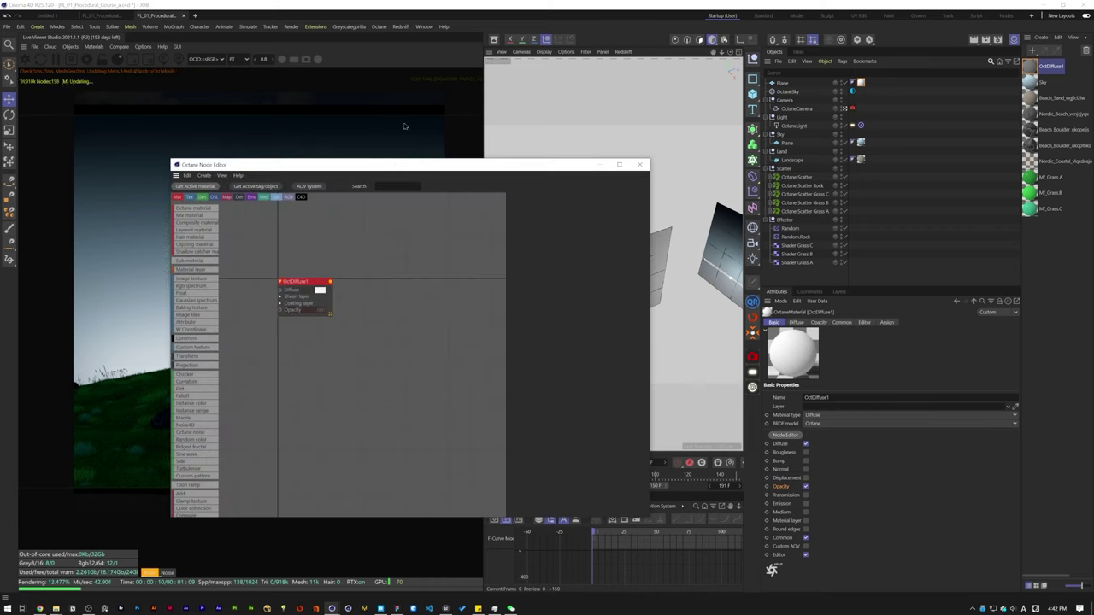
left_click_drag(405, 164, 652, 177)
middle_click_drag(593, 366, 672, 386)
scroll(439, 394, "down", 6)
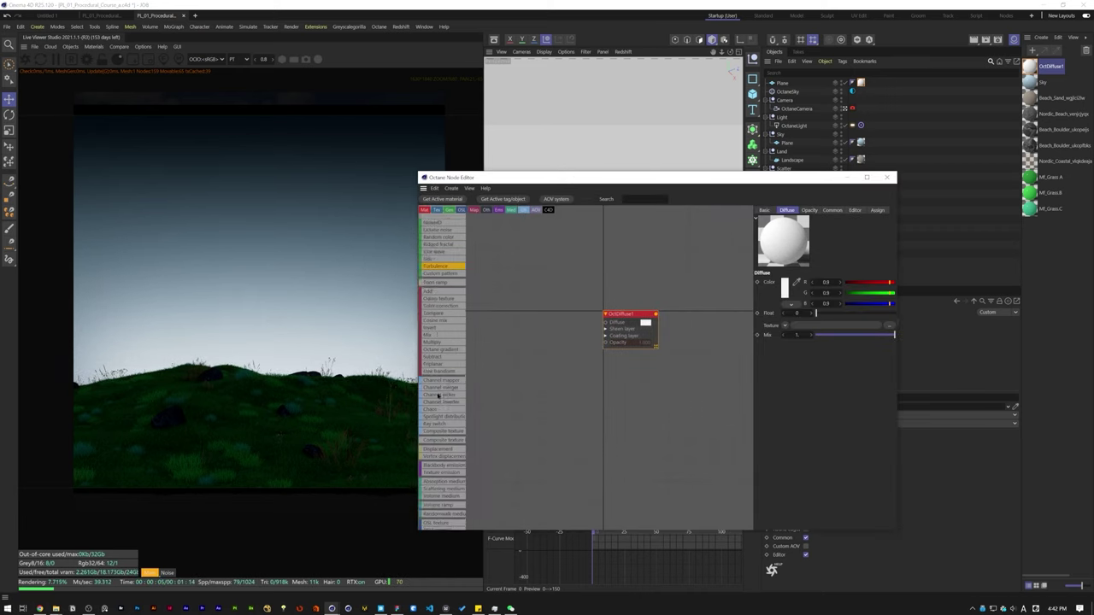
scroll(438, 395, "down", 10)
left_click_drag(443, 443, 557, 390)
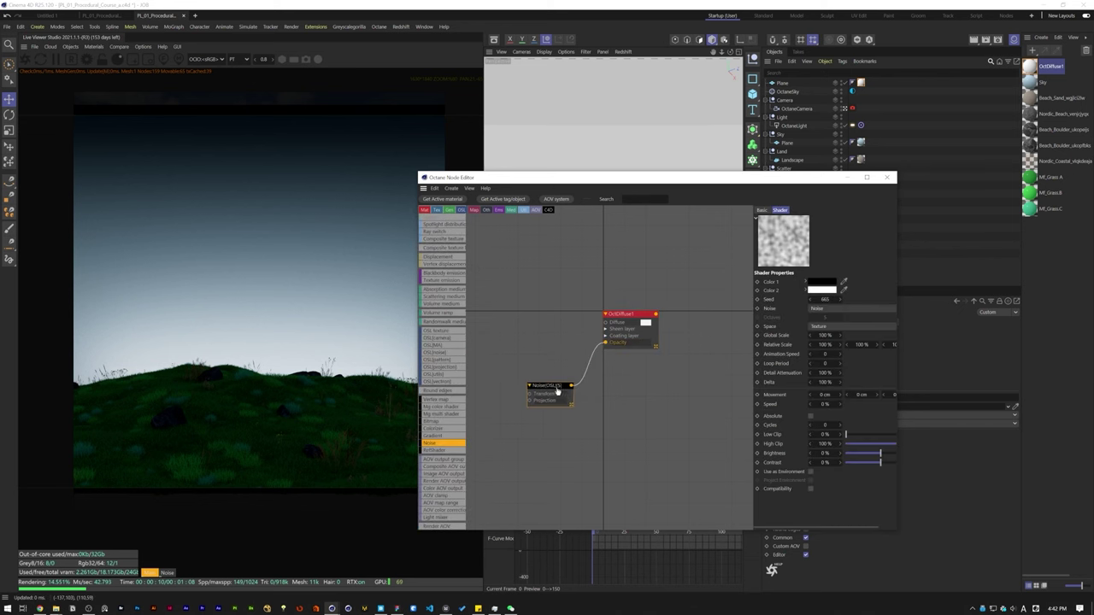
Step: Set the diffuse color of the noise-masked plane's material to black
left_click(627, 314)
left_click(785, 289)
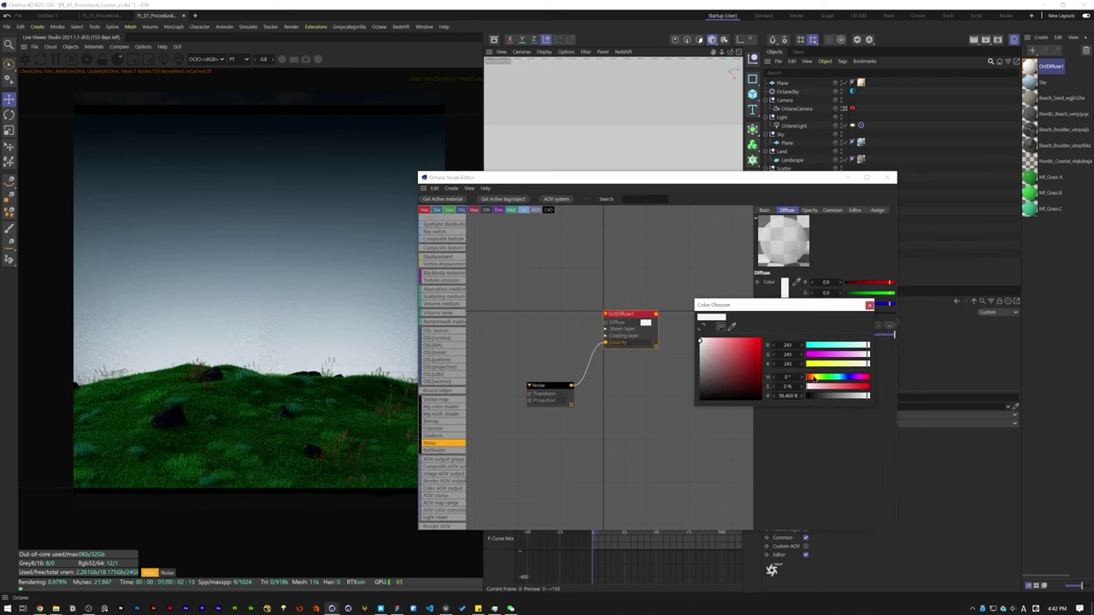
left_click_drag(815, 395, 796, 396)
left_click(869, 305)
Step: Set the Noise node's Global Scale to 500% and Contrast to 100%, and inspect the masked plane from outside the render camera
left_click(547, 387)
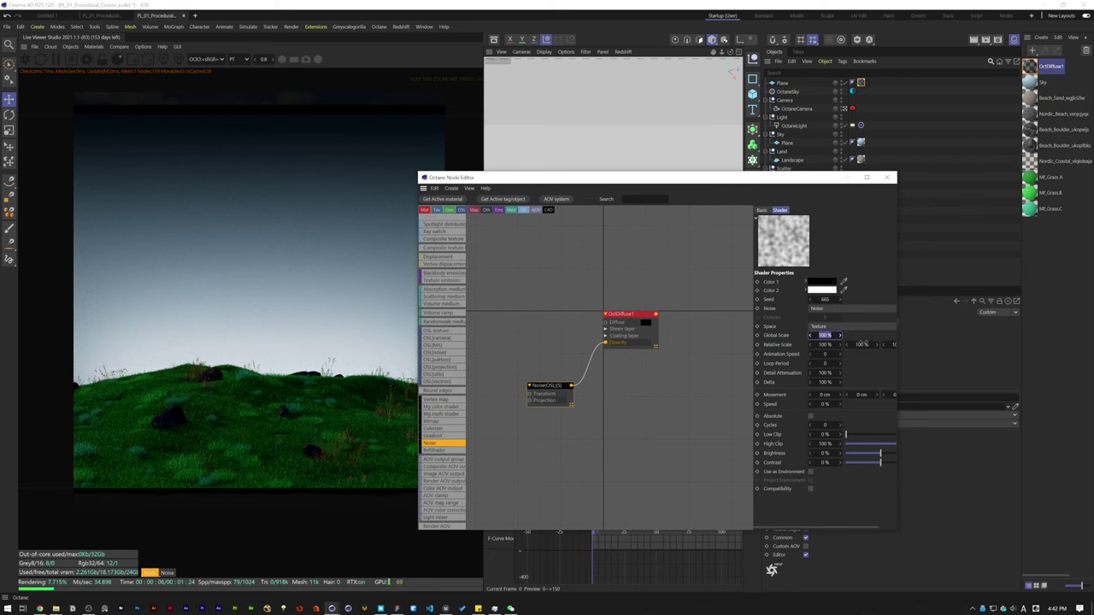
type("500")
key("Return")
left_click_drag(880, 462, 911, 462)
left_click(888, 178)
left_click(844, 109)
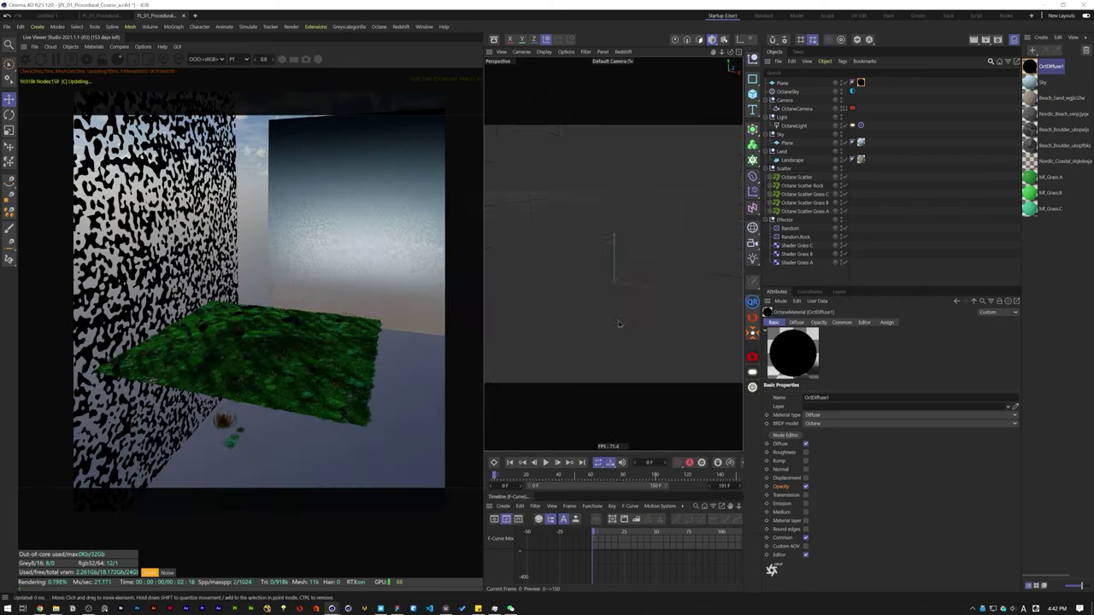
left_click_drag(619, 324, 585, 319, "alt")
left_click(845, 109)
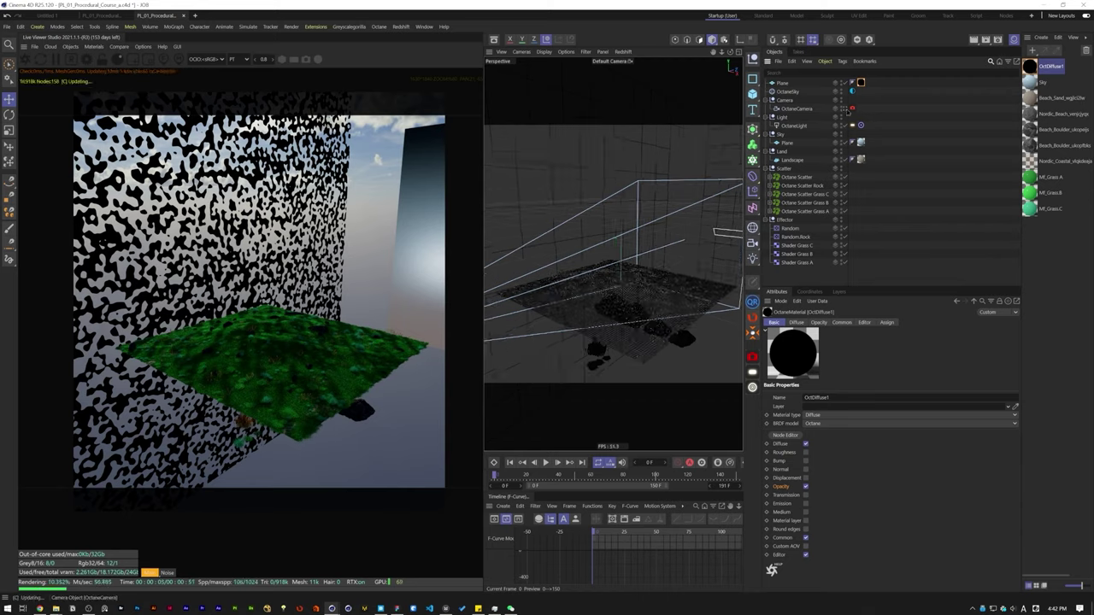
Step: Reopen the diffuse material's node graph, try a Noise Global Scale of 100%, and settle on 1000%
left_click(786, 435)
left_click_drag(357, 165, 720, 179)
left_click(662, 387)
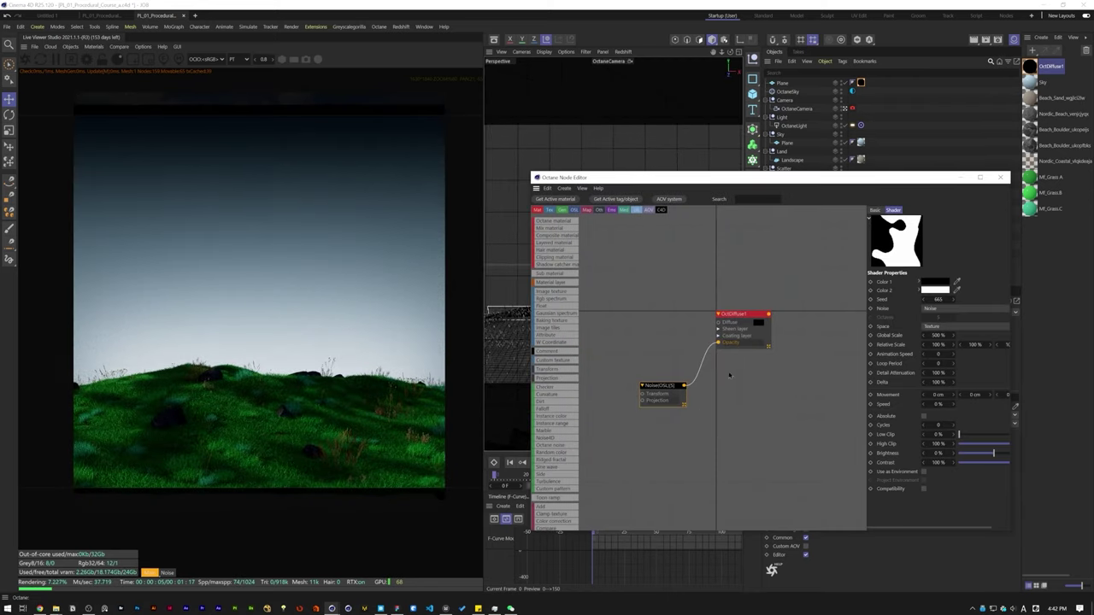
left_click(945, 340)
type("100")
key("Return")
double_click(944, 337)
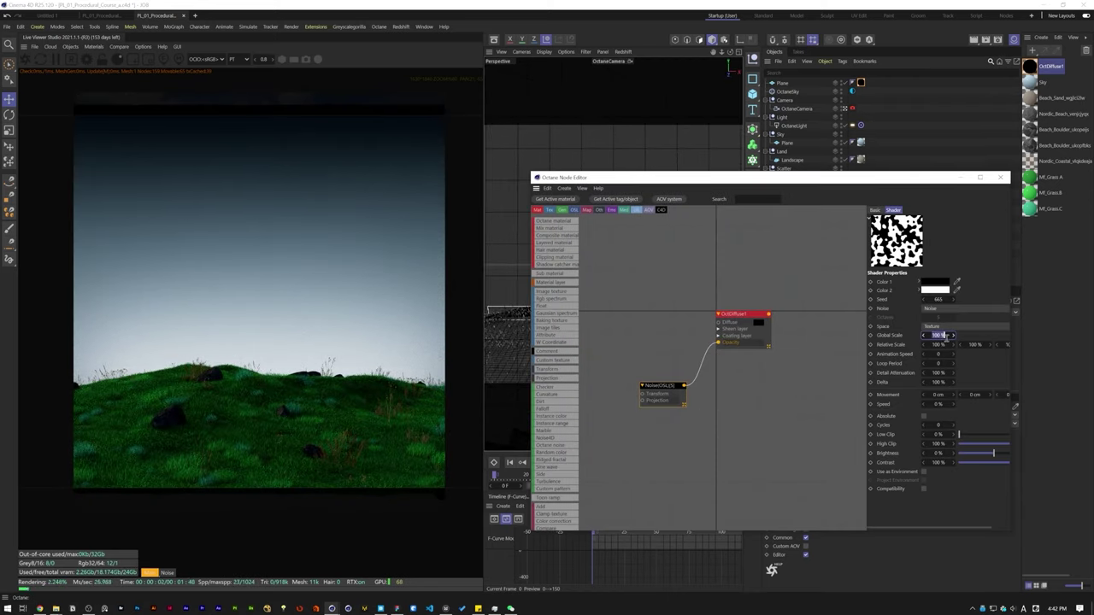
type("1000")
key("Return")
Step: Try a Noise Contrast of 75%, settle on 90%, and raise the noise Seed slightly
double_click(948, 462)
type("75")
key("Return")
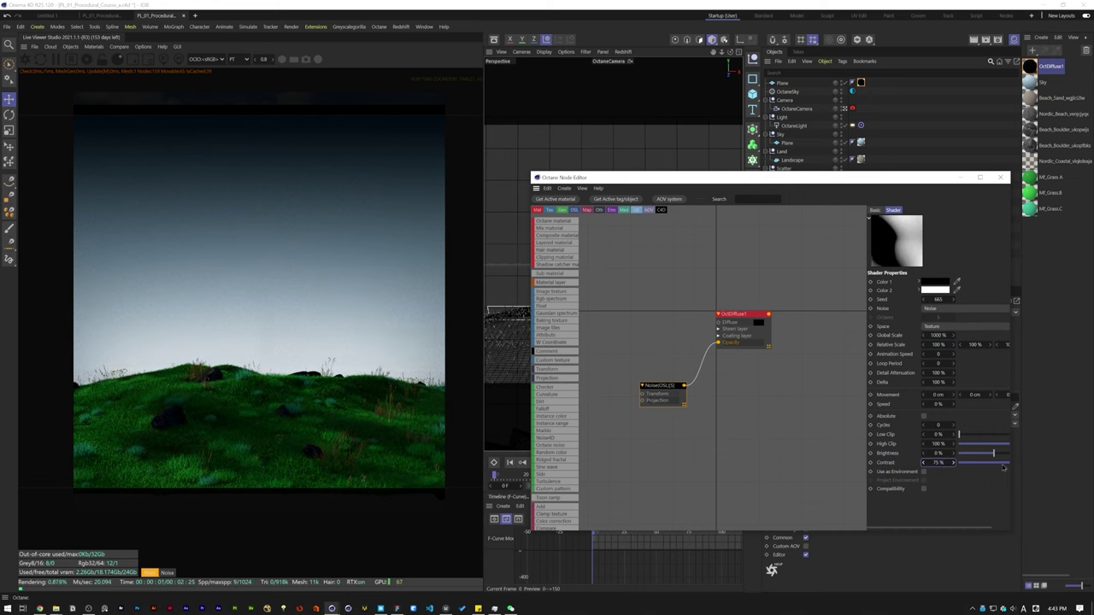
key("Return")
double_click(939, 463)
type("90")
key("Return")
scroll(944, 299, "up", 3)
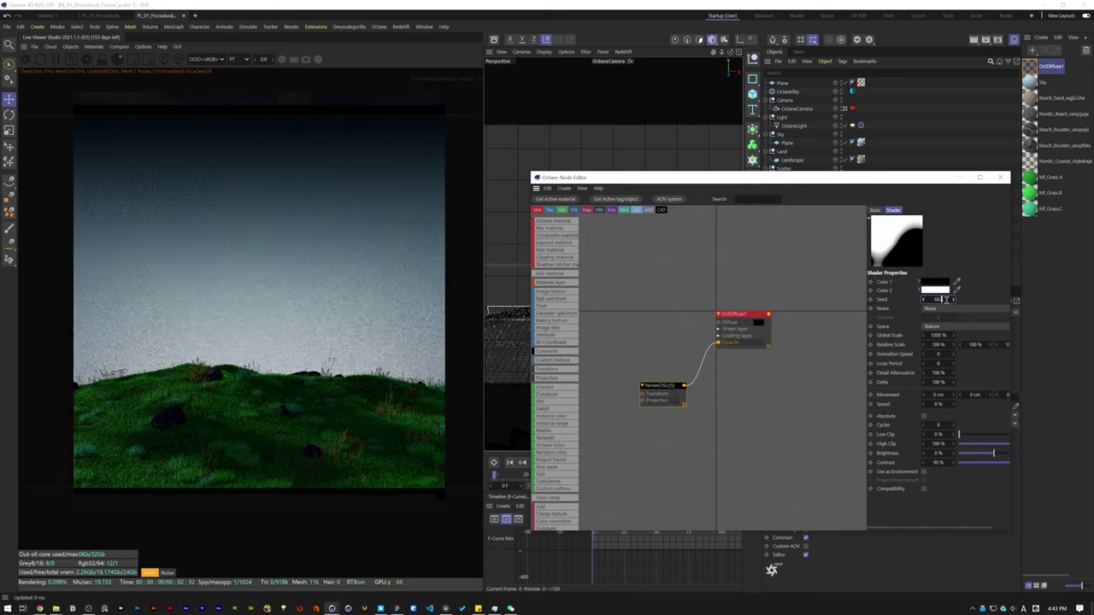
left_click(952, 299)
left_click(953, 299)
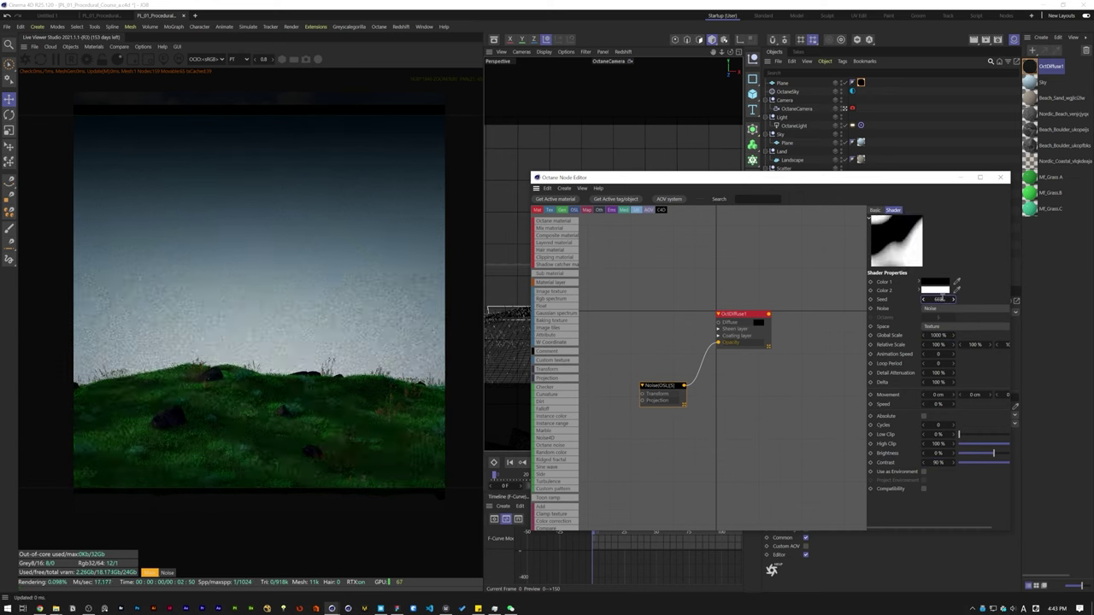
left_click(1001, 177)
Step: Rename the noise-masked plane to Shadow and move it into the Light group
double_click(782, 83)
type("Shadow")
key("Return")
left_click_drag(784, 83, 784, 118)
Step: Rename the black diffuse material to Shadow
left_click(1031, 66)
left_click_drag(846, 397, 632, 396)
type("Shadow")
key("Return")
left_click(859, 224)
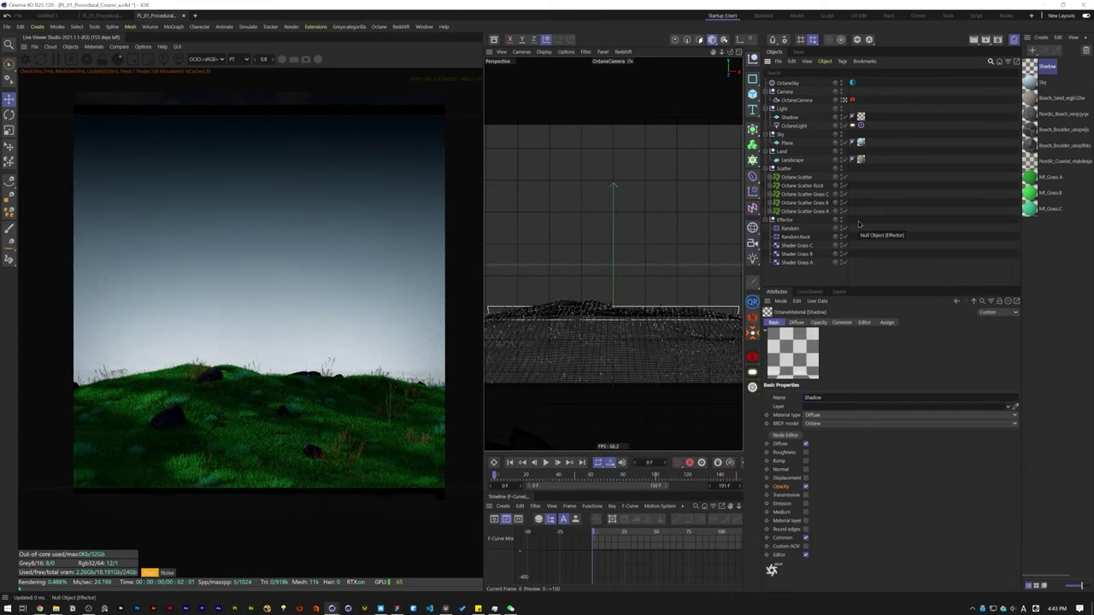
Step: Move OctaneSky into the Light group and open its Environment tag settings
left_click(852, 83)
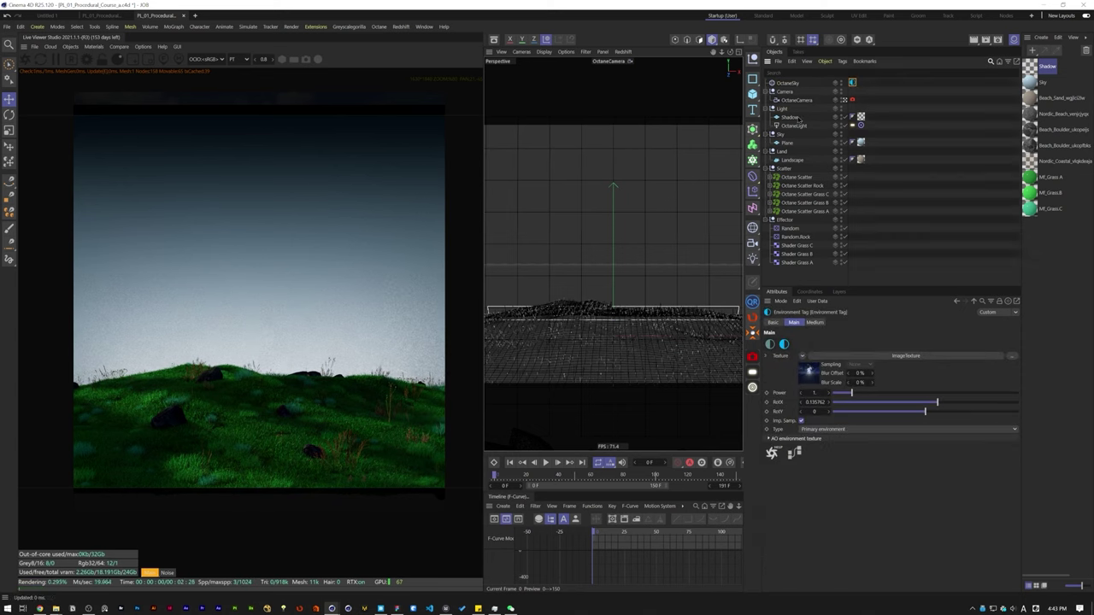
left_click_drag(787, 83, 783, 108)
left_click(852, 108)
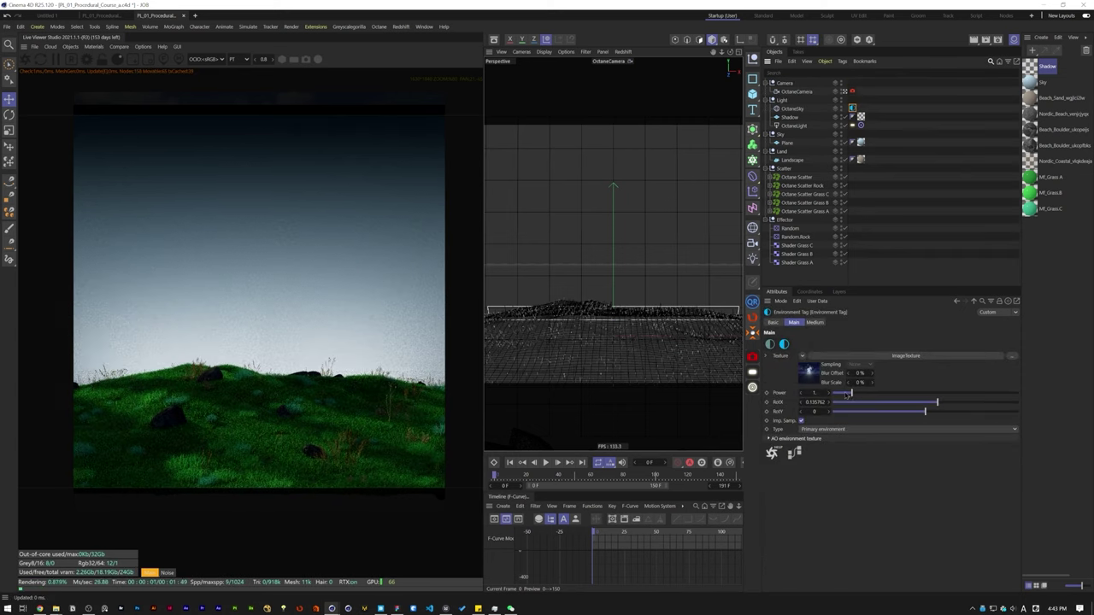
Step: Try an environment Power of 4, undo it, and set the sky texture's RotX to 0.2
left_click_drag(810, 393, 834, 394)
type("2")
key("Tab")
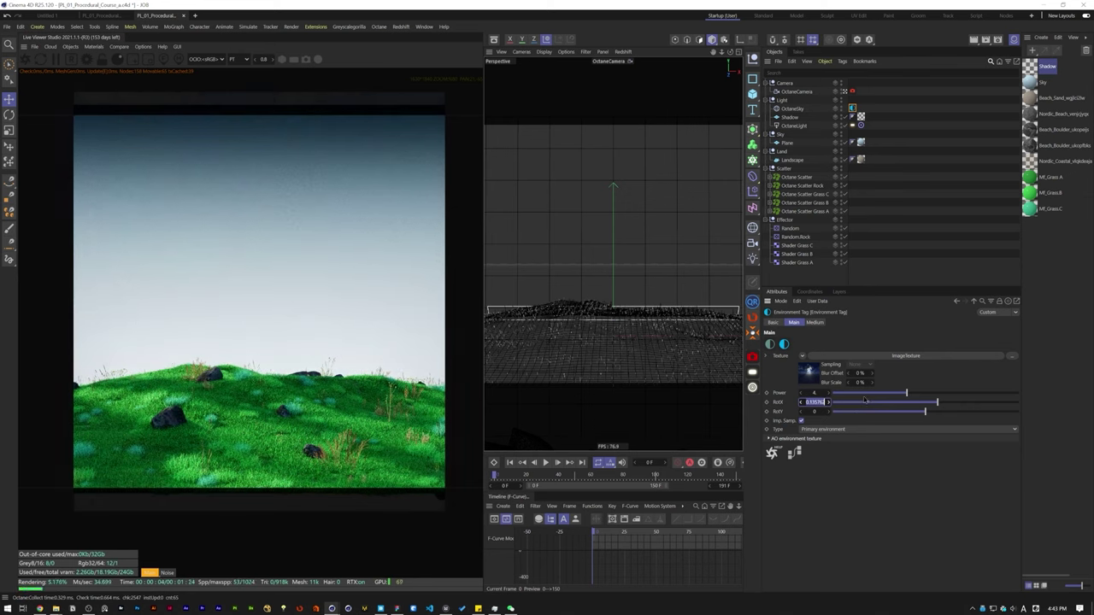
key("ctrl+z")
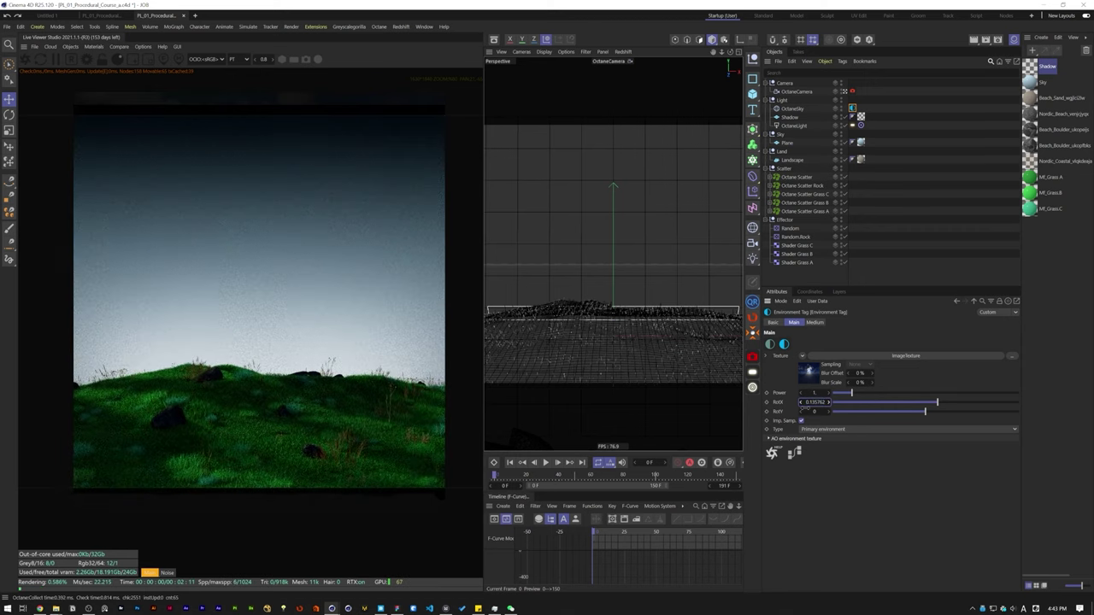
key("Return")
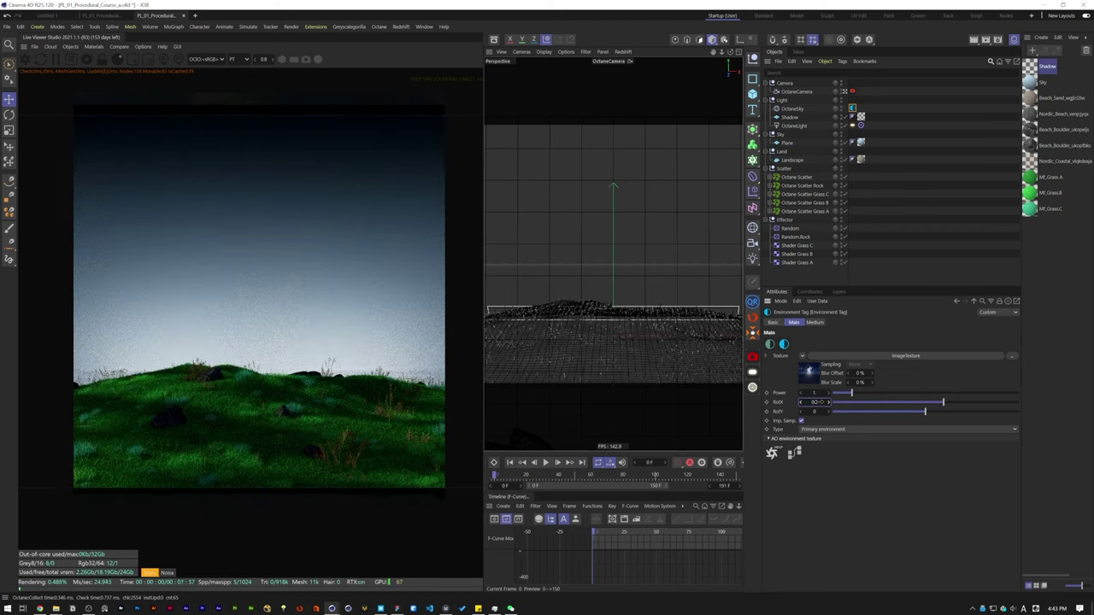
Step: Add an Octane Daylight to the Light group and enable Mix sky texture in its Daylight tag
left_click(793, 110)
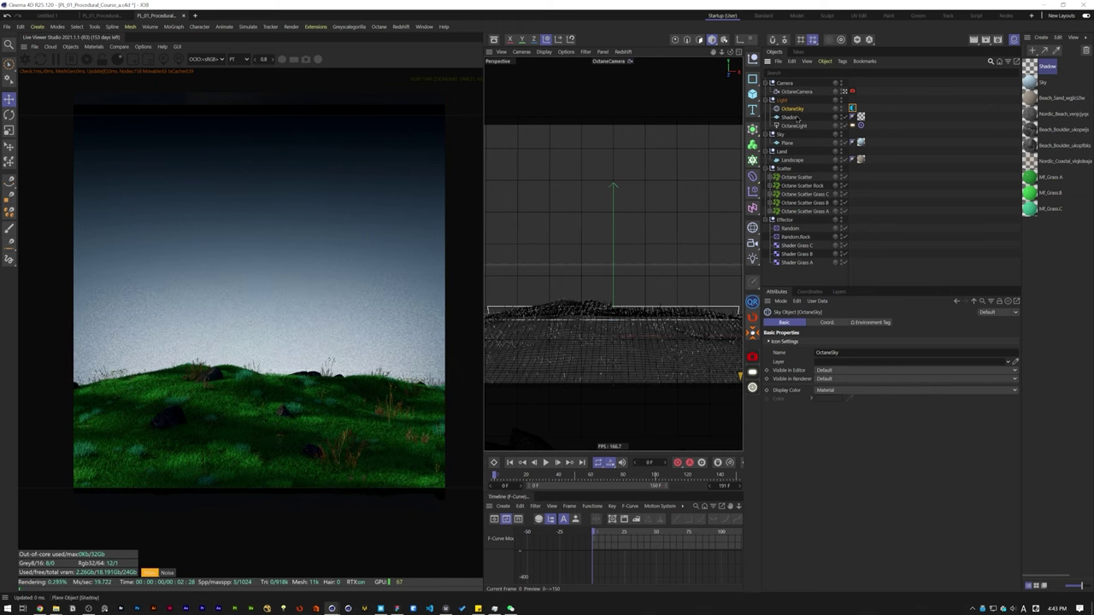
left_click(781, 101)
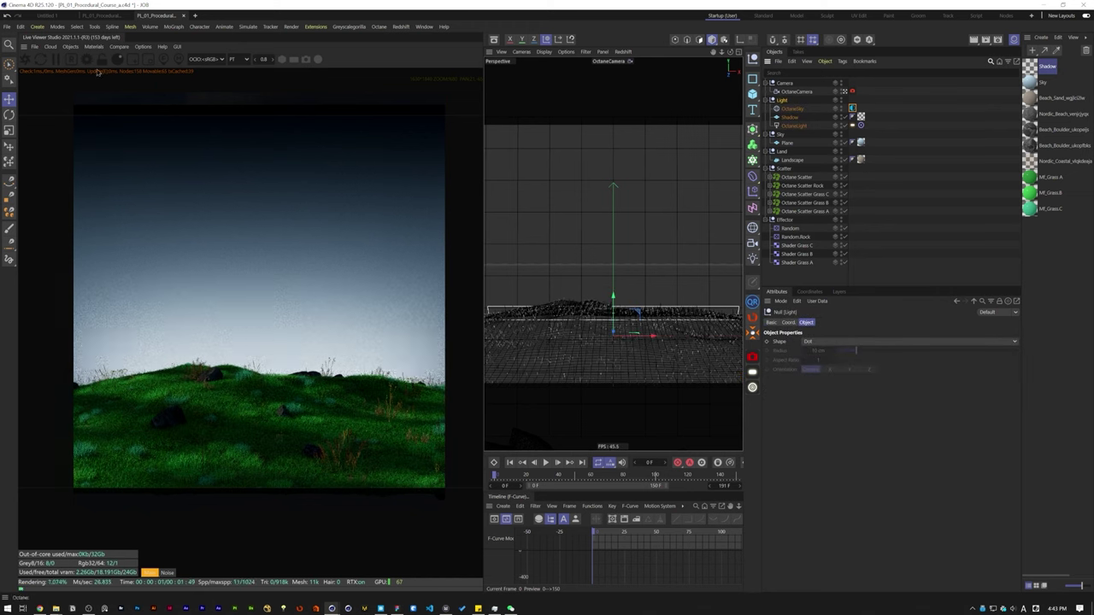
left_click(70, 47)
mouse_move(83, 87)
left_click(154, 89)
left_click_drag(799, 117, 799, 113)
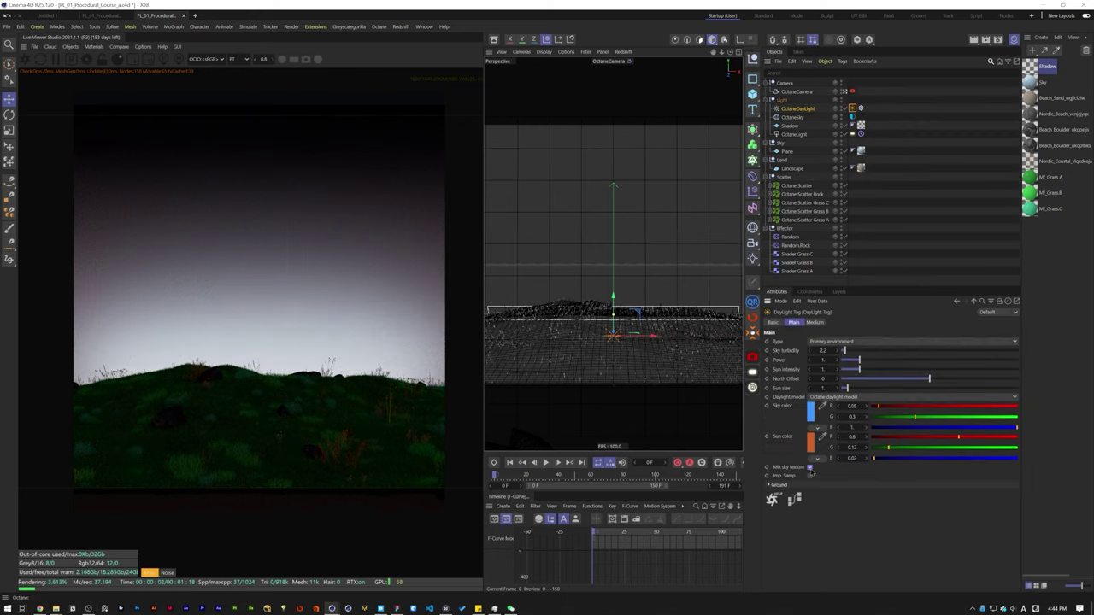
left_click(809, 467)
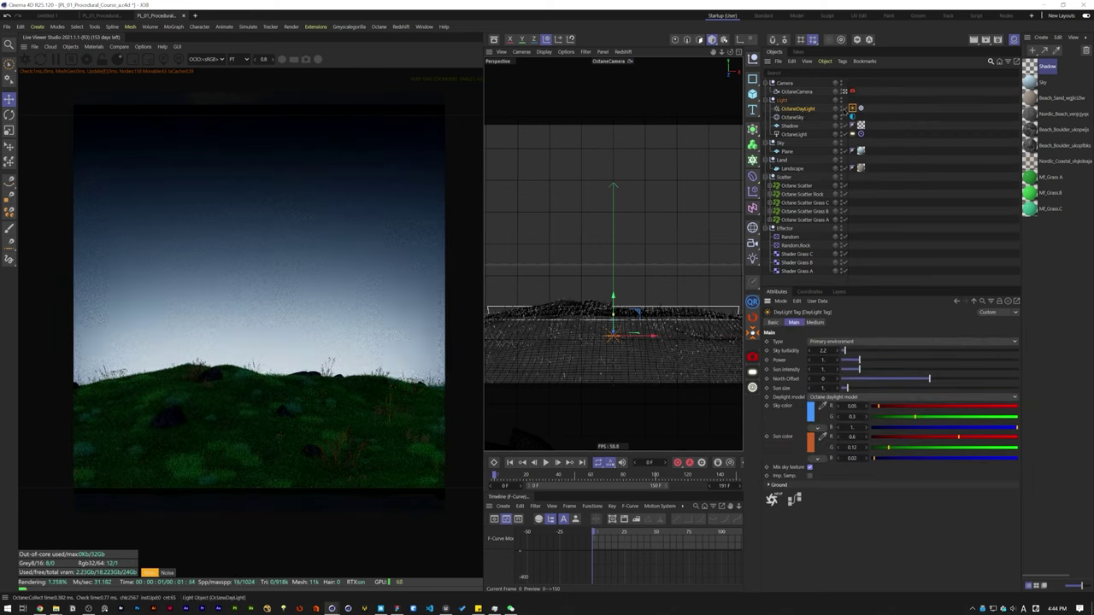
Step: Rotate the daylight to heading -110°, pitch -30° and bank 0°
left_click(810, 109)
key("r")
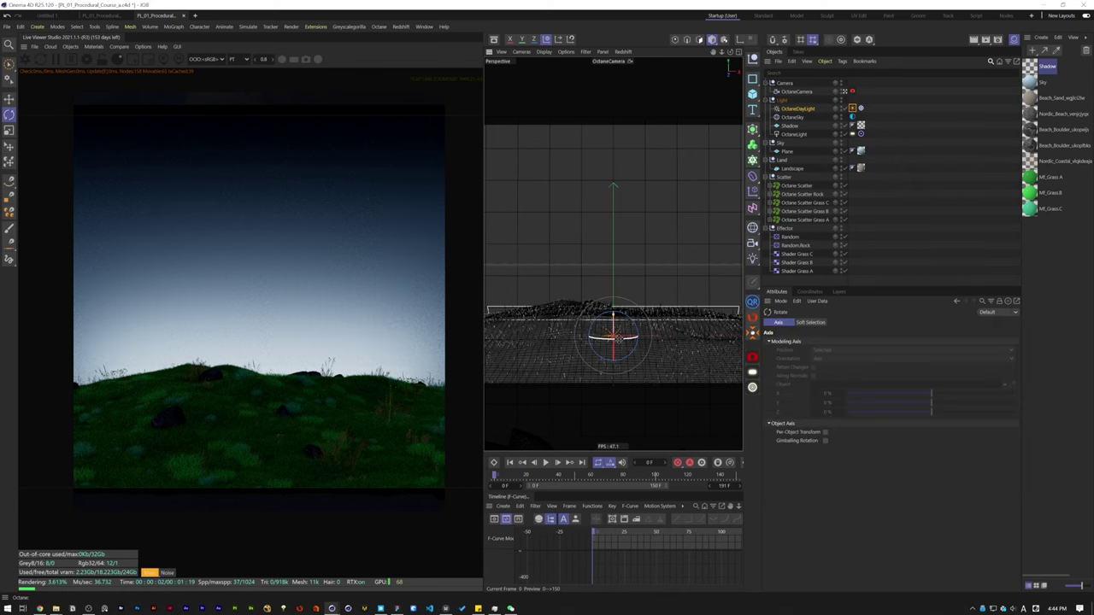
left_click_drag(634, 334, 600, 298)
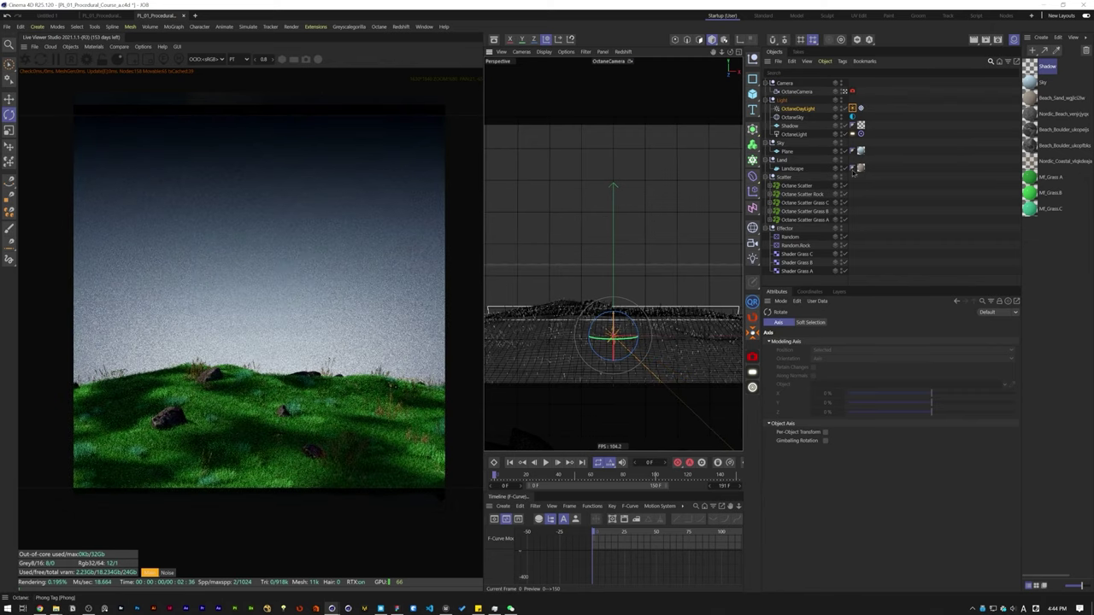
left_click(798, 109)
left_click(814, 323)
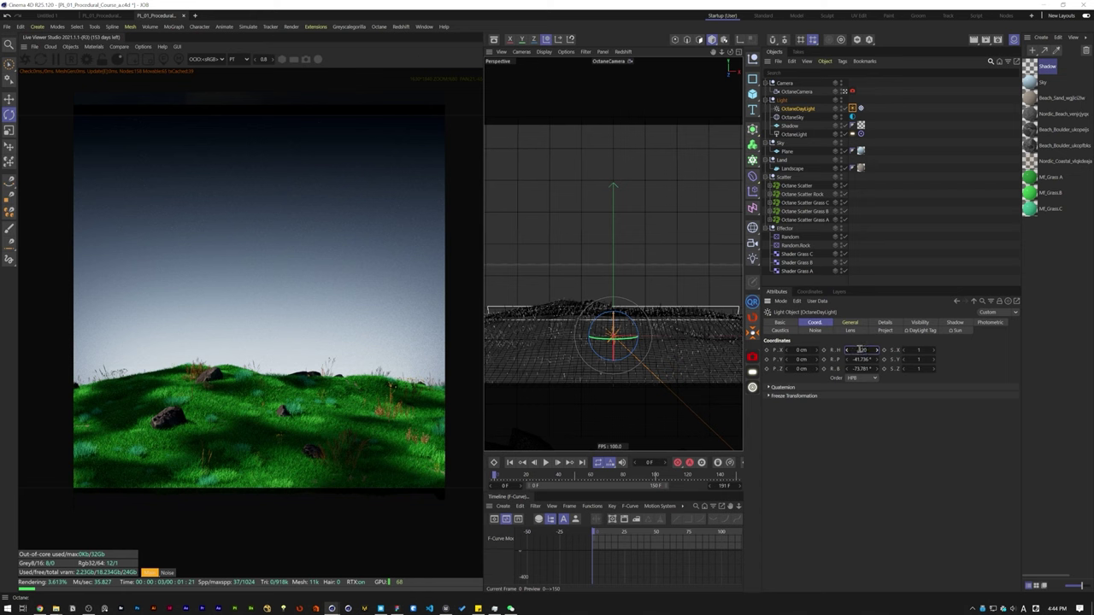
key("Tab")
type("-30")
key("Tab")
type("0")
key("Return")
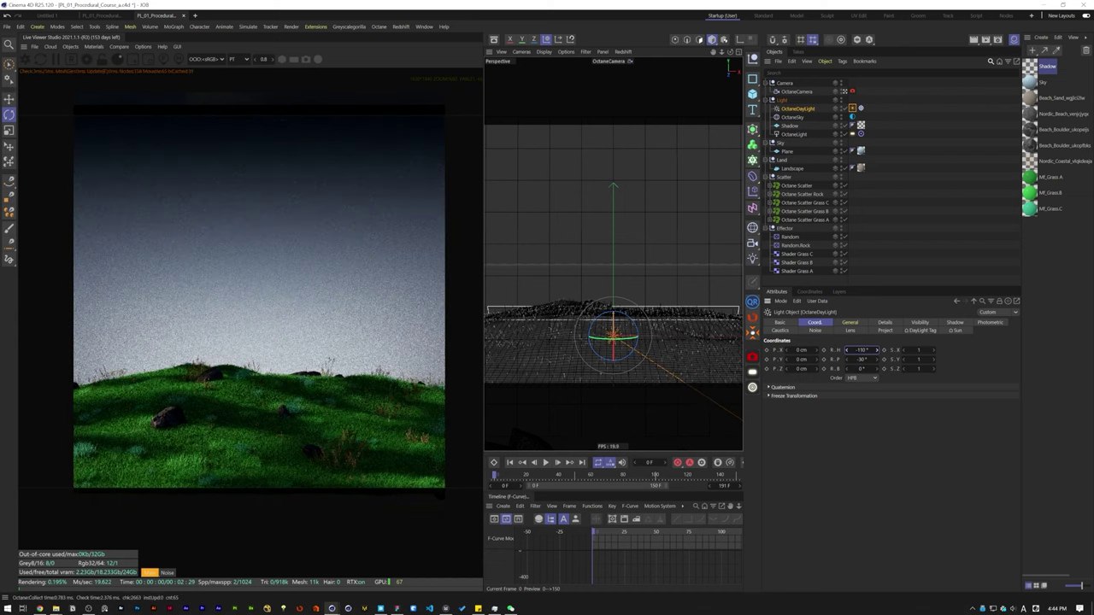
Step: Try enlarging the daylight's Sun size, and undo the change
left_click(852, 109)
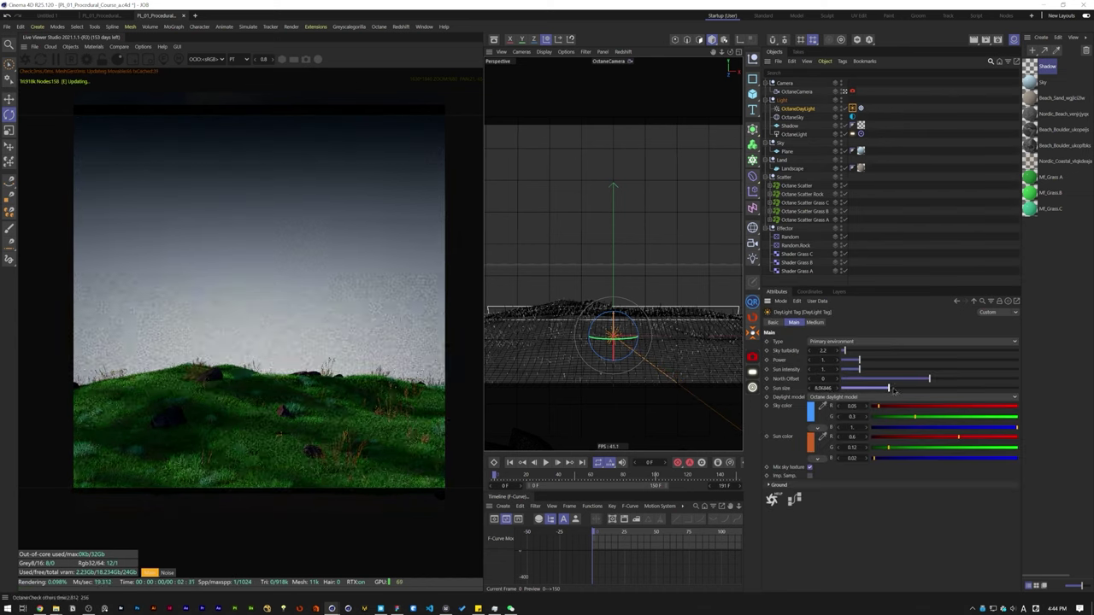
left_click_drag(848, 388, 903, 361)
key("ctrl+z")
key("ctrl+z")
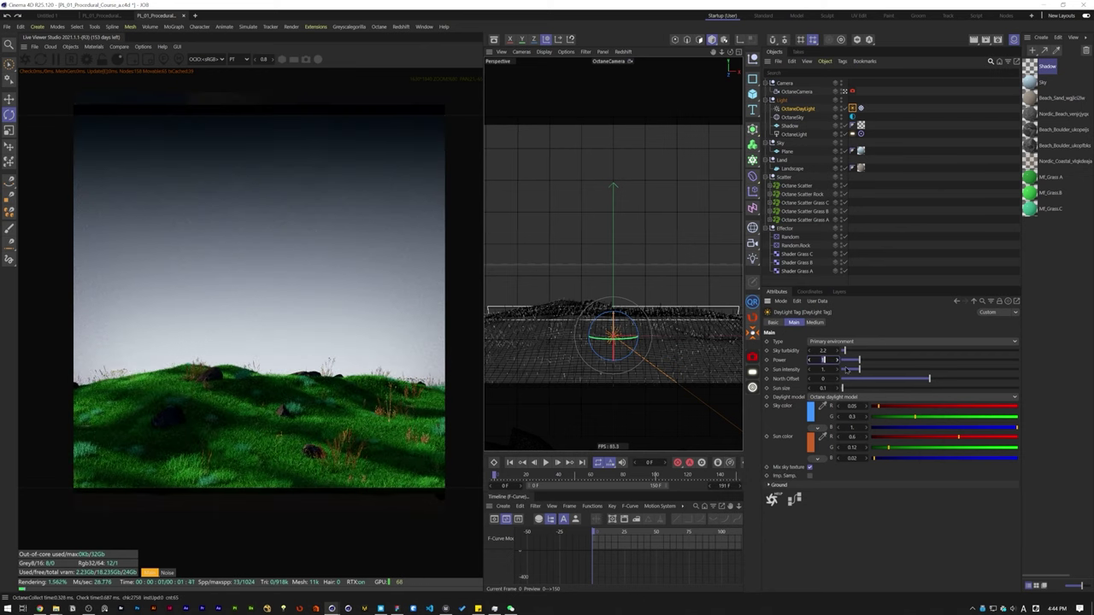
Step: Set the daylight's Sun size to 0.1 and both its Power and Sun intensity to 1.2
type("1.2")
key("Tab")
scroll(221, 360, "up", 2)
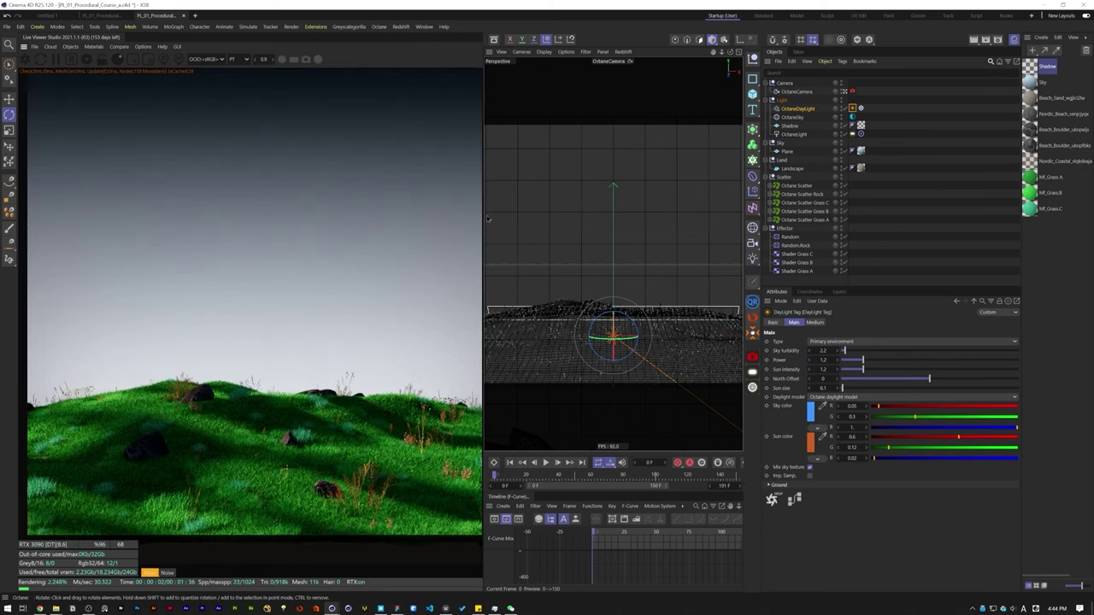
left_click_drag(487, 219, 592, 219)
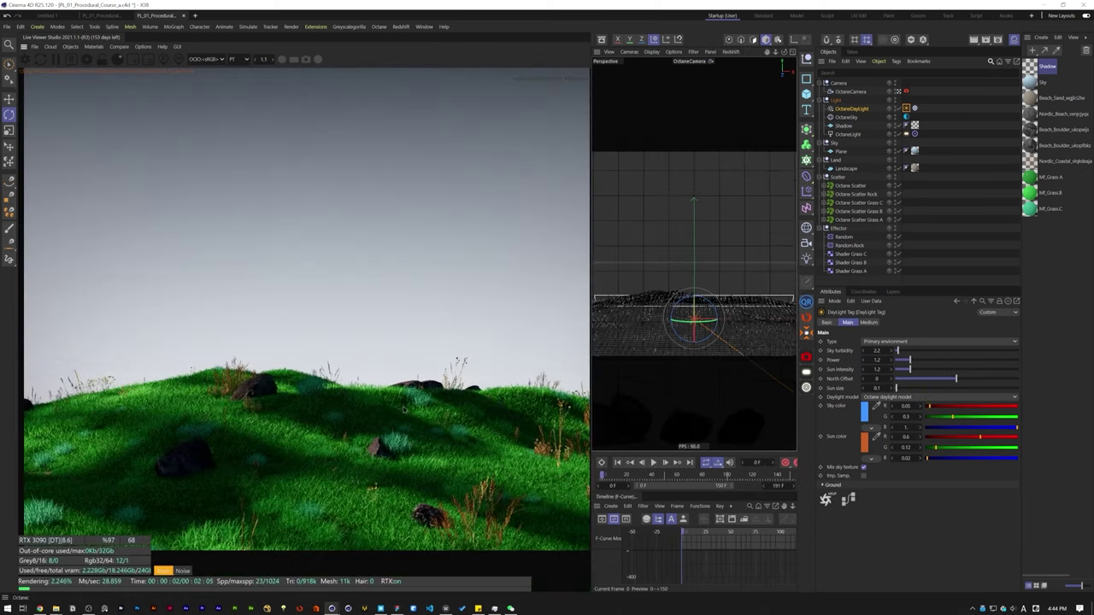
scroll(361, 364, "down", 2)
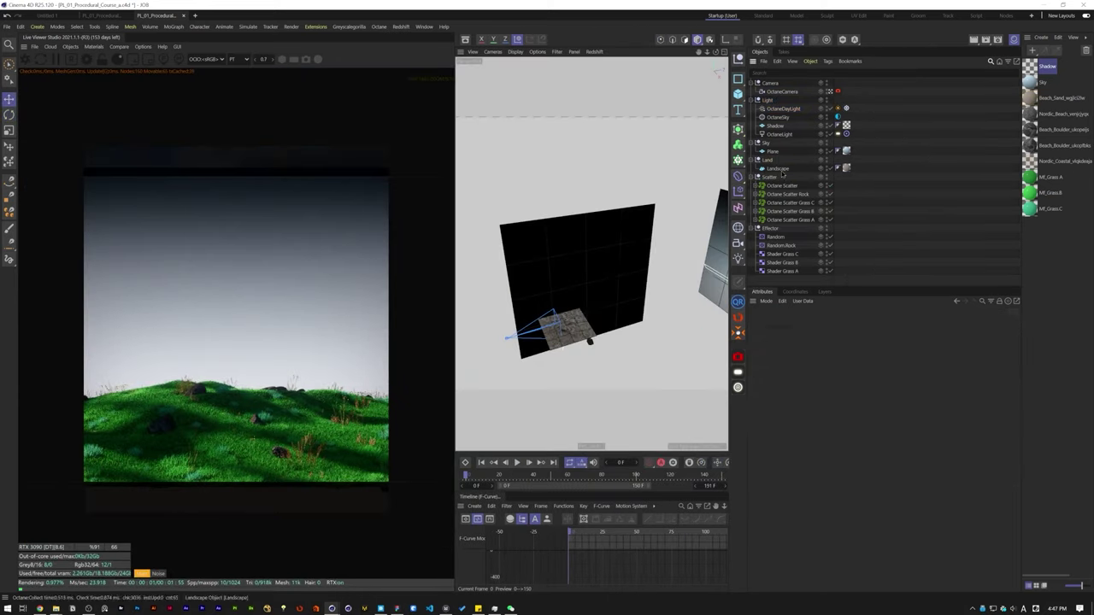
Step: Duplicate the Landscape along the Z axis to extend the ground behind the original
left_click(781, 170)
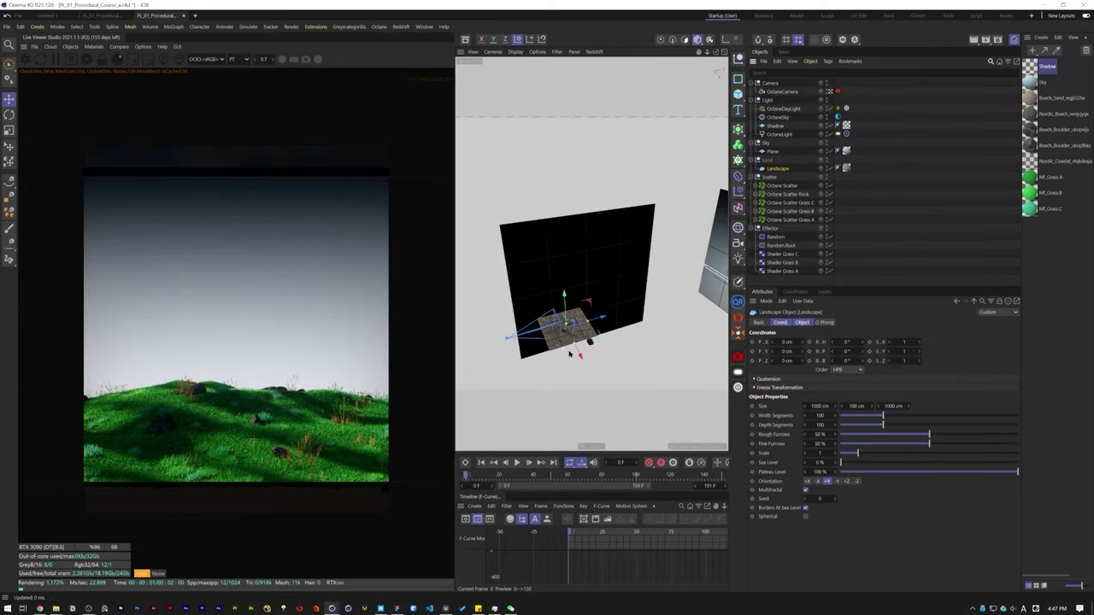
left_click_drag(600, 317, 645, 306, "ctrl")
left_click(883, 202)
Step: Create a Connect object in the Land group and nest both landscapes inside it
left_click(767, 161)
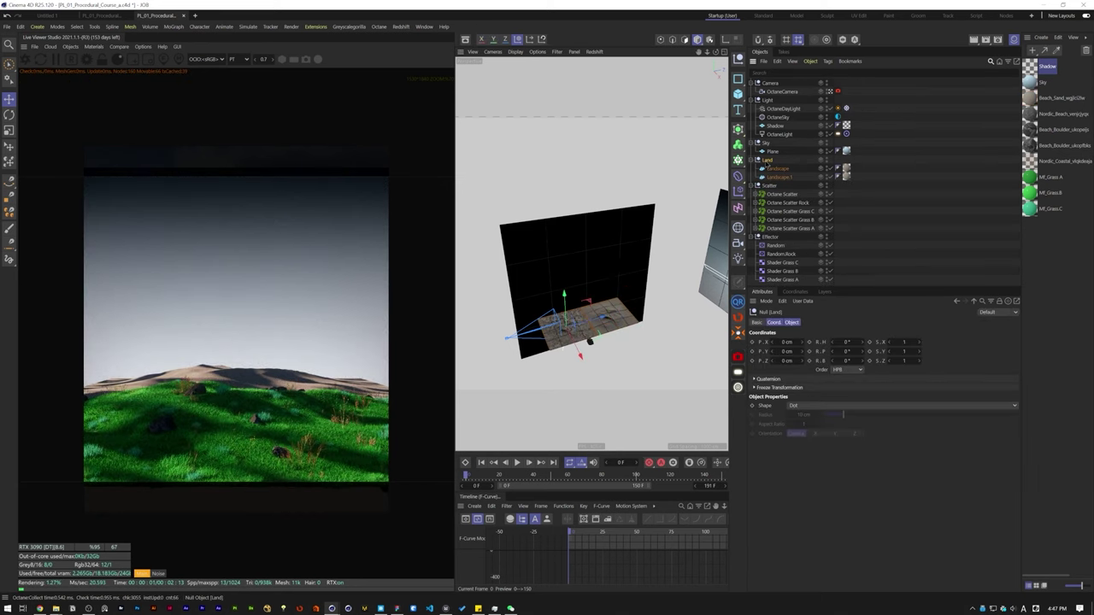
key("shift+c")
type("conne")
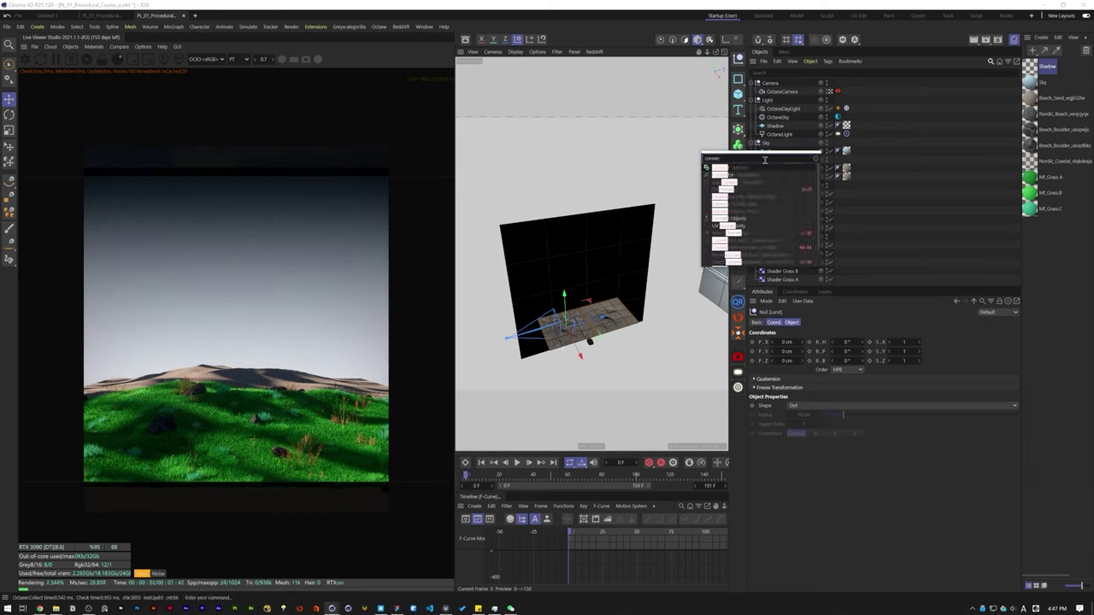
type("c")
key("Return")
left_click_drag(825, 195, 781, 177)
left_click_drag(781, 177, 780, 169)
Step: Assign the Connect object as the distribution surface of all five Octane Scatter objects
left_click(776, 169)
left_click(796, 237)
left_click(784, 204, "shift")
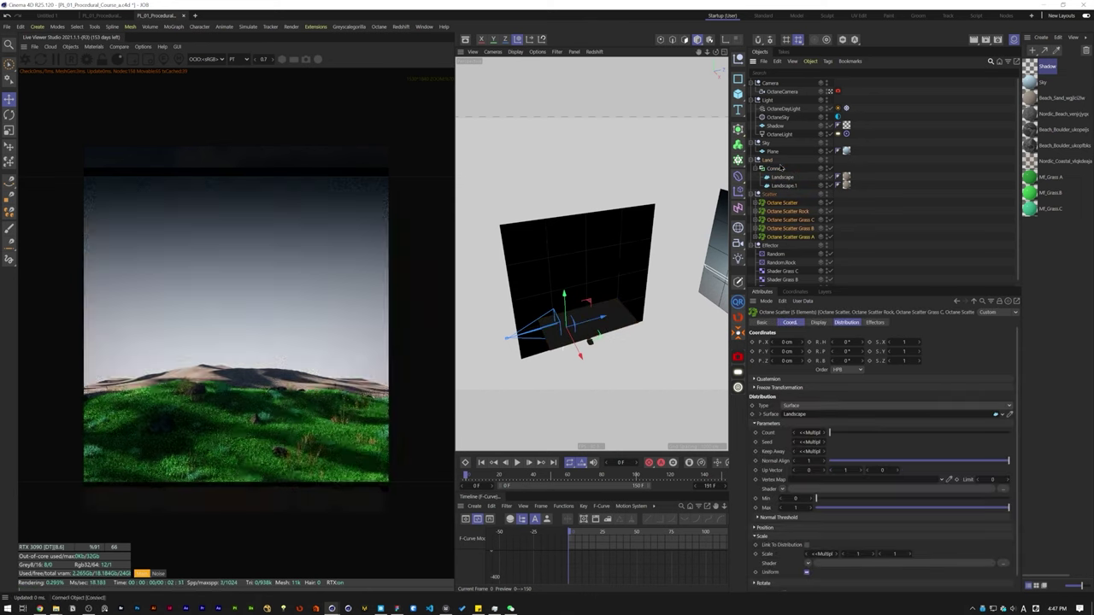
left_click(897, 247)
Step: Set the Z position of Landscape.1 to 1000 cm
left_click(783, 177)
left_click(785, 186)
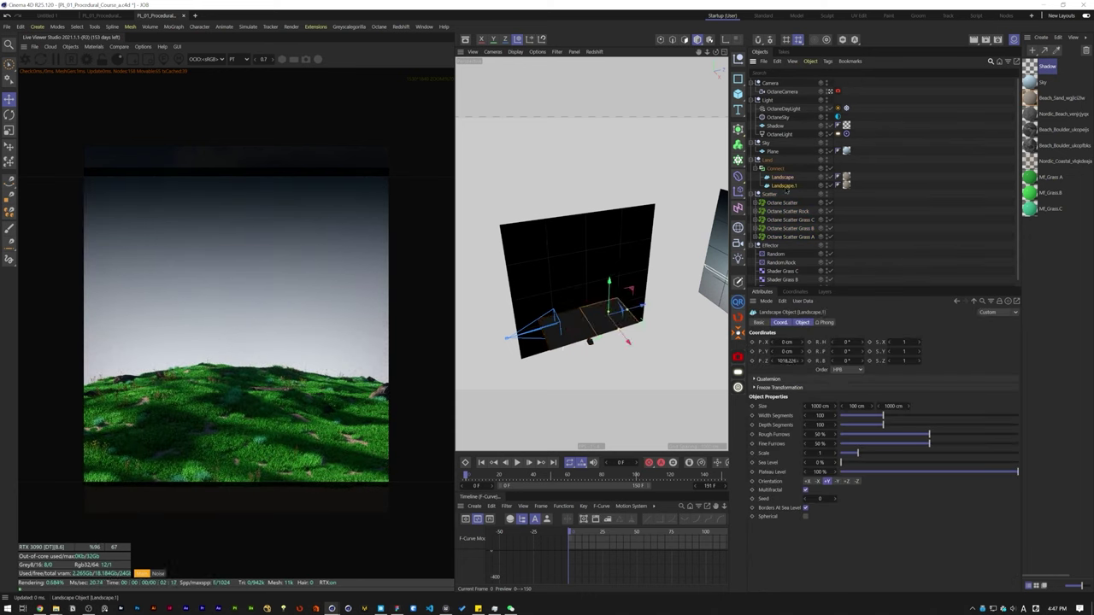
scroll(627, 306, "up", 3)
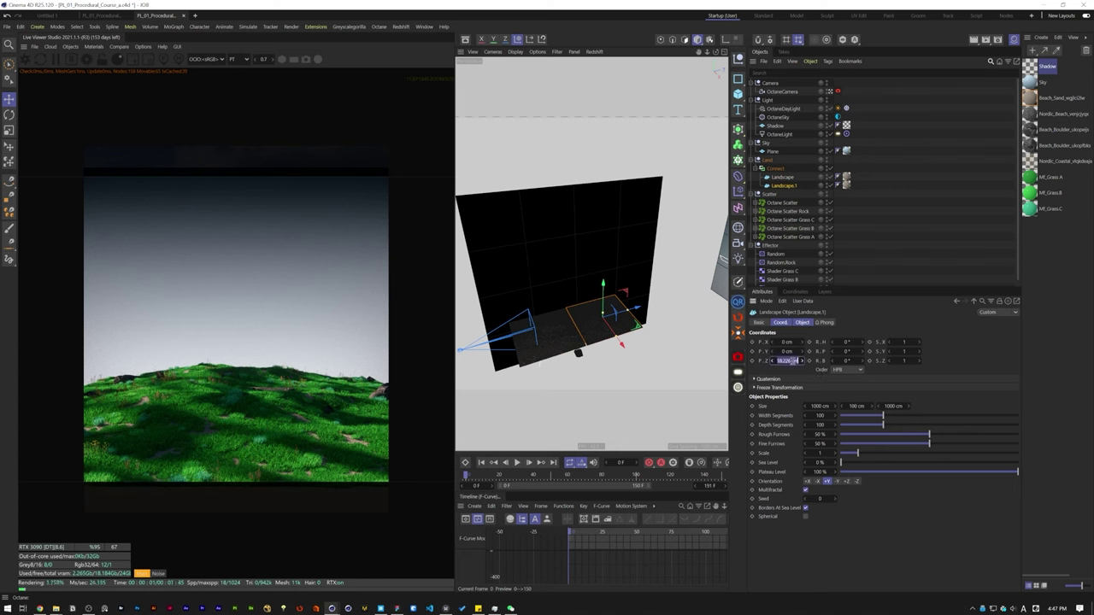
left_click(793, 361)
type("1000")
key("Return")
Step: Duplicate Landscape.1 along the X axis and set the copy's X position to 500 cm
mouse_move(622, 345)
left_mouse_down("ctrl")
mouse_move(609, 330)
mouse_move(630, 355)
left_mouse_up("ctrl")
double_click(784, 342)
type("500")
key("Return")
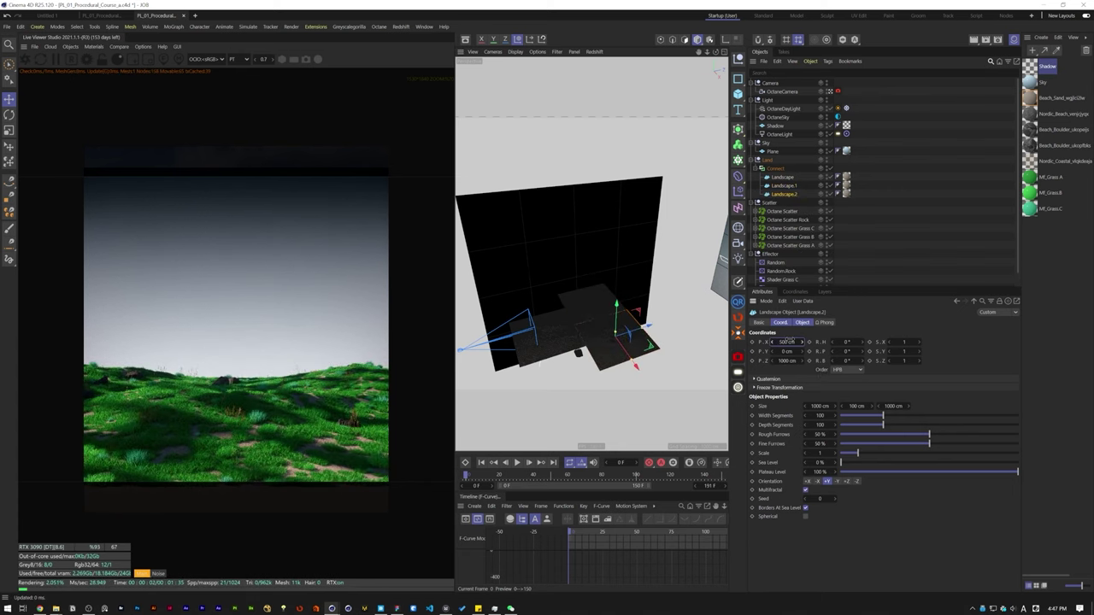
Step: Set the seed of Landscape.1 to 2 and its X position to -250 cm
left_click_drag(694, 293, 740, 313, "alt")
left_click(784, 185)
double_click(788, 341)
type("-500")
key("Return")
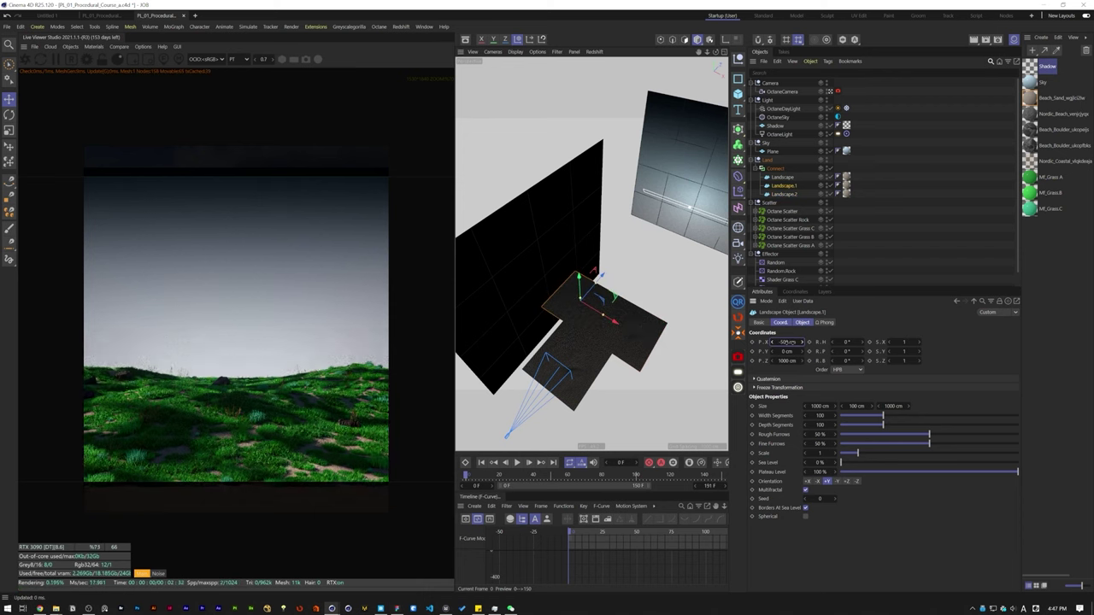
type("2")
key("Return")
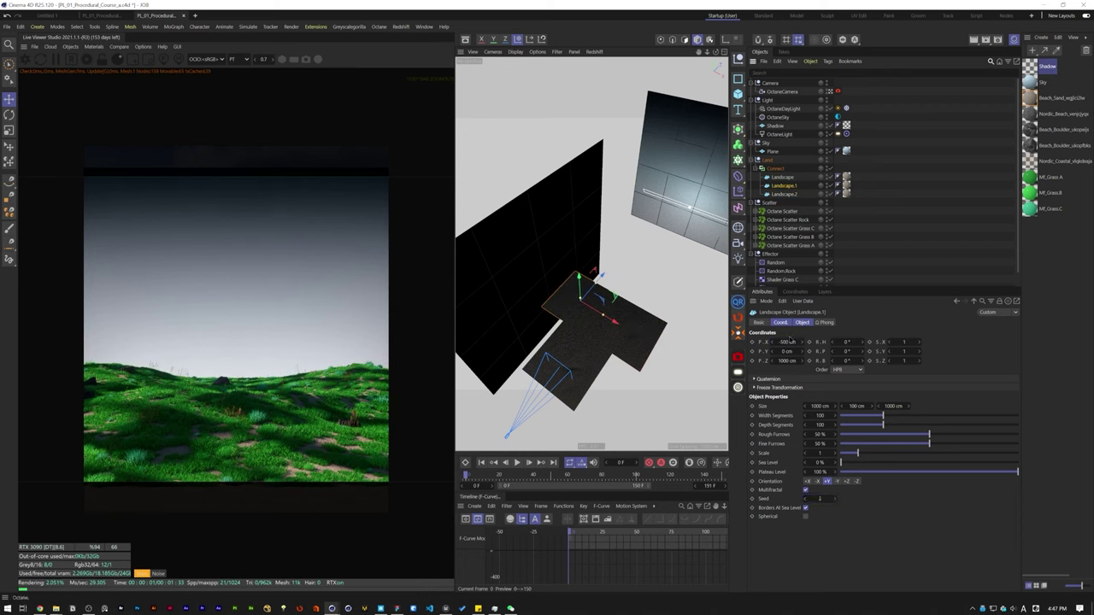
left_click(791, 342)
type("-250")
key("Return")
Step: Set the X position of Landscape.2 to 300 cm and its seed to 7
left_click(784, 194)
double_click(790, 342)
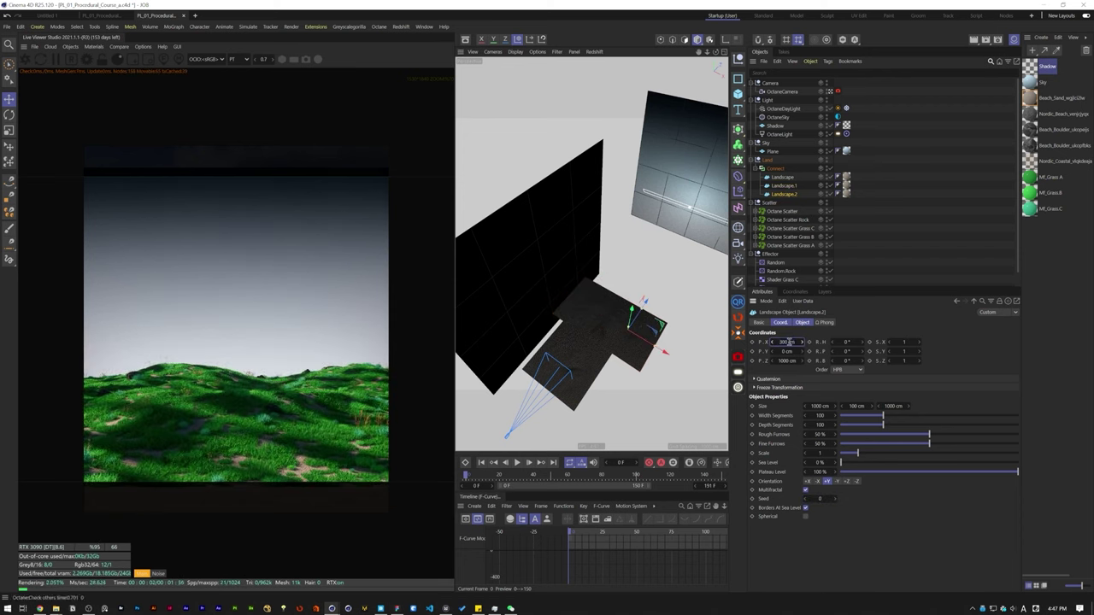
key("Return")
left_click(821, 499)
scroll(821, 499, "up", 3)
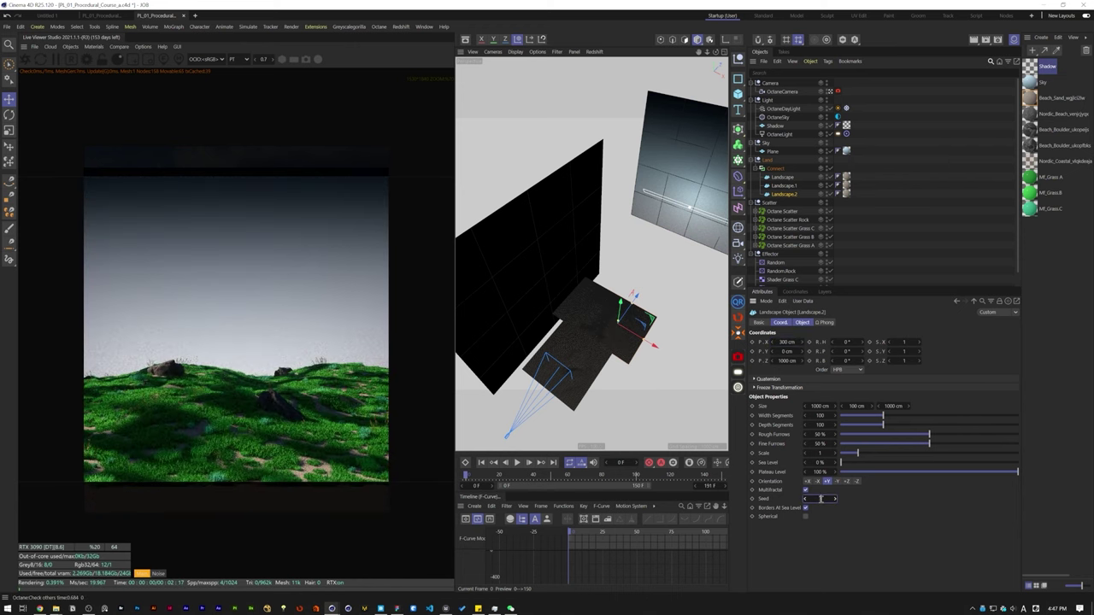
scroll(821, 499, "up", 2)
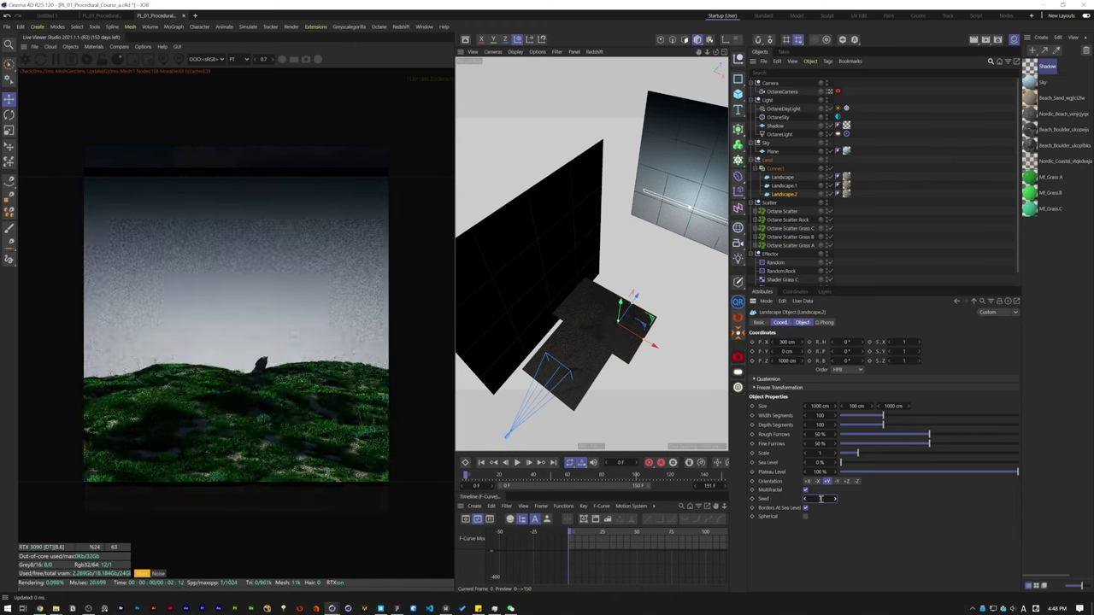
Step: Look through the OctaneCamera and set its Y position to 123 cm and its pitch to 2°
left_click(819, 121)
left_click(829, 92)
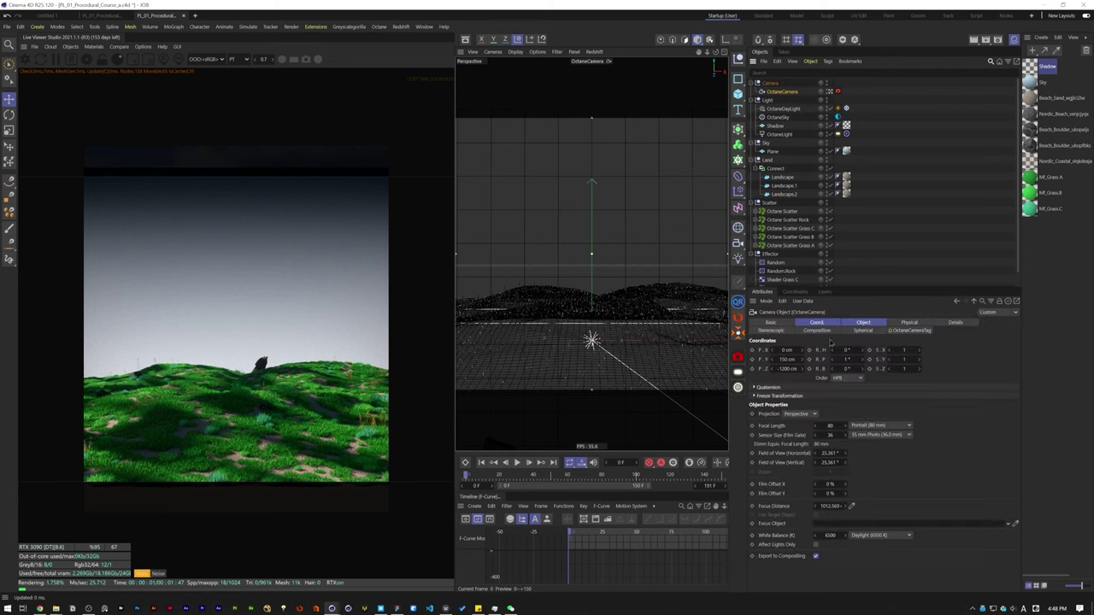
scroll(849, 360, "up", 1)
left_click(792, 360)
scroll(791, 359, "down", 10)
left_click(793, 350)
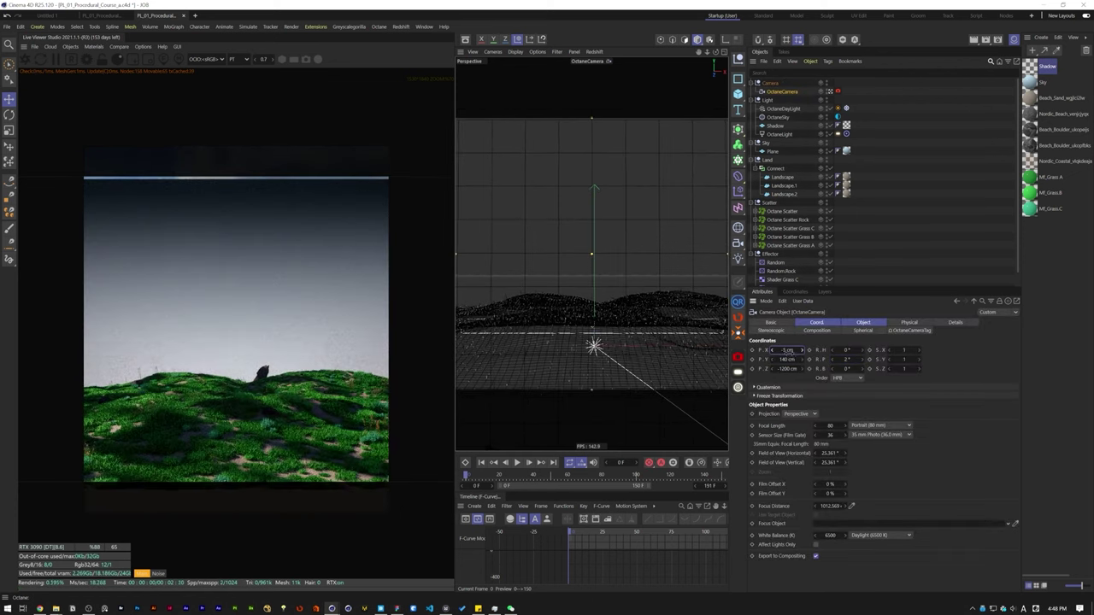
scroll(792, 360, "down", 12)
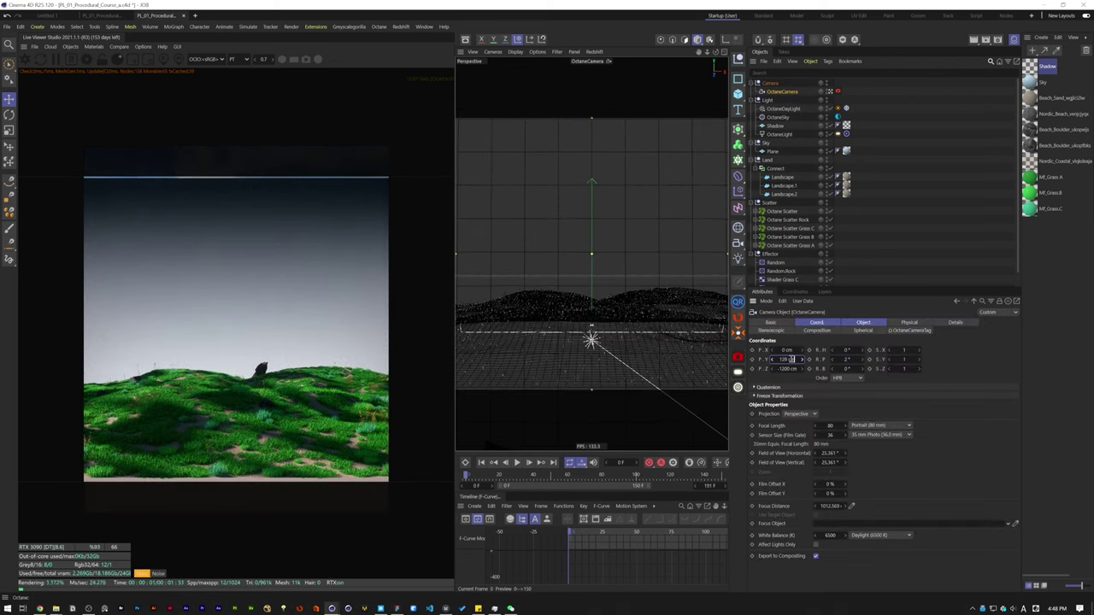
scroll(791, 360, "down", 5)
Step: Set the Z position of the OctaneCamera to -1400 cm
left_click(787, 367)
type("-14")
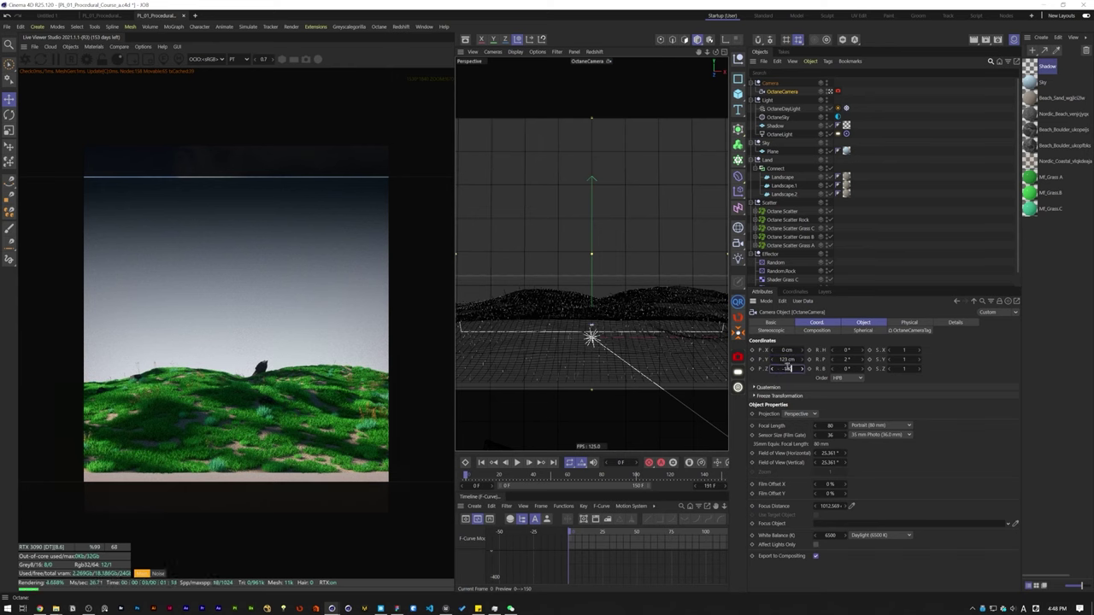
type("00")
key("Return")
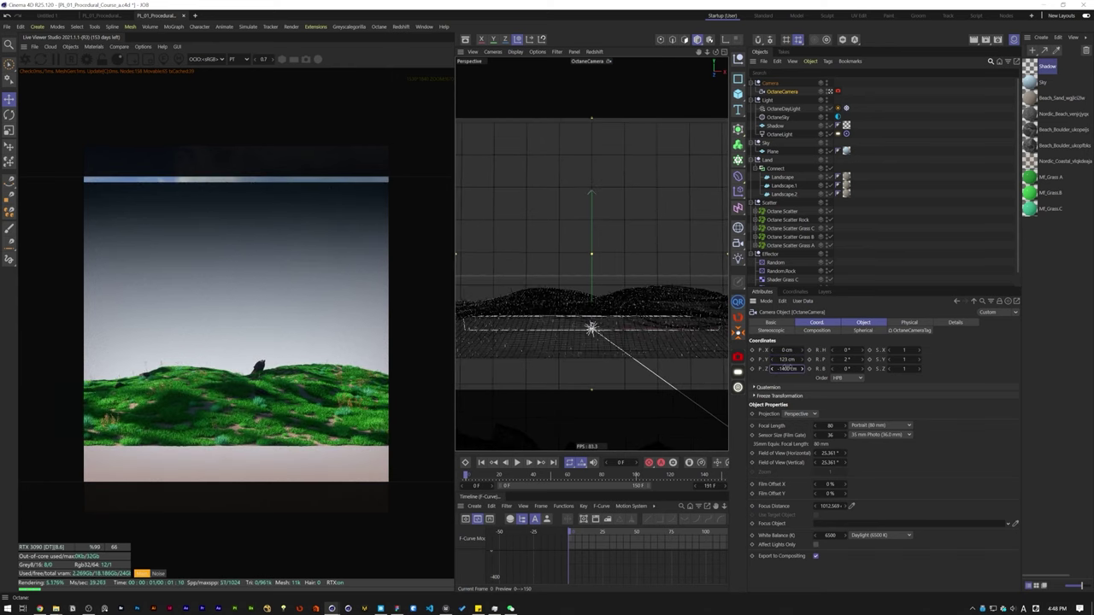
Step: Leave the camera view, add a 2000 by 2000 cm plane, and move it along Z to about -1296 cm
left_click(829, 91)
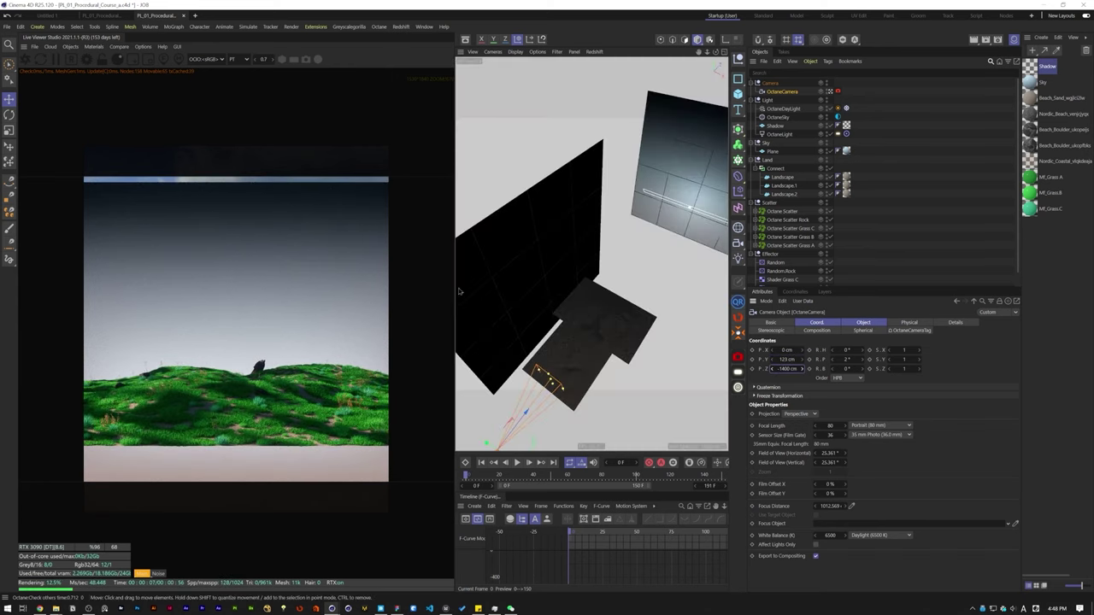
left_click_drag(593, 349, 574, 307, "alt")
left_click(891, 210)
left_click_drag(741, 96, 774, 131)
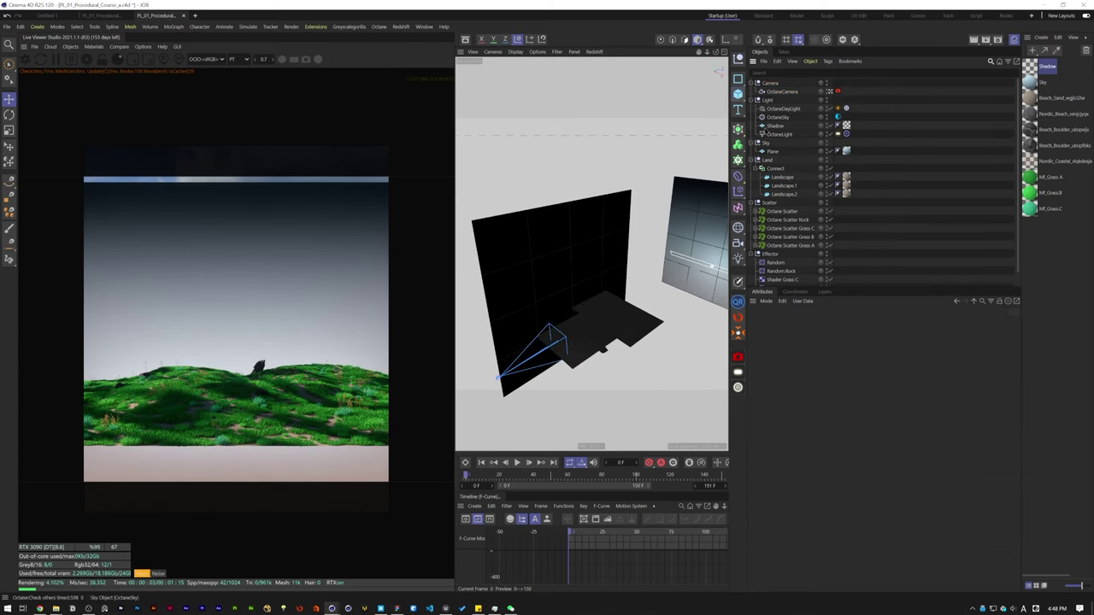
double_click(812, 406)
type("2000")
key("Tab")
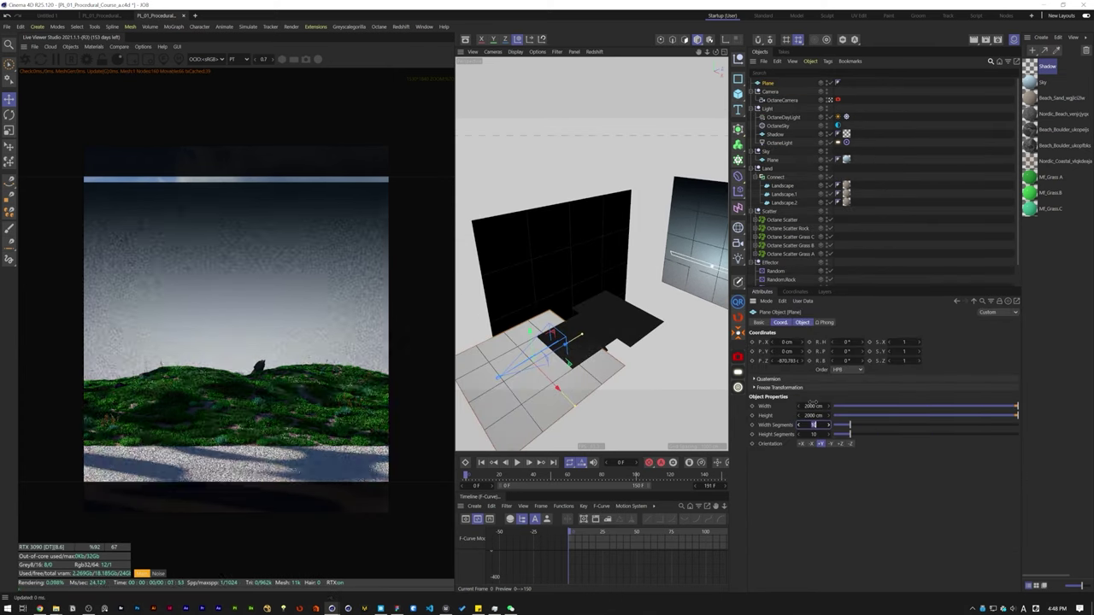
left_click_drag(563, 345, 535, 361)
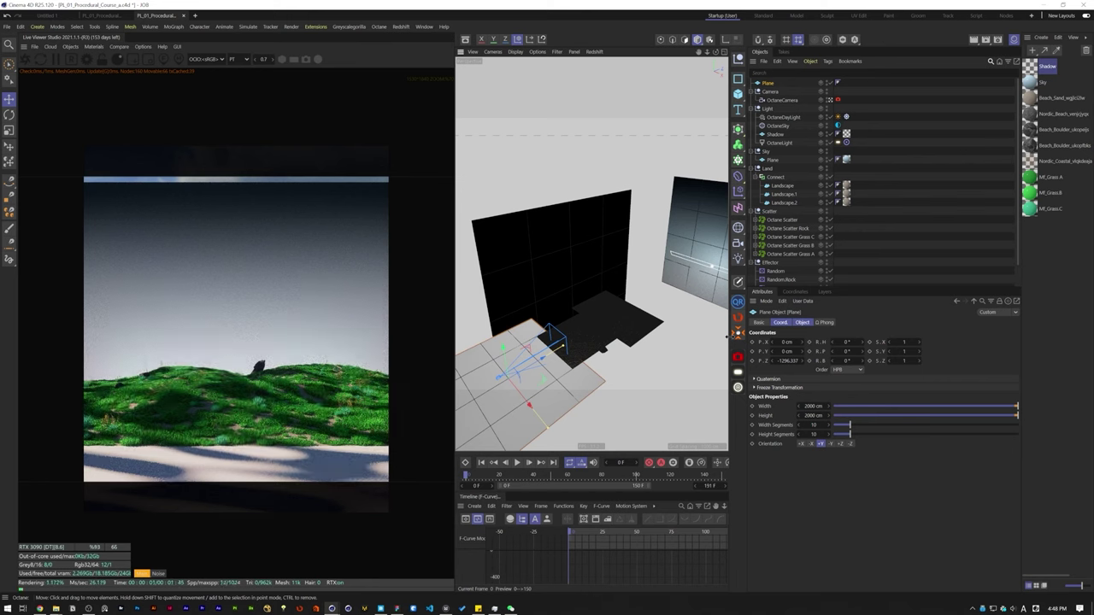
Step: Create an Octane Specular material, apply it to the new plane, and set its index to 1.33
left_click(94, 47)
mouse_move(101, 88)
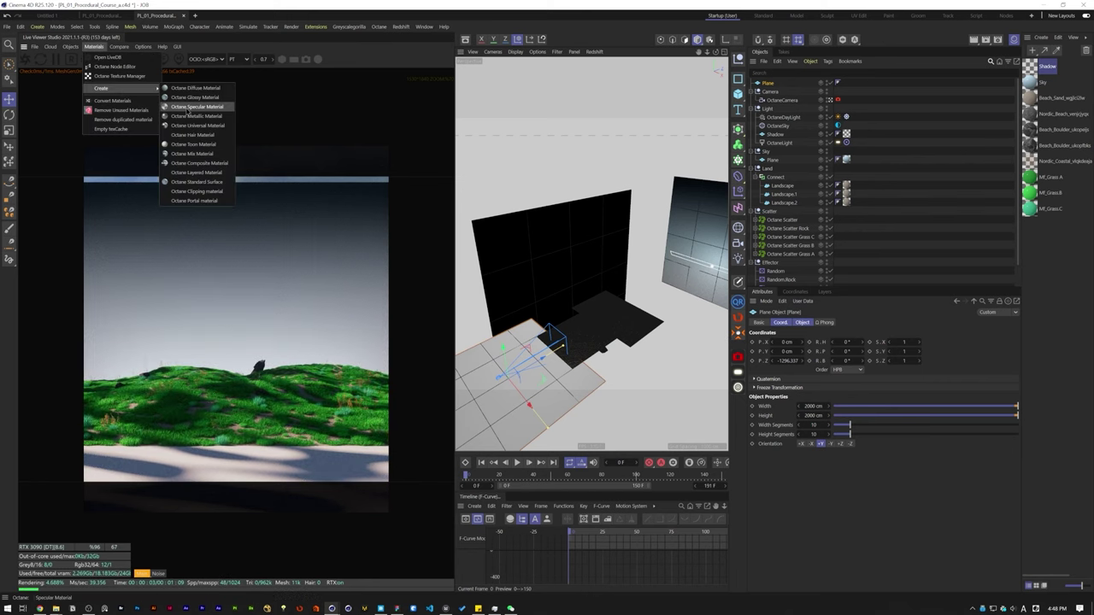
left_click(195, 107)
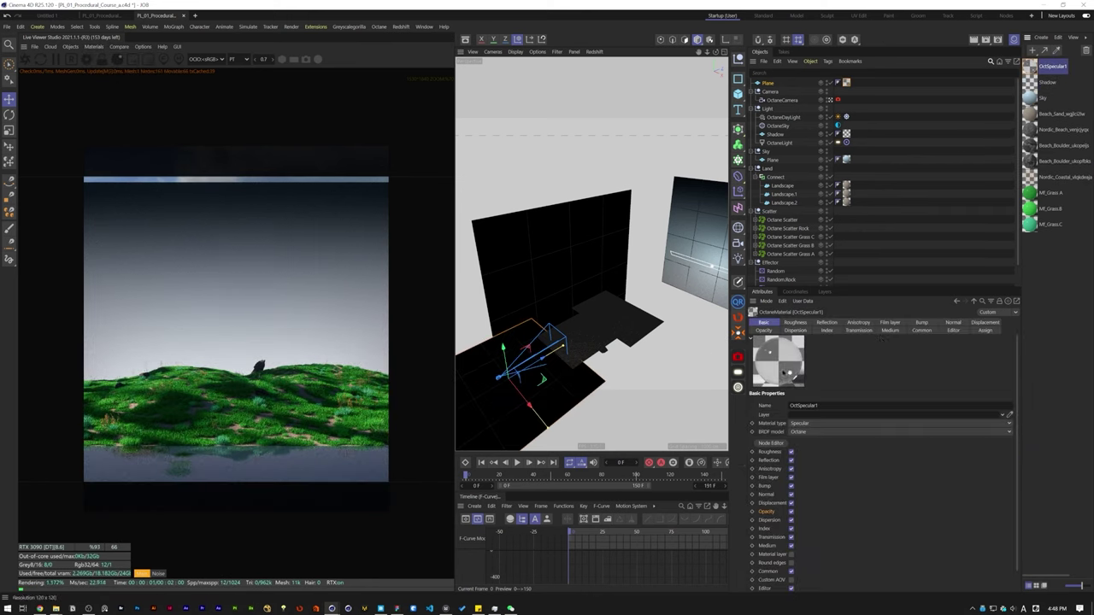
left_click(794, 402)
type("1.33")
key("Return")
Step: Add a Turbulence node in the specular material's node graph and connect it to the Bump input
left_click(763, 323)
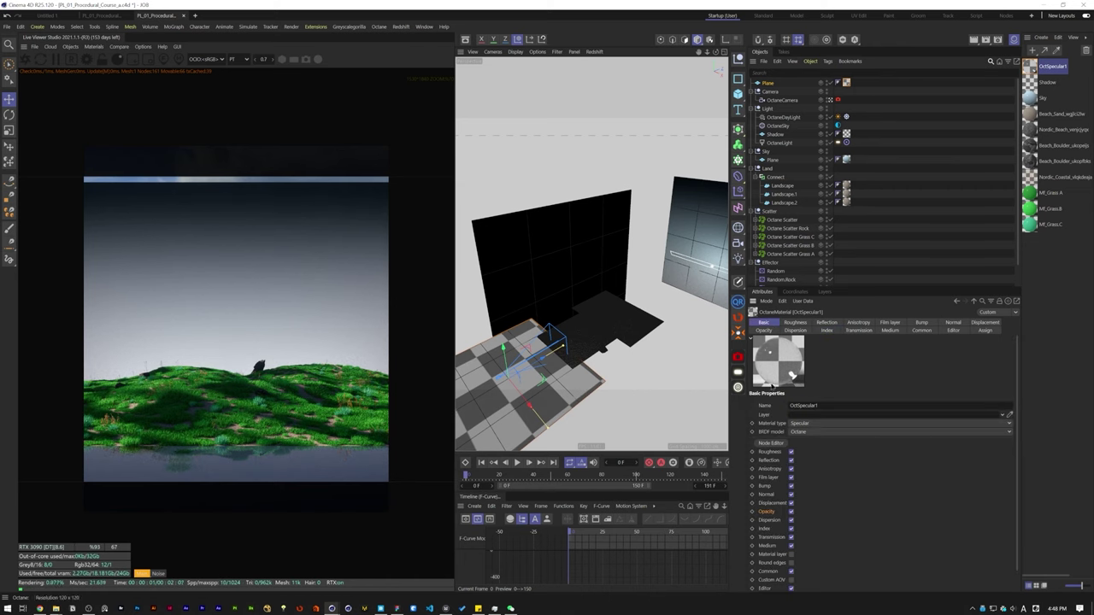
left_click(772, 442)
left_click_drag(400, 163, 635, 150)
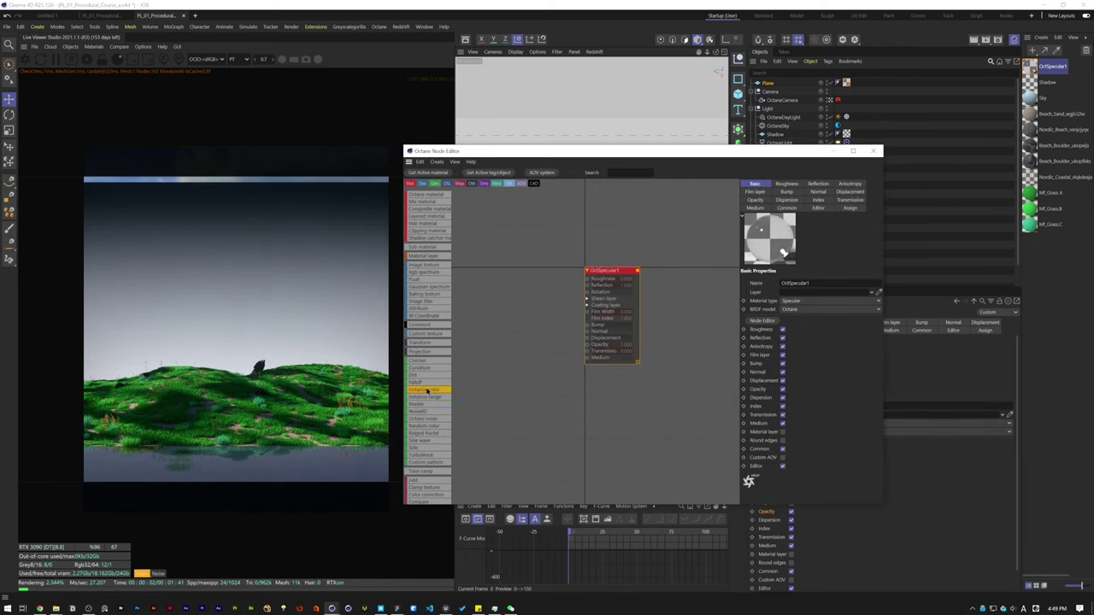
scroll(432, 389, "down", 1)
left_click_drag(427, 431, 548, 328)
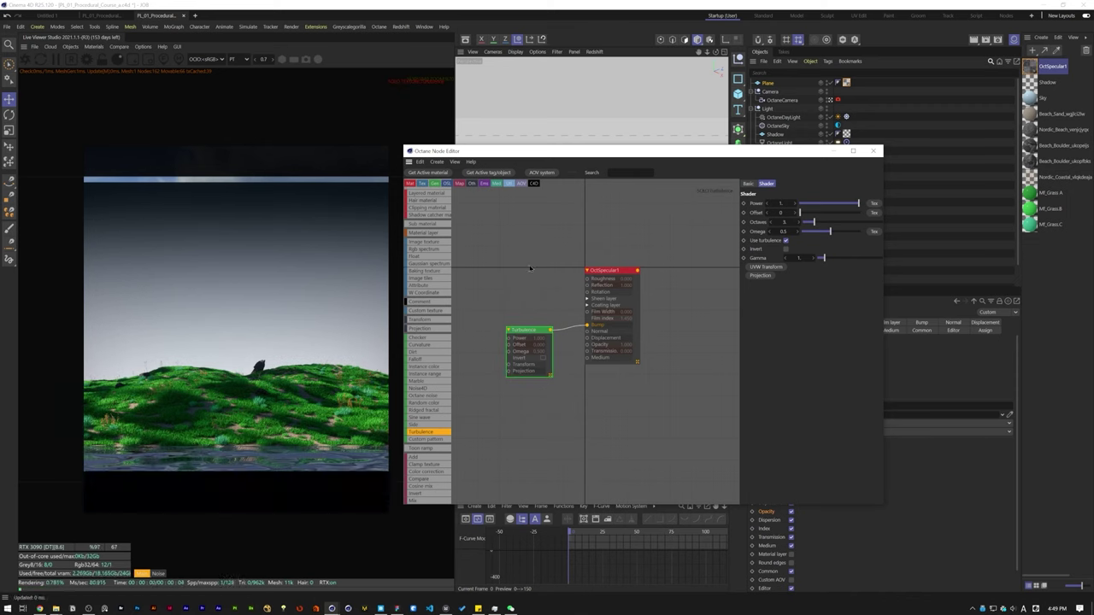
left_click_drag(858, 204, 893, 206)
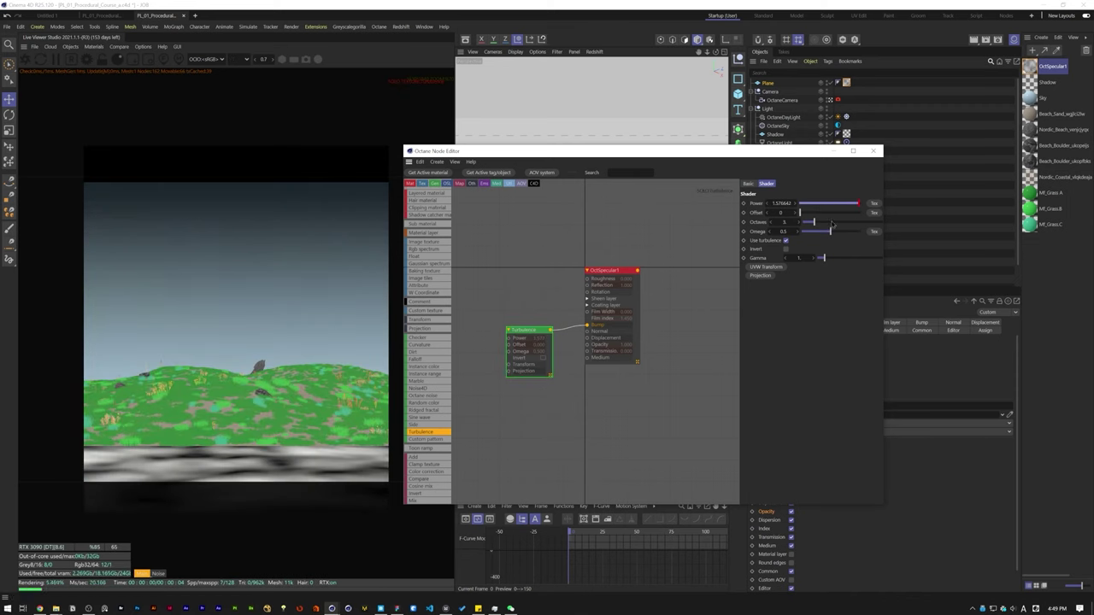
mouse_move(814, 222)
left_mouse_down()
mouse_move(892, 223)
mouse_move(814, 225)
left_mouse_up()
mouse_move(831, 231)
left_mouse_down()
mouse_move(888, 223)
mouse_move(814, 226)
left_mouse_up()
key("ctrl+z")
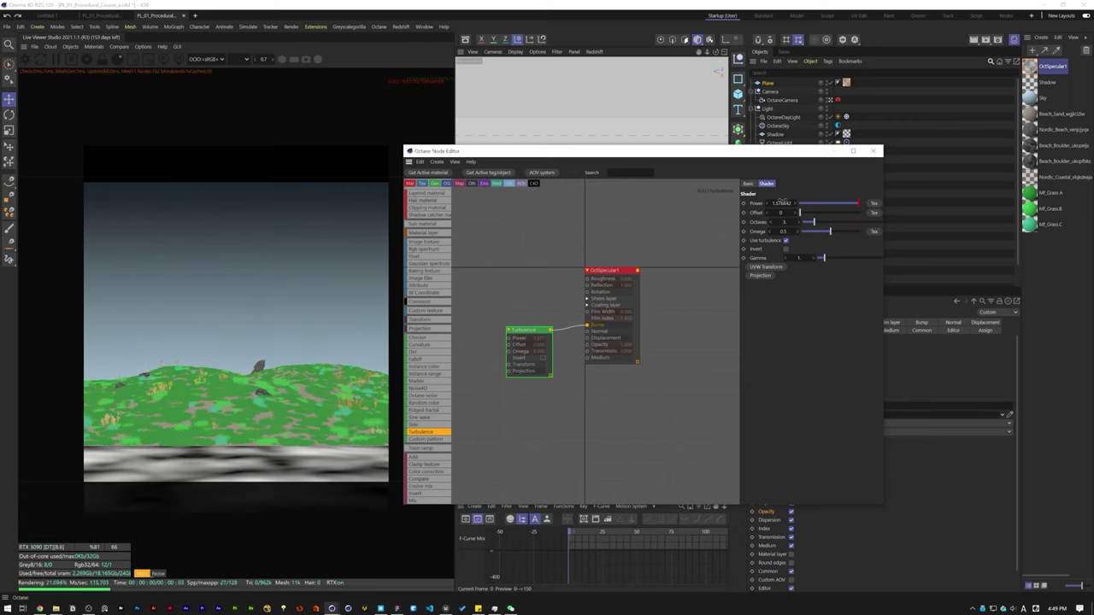
Step: Set the Turbulence power to 0.2 and octaves to 16, and close the Node Editor
double_click(782, 204)
type("0.2")
key("Tab")
key("Tab")
type("16")
key("Return")
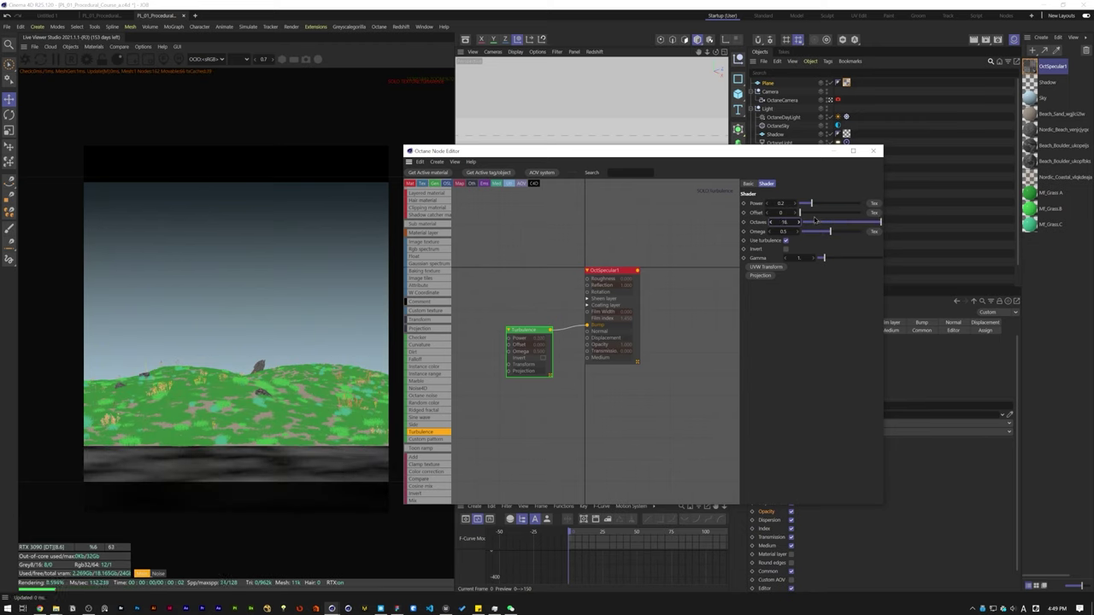
left_click(576, 433)
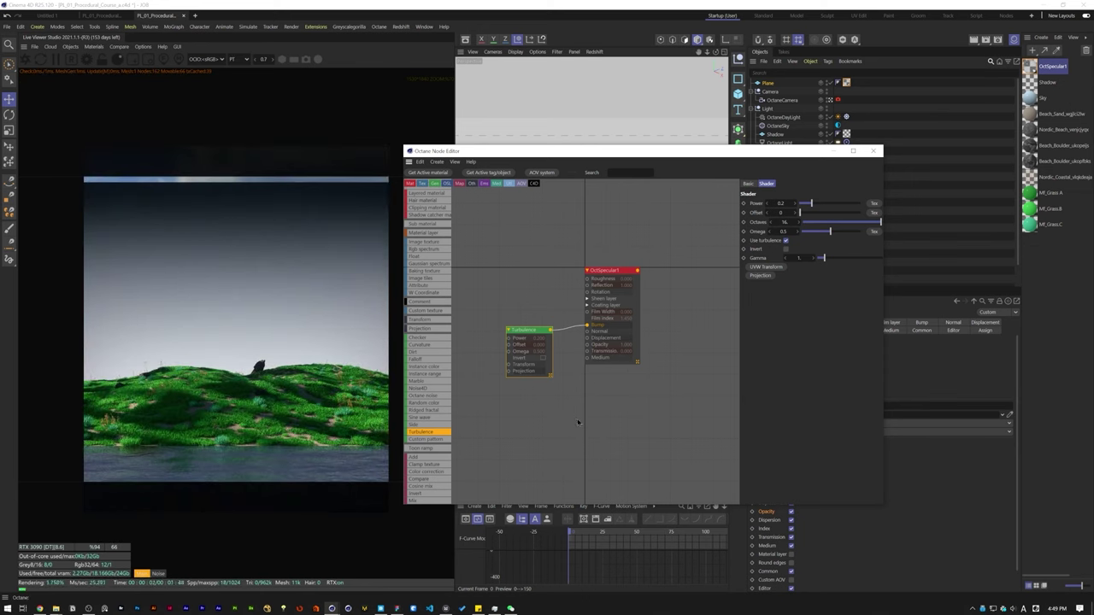
left_click_drag(780, 203, 779, 205)
left_click(872, 152)
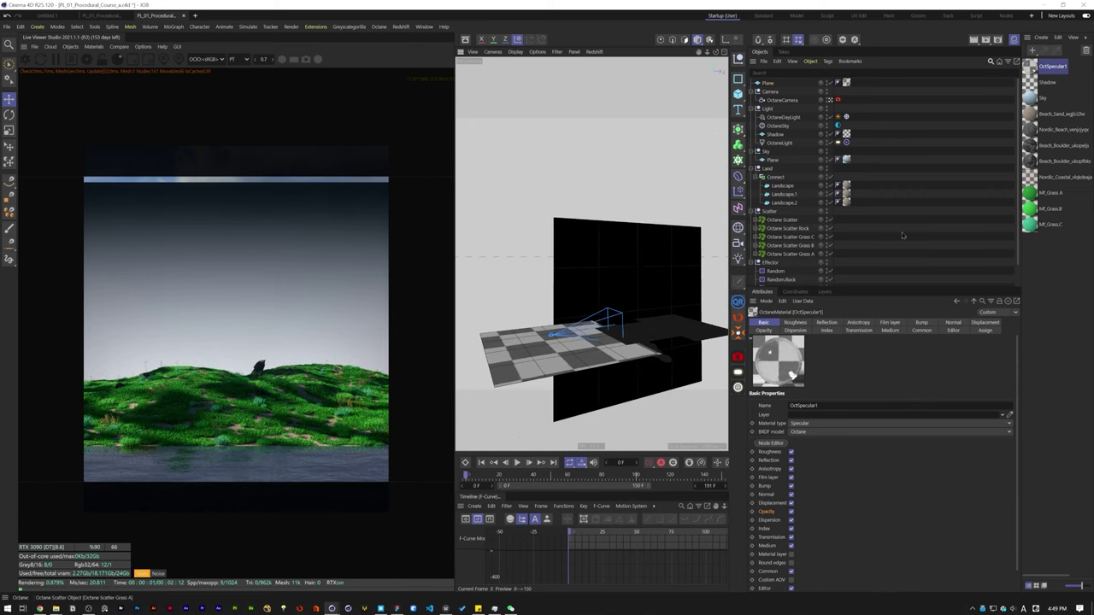
Step: Copy Landscape.2 as a child of the water plane and set the copy's size to 2000 by 1 by 2000 cm
left_click(791, 203)
left_click_drag(782, 94, 779, 89)
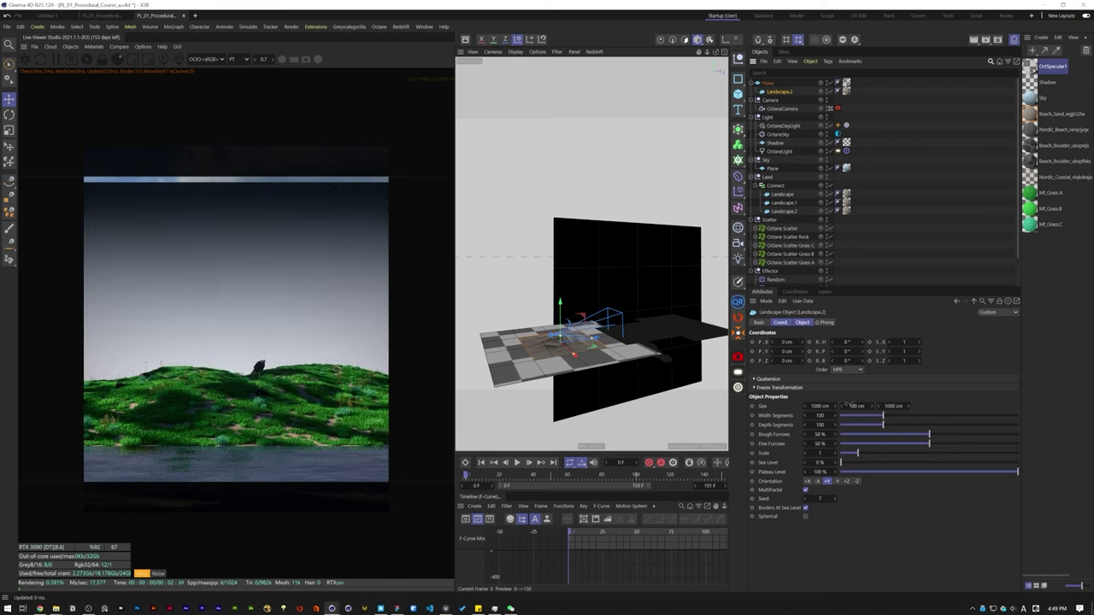
double_click(856, 406)
type("1")
key("Return")
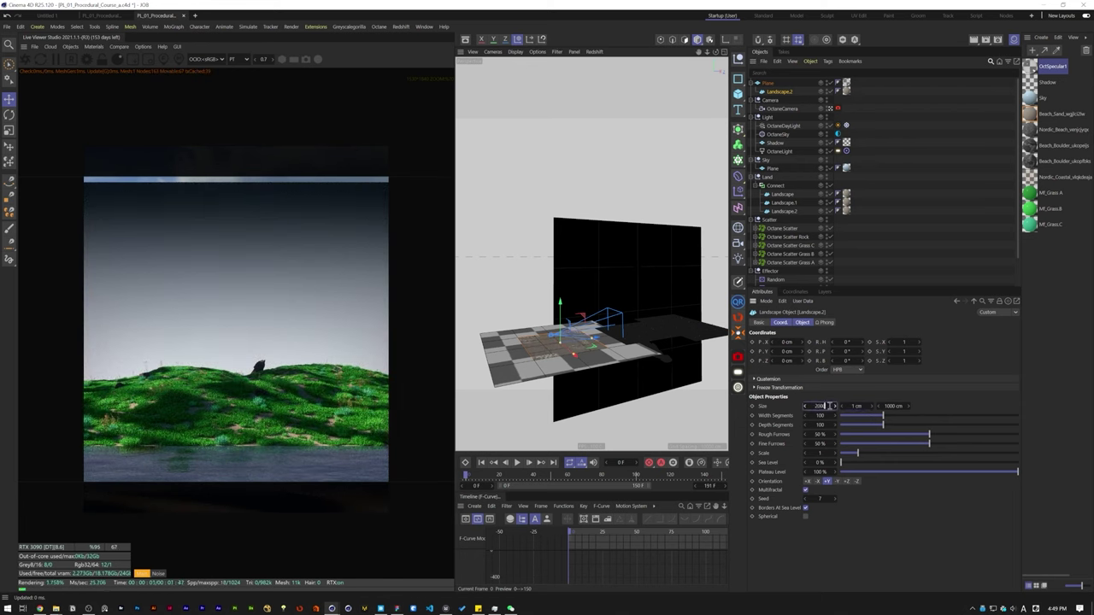
key("Tab")
key("Tab")
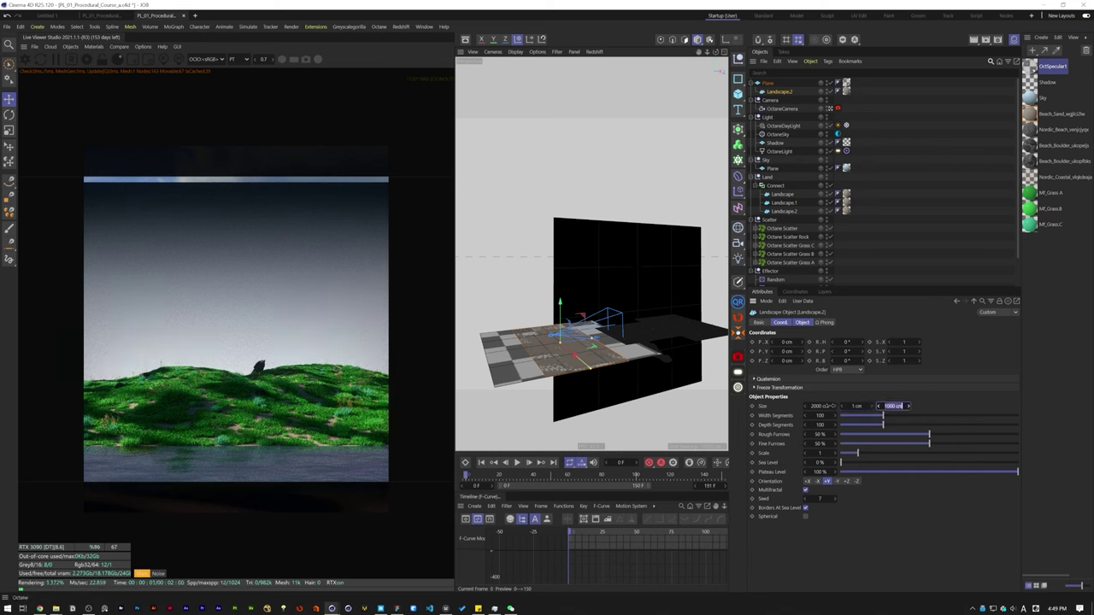
type("2000")
key("Return")
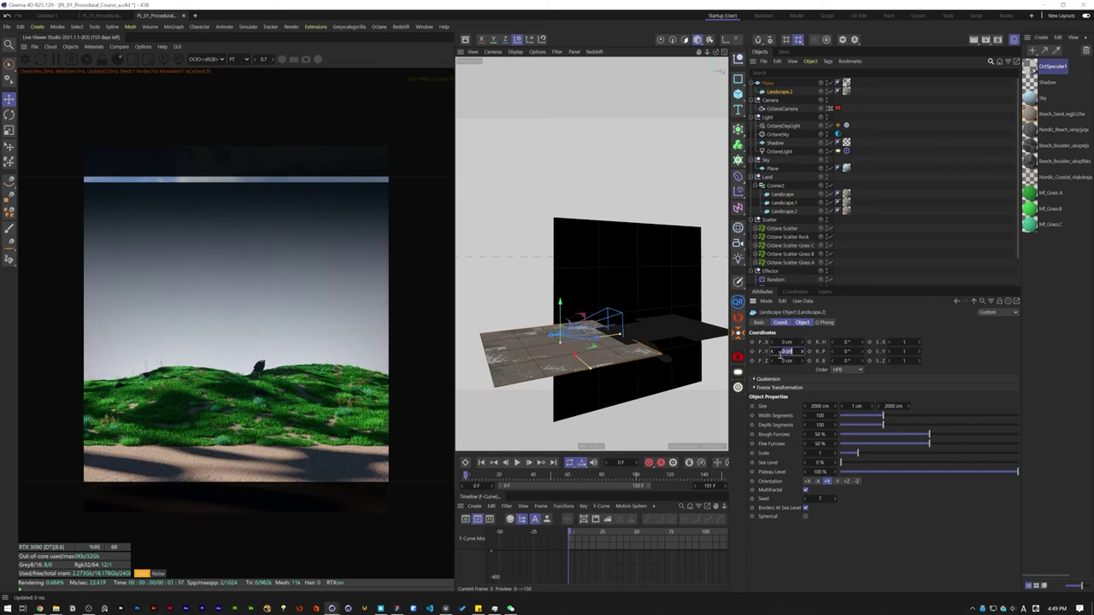
Step: Set the Y position of the flat landscape copy to -50 cm and of its parent water plane to 20 cm
double_click(784, 351)
type("-50")
key("Return")
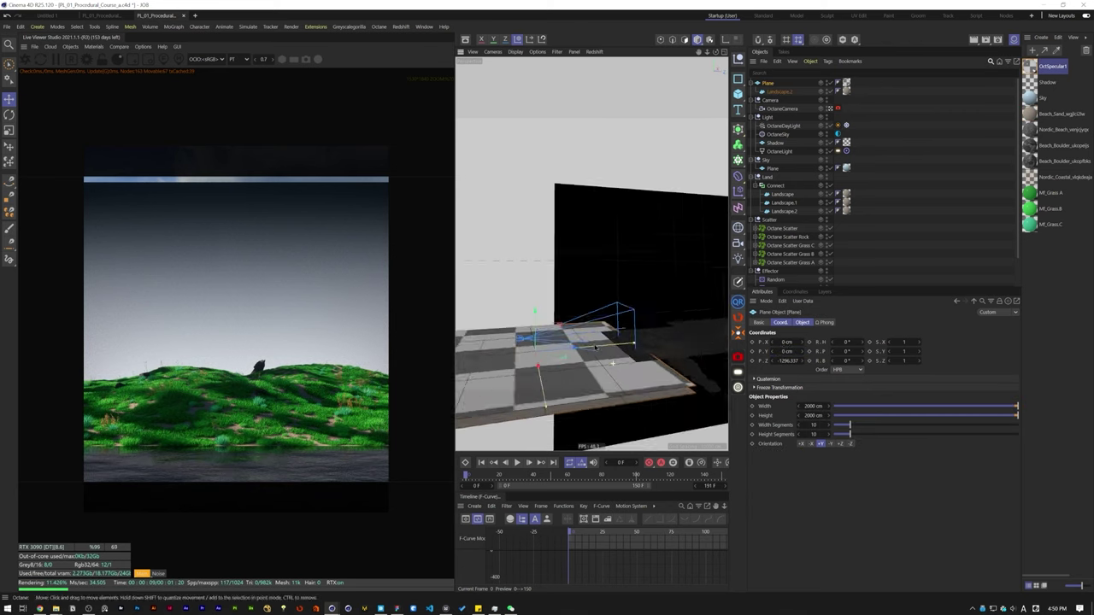
double_click(787, 351)
type("20")
key("Return")
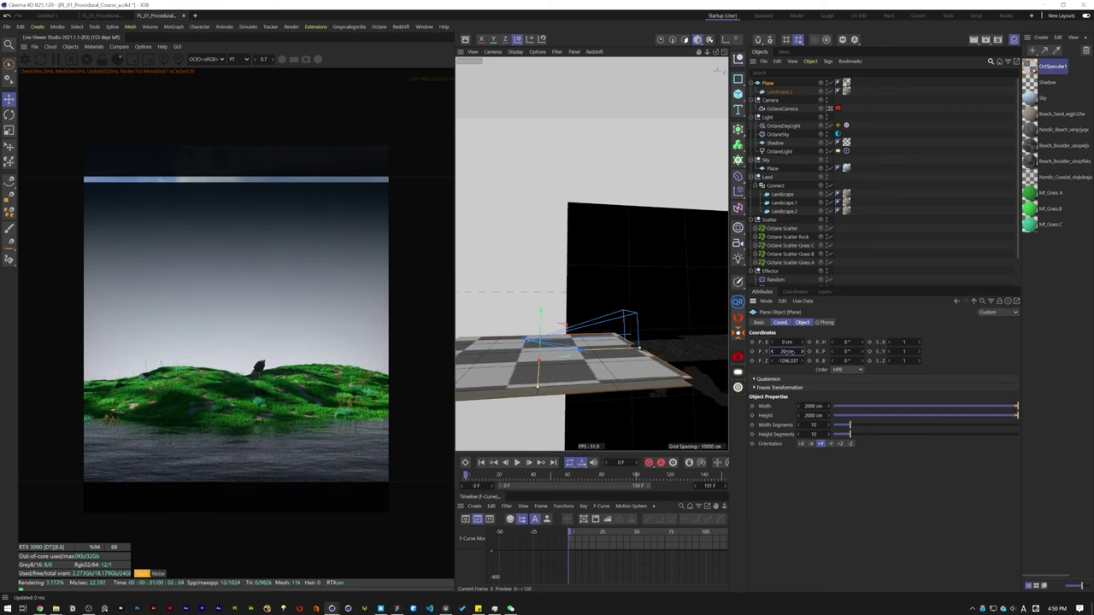
Step: Duplicate the first Landscape toward the camera to about -476 cm in Z and disable all five Octane Scatter objects
left_click_drag(608, 250, 561, 410, "alt")
left_click(787, 194)
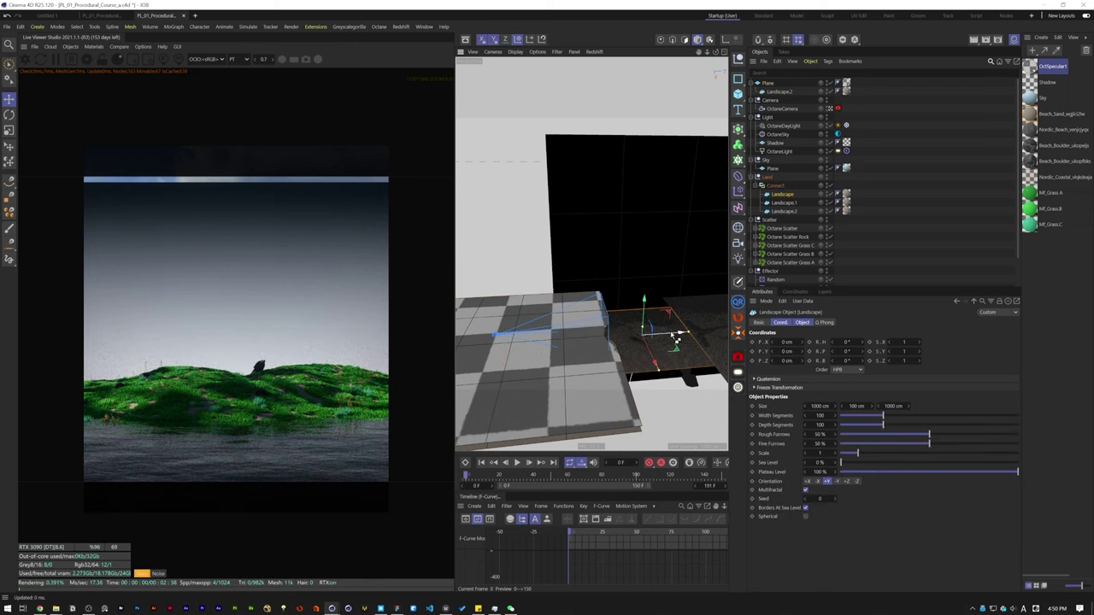
left_click_drag(672, 334, 629, 339, "ctrl")
scroll(854, 236, "down", 2)
left_click_drag(830, 231, 830, 197)
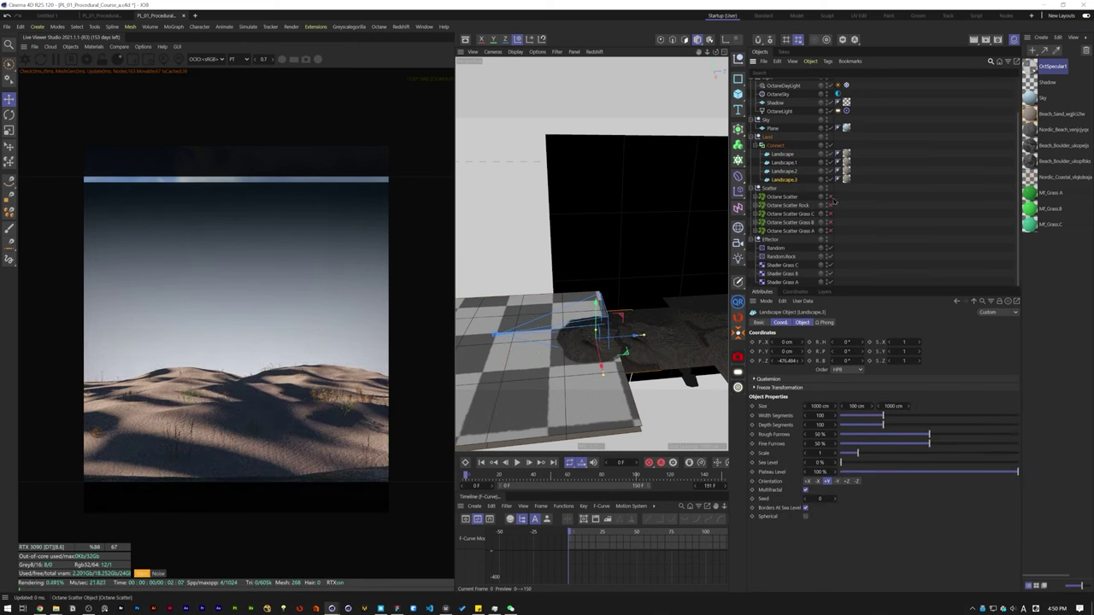
Step: Duplicate Landscape.3 to about -321 cm in X and set the height of the two front copies to 50 cm
left_click_drag(555, 282, 608, 352, "alt")
left_click_drag(604, 355, 592, 313, "ctrl")
left_click(792, 180)
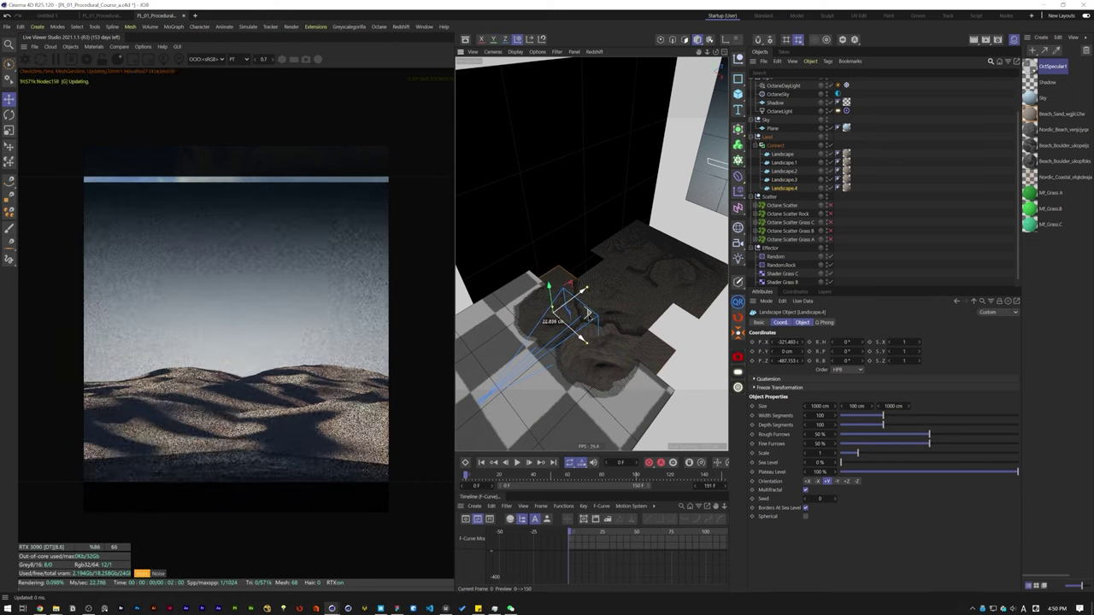
left_click_drag(861, 407, 854, 406)
Step: Reposition Landscape.4 along the shoreline to about -200 cm in X and -371 cm in Z
left_click(783, 180)
scroll(556, 332, "up", 4)
left_click_drag(556, 332, 525, 286, "alt")
left_click(784, 188)
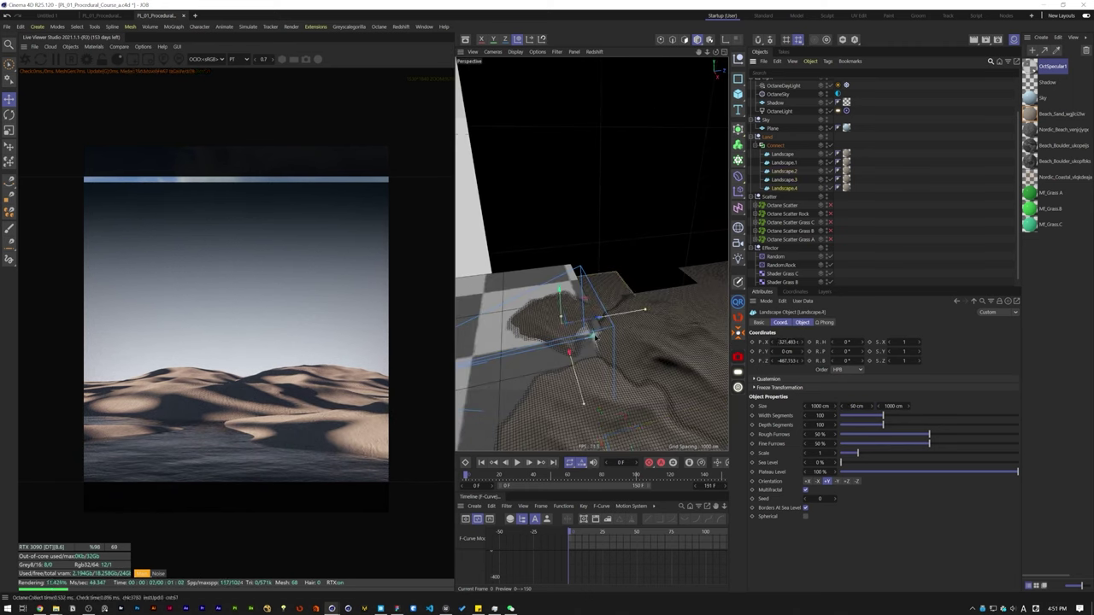
left_click_drag(584, 330, 622, 359)
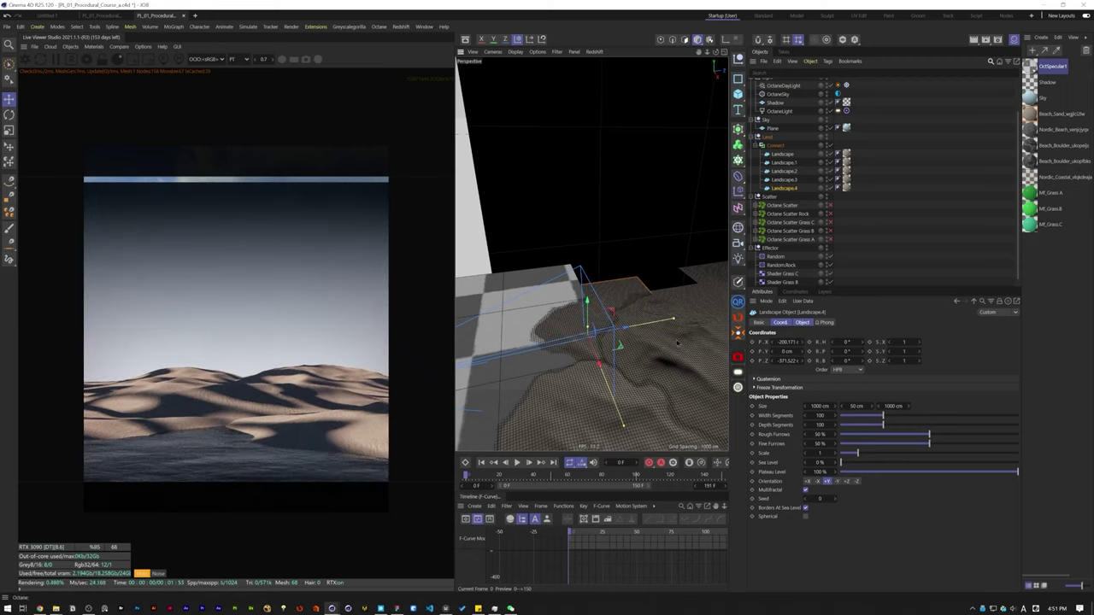
Step: Re-enable all five Octane Scatter objects and raise the Sky group's plane in Y
left_click(893, 215)
left_click_drag(830, 240, 832, 207)
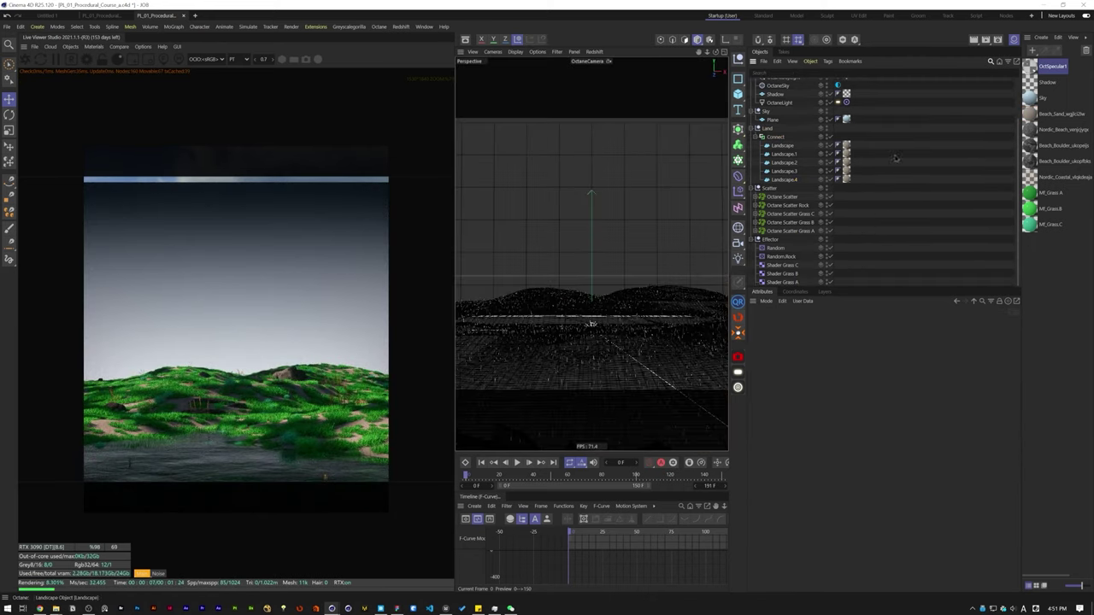
scroll(775, 105, "up", 2)
left_click(771, 168)
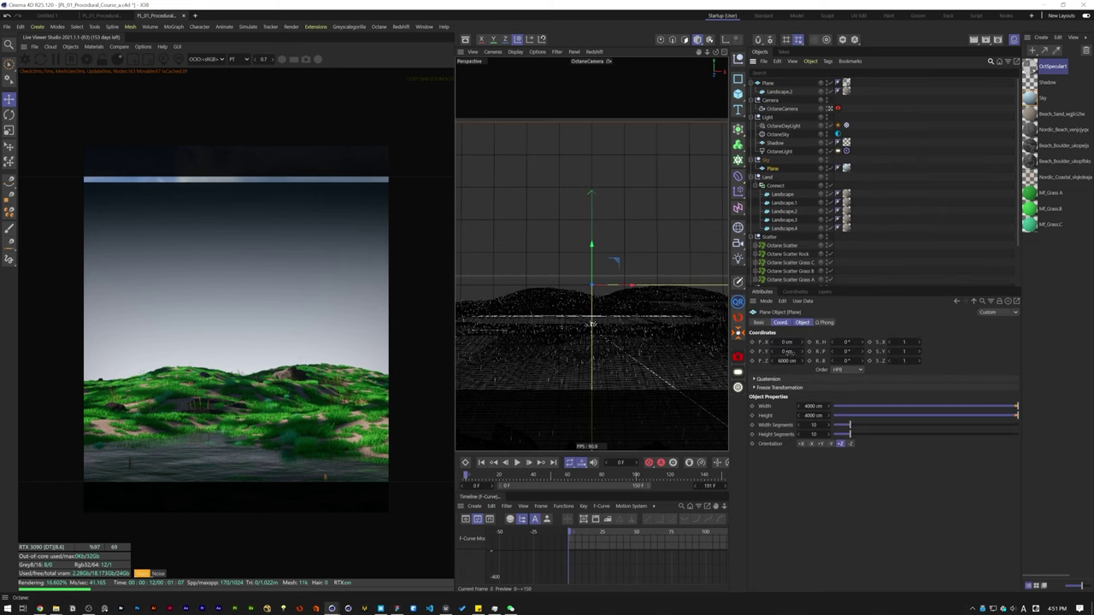
left_click_drag(803, 351, 804, 321)
left_click(932, 227)
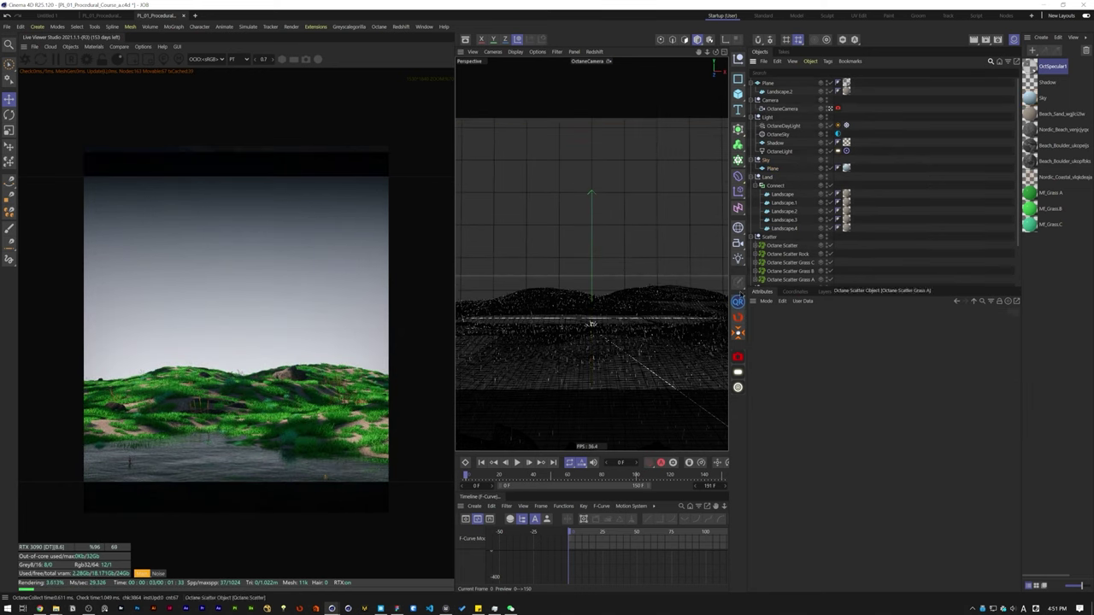
Step: Leave the Octane camera view and rename the water plane as Water
left_click(830, 109)
scroll(587, 242, "down", 8)
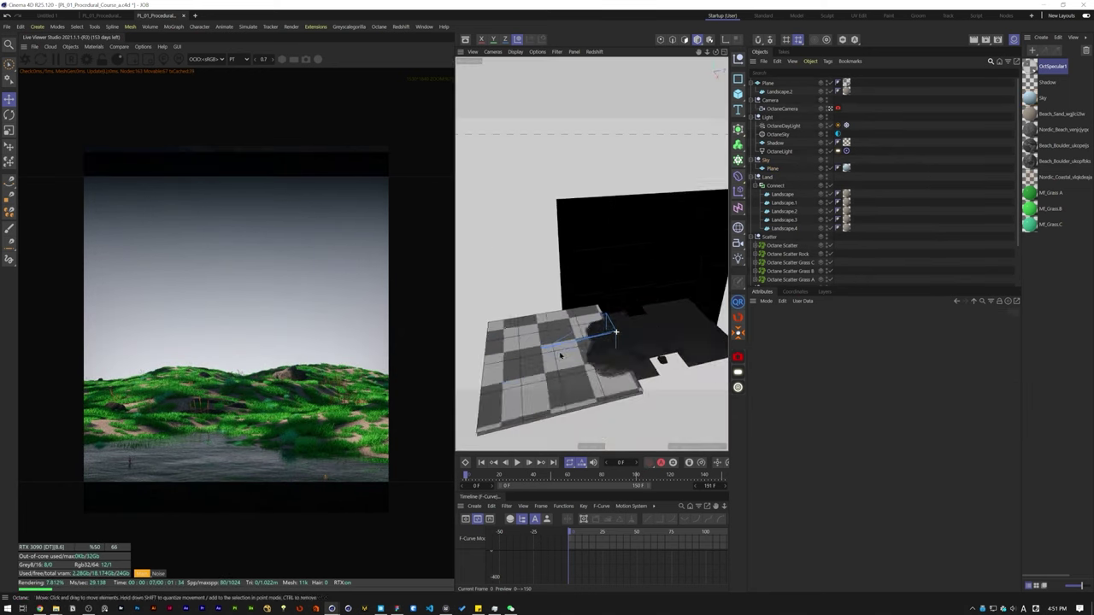
double_click(768, 83)
type("Water")
key("Return")
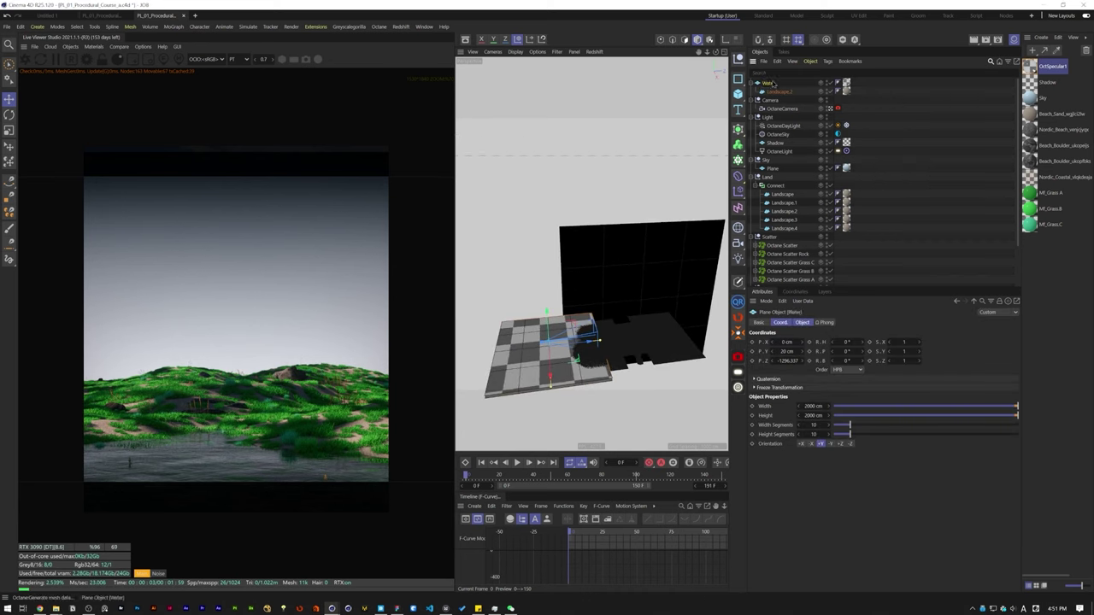
Step: Create a null named Water and nest the Water plane with its flat landscape copy inside it
left_click(907, 120)
left_click(738, 59)
double_click(769, 83)
type("Water")
key("Return")
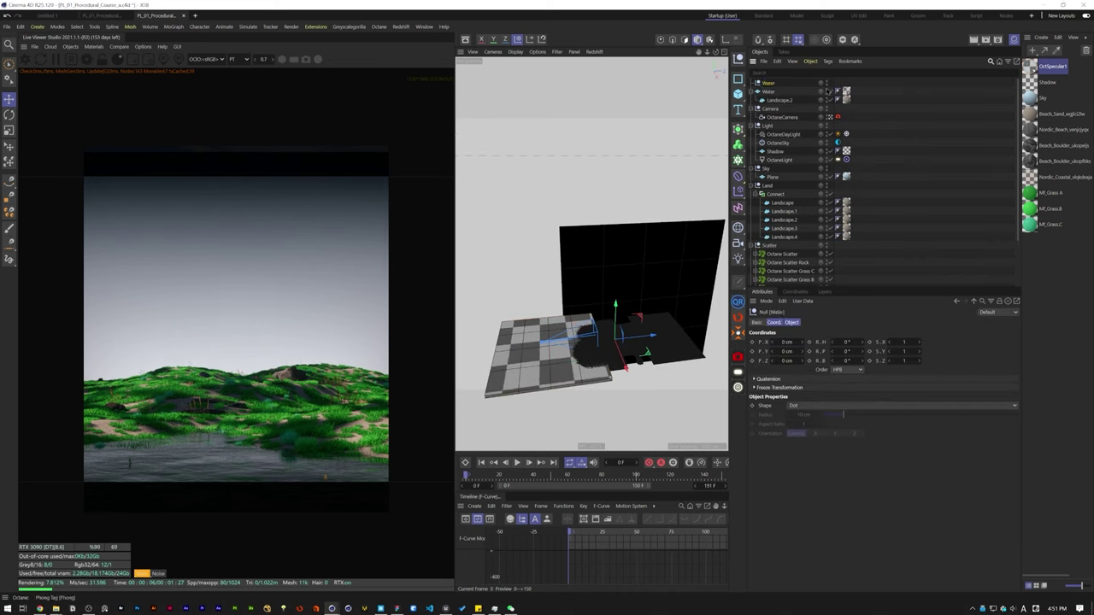
left_click_drag(774, 91, 775, 83)
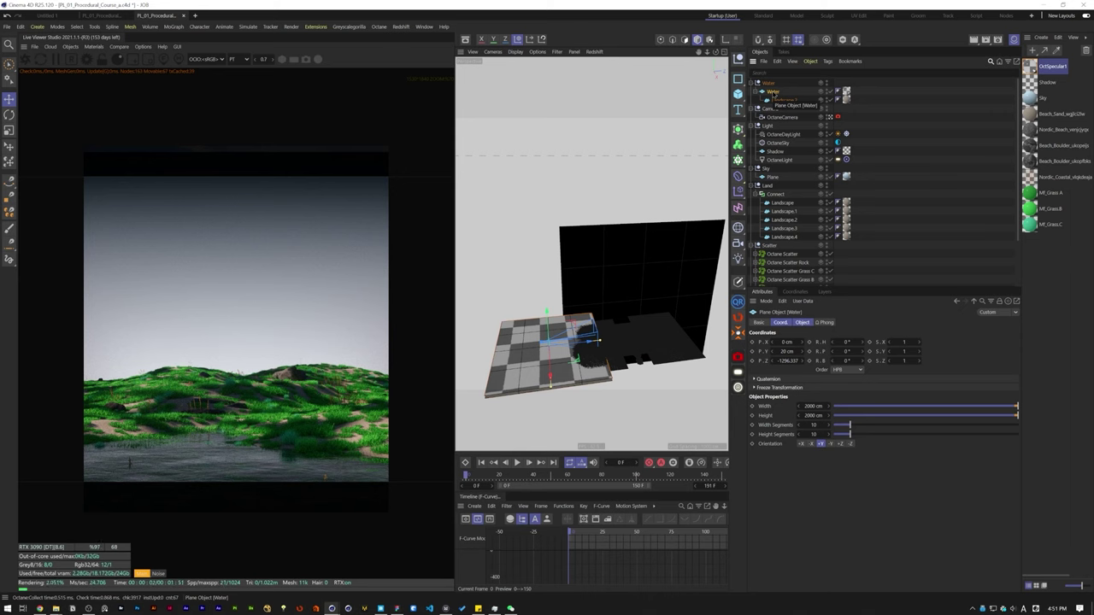
Step: Add a targeted Octane area light and place it inside the Water null
left_click(70, 46)
mouse_move(86, 84)
left_click(154, 116)
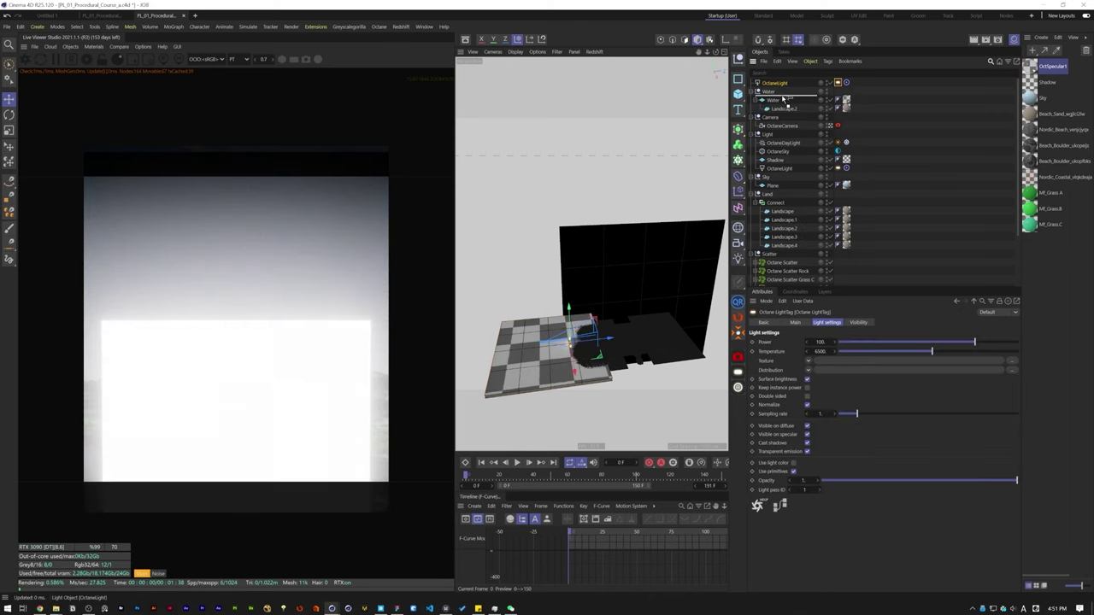
left_click_drag(784, 97, 783, 96)
Step: Set the new water light's opacity to 0 and change its light pass ID
left_click(837, 92)
left_click_drag(916, 481, 821, 482)
double_click(816, 491)
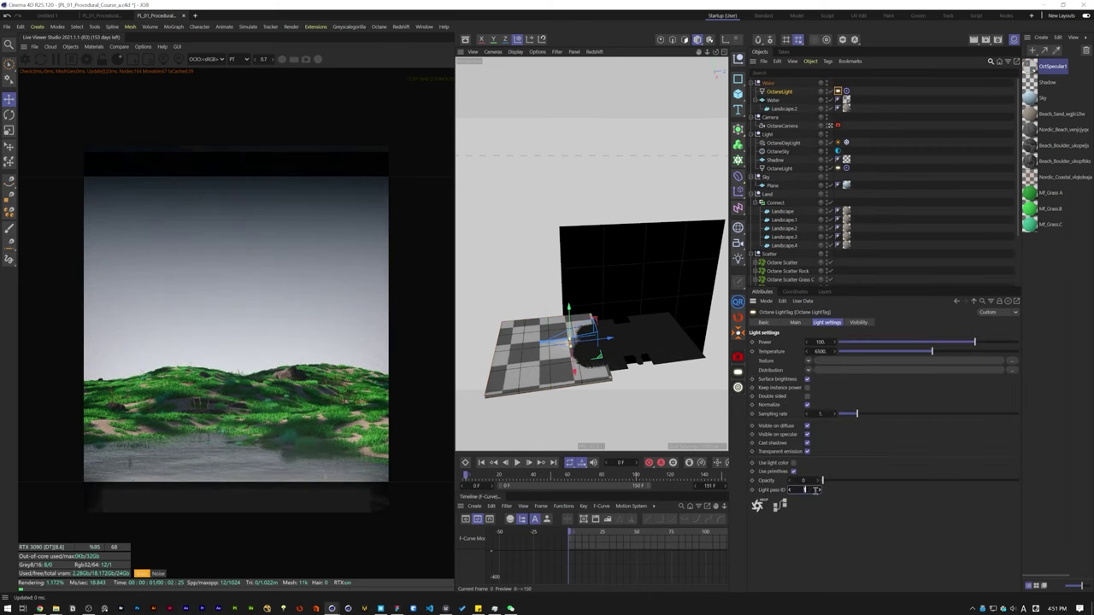
type("2")
key("Return")
Step: Move the water light up and behind the landscape to about 1114 cm in Y and 2178 cm in Z
left_click(780, 92)
left_click_drag(609, 338, 724, 327)
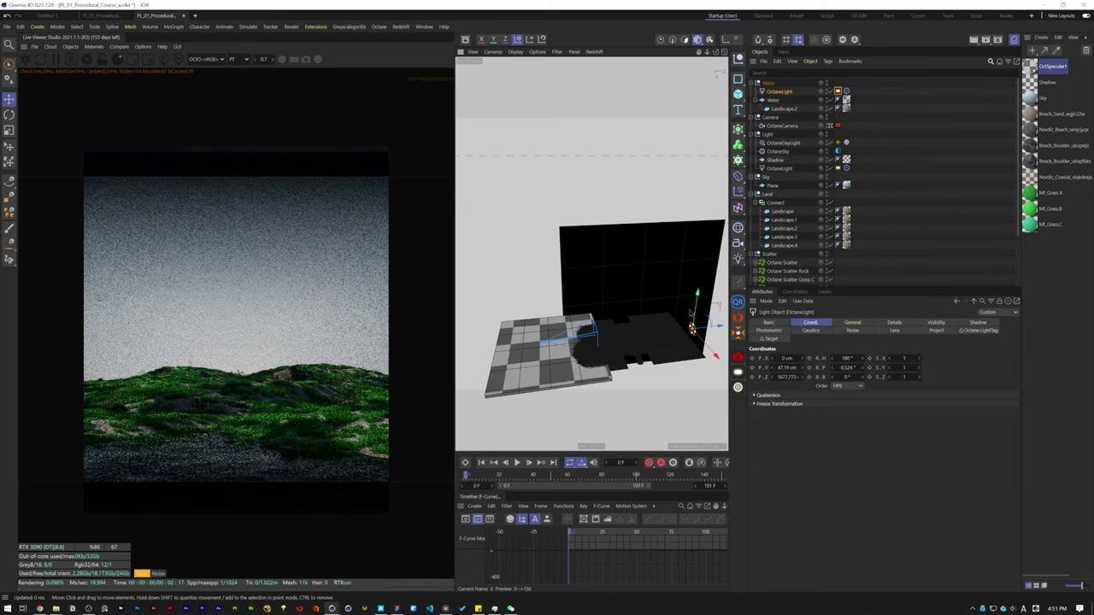
scroll(694, 311, "down", 5)
left_click_drag(696, 284, 697, 286)
middle_click_drag(695, 285, 608, 292, "alt")
left_click_drag(606, 292, 604, 267)
left_click_drag(643, 300, 657, 300)
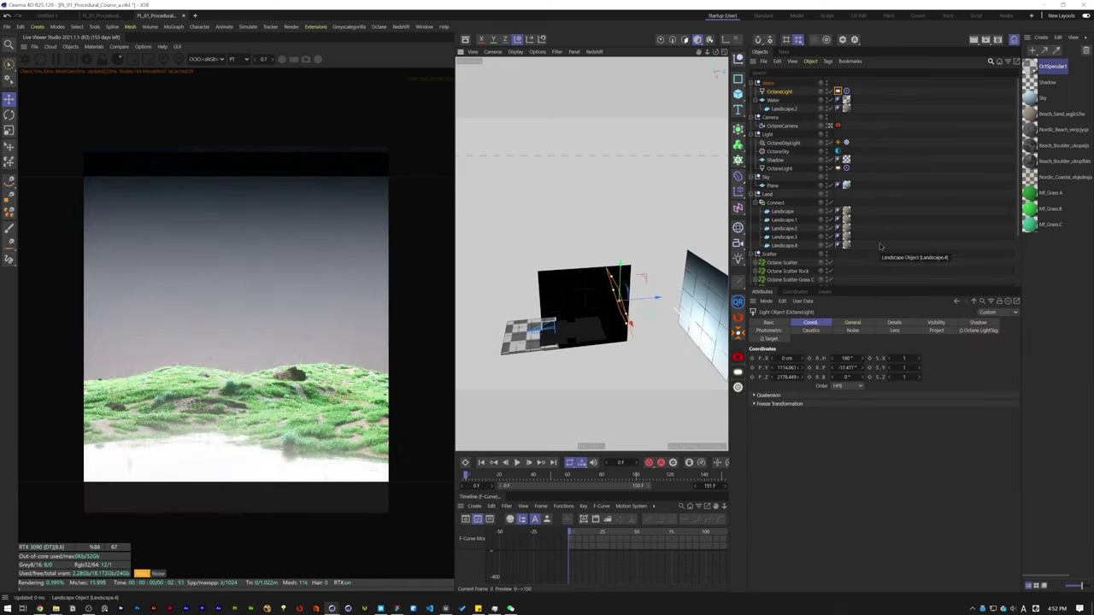
left_click(880, 246)
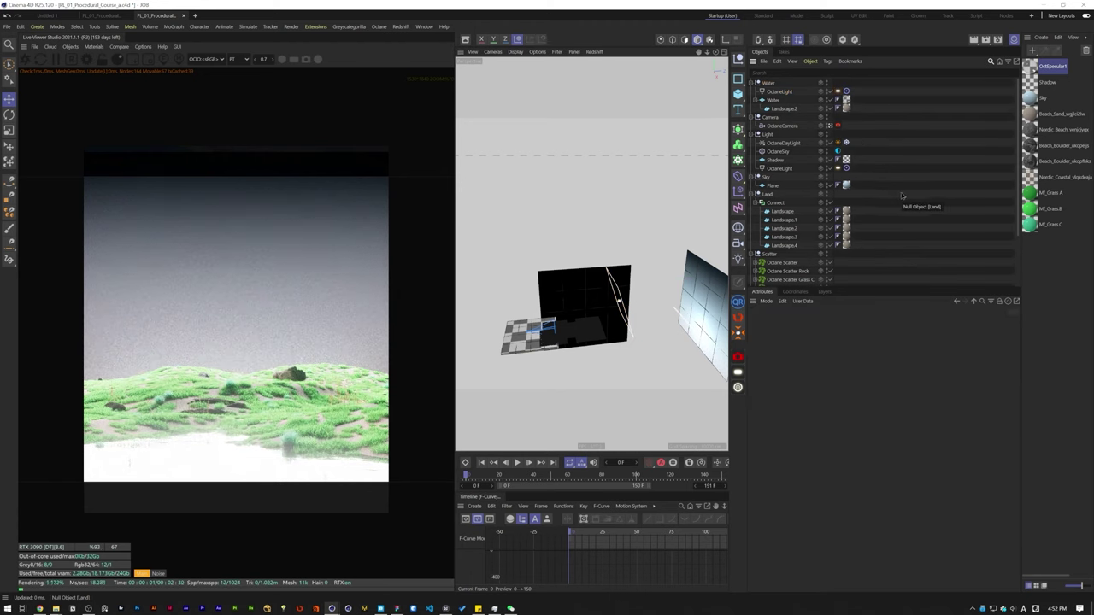
Step: Add Octane Object tags to all five landscapes inside the Connect object
scroll(902, 196, "down", 3)
left_click(783, 145)
left_click(785, 180, "shift")
right_click(792, 162)
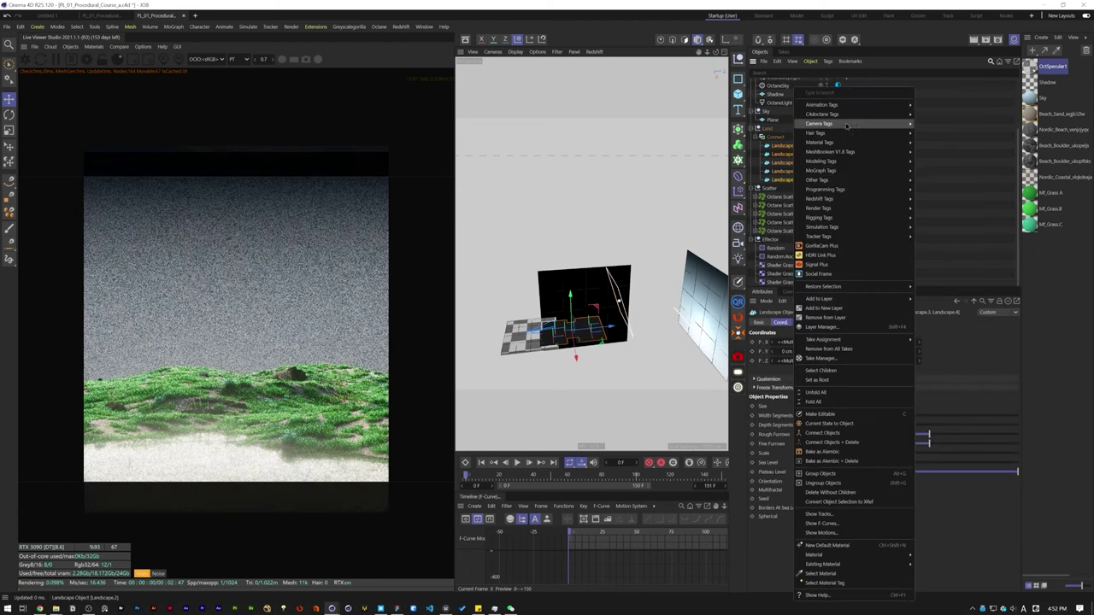
mouse_move(823, 125)
left_click(934, 147)
Step: Enable the light pass mask on the five landscape tags and exclude light pass 8
left_click(939, 324)
left_click(816, 405)
left_click(816, 421)
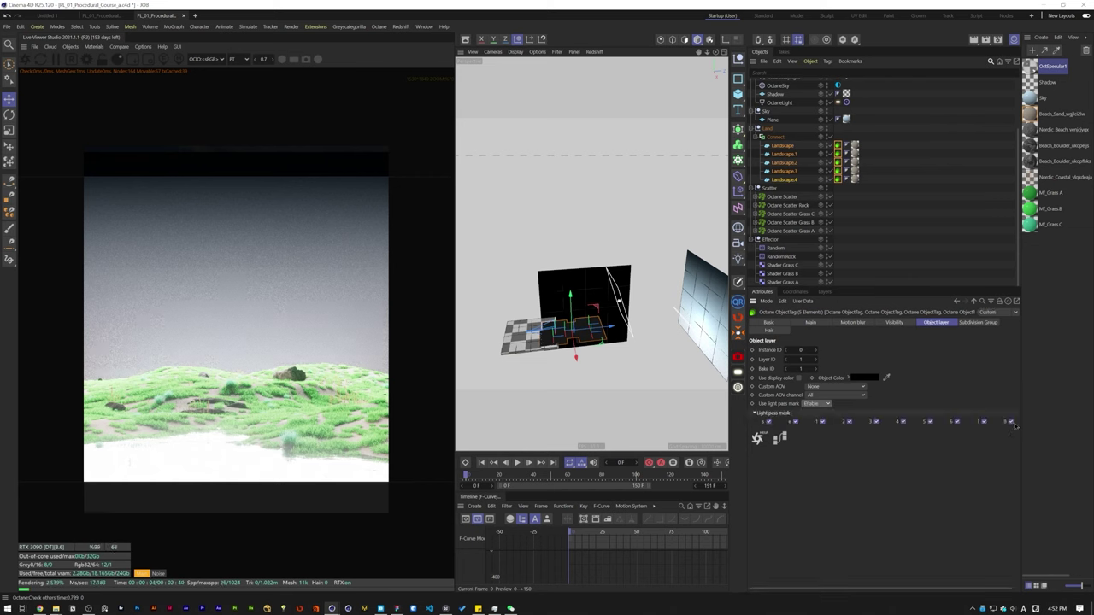
left_click(1011, 423)
left_click(939, 210)
Step: Expand the Octane Scatter objects, enable the light pass mask on all scattered plant tags and exclude light pass 8
left_click(755, 231)
left_click(756, 223)
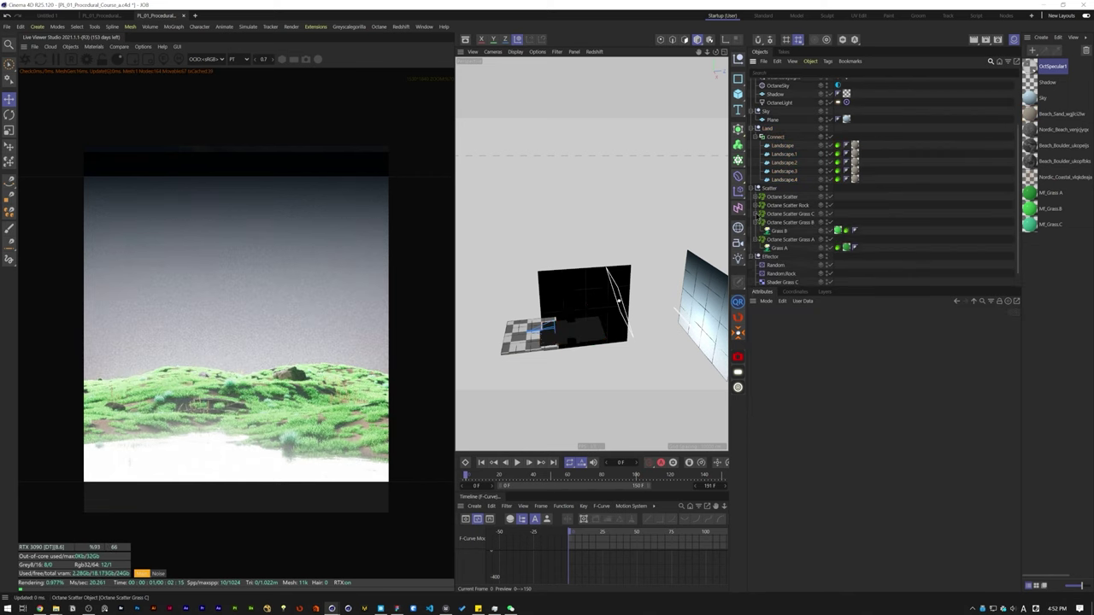
left_click(756, 214)
left_click(755, 205)
left_click(755, 196)
scroll(949, 196, "down", 15)
scroll(948, 196, "up", 14)
left_click(871, 154)
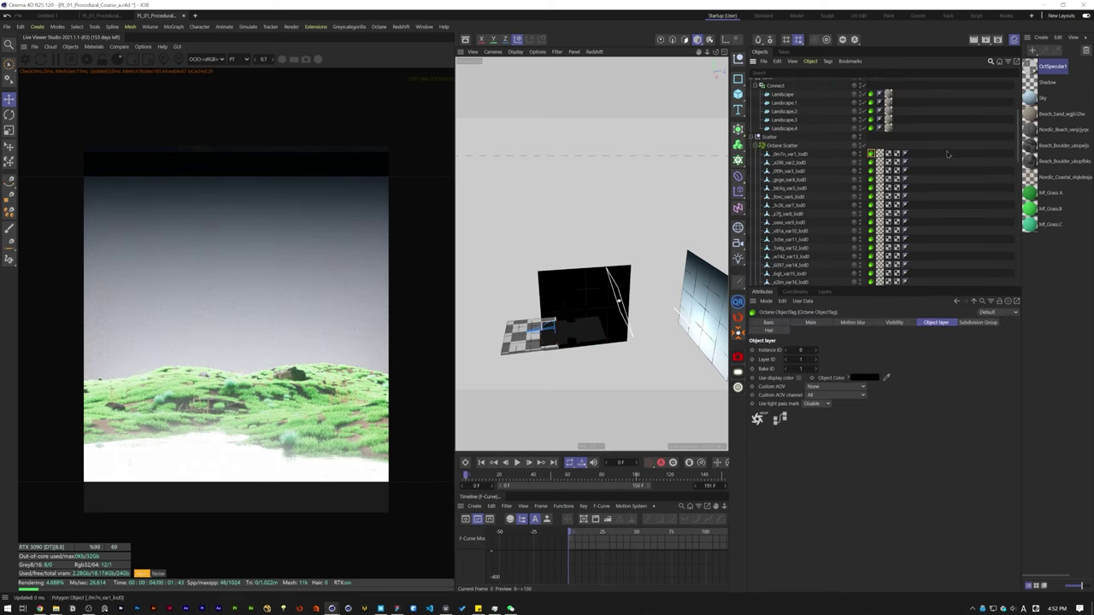
scroll(873, 155, "down", 18)
left_click(871, 145, "shift")
left_click(816, 404)
left_click(816, 422)
left_click(1011, 423)
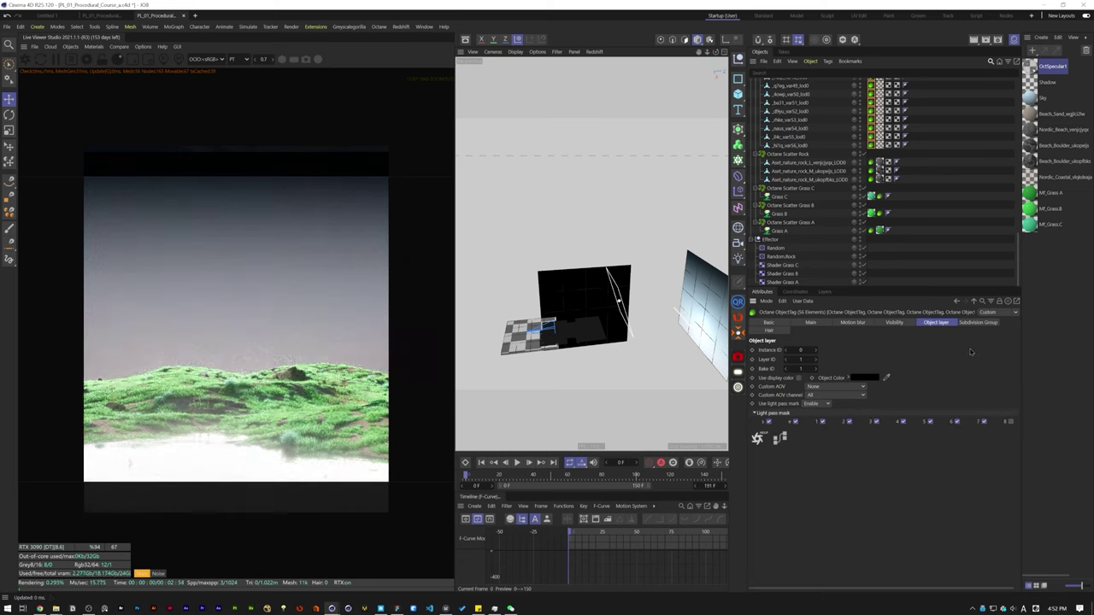
Step: Enable the light pass mask on the Octane Object tags of the three scattered rocks and exclude light pass 8
left_click(871, 163)
left_click(872, 179, "shift")
left_click(816, 404)
left_click(817, 421)
left_click(1011, 423)
Step: Align Grass A's Octane Object tag with the others and exclude light pass 8 from the masks of Grass A, B and C
left_click_drag(871, 231, 883, 233)
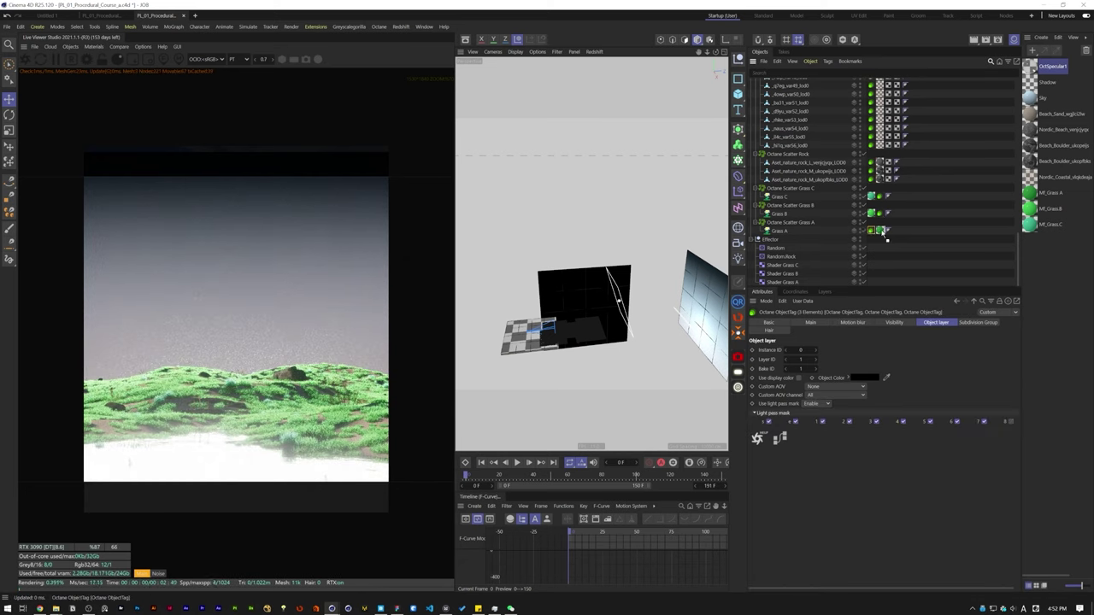
left_click(880, 196)
left_click(880, 230, "shift")
left_click(816, 404)
left_click(817, 421)
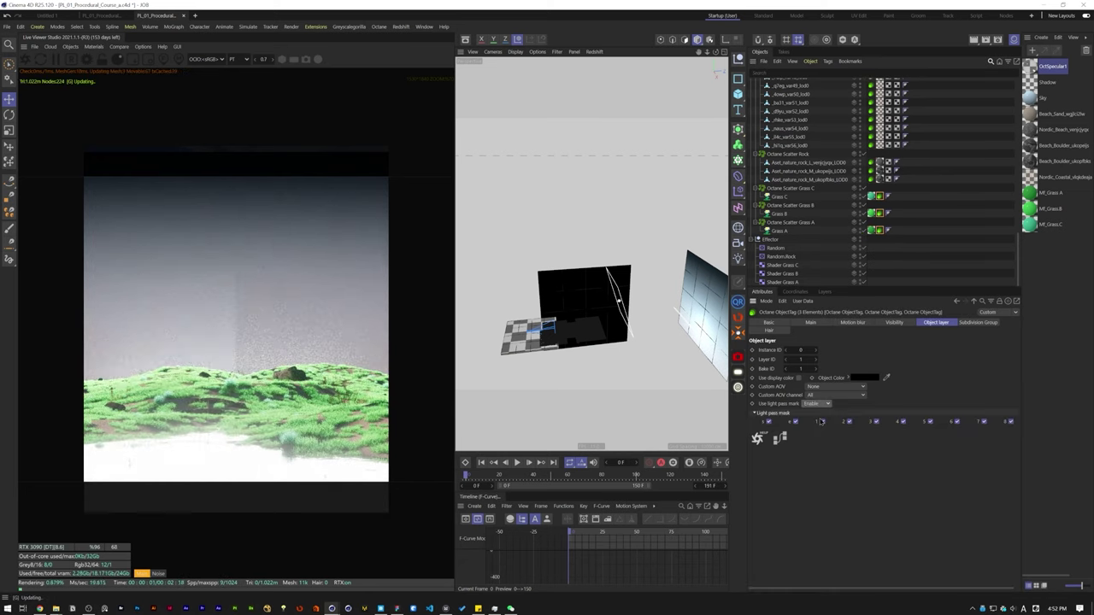
left_click(1010, 422)
left_click(957, 256)
Step: Give the Sky plane an Octane Object tag with the light pass mask enabled, and open the water light's tag settings
scroll(944, 227, "up", 10)
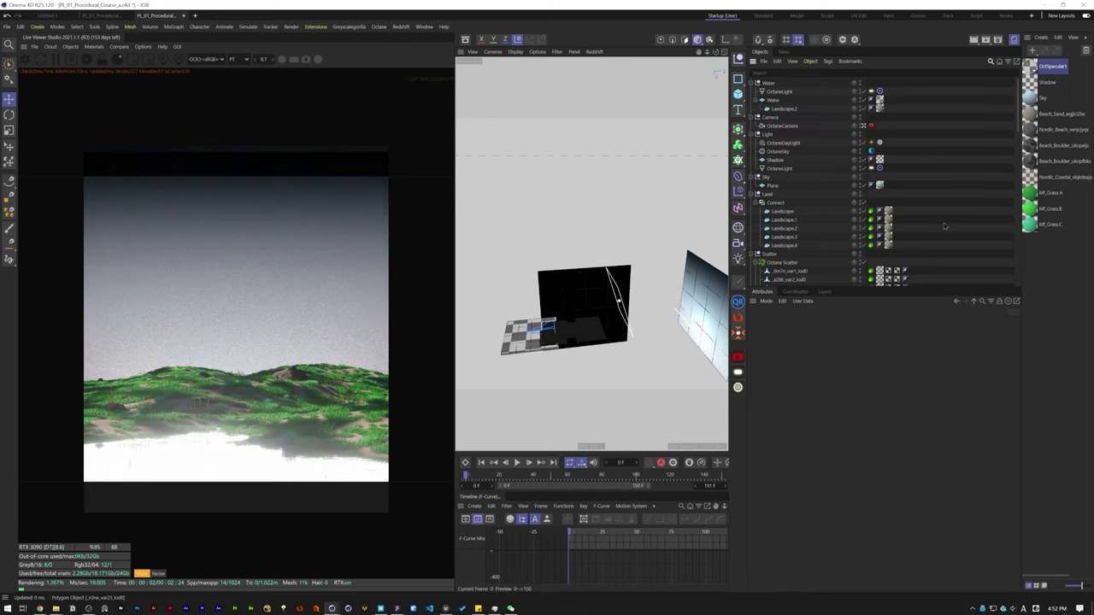
right_click(782, 186)
mouse_move(821, 112)
left_click(919, 123)
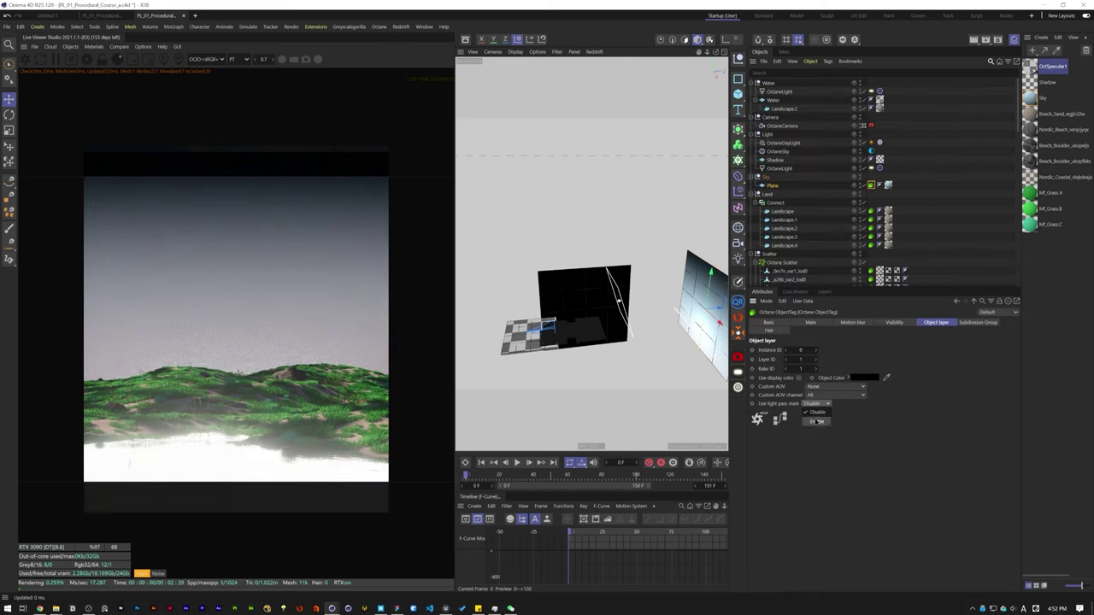
left_click(871, 91)
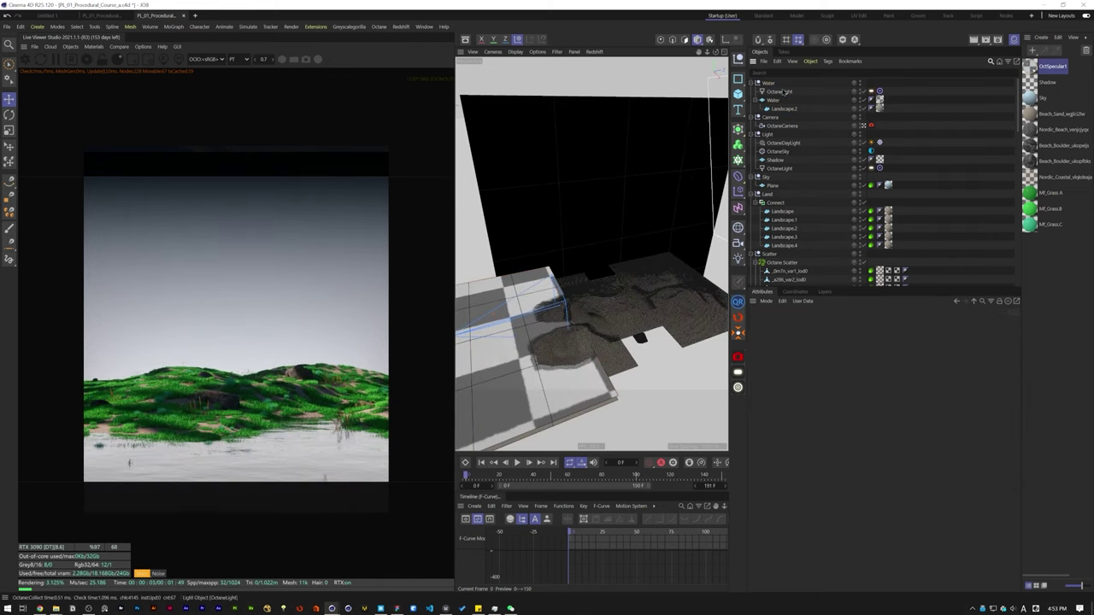
Step: Collapse the Octane Scatter hierarchies and set the distribution count of Octane Scatter Grass A to 50000
scroll(783, 222, "down", 4)
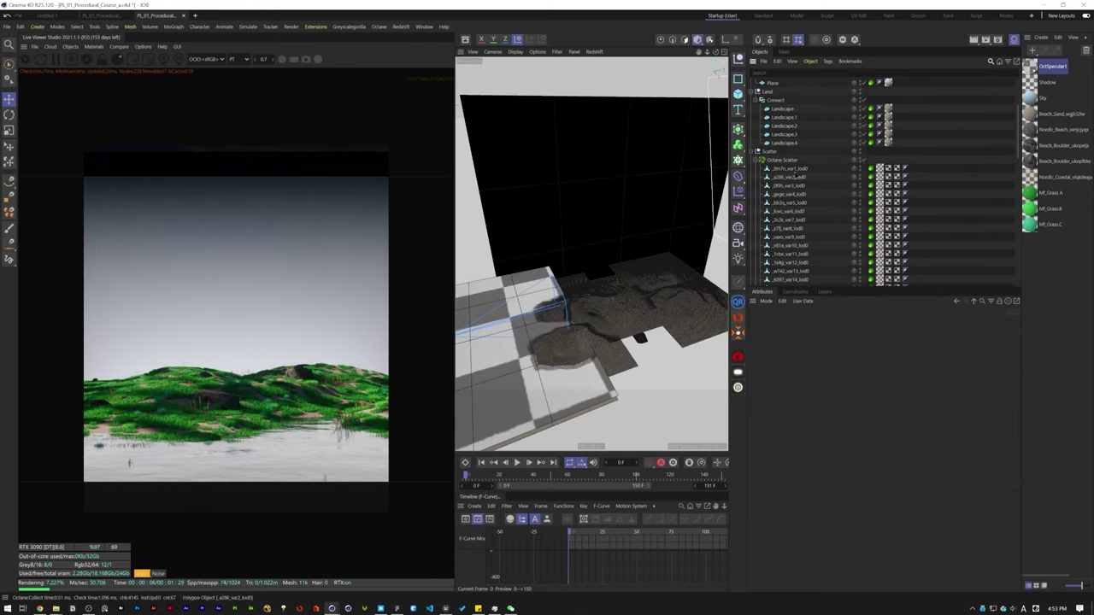
left_click(755, 159)
left_click(755, 168)
left_click(755, 188)
left_click(757, 205)
left_click(755, 222)
left_click(790, 230)
double_click(808, 432)
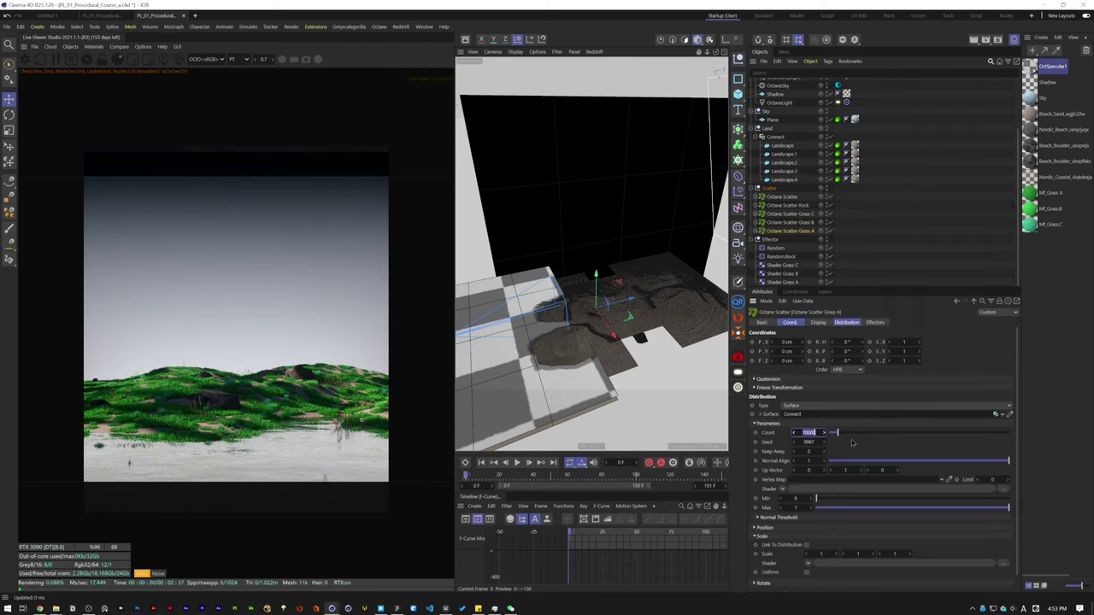
type("50000")
key("Return")
Step: Set the distribution counts of Octane Scatter Grass B and Grass C to 10000
left_click(790, 222)
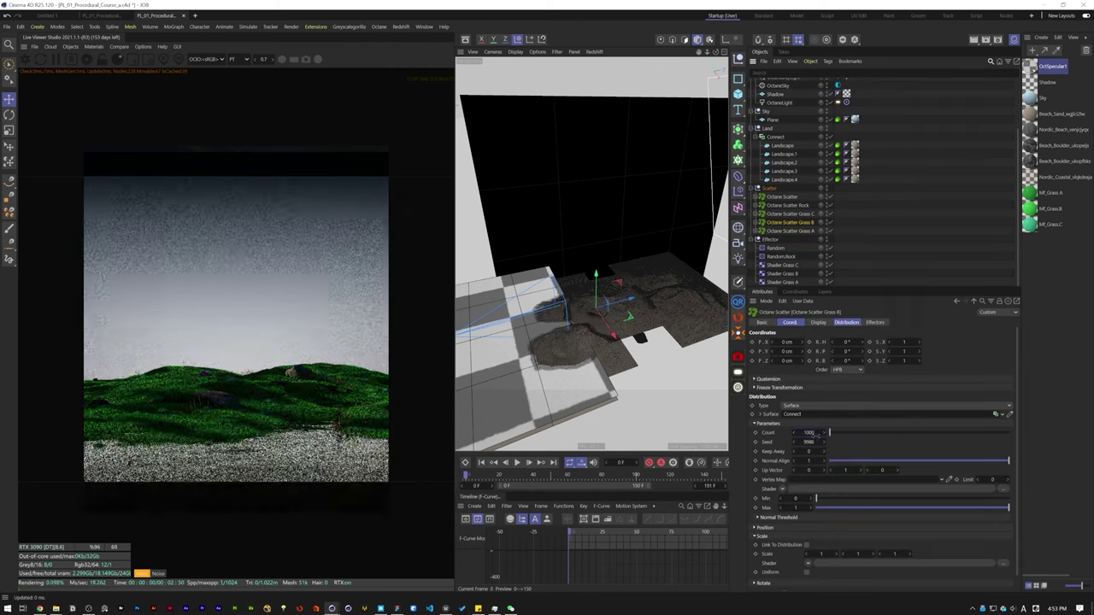
left_click(790, 214)
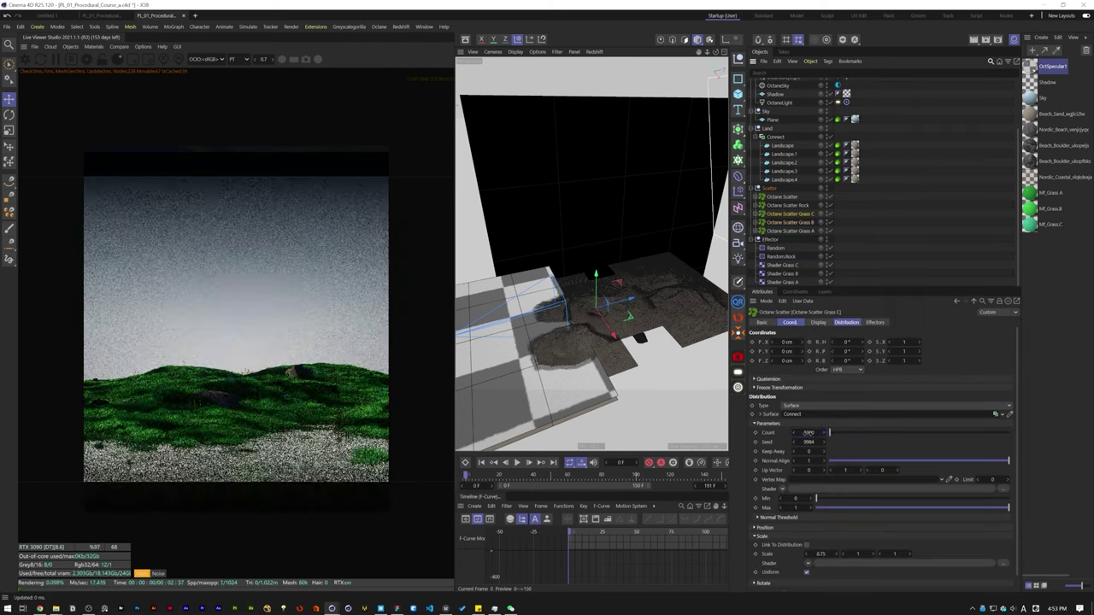
type("10000")
key("Return")
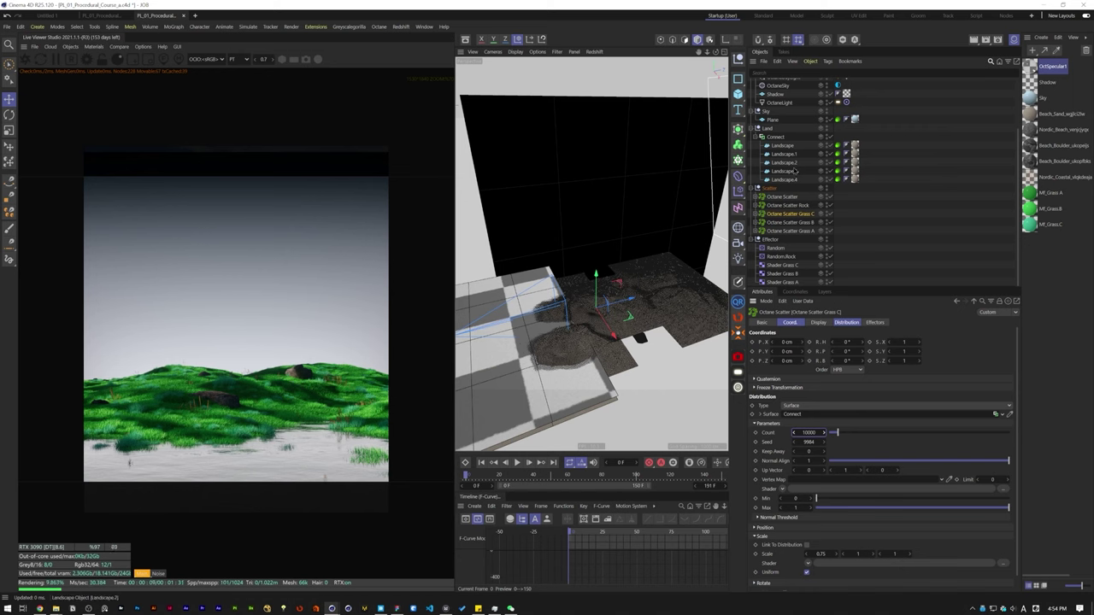
Step: Set the height of Landscape.3 to 75 cm and change its seed to vary the shoreline
left_click(783, 171)
double_click(822, 499)
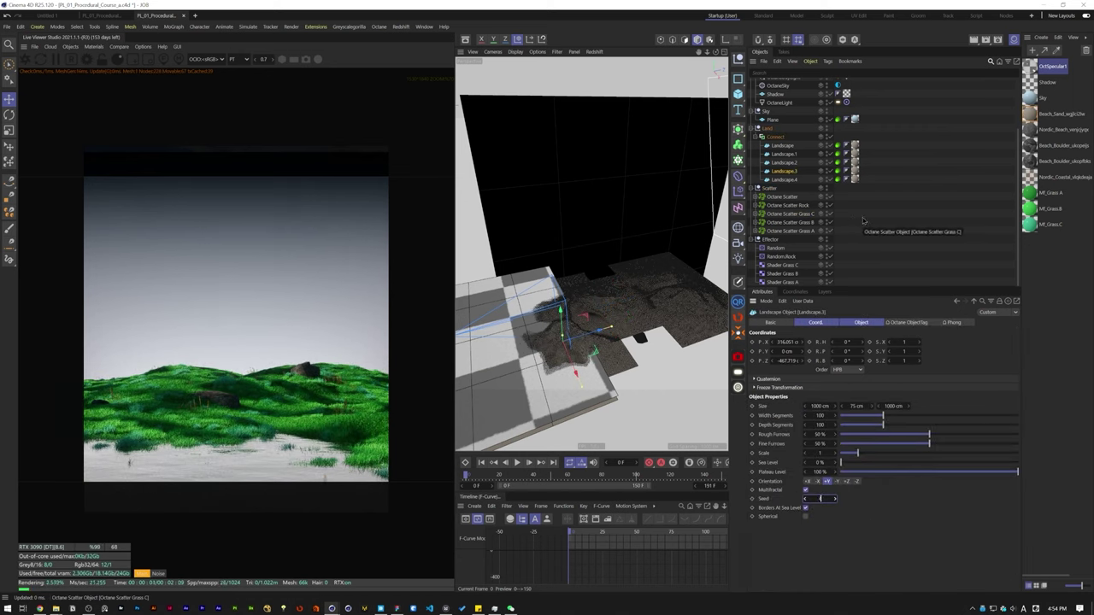
left_click(865, 222)
scroll(896, 202, "up", 3)
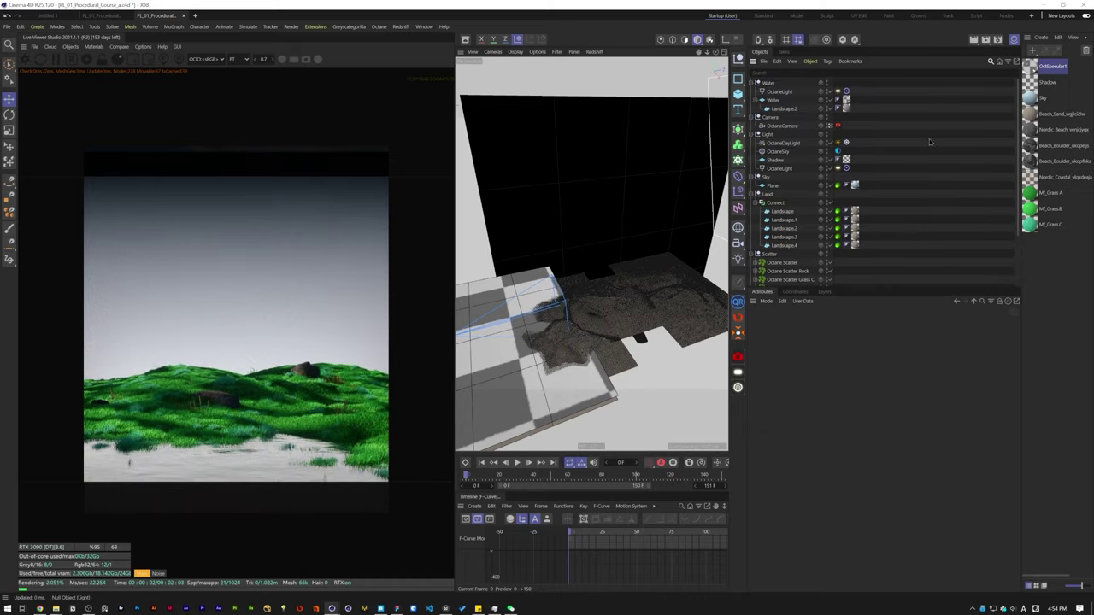
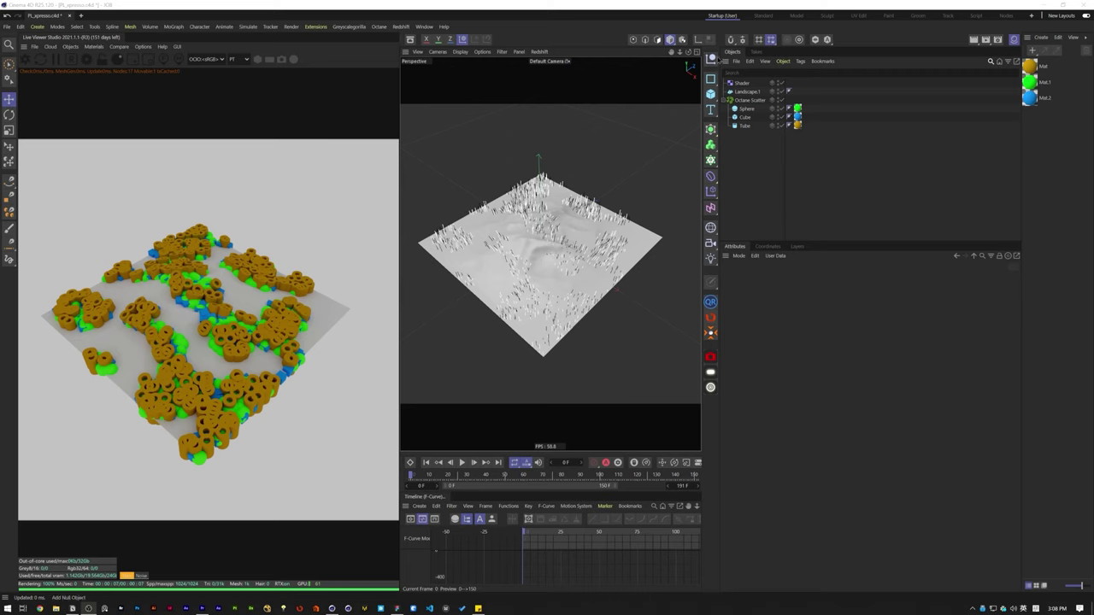
Step: Add a null named CTRL to the PL_xpresso.c4d scene
left_click(710, 58)
double_click(741, 83)
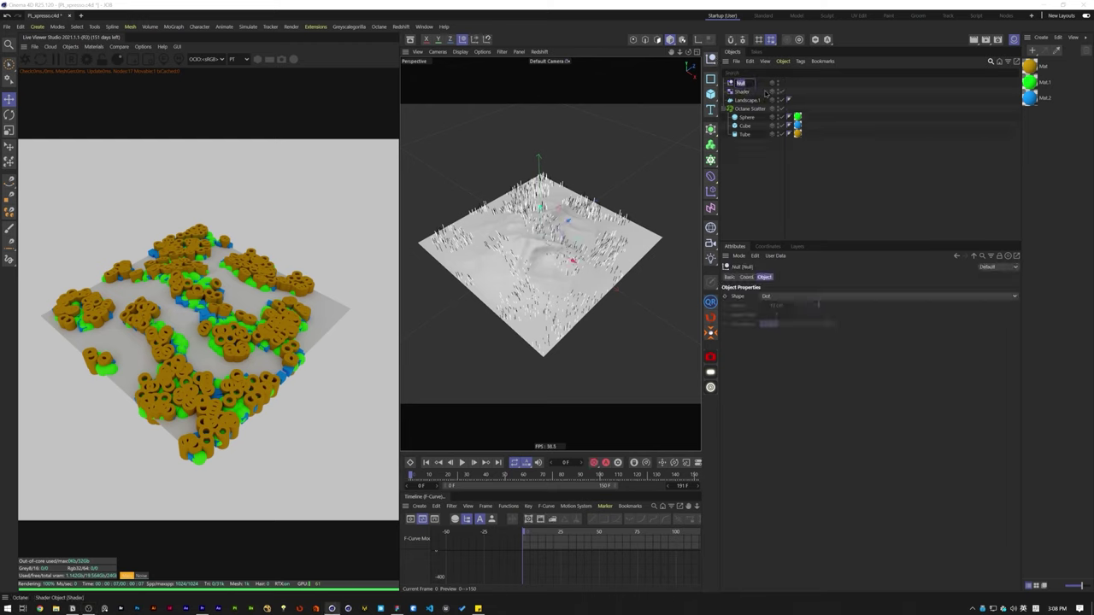
key("Return")
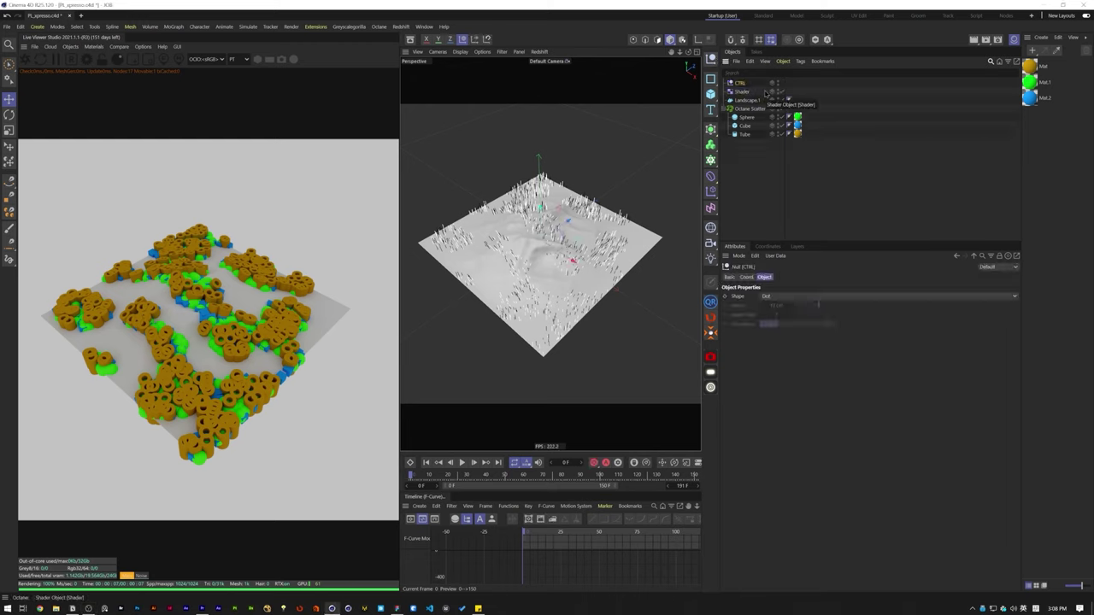
Step: Add an XPresso tag to the CTRL null and move its editor window clear of the object list
right_click(746, 83)
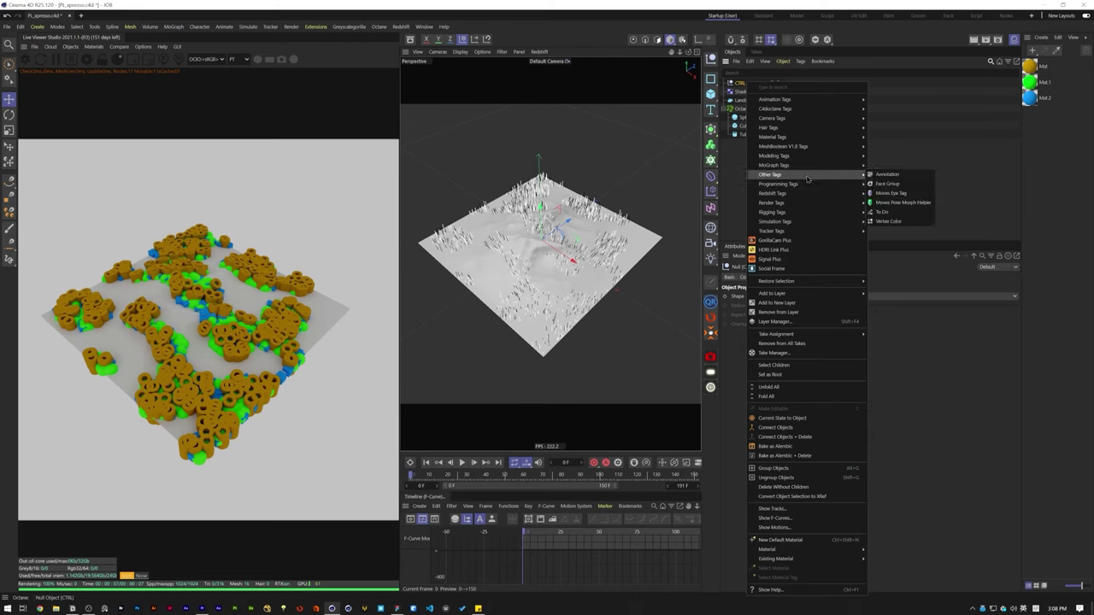
mouse_move(808, 184)
left_click(883, 212)
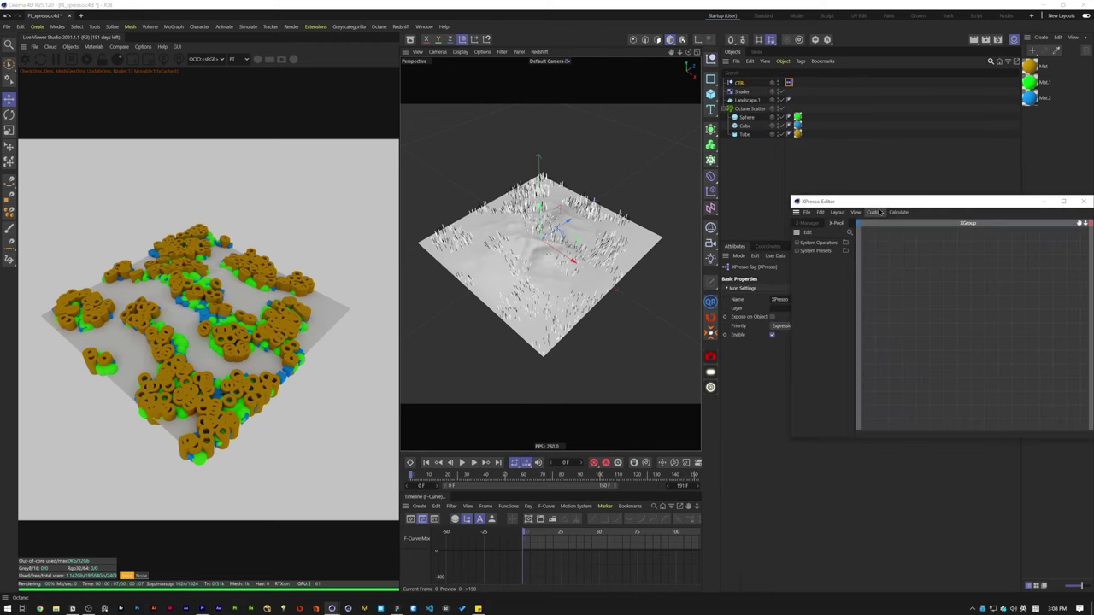
left_click_drag(898, 208, 505, 220)
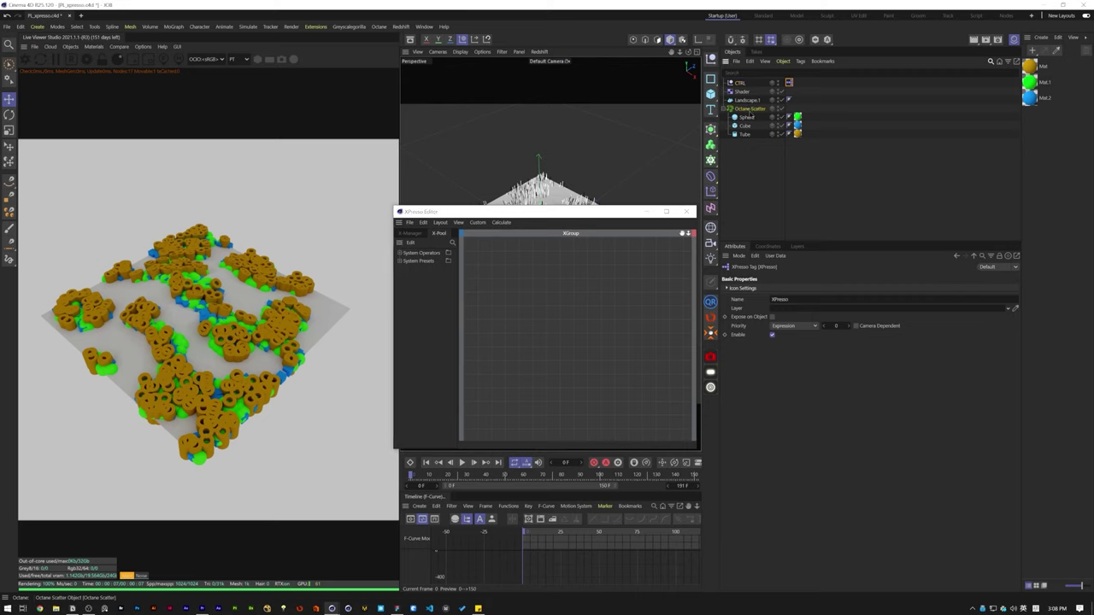
Step: Add the CTRL null and the Octane Scatter object as nodes in the XPresso graph and widen the Octane Scatter node
left_click_drag(748, 110, 534, 322)
left_click(566, 326)
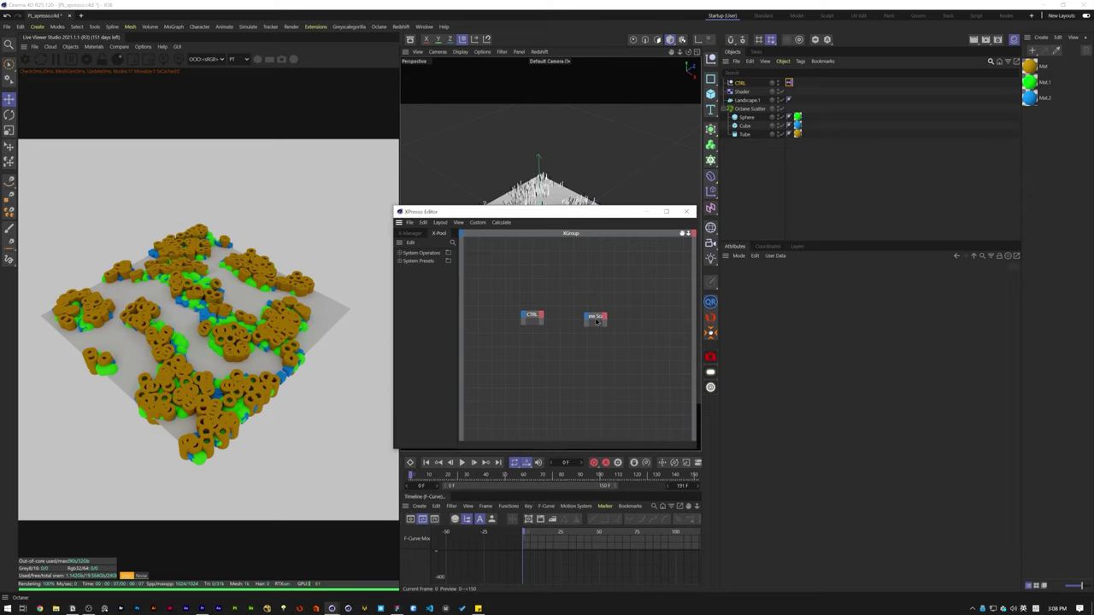
left_click(597, 320)
left_click(570, 321)
double_click(607, 319)
left_click_drag(608, 319, 598, 316)
left_click(587, 316)
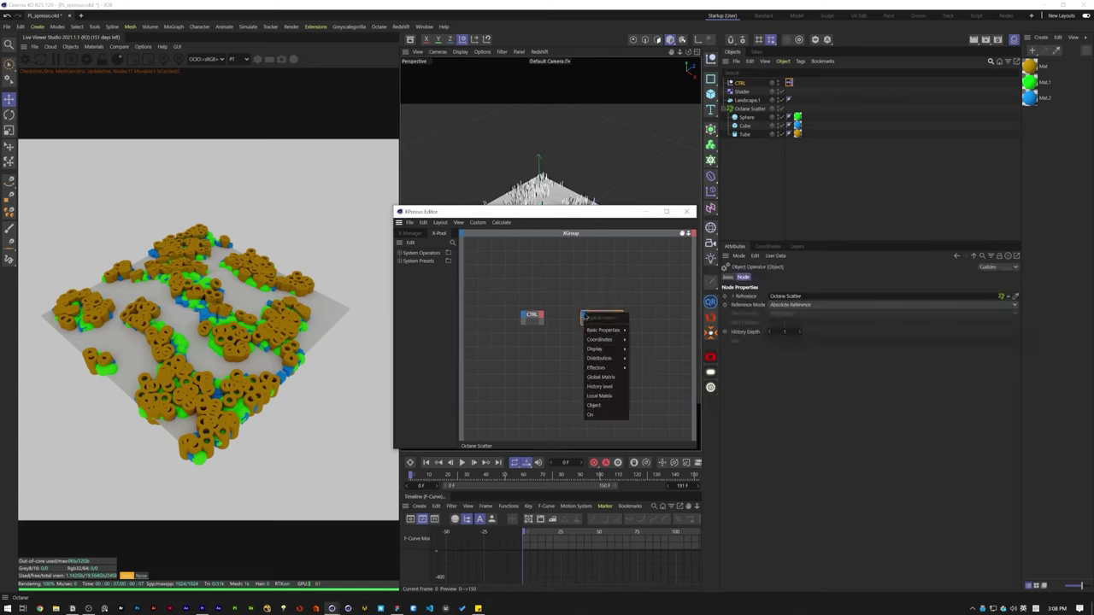
mouse_move(609, 330)
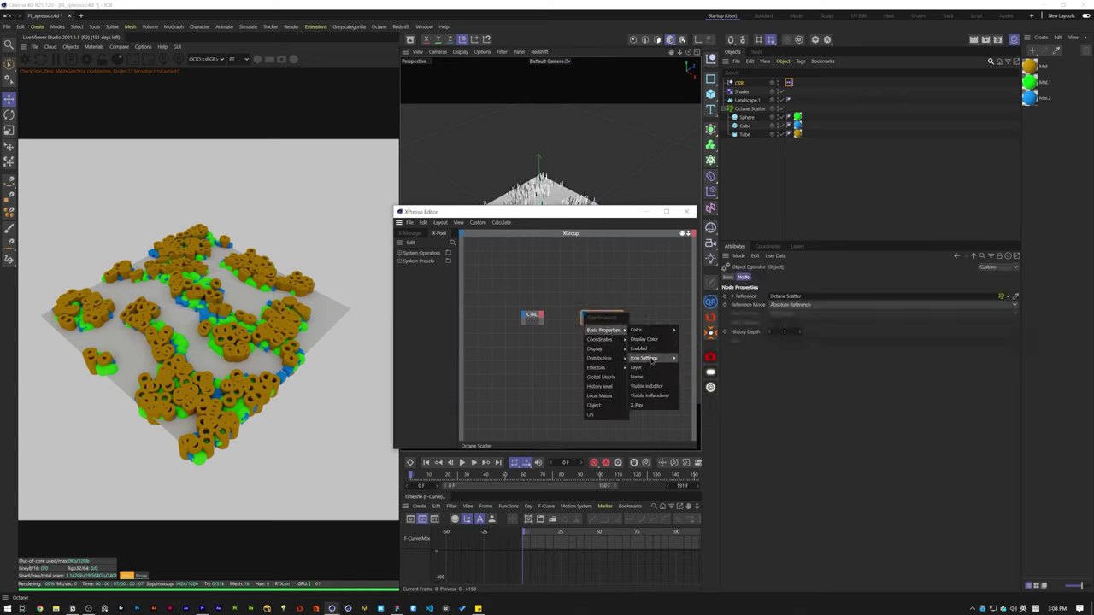
left_click(649, 348)
left_click(621, 315)
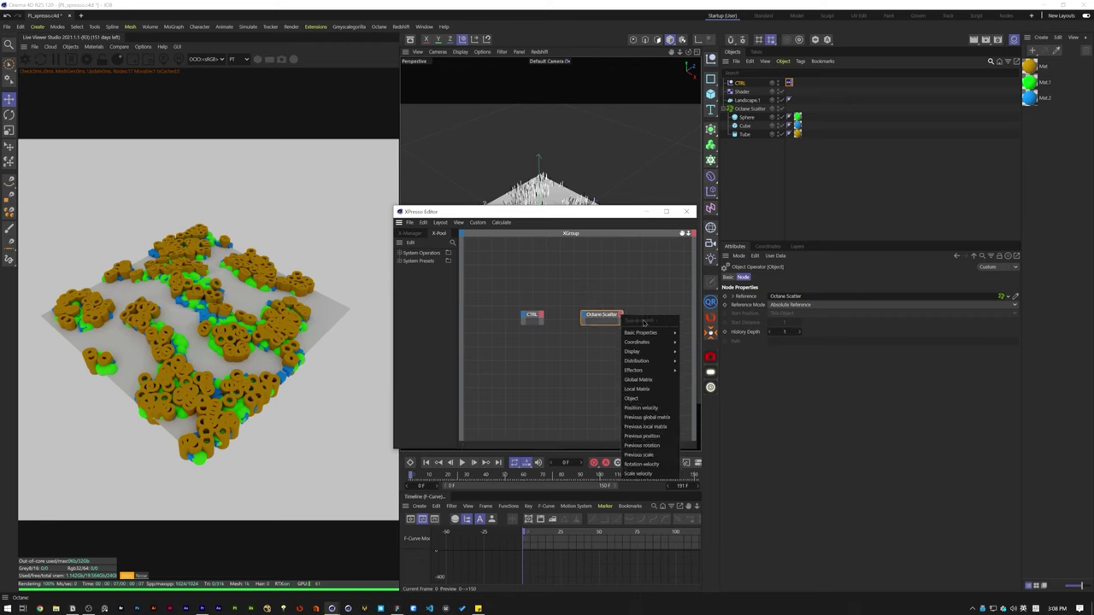
left_click(629, 302)
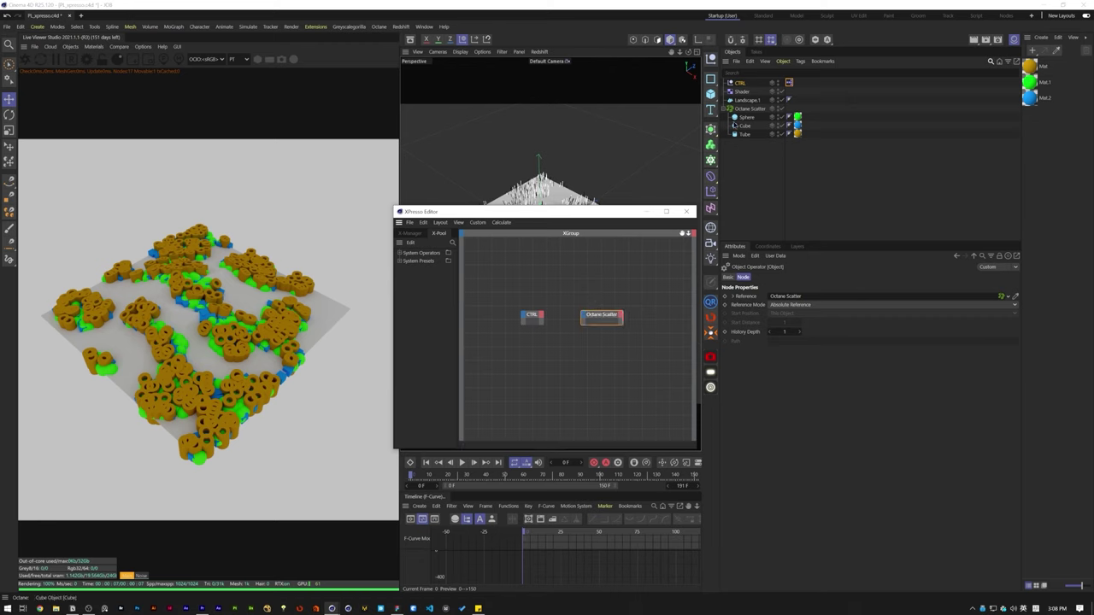
Step: Expose the Octane Scatter's distribution Seed parameter as a port on its XPresso node
left_click(750, 109)
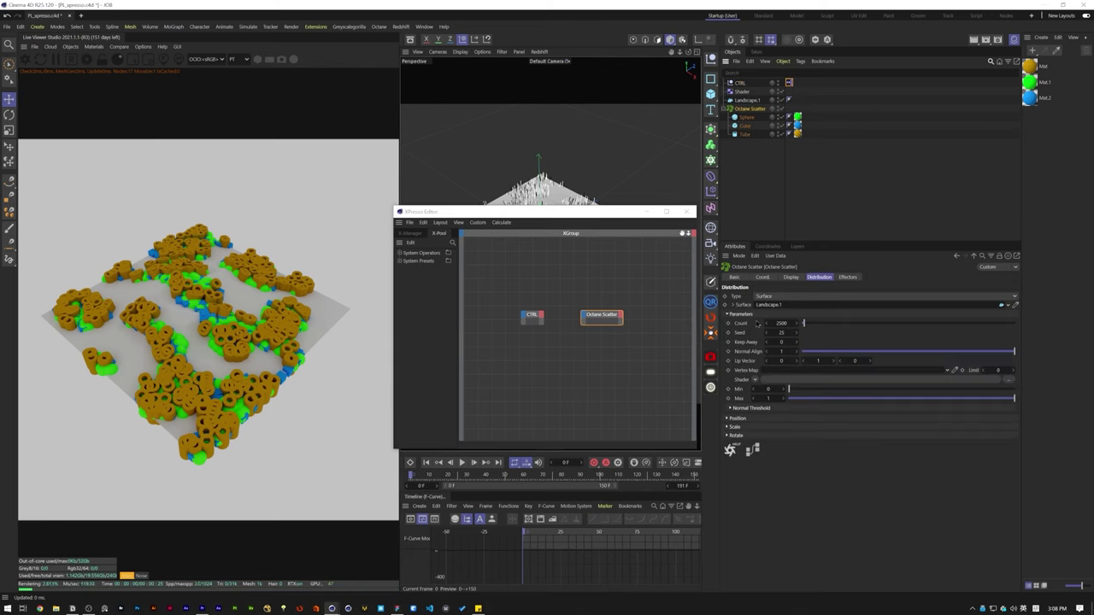
left_click_drag(740, 334, 584, 318)
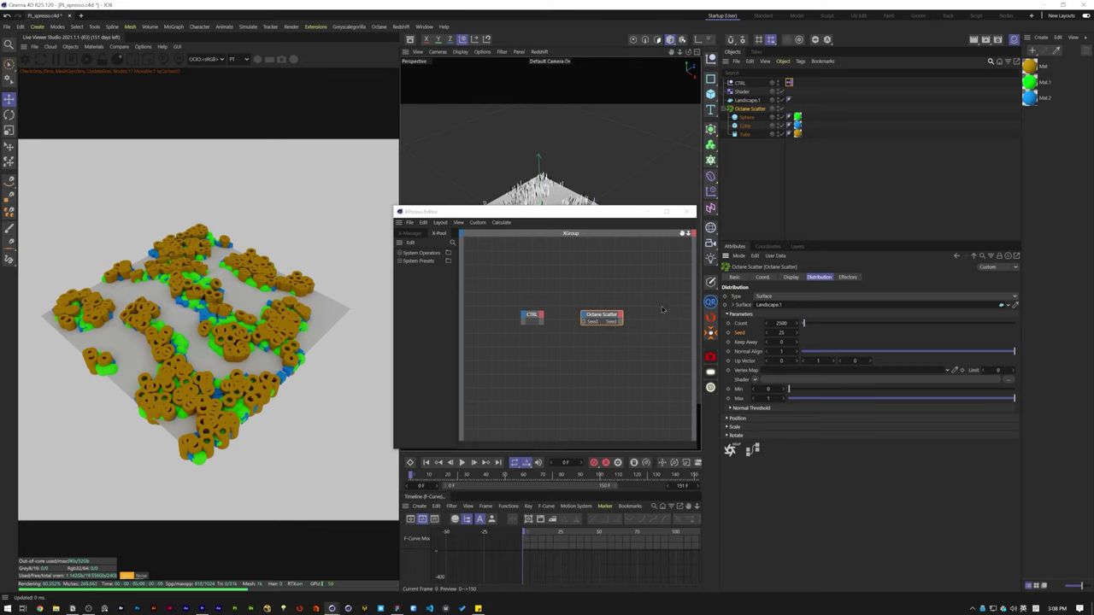
left_click(681, 283)
Step: Open the CTRL null's user data manager and add a group with a new data entry
left_click(747, 83)
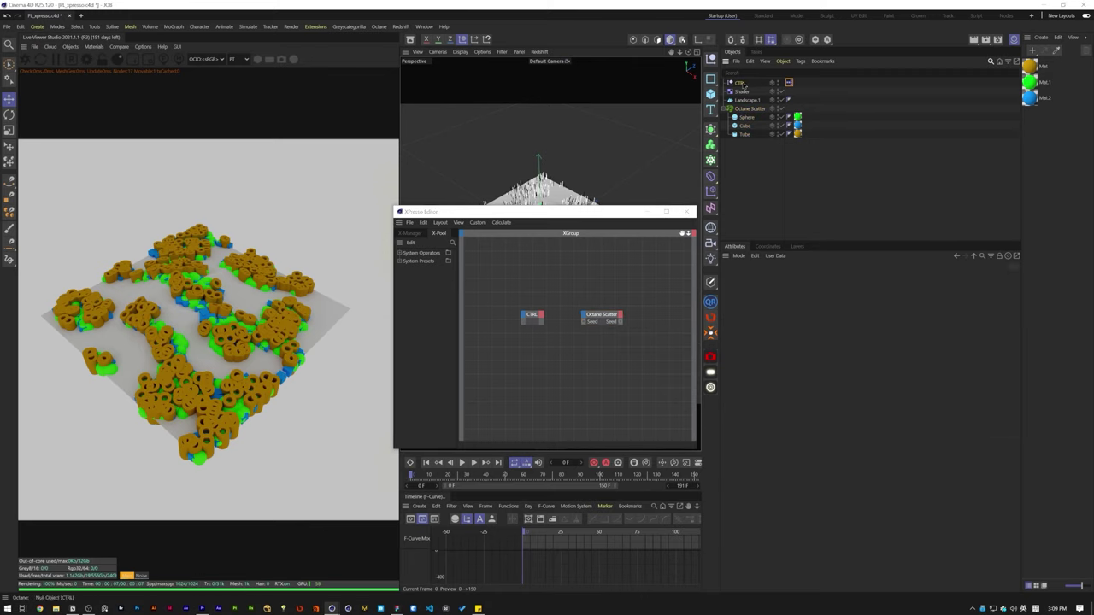
left_click(773, 256)
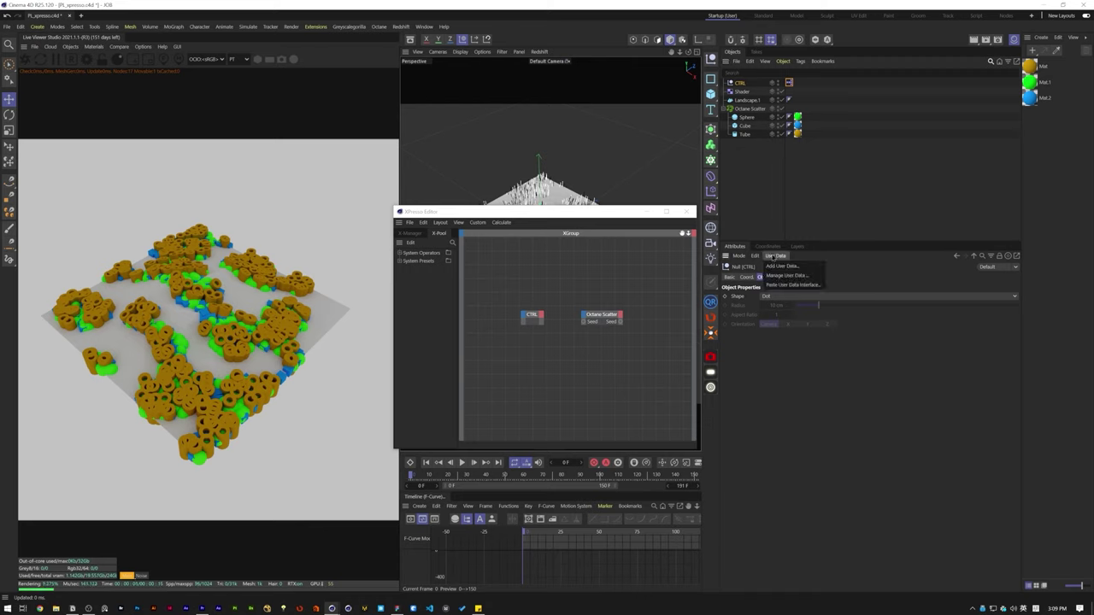
left_click(796, 276)
left_click_drag(694, 152, 722, 240)
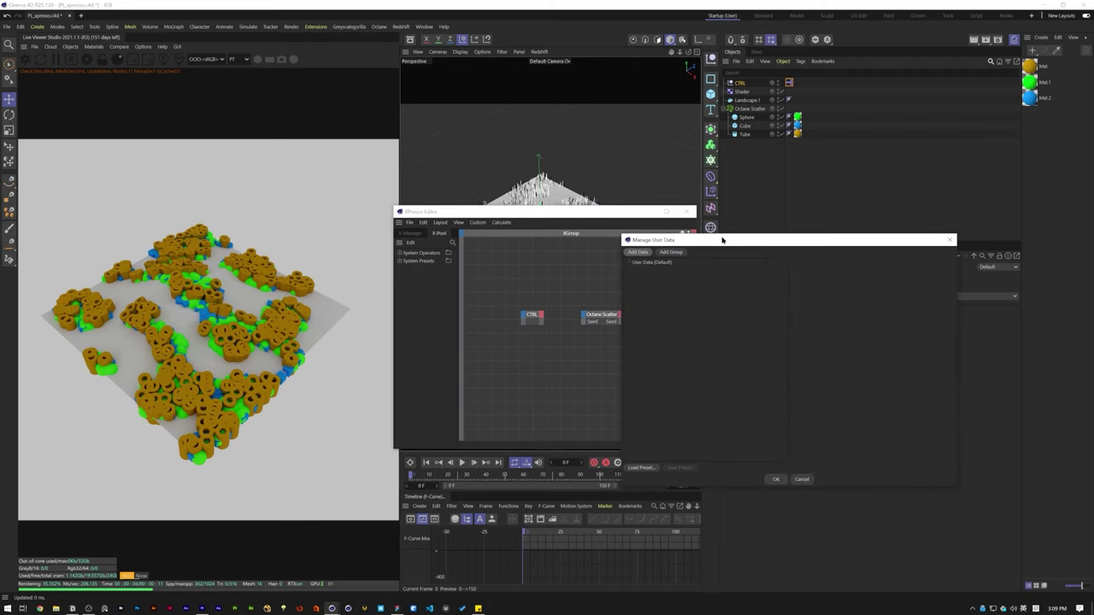
left_click(675, 253)
left_click(641, 253)
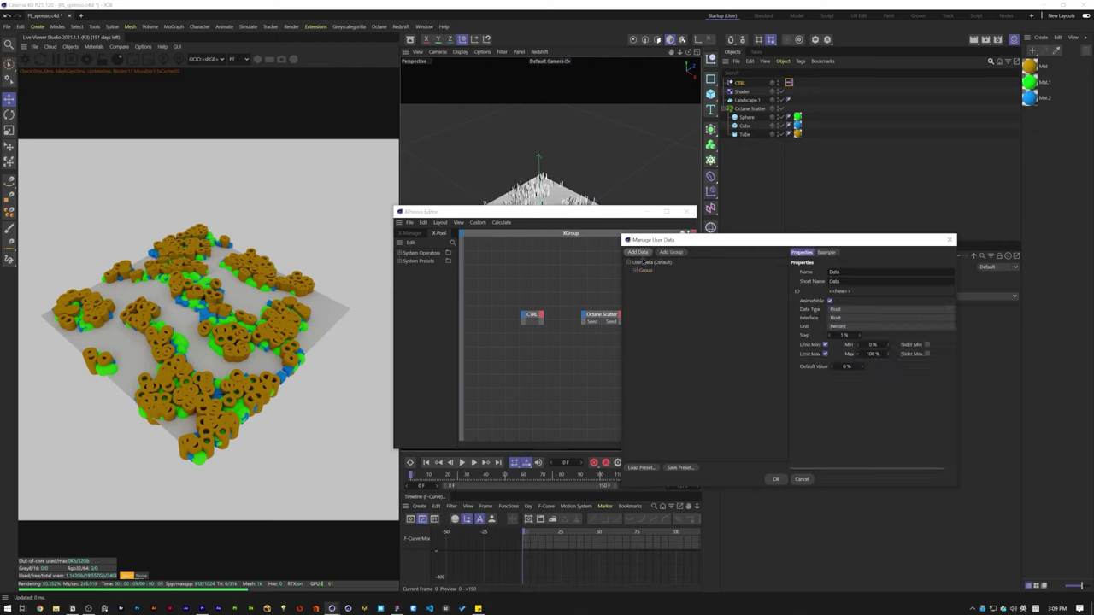
Step: Name the user data entry Seed A, duplicate it within the group and rename the copy Seed B
left_click(843, 272)
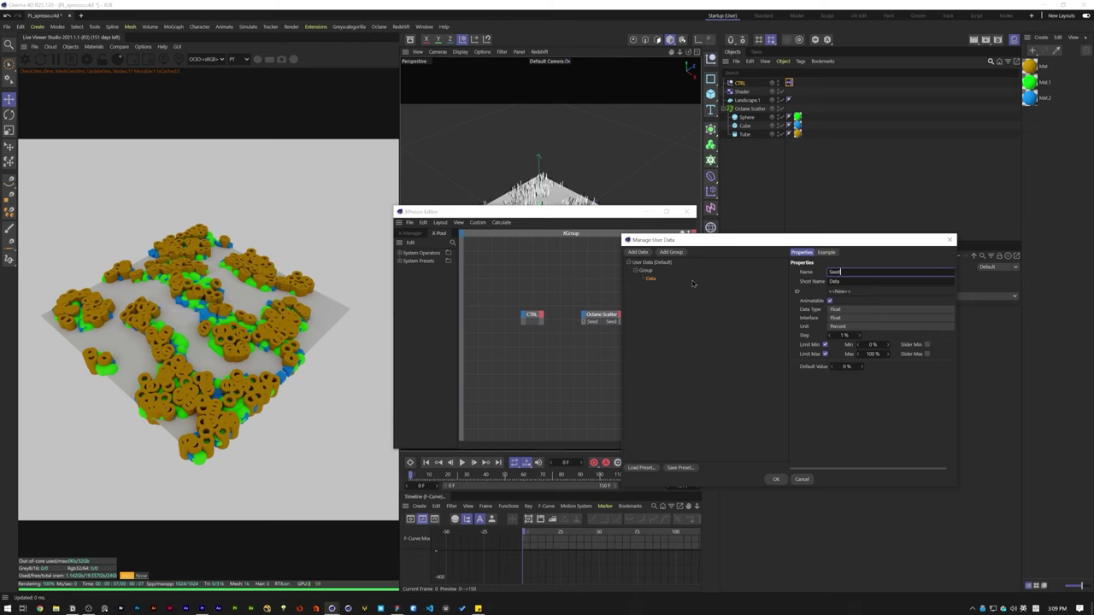
right_click(656, 278)
left_click(670, 284)
right_click(658, 280)
left_click(670, 294)
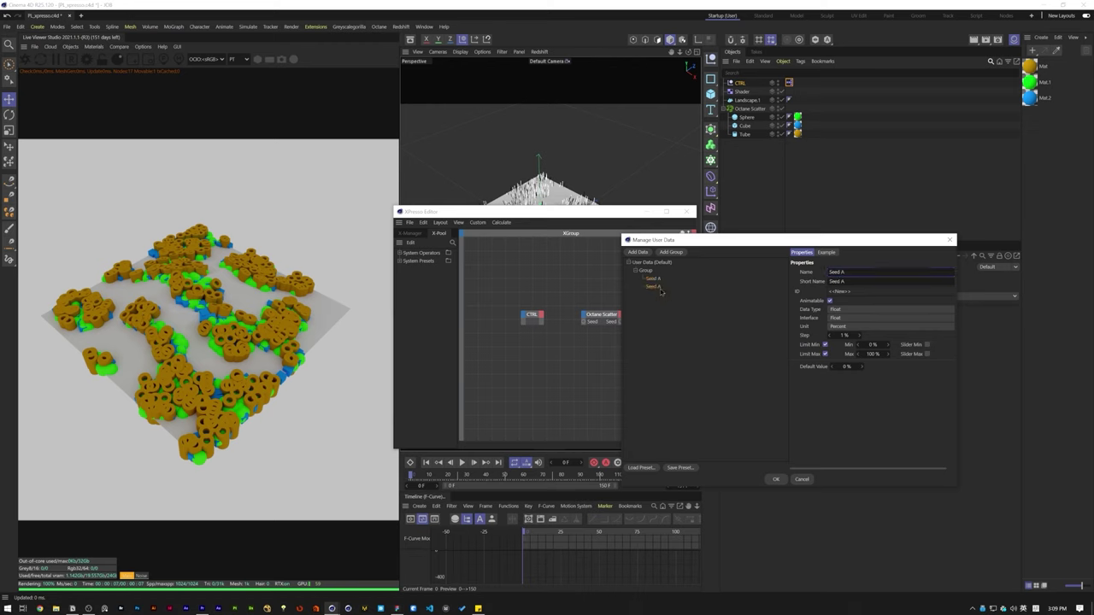
double_click(844, 272)
Step: Set Seed A and Seed B together to Real units with a step of 1 and a higher maximum, and apply the user data
left_click(653, 287, "shift")
left_click(854, 328)
left_click(851, 335)
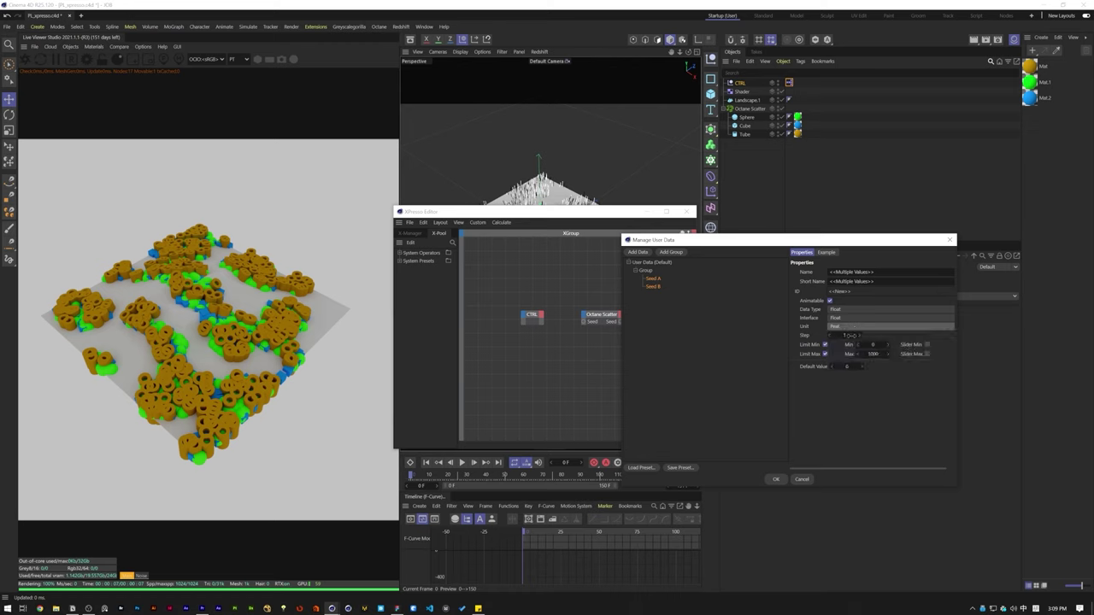
left_click(776, 479)
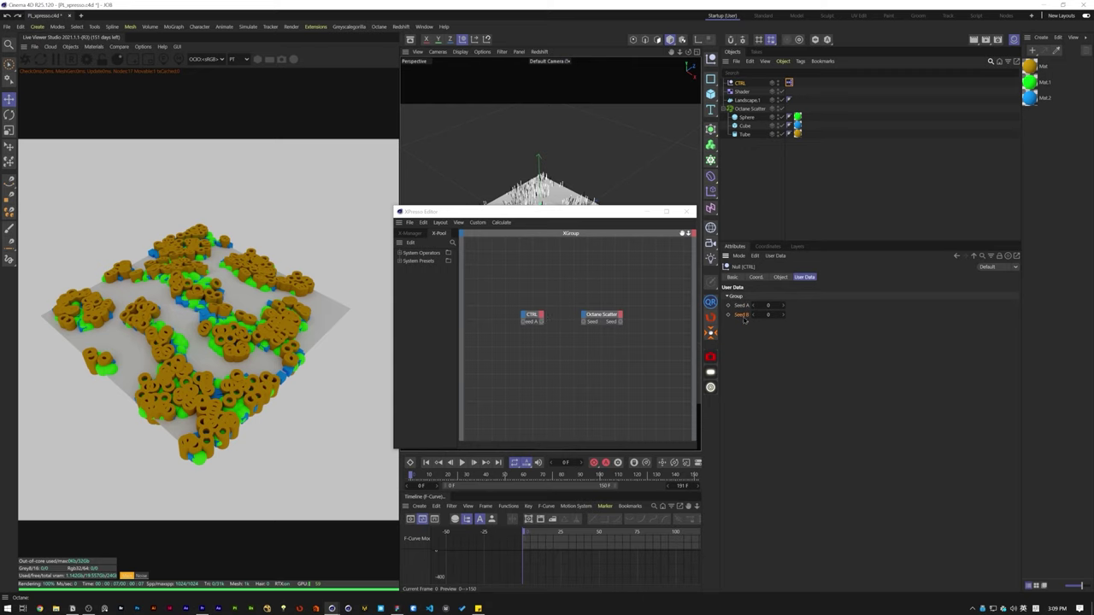
Step: Expose Seed A and Seed B as outputs on the CTRL node and connect Seed A to the Octane Scatter node's Seed input
left_click_drag(541, 317, 534, 320)
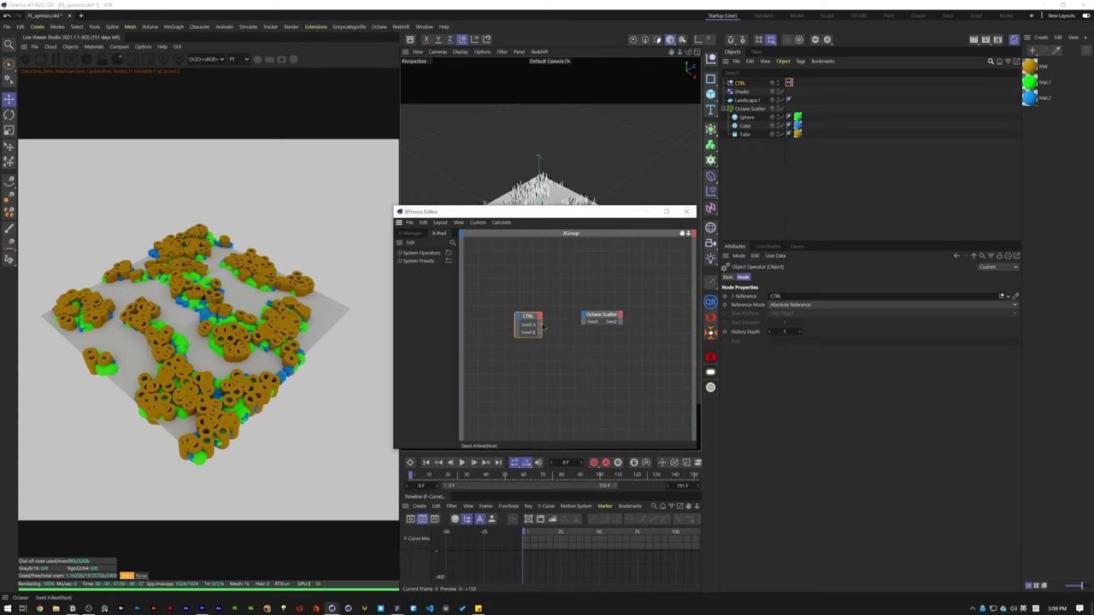
left_click_drag(582, 321, 585, 326)
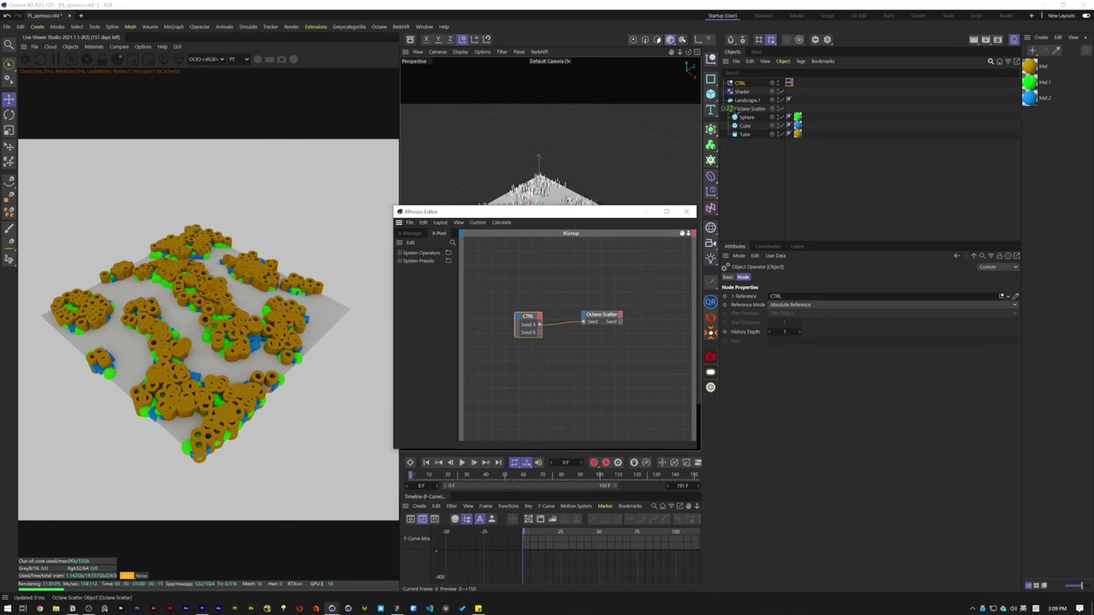
Step: Open the Octane Scatter's attributes in a separate window and move it clear of the main attributes
left_click(749, 109)
left_click(1016, 257)
left_click_drag(978, 249, 945, 154)
Step: Raise the CTRL null's Seed A value to 10 to test its control of the scatter seed
left_click(740, 83)
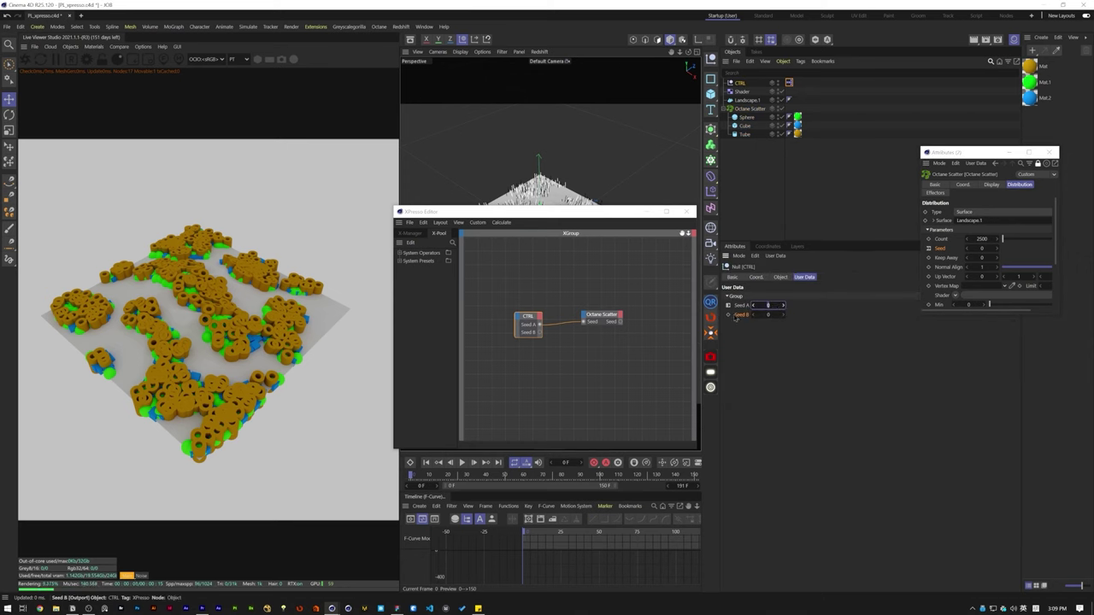
scroll(769, 306, "up", 6)
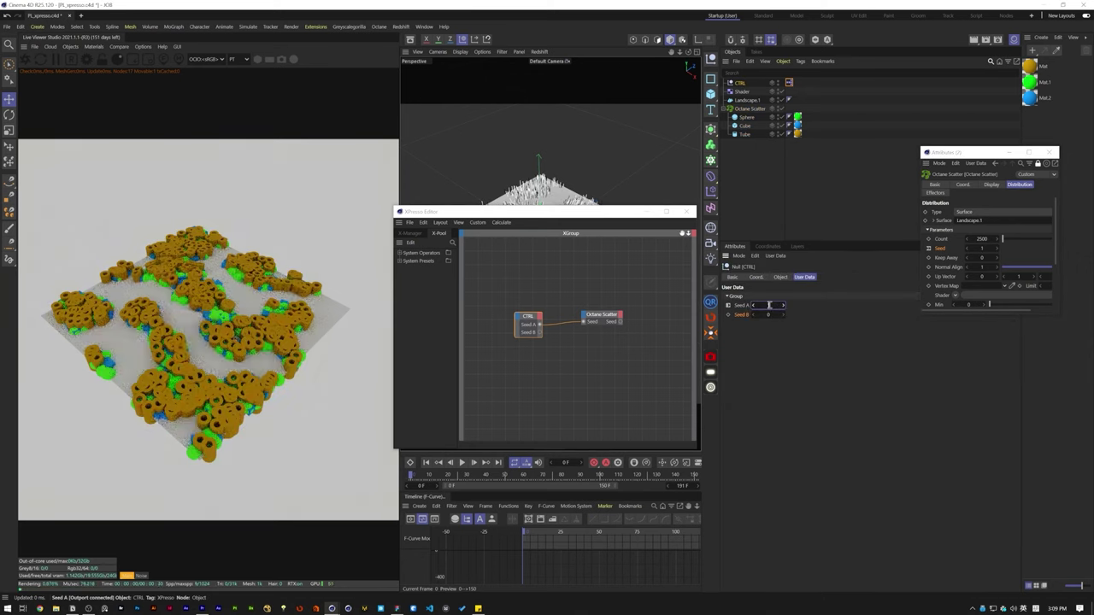
scroll(769, 305, "up", 4)
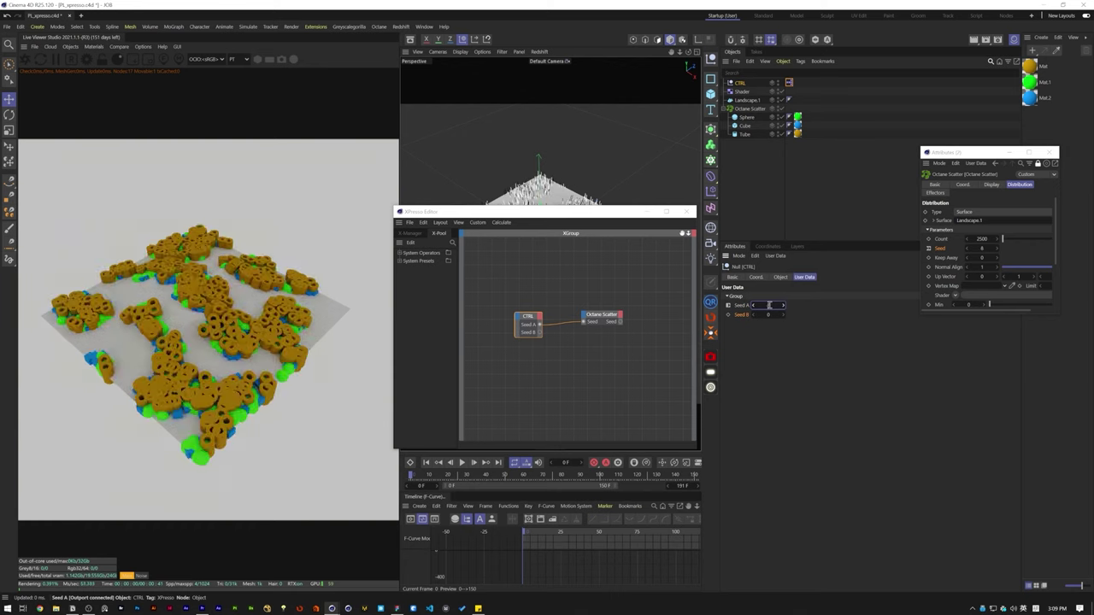
Step: Add the Shader object and its Noise shader's Seed to the XPresso graph and connect Seed B to the Noise node's Seed
left_click(741, 91)
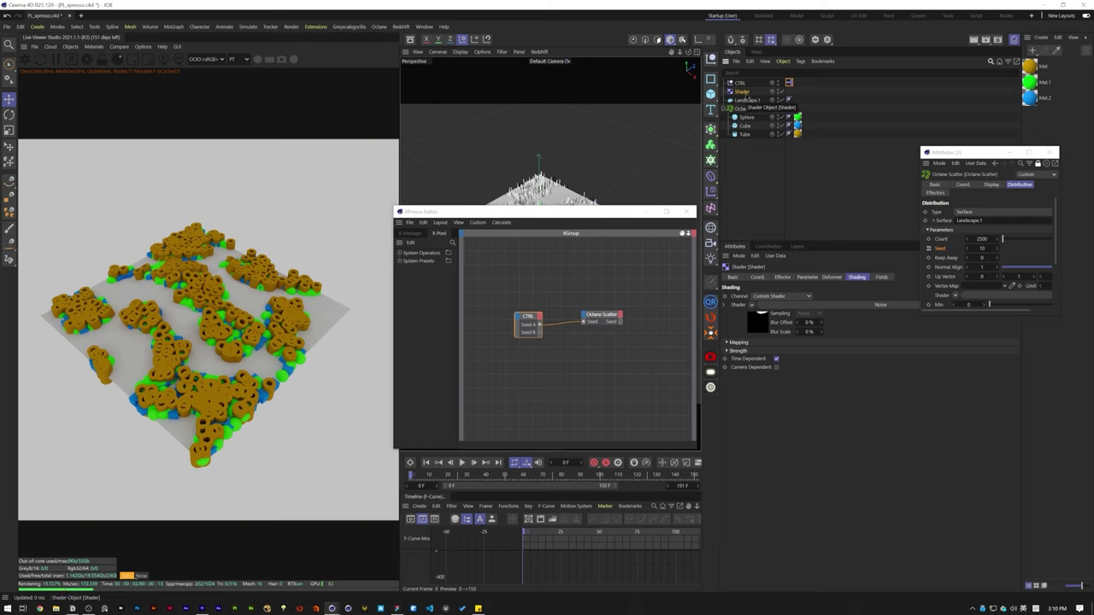
left_click_drag(587, 337, 588, 340)
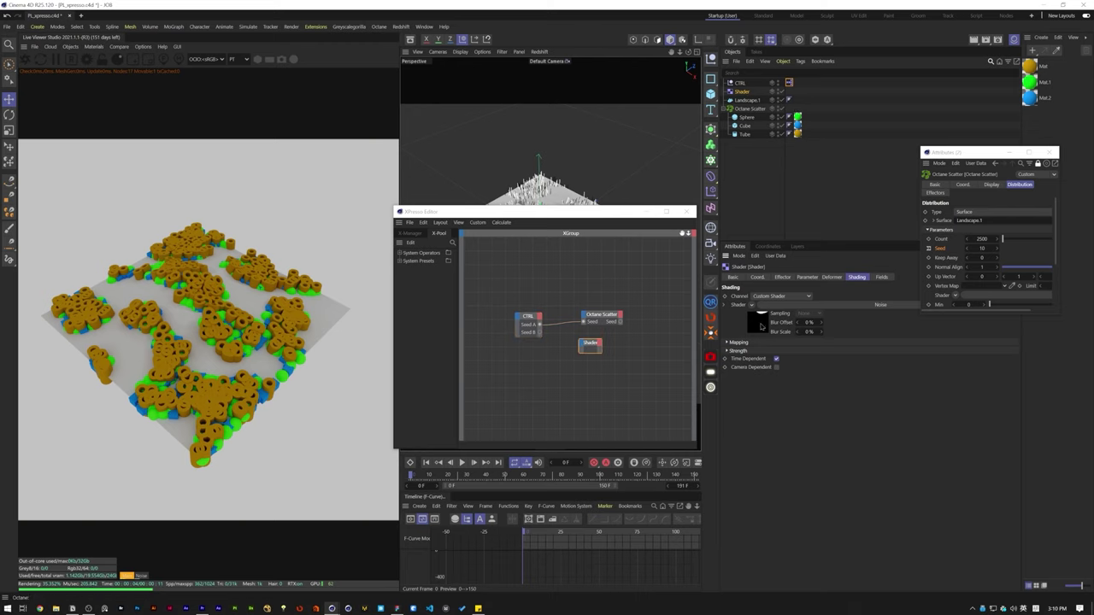
left_click(758, 323)
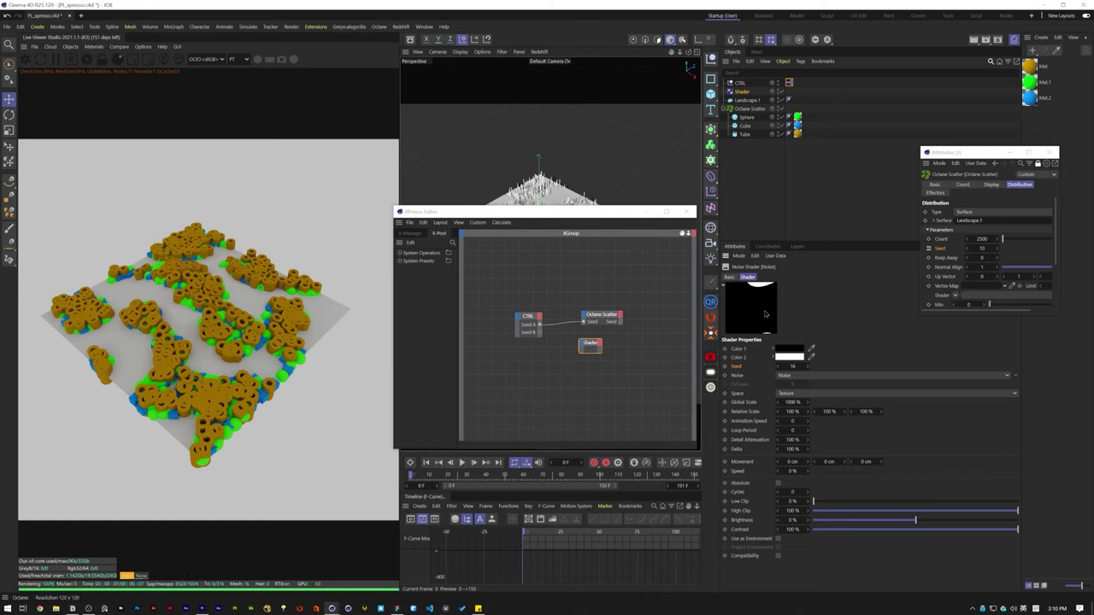
left_click_drag(588, 376, 586, 373)
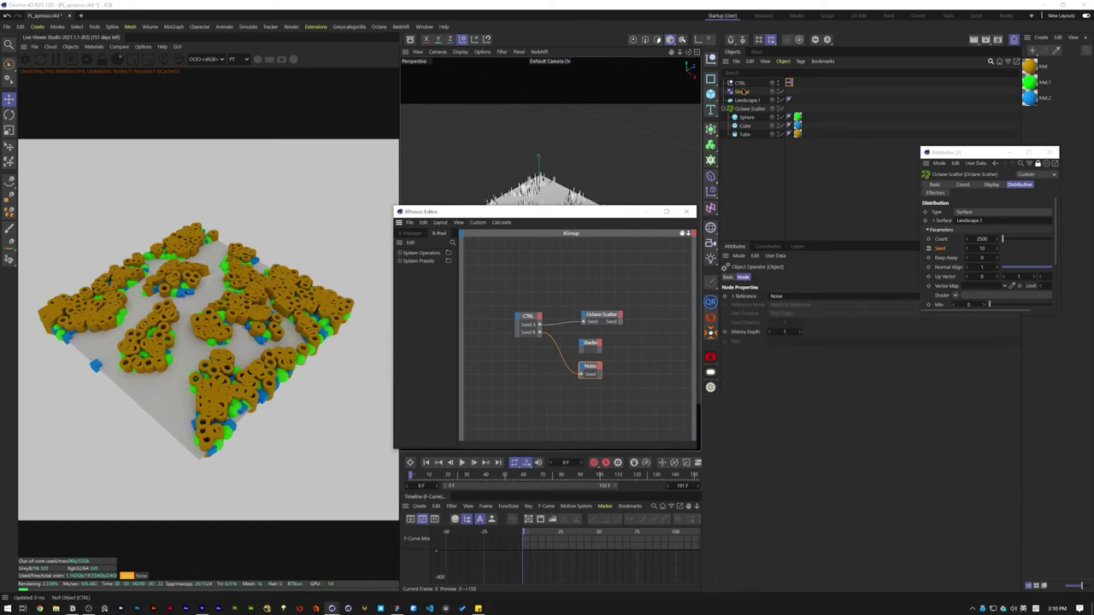
Step: Open the Noise shader's attributes in a separate window and arrange it below the Octane Scatter attributes window
left_click(755, 323)
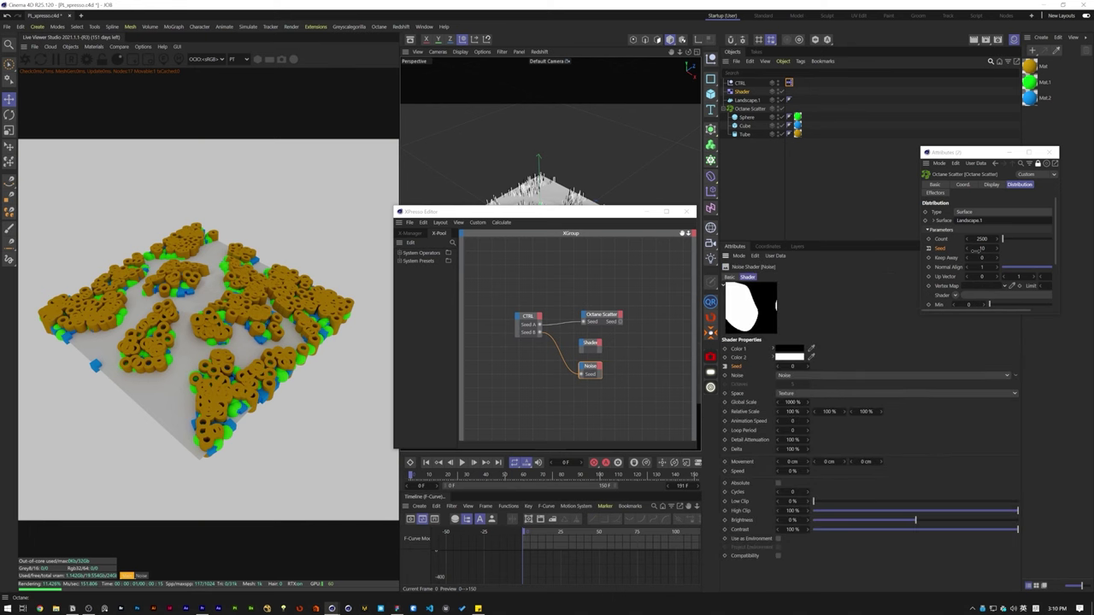
left_click_drag(1001, 155, 968, 90)
left_click(1016, 266)
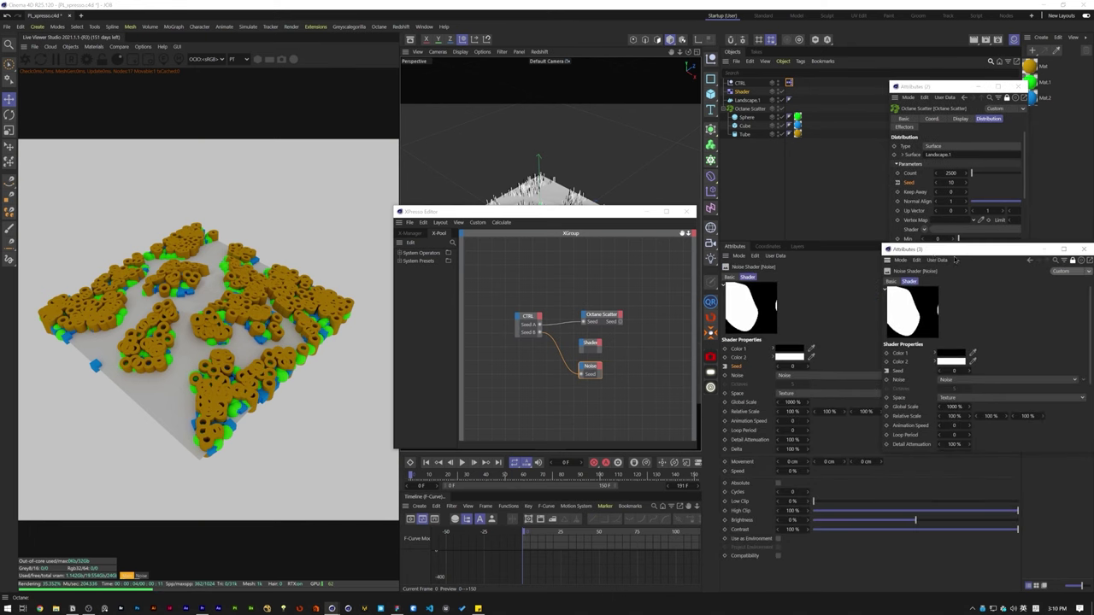
left_click_drag(882, 244, 919, 266)
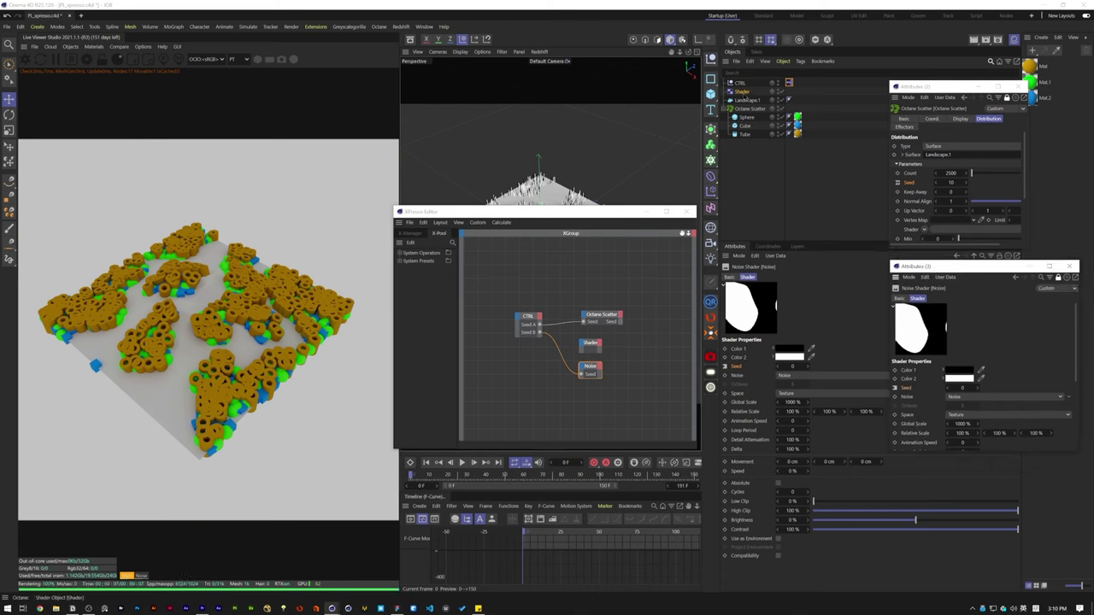
Step: Set the CTRL null's Seed A and Seed B values to 13 to test both seed connections
left_click(740, 83)
left_click(775, 315)
scroll(775, 316, "up", 5)
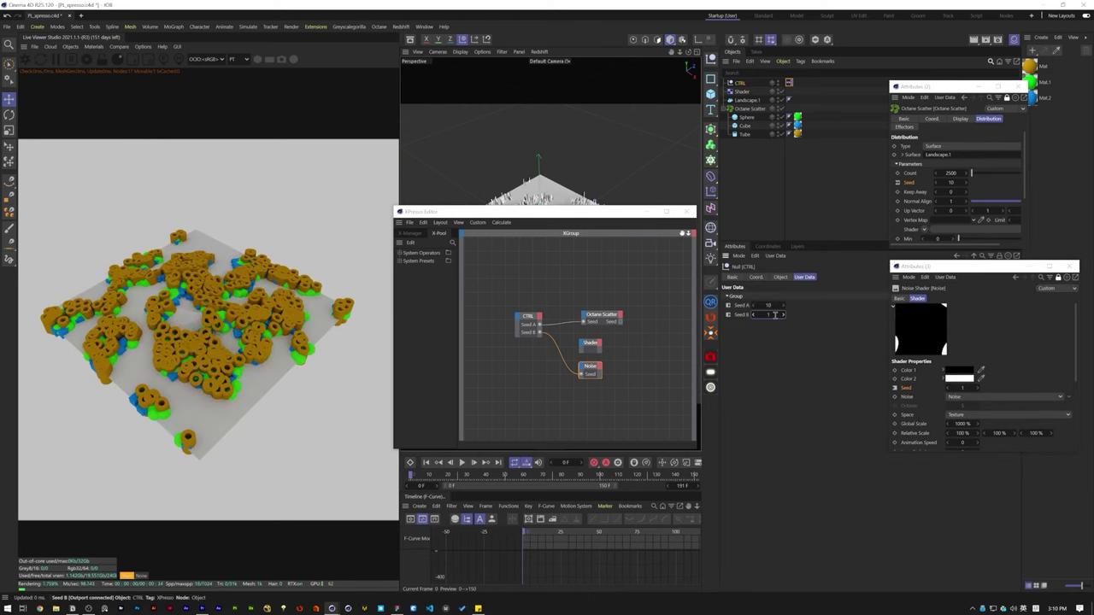
left_click_drag(774, 314, 774, 314)
Step: Add a user data entry named Master Seed to the CTRL null, outside the existing group
left_click(776, 255)
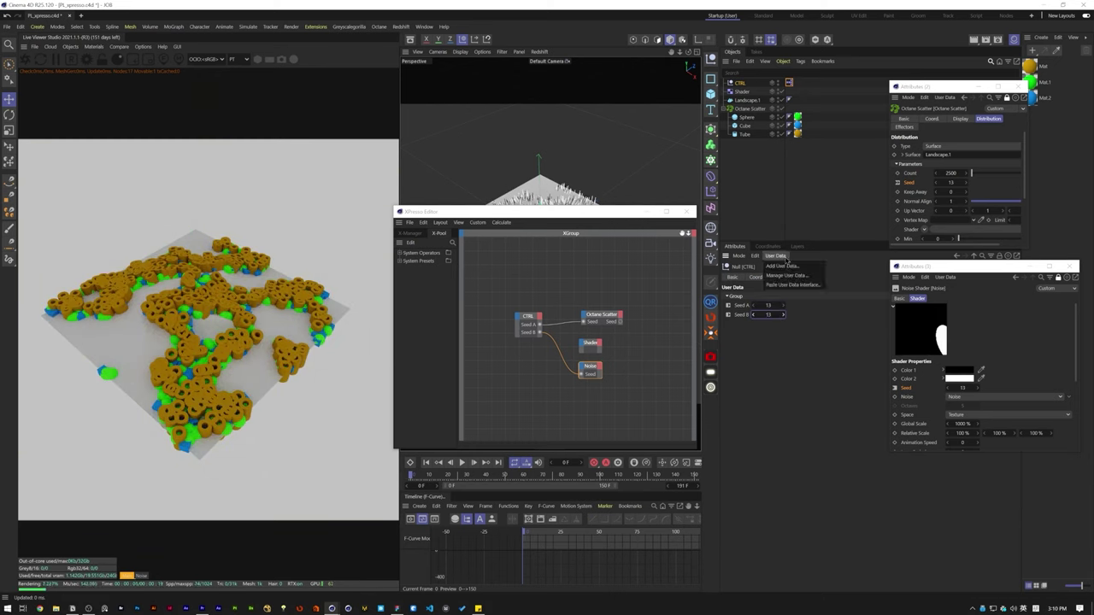
left_click(785, 275)
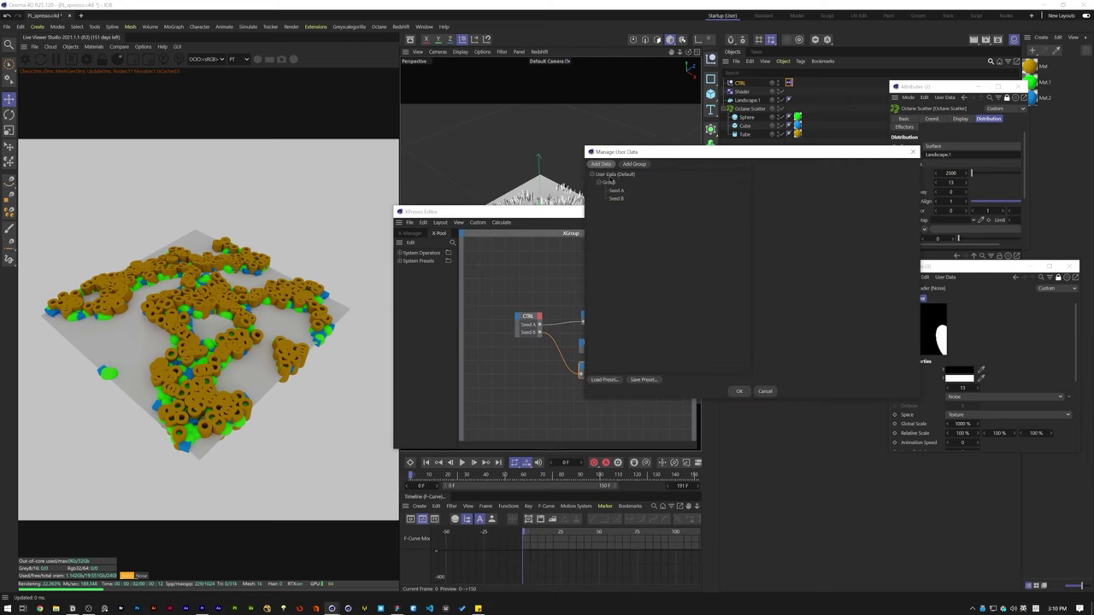
left_click(612, 175)
left_click(602, 164)
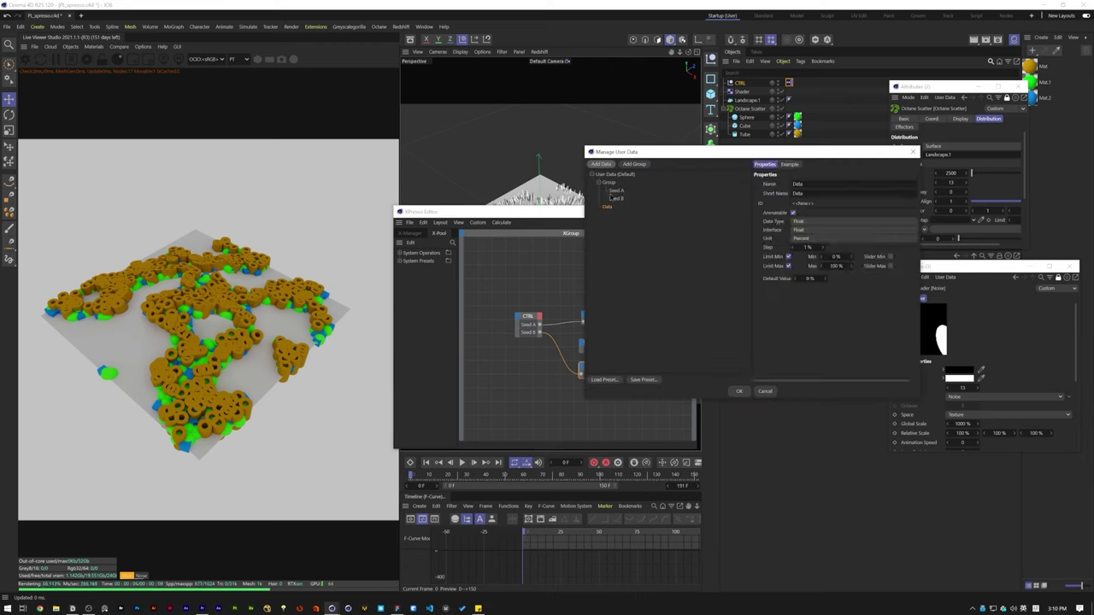
left_click(842, 184)
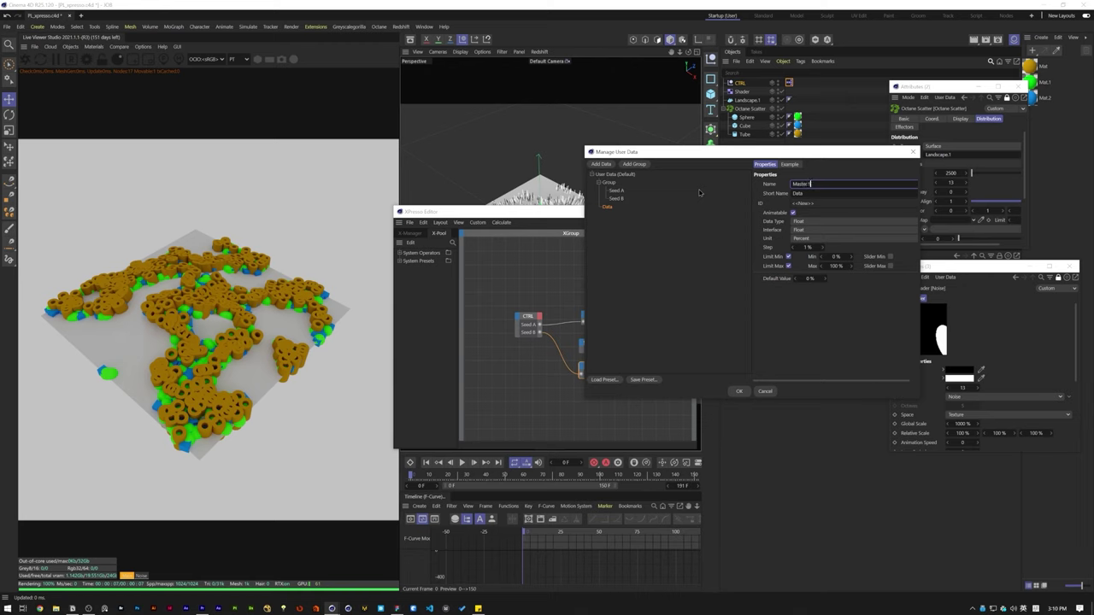
Step: Set Master Seed's unit to Real and its maximum to 1000, and apply the user data
left_click(817, 240)
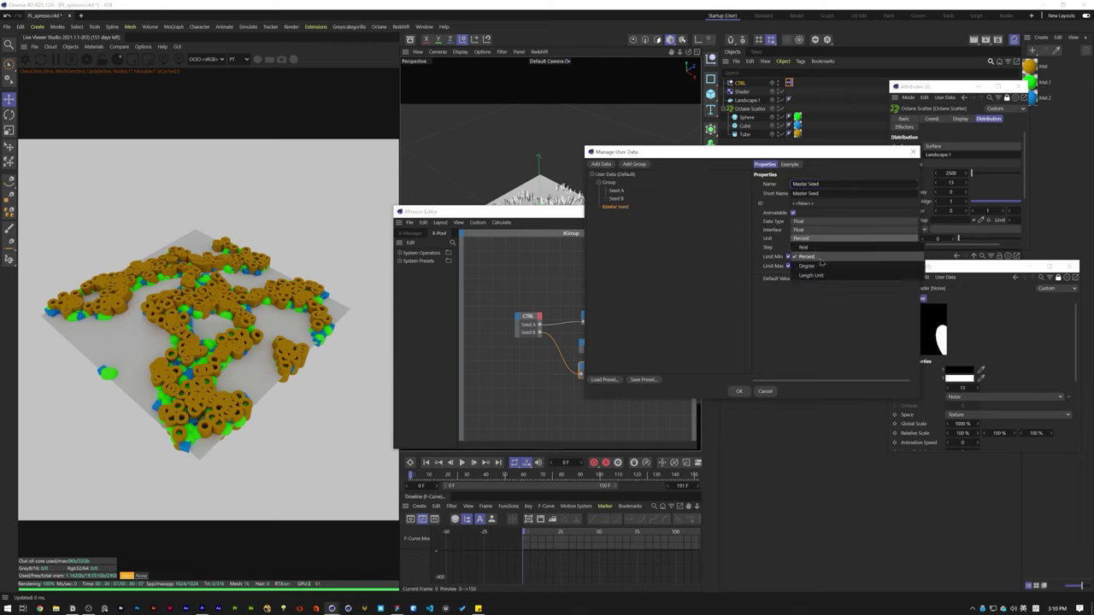
left_click(818, 248)
double_click(843, 265)
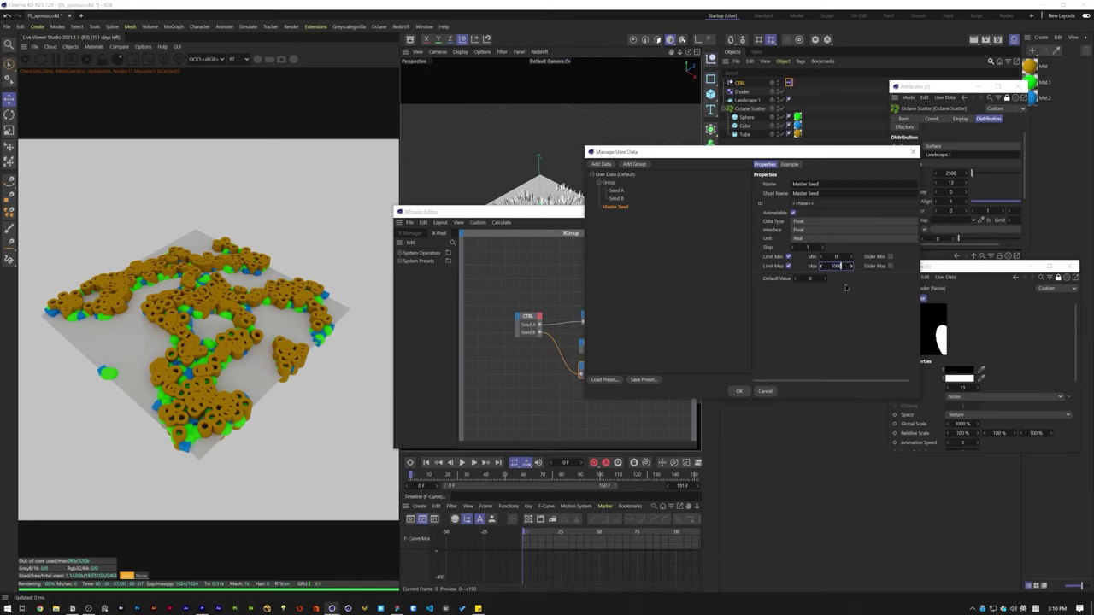
left_click(739, 393)
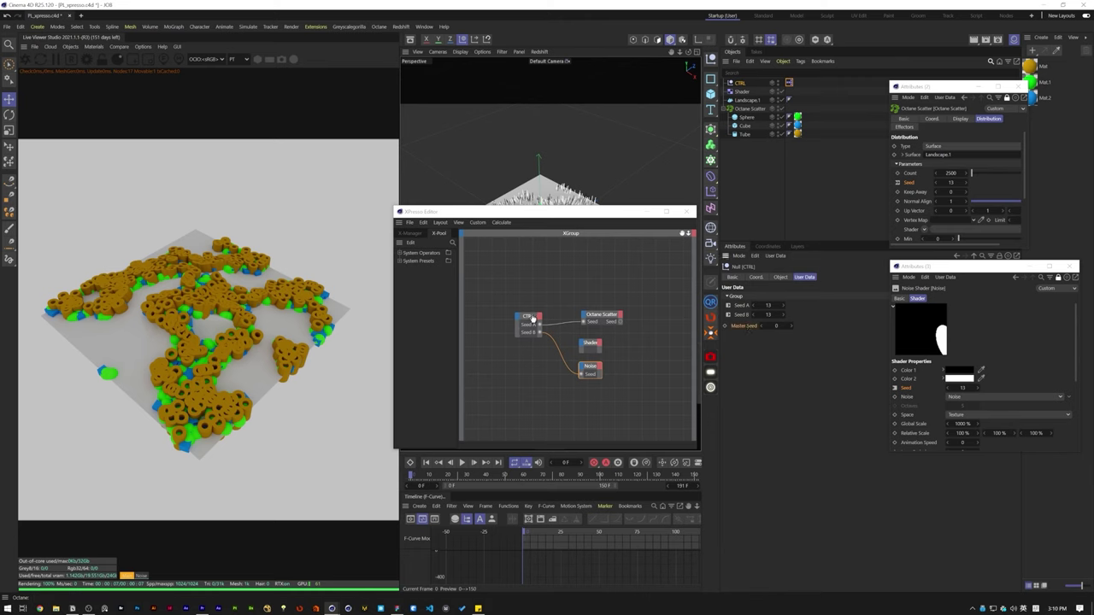
Step: Delete the unused Shader node, and expose Master Seed as an output on the CTRL node
left_click_drag(532, 319, 484, 321)
left_click(590, 344)
key("Delete")
left_click_drag(570, 286, 633, 369)
left_click(540, 282)
Step: Search the X-Pool for "math" and add a MathAdd node above the CTRL connections in the graph
left_click(452, 243)
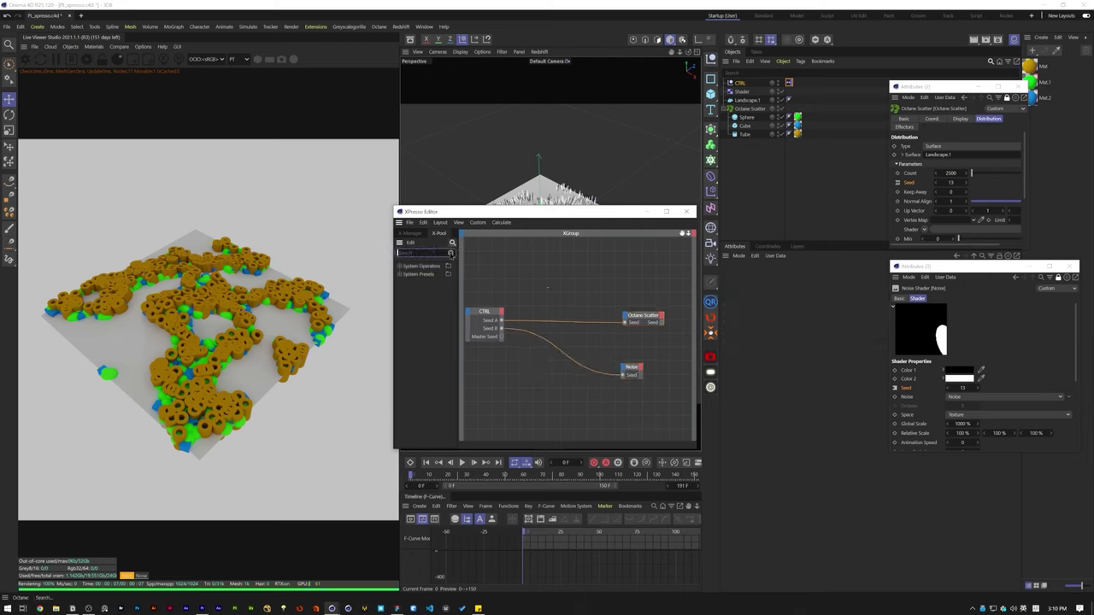
type("math")
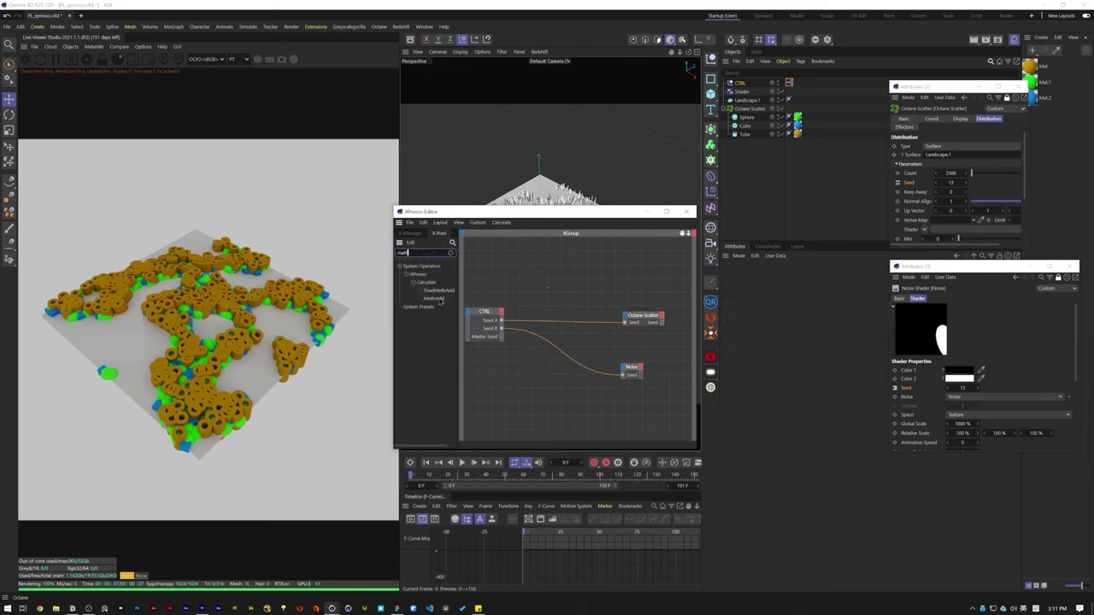
left_click_drag(441, 301, 561, 283)
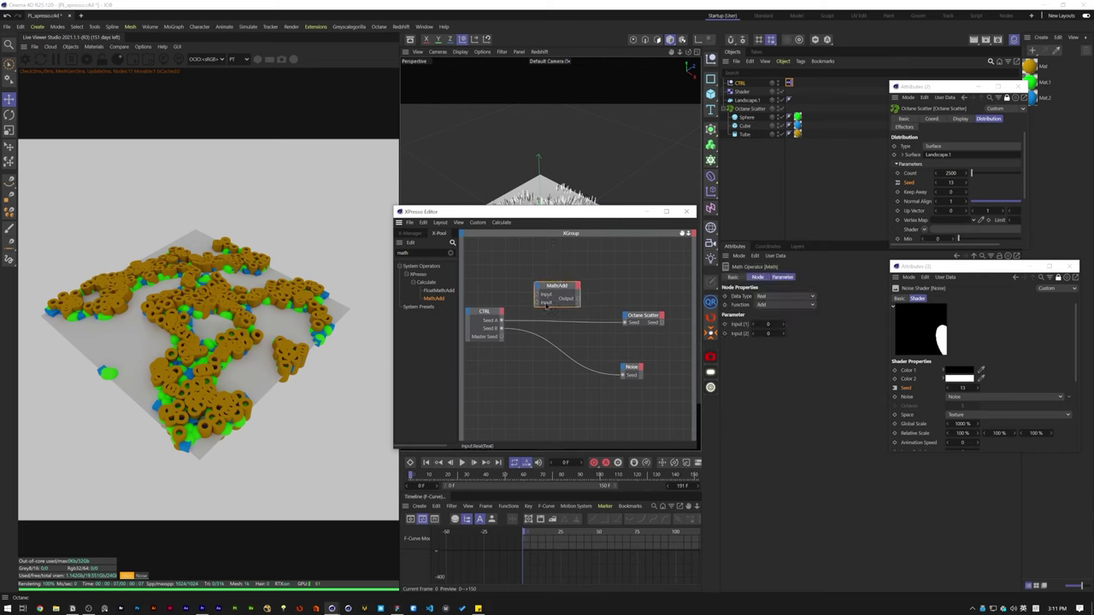
Step: Examine the MathAdd node's available functions and data types, keeping Add and Real
left_click(803, 304)
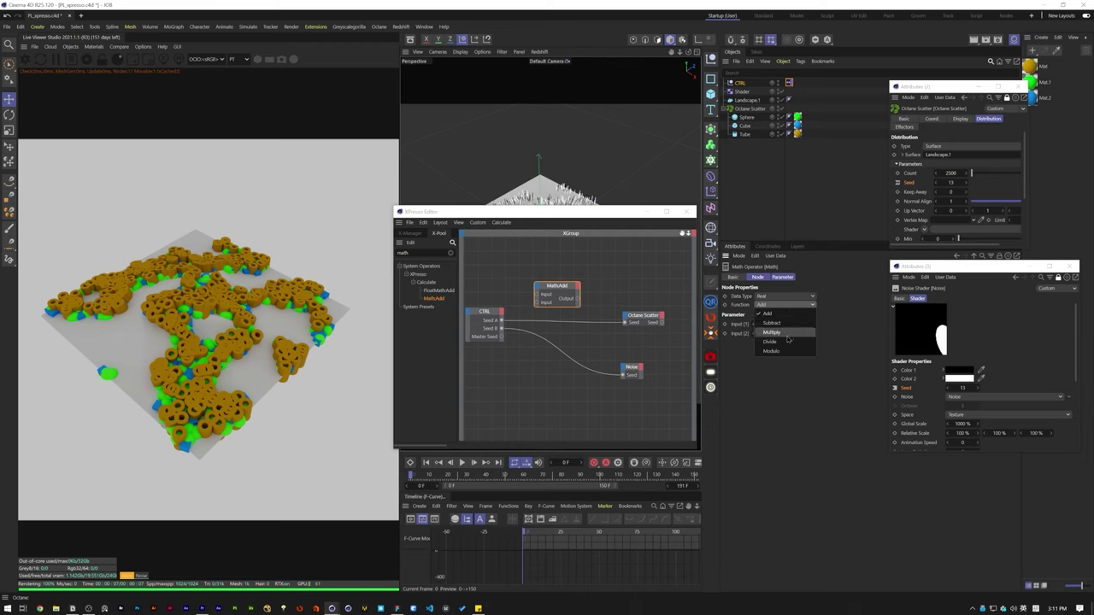
left_click(740, 383)
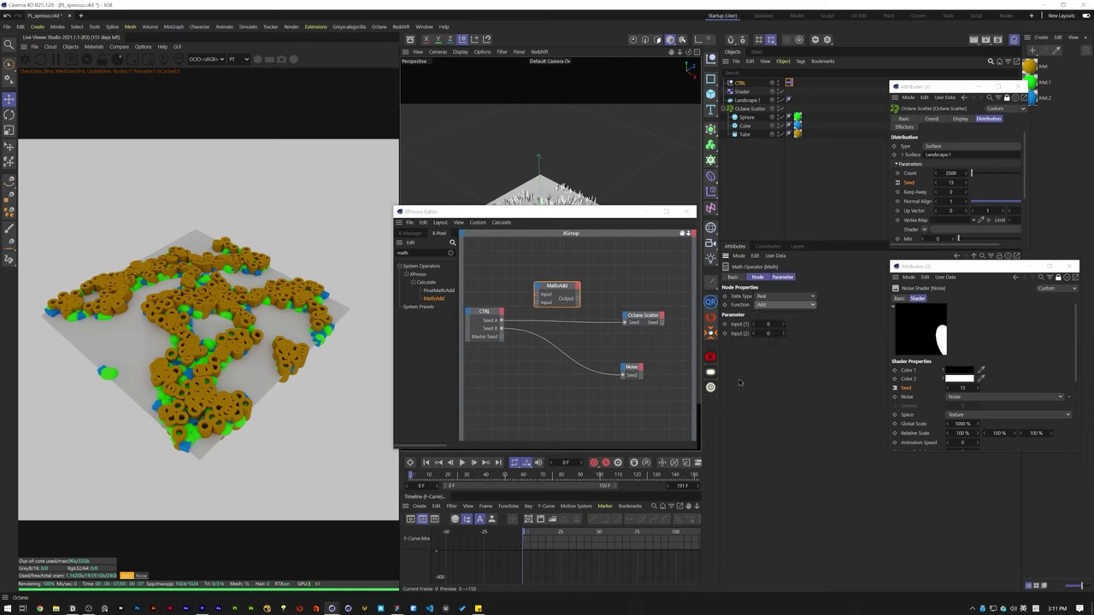
left_click(777, 324)
left_click(787, 305)
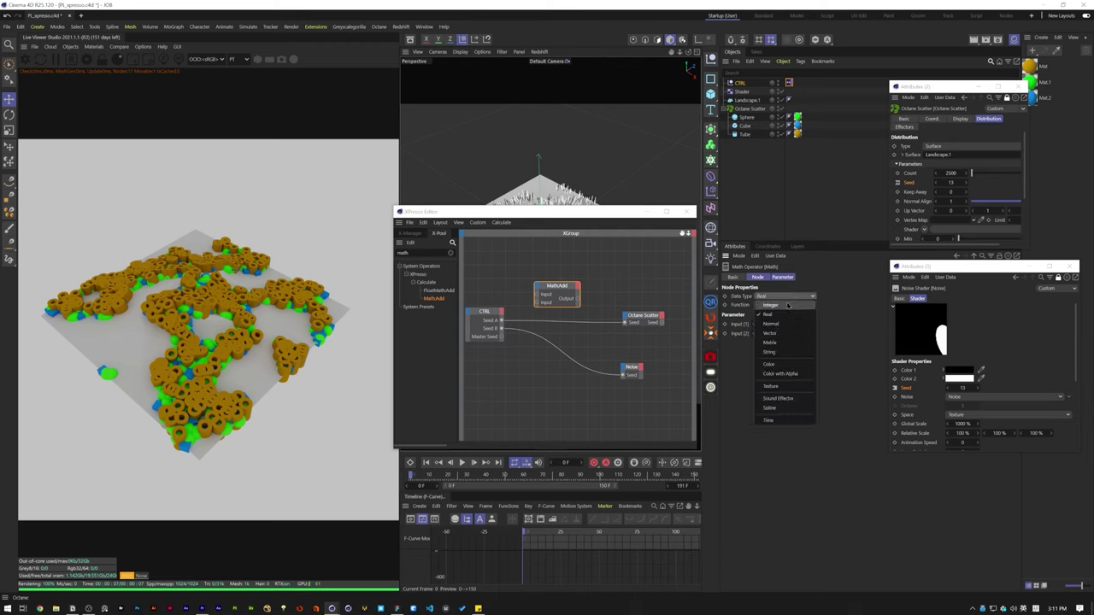
left_click(849, 301)
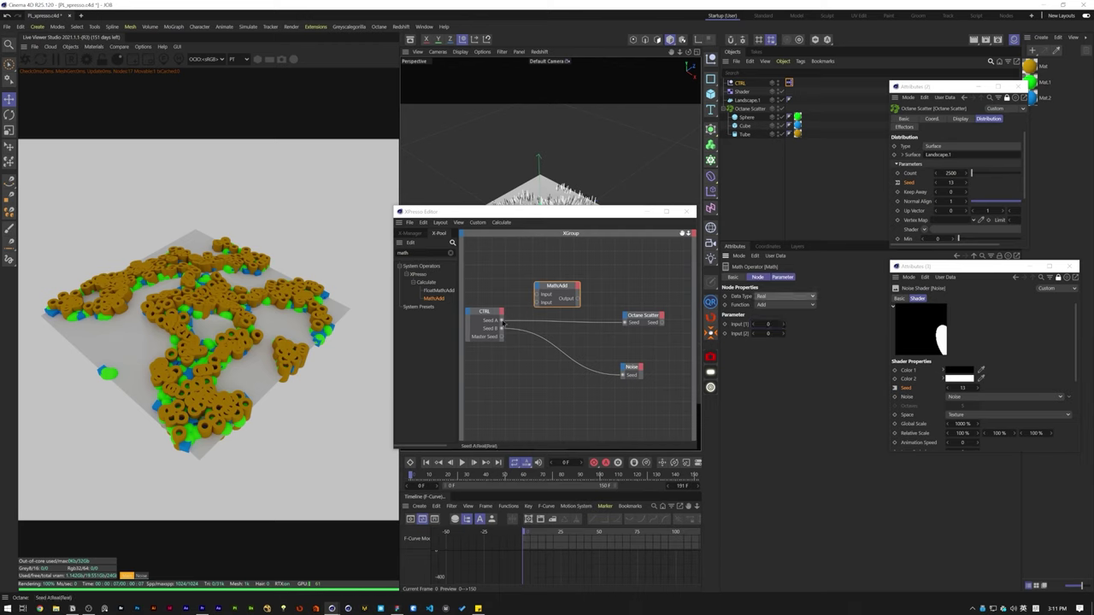
Step: Feed Seed A plus Master Seed through MathAdd into the Octane Scatter seed, and Seed B plus Master Seed through a duplicate into the Noise seed
left_click_drag(502, 321, 538, 294)
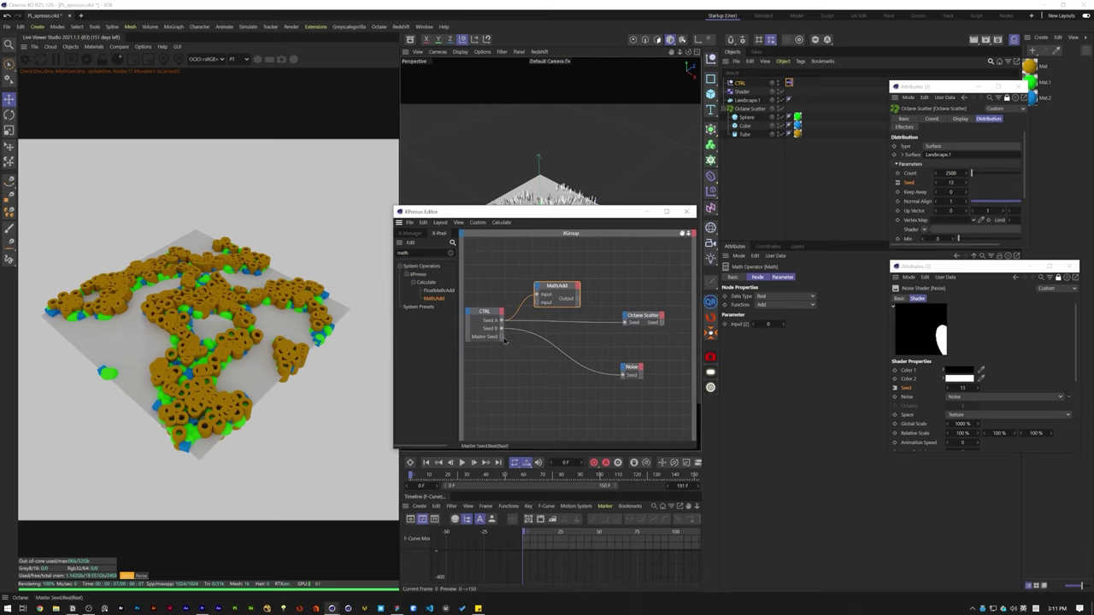
left_click_drag(501, 337, 624, 322)
left_click_drag(564, 290, 566, 341)
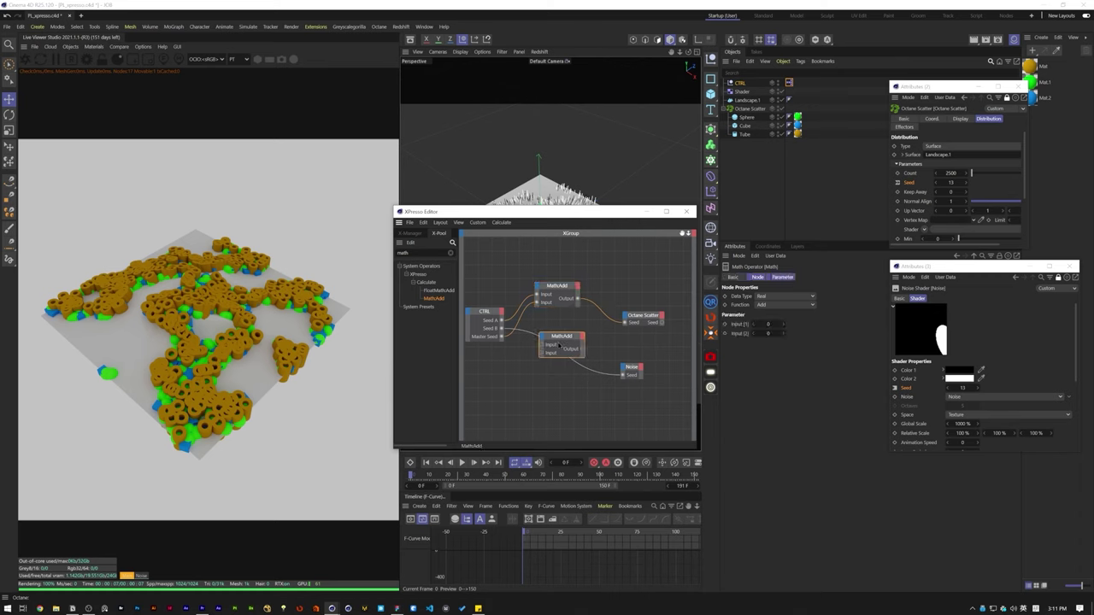
left_click_drag(503, 329, 536, 353)
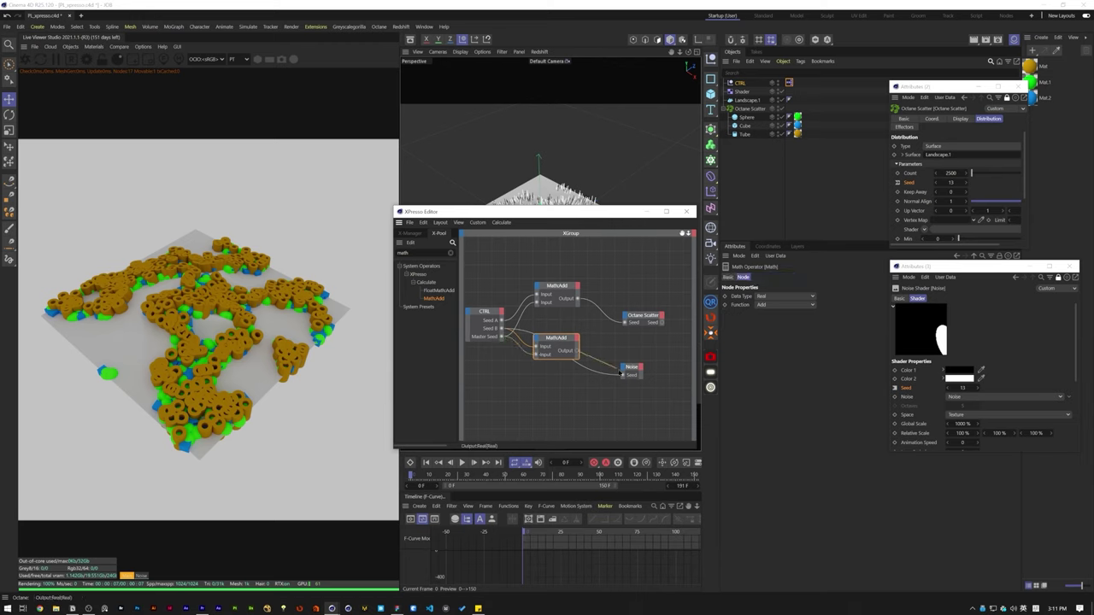
left_click_drag(620, 373, 623, 374)
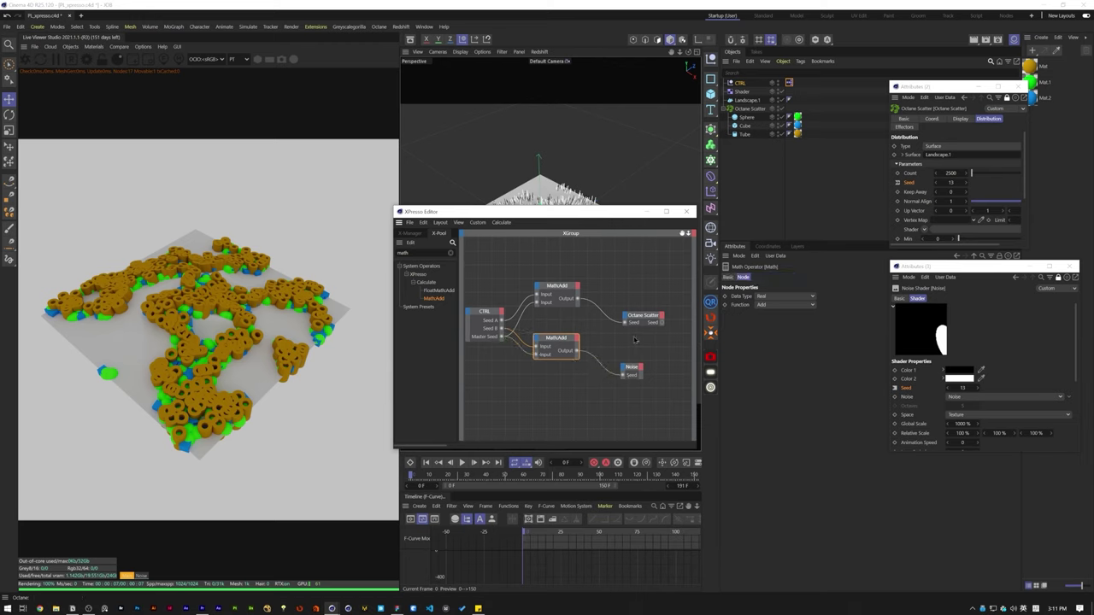
Step: Set the CTRL null's Seed B to 15 and Seed A to 12, and raise Master Seed to test the summed seeds
left_click(740, 83)
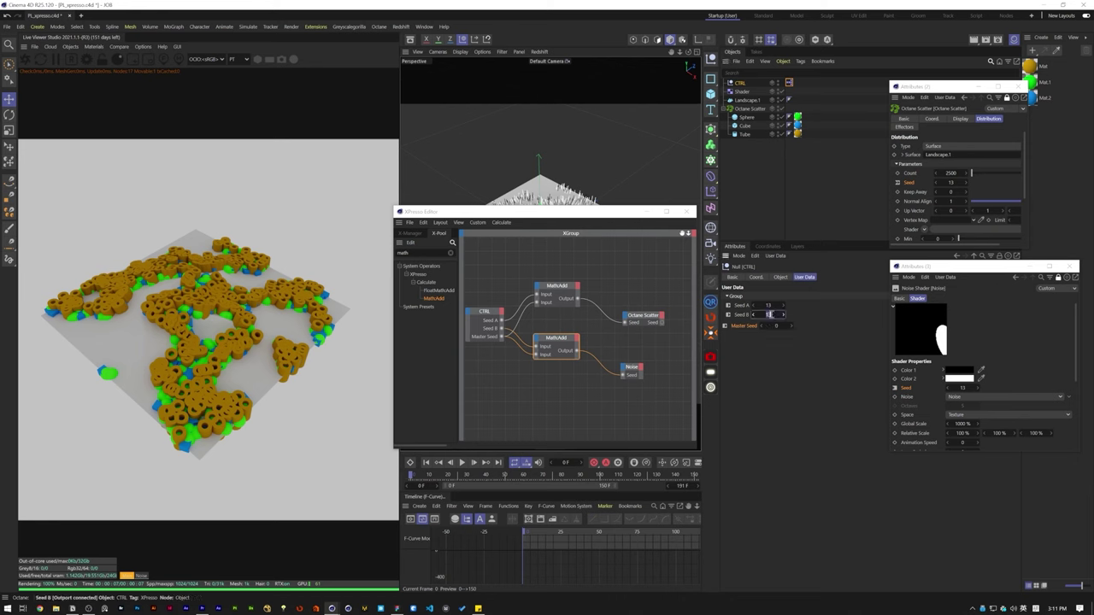
scroll(771, 314, "up", 2)
left_click(770, 305)
scroll(770, 305, "down", 1)
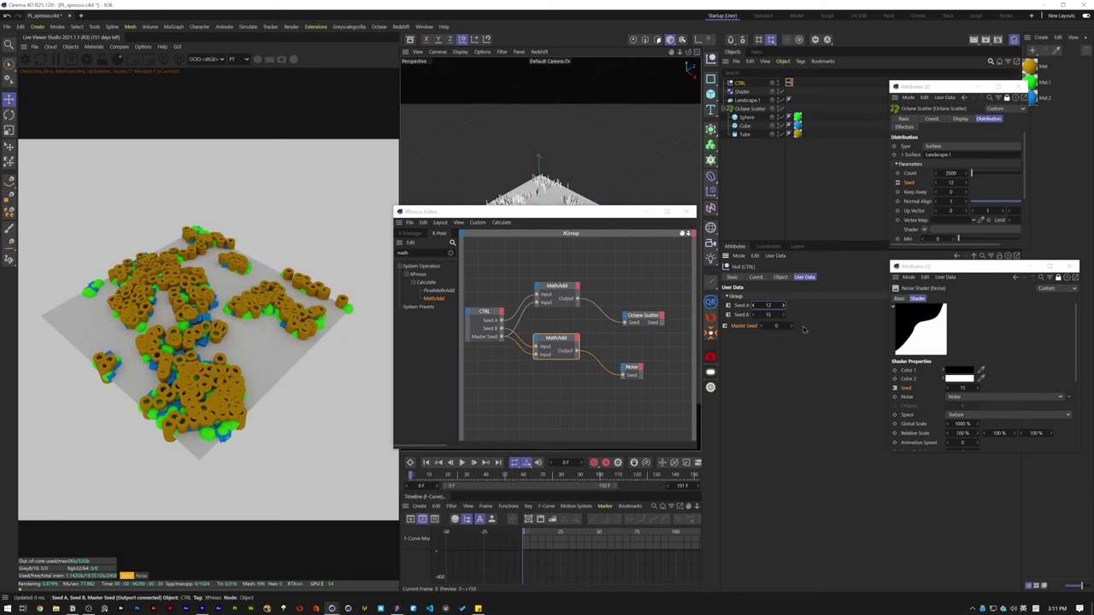
left_click(785, 325)
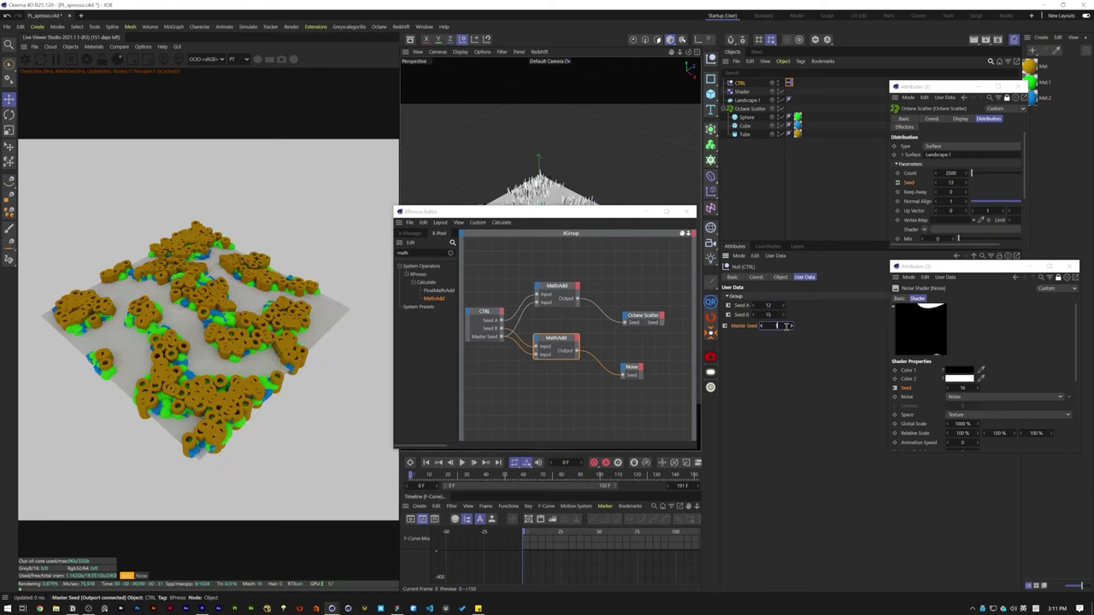
scroll(787, 326, "up", 4)
Step: Clear the scattered objects' old material tags, and move the Cube and Tube out of the Octane Scatter and disable them
left_click_drag(814, 155, 749, 118)
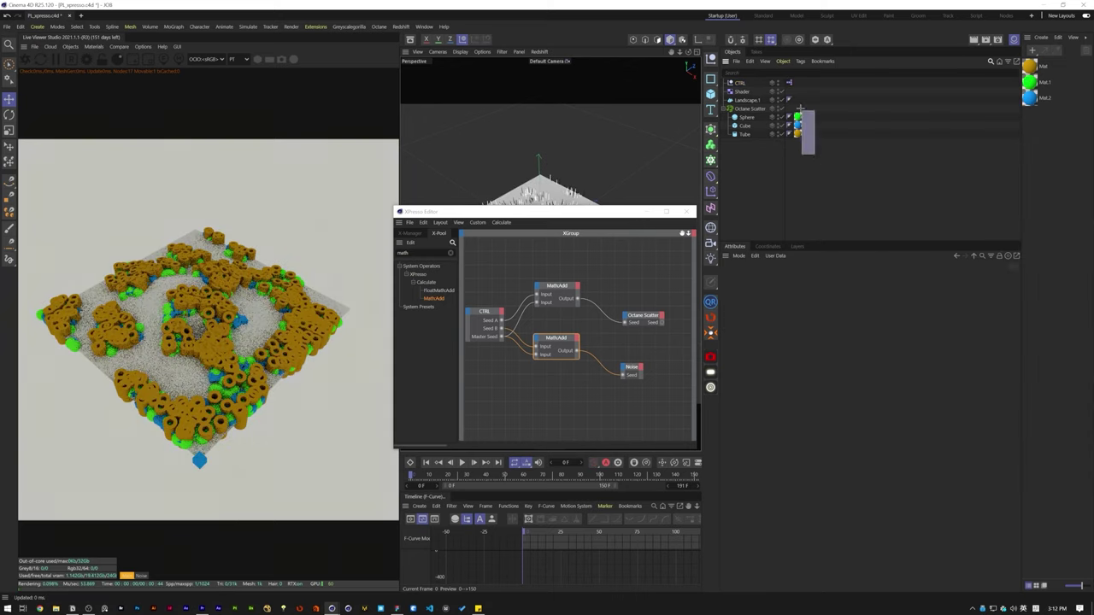
key("Delete")
left_click_drag(752, 145, 741, 126)
left_click_drag(744, 127, 781, 110)
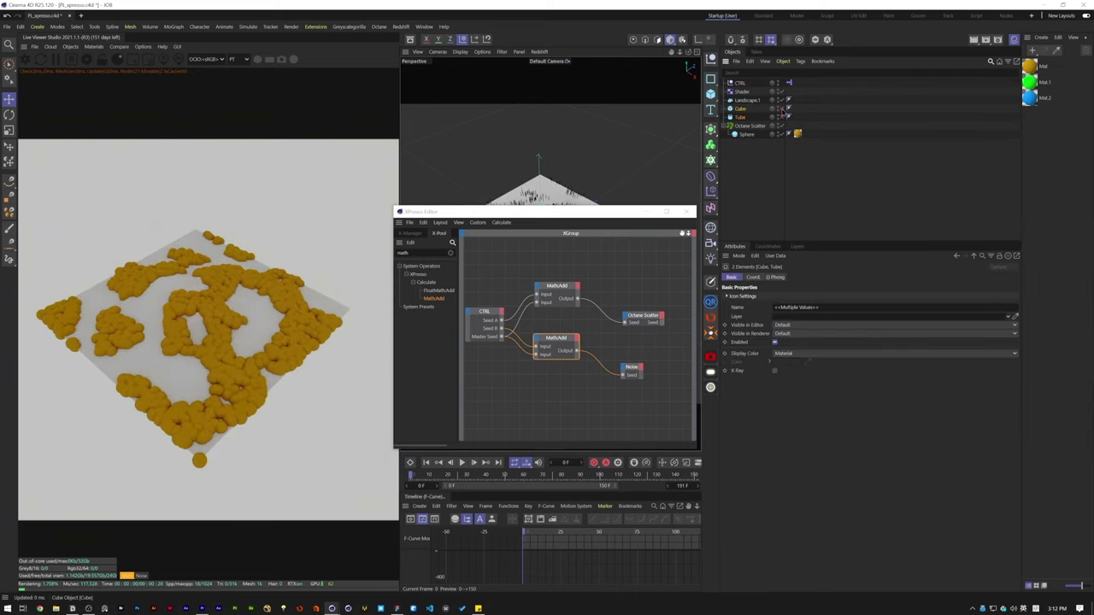
left_click(847, 137)
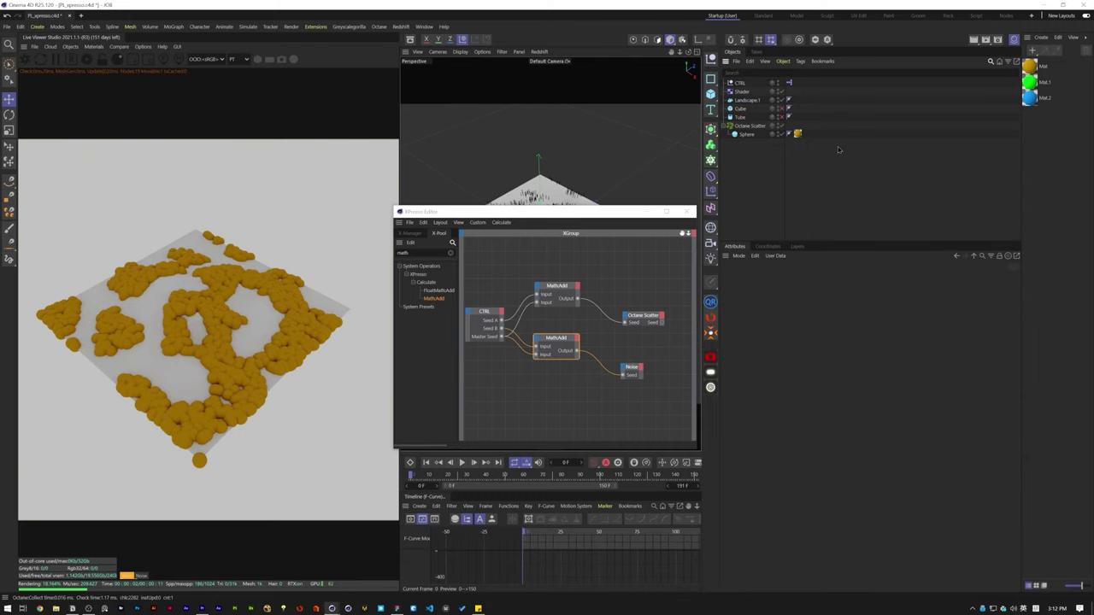
Step: Create an Octane mix material and assign it to the Sphere in place of its current material
left_click(94, 46)
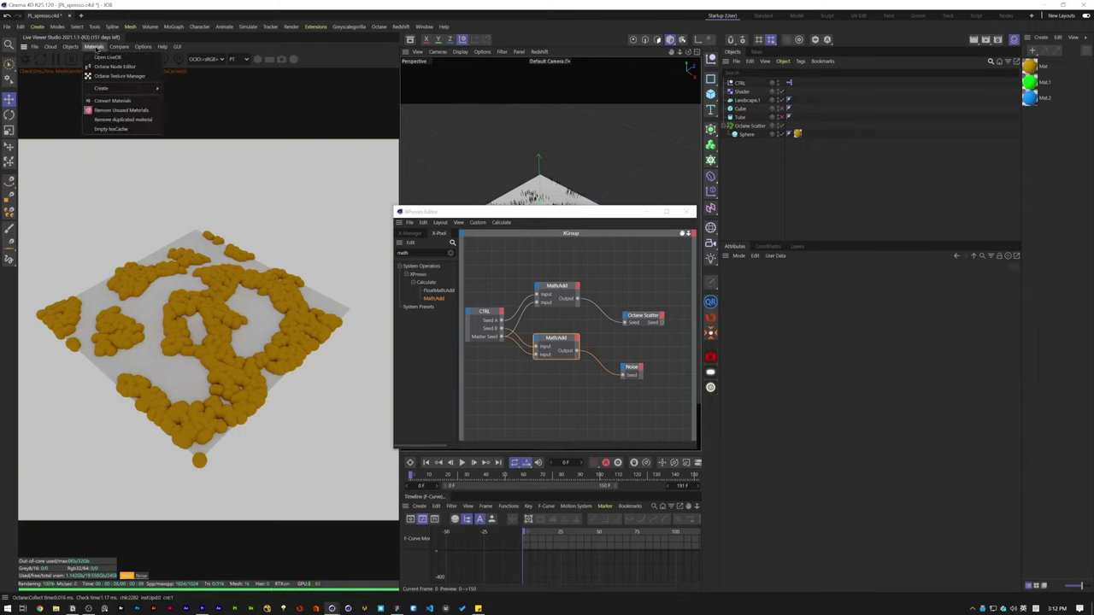
mouse_move(103, 88)
left_click(197, 152)
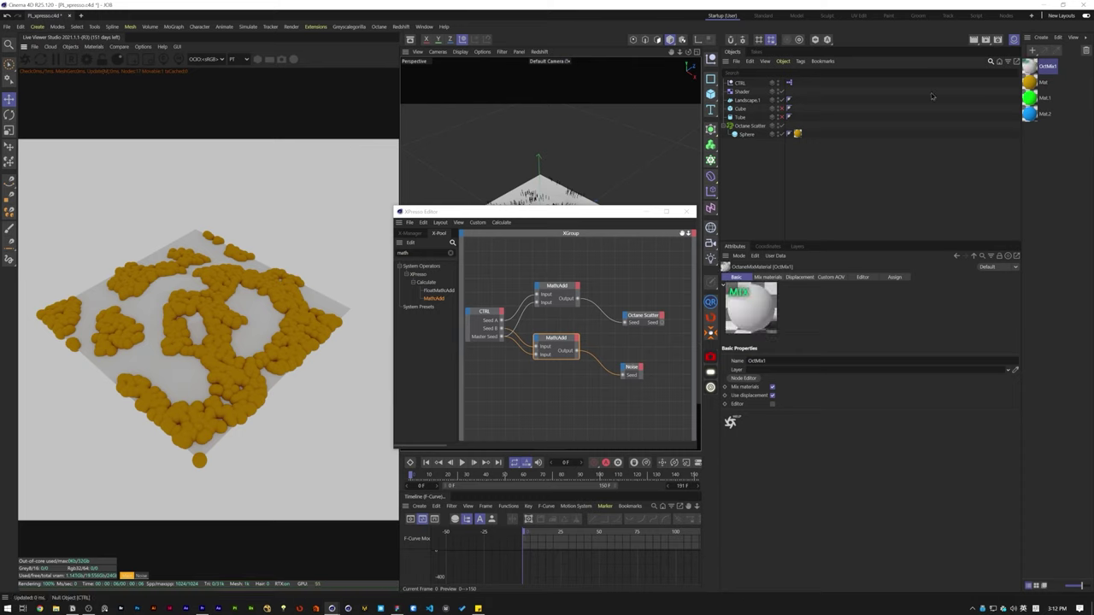
left_click_drag(1028, 66, 798, 134)
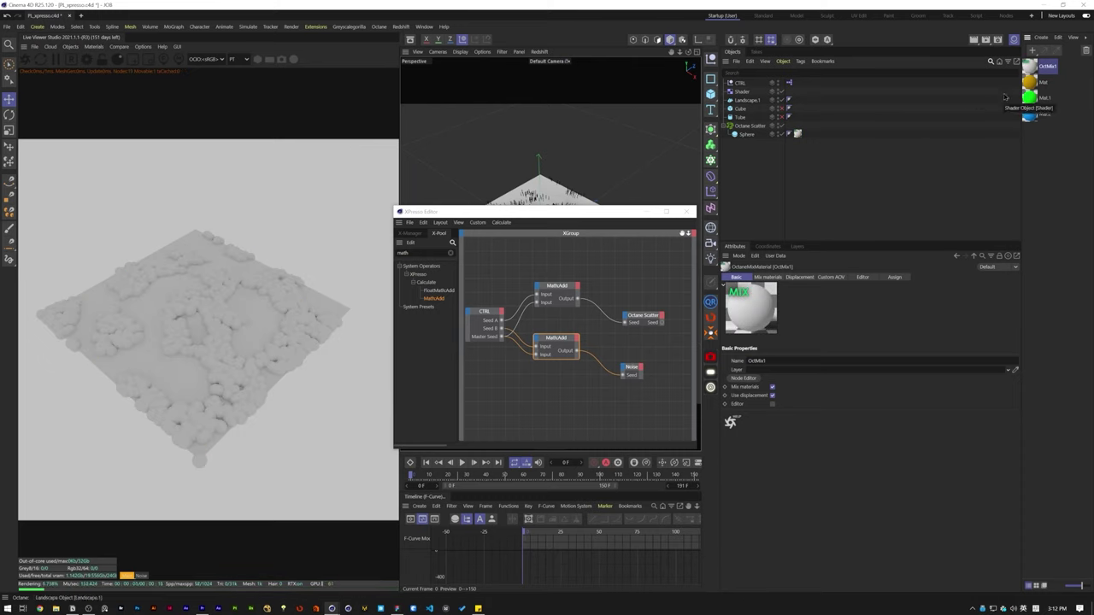
Step: Assign Mat as Material1 of the mix material and set its Amount float texture to 1
left_click(767, 277)
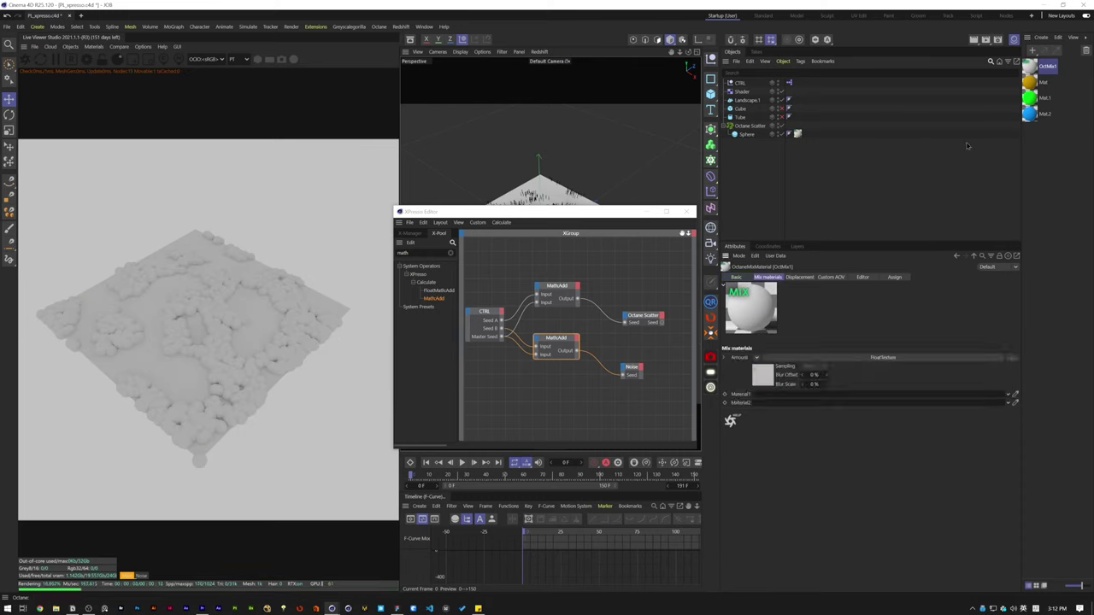
left_click_drag(790, 370, 776, 395)
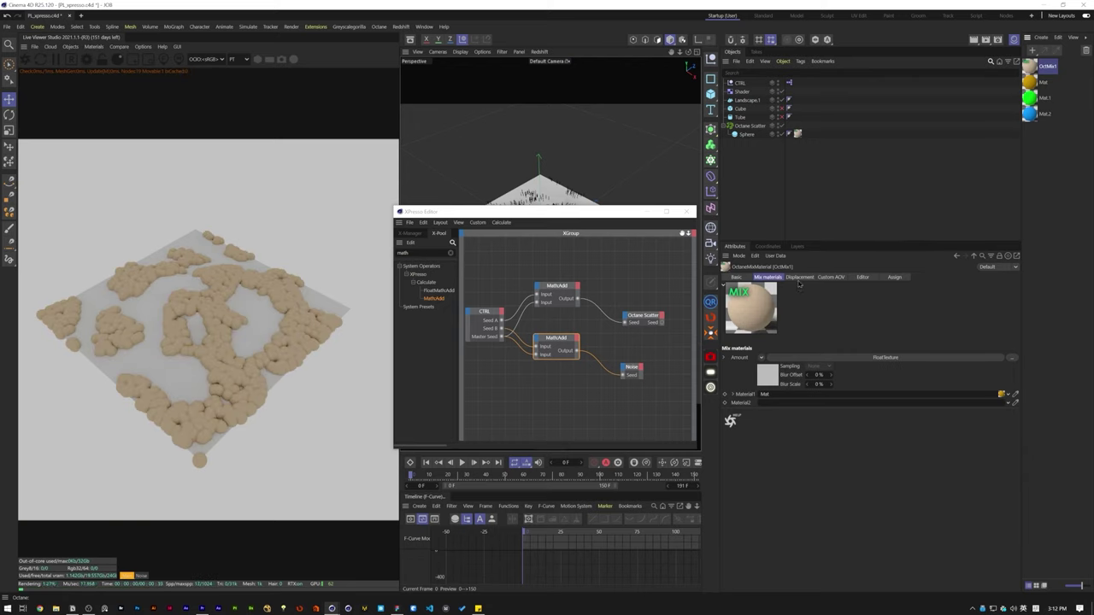
left_click(761, 379)
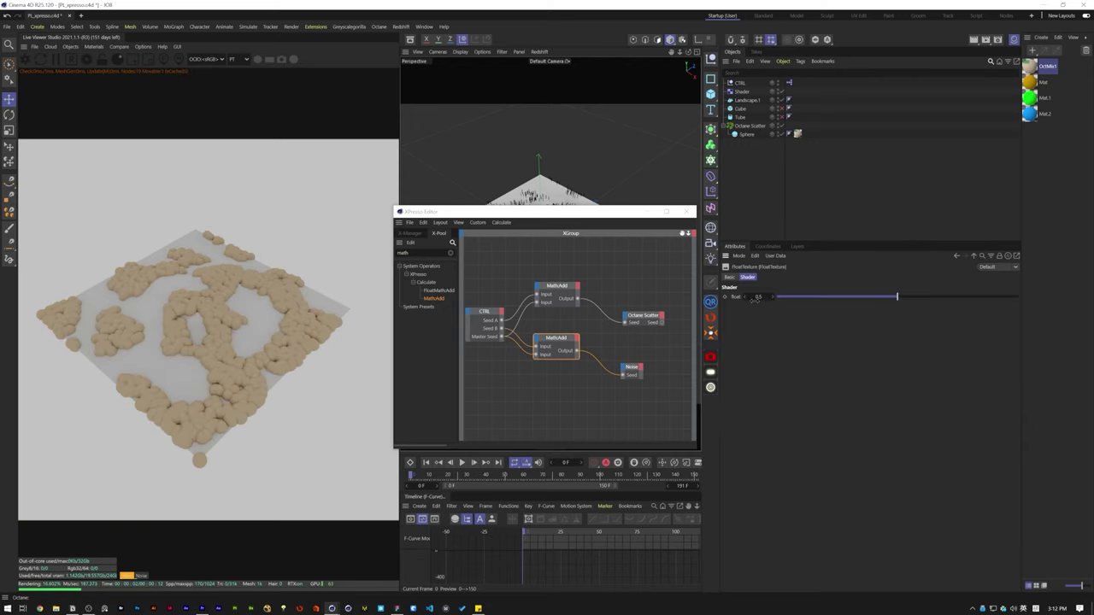
double_click(756, 298)
type("1")
key("Return")
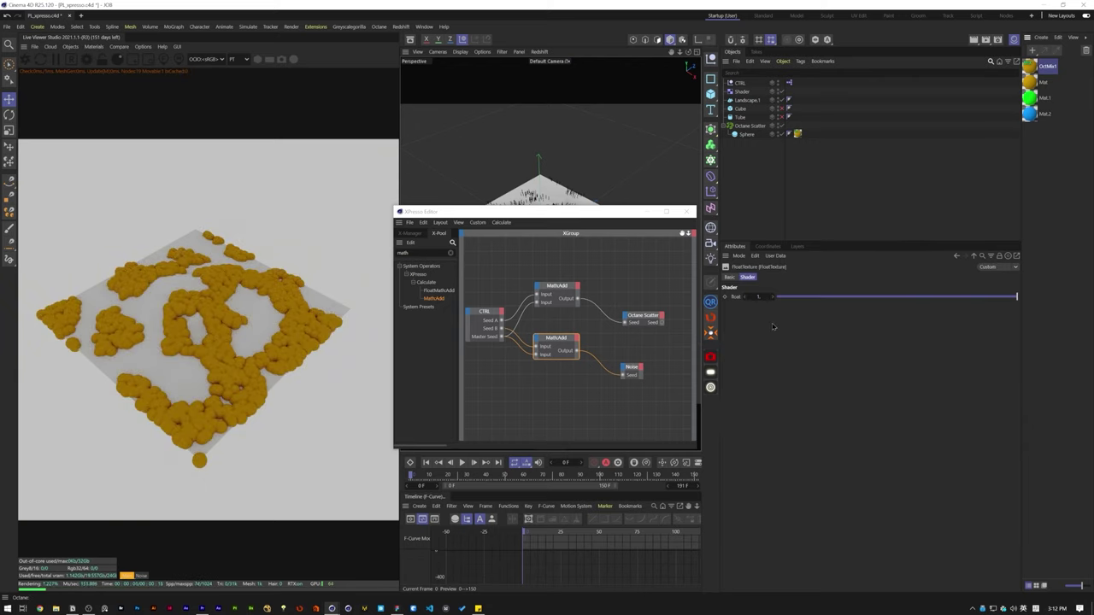
left_click_drag(818, 301, 893, 309)
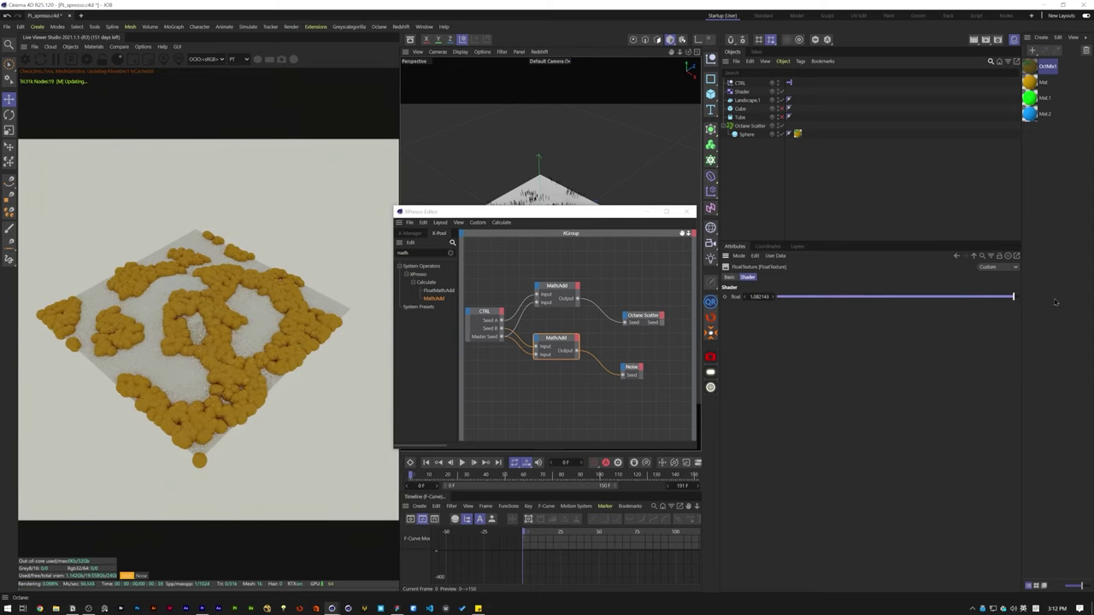
left_click(956, 256)
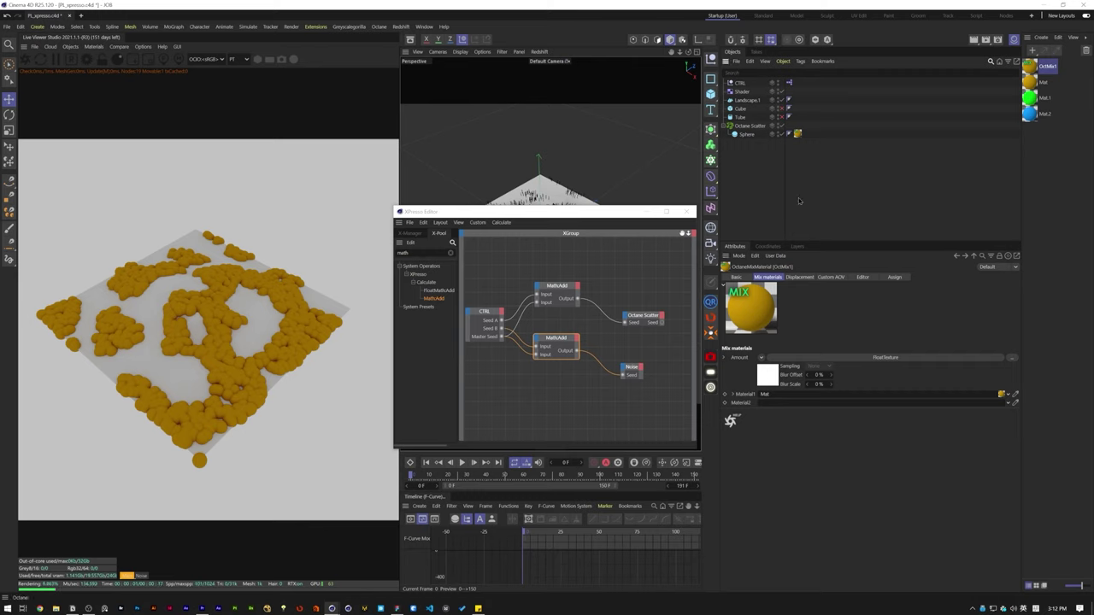
Step: Add a user data entry named Color to the CTRL null with unit Real and limits from 0 to 1000
scroll(536, 345, "down", 1)
scroll(572, 362, "down", 2)
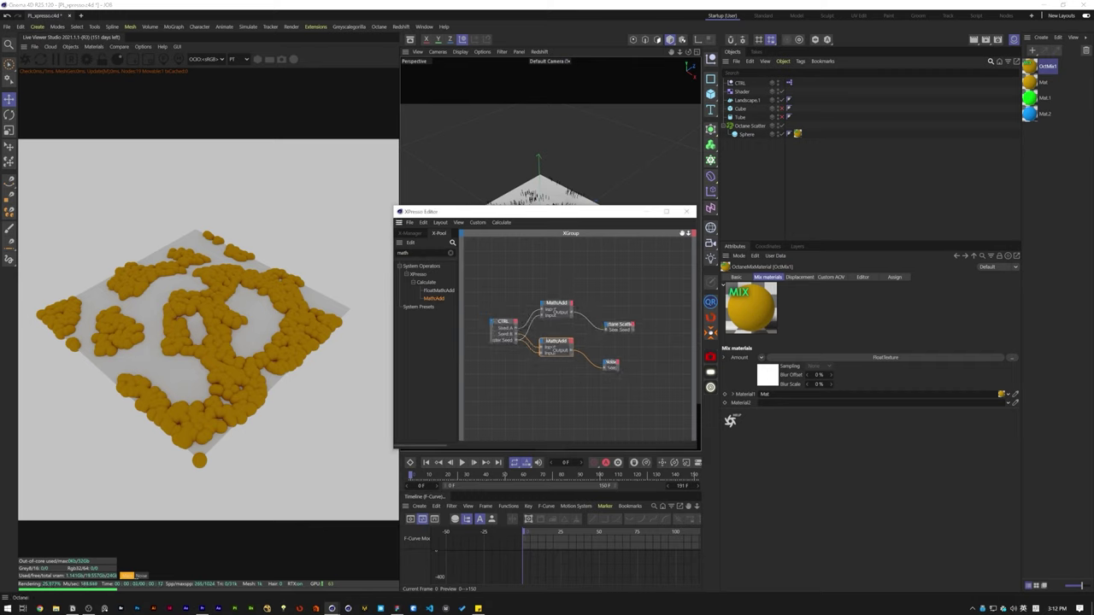
left_click(740, 83)
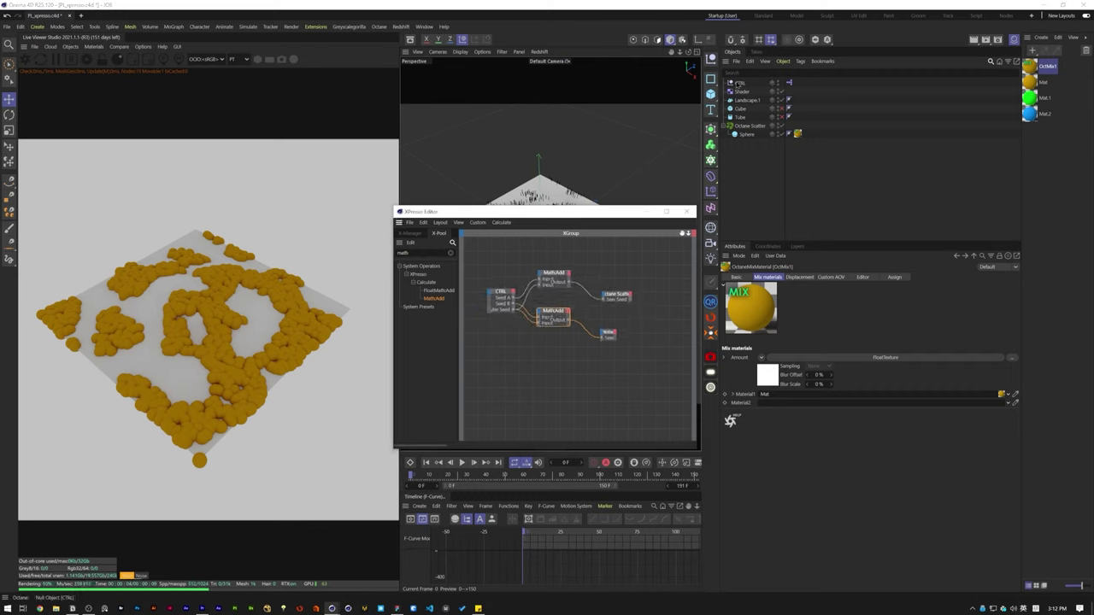
left_click(775, 255)
left_click(809, 278)
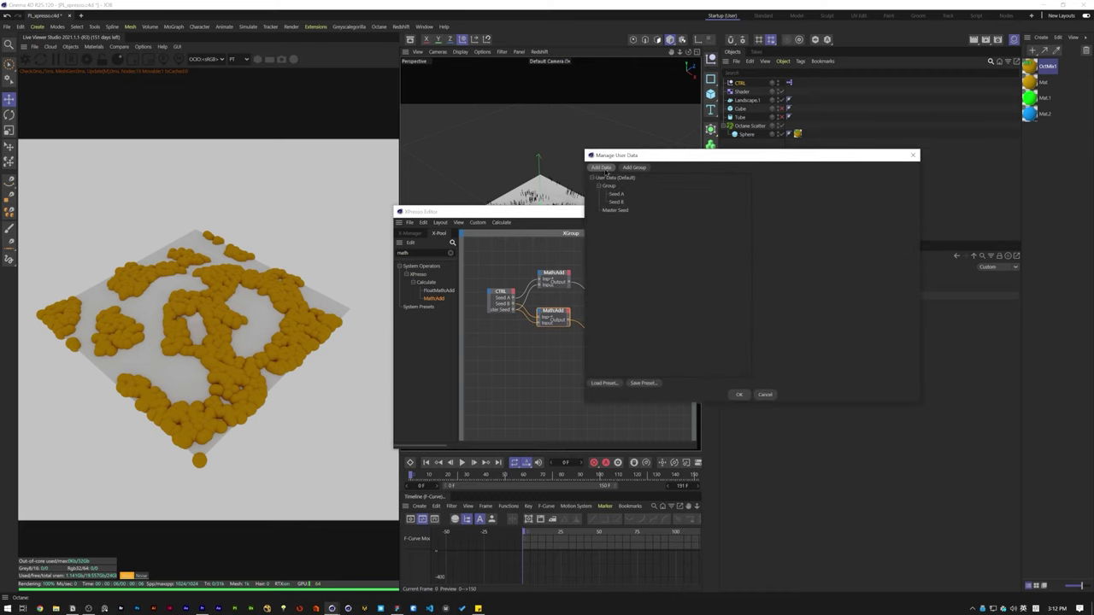
left_click(601, 168)
left_click(823, 188)
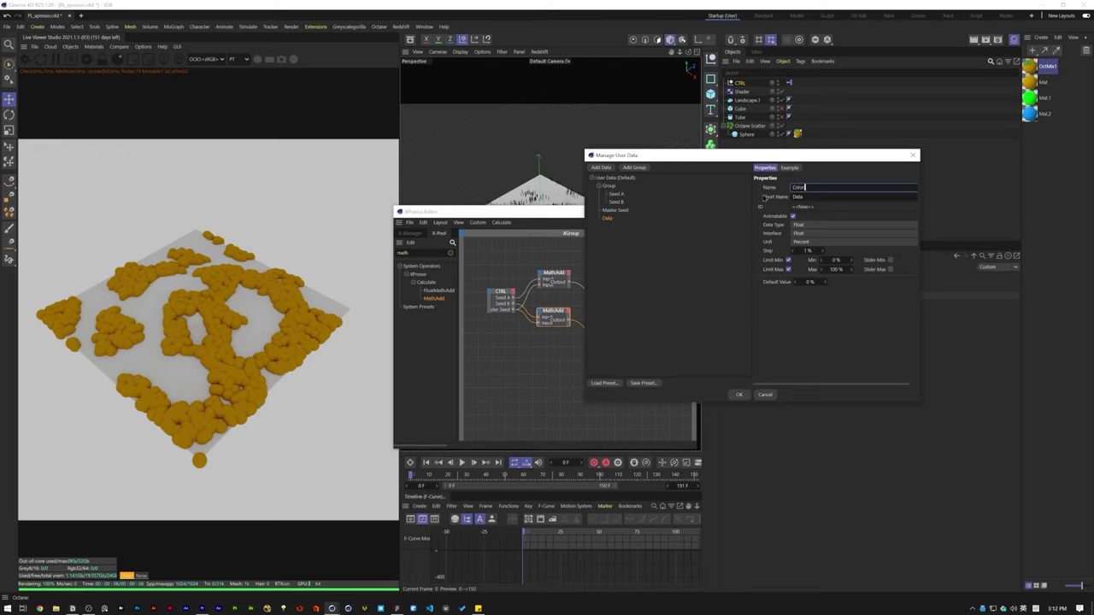
left_click(808, 242)
left_click(812, 248)
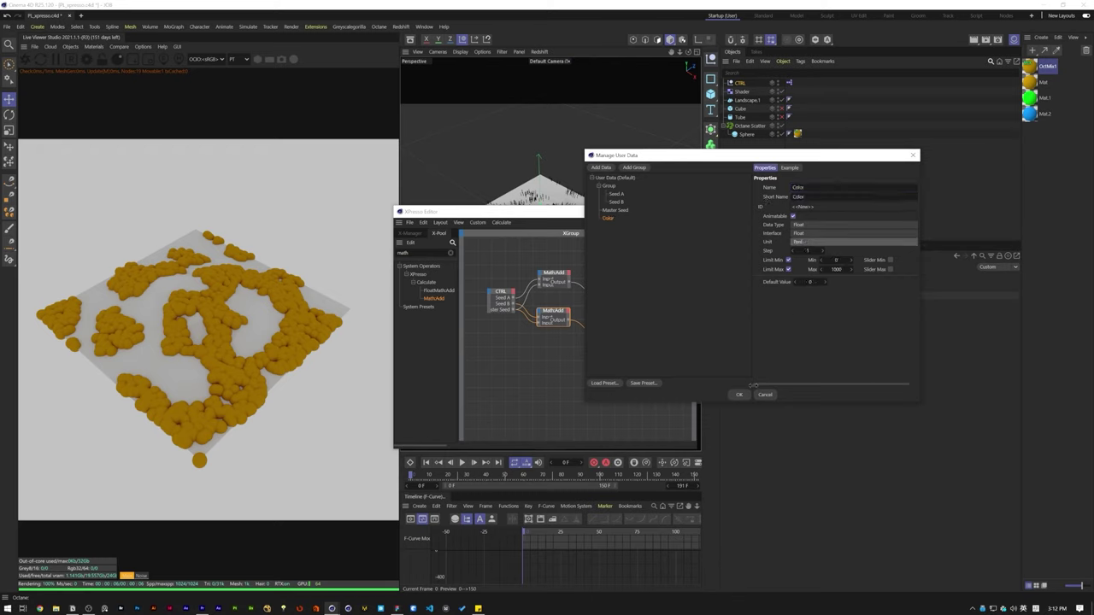
left_click(740, 394)
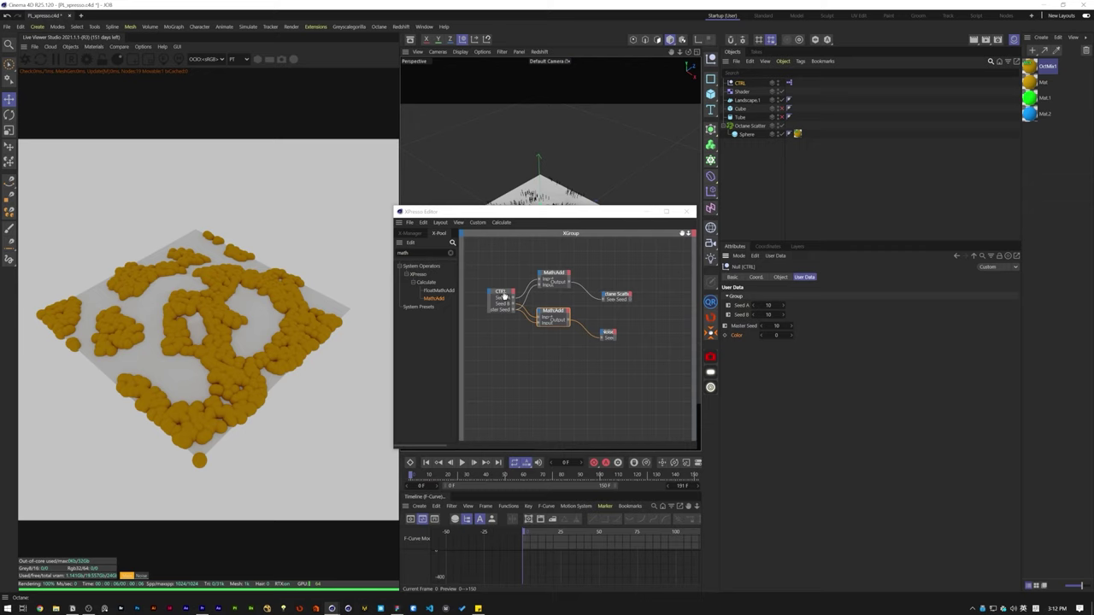
Step: Add a second CTRL node with a Color output port beneath the existing nodes in the XPresso graph
left_click_drag(504, 296, 492, 311)
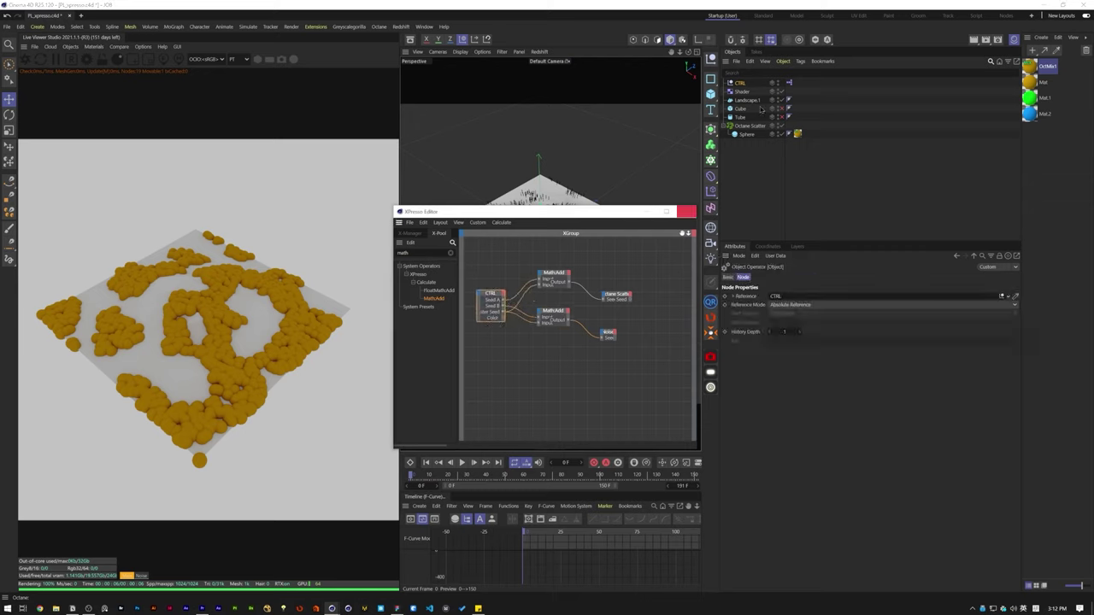
left_click_drag(491, 367, 491, 367)
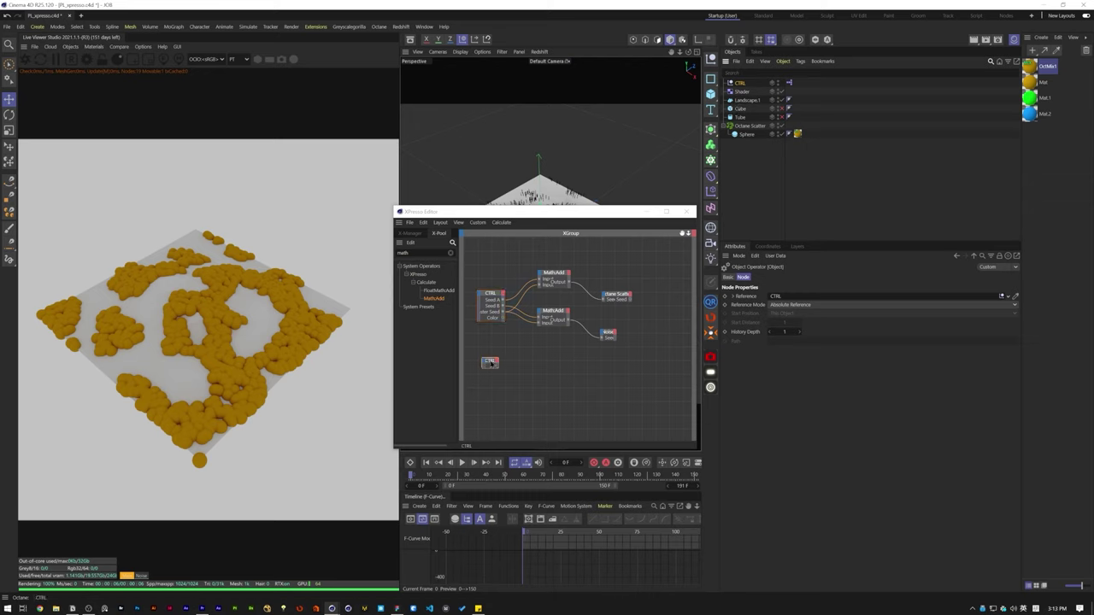
left_click(740, 83)
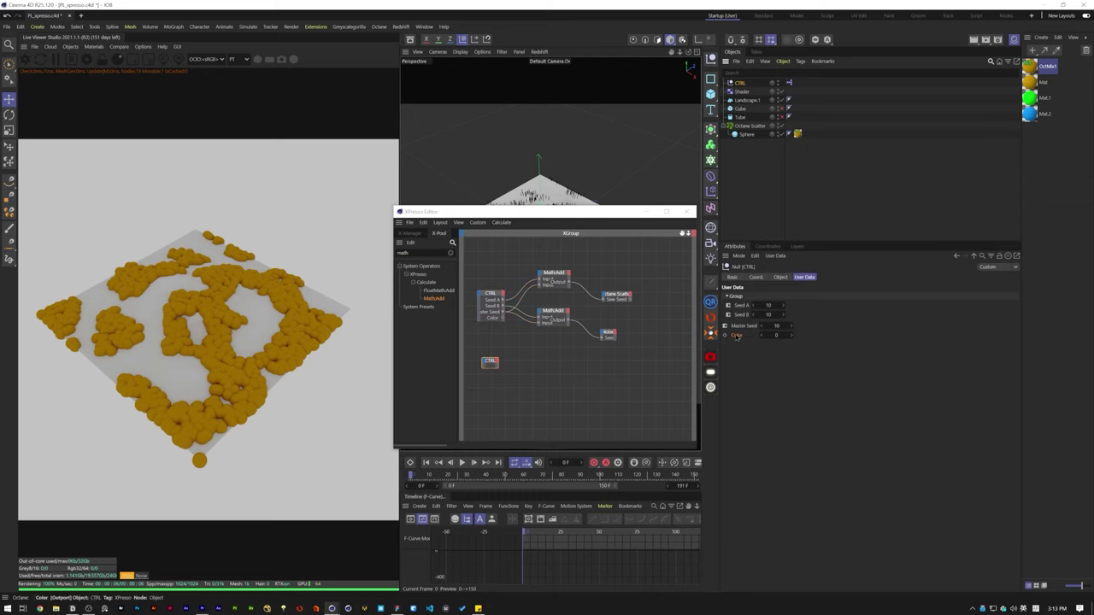
left_click_drag(497, 364, 495, 364)
left_click(488, 376)
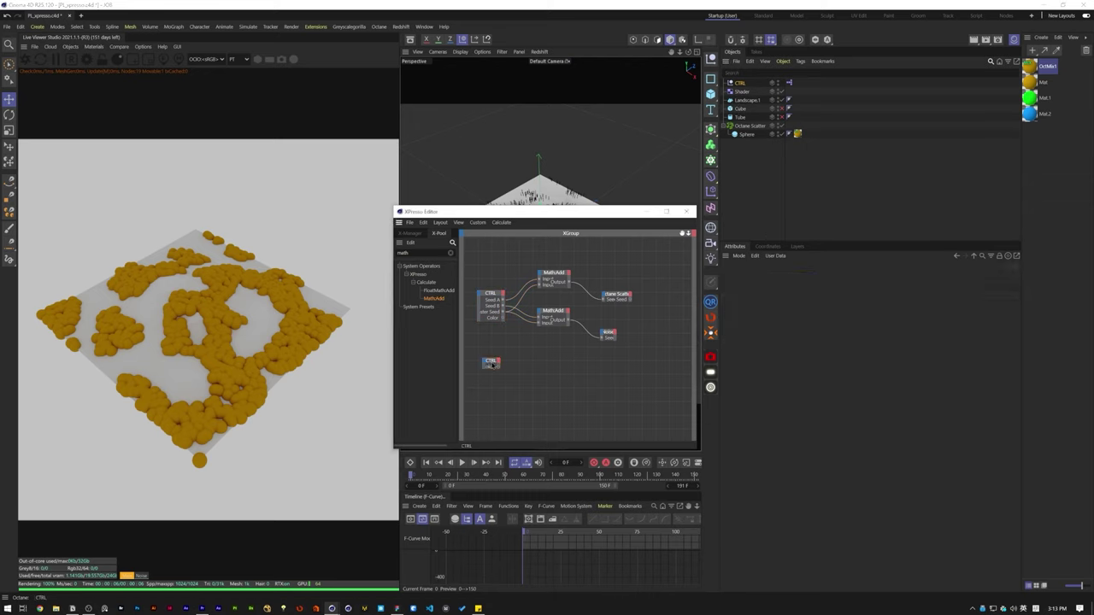
scroll(488, 376, "up", 4)
Step: Add the OctMix1 mix material as an XPresso node and give it a Material1 input port
left_click_drag(1029, 67, 781, 321)
left_click_drag(639, 364, 629, 359)
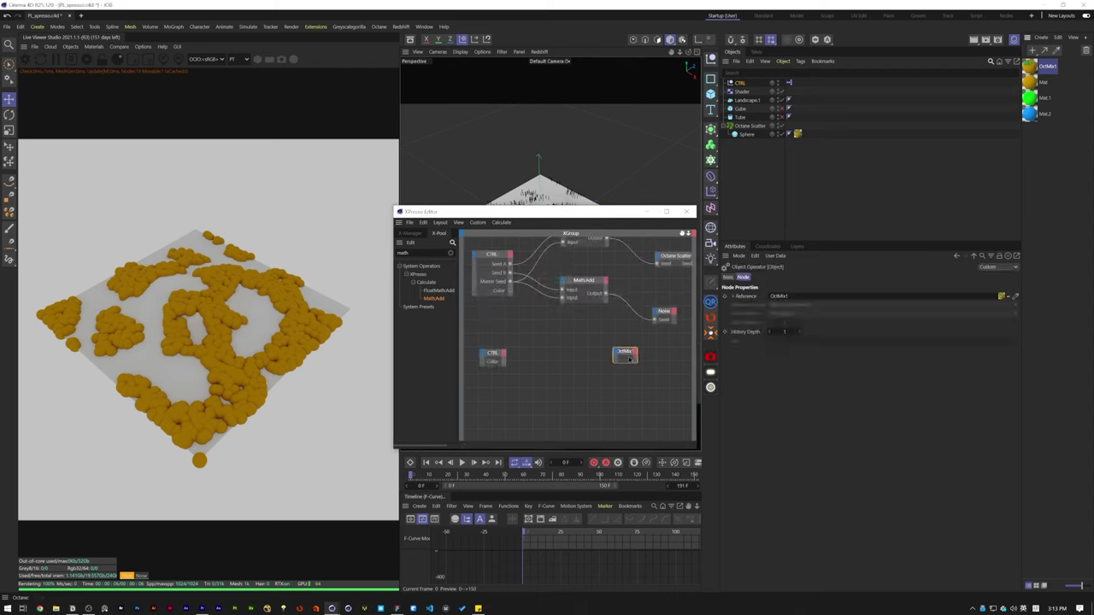
left_click(1030, 68)
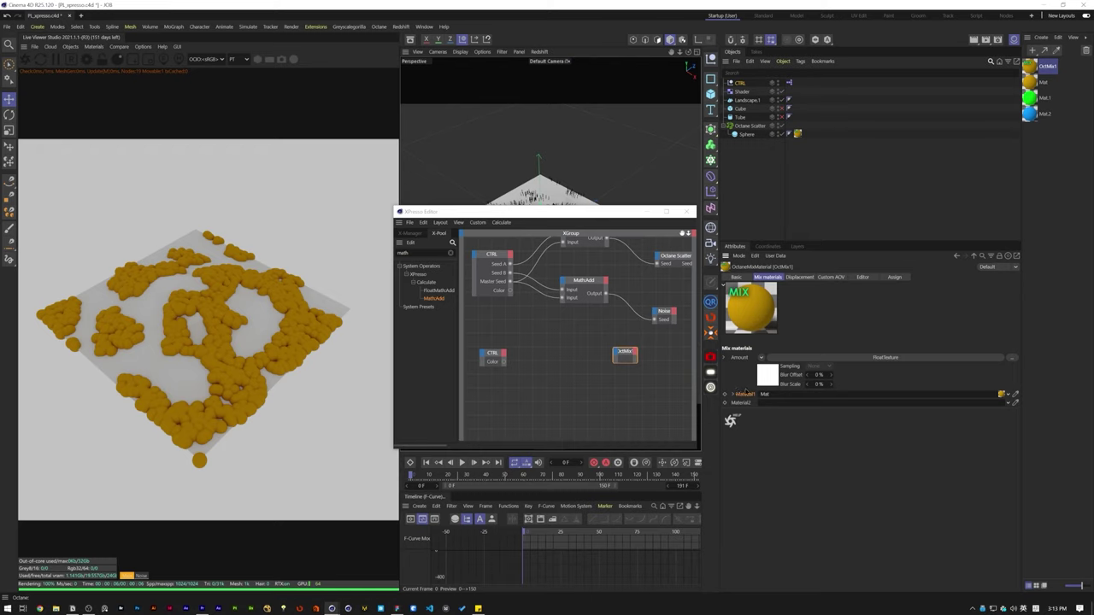
left_click_drag(618, 357, 618, 357)
double_click(626, 353)
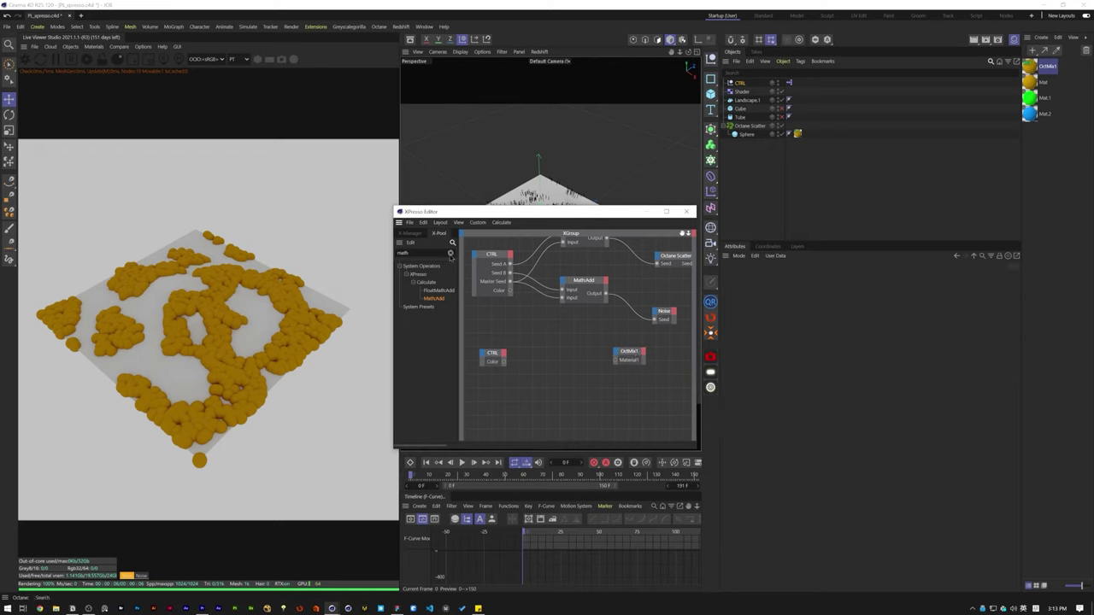
Step: Find the Link List operator in the node pool and place it between the new CTRL node and OctMix1
left_click(451, 253)
left_click(428, 254)
type("Seed")
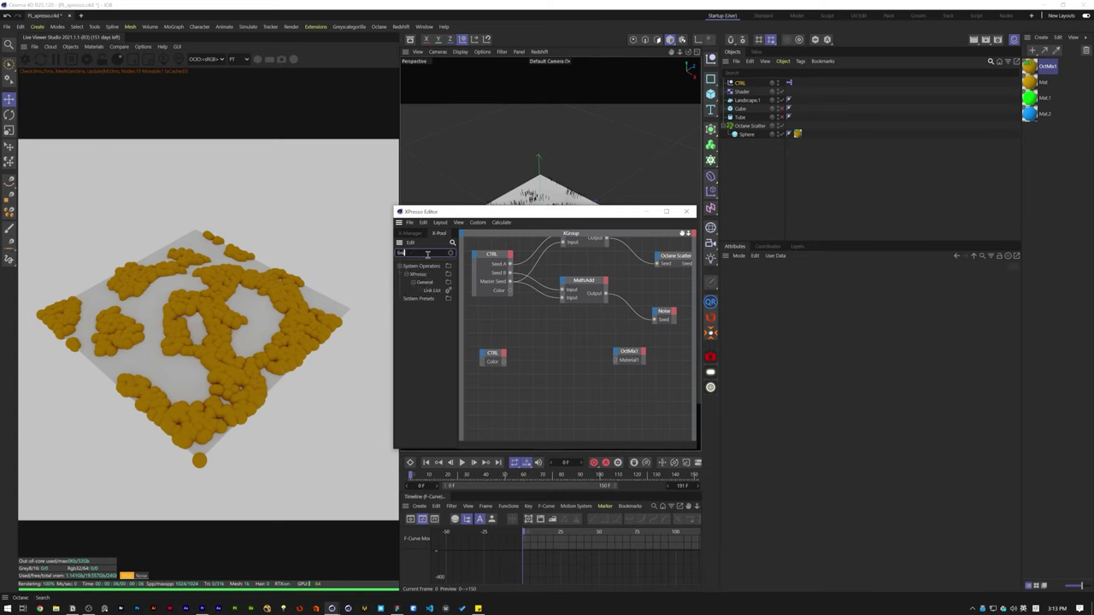
key("BackSpace")
key("BackSpace")
key("BackSpace")
left_click_drag(550, 359, 560, 357)
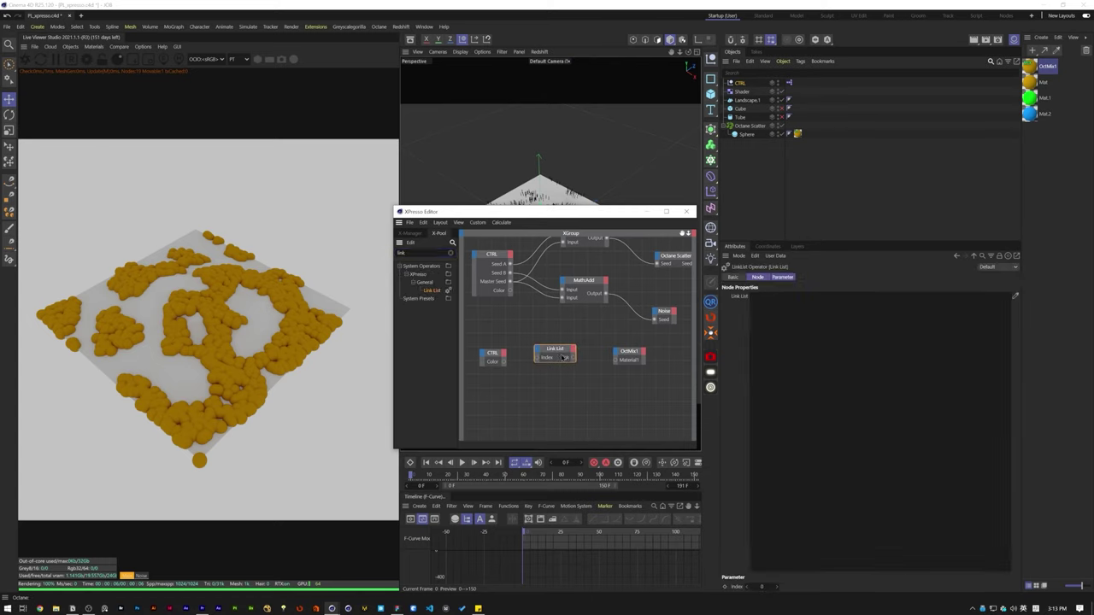
Step: Connect CTRL's Color to the Link List's Index, and its Link output to OctMix1's Material1
left_click(634, 357)
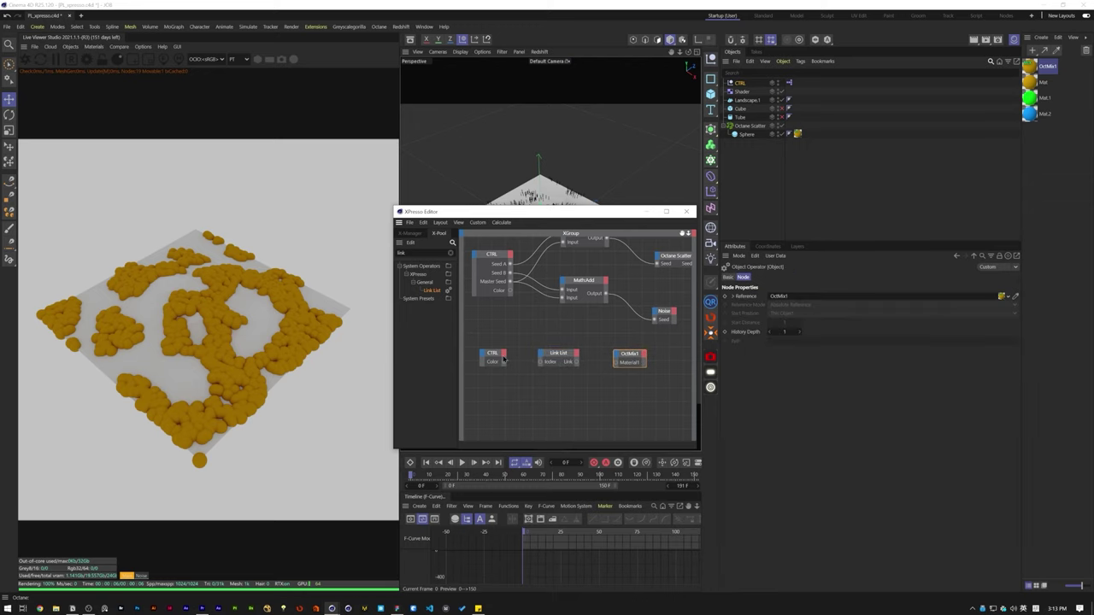
left_click_drag(503, 363, 540, 362)
left_click_drag(612, 364, 617, 366)
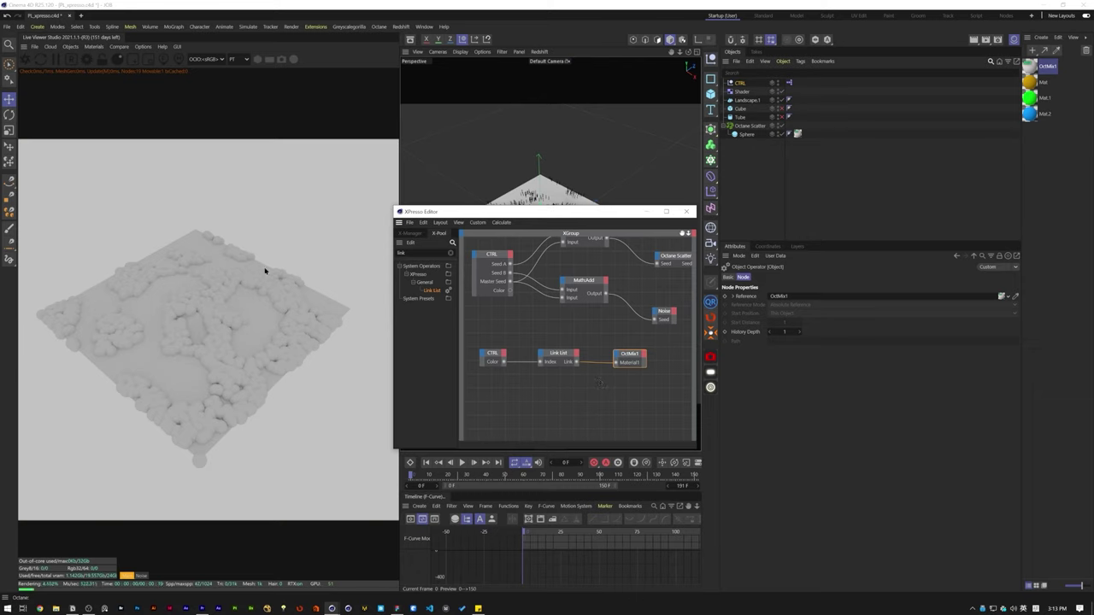
Step: Fill the Link List node with the materials Mat, Mat.1 and Mat.2, locking its attributes while selecting them
left_click_drag(588, 390, 561, 342)
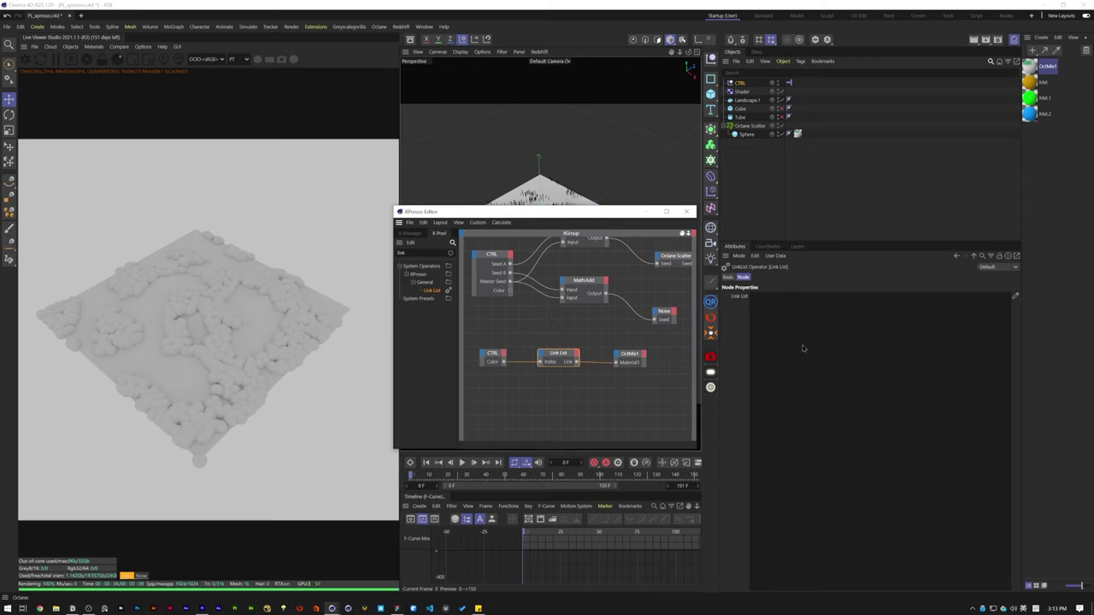
left_click(1000, 256)
left_click(1035, 85)
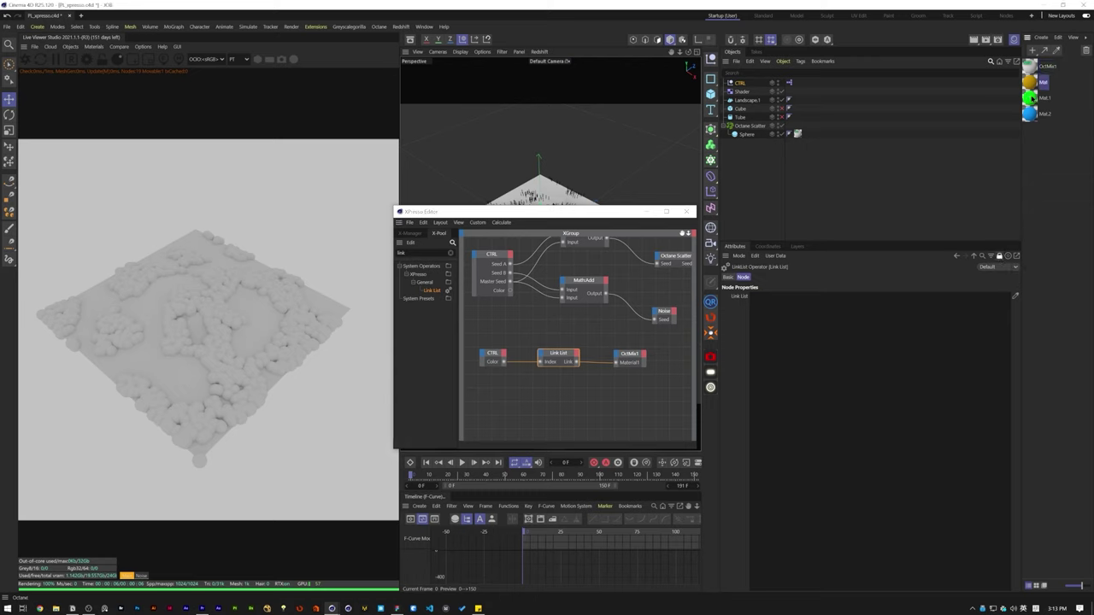
left_click(1036, 99, "ctrl")
left_click(1037, 114, "ctrl")
left_click_drag(986, 161, 818, 300)
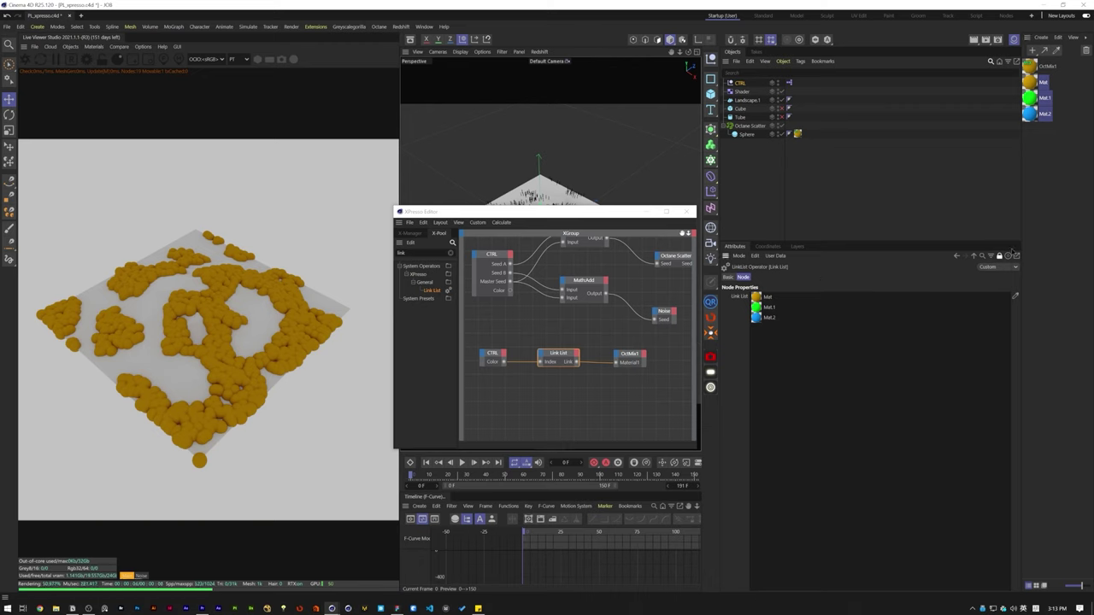
Step: Open the Link List attributes in a separate locked window and unlock the main attributes view
left_click(1016, 255)
left_click_drag(991, 245, 975, 290)
left_click(999, 257)
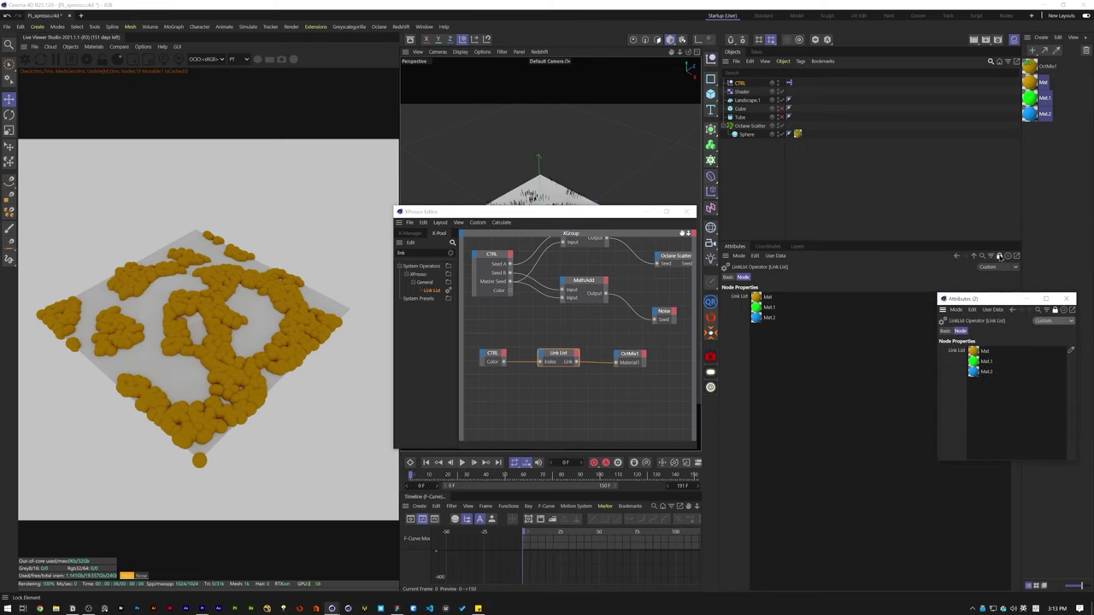
Step: Test the material switching by cycling CTRL's Color through 1, 2, 0, 2, 1 and 0
left_click(742, 83)
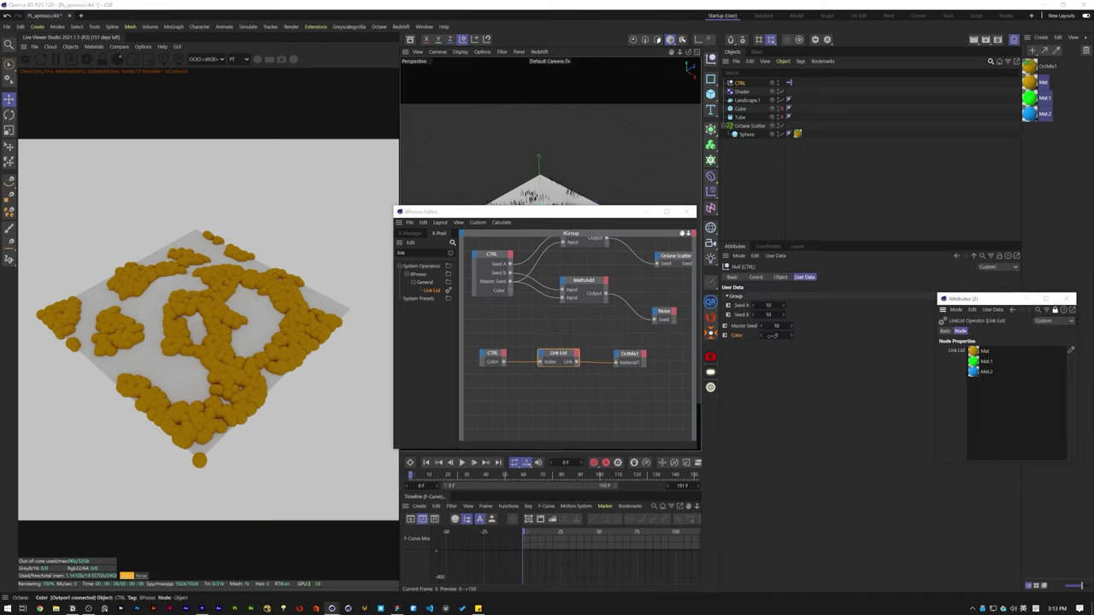
left_click(780, 335)
type("1")
key("Return")
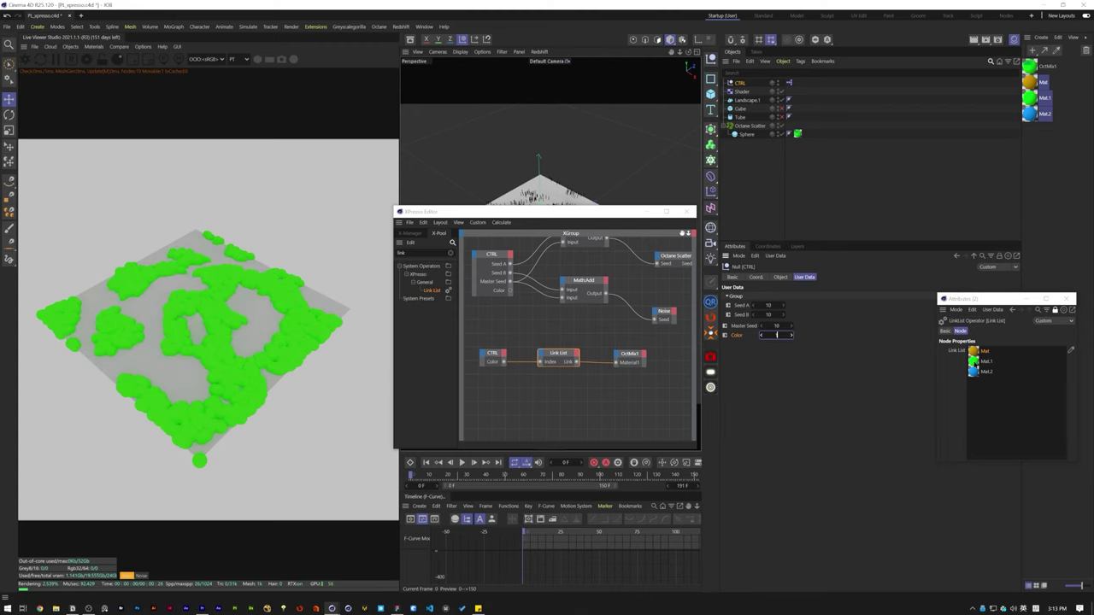
type("2")
key("Return")
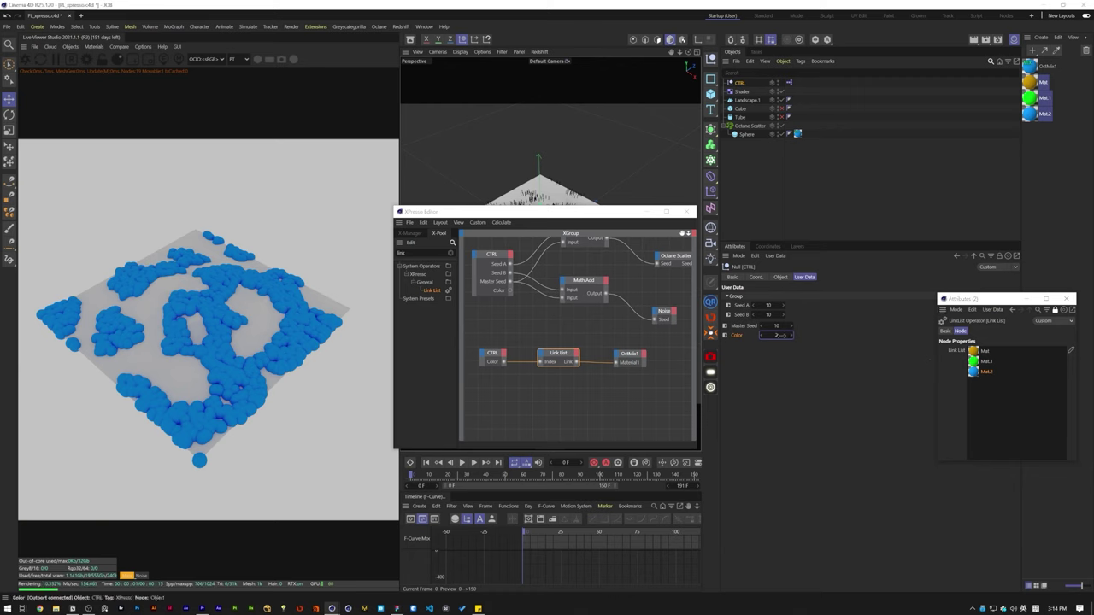
type("0")
key("Return")
type("2")
key("Return")
type("1")
key("Return")
type("0")
key("Return")
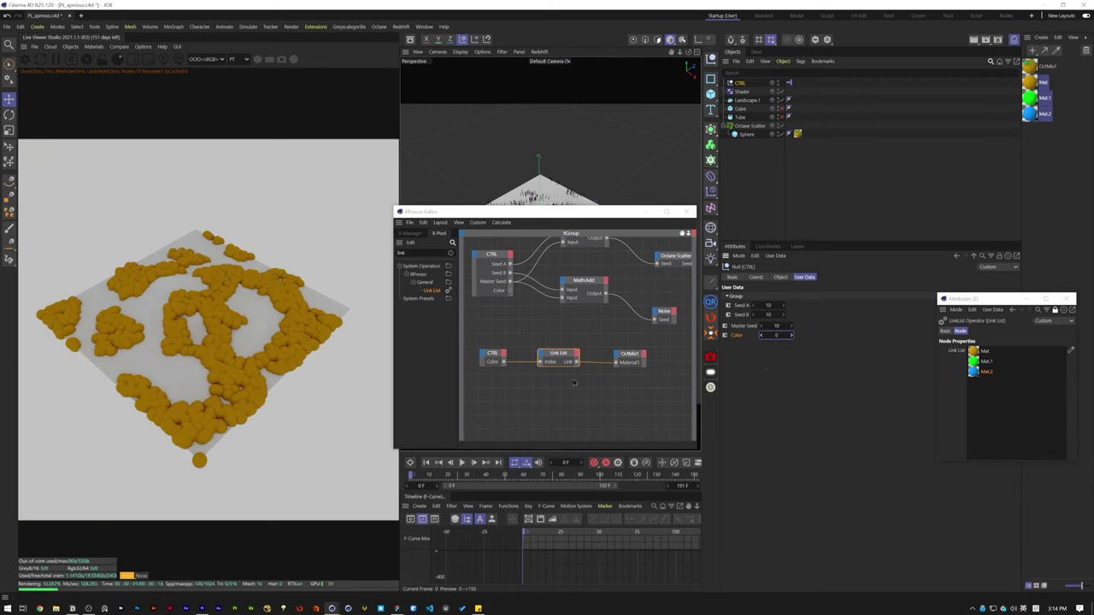
Step: Insert a copied MathAdd node before the Link List, adding CTRL's Color and a new Master Seed output as its inputs
left_click(562, 394)
left_click(493, 356)
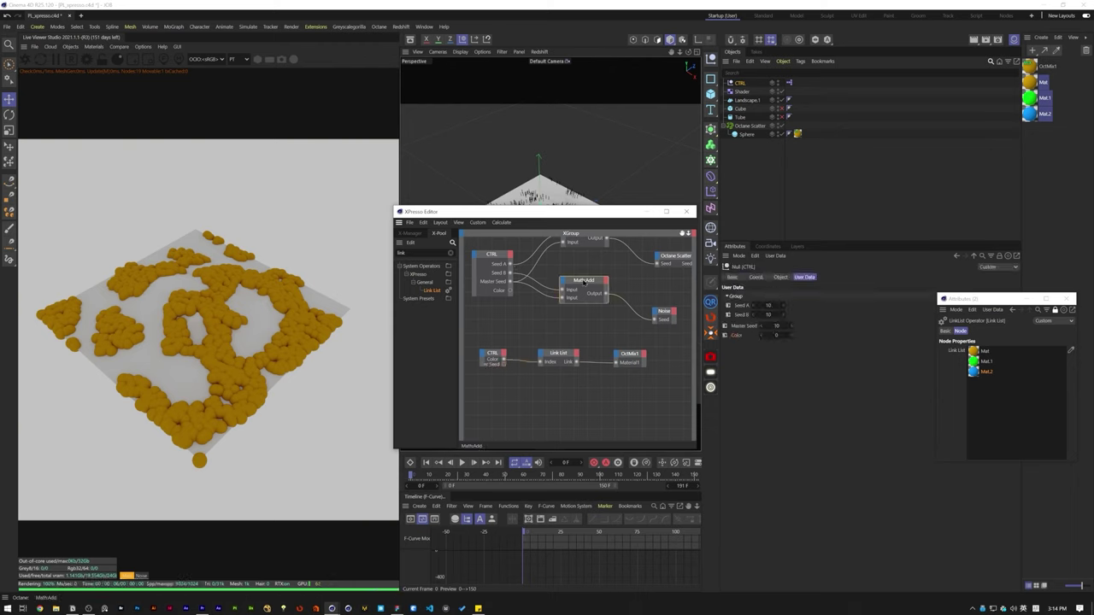
left_click_drag(584, 282, 547, 391, "ctrl")
left_click_drag(560, 354, 577, 352)
left_click_drag(638, 359, 663, 360)
left_click_drag(581, 352, 568, 403)
left_click_drag(525, 399, 545, 348)
Step: Raise CTRL's Color to 4 and its Master Seed to 19
left_click(744, 84)
left_click(781, 335)
scroll(782, 335, "up", 4)
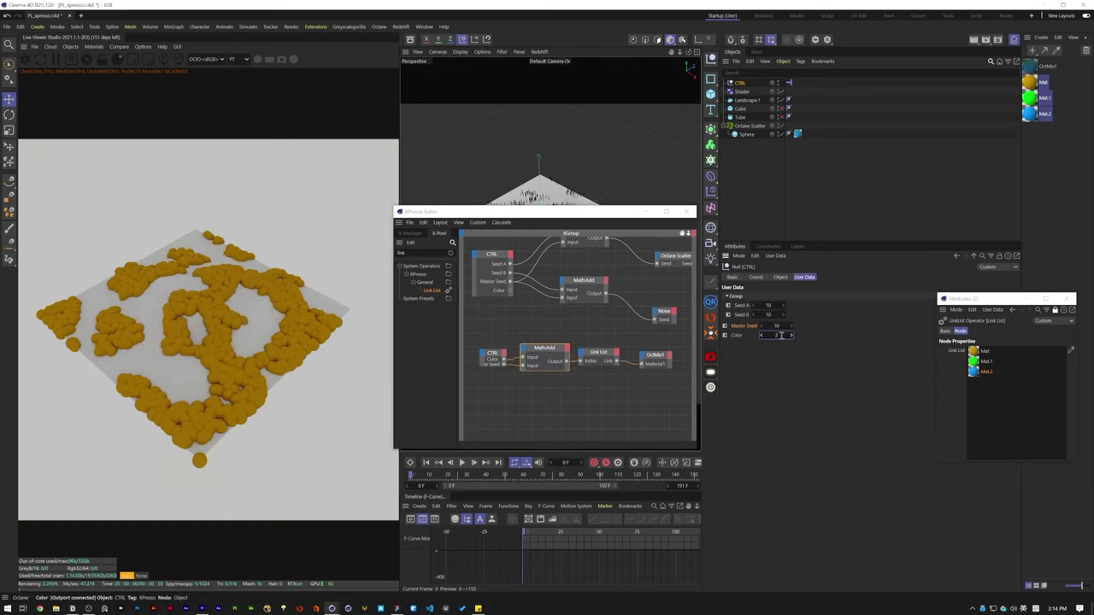
left_click(786, 325)
key("Up")
key("Up")
key("Up")
key("Up")
key("Up")
key("Up")
key("Up")
key("Up")
key("Up")
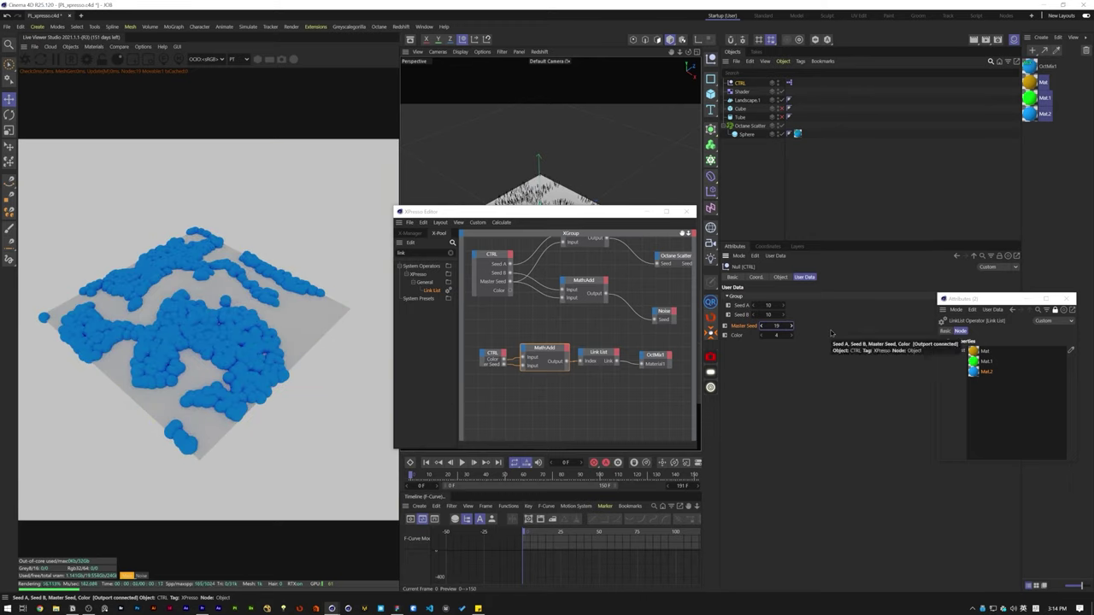
Step: Move the Sphere out of the Octane Scatter in the object hierarchy
left_click(539, 382)
scroll(538, 382, "down", 4)
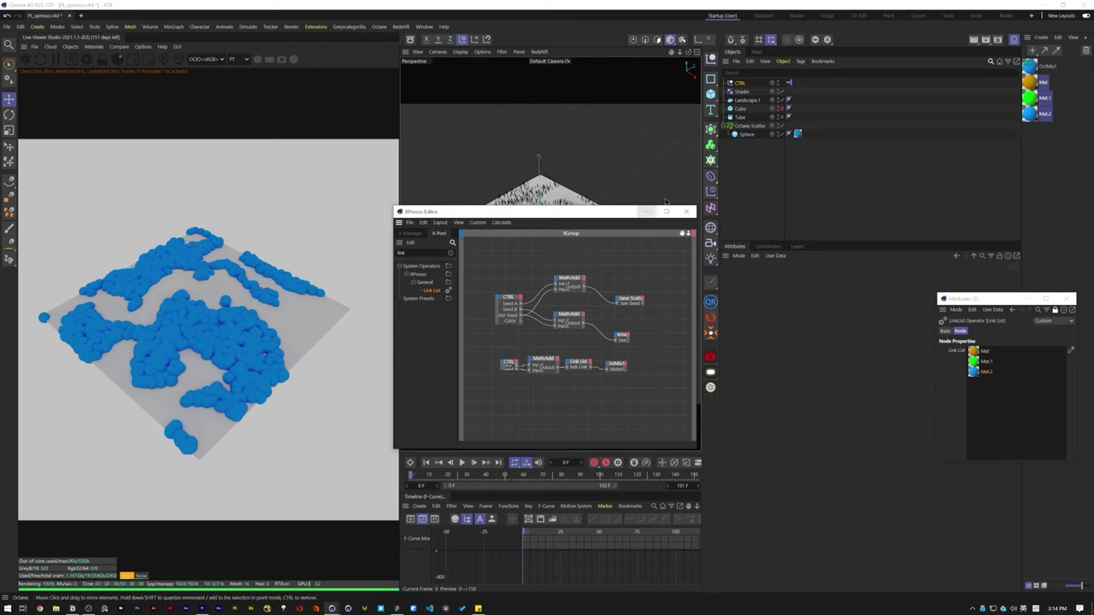
left_click(746, 137)
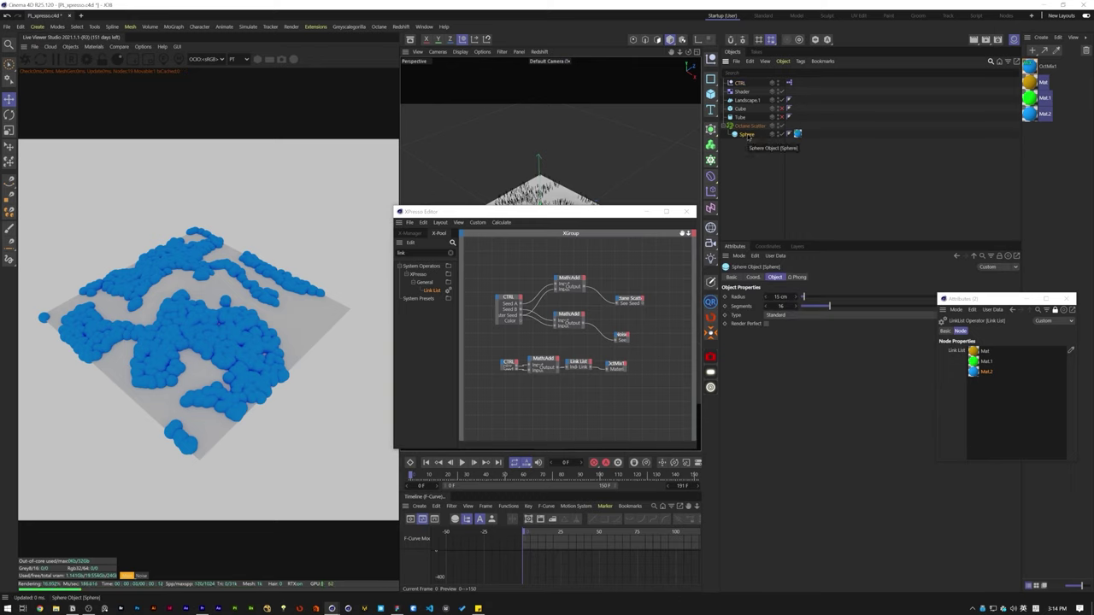
left_click_drag(747, 136, 748, 128)
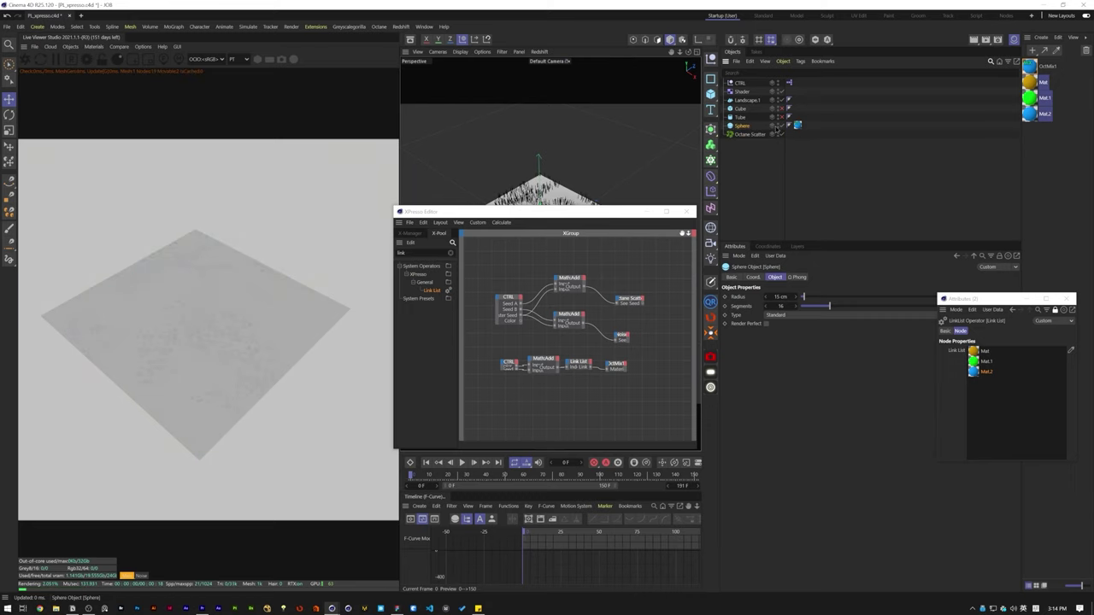
Step: Create an instance of the Sphere inside the Octane Scatter, and re-enable the Cube and Tube
key("shift+c")
type("shade")
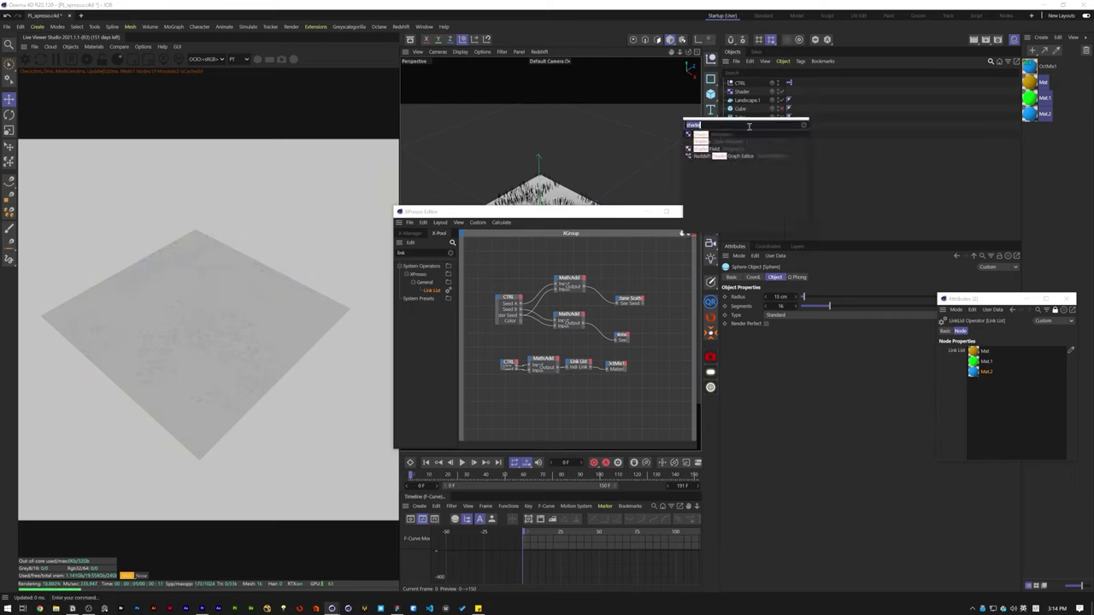
type("Instance")
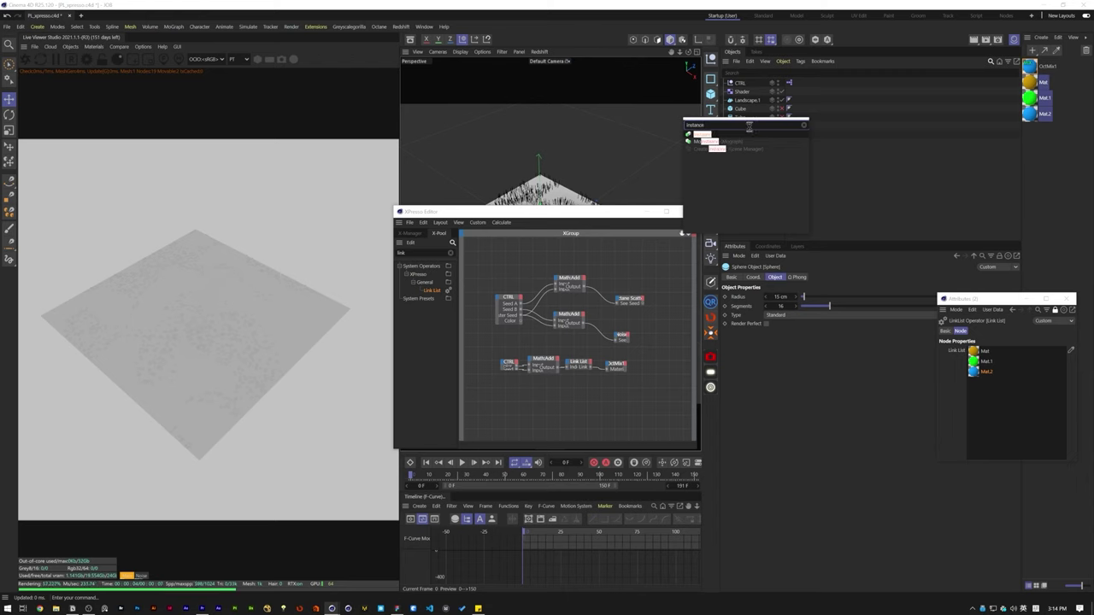
key("Return")
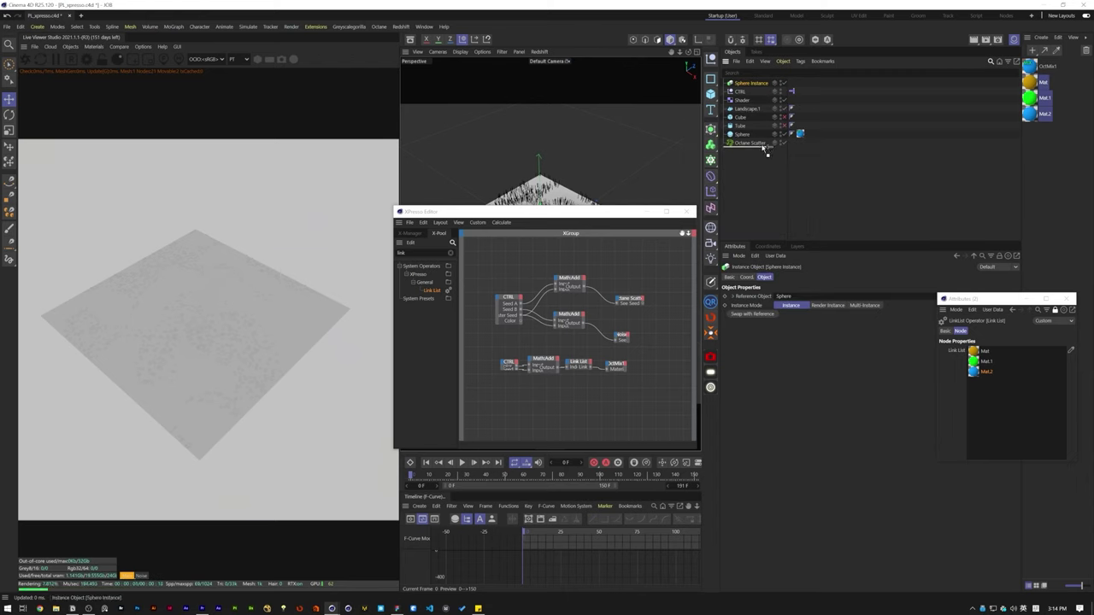
left_click_drag(764, 149, 764, 145)
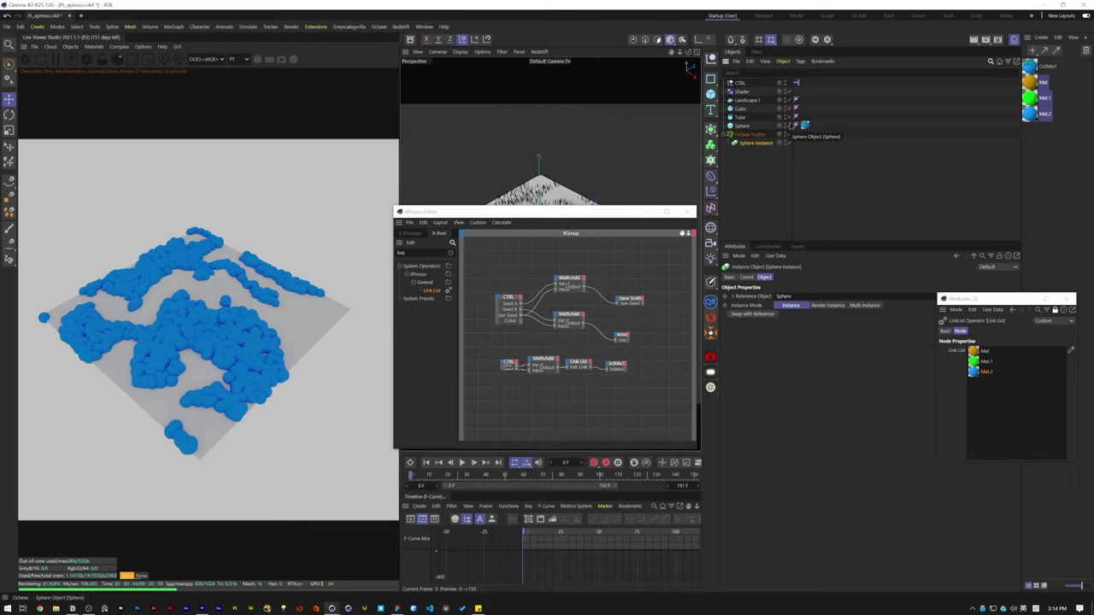
left_click_drag(788, 118, 789, 110)
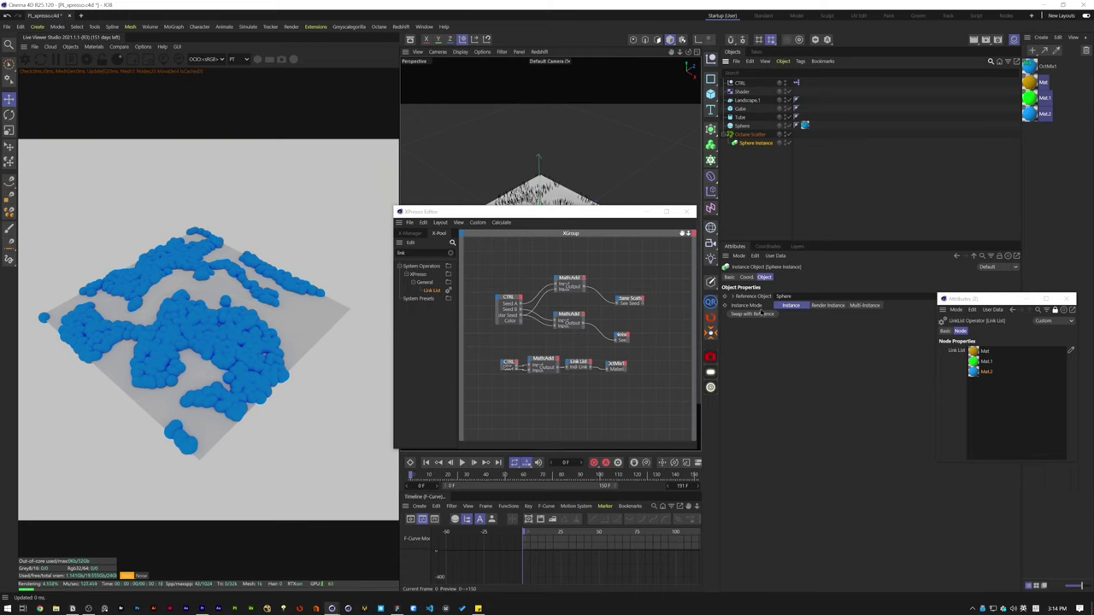
Step: Add a Sphere Instance node with a Reference Object input port and another CTRL node to the XPresso graph
left_click_drag(755, 143, 609, 400)
left_click(745, 143)
double_click(624, 396)
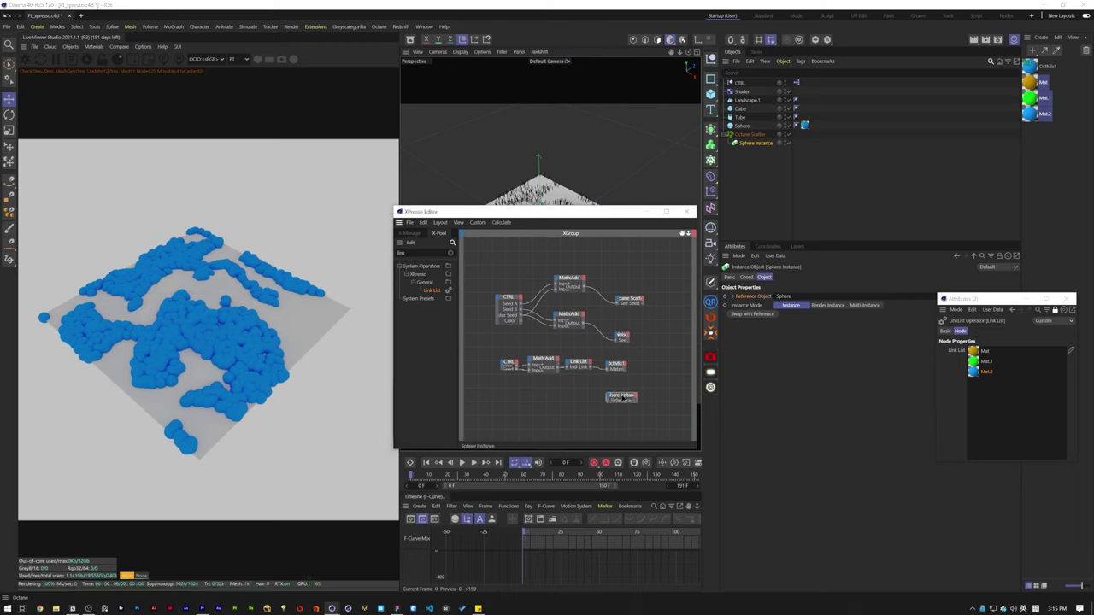
left_click(589, 403)
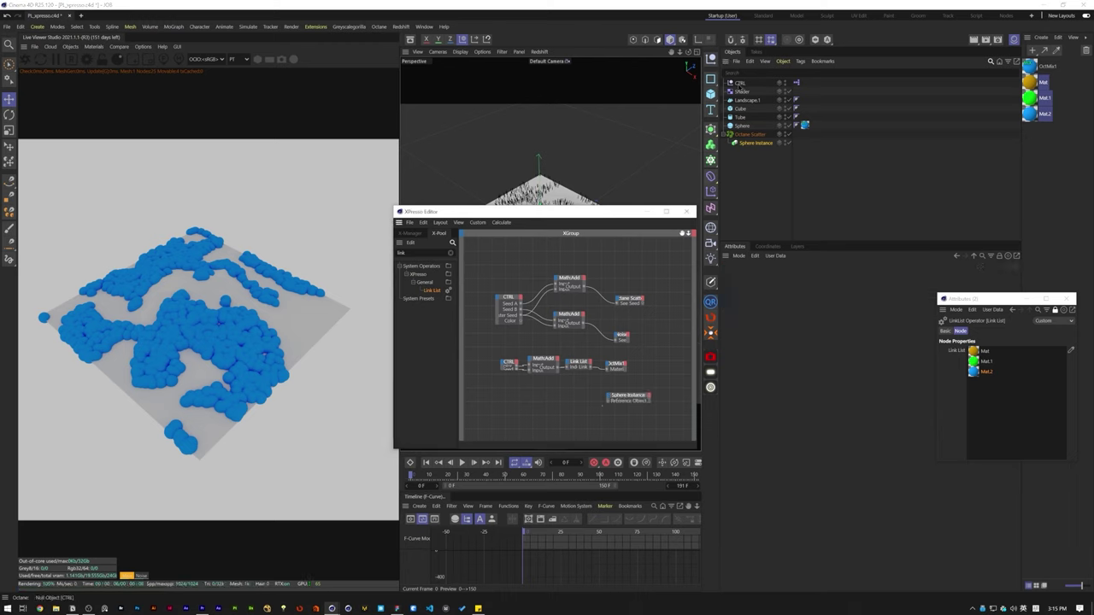
left_click_drag(740, 84, 505, 396)
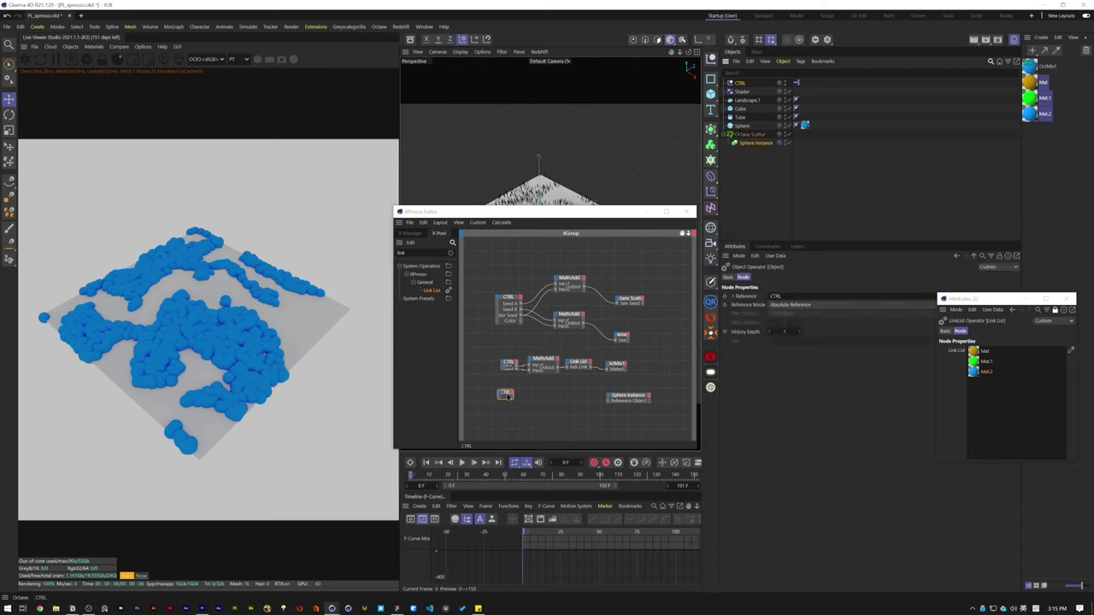
left_click(531, 411)
Step: Add a float user data field named Object Type with unit Real to the CTRL null
left_click(741, 83)
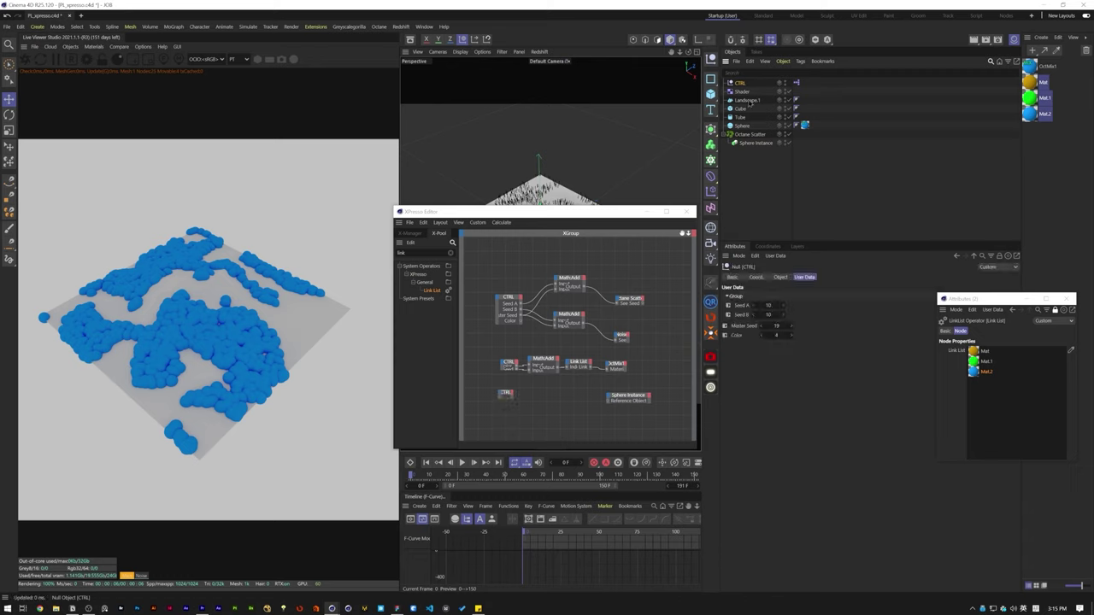
left_click(775, 256)
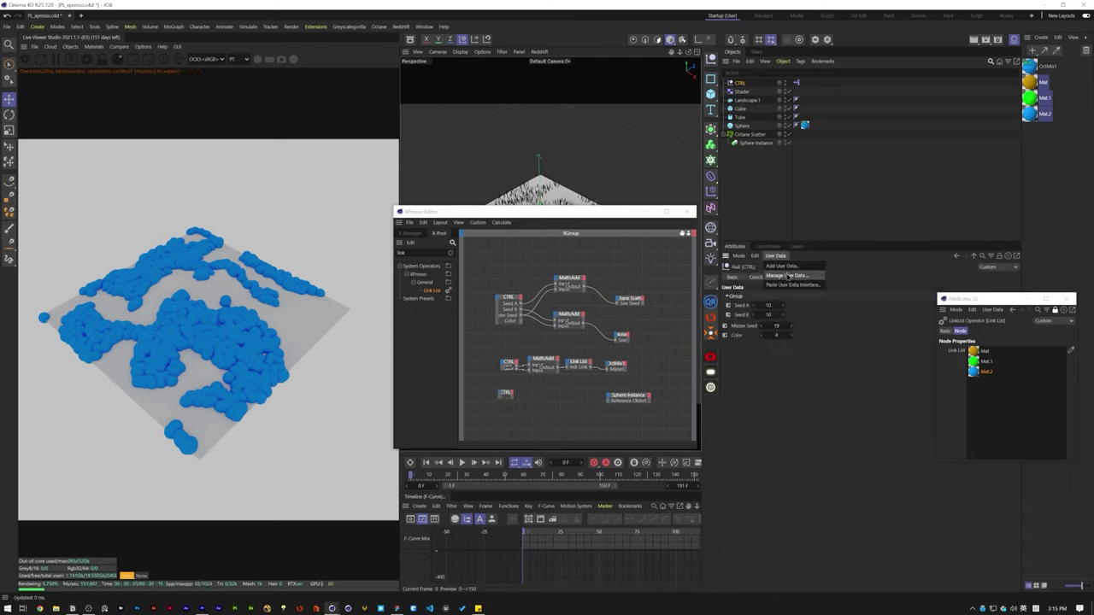
left_click(787, 275)
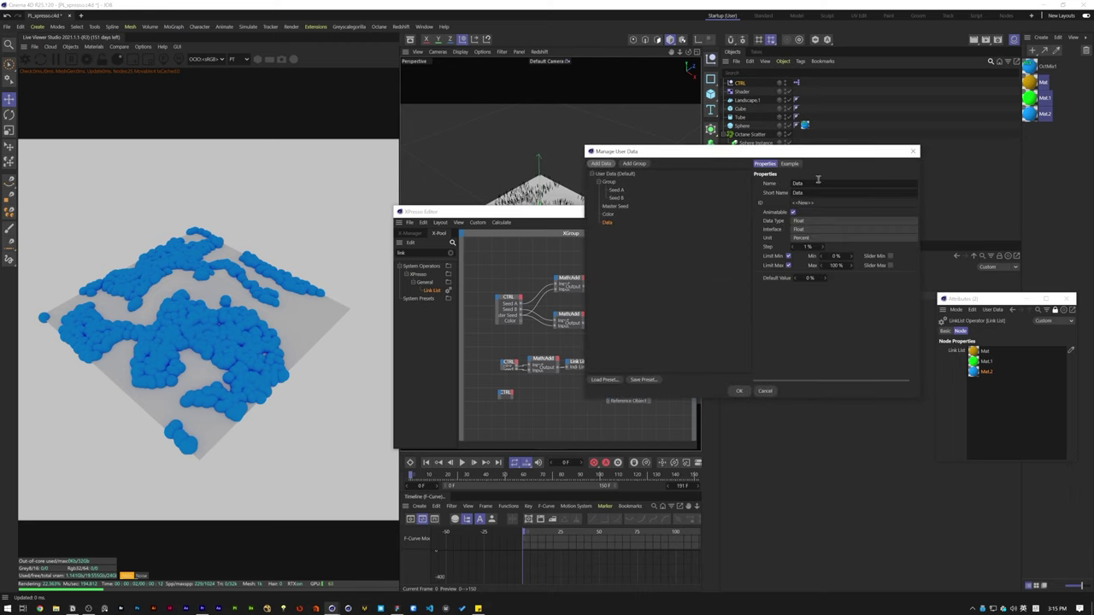
left_click(818, 181)
type("Obj")
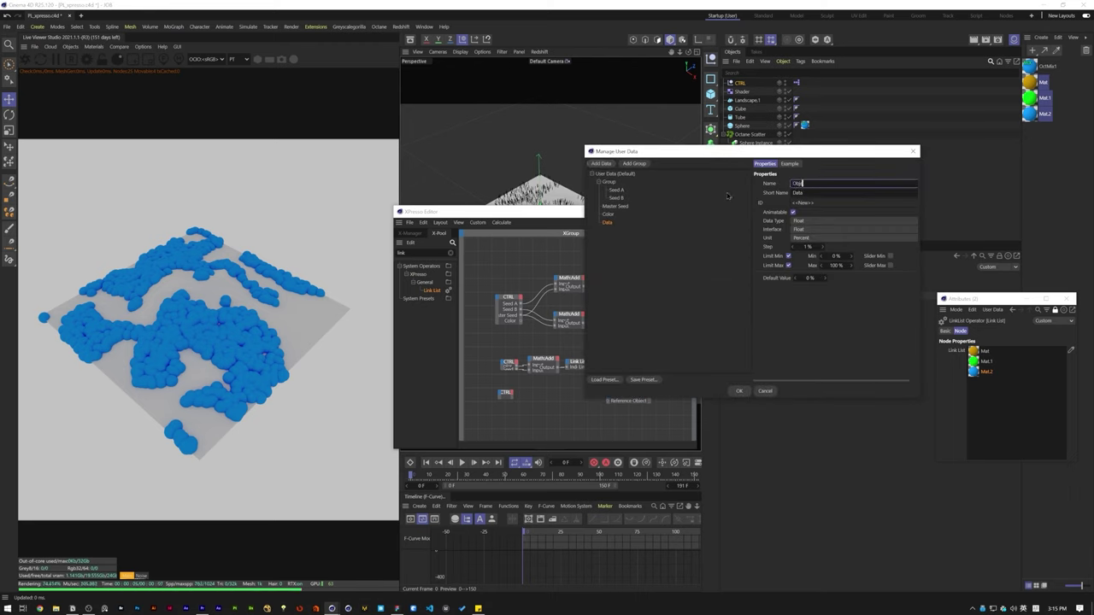
type("ect Type")
key("Return")
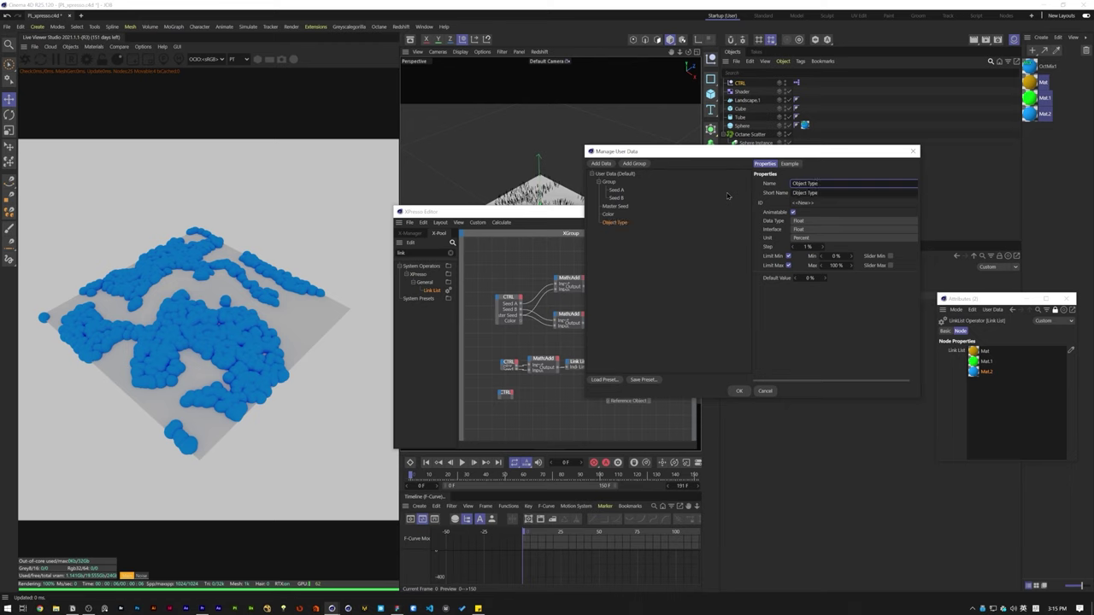
left_click(827, 238)
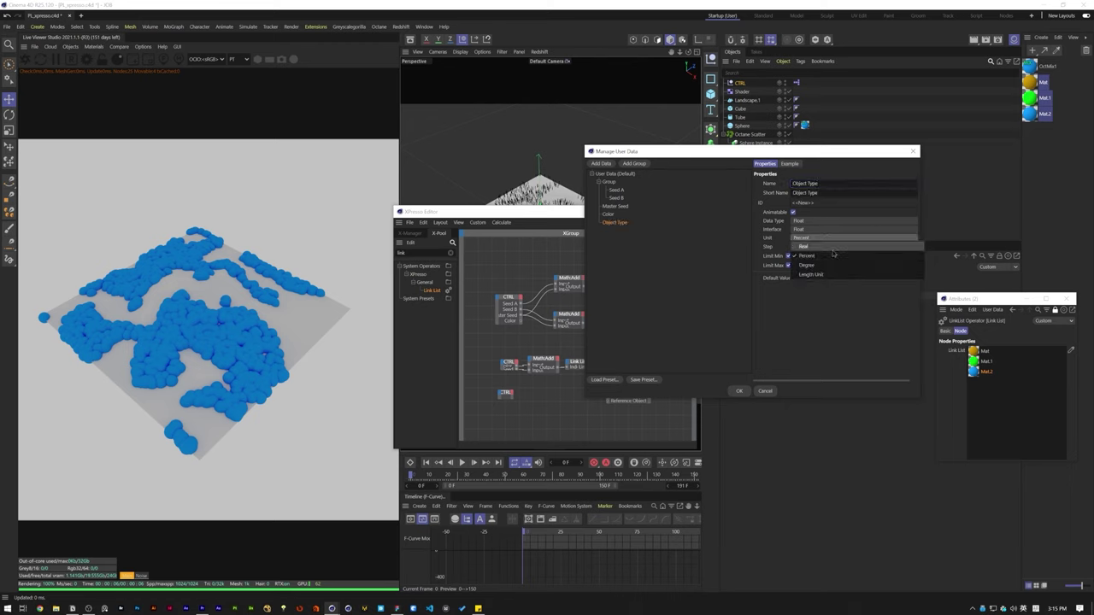
left_click(832, 247)
left_click(741, 391)
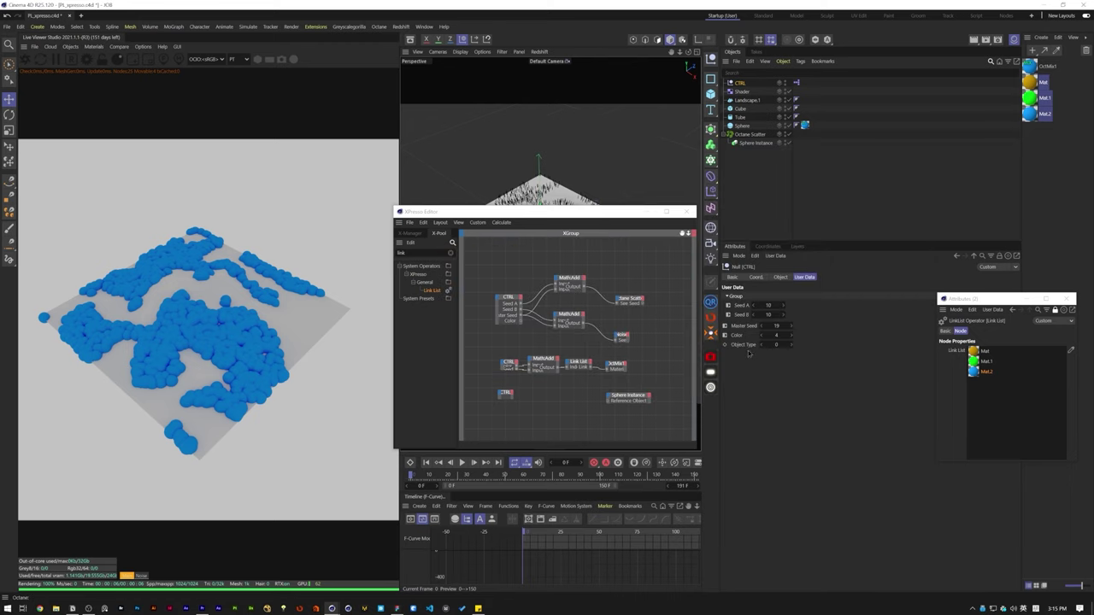
Step: Expose Object Type as an output on the unconnected CTRL node and wire it through a new Link List to Sphere Instance's Reference Object
left_click(505, 395)
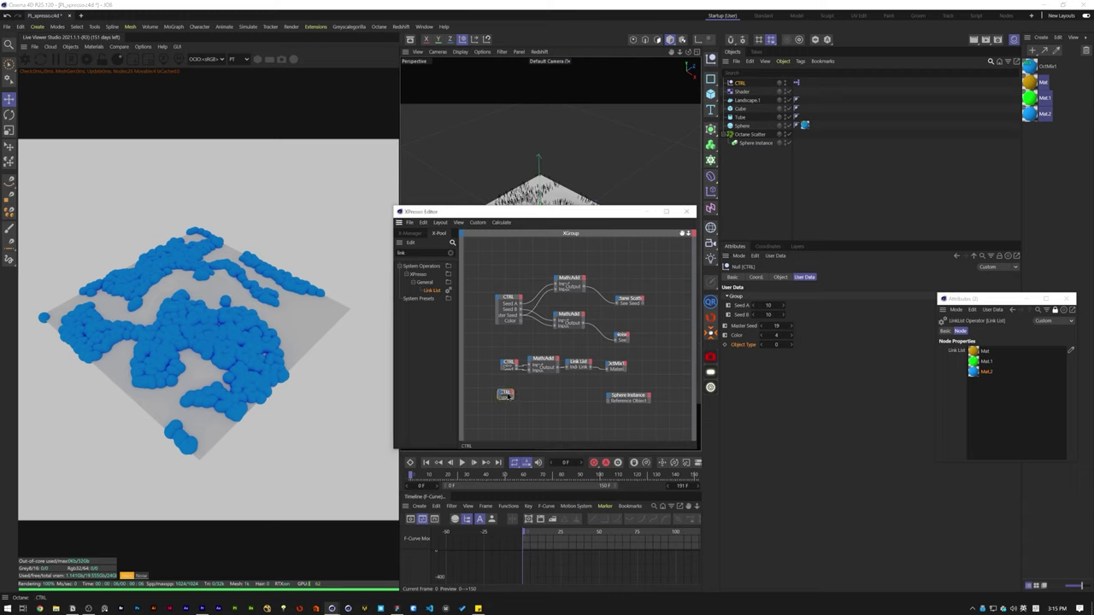
left_click(507, 395)
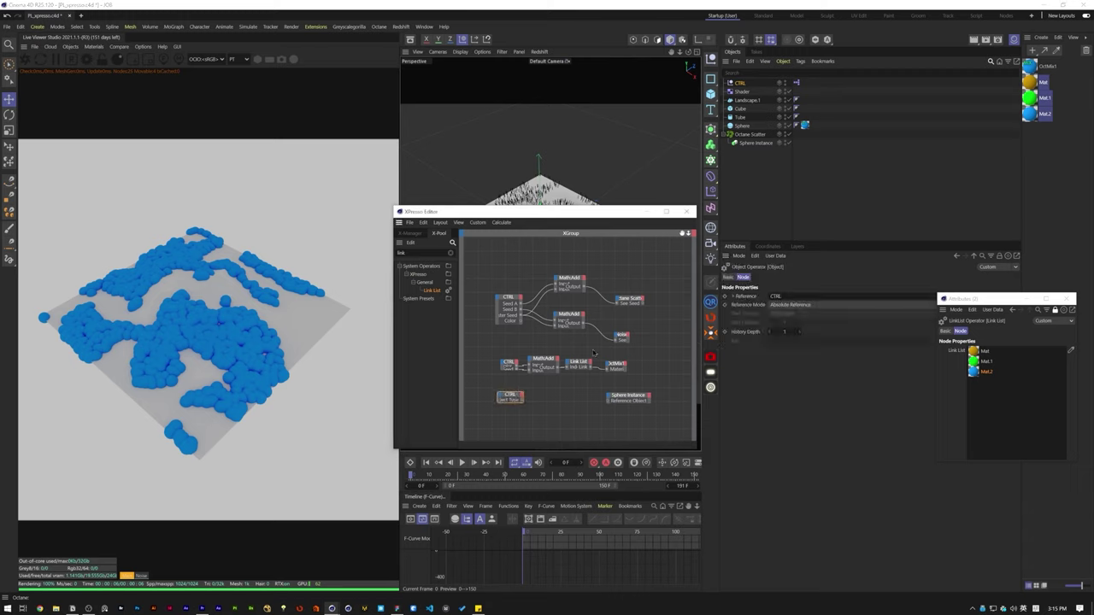
left_click_drag(436, 291, 524, 406)
left_click(521, 401)
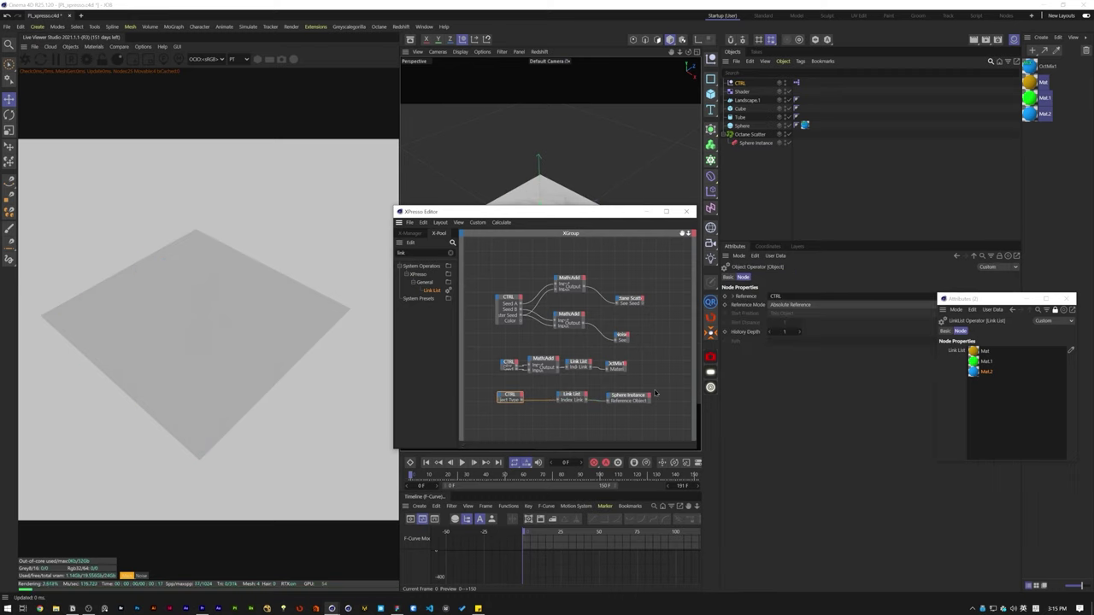
Step: Fill the Link List node feeding Sphere Instance with the Cube, Tube and Sphere objects
left_click(569, 395)
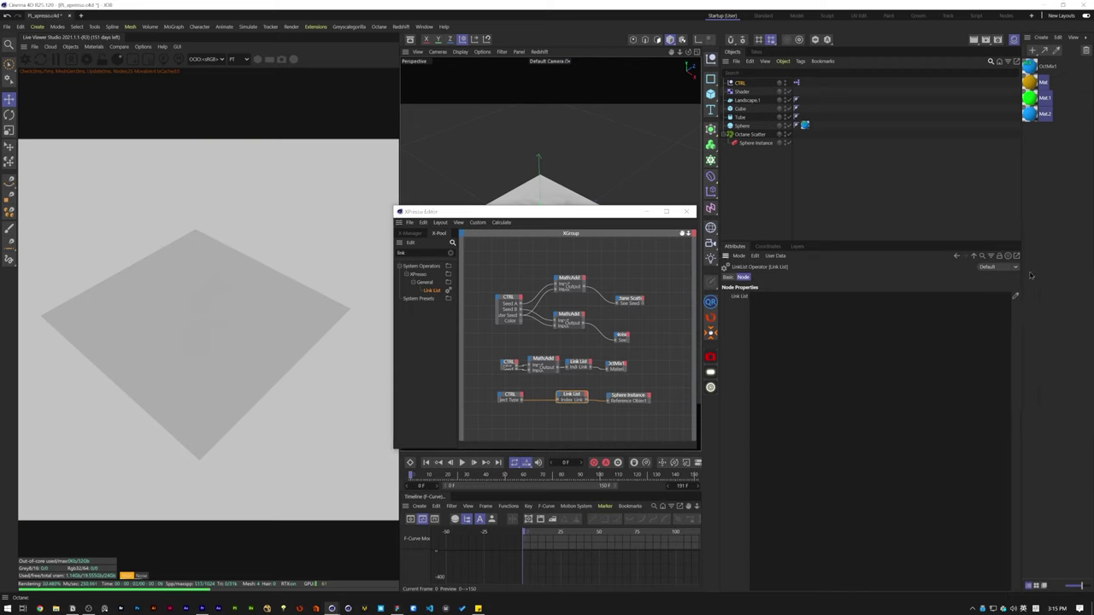
left_click(1049, 300)
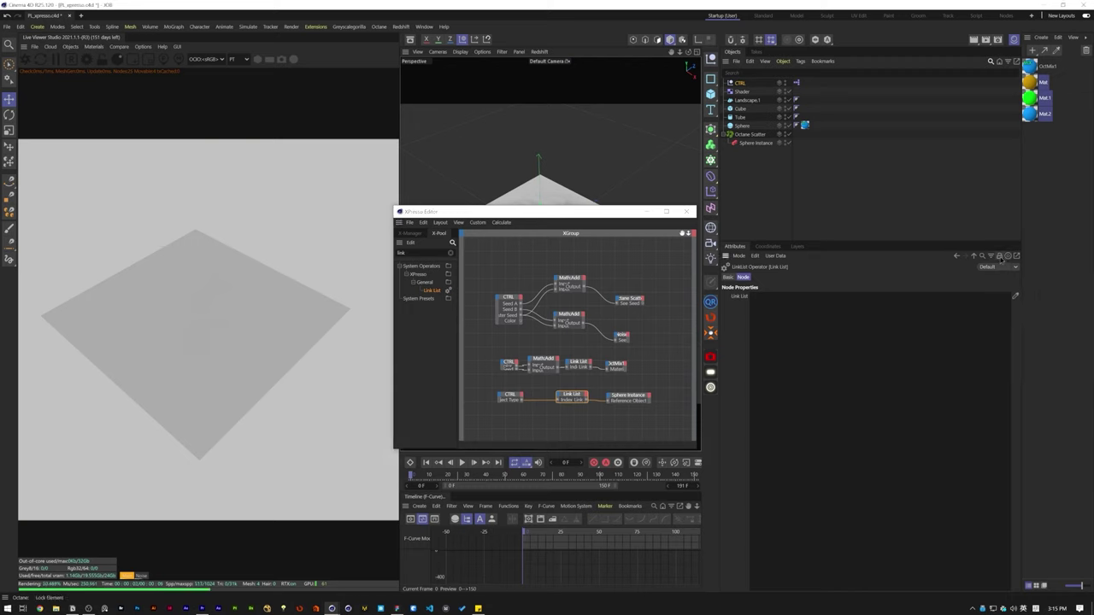
left_click(741, 109)
left_click(742, 125, "shift")
left_click_drag(741, 124, 811, 368)
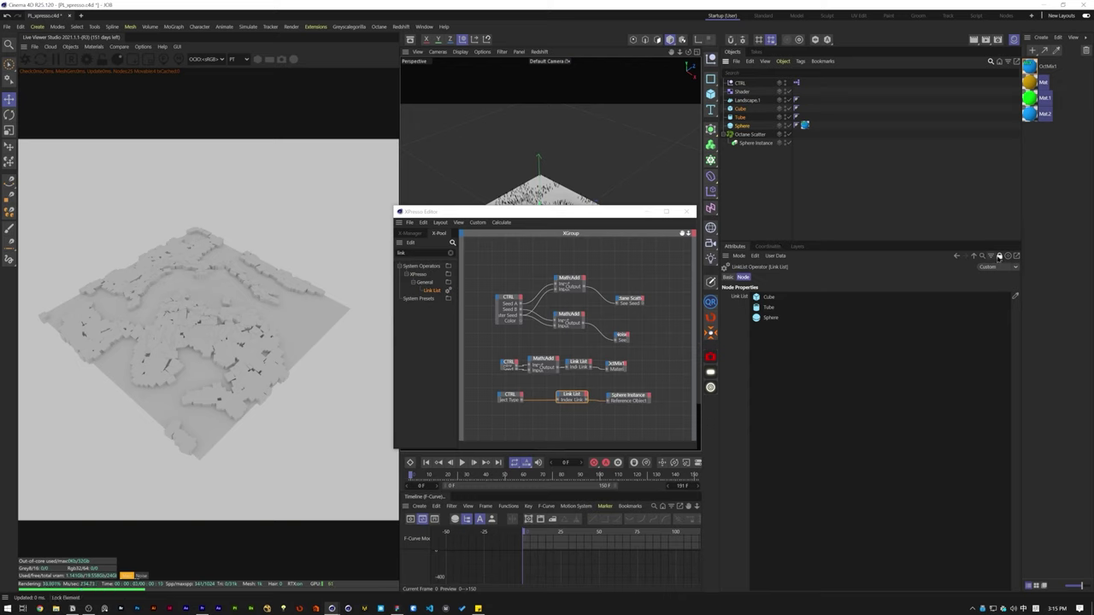
left_click(998, 256)
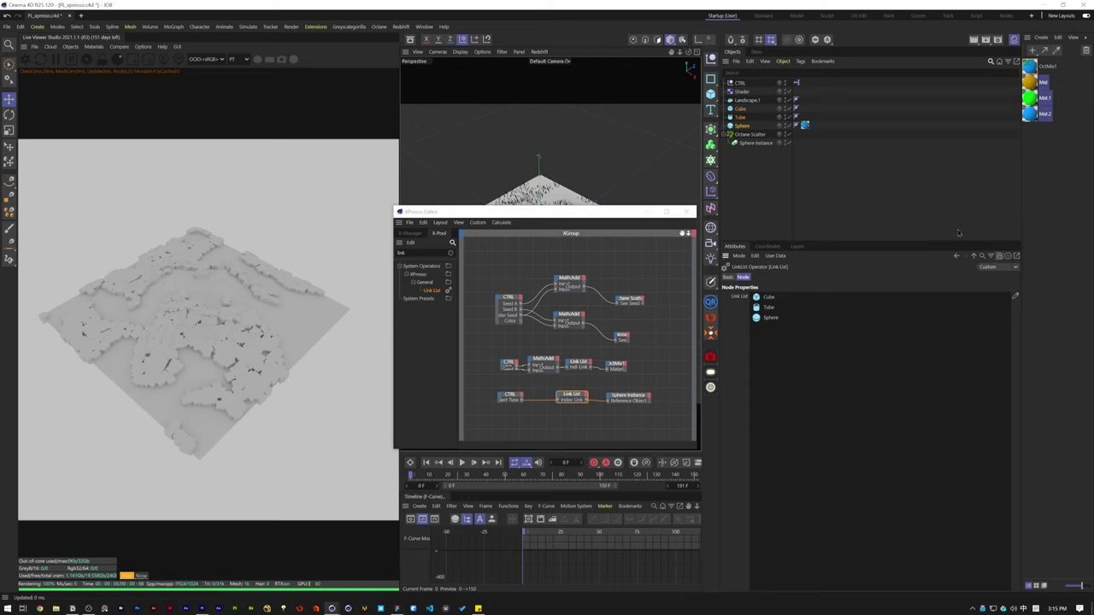
Step: Set the CTRL object's Object Type to 2 and move the OctMix1 material tag from Sphere to Sphere Instance
left_click(792, 345)
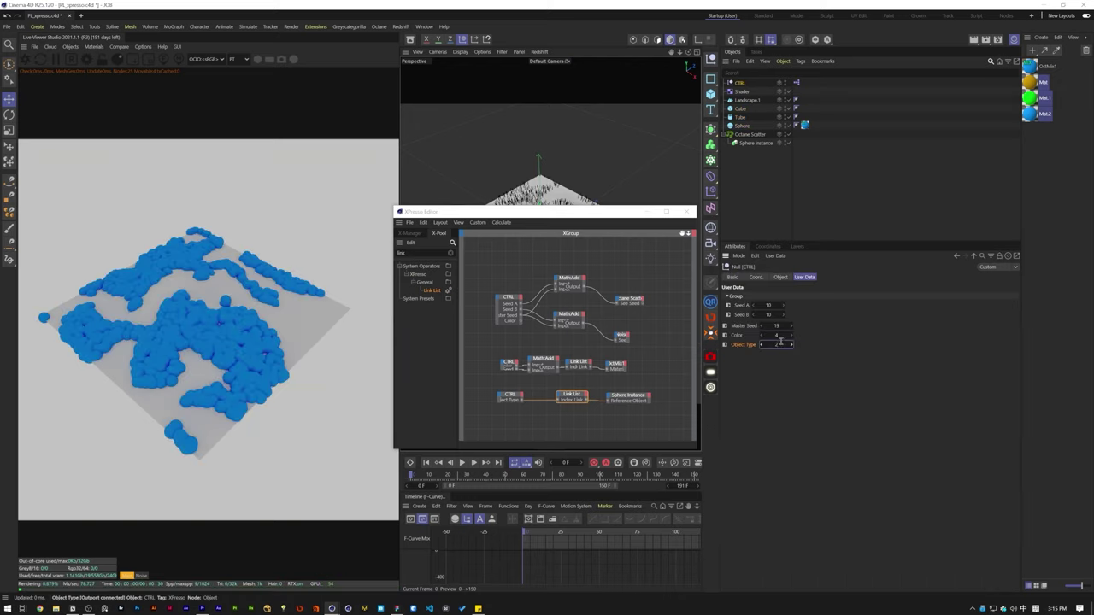
left_click(825, 135)
left_click(804, 125)
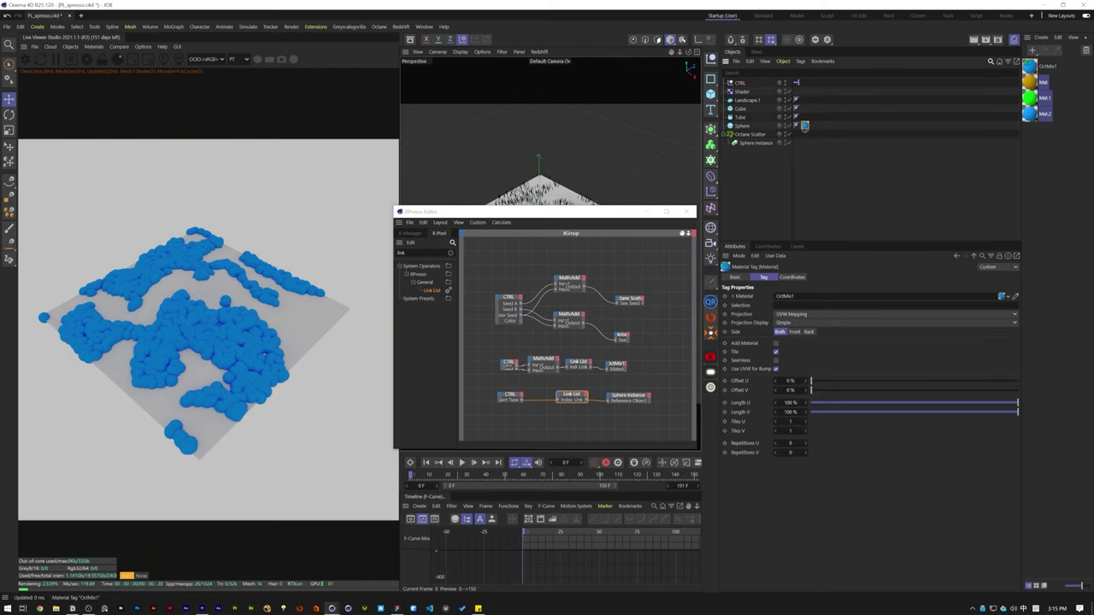
left_click_drag(802, 144, 802, 144)
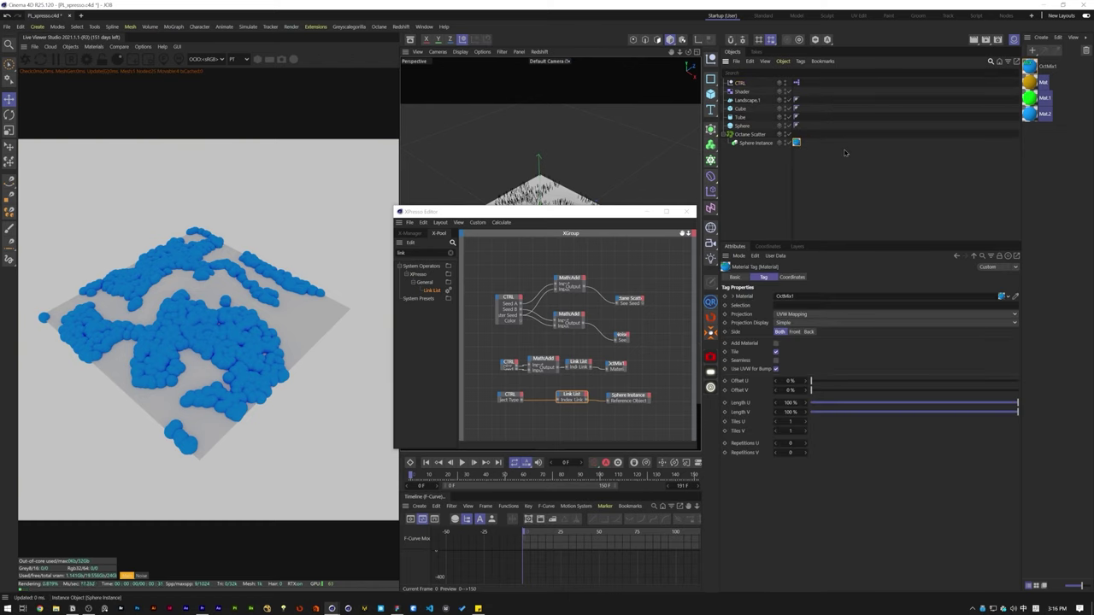
Step: Cycle through CTRL's Object Type values to check the scattered shapes in the live render
left_click(740, 83)
left_click(782, 347)
scroll(782, 347, "down", 2)
scroll(780, 345, "up", 2)
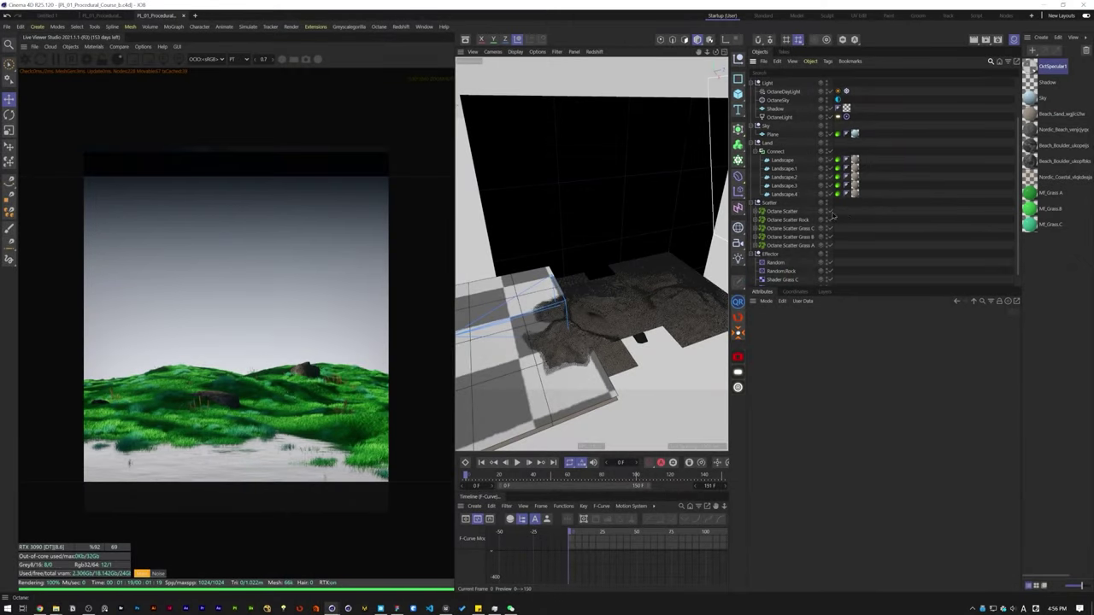
Step: In the procedural landscape scene, disable all five Octane Scatter objects and add a null named CTRL
left_click_drag(830, 211, 830, 245)
scroll(872, 242, "up", 2)
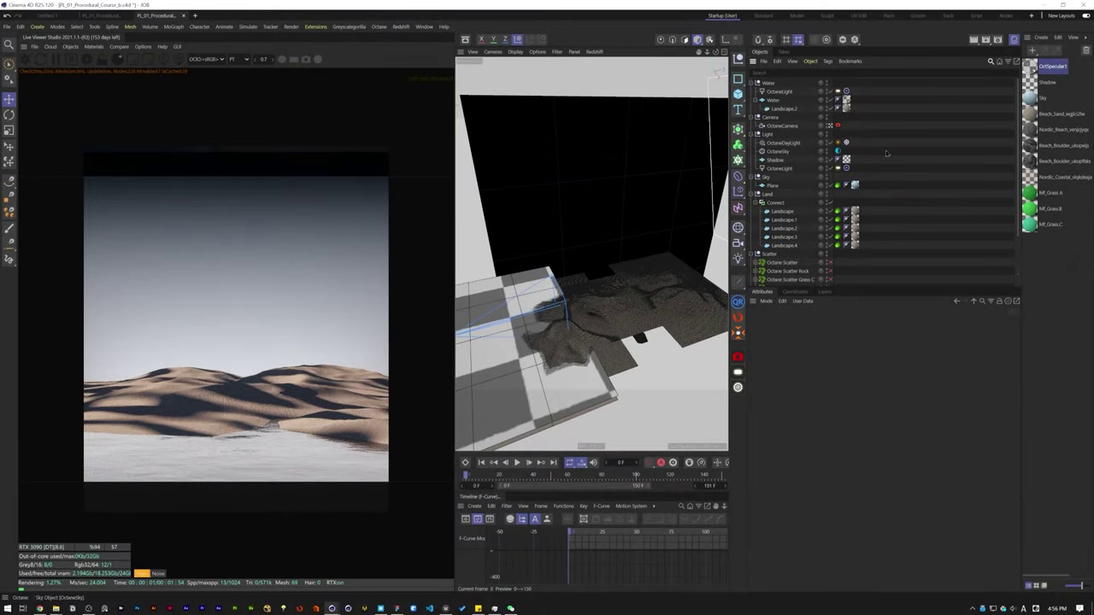
left_click(739, 78)
double_click(769, 83)
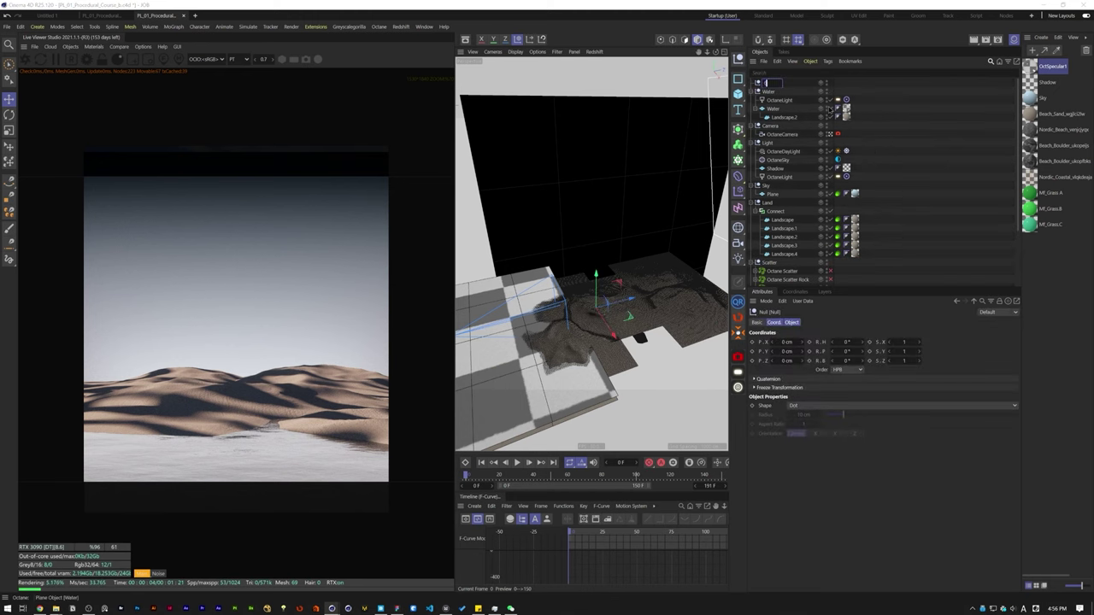
type("CTRL")
key("Return")
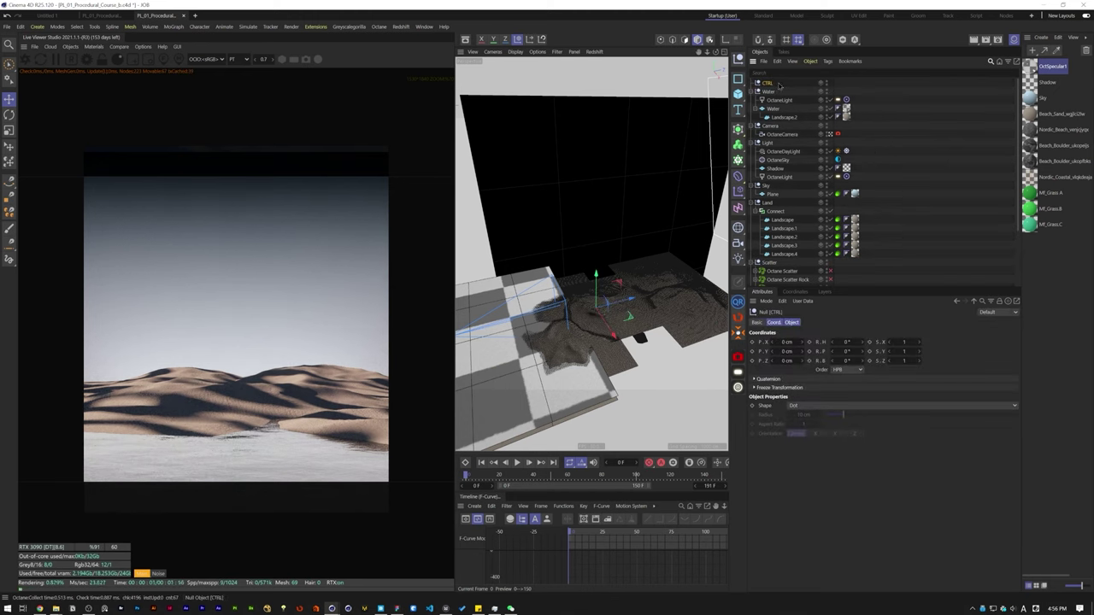
Step: Add an XPresso tag to CTRL and place its editor window beside the object list
right_click(773, 85)
mouse_move(825, 187)
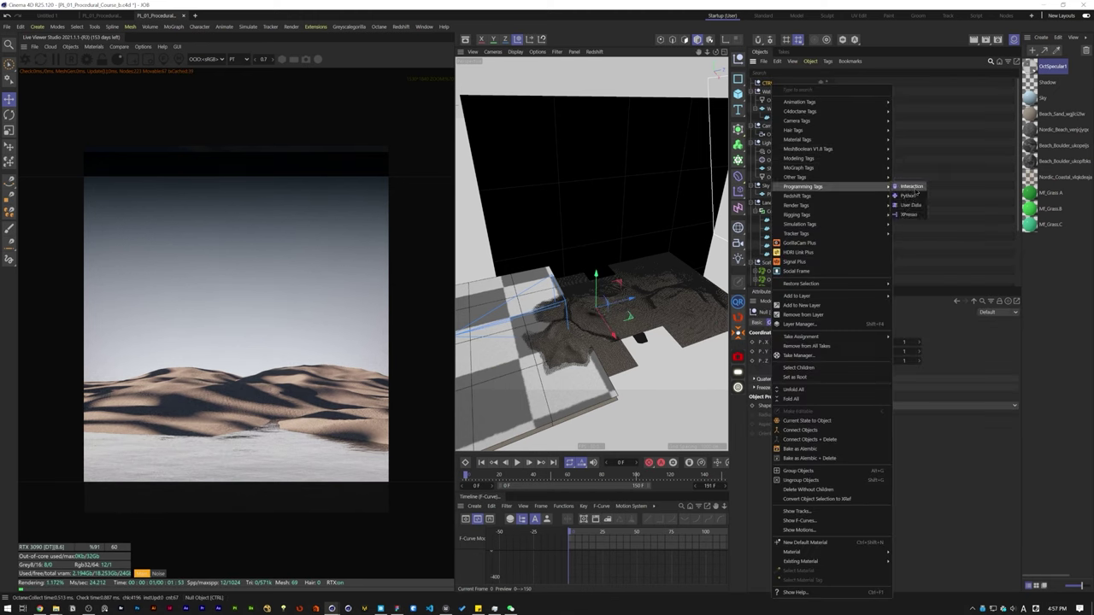
left_click(908, 214)
left_click_drag(880, 205, 423, 216)
Step: Add a user data group named Land to the CTRL null
left_click(771, 83)
left_click(803, 300)
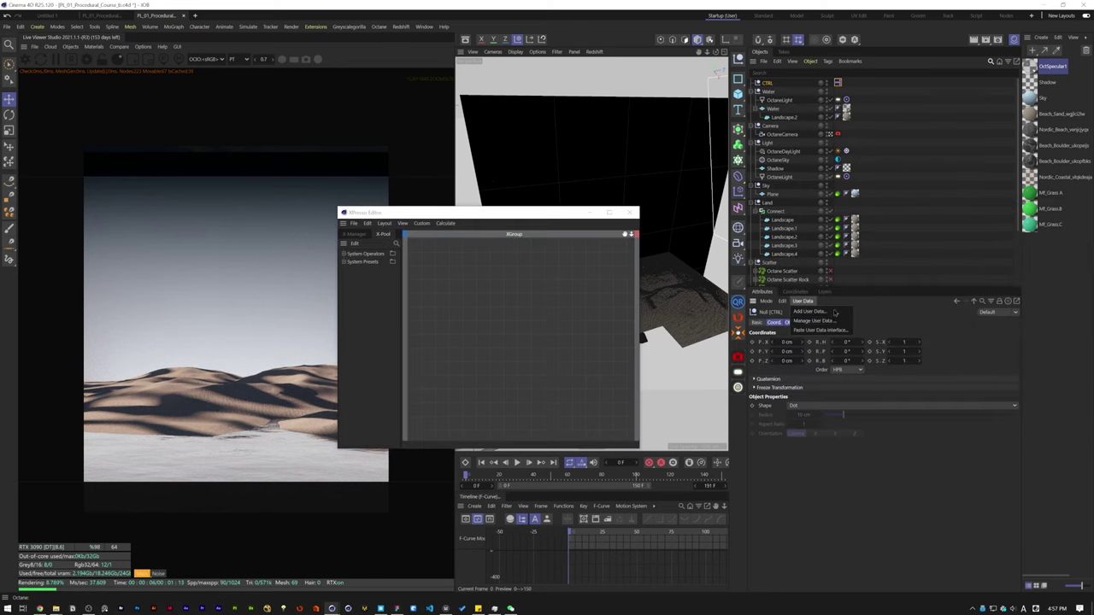
left_click(816, 320)
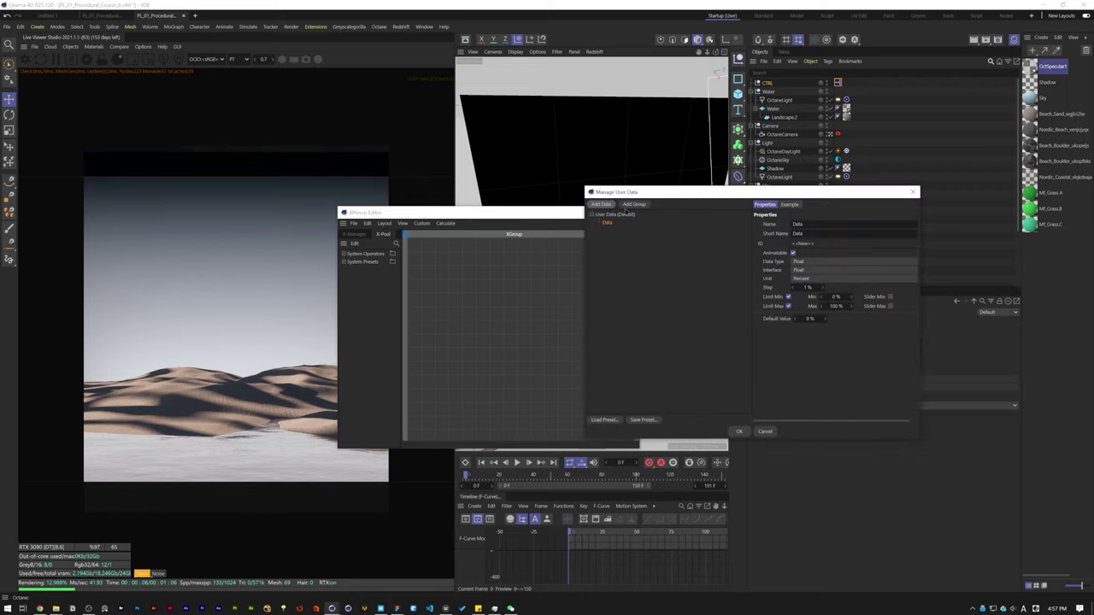
left_click(630, 205)
left_click_drag(610, 233, 611, 217)
left_click_drag(810, 217, 725, 226)
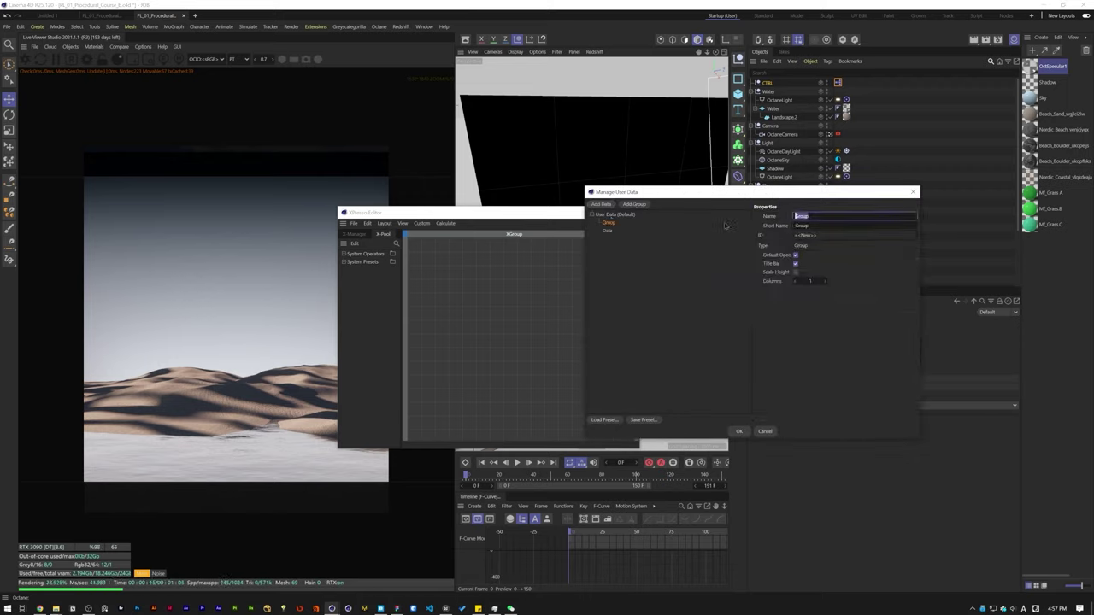
type("Land")
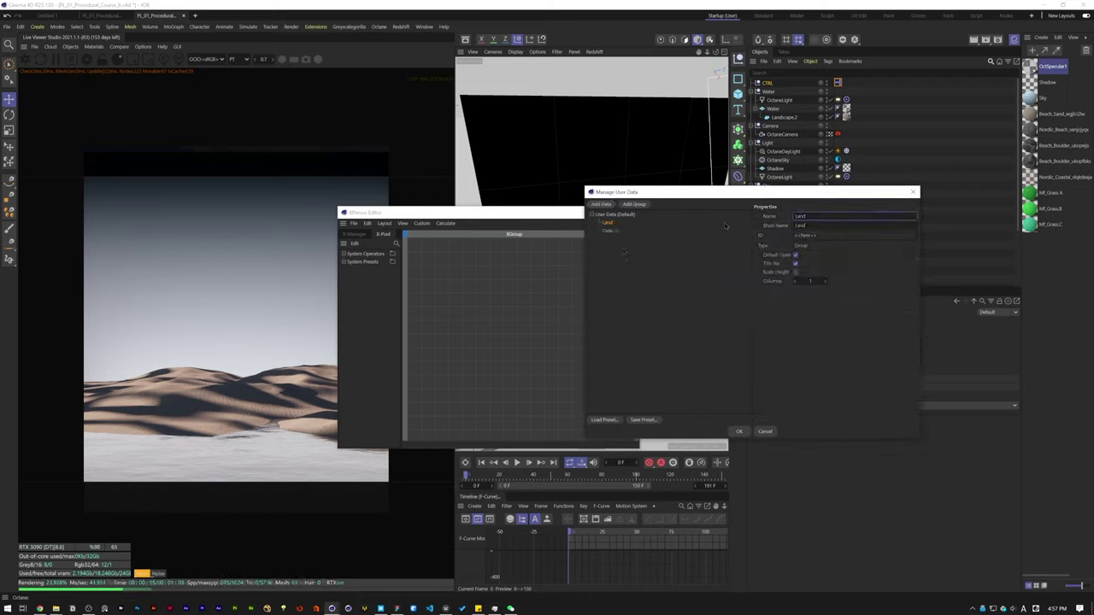
Step: Put the data field inside the Land group, name it Seed 0, and set its unit to Real and its maximum to 10000
left_click_drag(609, 231, 612, 224)
left_click_drag(818, 225, 740, 235)
key("BackSpace")
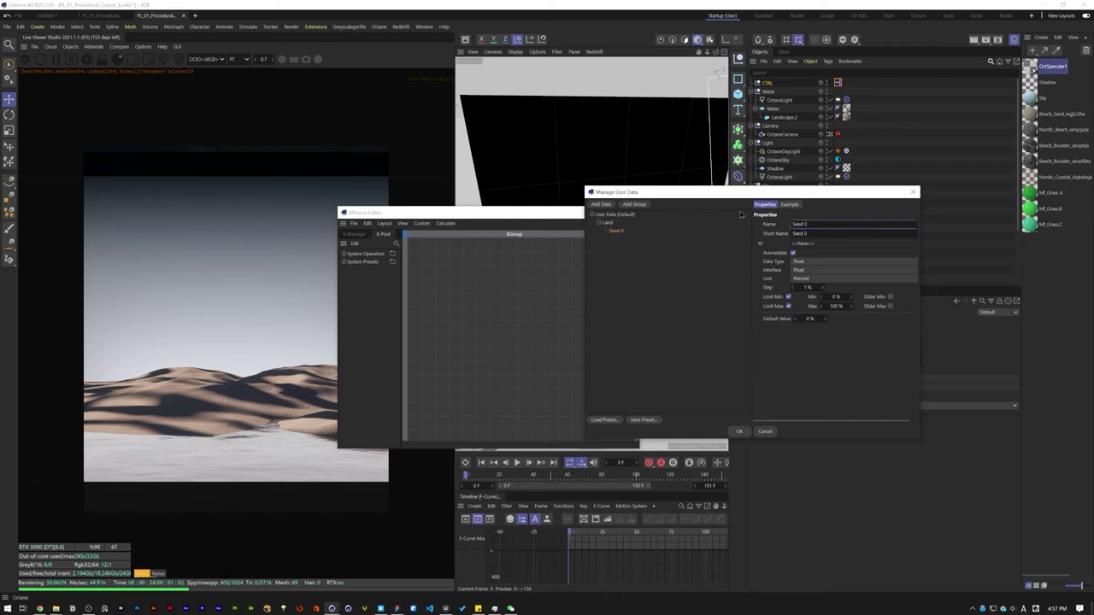
left_click(814, 280)
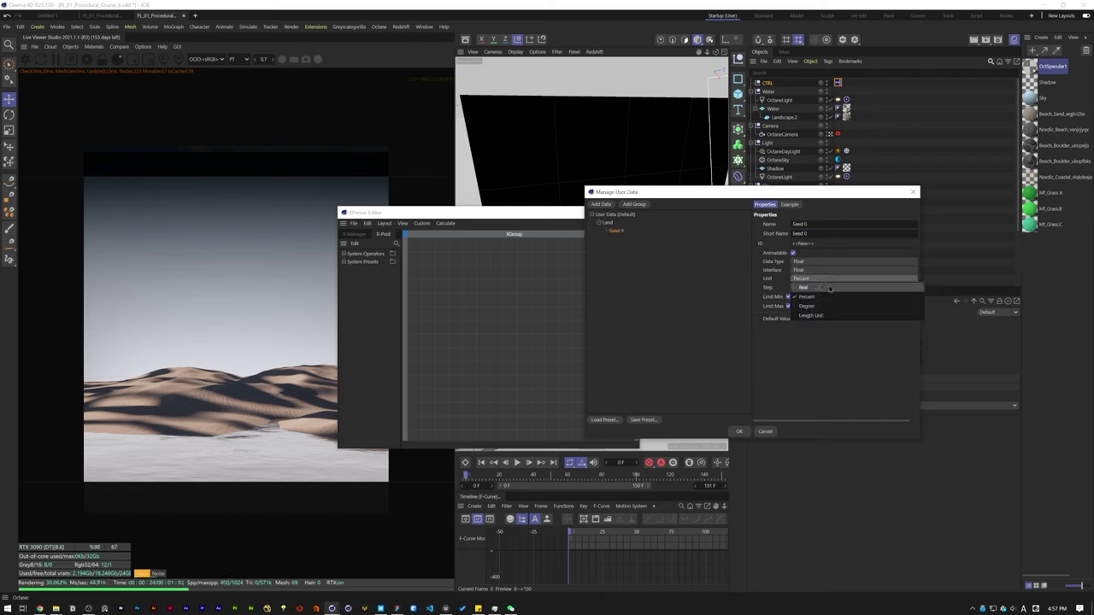
left_click(829, 290)
left_click_drag(828, 305, 849, 313)
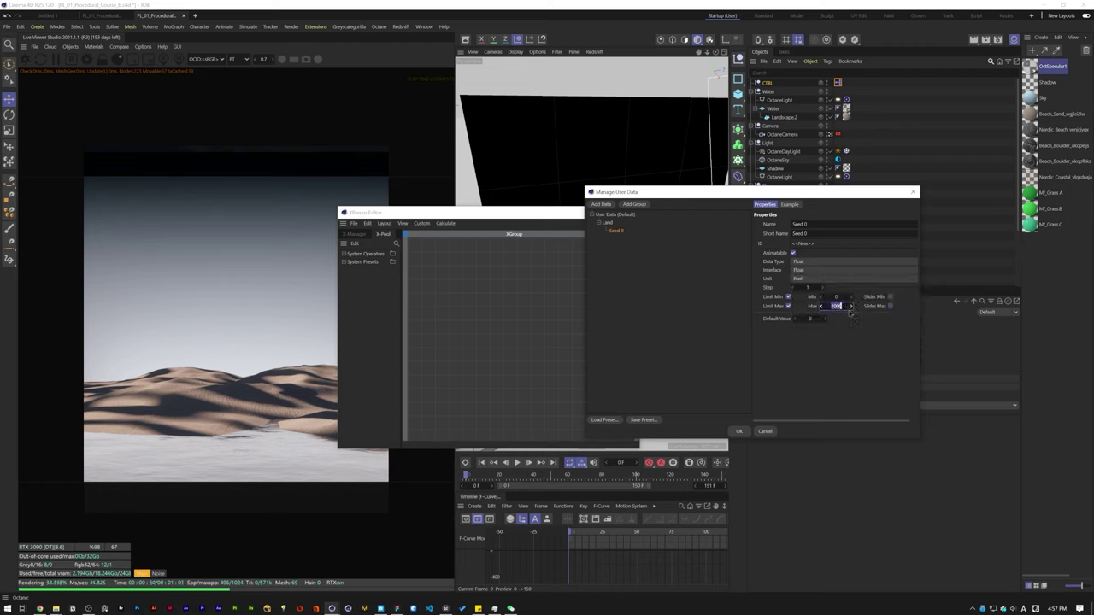
left_click(844, 306)
key("Return")
left_click(740, 432)
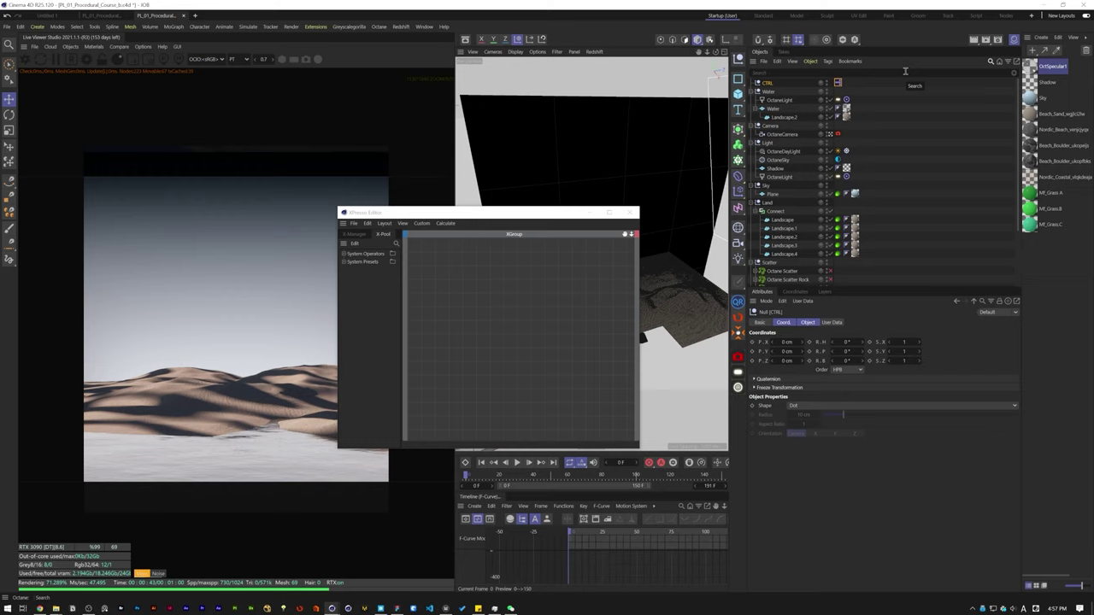
Step: Add CTRL and Landscape nodes to the XPresso graph and connect the Seed 0 output to the Landscape's Seed input
left_click_drag(461, 282, 461, 282)
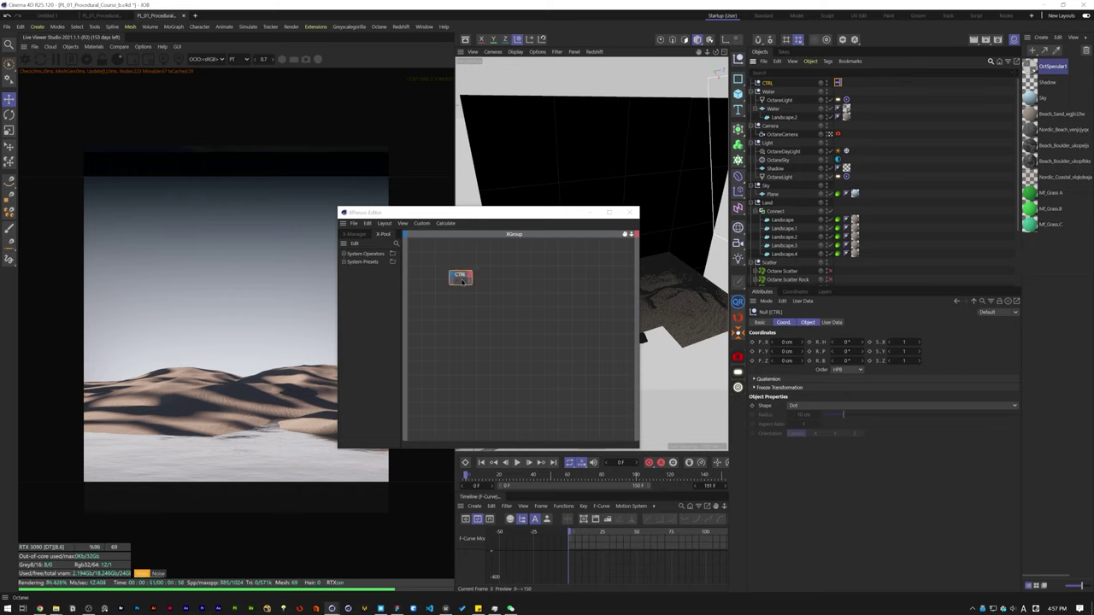
left_click(831, 322)
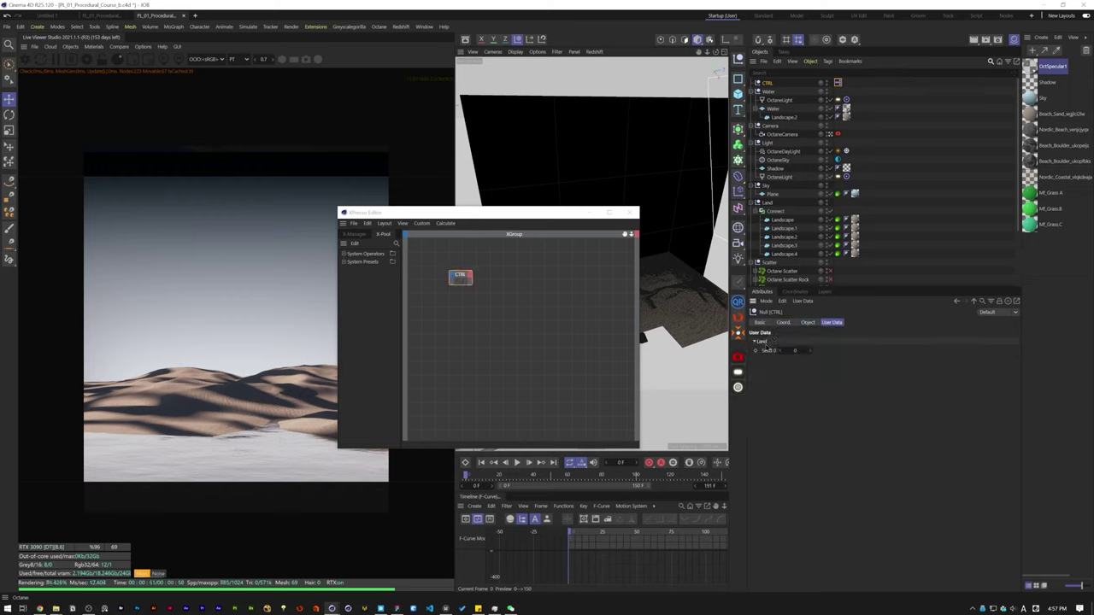
left_click_drag(467, 280, 445, 283)
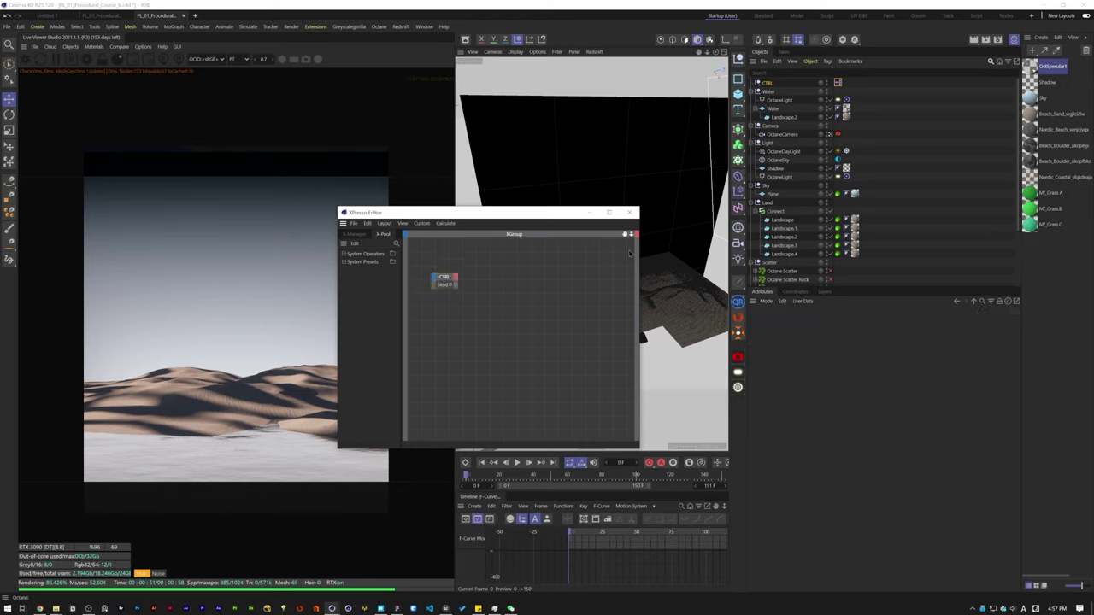
left_click(782, 219)
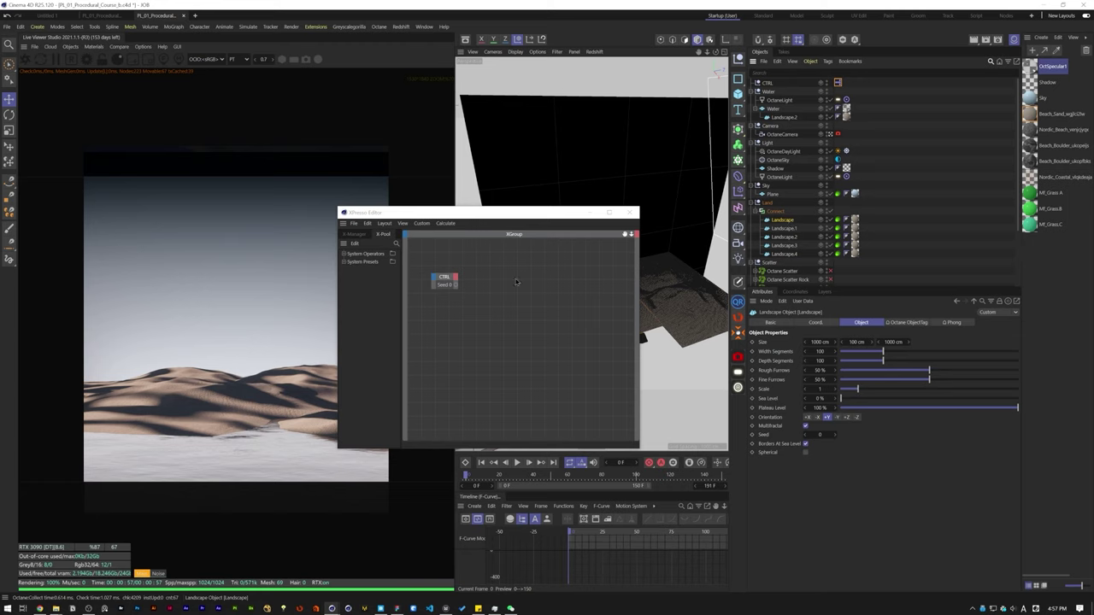
left_click_drag(516, 281, 507, 288)
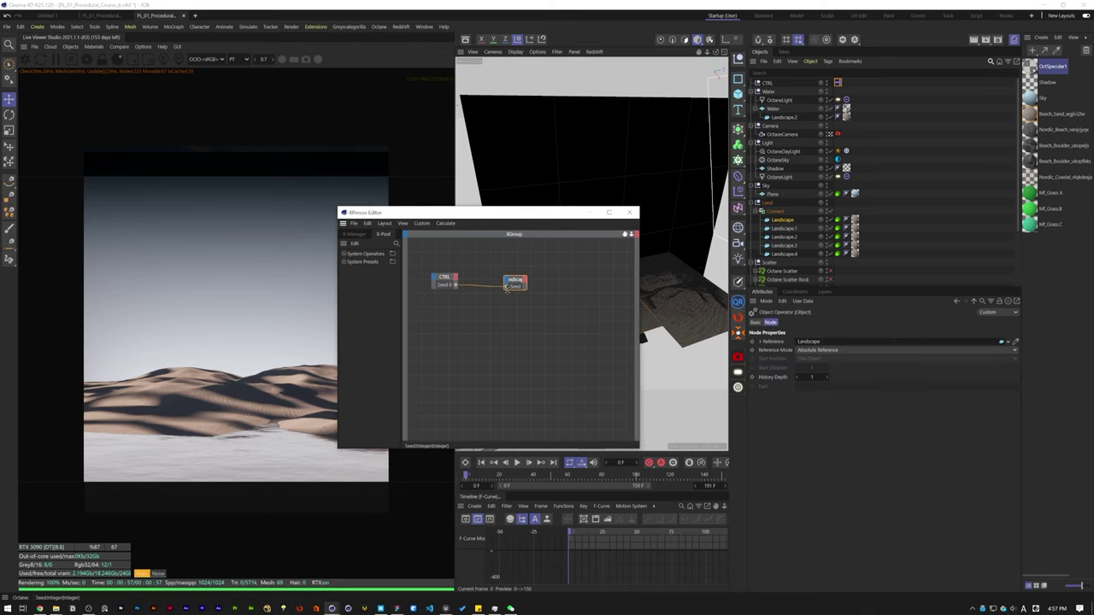
Step: Test CTRL's Seed 0 with values from 1 upward and reset it to 0
left_click(767, 82)
double_click(800, 351)
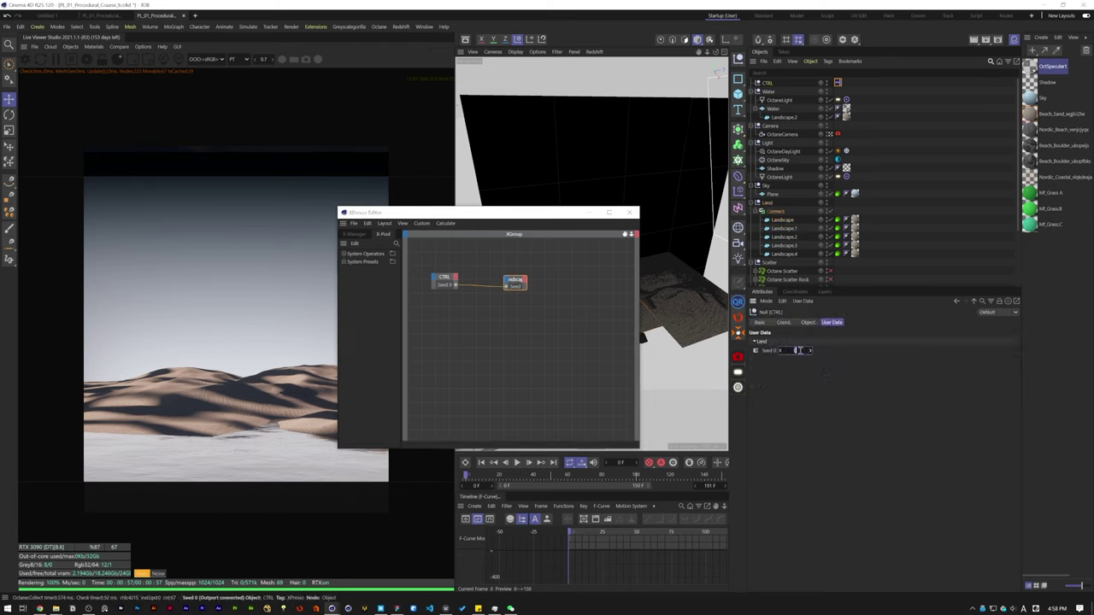
type("1")
key("Return")
left_click(808, 351)
left_click(808, 350)
left_click(809, 350)
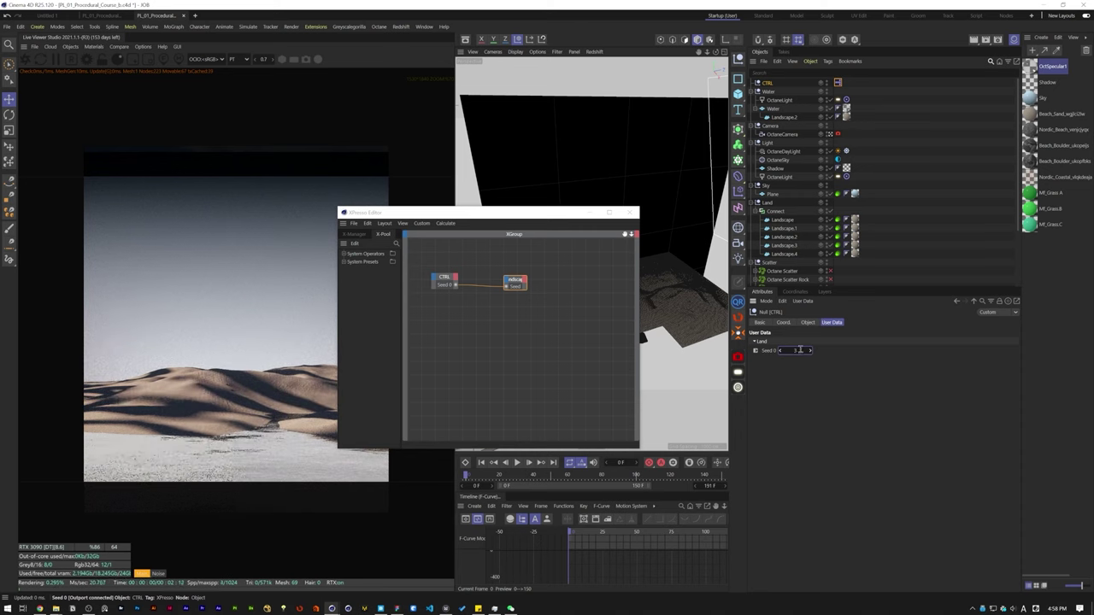
left_click(808, 350)
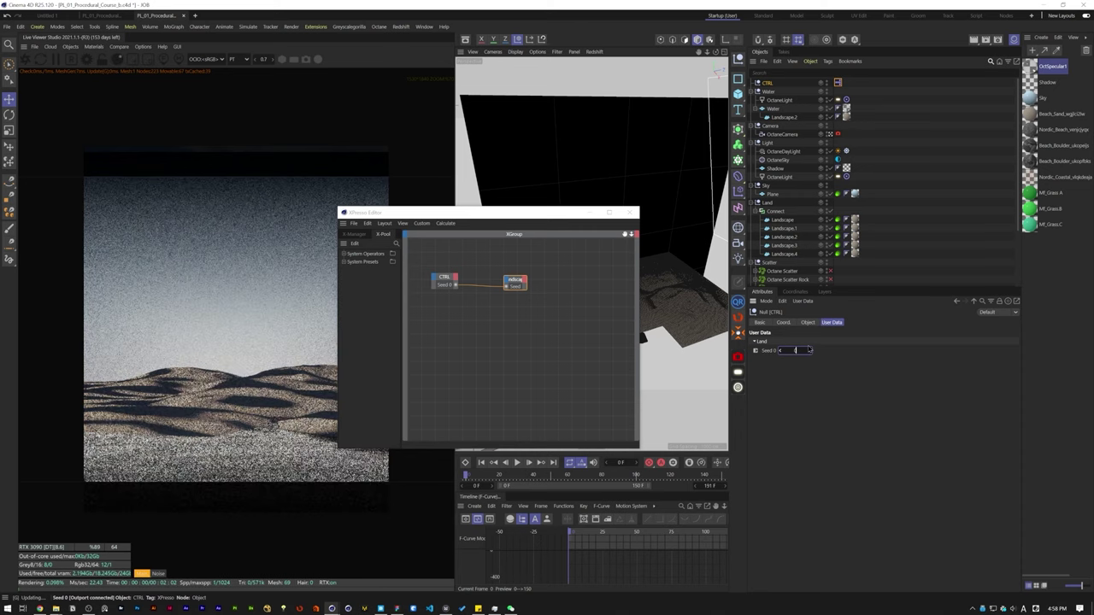
left_click(591, 329)
Step: Duplicate the Seed 0 user data field four times within CTRL's Land group
left_click(768, 83)
left_click(802, 300)
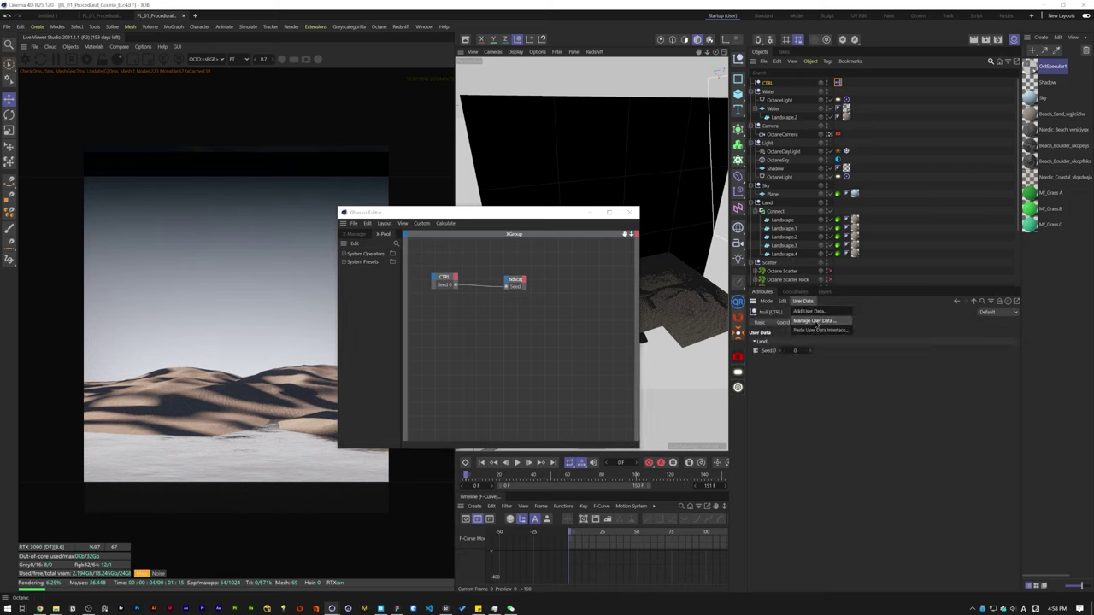
left_click(813, 319)
right_click(618, 238)
left_click(624, 245)
key("ctrl+v")
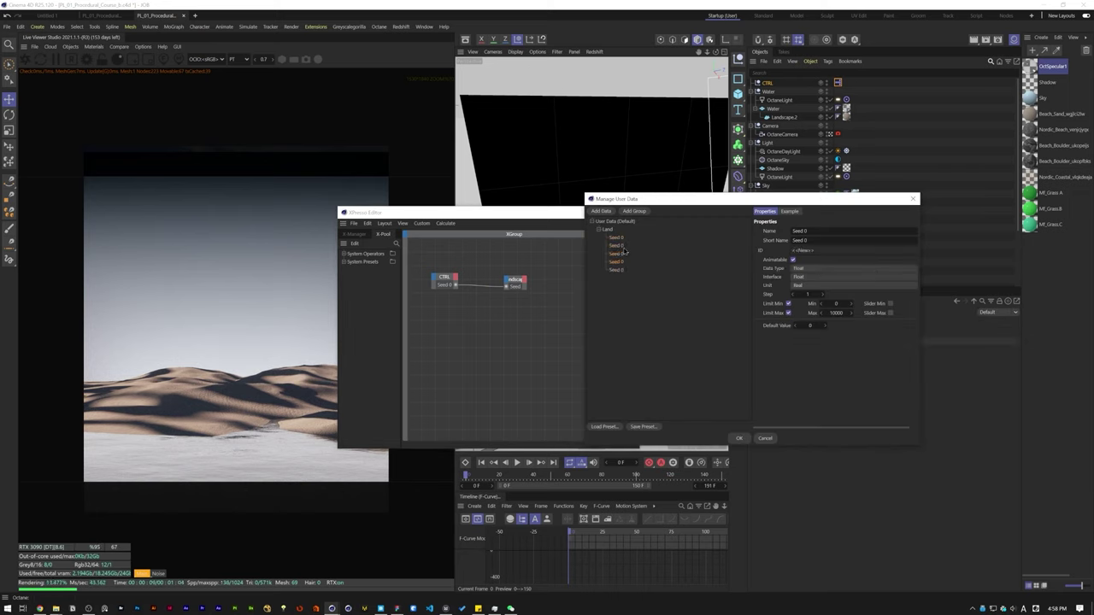
Step: Rename the four duplicated fields Seed 1, Seed 2, Seed 3 and Seed 4, and apply the user data changes
left_click(622, 246)
left_click(821, 232)
key("BackSpace")
type("1")
key("Return")
left_click(658, 261)
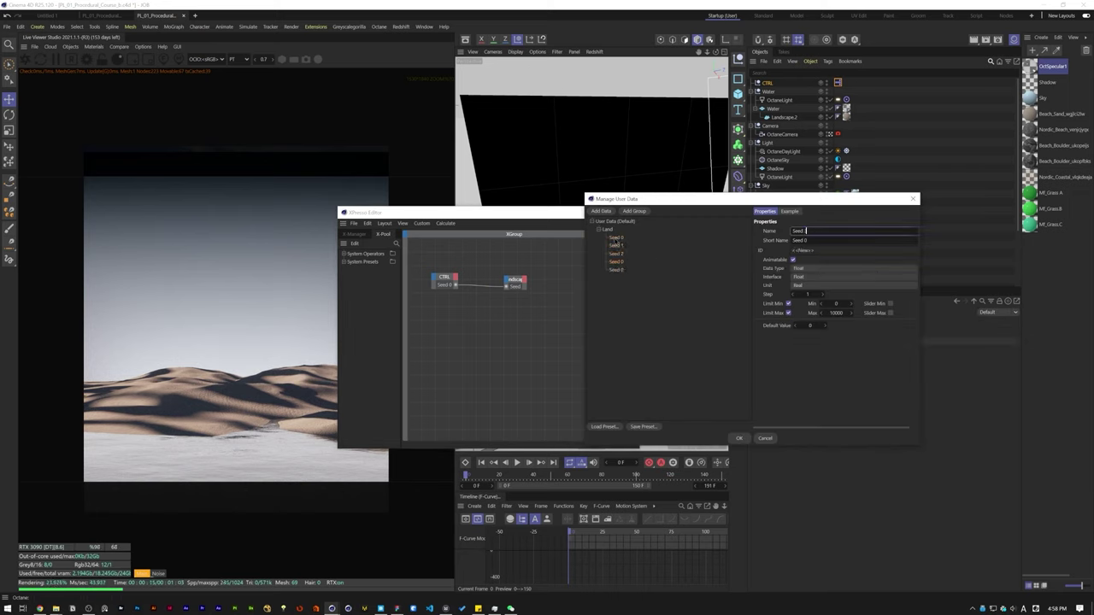
left_click(807, 231)
left_click(738, 438)
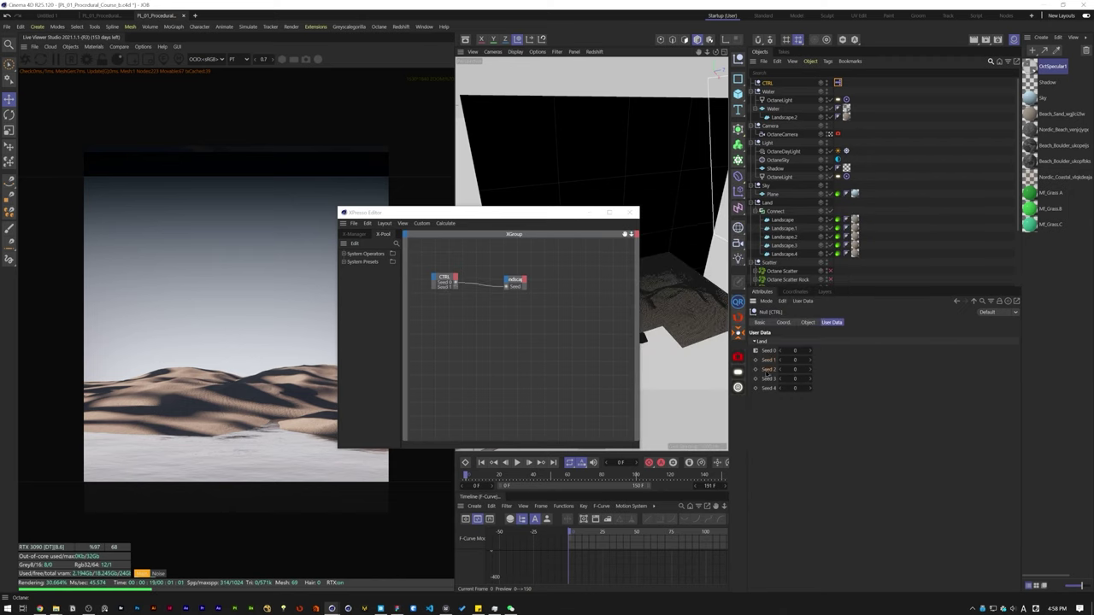
Step: Expand the CTRL node to show all its seed outputs and add nodes for Landscape.1 through Landscape.4 to the graph
double_click(455, 281)
left_click_drag(784, 228, 511, 295)
left_click_drag(784, 236, 504, 310)
left_click_drag(784, 245, 490, 342)
Step: Add a Seed input port to each of the Landscape.1 to Landscape.4 nodes
left_click(784, 229)
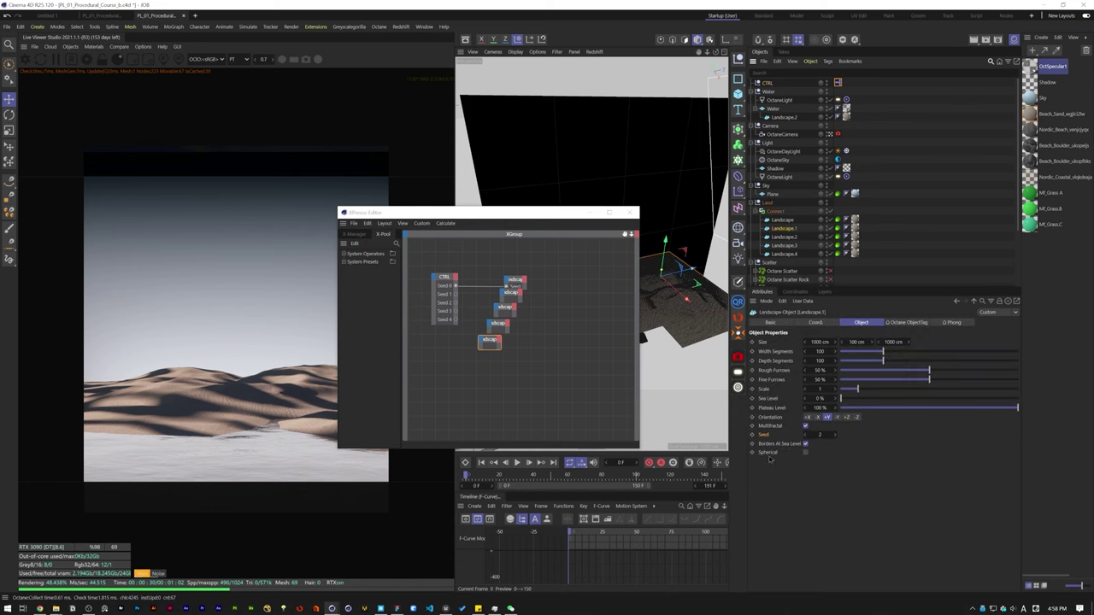
left_click(784, 236)
left_click_drag(764, 435, 488, 295)
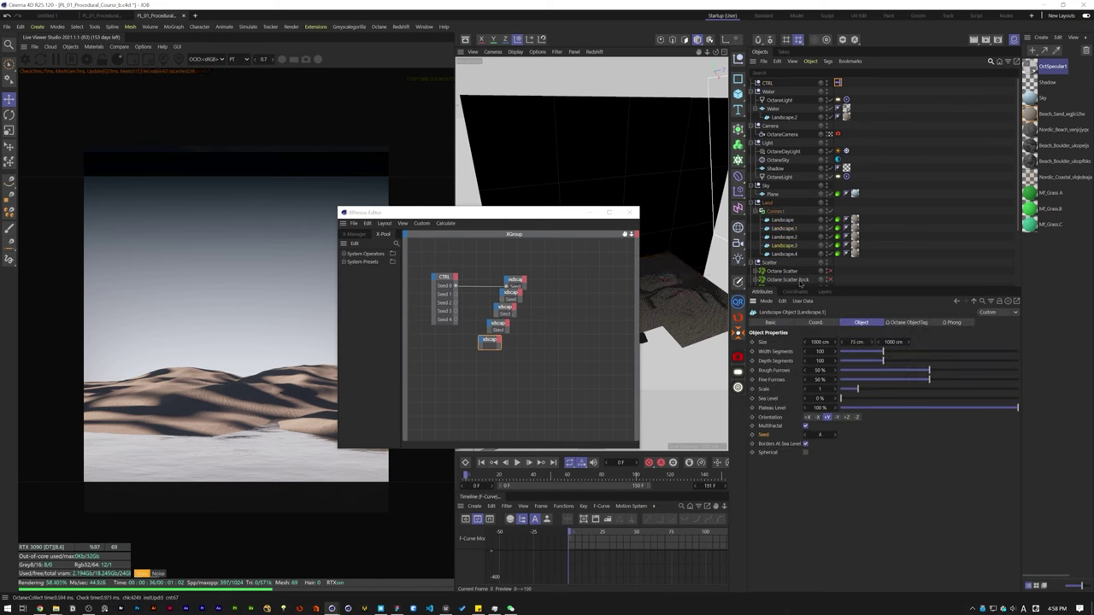
left_click_drag(491, 342, 489, 343)
Step: Connect CTRL's Seed 1 to Seed 4 outputs to the Seed inputs of the matching Landscape nodes
scroll(459, 276, "up", 3)
mouse_move(458, 308)
left_mouse_down()
mouse_move(526, 317)
mouse_move(458, 322)
left_mouse_up()
mouse_move(458, 333)
left_mouse_down()
mouse_move(507, 362)
mouse_move(458, 345)
left_mouse_up()
Step: Set the Seed 0 to Seed 4 values on the CTRL null to 1, 2, 2, 1 and 1
left_click(767, 83)
double_click(796, 361)
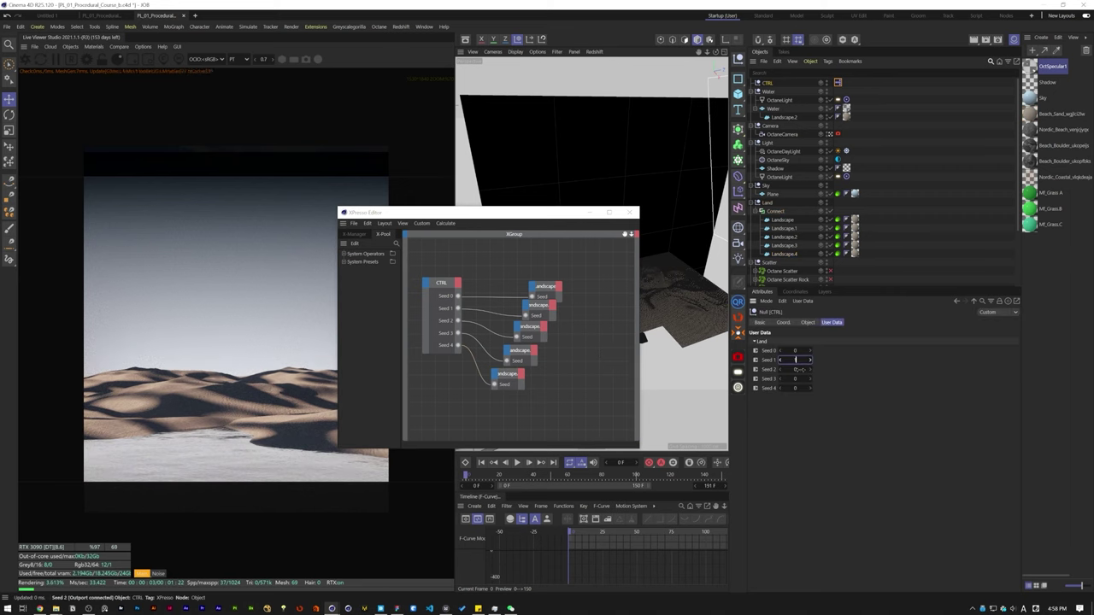
type("1")
key("Tab")
type("1")
key("Tab")
type("1")
left_click(810, 350)
left_click(809, 360)
left_click(809, 370)
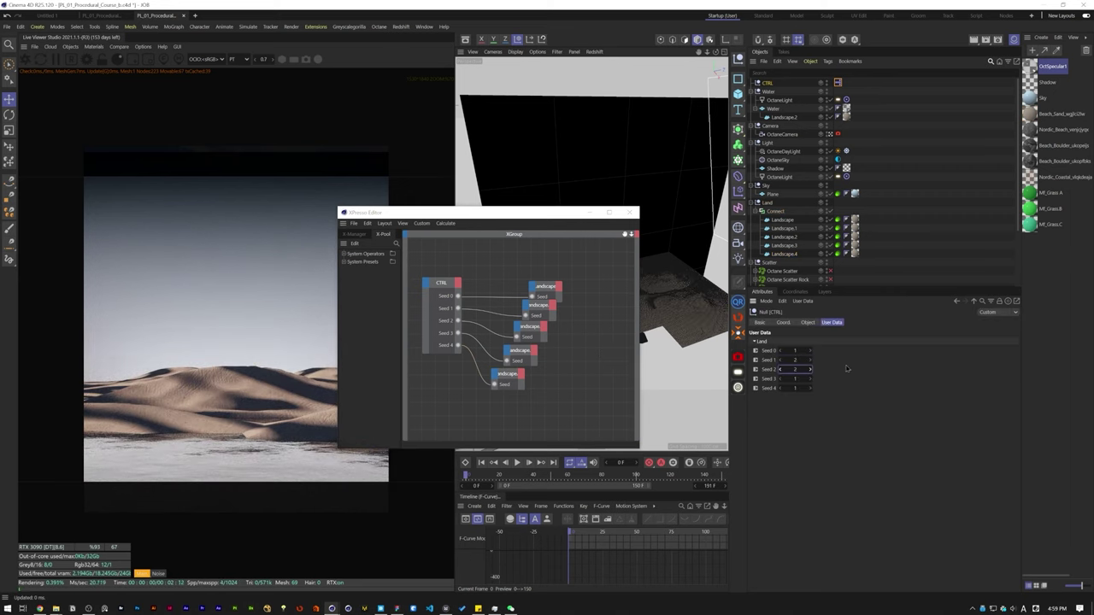
Step: Add a user data group named Main to CTRL and place it above the Land group
left_click(803, 300)
left_click(816, 320)
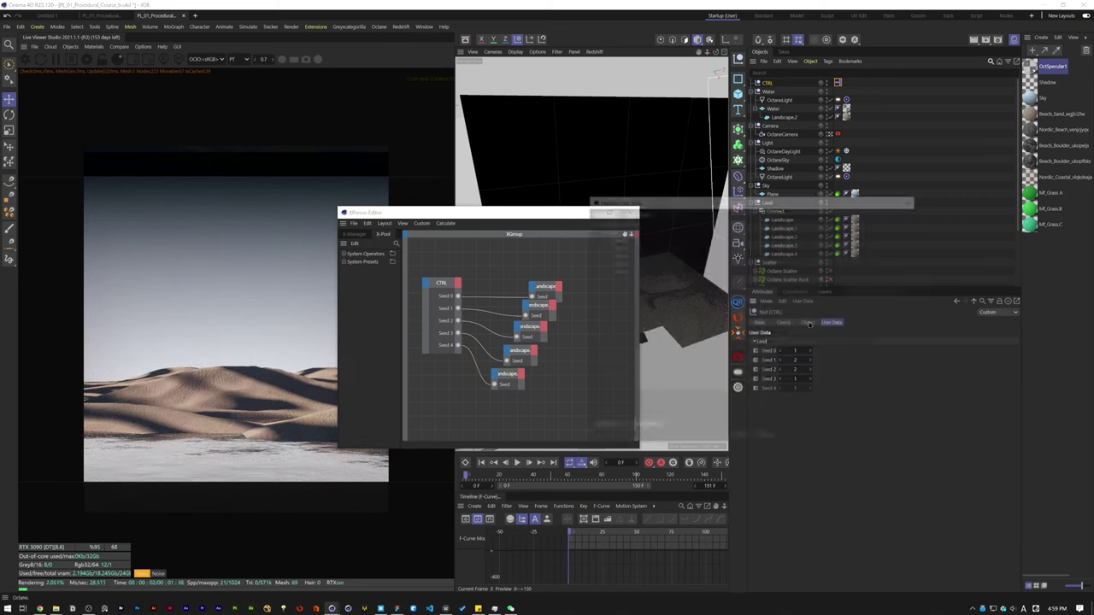
left_click(634, 211)
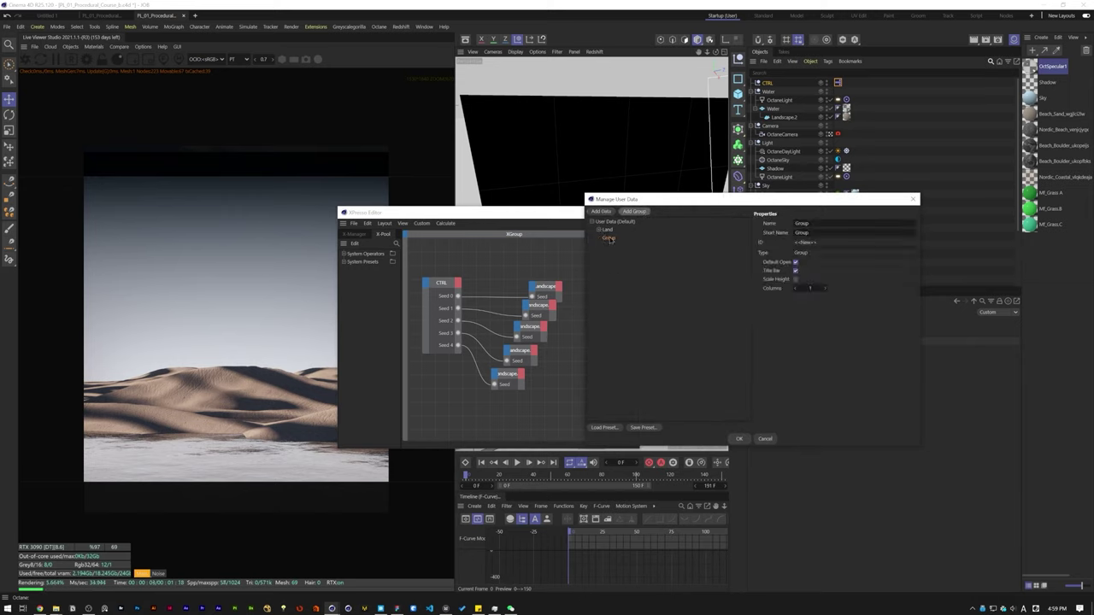
left_click(824, 224)
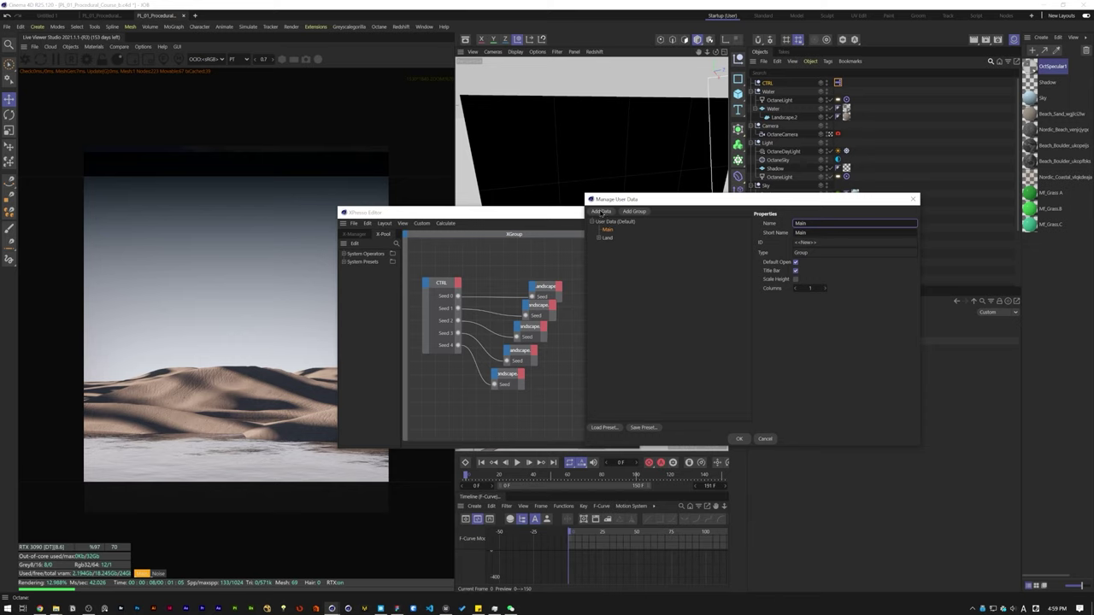
Step: Copy the Seed 0 field into the Main group, rename the copy Master Seed and apply the user data changes
left_click(600, 239)
left_click(617, 247)
right_click(619, 247)
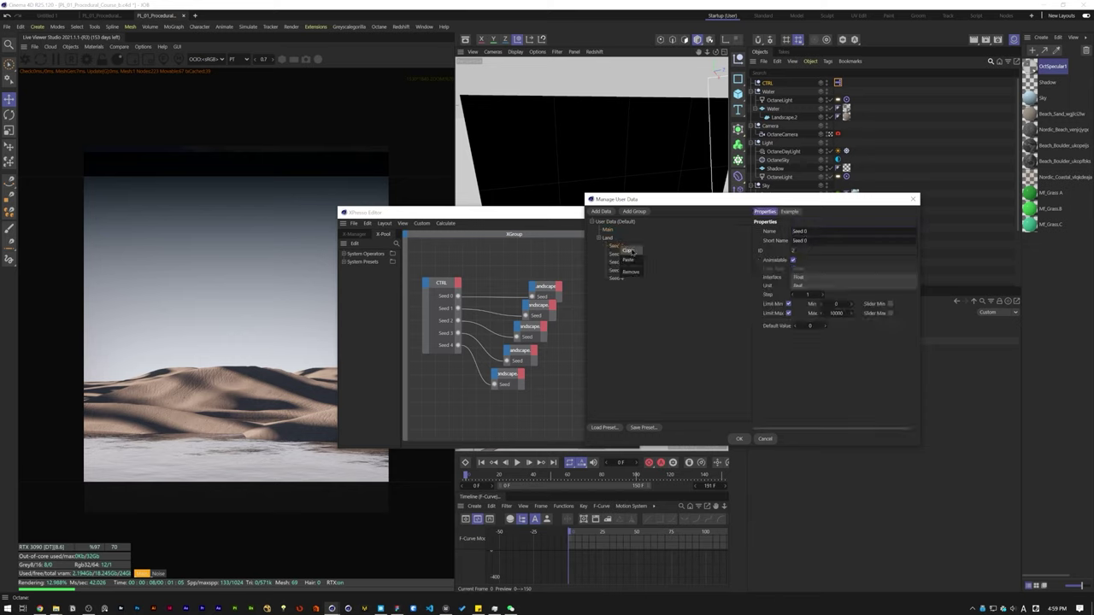
left_click(630, 251)
right_click(613, 231)
left_click(628, 245)
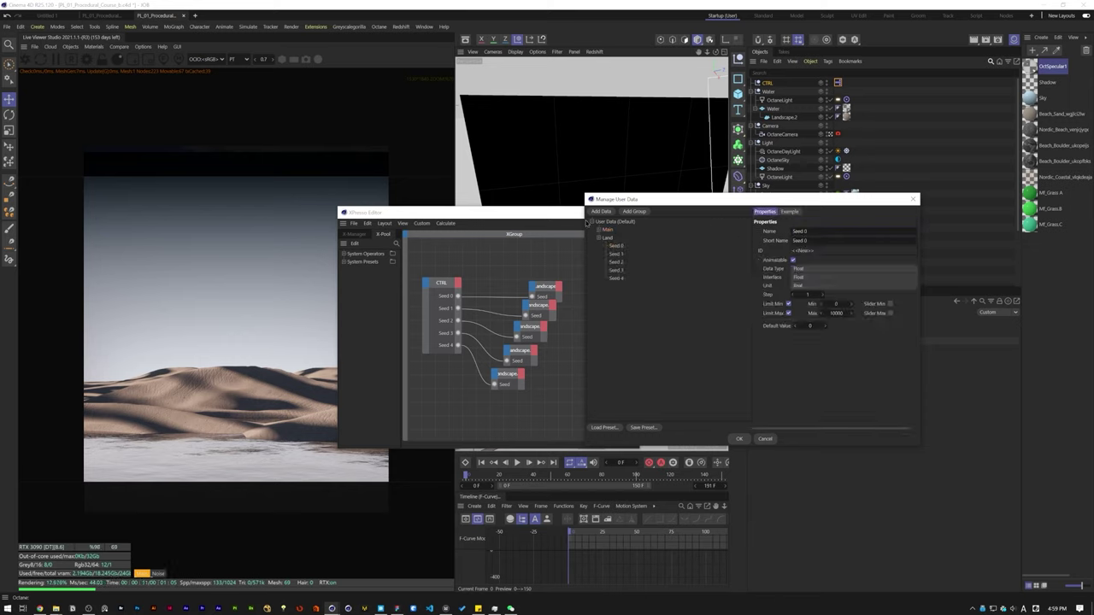
left_click(617, 238)
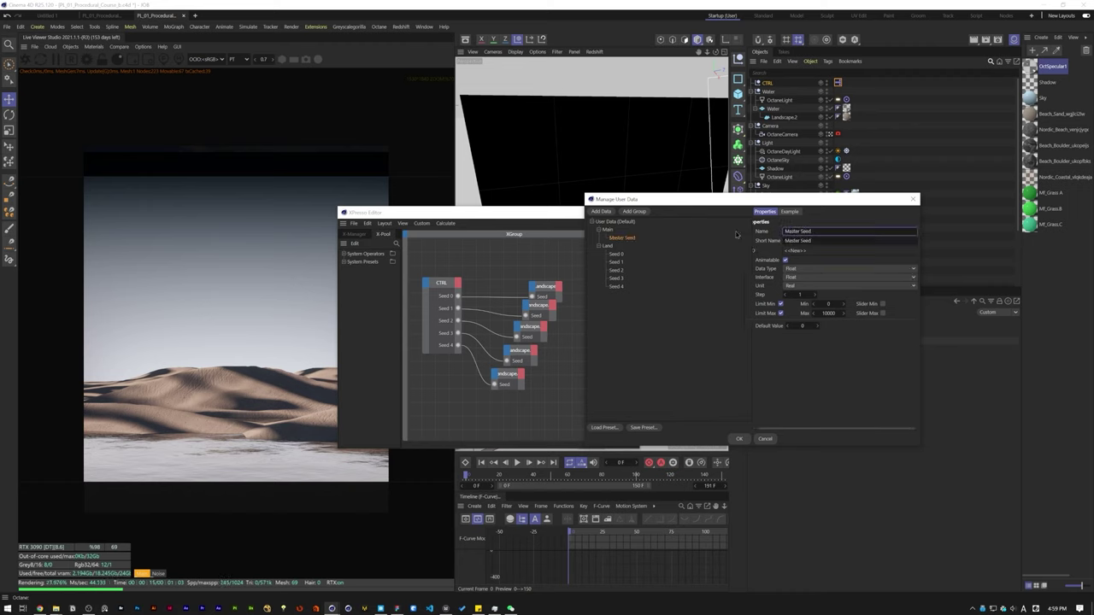
left_click(740, 438)
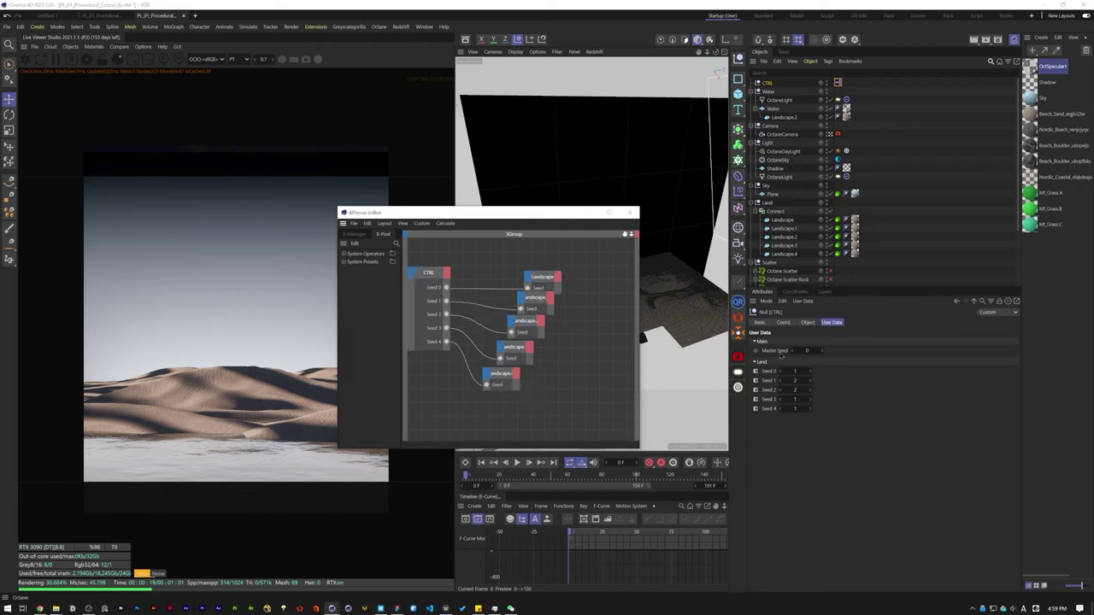
Step: Add a Master Seed output to the CTRL node and move the five landscape nodes farther away from it
left_click_drag(443, 279, 445, 276)
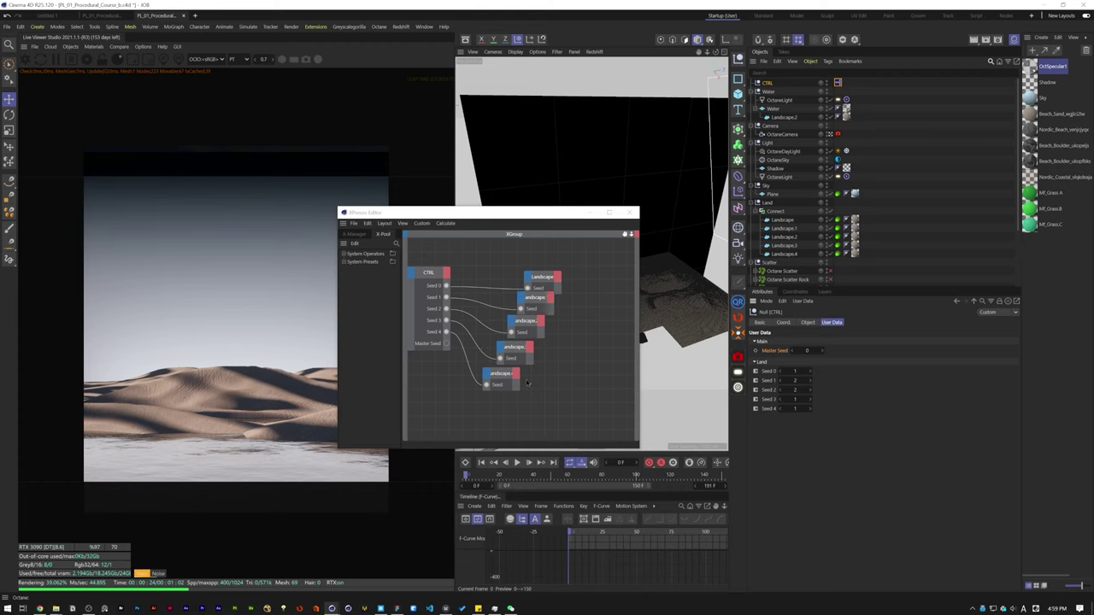
left_click_drag(572, 411, 503, 260)
left_click_drag(502, 373, 554, 380)
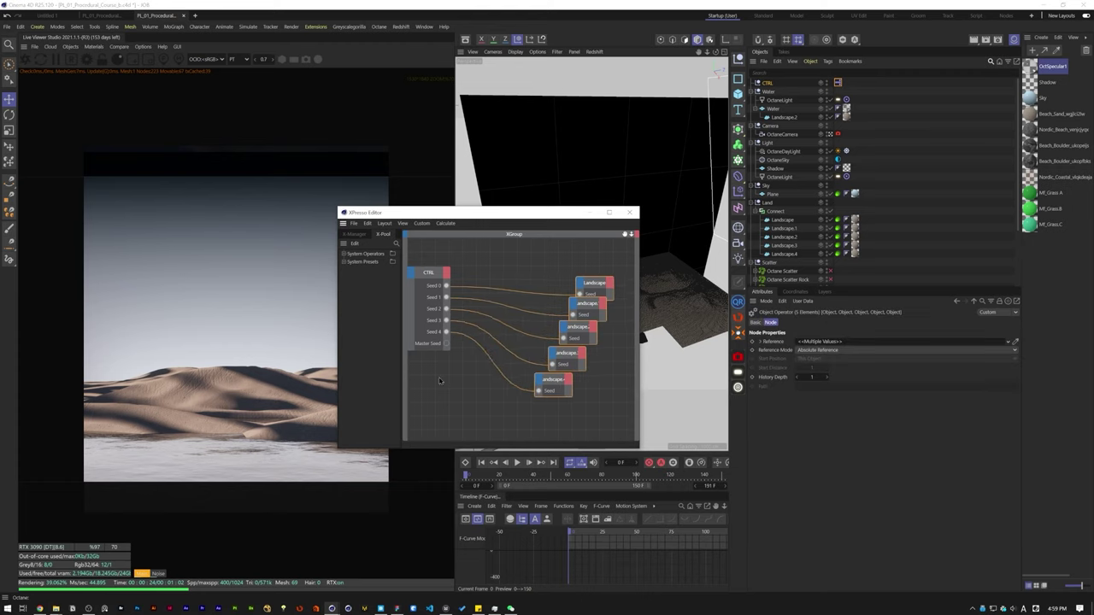
left_click(439, 381)
Step: Search the node pool for "math", add two MathAdd nodes to the graph and enlarge the XPresso editor
left_click(396, 243)
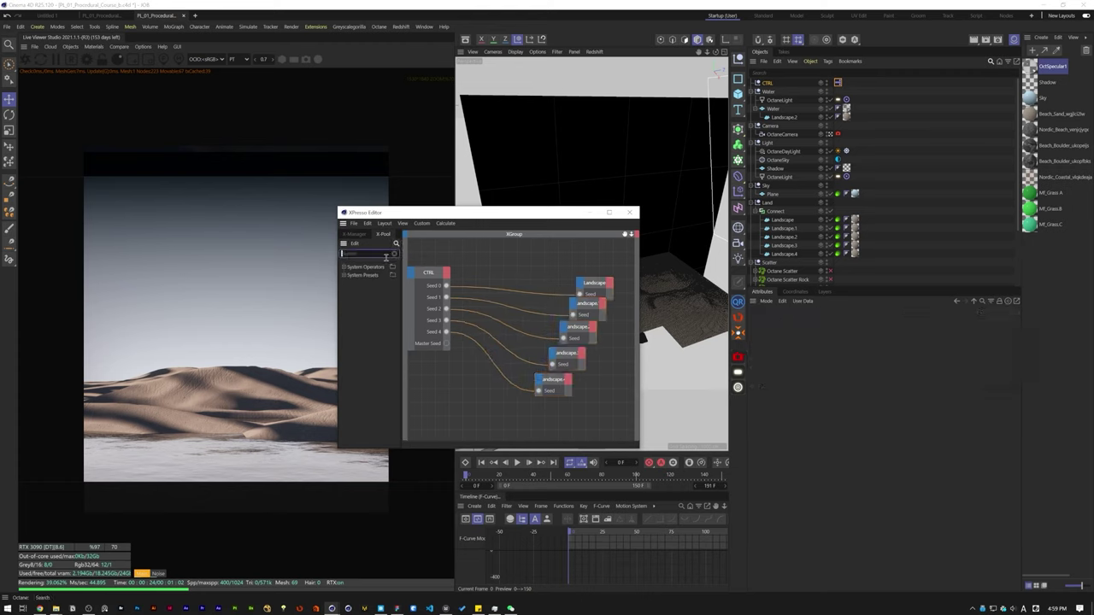
type("mat")
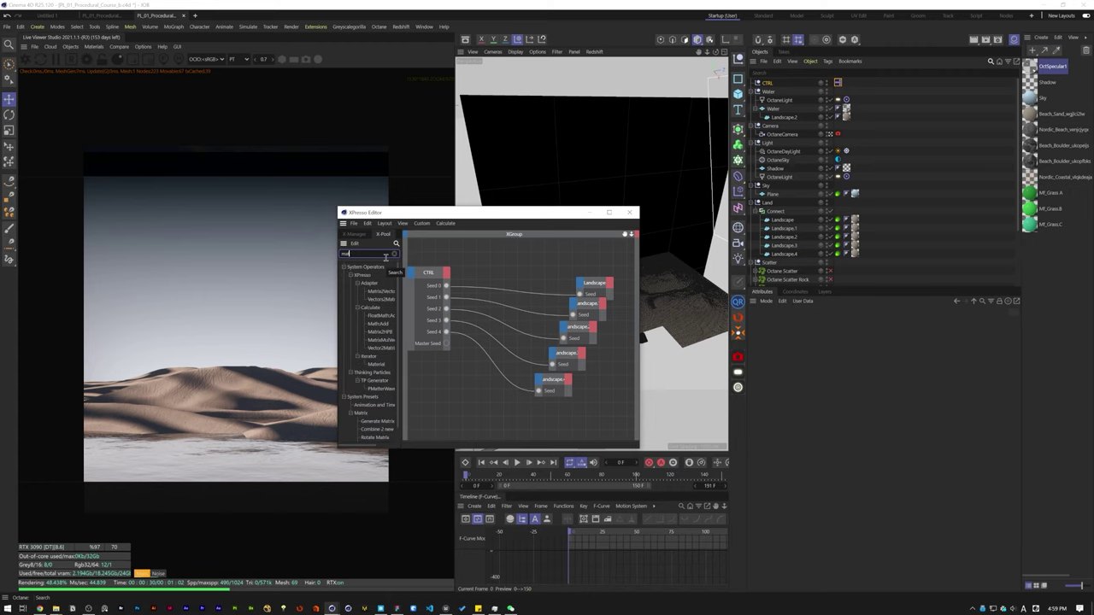
type("h")
left_click_drag(377, 299, 475, 268)
left_click_drag(378, 299, 415, 268)
scroll(484, 266, "down", 1)
middle_click_drag(478, 359, 516, 381, "alt")
left_click_drag(639, 448, 815, 603)
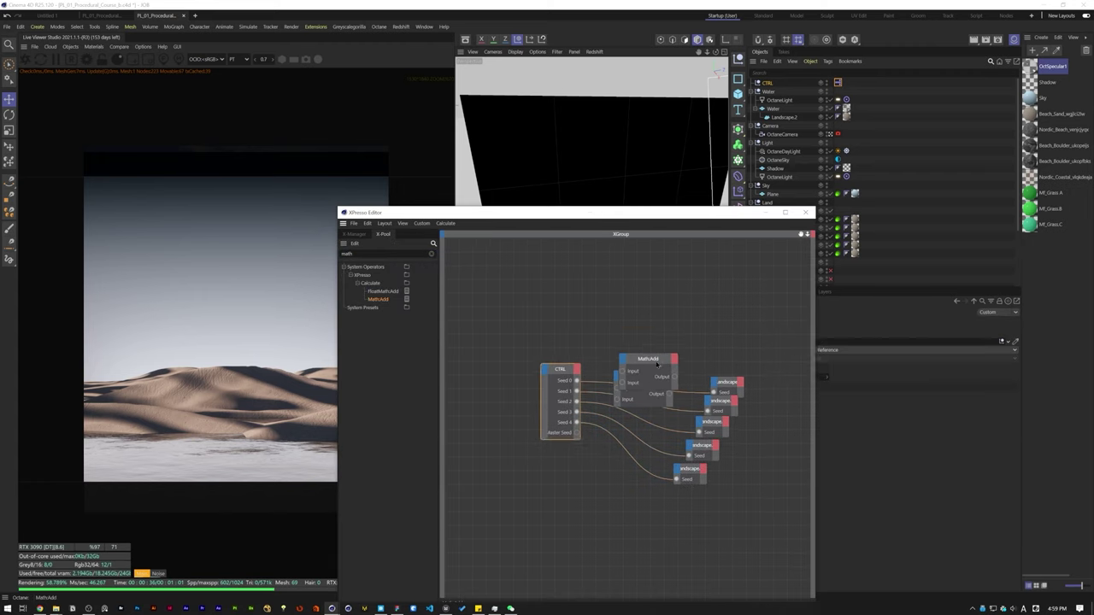
Step: Duplicate the MathAdd nodes to make five and stack them vertically between the CTRL and landscape nodes
left_click_drag(657, 364, 651, 335)
left_click_drag(644, 377, 638, 316)
left_click_drag(640, 285, 640, 278)
left_click_drag(637, 358, 629, 444, "ctrl")
left_click(564, 332)
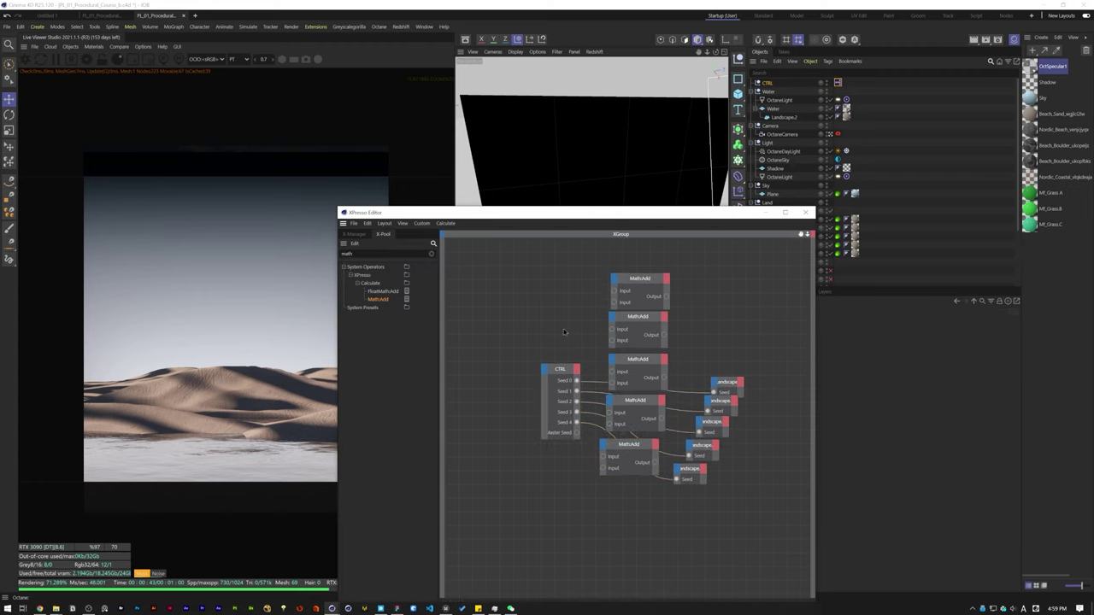
Step: Connect the outputs of the MathAdd nodes to the Seed inputs of the matching landscape nodes
left_click_drag(666, 296, 714, 392)
left_click_drag(664, 335, 707, 411)
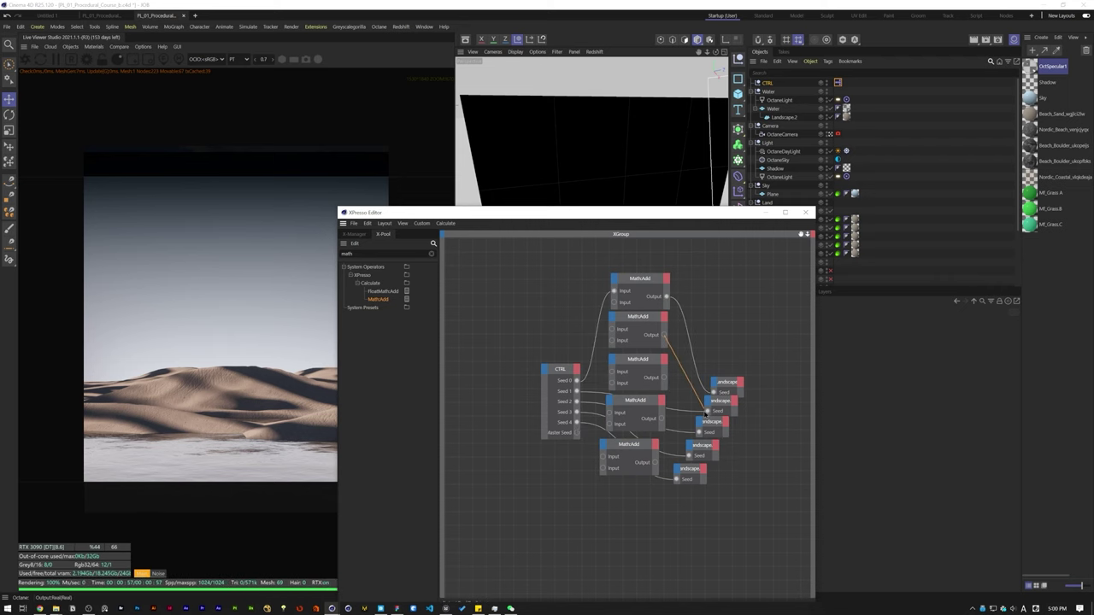
left_click_drag(664, 378, 675, 479)
left_click(640, 279)
Step: Feed each MathAdd node with one of CTRL's Seed 0 to Seed 4 outputs and the Master Seed output
left_click_drag(656, 213, 555, 183)
left_click_drag(460, 337, 512, 298)
left_click_drag(454, 360, 509, 392)
left_click_drag(455, 393, 503, 436)
left_click_drag(455, 381, 503, 425)
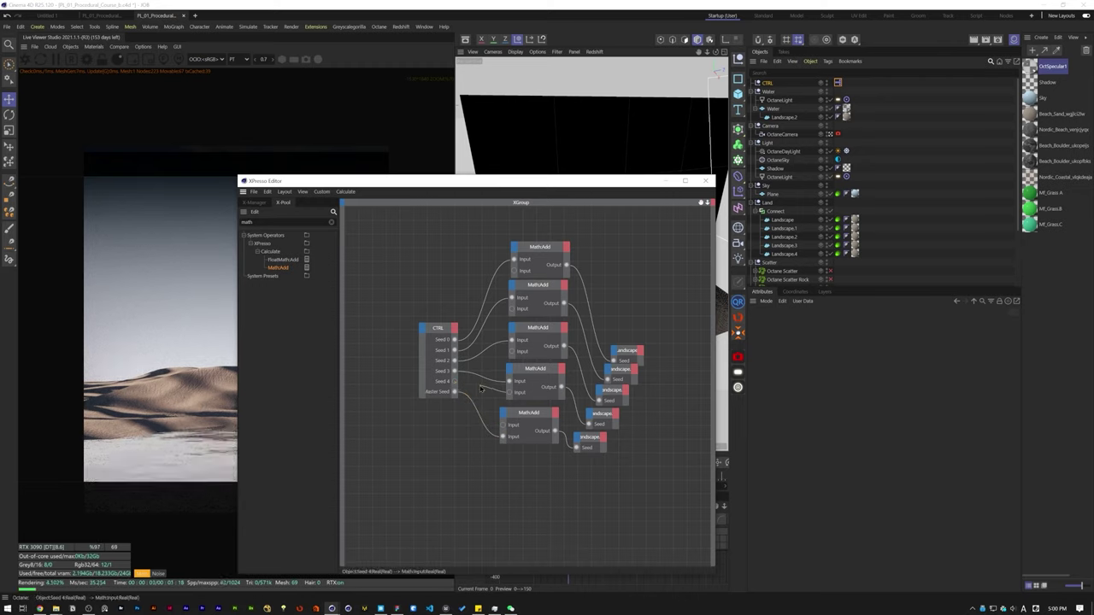
left_click(466, 392)
left_click_drag(455, 392, 509, 392)
left_click_drag(455, 392, 512, 310)
left_click_drag(455, 392, 514, 271)
Step: Close the XPresso editor and raise CTRL's Master Seed to 7
left_click(706, 181)
left_click(767, 83)
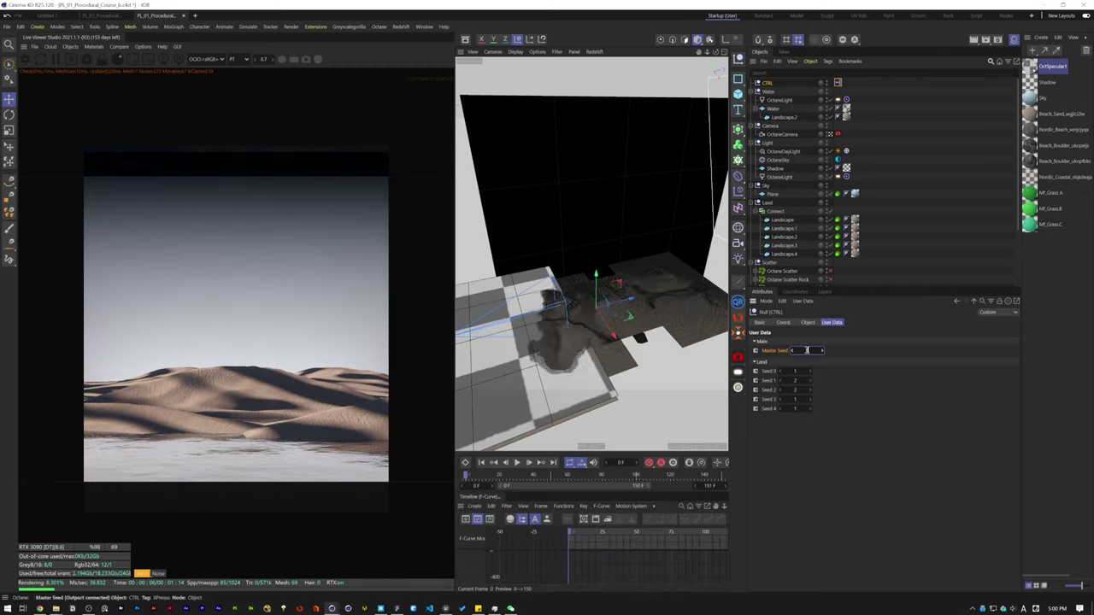
scroll(811, 349, "up", 18)
left_click_drag(817, 351, 817, 350)
scroll(817, 350, "up", 4)
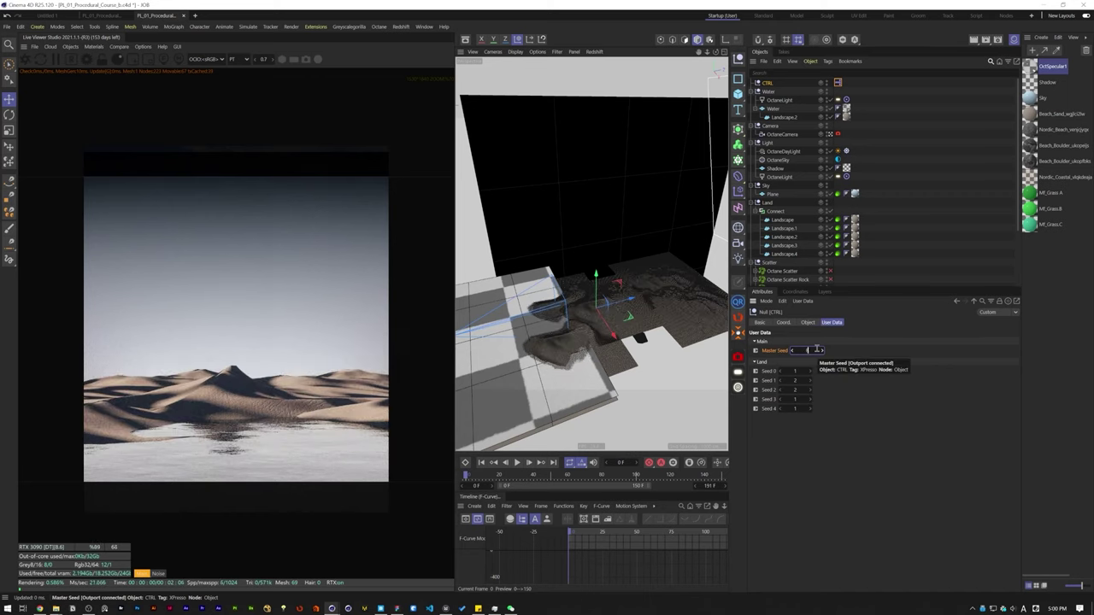
Step: Add a user data group named Grass to CTRL with a new data field inside it
left_click_drag(855, 287, 854, 407)
left_click(803, 421)
left_click(825, 443)
left_click(634, 236)
double_click(820, 249)
type("Grass")
key("Return")
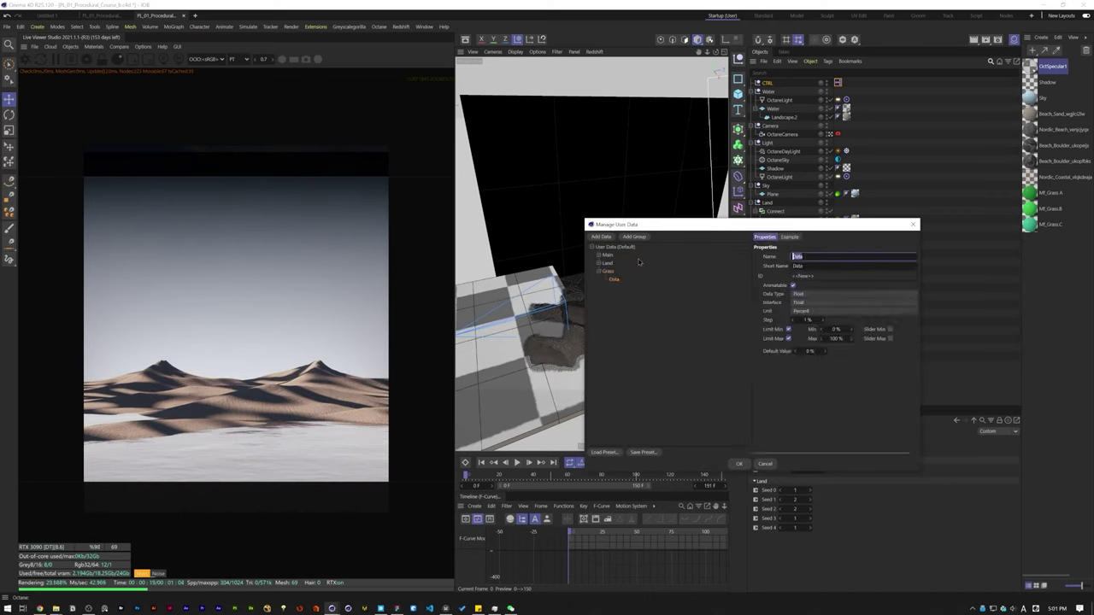
left_click(846, 339)
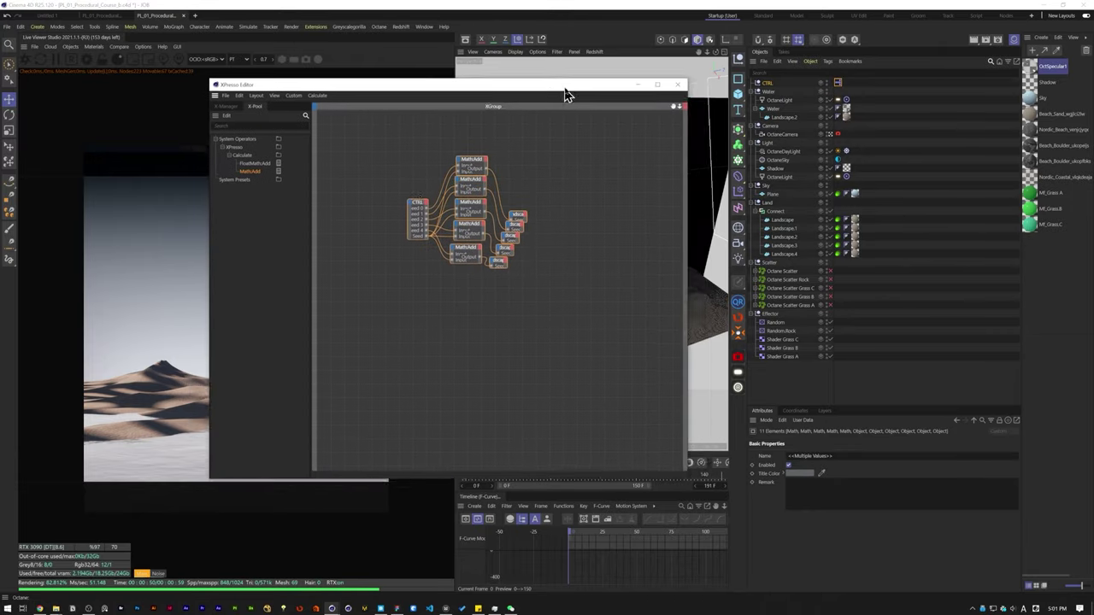
Step: Add nodes for Octane Scatter Grass A, B and C to the graph beside the new CTRL node
left_click_drag(564, 94, 581, 89)
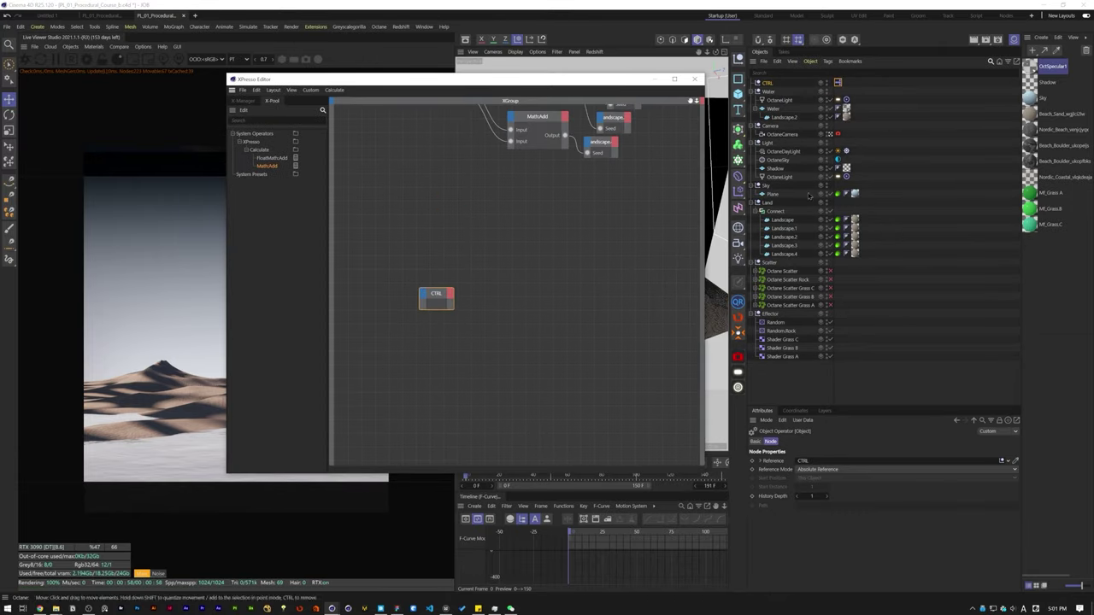
left_click_drag(782, 307, 623, 300)
left_click_drag(571, 330, 624, 330)
left_click_drag(789, 288, 551, 348)
Step: Rename the plain Octane Scatter object as Octane Scatter Flower
double_click(786, 297)
type("Flower")
key("Return")
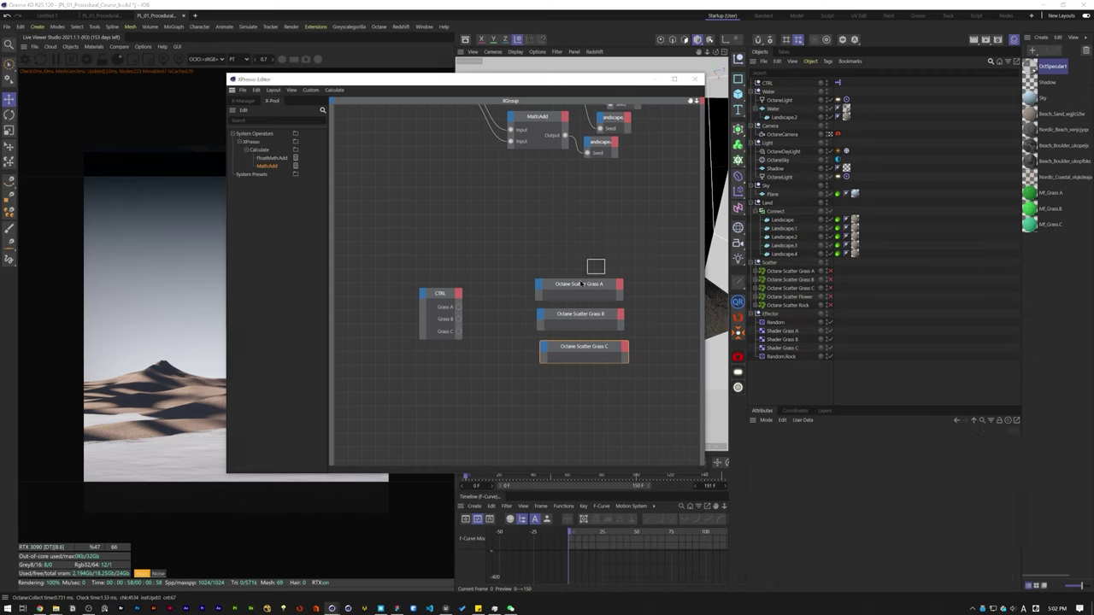
Step: Connect CTRL's Grass A output to the input of the Octane Scatter Grass A node
left_click_drag(459, 306, 541, 298)
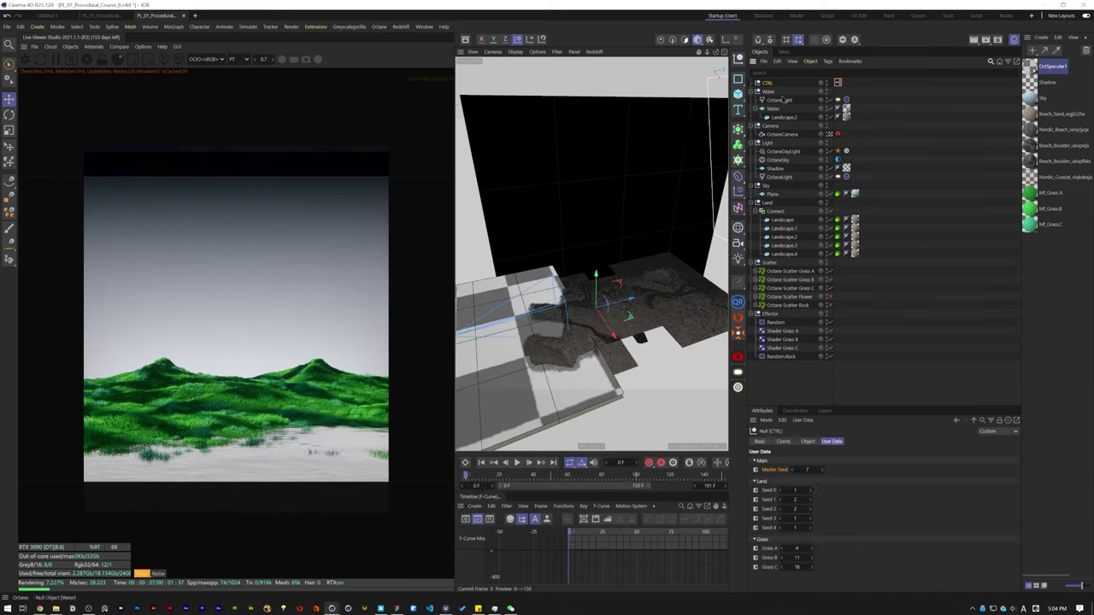
Step: Add the Mf_Grass.A, Mf_Grass.B and Mf_Grass.C materials to a new layer and rename that layer
scroll(809, 470, "up", 4)
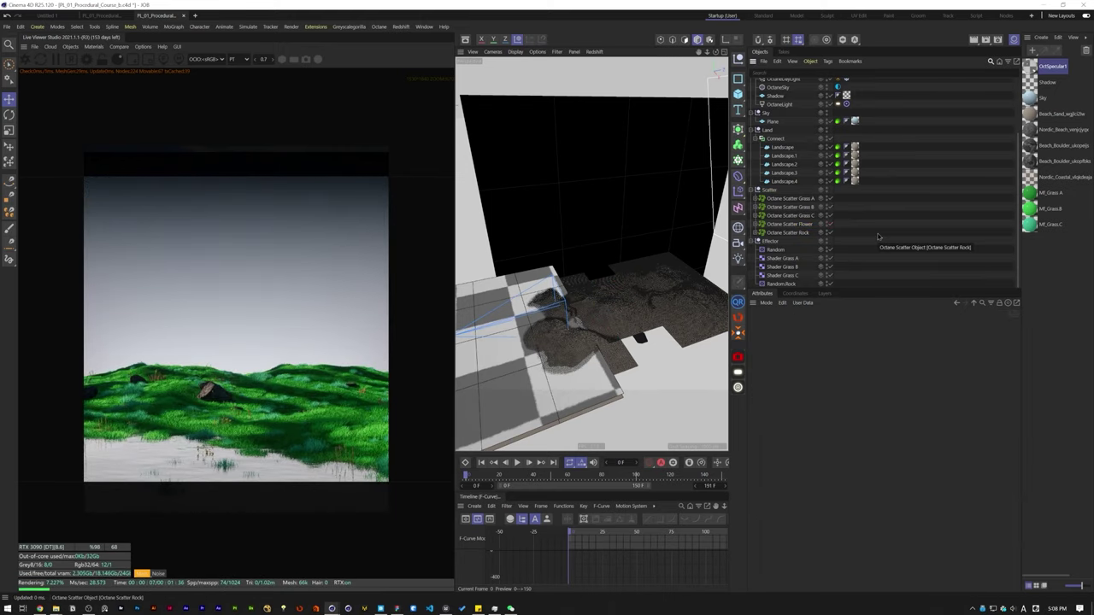
left_click_drag(943, 284, 943, 284)
left_click_drag(958, 258, 948, 190)
right_click(956, 220)
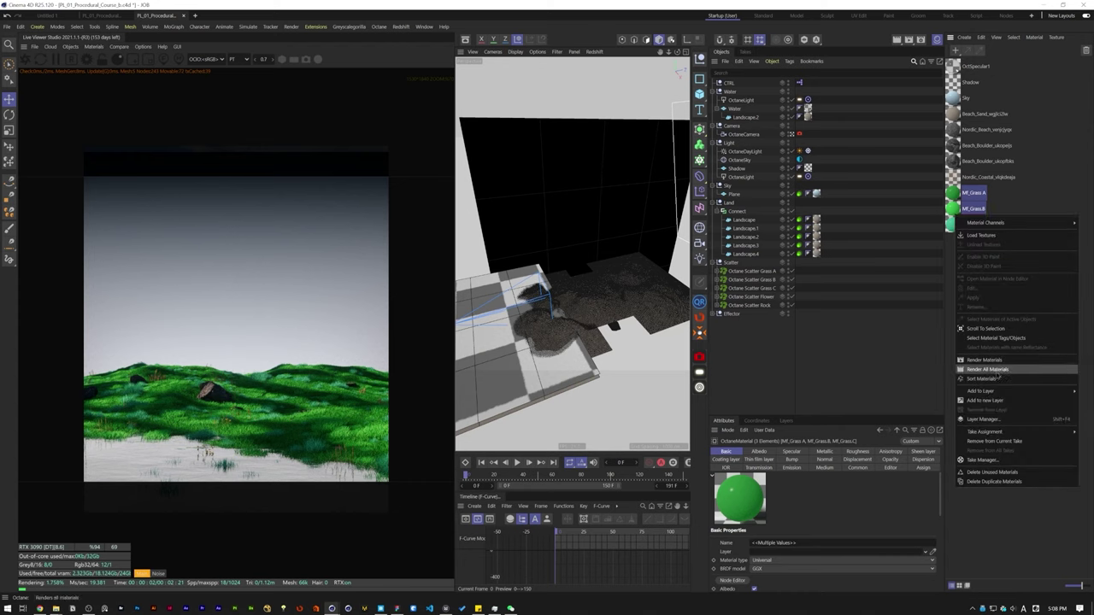
left_click(1011, 399)
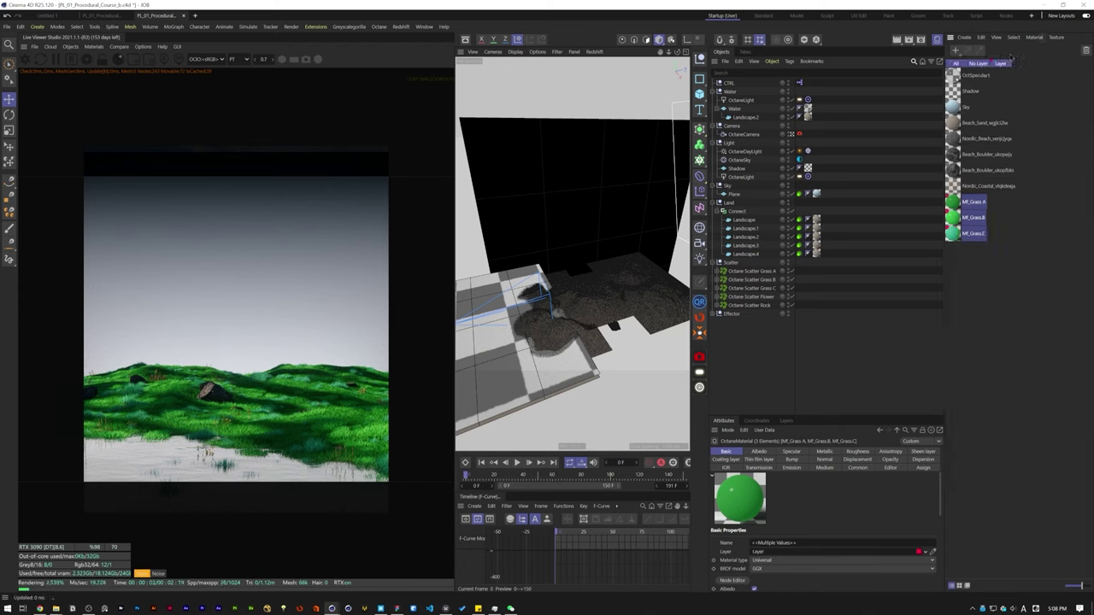
left_click(980, 64)
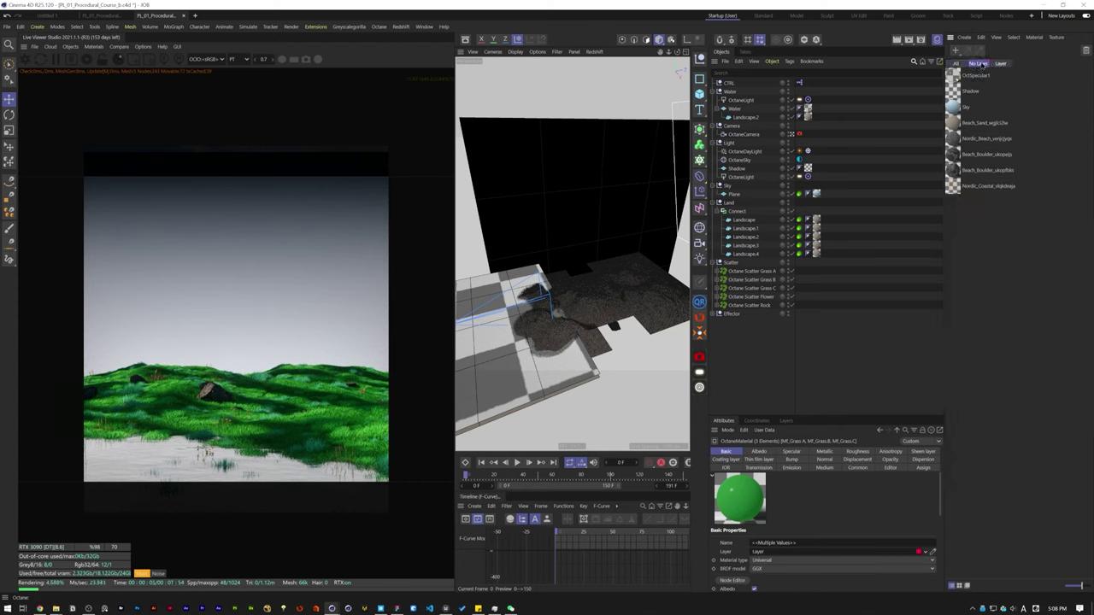
double_click(996, 63)
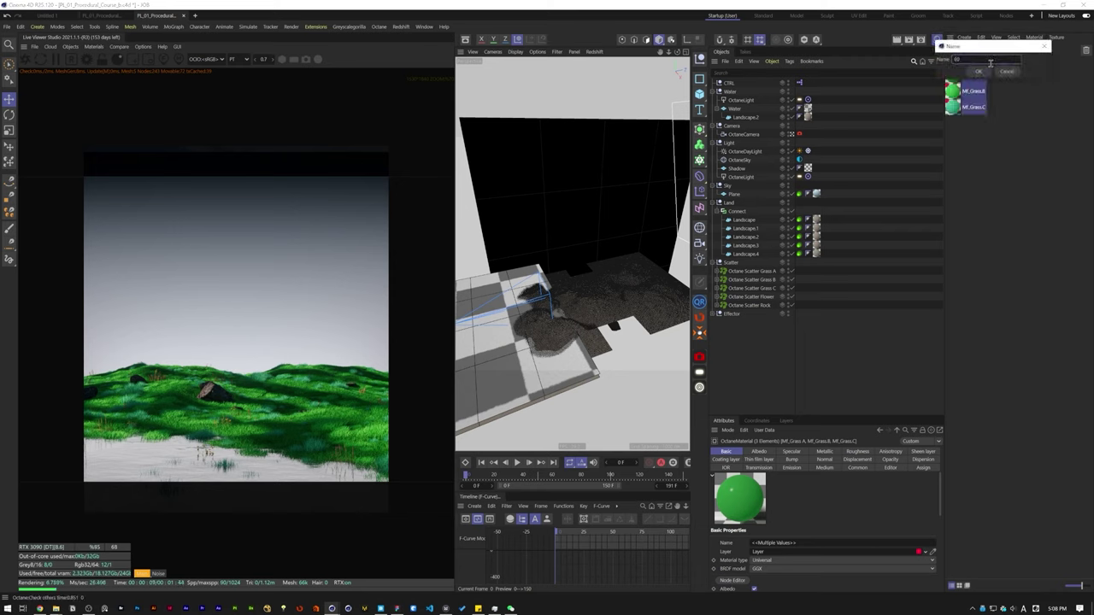
key("Return")
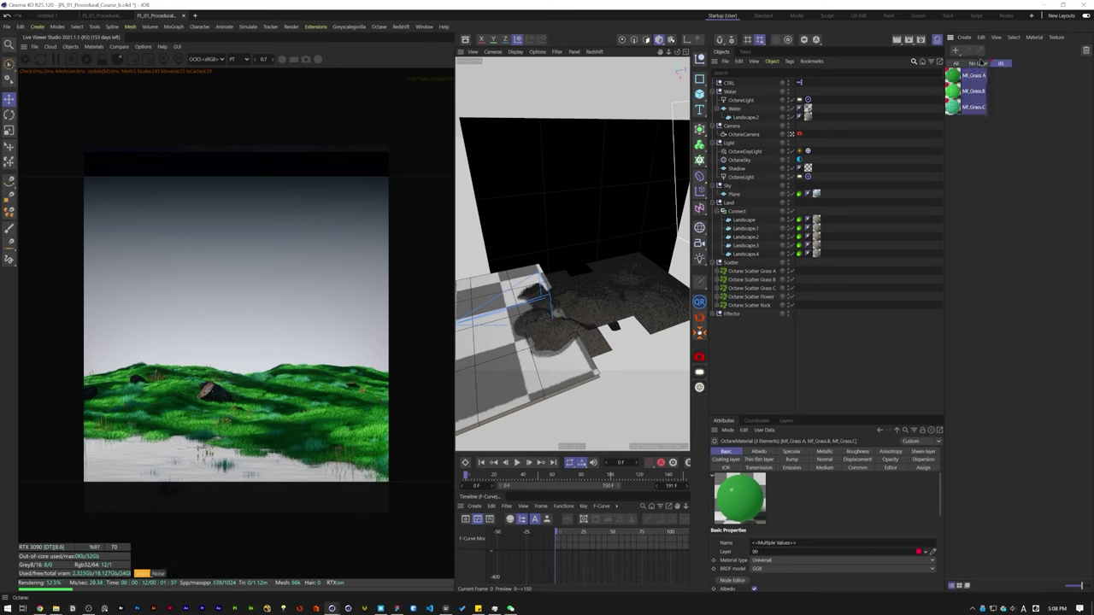
Step: Move the Nordic_Coastal material into the grass materials' layer and rename it Flower
left_click(980, 64)
left_click(975, 242)
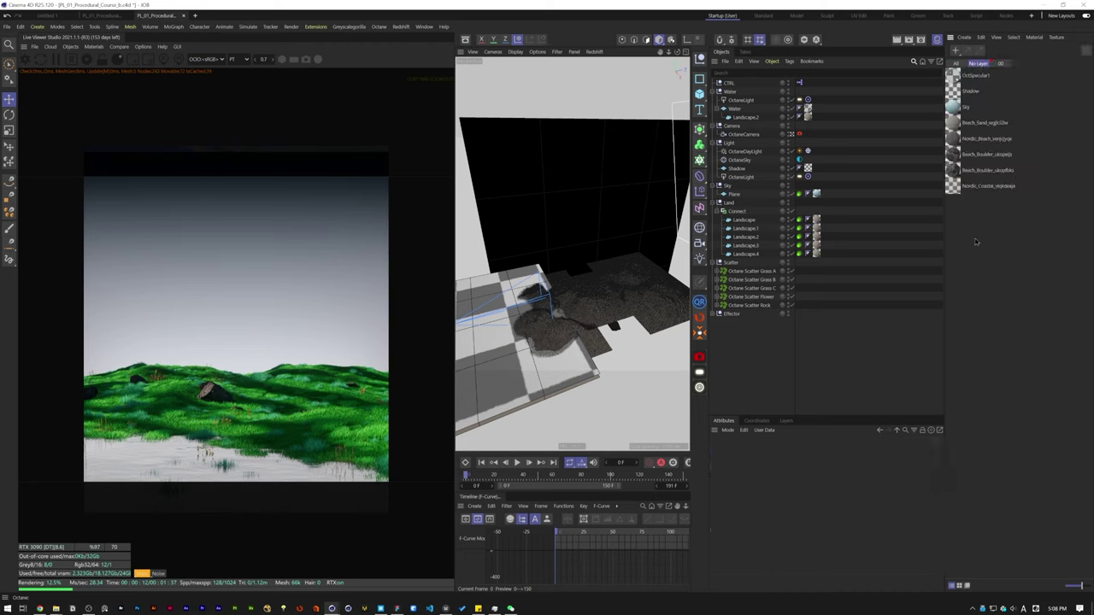
left_click_drag(953, 192, 1002, 64)
double_click(823, 541)
type("Flower")
key("Return")
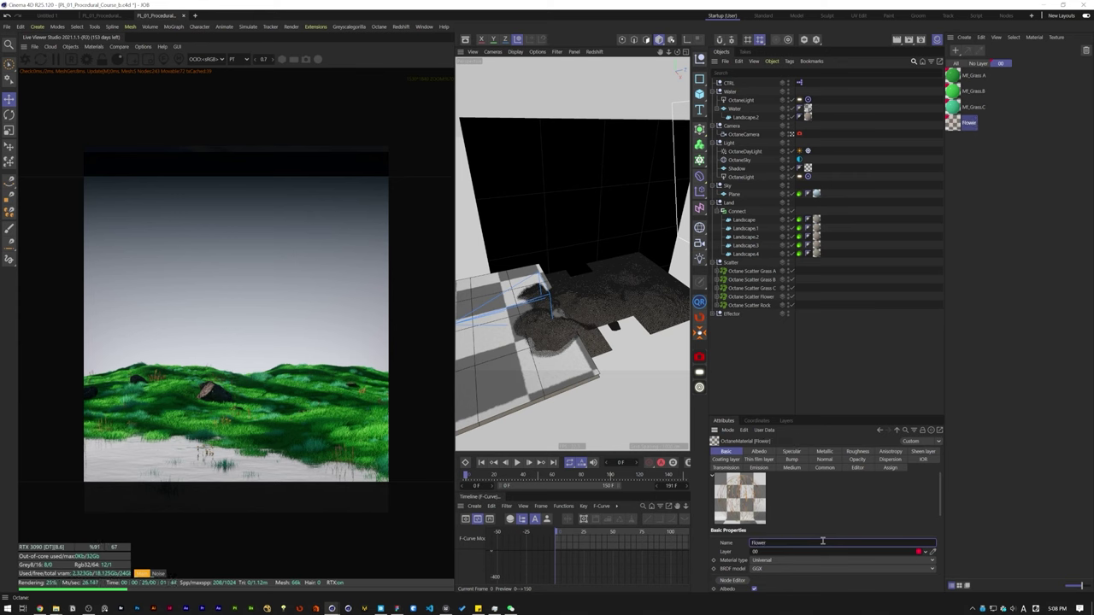
Step: Rename the OctSpecular1 material as Water
left_click(999, 63)
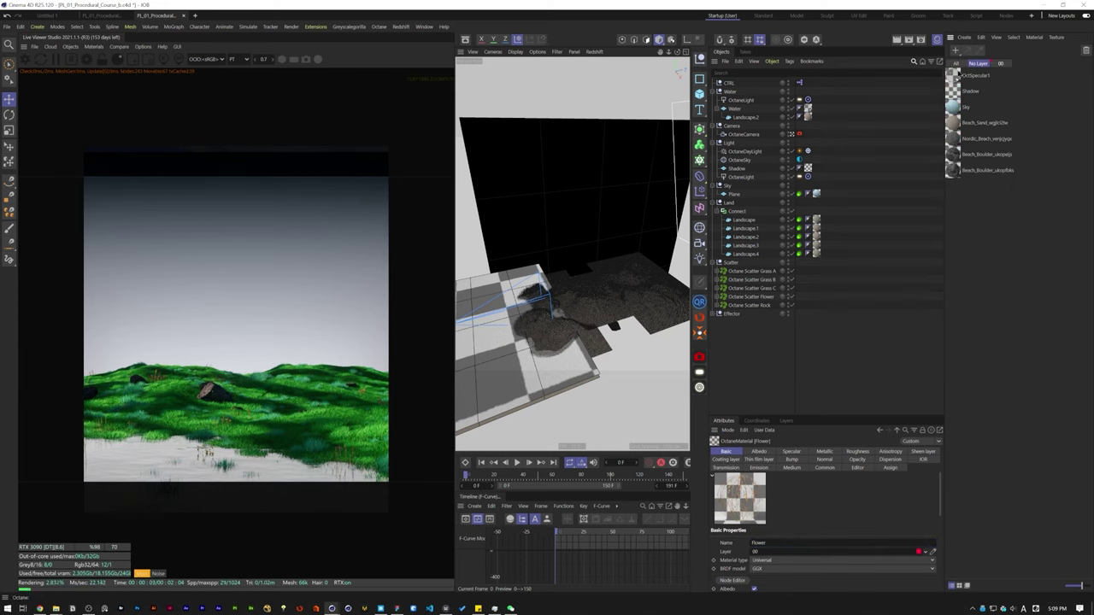
left_click(956, 76)
double_click(755, 543)
type("Water")
key("Return")
Step: Create a new Octane mix material
left_click(752, 359)
left_click(93, 46)
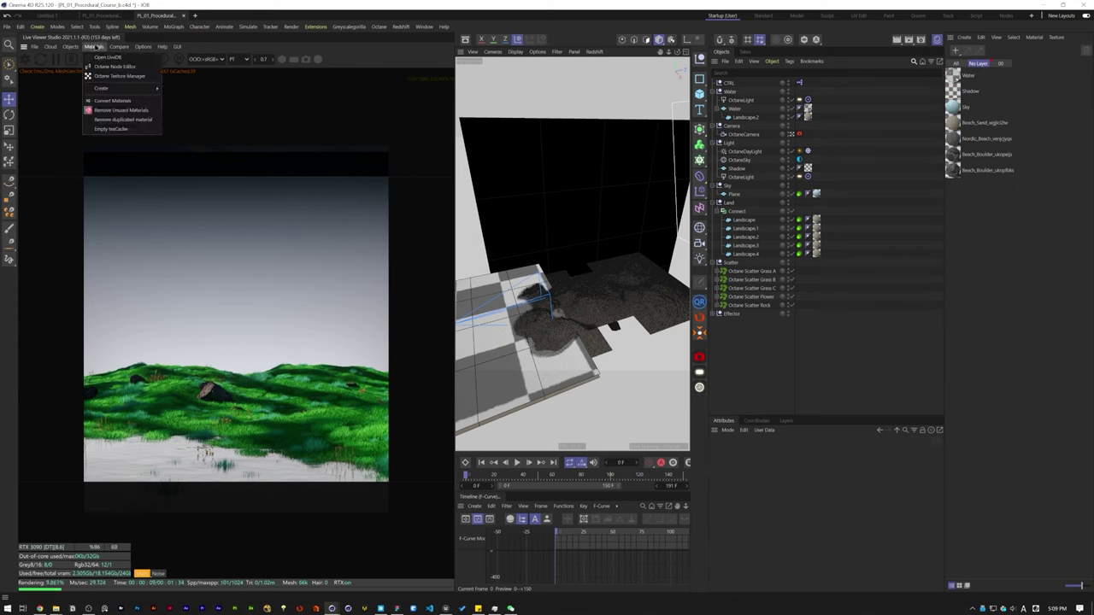
mouse_move(128, 88)
left_click(216, 154)
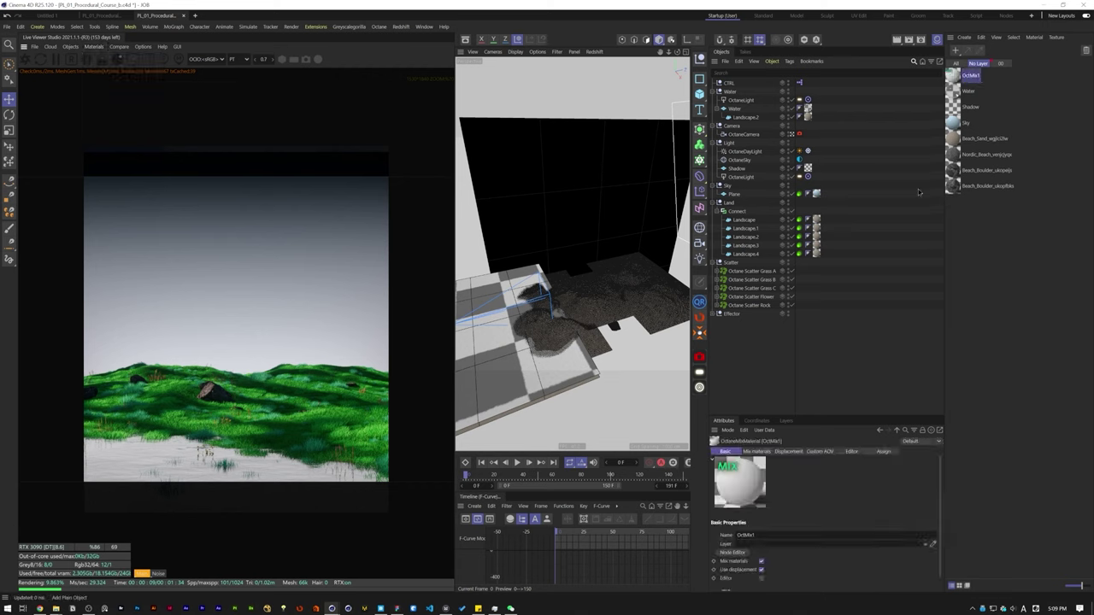
Step: Rename the new OctMix1 mix material as Grass A
left_click(1001, 64)
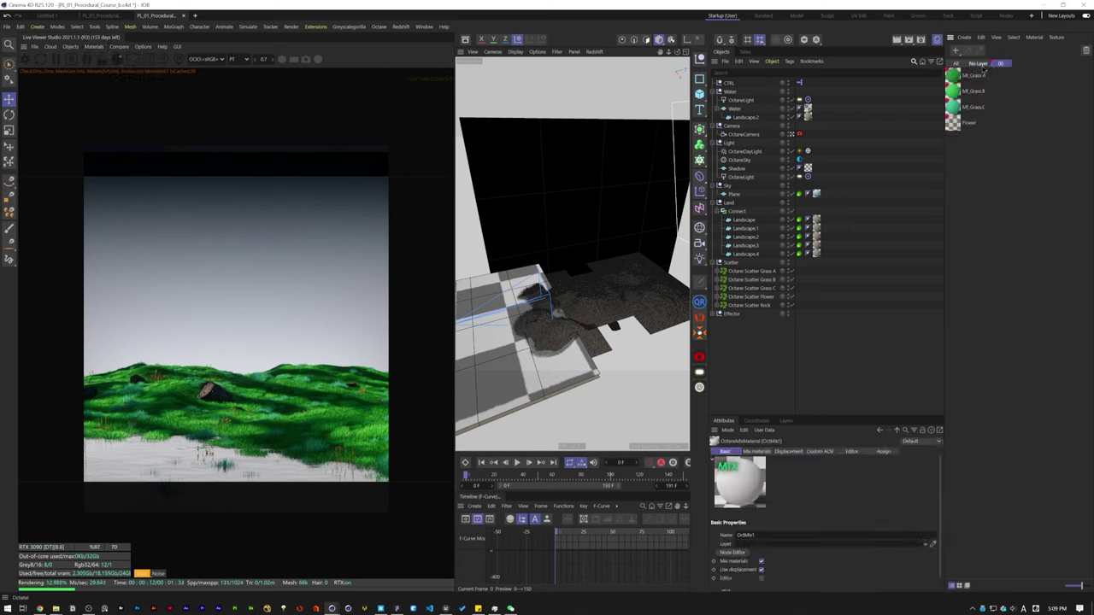
left_click(977, 64)
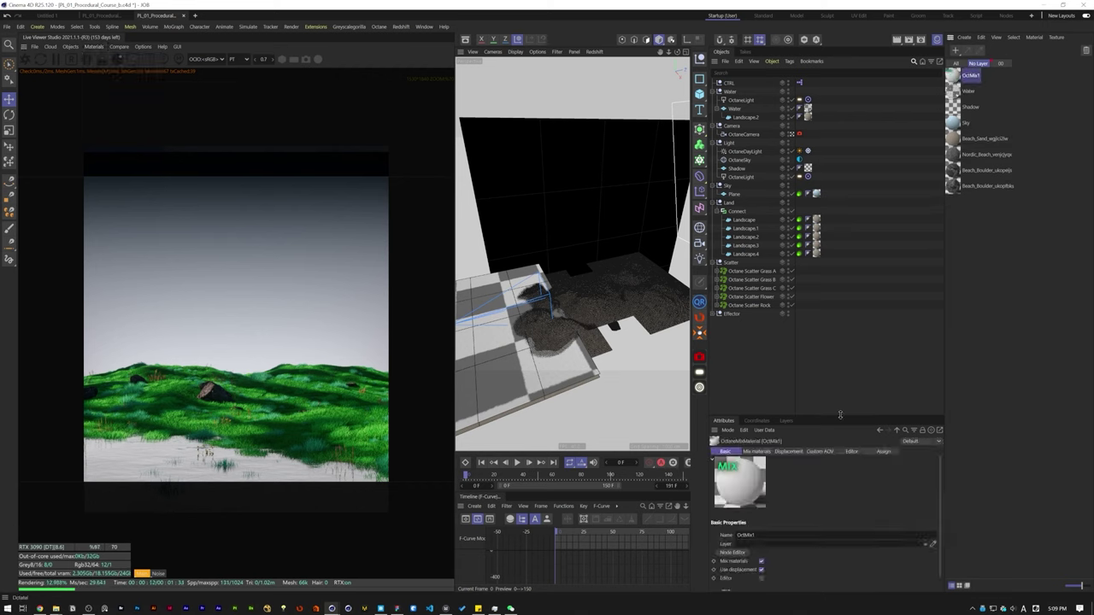
left_click_drag(840, 415, 840, 328)
left_click(744, 447)
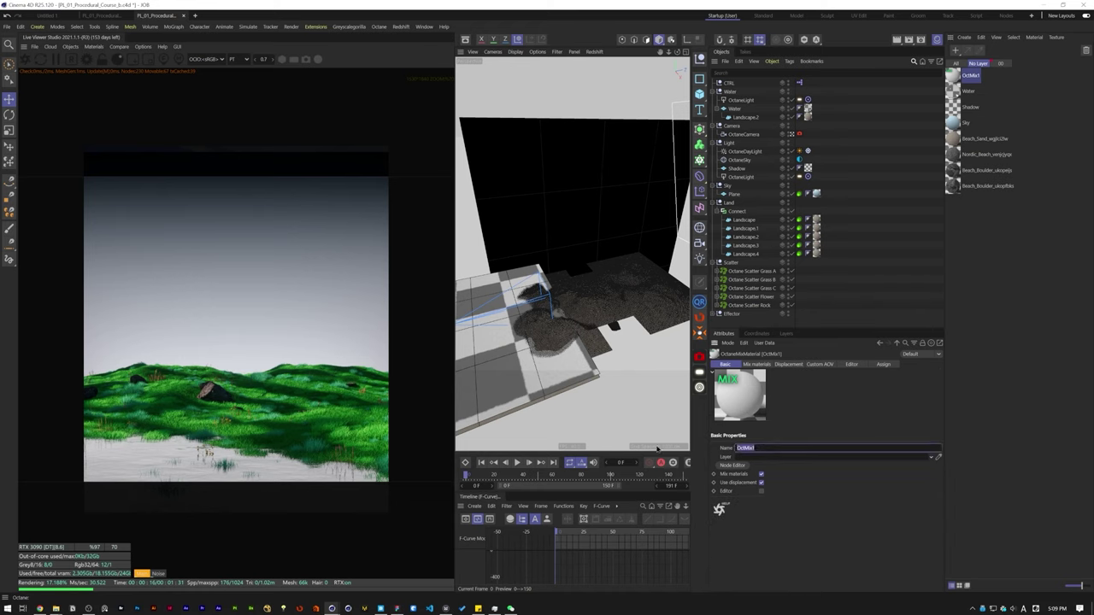
type("Grass A")
key("Return")
Step: Set the Grass A mix amount's float texture to 1 and assign Mf_Grass.A as its Material1
left_click(763, 366)
left_click(1001, 64)
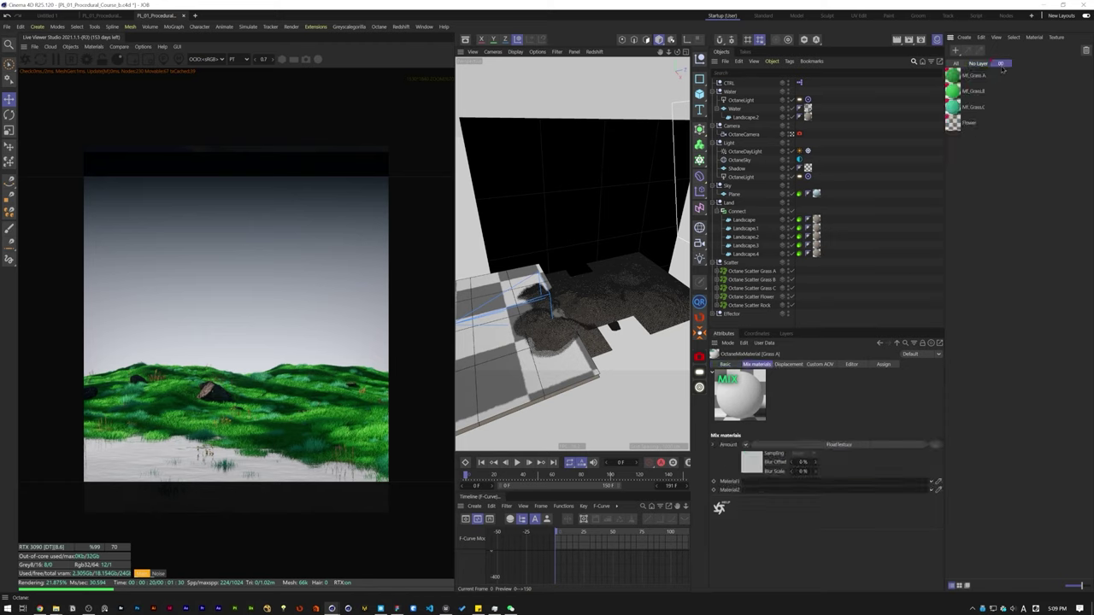
left_click(801, 446)
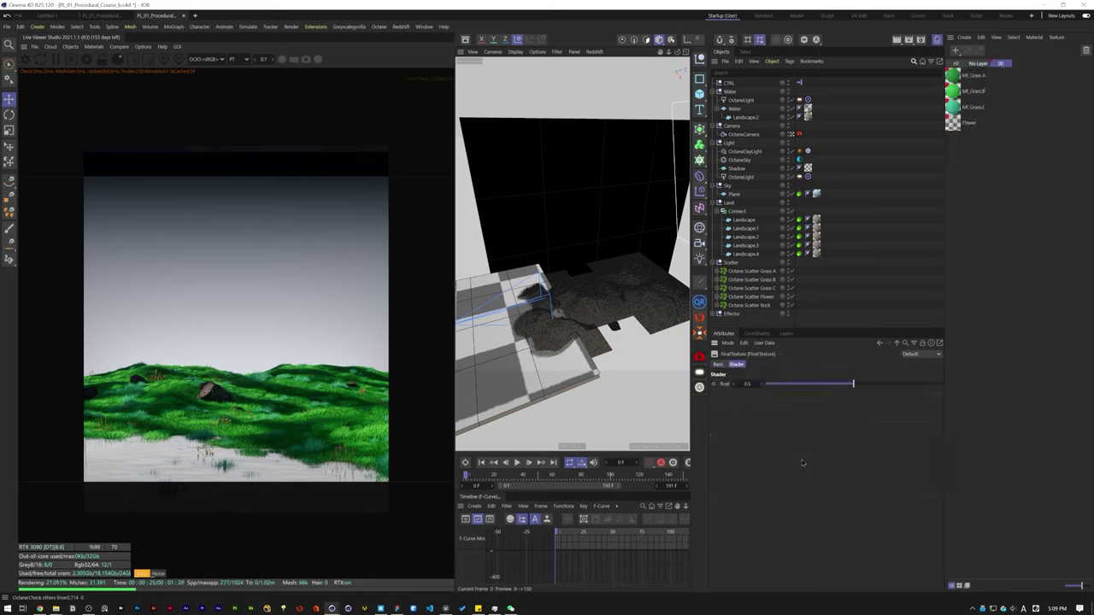
type("1")
key("Return")
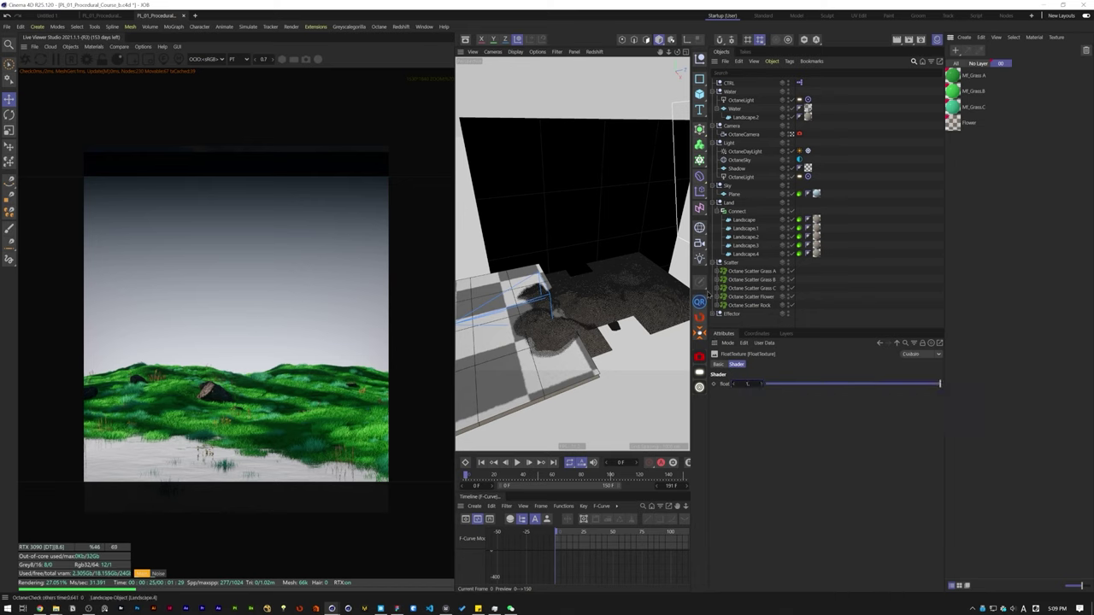
Step: Expand the three grass scatters and replace the Grass A object's material with the Grass A mix material
left_click(718, 271)
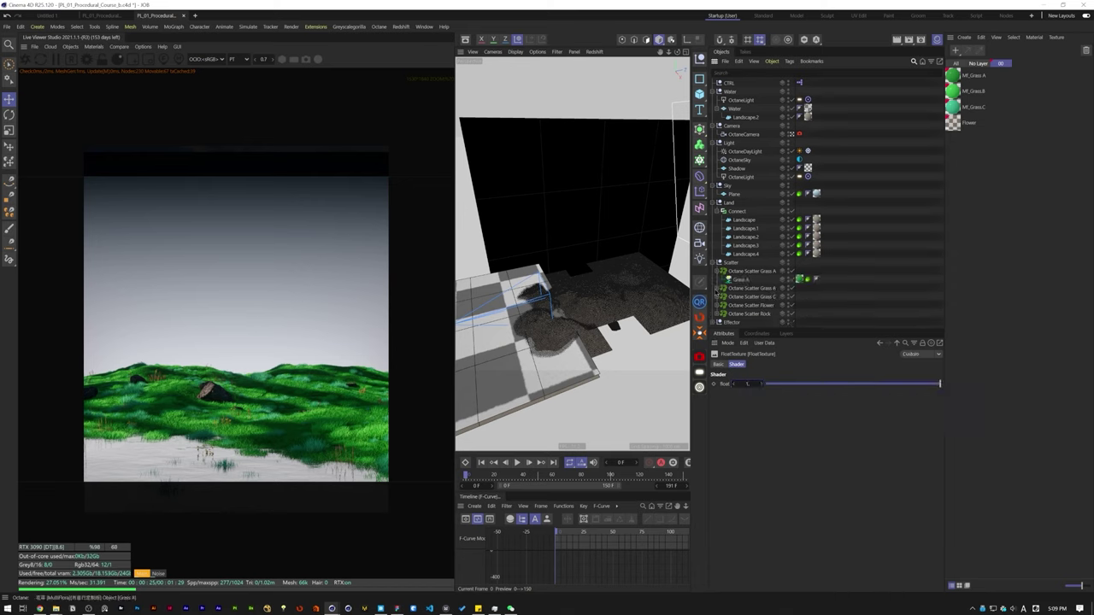
left_click(718, 288)
left_click(719, 305)
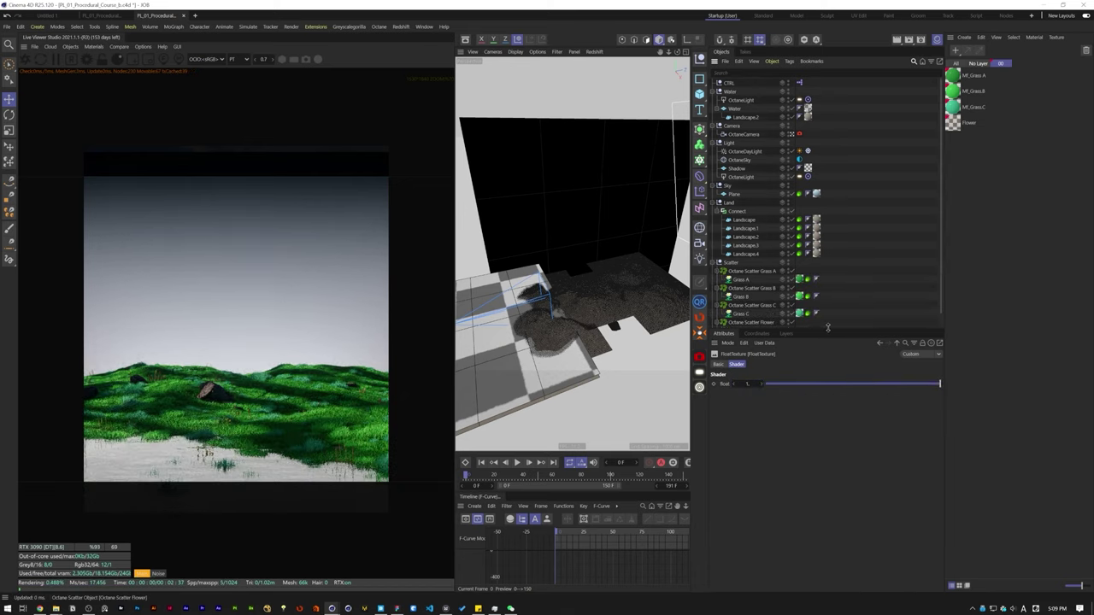
left_click_drag(830, 329, 830, 361)
left_click(976, 63)
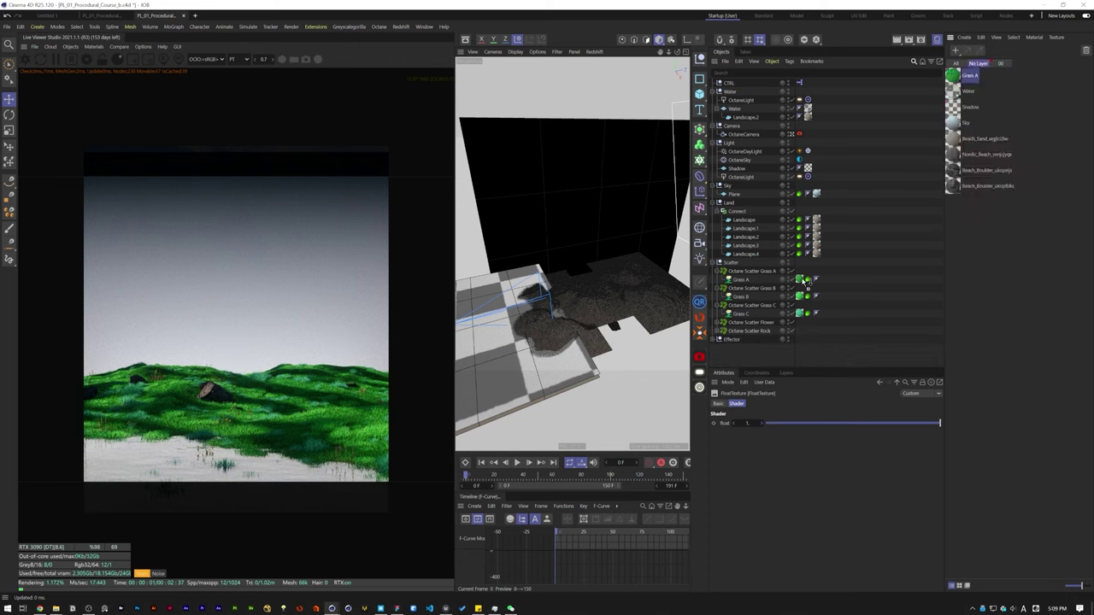
left_click_drag(803, 281, 802, 280)
Step: Duplicate the Grass A mix material twice and rename the copies Grass B and Grass C
left_click(952, 77)
left_click_drag(952, 76, 973, 100)
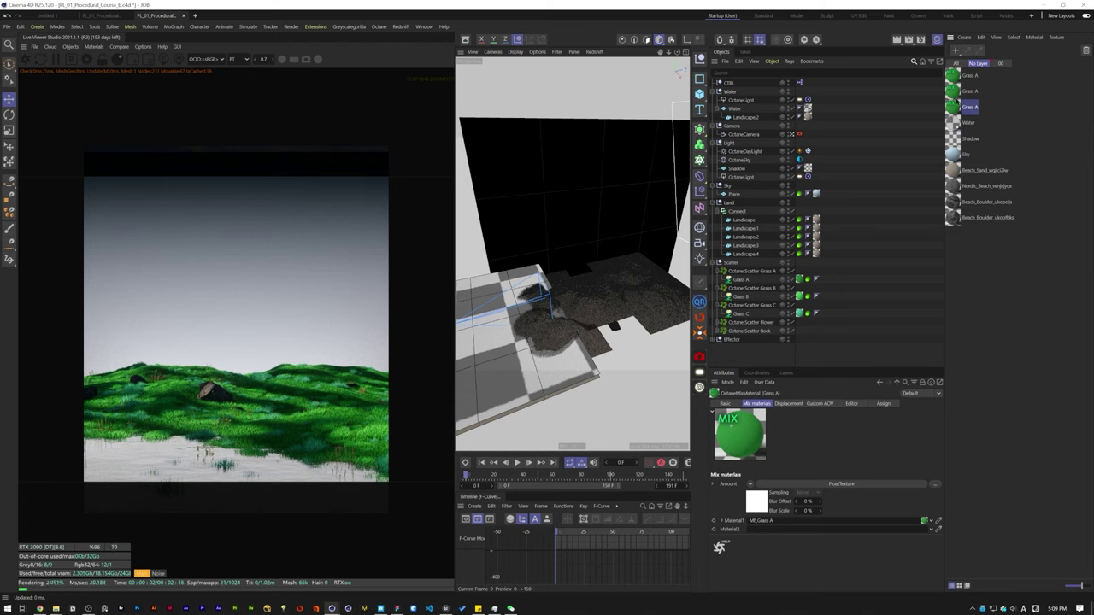
left_click(957, 93)
left_click(724, 403)
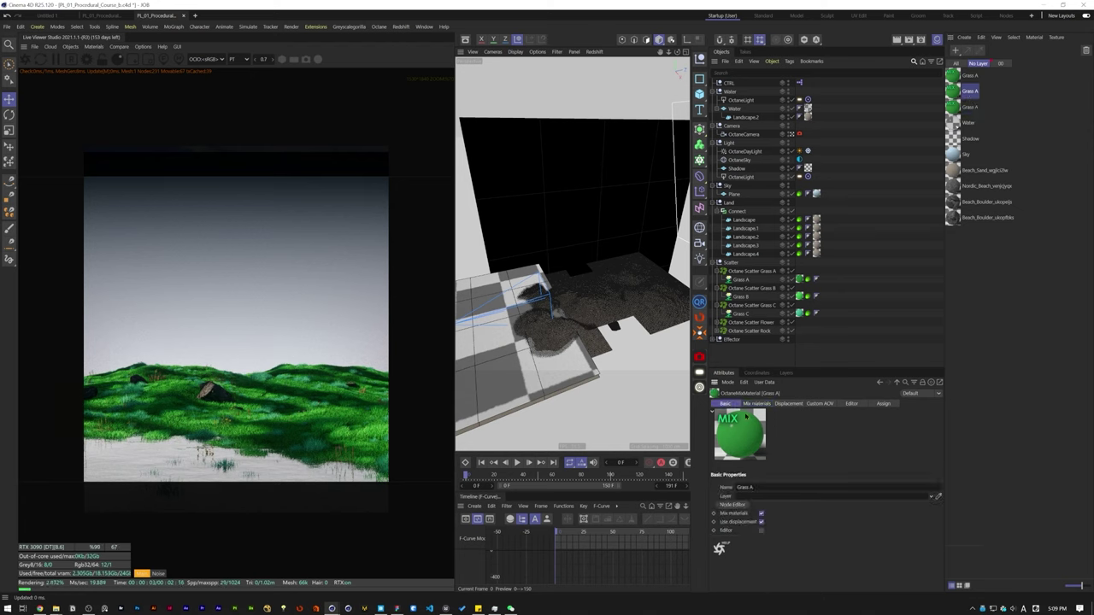
left_click(786, 487)
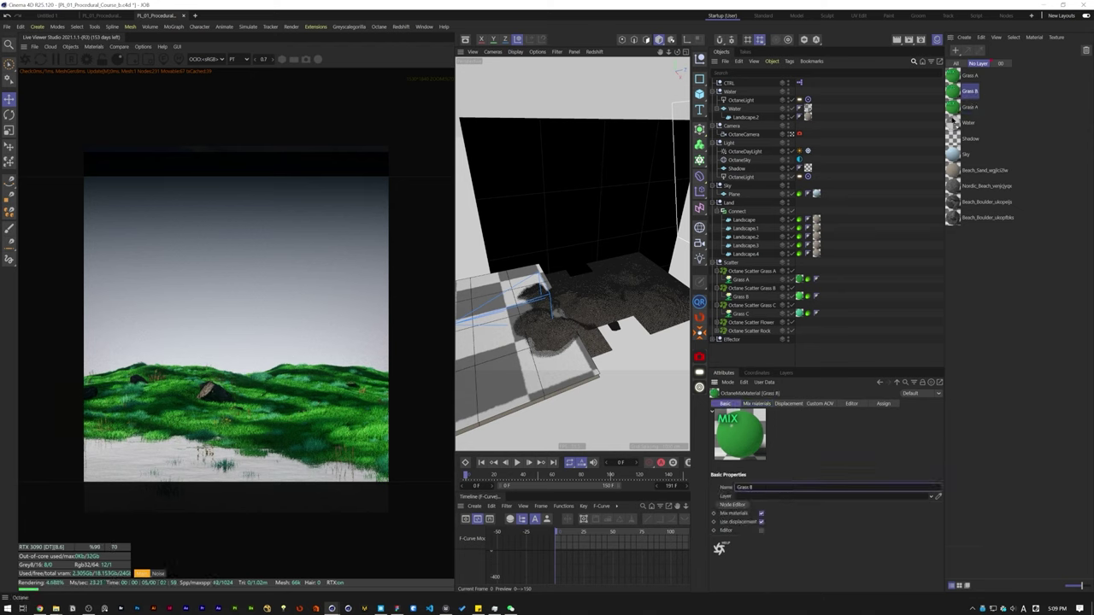
left_click(953, 108)
left_click(759, 488)
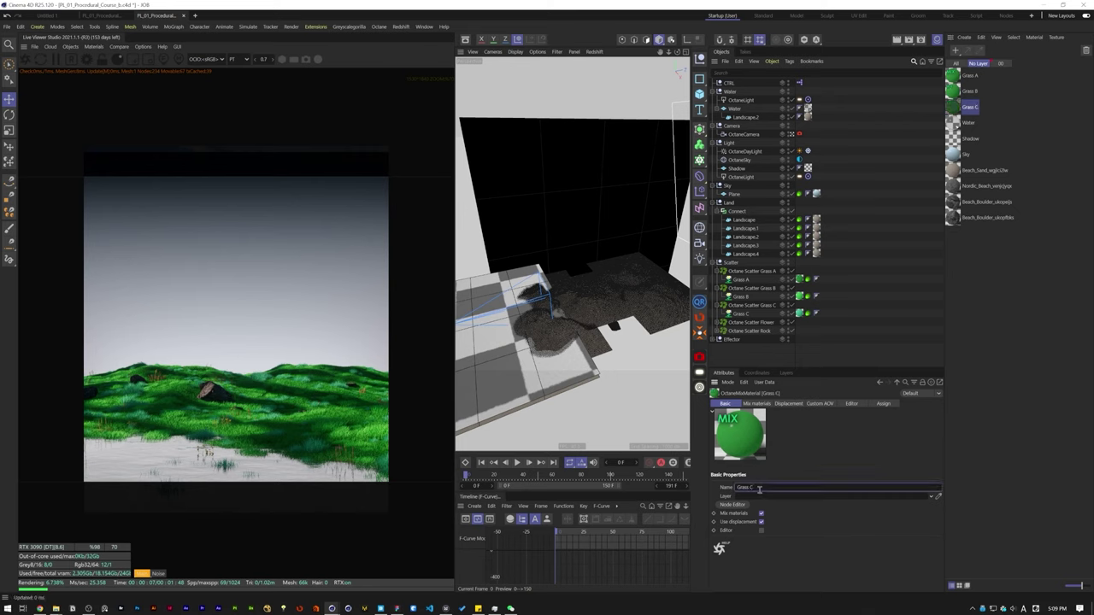
Step: Assign Mf_Grass.C as Material1 of the Grass C mix and Mf_Grass.B as Material1 of the Grass B mix
left_click(1000, 63)
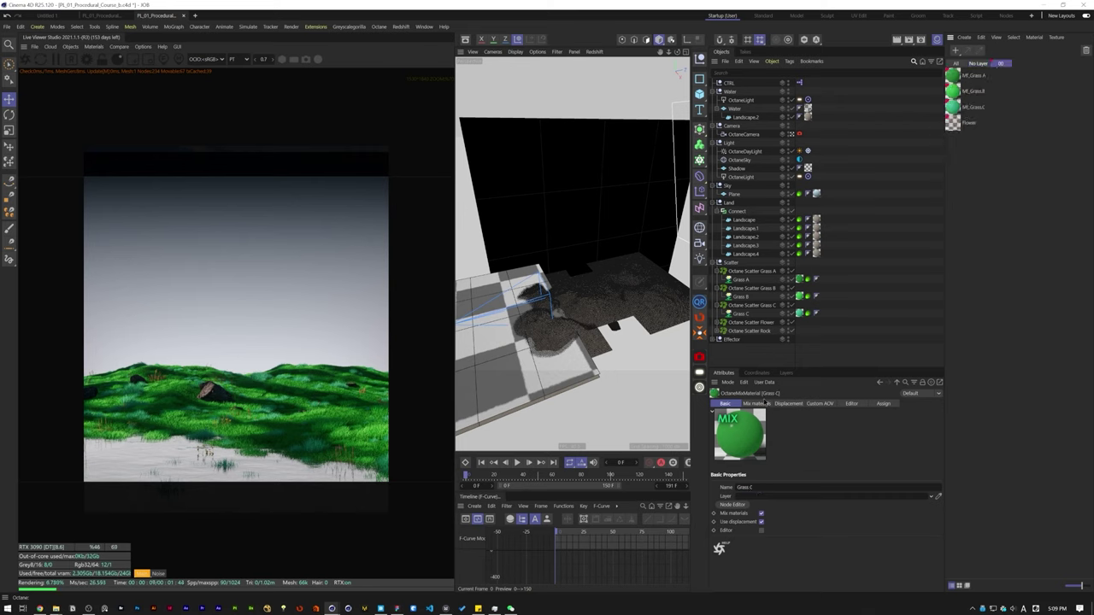
left_click(757, 403)
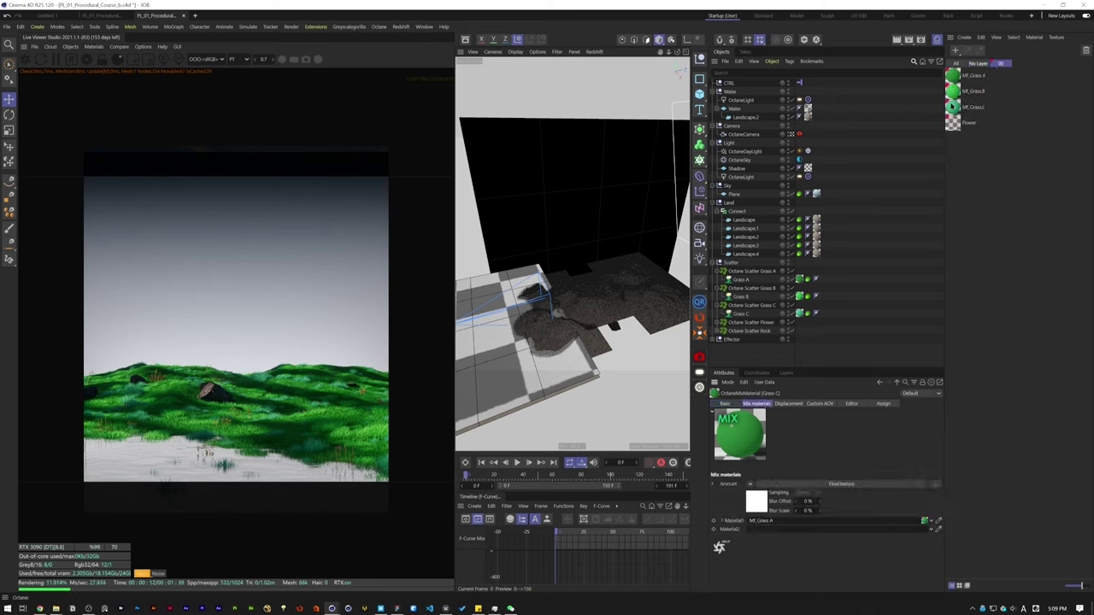
left_click(976, 65)
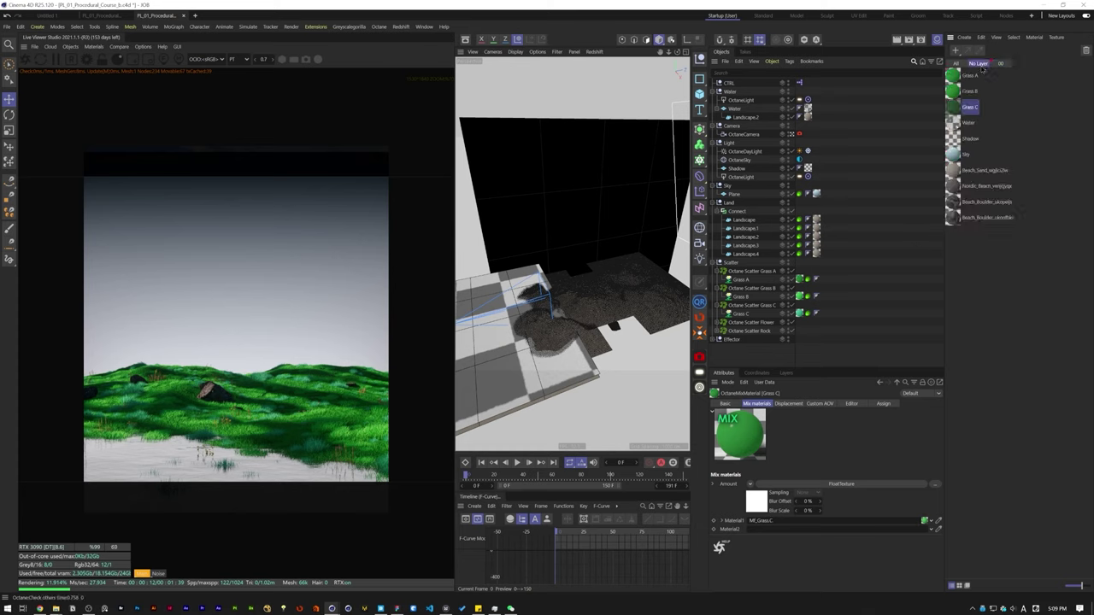
left_click(977, 85)
left_click(999, 66)
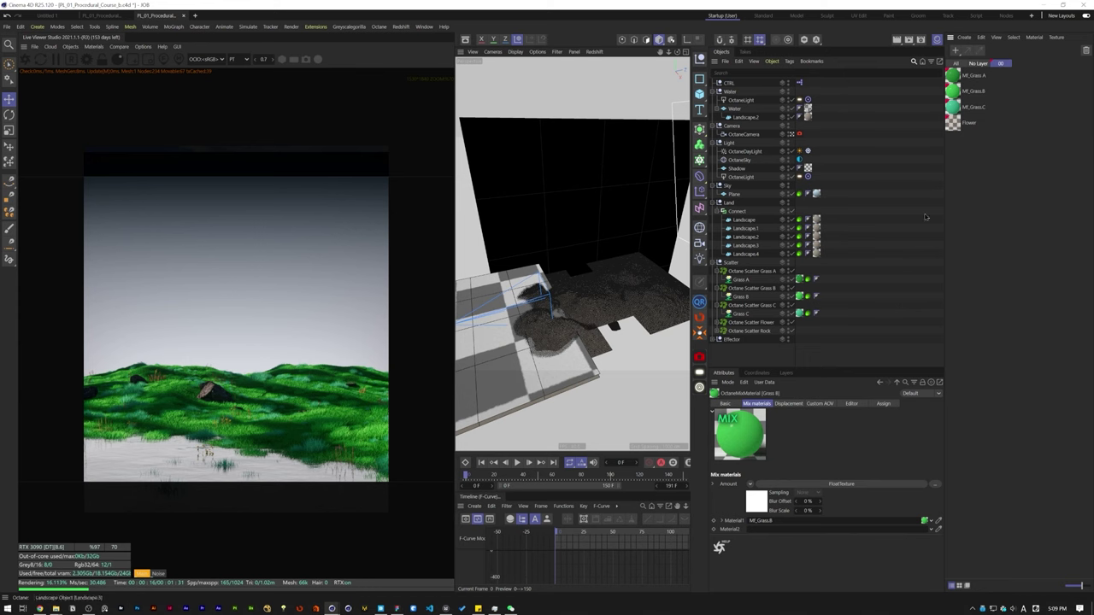
Step: Apply the Grass B and Grass C mix materials to the matching grass objects in the scatters
left_click(979, 64)
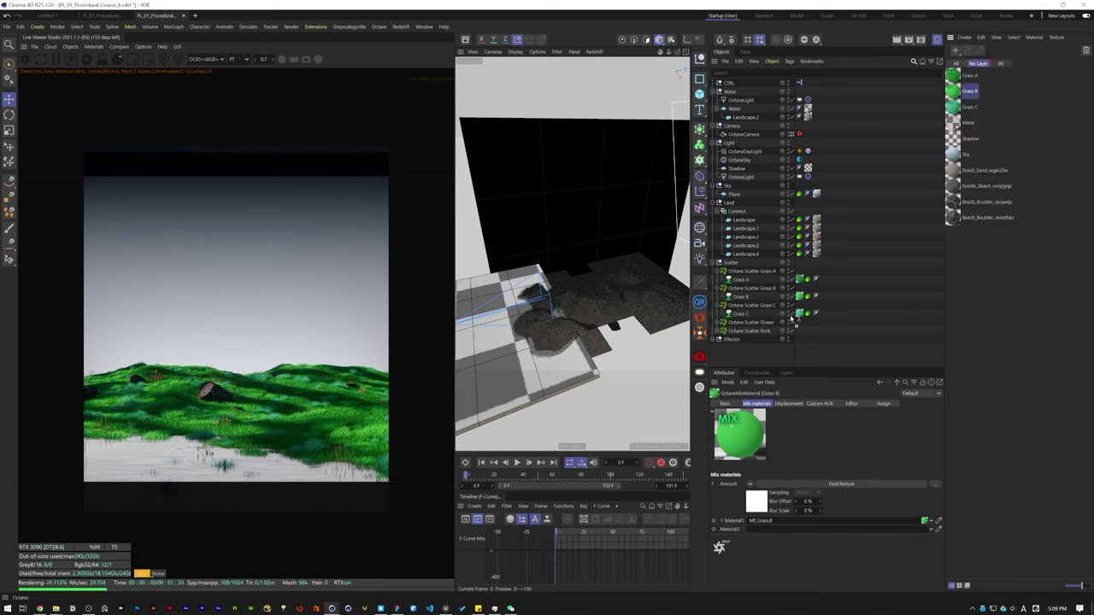
left_click_drag(799, 296, 800, 297)
left_click_drag(956, 107, 882, 193)
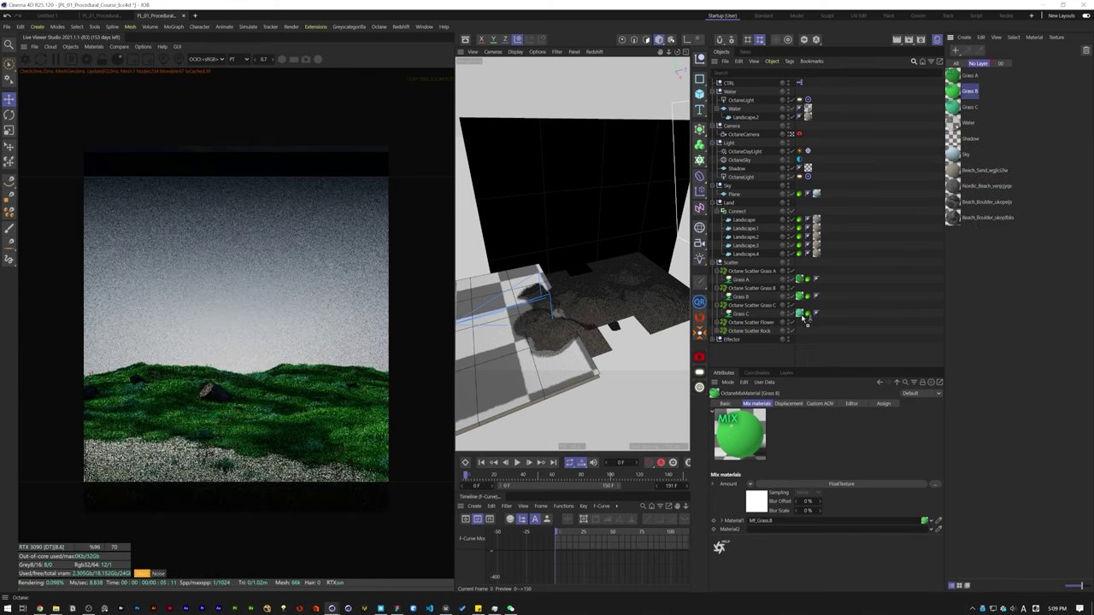
left_click_drag(804, 318, 801, 314)
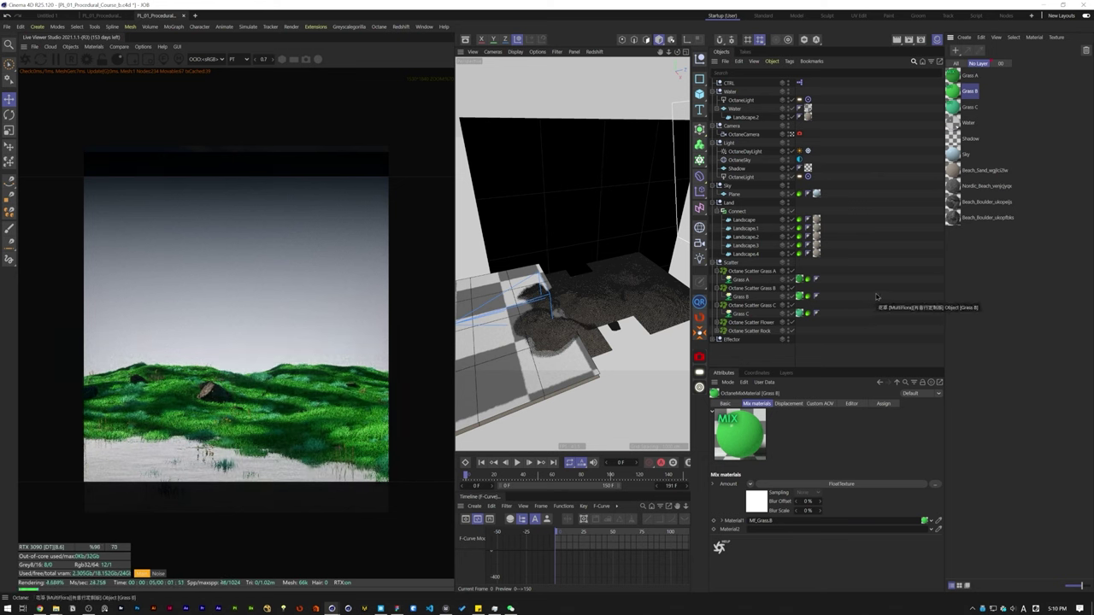
Step: Duplicate the CTRL null's Master Seed user data in the Main group and name the copy Color Theme
left_click(800, 83)
left_click(729, 83)
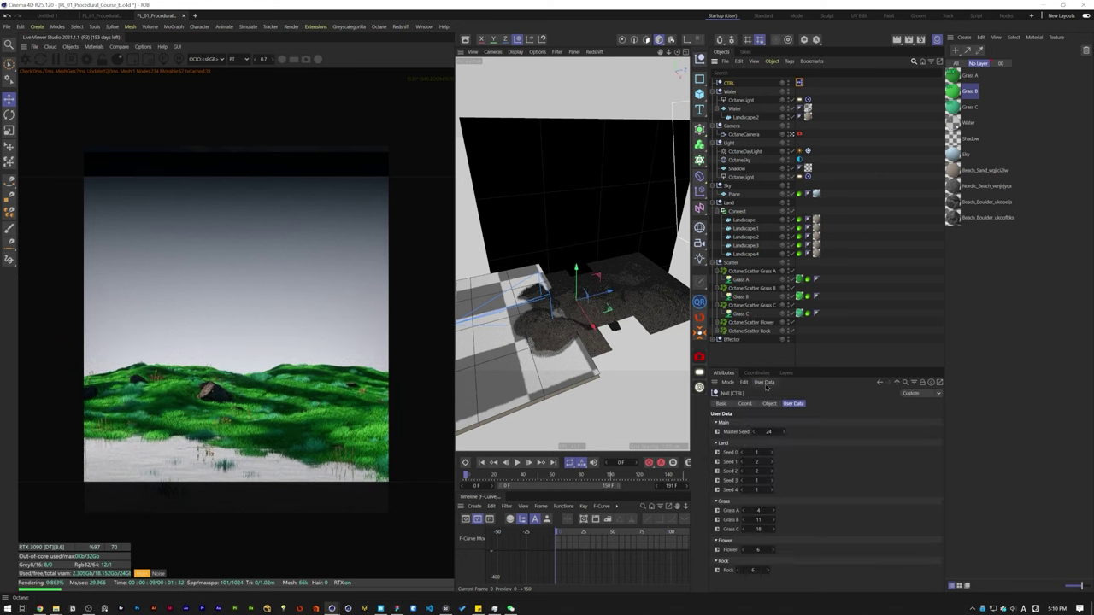
left_click(765, 383)
left_click(779, 402)
left_click_drag(687, 225, 632, 228)
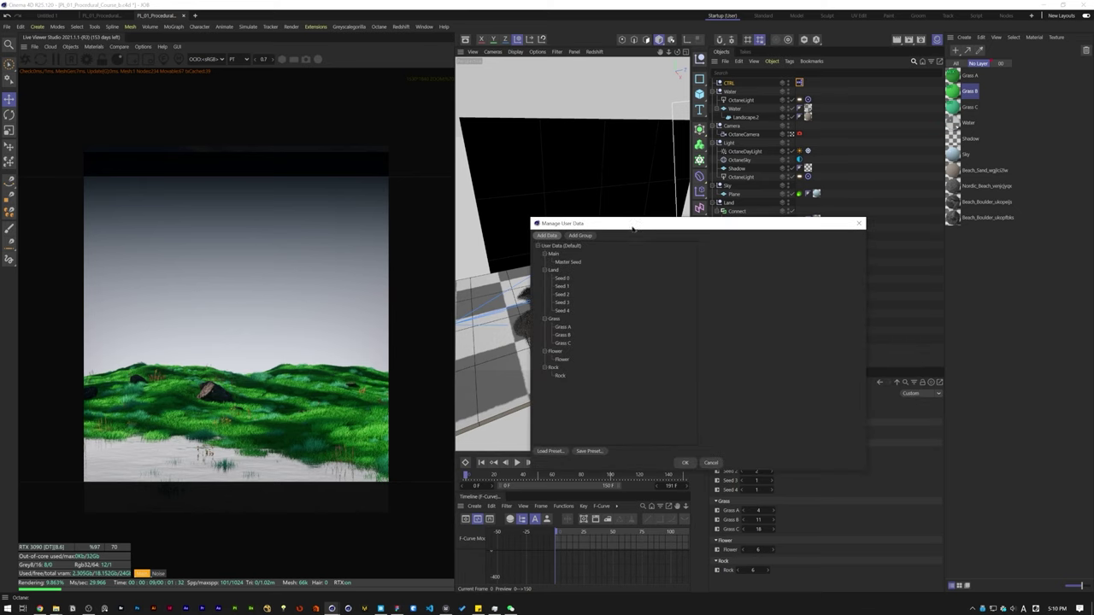
left_click(565, 261)
right_click(569, 263)
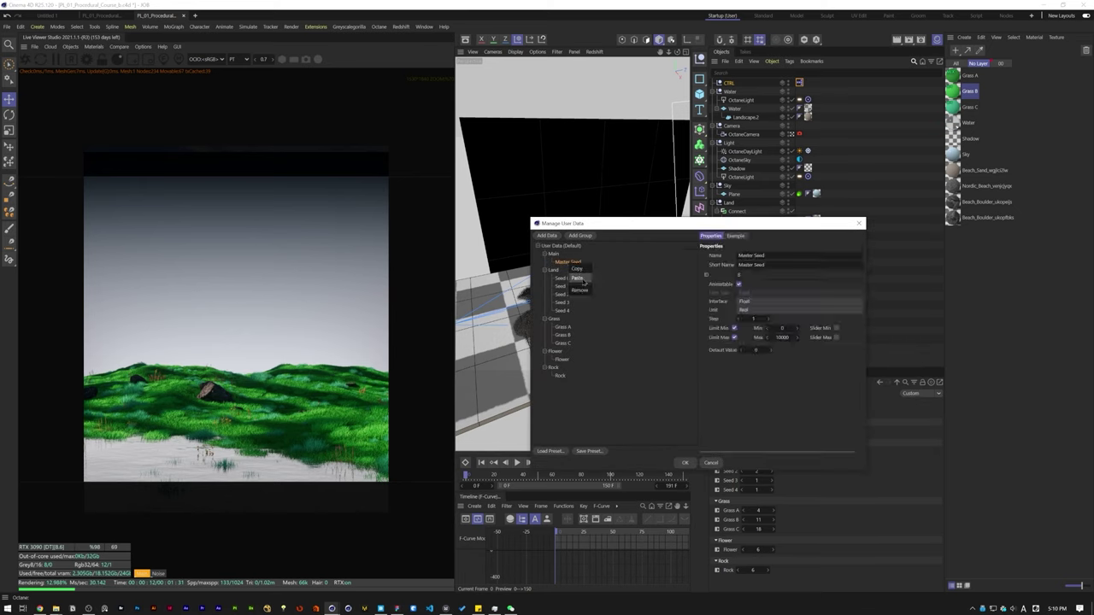
left_click(579, 278)
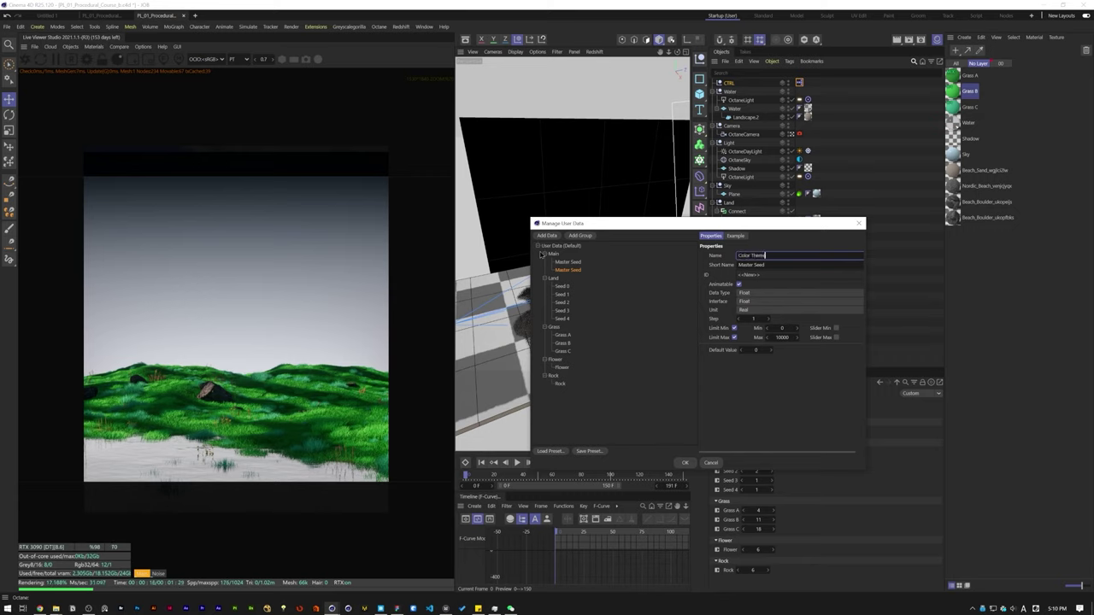
left_click(684, 463)
Step: Open the CTRL null's XPresso network and add another CTRL node in an empty area
double_click(801, 82)
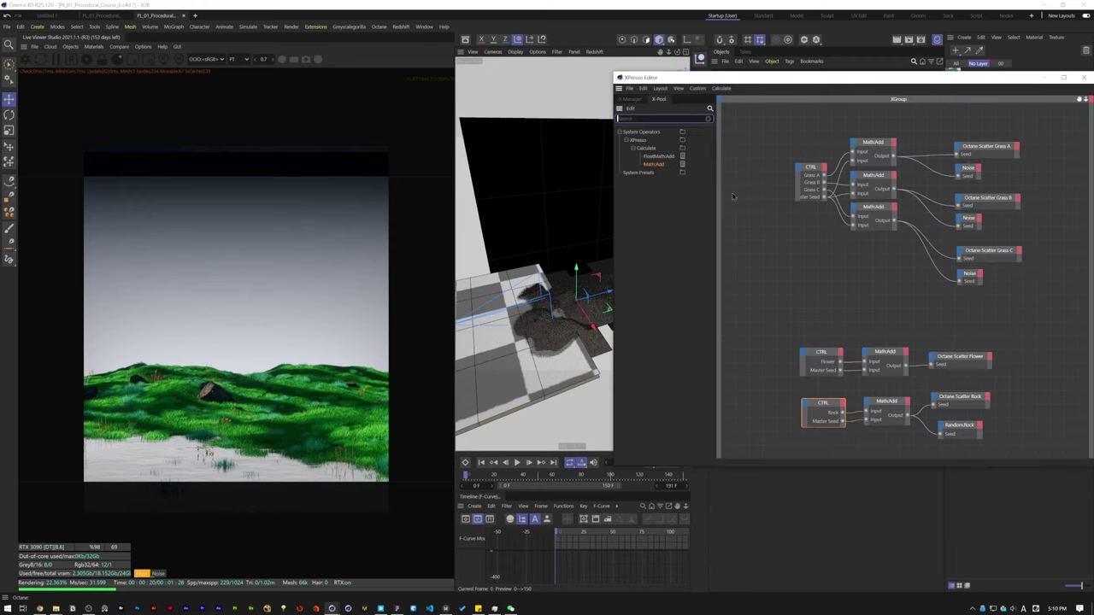
scroll(878, 184, "down", 3)
middle_click_drag(952, 148, 892, 337, "alt")
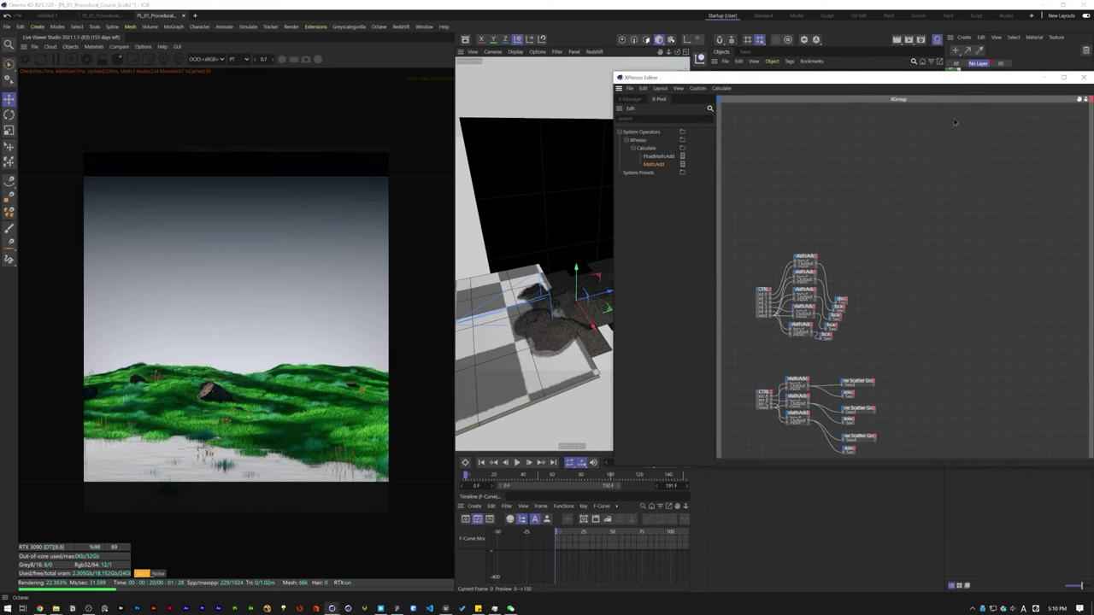
left_click_drag(842, 78, 512, 150)
left_click_drag(729, 82, 599, 368)
left_click_drag(589, 150, 475, 142)
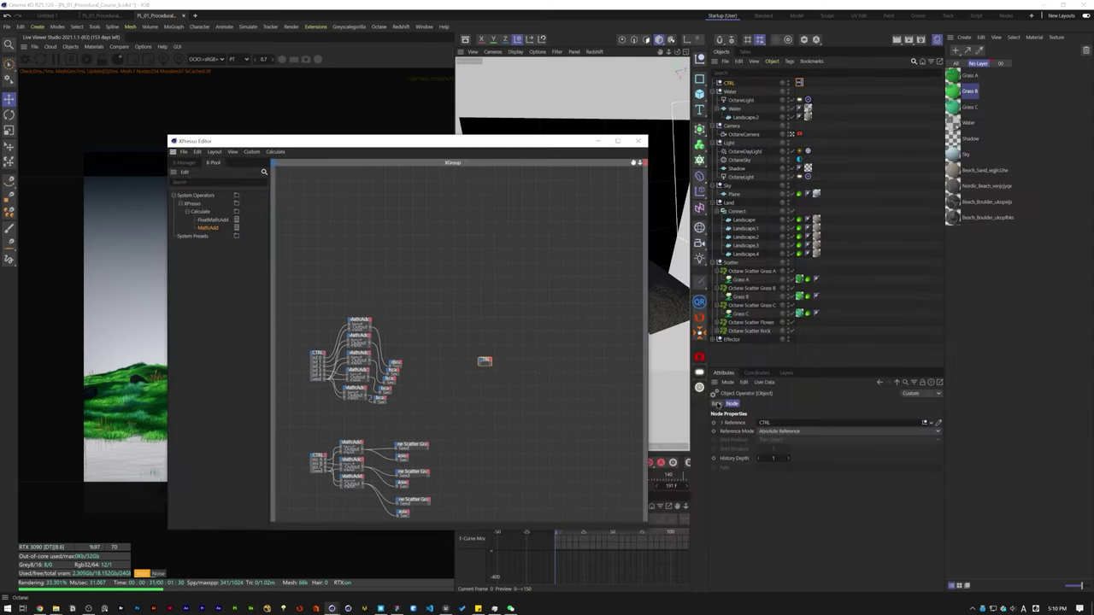
Step: Add Color Theme and Master Seed output ports to the new CTRL node
left_click(729, 83)
left_click_drag(733, 441, 492, 363)
left_click(486, 360)
scroll(510, 361, "up", 5)
left_click(729, 83)
left_click_drag(728, 430, 459, 357)
left_click_drag(427, 354, 420, 342)
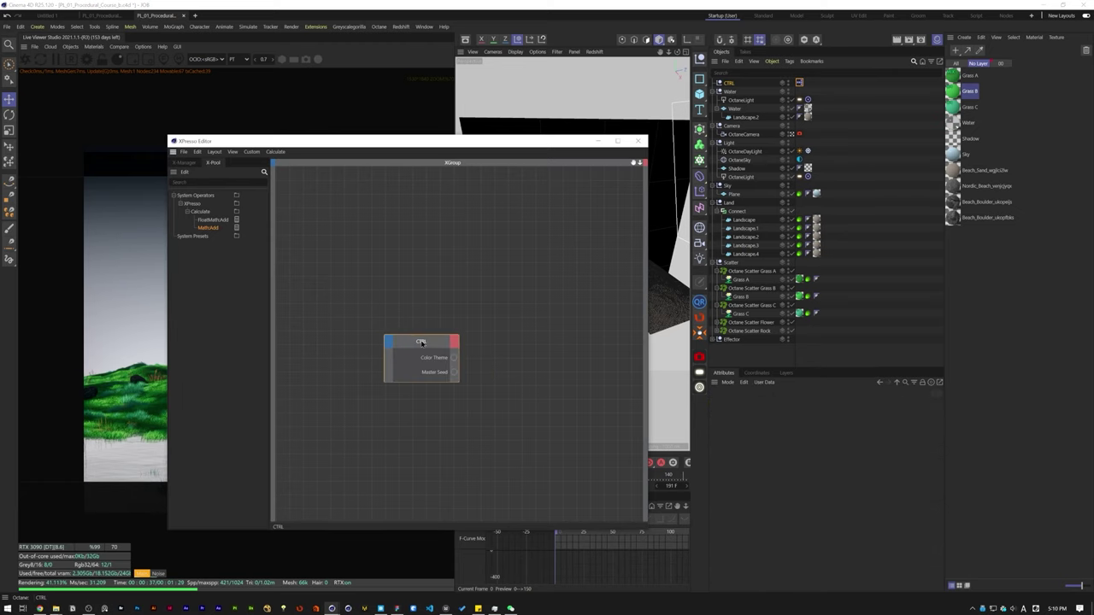
Step: Add nodes for the Grass A, Grass B and Grass C mix materials, each with a material input port
scroll(488, 332, "down", 3)
left_click_drag(958, 78, 560, 337)
left_click_drag(954, 107, 557, 318)
left_click(556, 358)
left_click(561, 316)
left_click_drag(970, 92, 556, 341)
left_click_drag(970, 108, 556, 358)
left_click_drag(567, 361, 568, 366)
Step: Add a MathAdd node beside the new CTRL node and space the three grass material nodes away from it
left_click_drag(458, 335, 433, 326)
left_click_drag(209, 228, 453, 273)
left_click_drag(433, 327, 408, 273)
left_click_drag(532, 295, 594, 383)
left_click_drag(561, 335, 603, 280)
Step: Add three Link List nodes, wiring the MathAdd output to their Index inputs and their Link outputs to the grass material nodes
left_click(225, 184)
type("link")
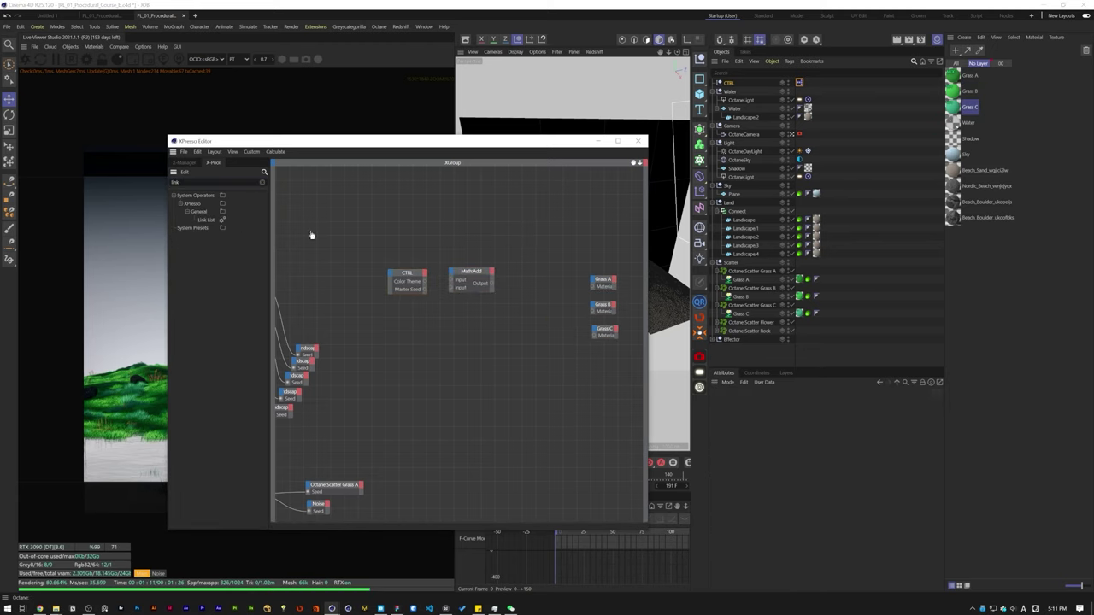
left_click_drag(206, 219, 592, 287)
left_click_drag(492, 283, 544, 306)
left_click_drag(493, 283, 563, 334)
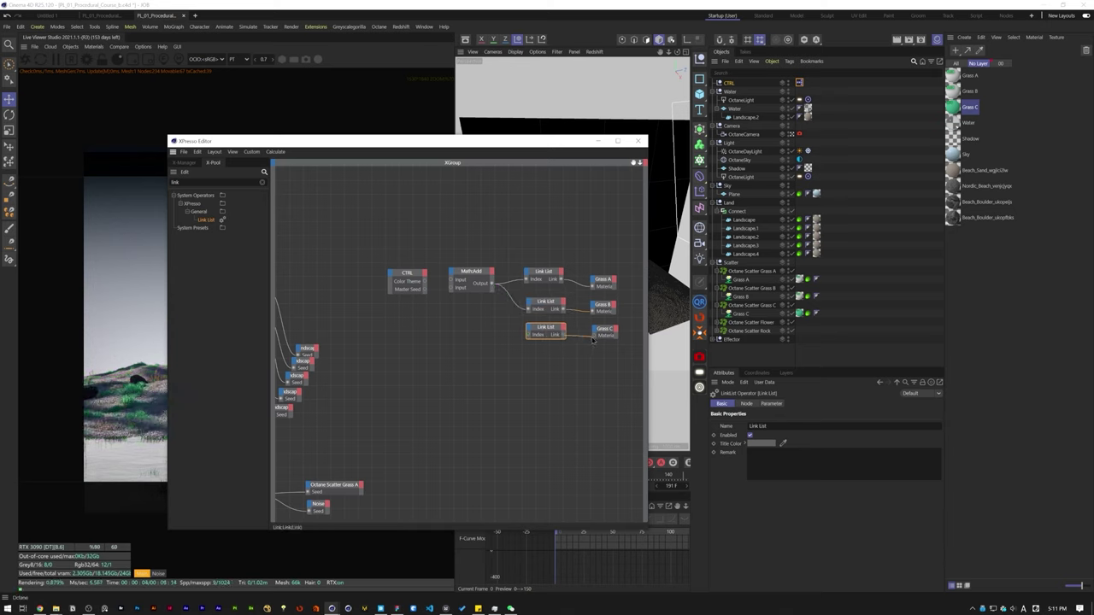
Step: Connect Color Theme and Master Seed to the MathAdd inputs and close the XPresso editor
left_click(419, 281)
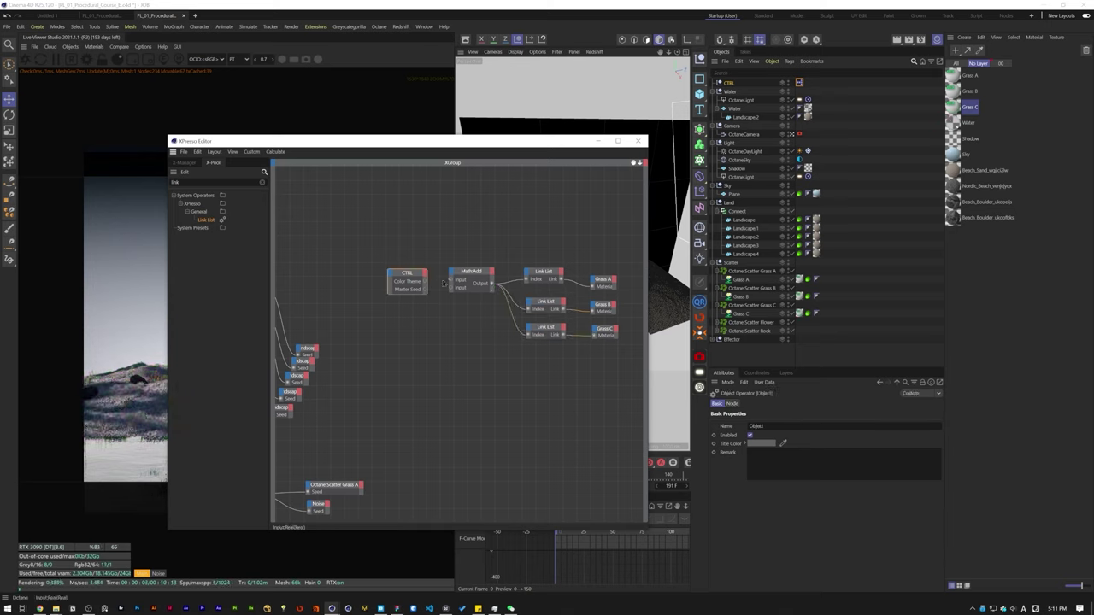
left_click_drag(425, 282, 453, 282)
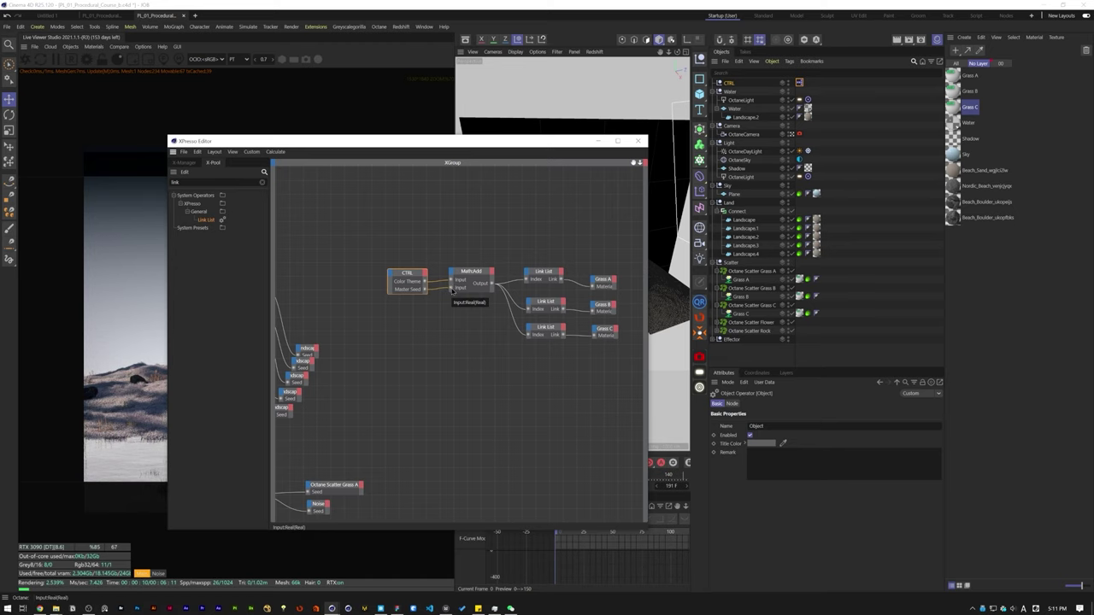
left_click(637, 140)
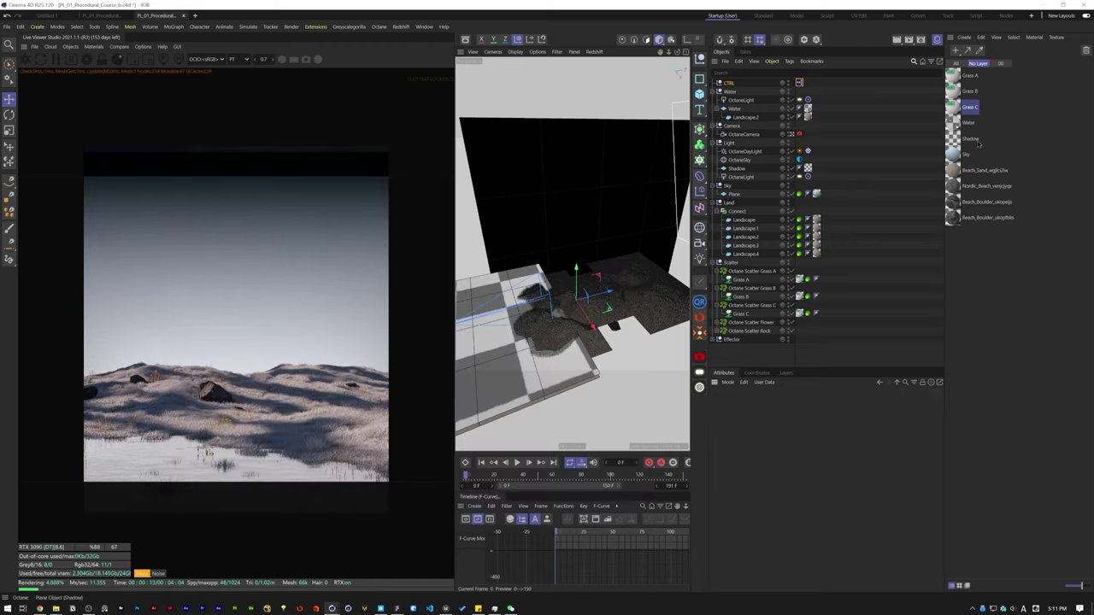
Step: Duplicate the three Mf_Grass materials and the Flower material from layer 00, and move the copies to a new layer named 01
left_click(1002, 64)
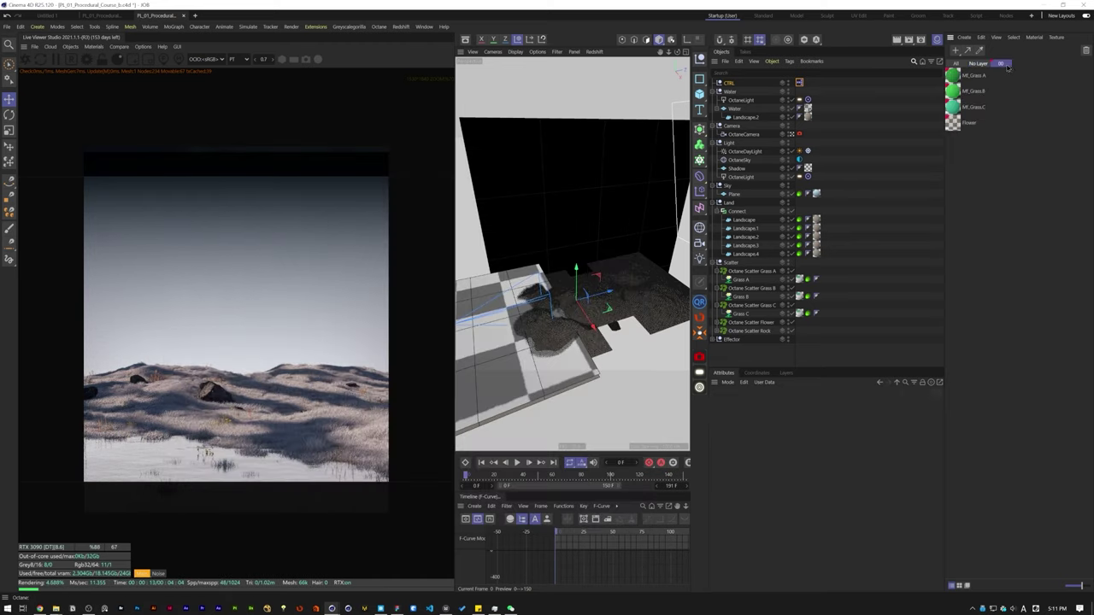
left_click(968, 123)
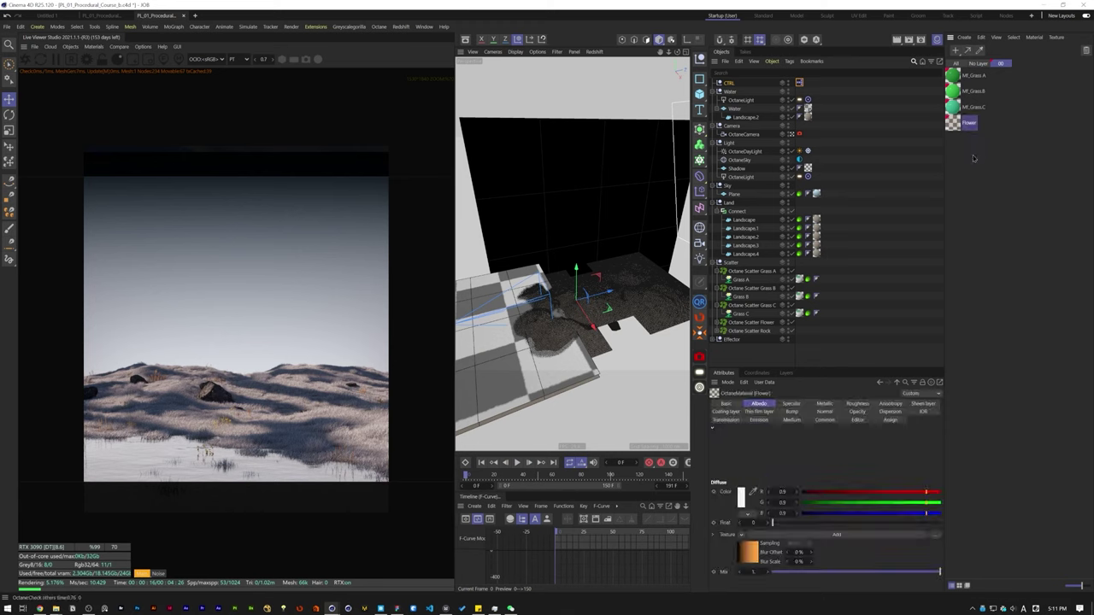
left_click_drag(977, 162, 956, 73)
key("ctrl+c")
key("ctrl+v")
right_click(961, 185)
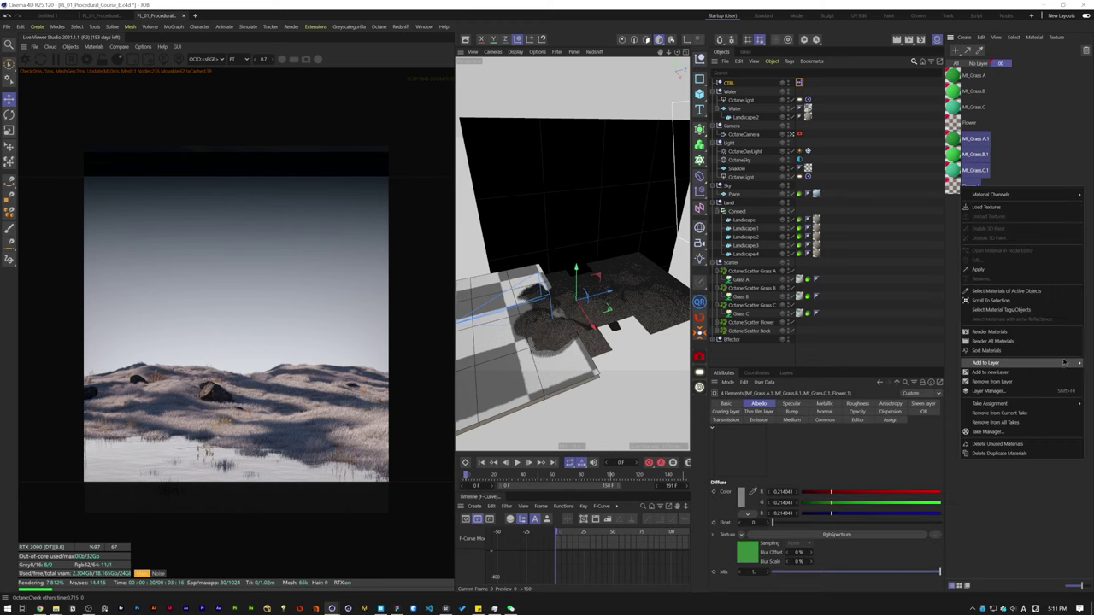
left_click(1019, 381)
right_click(954, 192)
left_click(991, 378)
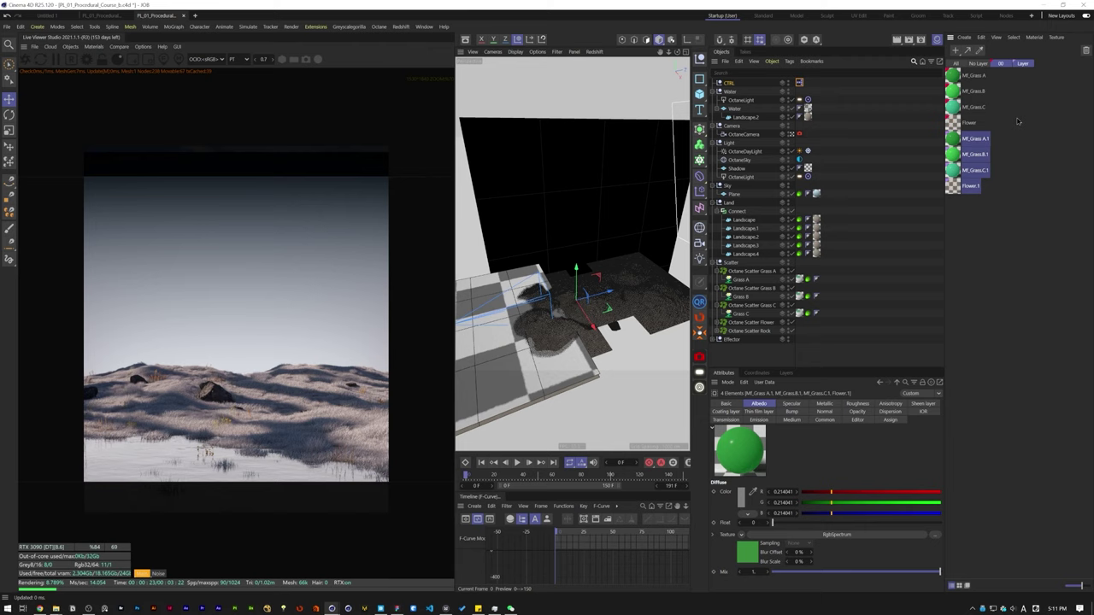
double_click(1025, 63)
type("01")
key("Return")
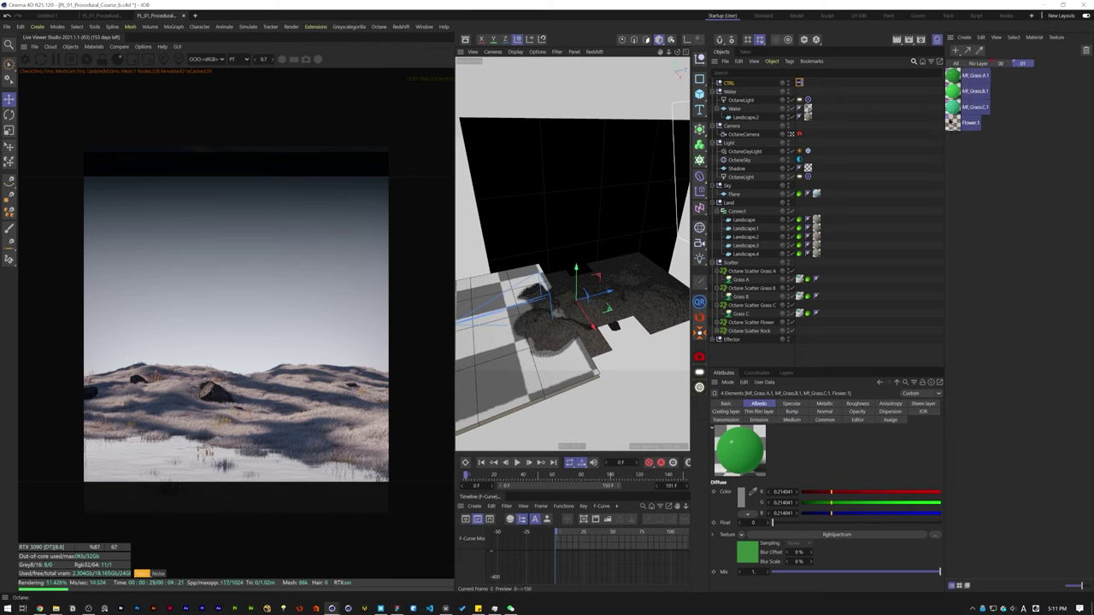
Step: Paste another set of the four grass and flower materials, assign it to a new layer named 02, and list all materials
key("ctrl+v")
right_click(953, 186)
left_click(1013, 372)
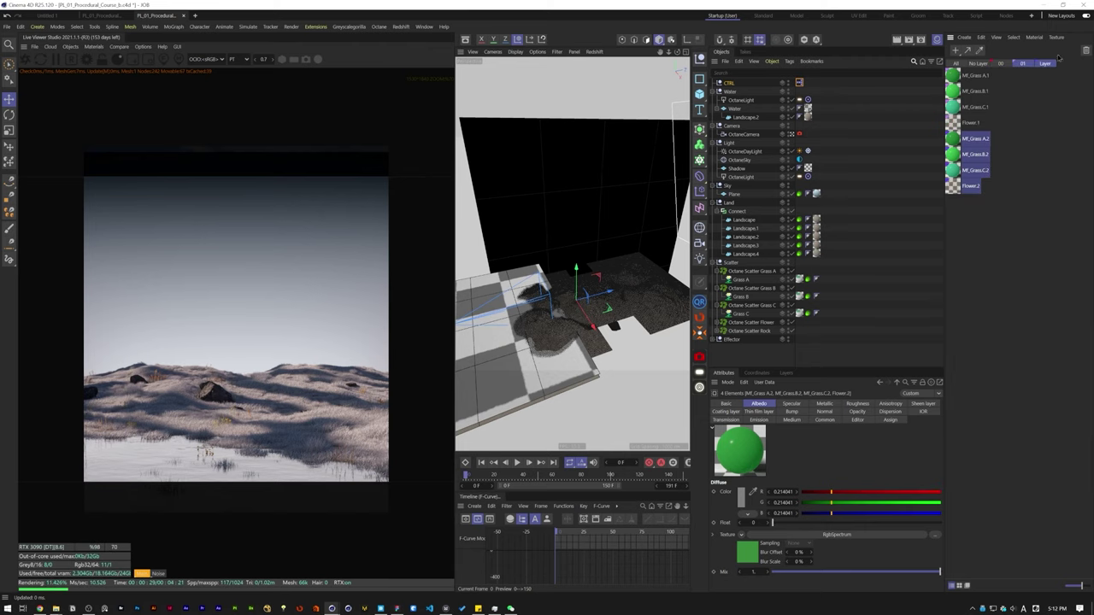
type("02")
left_click(1023, 73)
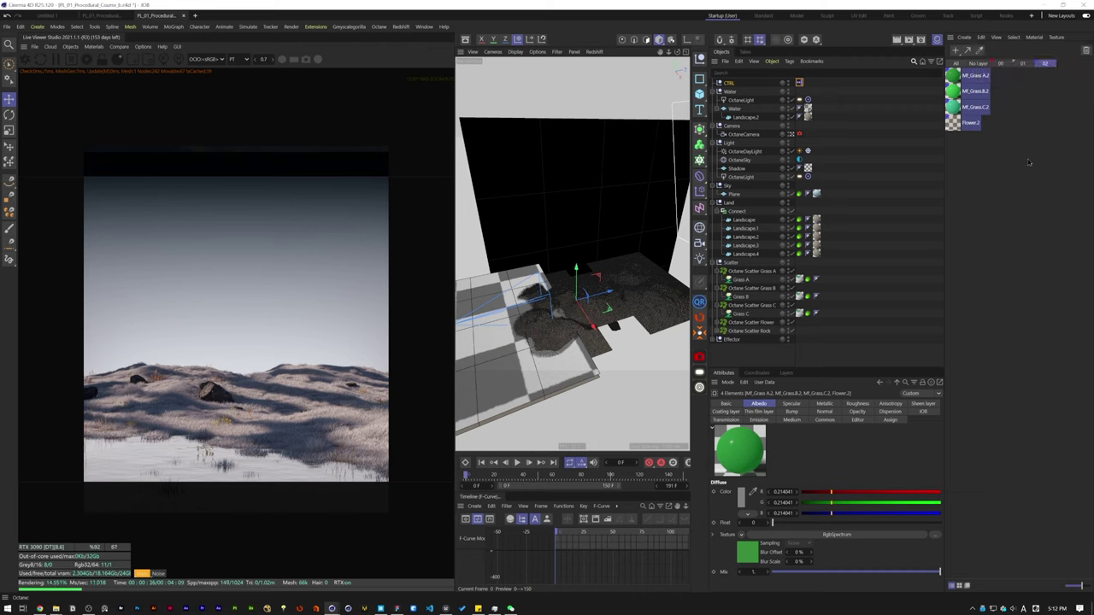
left_click(977, 64)
left_click(958, 64)
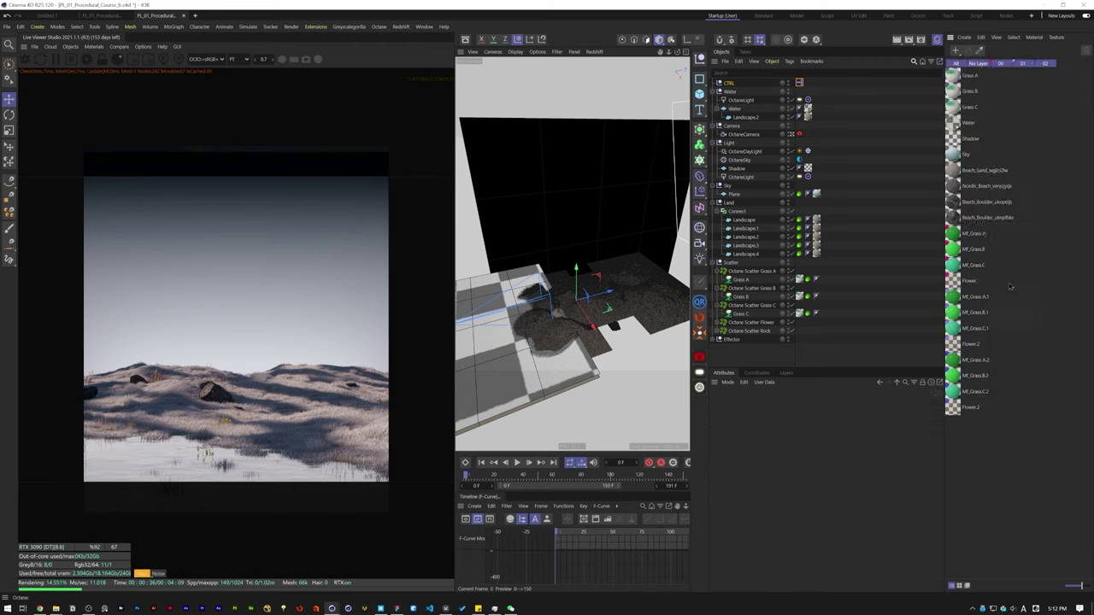
Step: Reopen the CTRL XPresso and add Mf_Grass A, A.1 and A.2 to the Link List node feeding Grass A
double_click(799, 83)
left_click_drag(813, 76, 415, 125)
left_click_drag(591, 227, 596, 272)
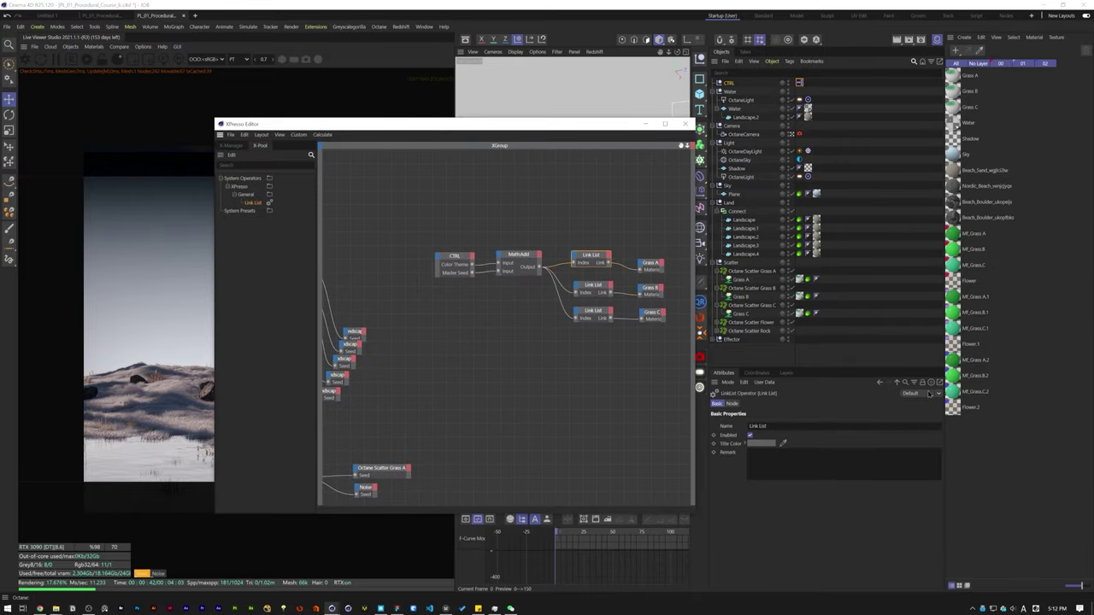
left_click(923, 382)
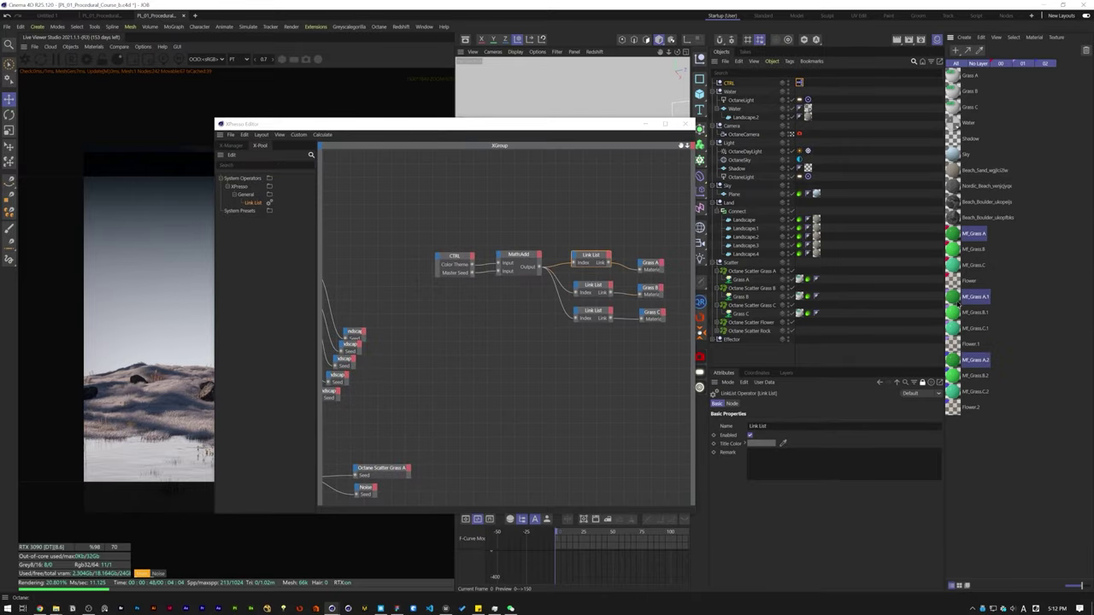
left_click(732, 403)
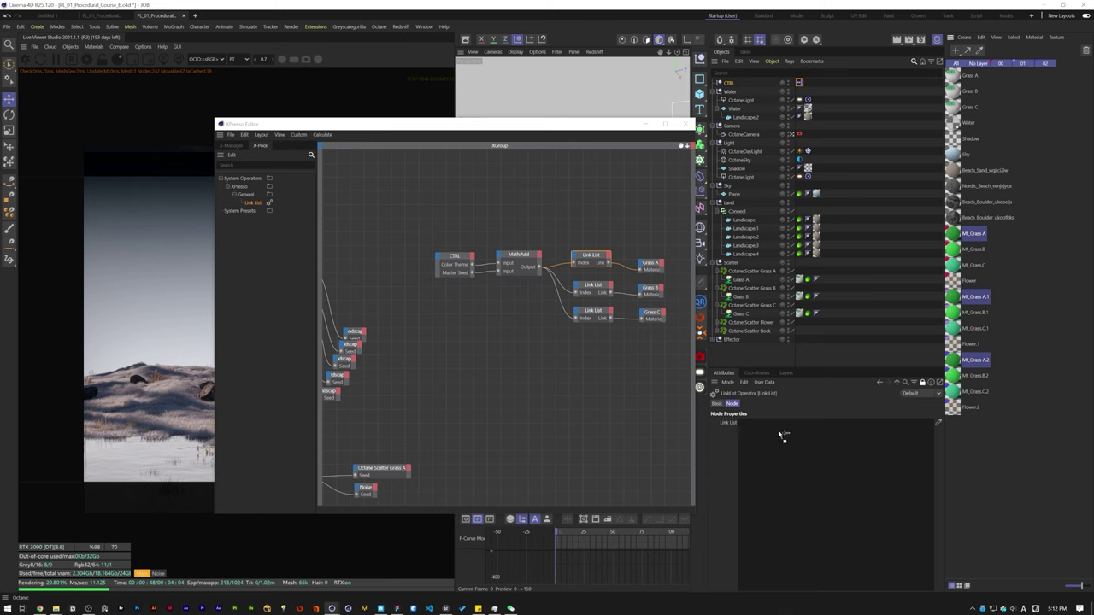
left_click_drag(780, 434, 778, 437)
Step: Fill the Link List node feeding Grass B with Mf_Grass.B, Mf_Grass.B.1 and Mf_Grass.B.2
left_click_drag(586, 270, 601, 299)
left_click(923, 383)
left_click(923, 383)
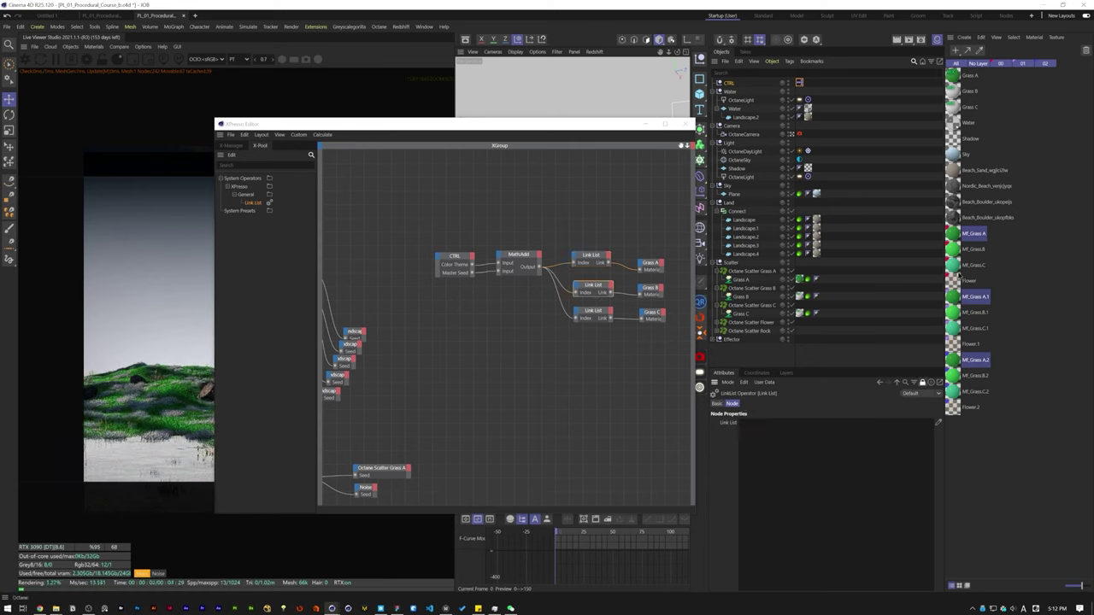
left_click(955, 251)
left_click_drag(954, 254, 777, 478)
Step: Fill the Link List node feeding Grass C with Mf_Grass.C, C.1 and C.2, and put the XPresso editor away
left_click(593, 311)
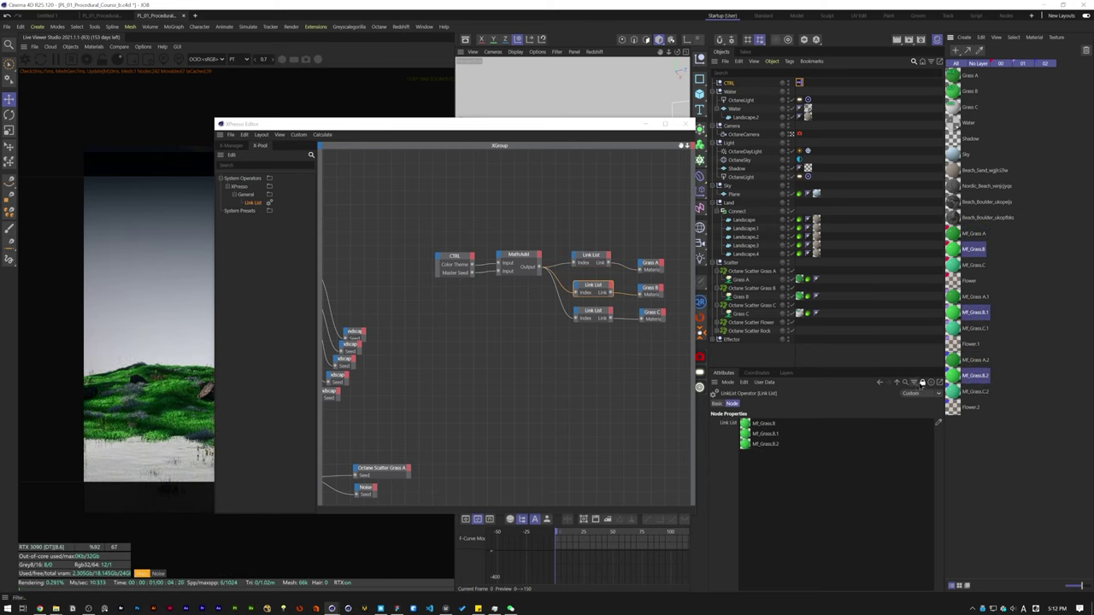
left_click(923, 383)
left_click(974, 265)
left_click(974, 328, "ctrl")
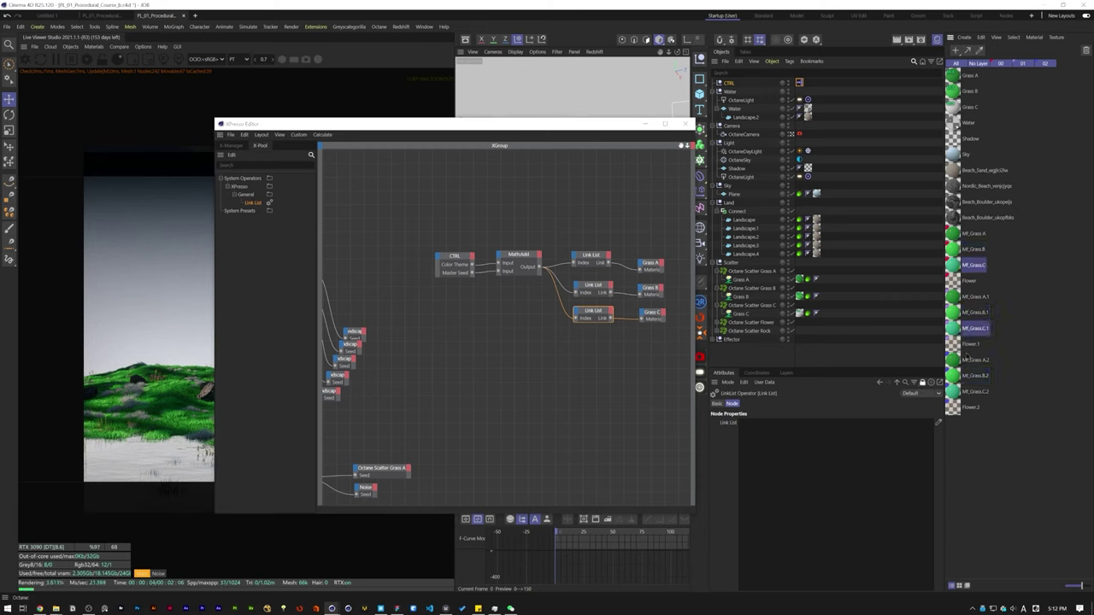
left_click_drag(937, 422, 752, 424)
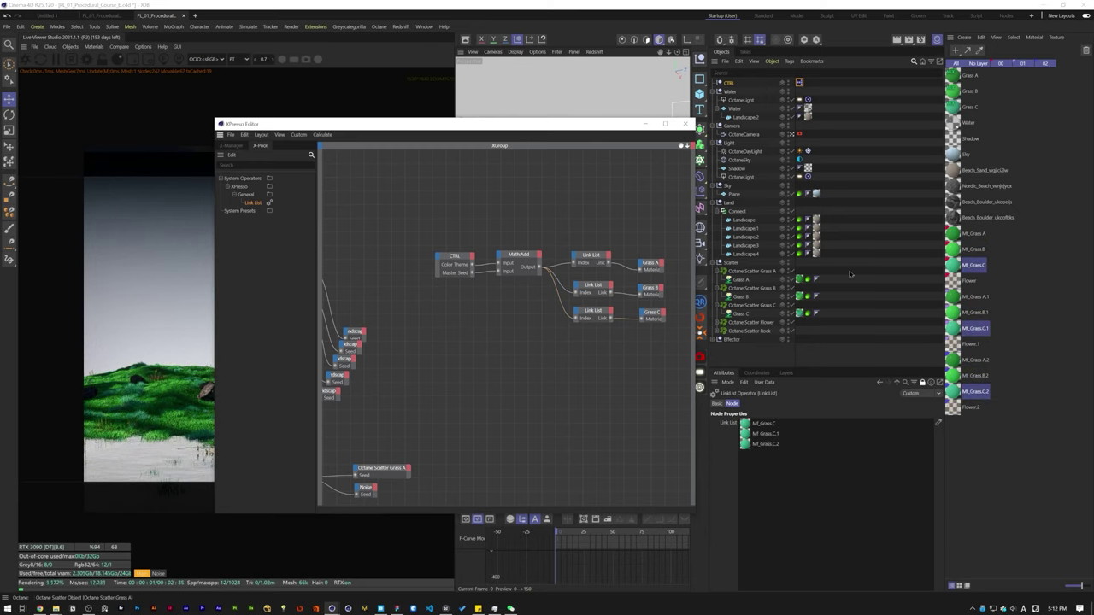
left_click(648, 125)
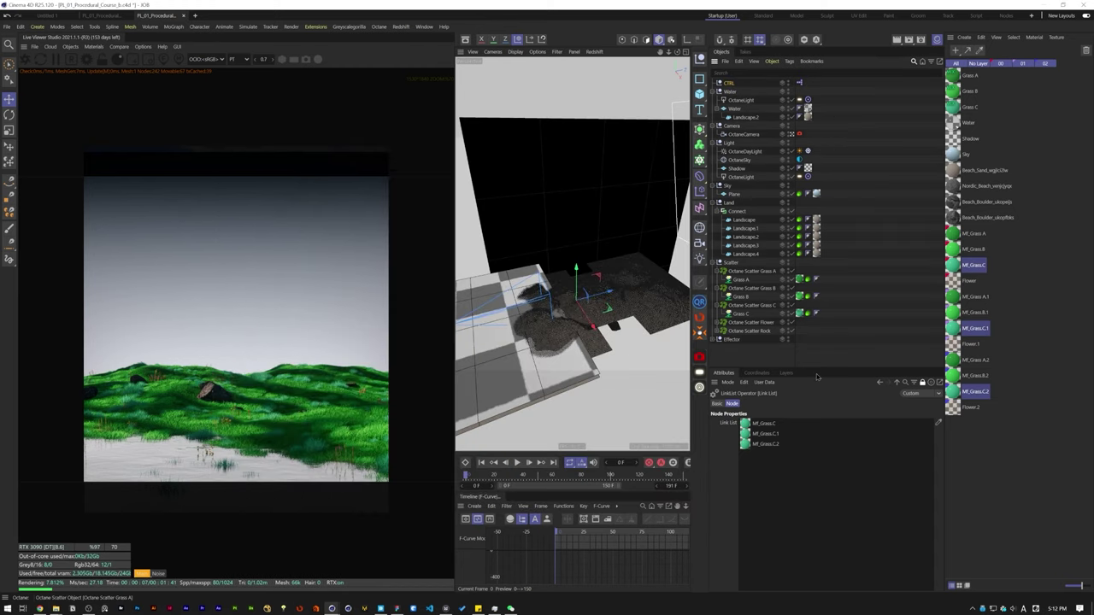
Step: Set the RgbSpectrum colour of Mf_Grass A.1 in layer 01 to a blue with hue 220°
left_click(1023, 63)
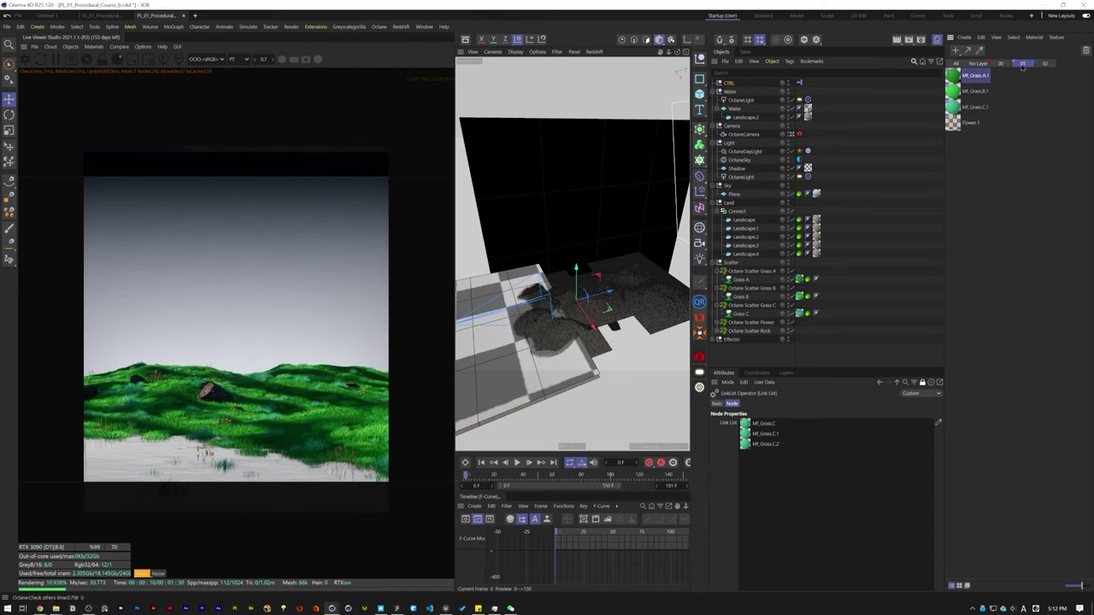
left_click(922, 382)
left_click(954, 76)
left_click(829, 466)
left_click(737, 423)
double_click(740, 517)
type("200")
key("Return")
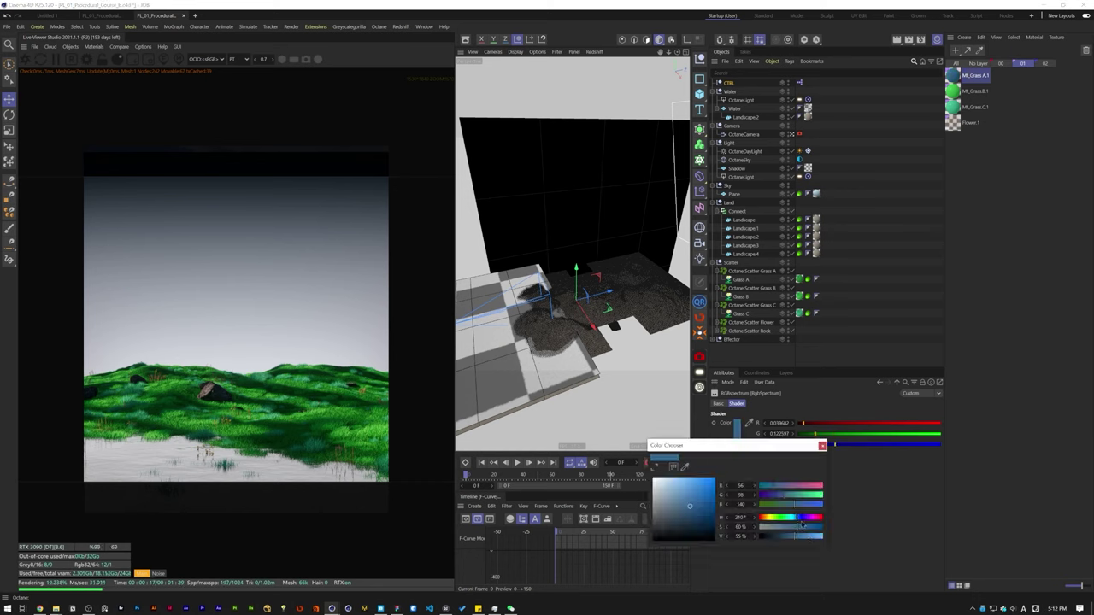
type("220")
left_click(1007, 217)
Step: Shift the RgbSpectrum colours of Mf_Grass.B.1 and Mf_Grass.C.1 to blue hues
left_click(954, 92)
left_click(837, 535)
left_click(738, 423)
left_click(798, 517)
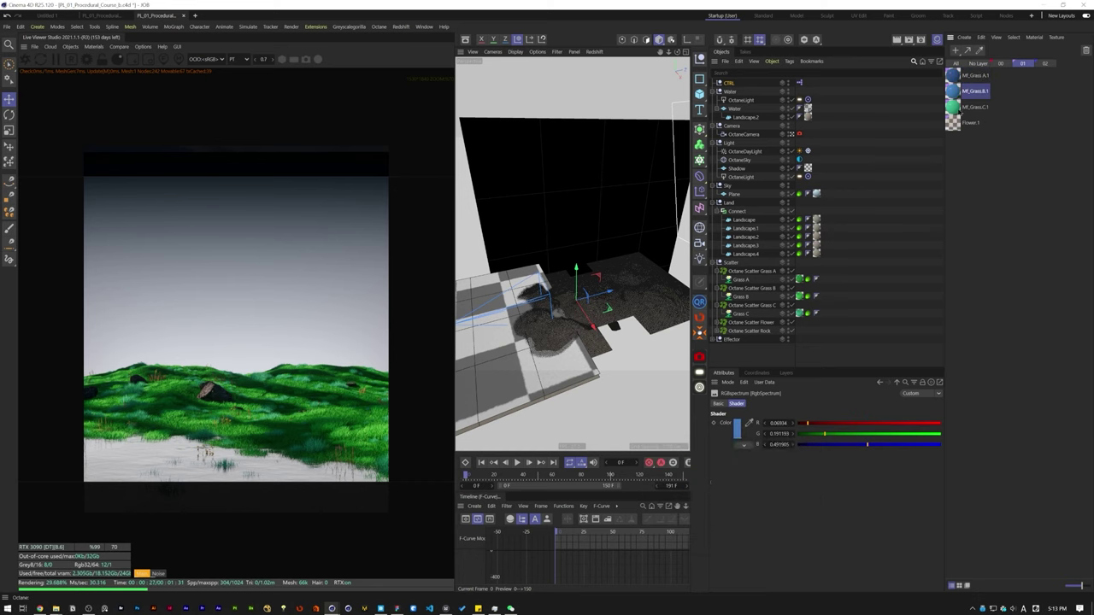
left_click(953, 108)
left_click(837, 534)
left_click(737, 423)
left_click(797, 517)
left_click(822, 445)
Step: Set the CTRL null's Color Theme to 2, enlarging the attribute area to show its user data
left_click(729, 83)
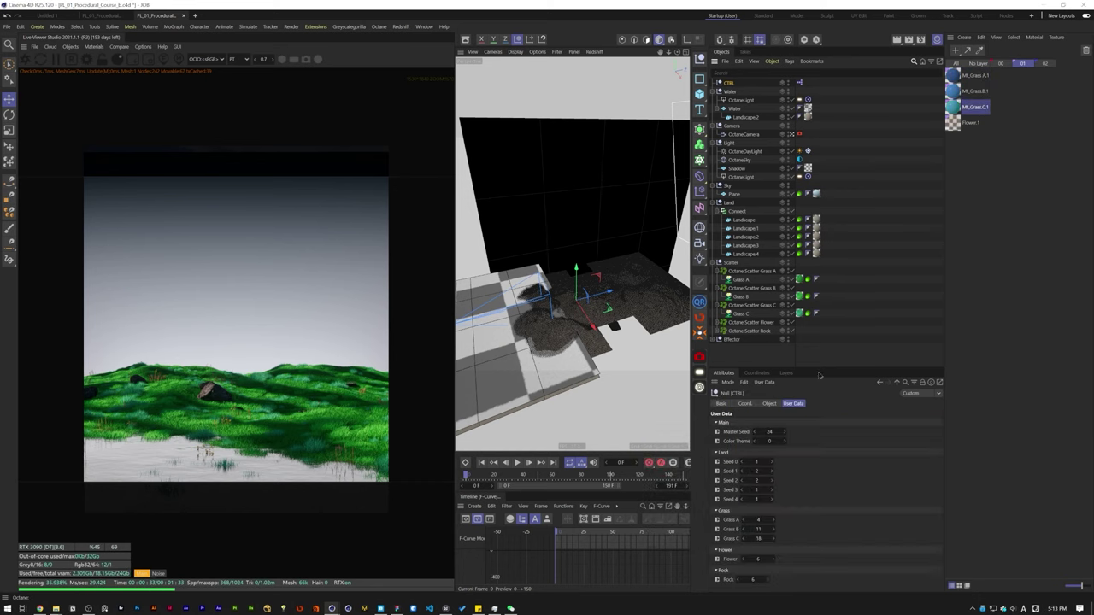
left_click_drag(818, 368, 818, 350)
left_click(784, 422)
Step: Set the RgbSpectrum colour of Mf_Grass A.2 in layer 02 to hue 30°, saturation 60% and value 75%
key("ctrl+y")
key("ctrl+y")
key("ctrl+y")
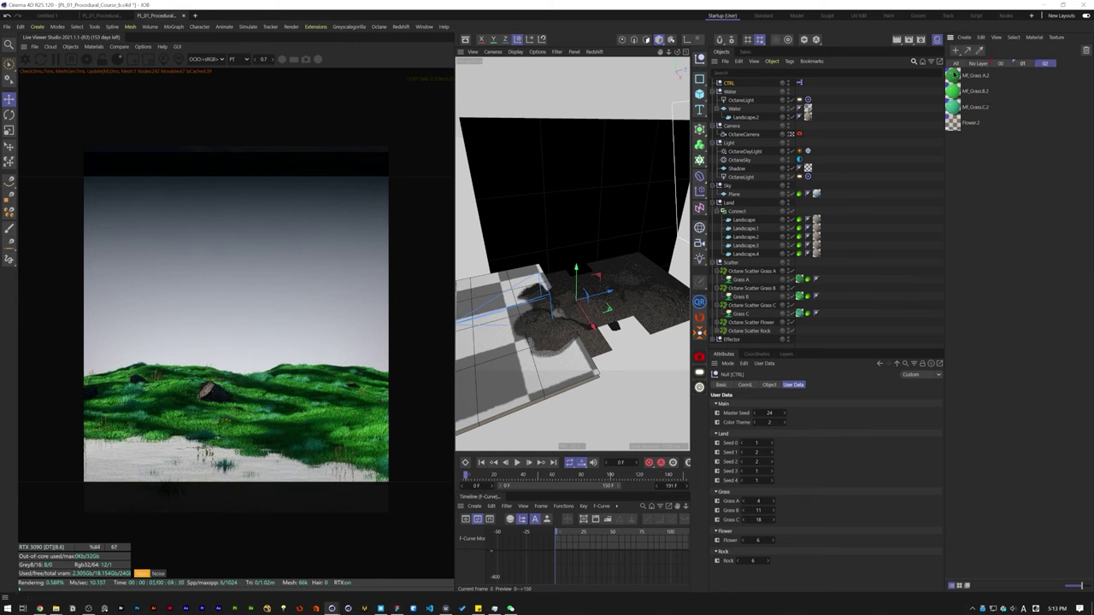
left_click_drag(852, 518, 810, 518)
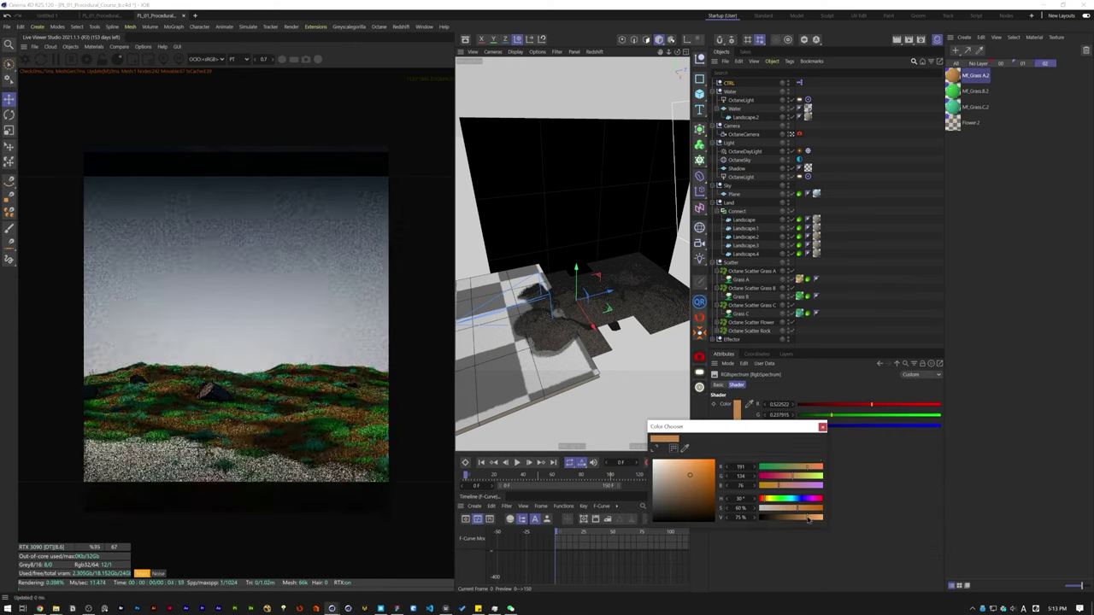
Step: Recolour Mf_Grass.B.2 orange (H 30°, S 81%, V 91%) and Mf_Grass.C.2 red (H 13°, S 70%, V 84%)
left_click(954, 91)
left_click(837, 516)
left_click(737, 410)
left_click(764, 500)
key("ctrl+y")
key("ctrl+y")
key("ctrl+y")
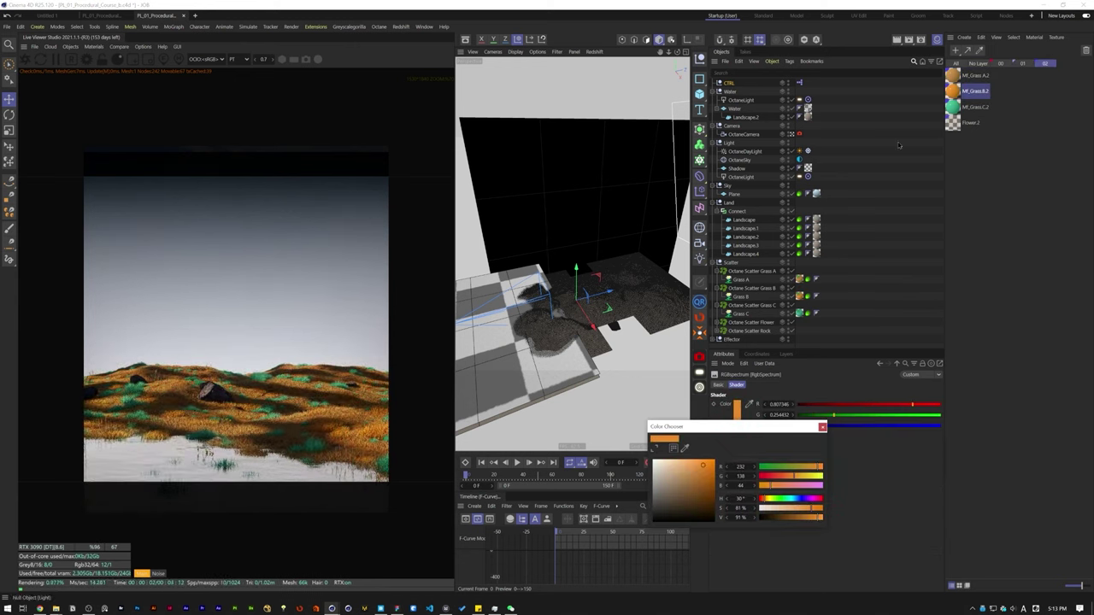
left_click(804, 507)
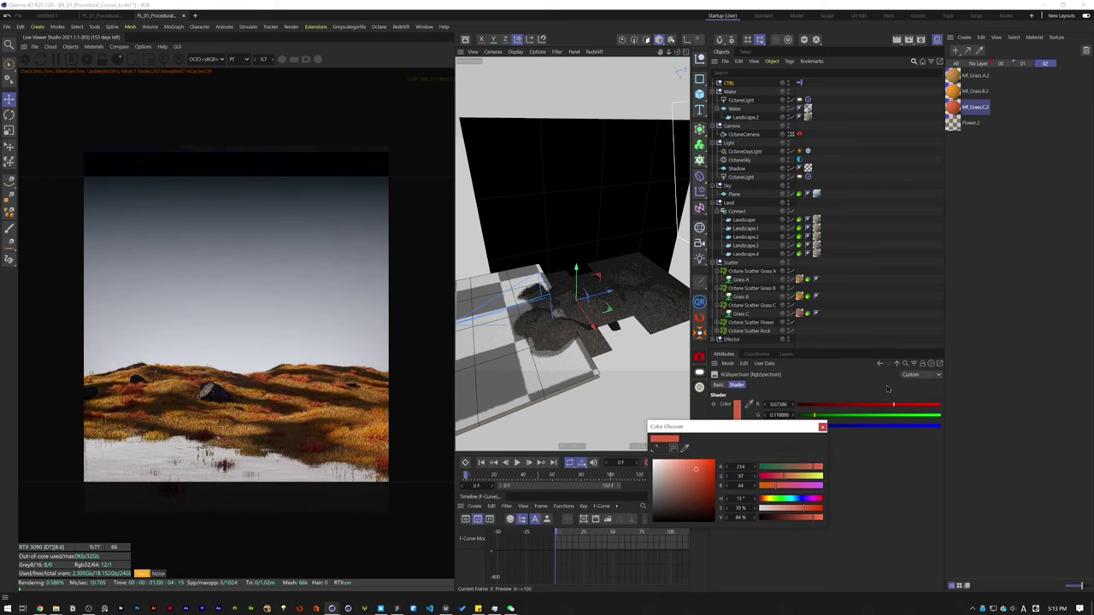
left_click(822, 428)
Step: Set the CTRL null's Color Theme to 0 and raise Master Seed through several values to cycle the grass colours
left_click(729, 82)
scroll(775, 422, "down", 2)
key("ctrl+y")
key("ctrl+y")
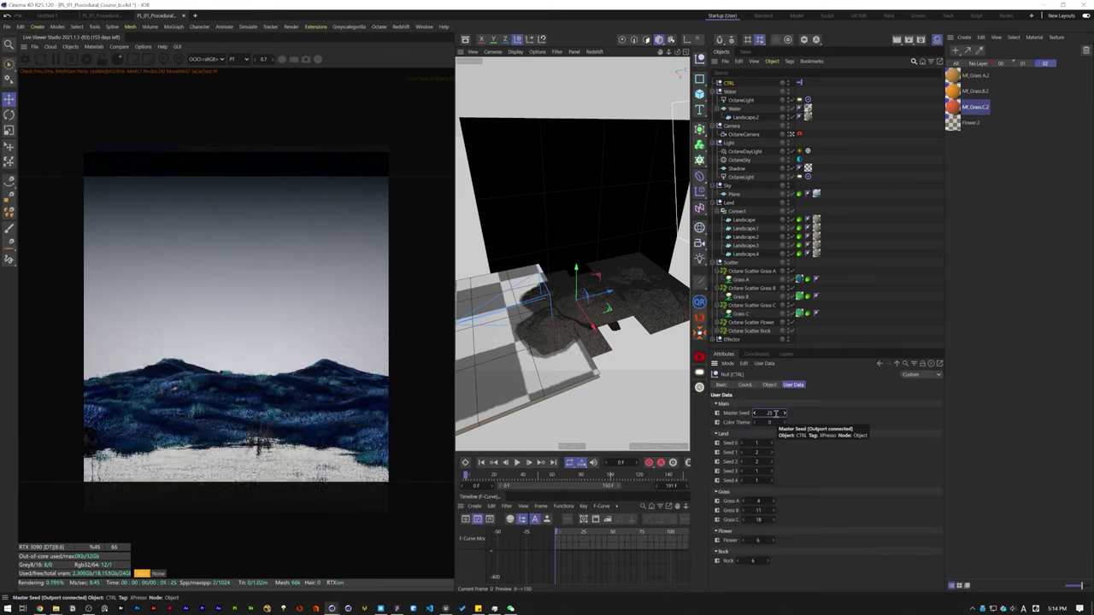
key("ctrl+y")
key("ctrl+y")
key("ctrl+y")
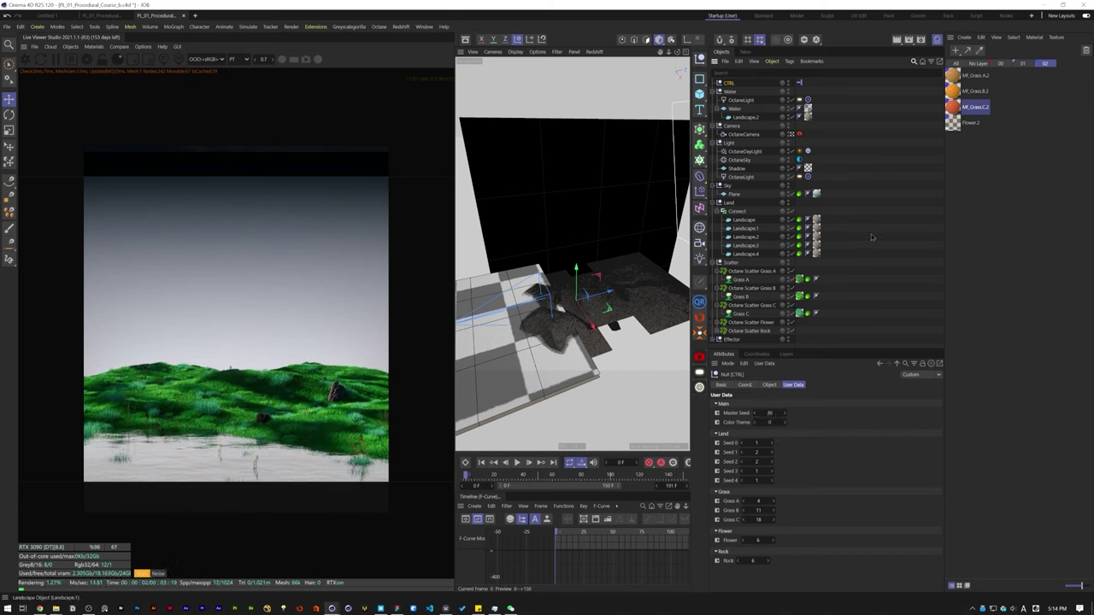
Step: Disable the three Octane Scatter Grass objects and list only the materials without a layer
left_click_drag(538, 293, 576, 268, "alt")
left_click(752, 271)
left_click(751, 336)
left_click(977, 63)
key("ctrl+y")
key("ctrl+y")
key("ctrl+y")
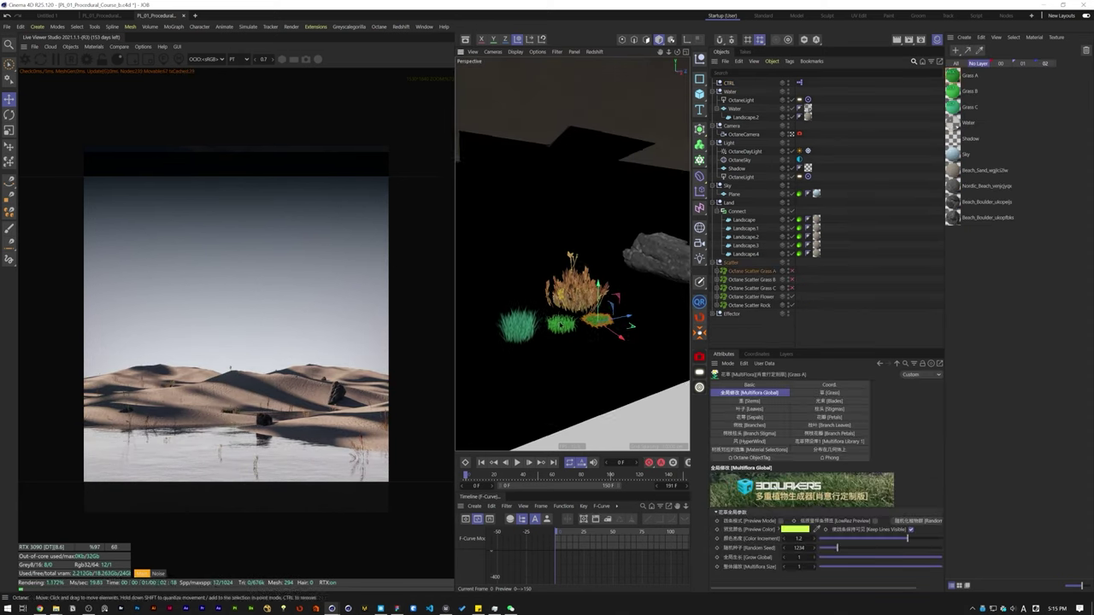
Step: Move Grass A, B and C out of their scatters into a null named 01 inside a new Assets null
key("ctrl+y")
key("ctrl+y")
key("ctrl+y")
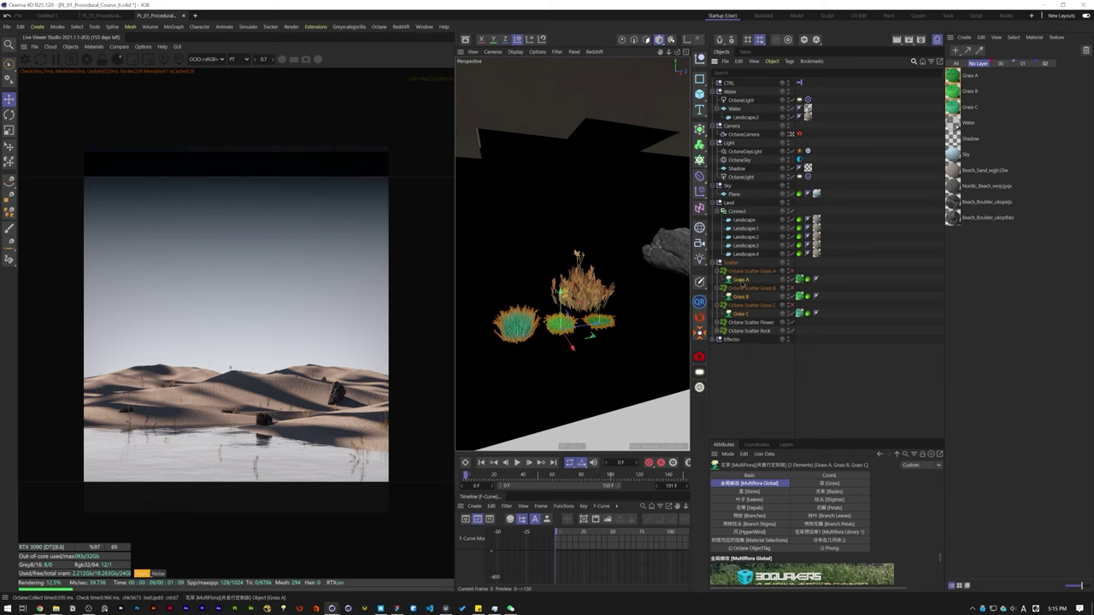
key("ctrl+y")
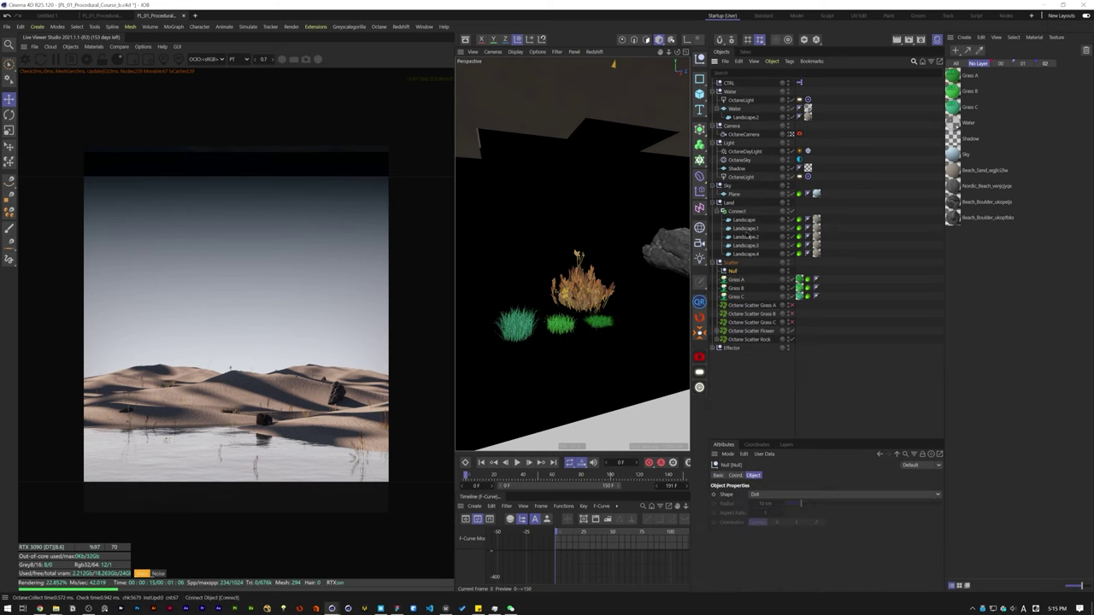
key("ctrl+y")
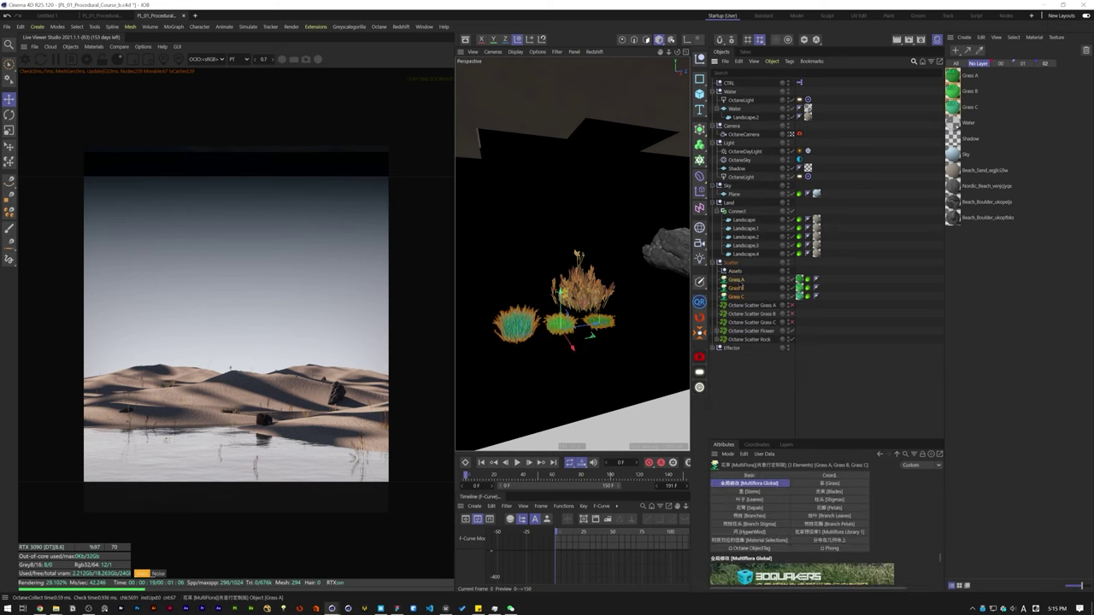
left_click(723, 279)
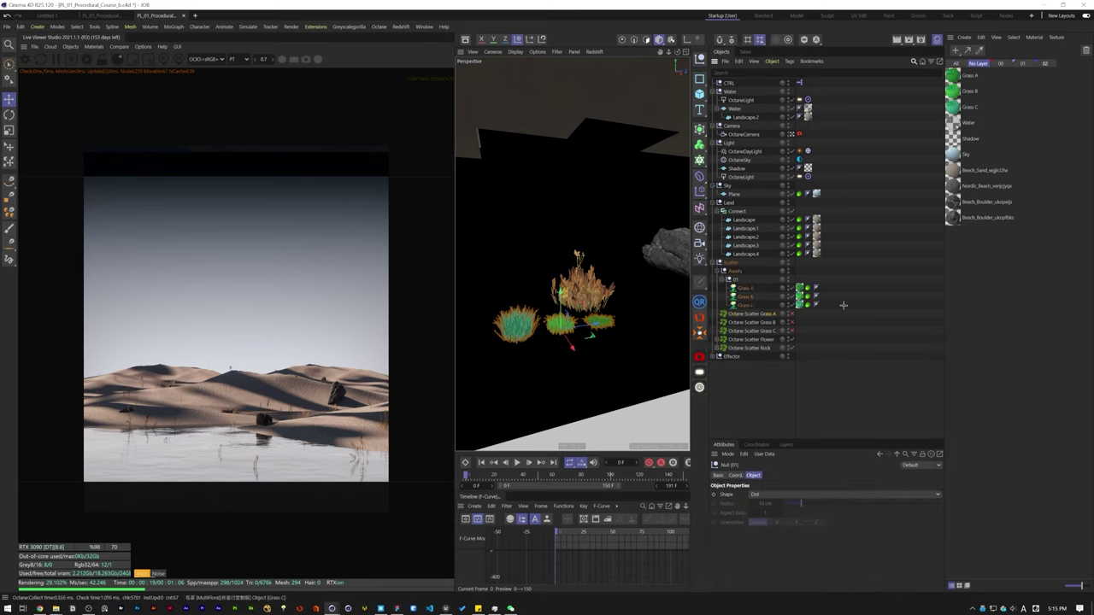
Step: Add an Instance object to the scene using the command search
left_click(752, 313)
key("shift+c")
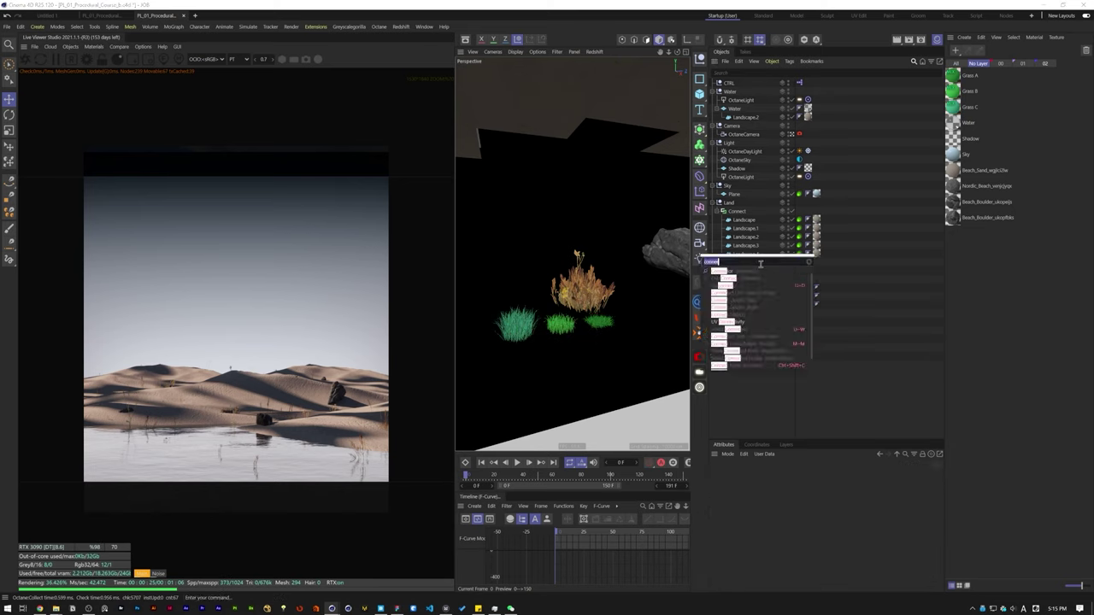
type("sub")
key("BackSpace")
key("BackSpace")
key("BackSpace")
type("ins")
key("Return")
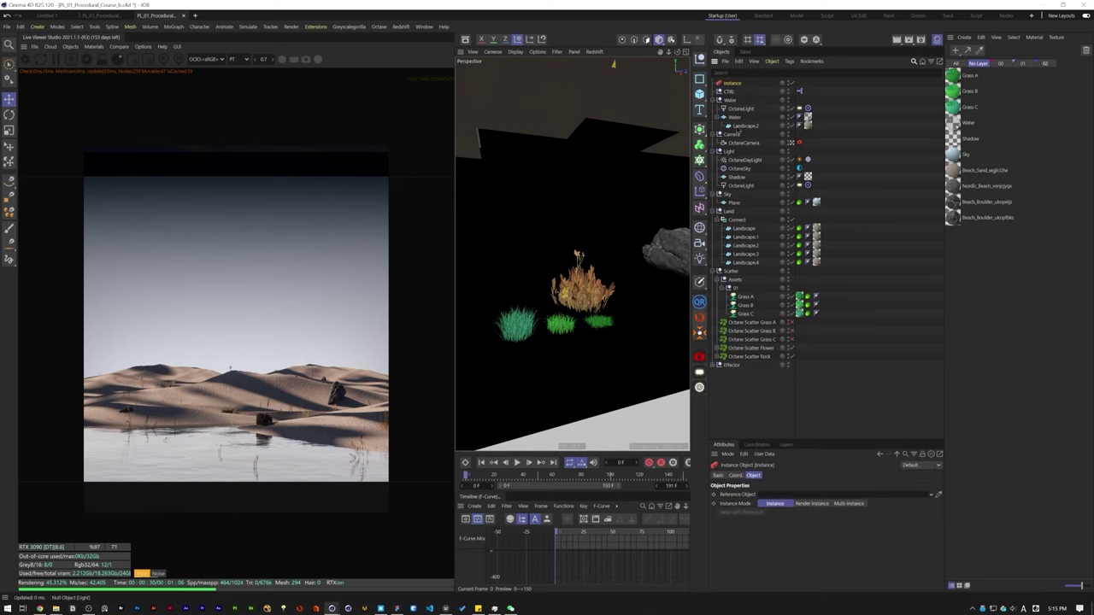
Step: Place a copy of the instance under each grass scatter, naming them Instance Grass A, Instance Grass B and Instance Grass C
left_click_drag(747, 335, 758, 335)
double_click(759, 330)
mouse_move(766, 331)
left_mouse_down()
mouse_move(782, 341)
mouse_move(769, 356)
mouse_move(758, 340)
left_mouse_up()
type("B")
key("Return")
double_click(761, 339)
type("C")
key("Return")
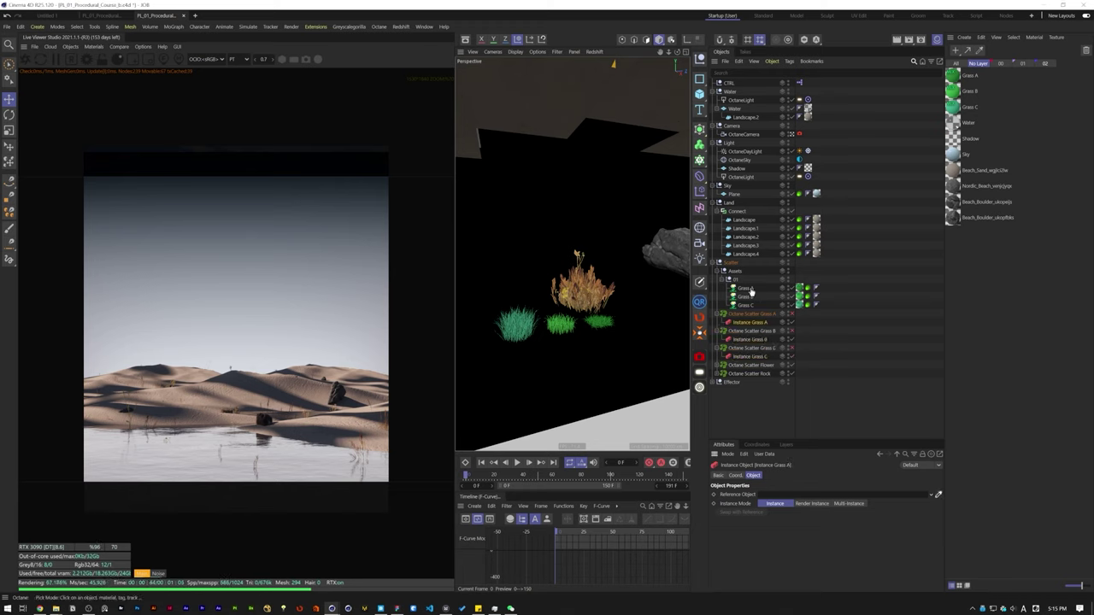
Step: Assign Grass C as the reference object of Instance Grass C
left_click(750, 356)
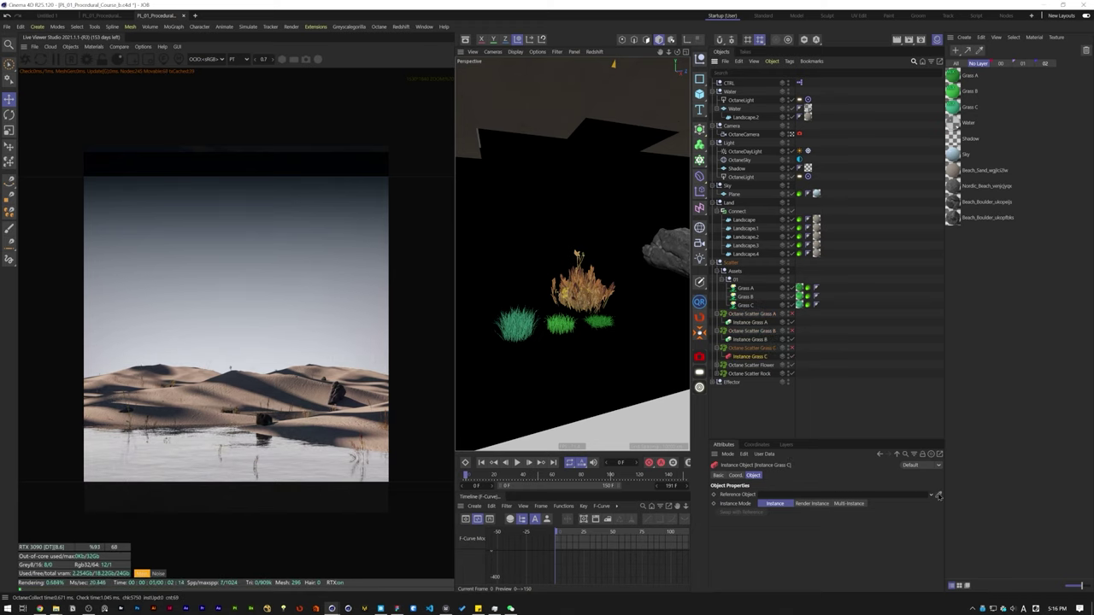
left_click(938, 495)
left_click(746, 305)
mouse_move(792, 314)
left_mouse_down()
mouse_move(792, 349)
mouse_move(792, 314)
left_mouse_up()
Step: Duplicate the 01 asset group, place the copy in front of the original grasses and name it 02
left_click(735, 279)
left_click(722, 280)
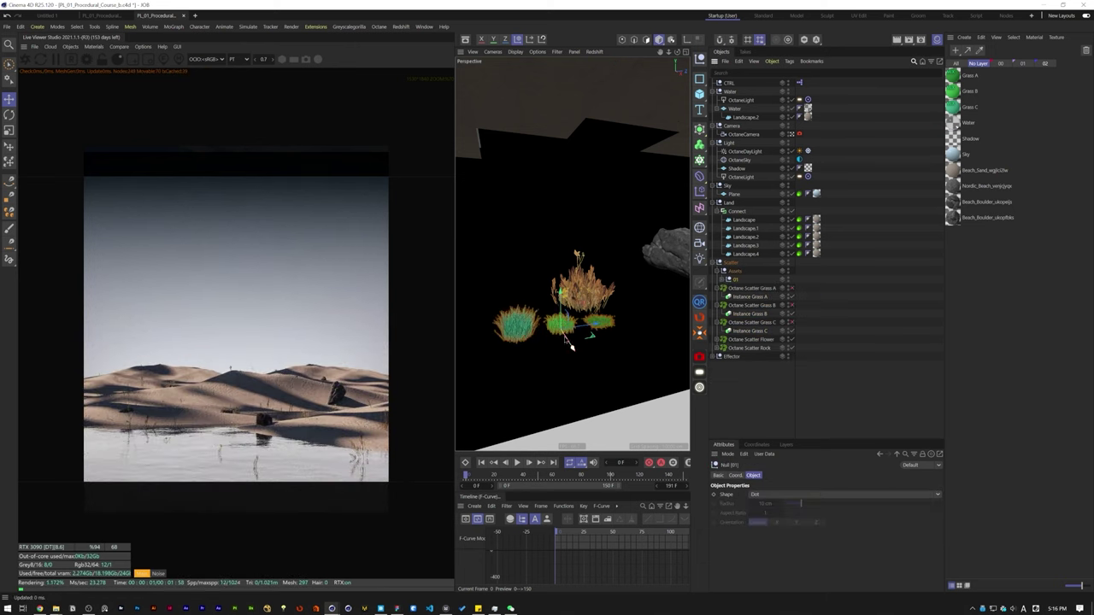
left_click_drag(572, 344, 667, 300, "alt")
type("02")
key("Return")
left_click(722, 288)
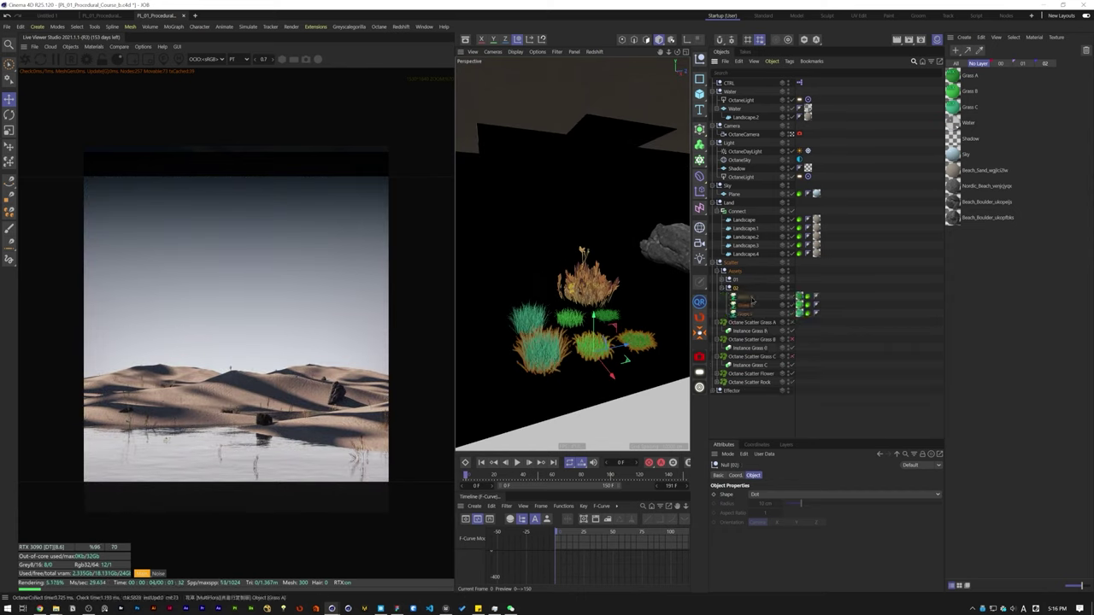
Step: Change Grass A in group 02 to the Long Grass library preset and show its grass parameters
left_click(746, 297)
left_click_drag(837, 439, 841, 341)
left_click(829, 433)
left_click(843, 509)
left_click(829, 385)
Step: Change Grass C in group 02 to the Wild Grass Patch library preset
left_click(745, 259)
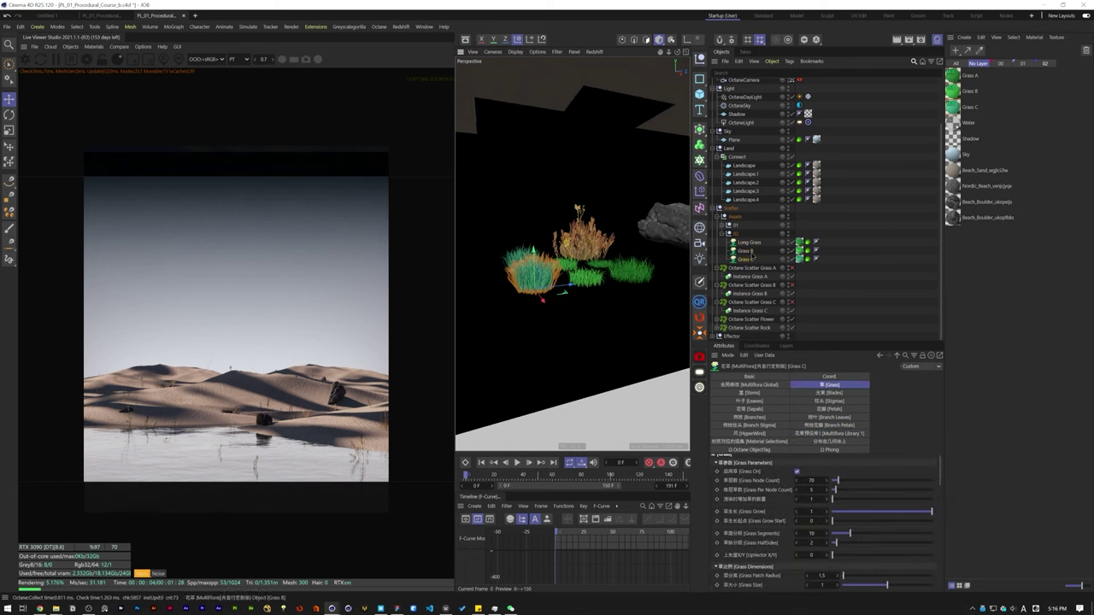
left_click(828, 433)
left_click(843, 510)
left_click(908, 151)
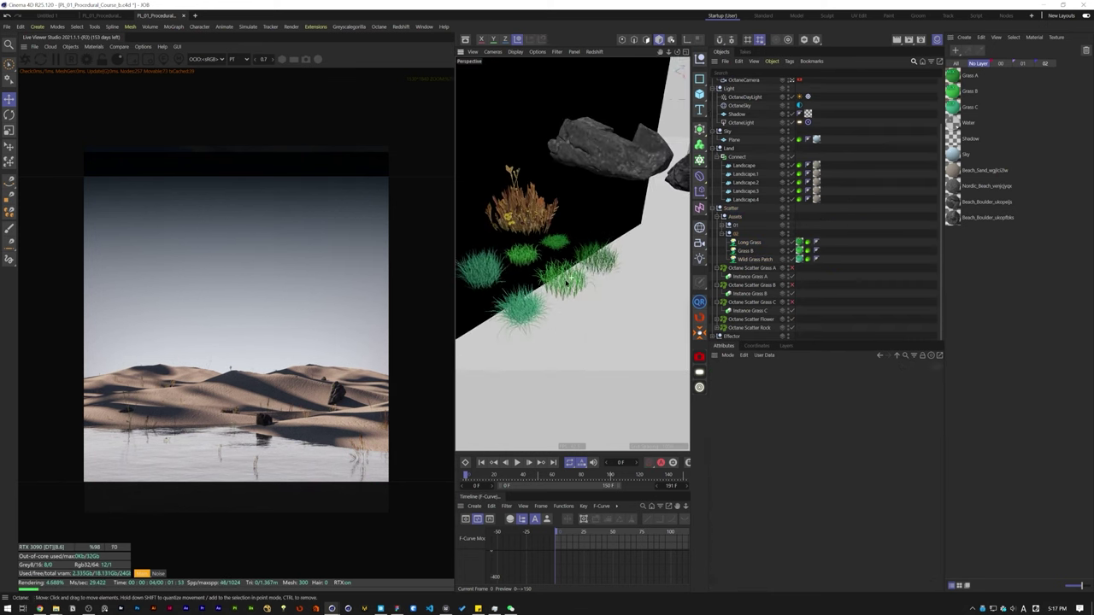
Step: Name the third asset group 03 and expand its contents
double_click(736, 268)
type("03")
key("Return")
left_click(723, 268)
Step: Apply the Bent Grass preset to the first grass in group 03 and the Grass Patch preset to the second
left_click(749, 276)
left_click(749, 511)
left_click(746, 285)
left_click(789, 549)
left_click_drag(590, 282, 572, 295, "alt")
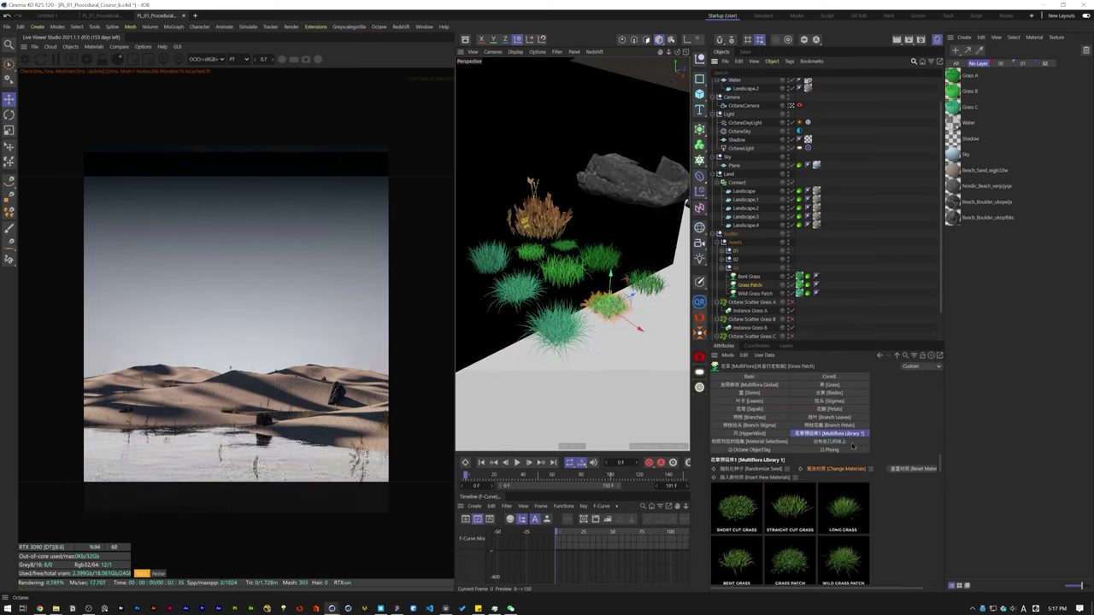
Step: Adjust the grass parameters of the Grass Patch object in group 03
left_click(829, 385)
double_click(820, 487)
scroll(823, 488, "down", 2)
double_click(820, 539)
Step: Change the Wild Grass Patch object in group 03 to the Bent Grass library preset
left_click(754, 293)
left_click(829, 434)
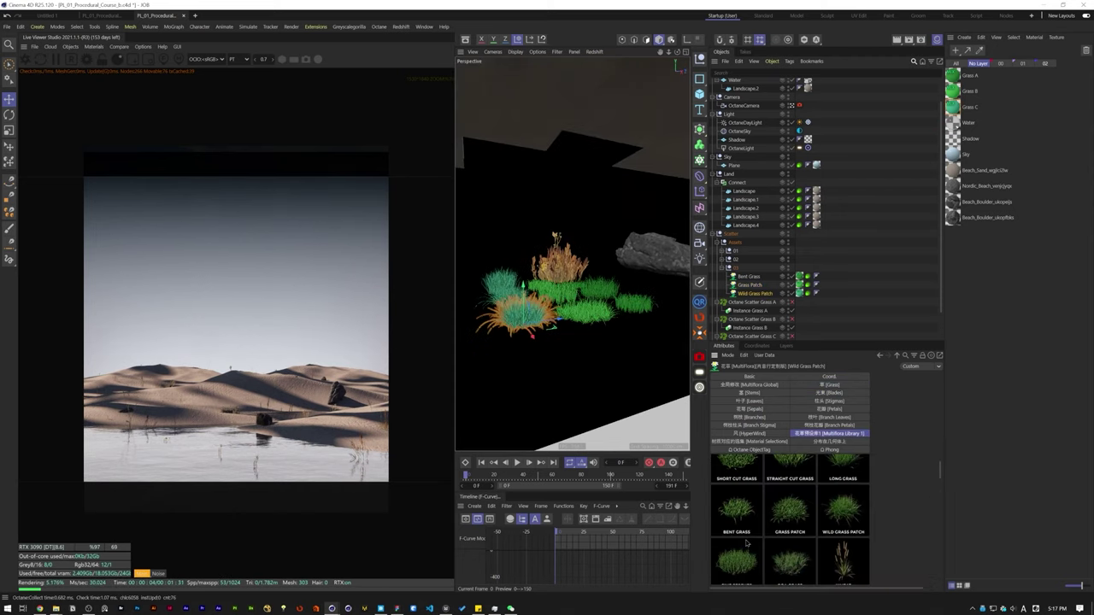
left_click(740, 513)
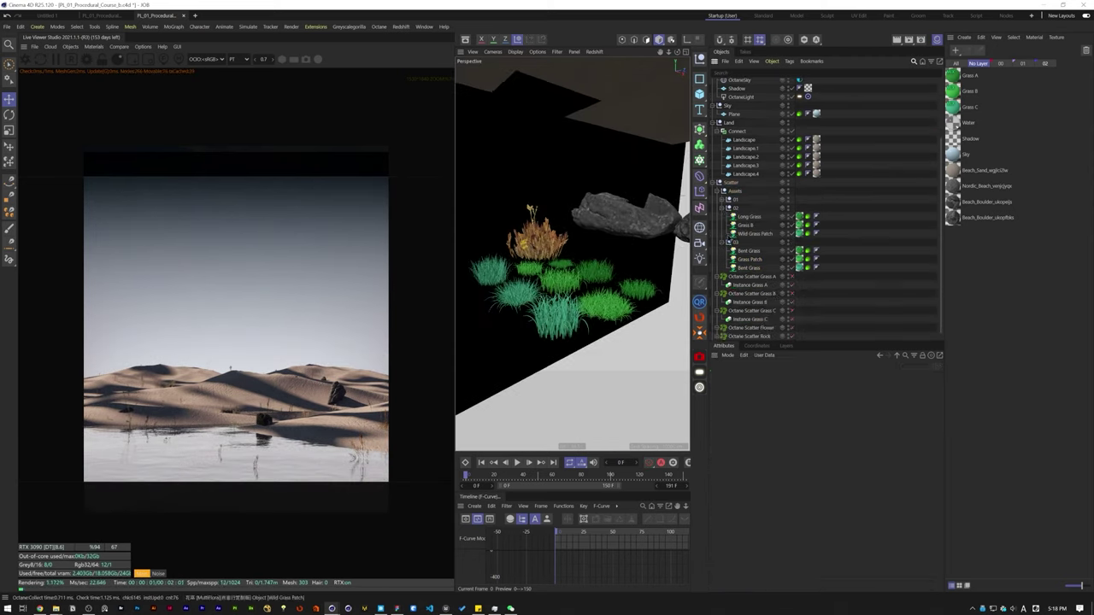
Step: Rename the asset groups 00, 01 and 02 and their grasses Grass A to C, suffixed 1 and 2 in the last two groups
left_click(750, 216)
left_click(721, 199)
double_click(745, 225)
double_click(746, 294)
double_click(746, 259)
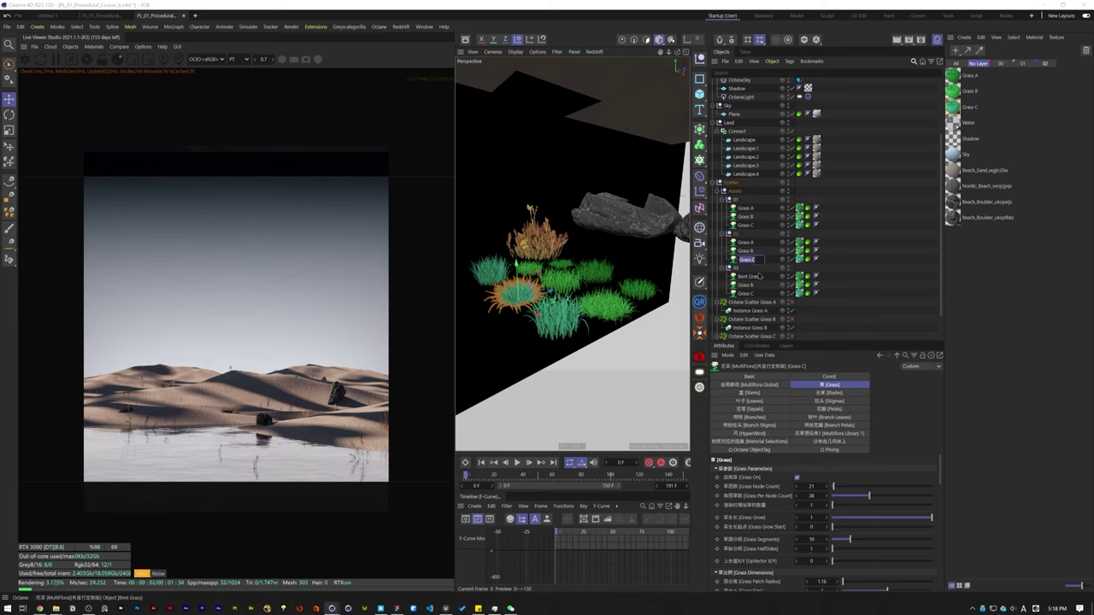
key("Return")
double_click(746, 276)
double_click(736, 199)
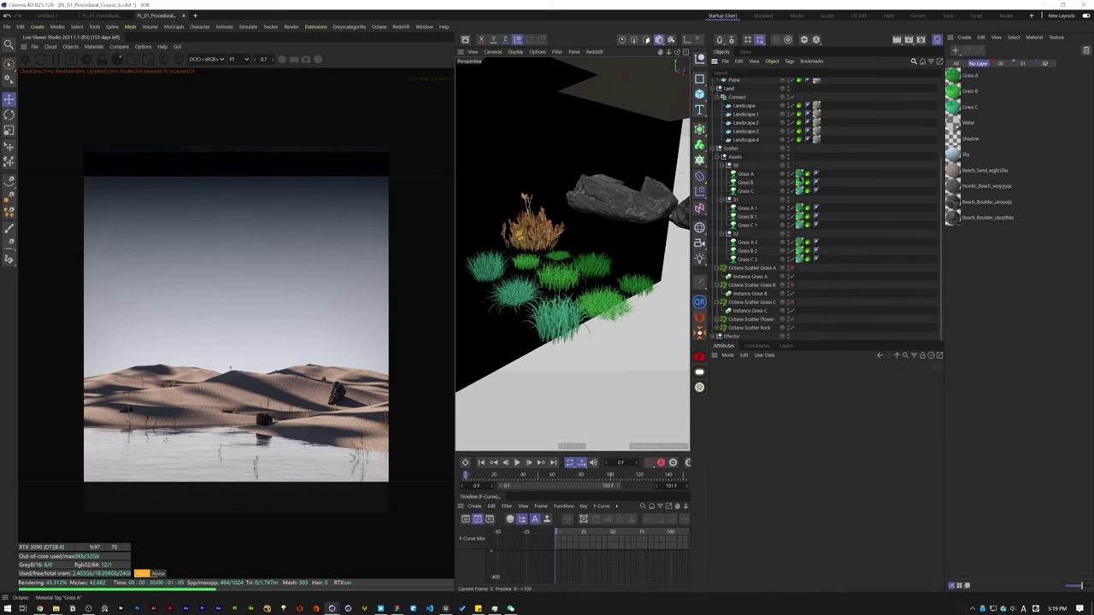
Step: Move the Grass A, B and C material tags onto the matching instances and clear the materials from all grass assets
left_click_drag(800, 174, 800, 294)
left_click_drag(800, 192, 802, 311)
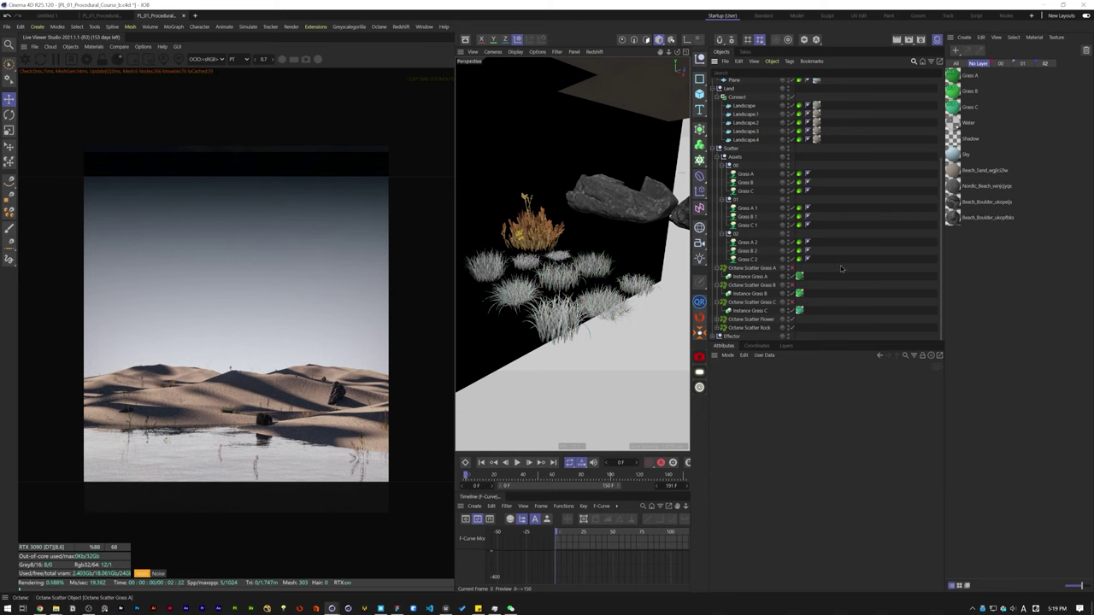
Step: Duplicate the Color Theme user data on the CTRL null and name the copy Grass Type
scroll(735, 171, "up", 5)
left_click(727, 83)
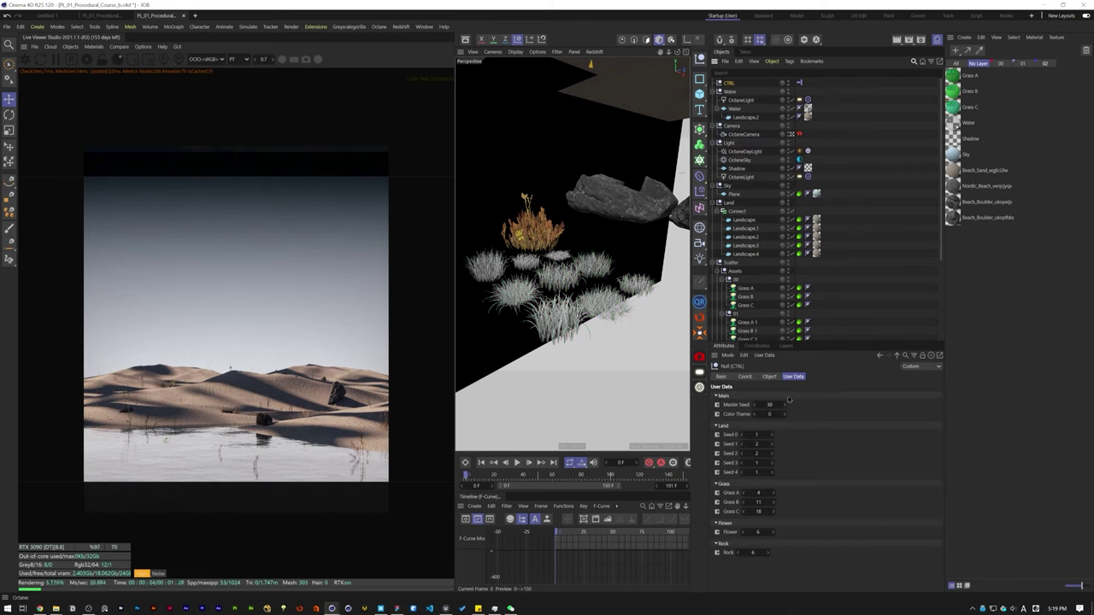
left_click(765, 356)
left_click(779, 373)
left_click_drag(731, 225, 507, 216)
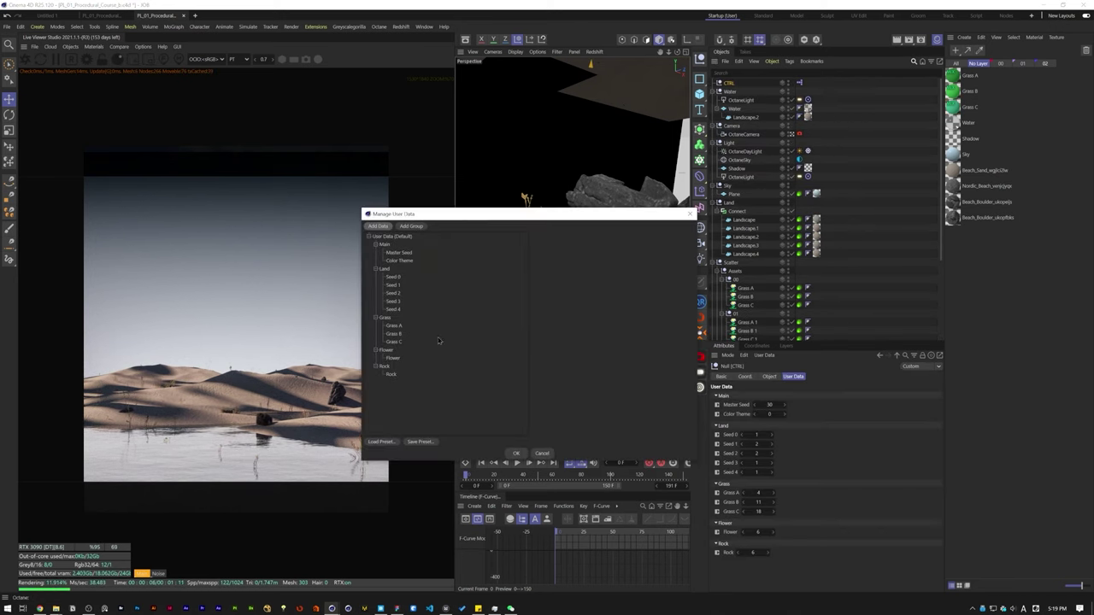
right_click(403, 261)
left_click(413, 267)
right_click(400, 263)
left_click(410, 279)
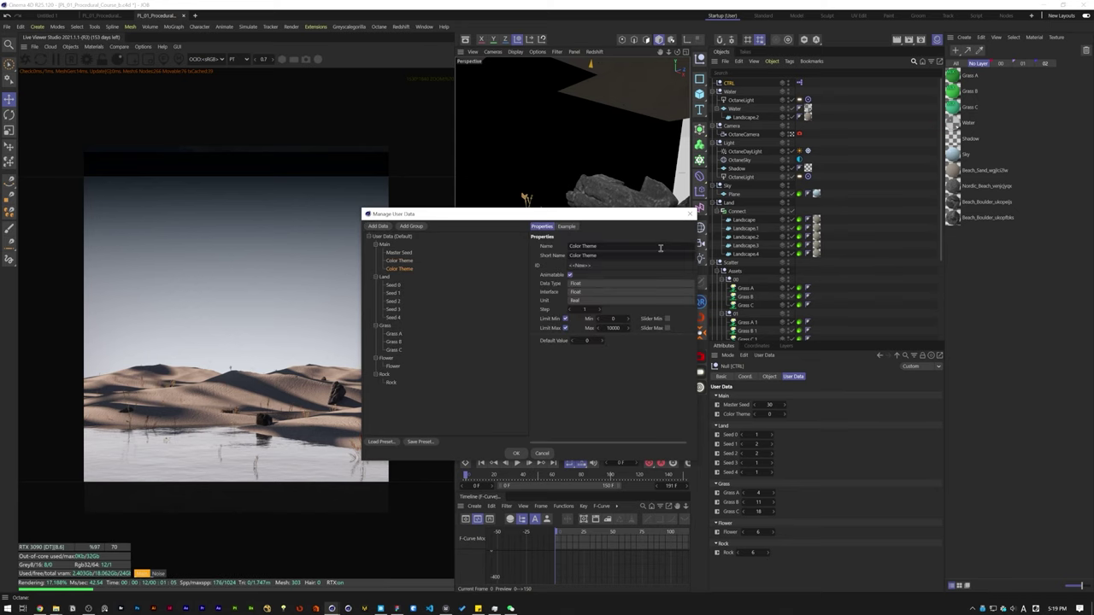
type("Grass Type")
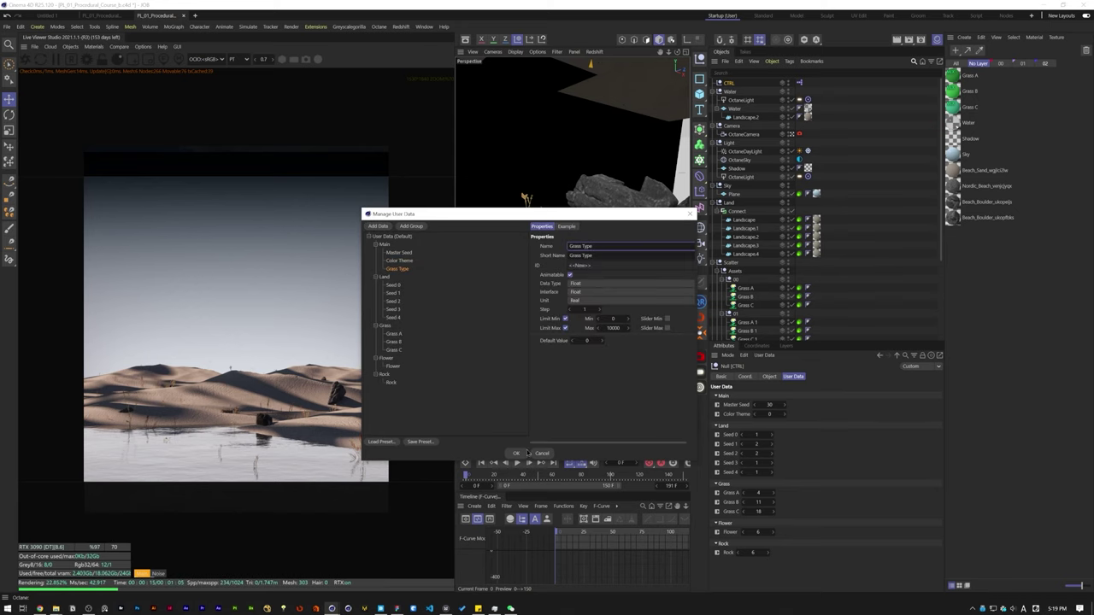
left_click(517, 453)
Step: Add a CTRL node with Grass Type and Master Seed outputs to an empty area of the XPresso graph
double_click(799, 82)
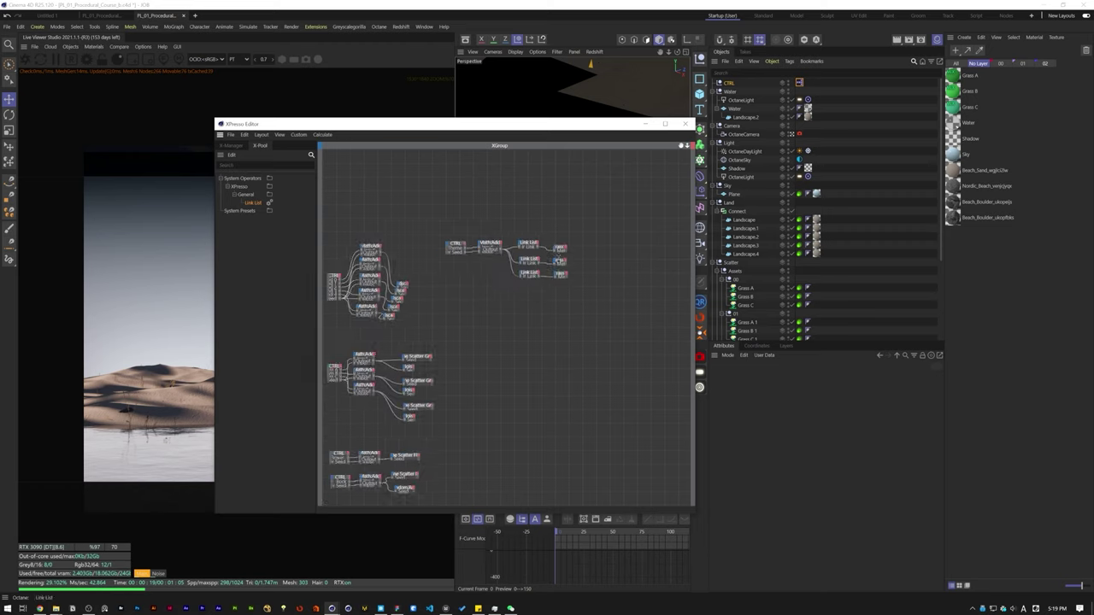
middle_click_drag(559, 260, 464, 280, "alt")
left_click_drag(729, 83, 540, 270)
scroll(549, 257, "up", 2)
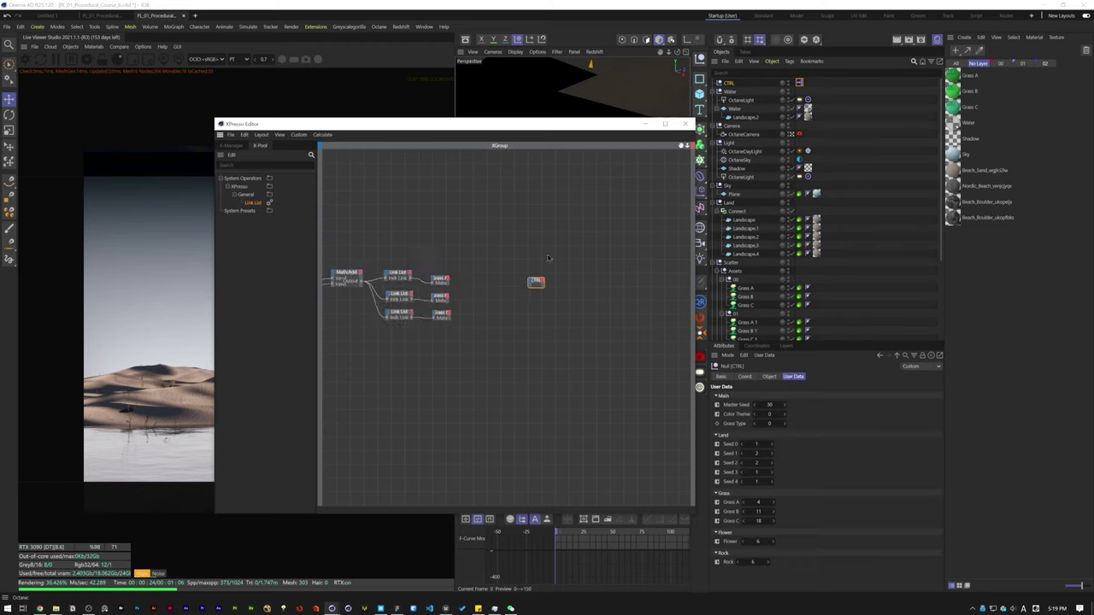
left_click(539, 289)
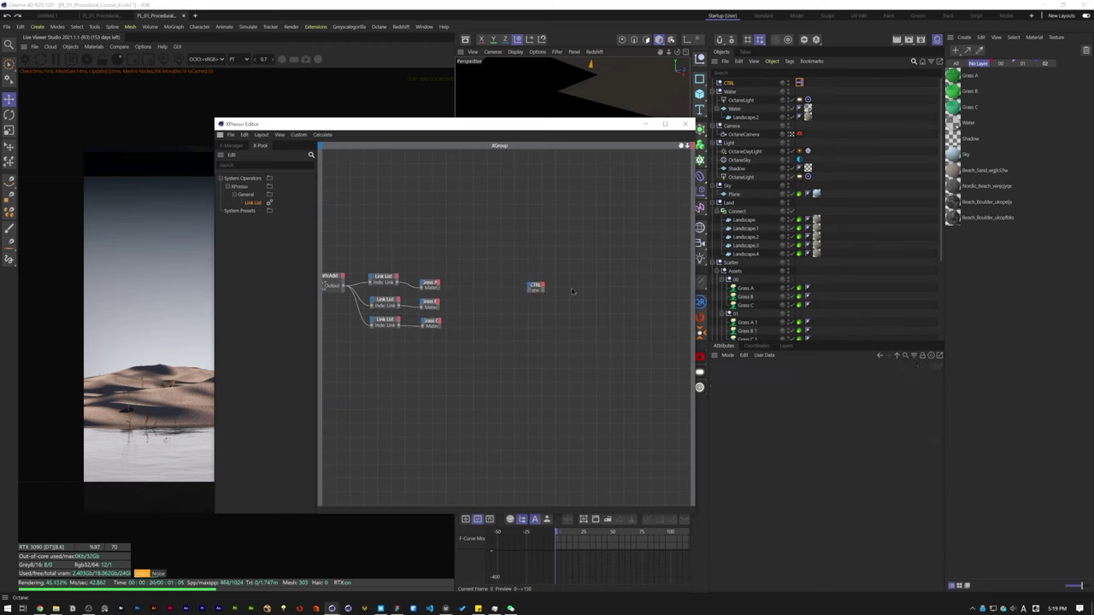
scroll(559, 294, "up", 3)
left_click(513, 307)
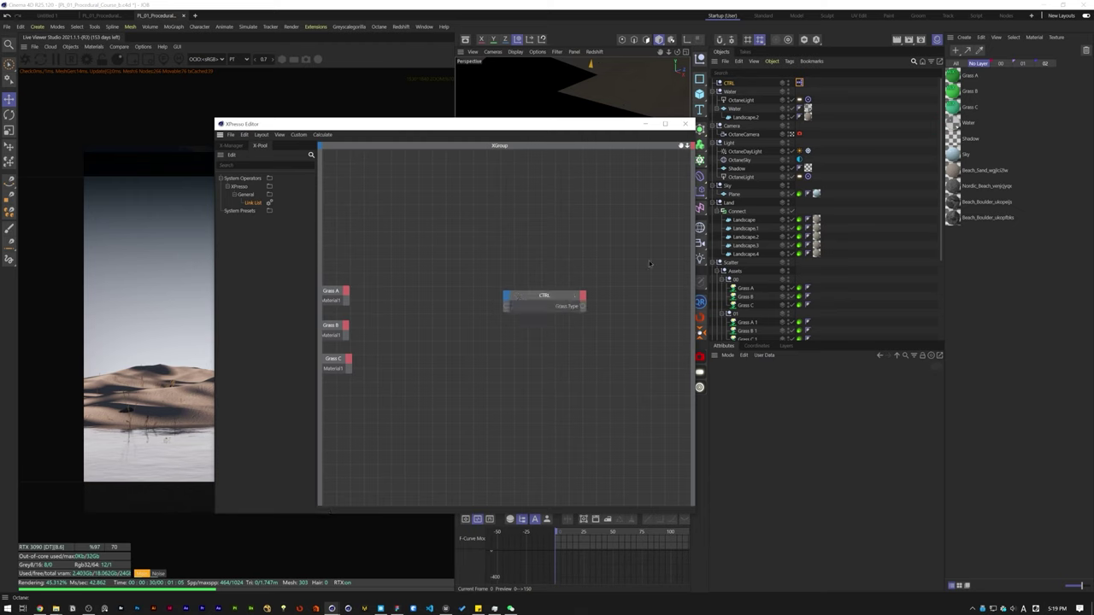
left_click_drag(549, 300, 548, 296)
left_click_drag(548, 296, 529, 289)
Step: Add Instance Grass A, B and C as separate XPresso nodes with Reference Object inputs
scroll(842, 269, "down", 5)
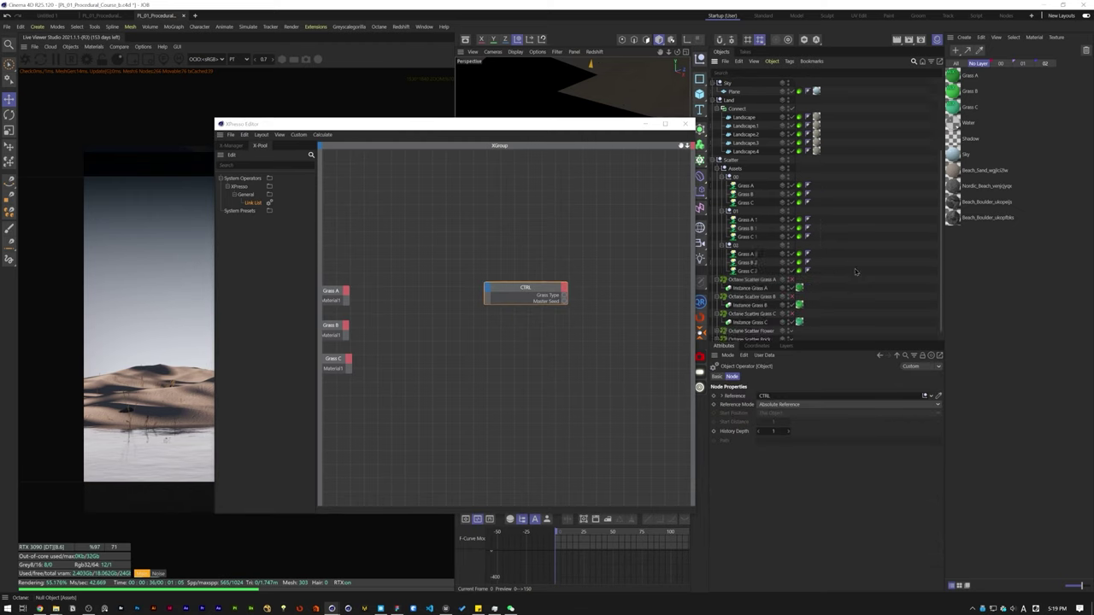
left_click(752, 277)
left_click(752, 294, "ctrl")
left_click(752, 311, "ctrl")
left_click_drag(759, 297, 582, 270)
middle_click_drag(598, 284, 469, 270)
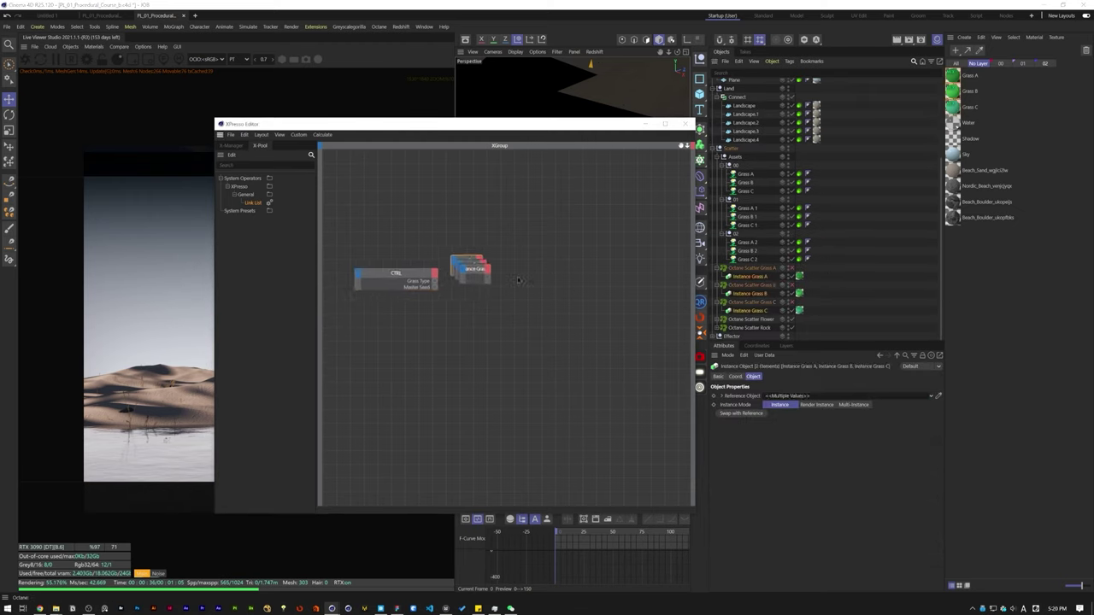
left_click_drag(481, 273, 597, 360)
left_click_drag(484, 274, 609, 267)
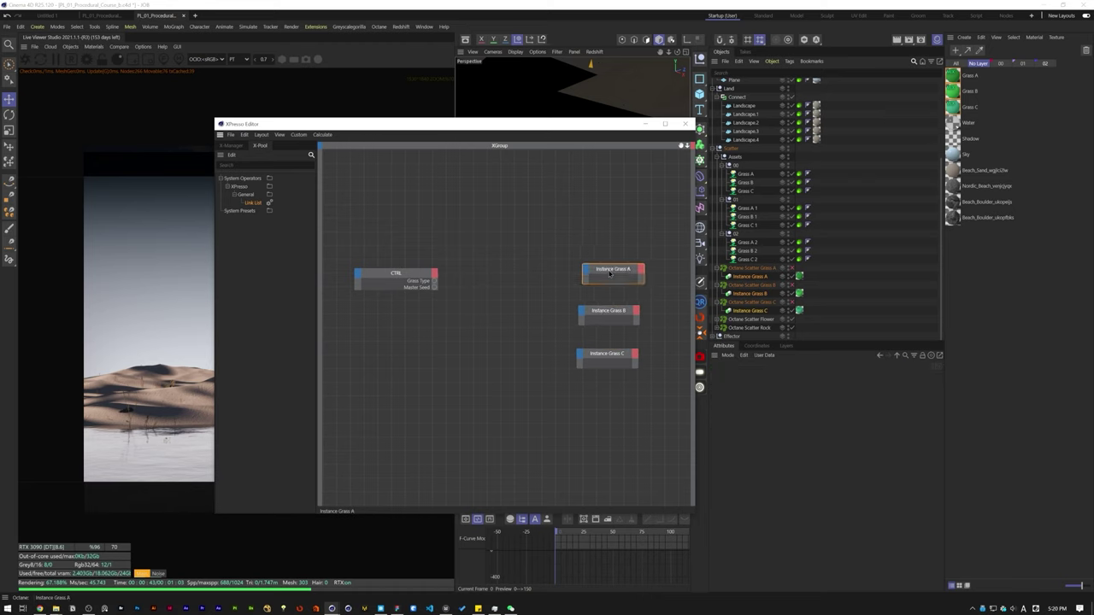
left_click(748, 293)
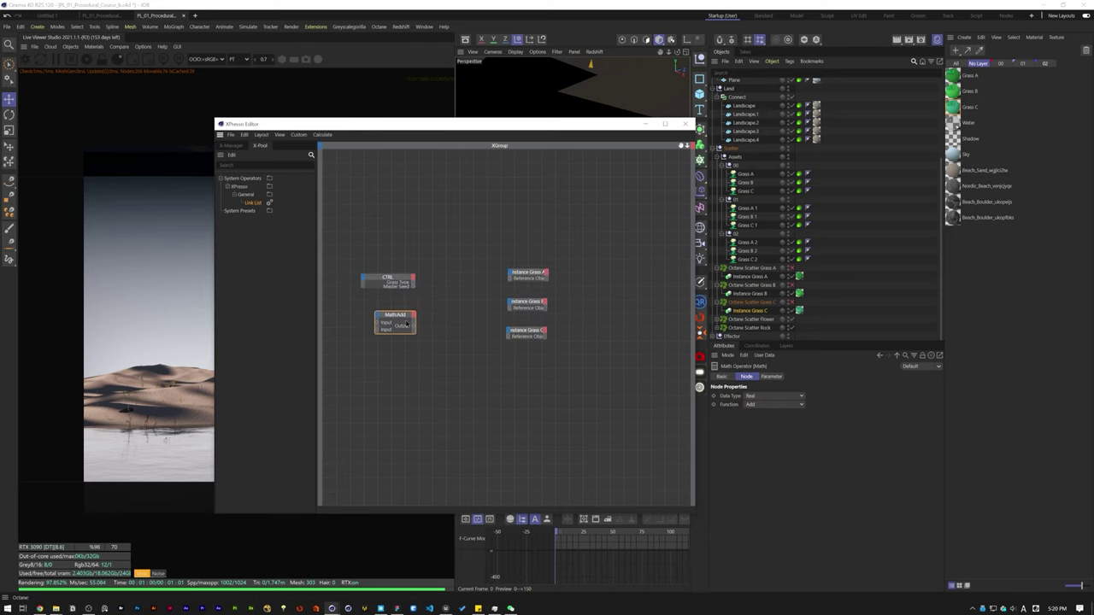
Step: Wire Grass Type and Master Seed through a Math Add node into three Link Lists feeding the Reference Object inputs of the grass instances
left_click_drag(407, 323, 560, 352)
left_click_drag(528, 330, 572, 337)
left_click(500, 324)
left_click_drag(251, 203, 518, 335)
scroll(516, 260, "up", 2)
left_click_drag(505, 281, 568, 300)
left_click_drag(537, 336, 565, 376)
left_click_drag(448, 299, 488, 375)
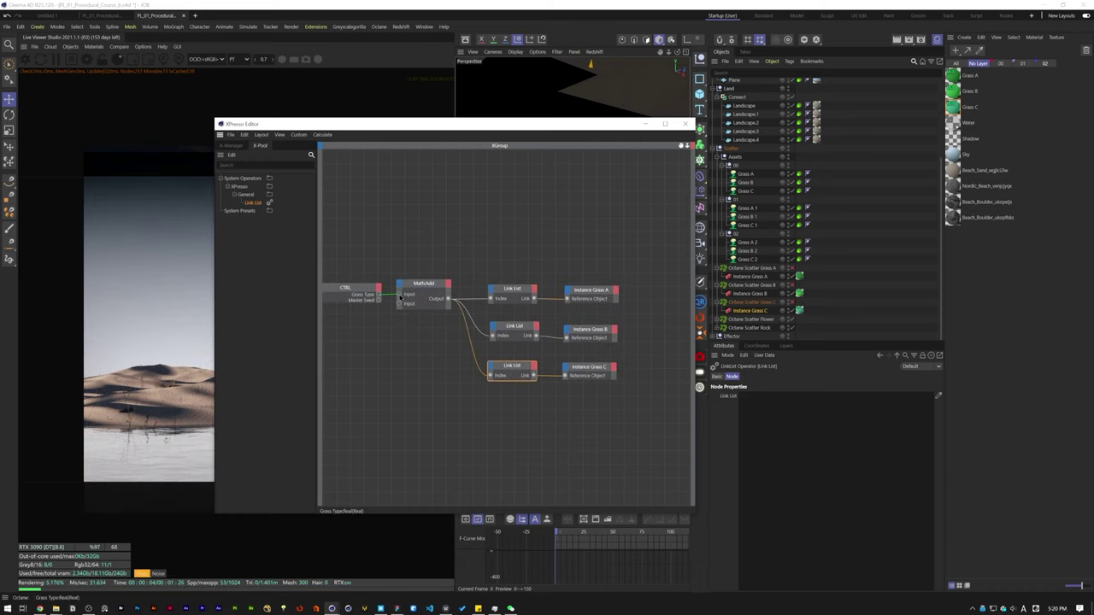
Step: Fill the Link List feeding Instance Grass A with Grass A, Grass A 1 and Grass A 2
left_click_drag(462, 125, 350, 111)
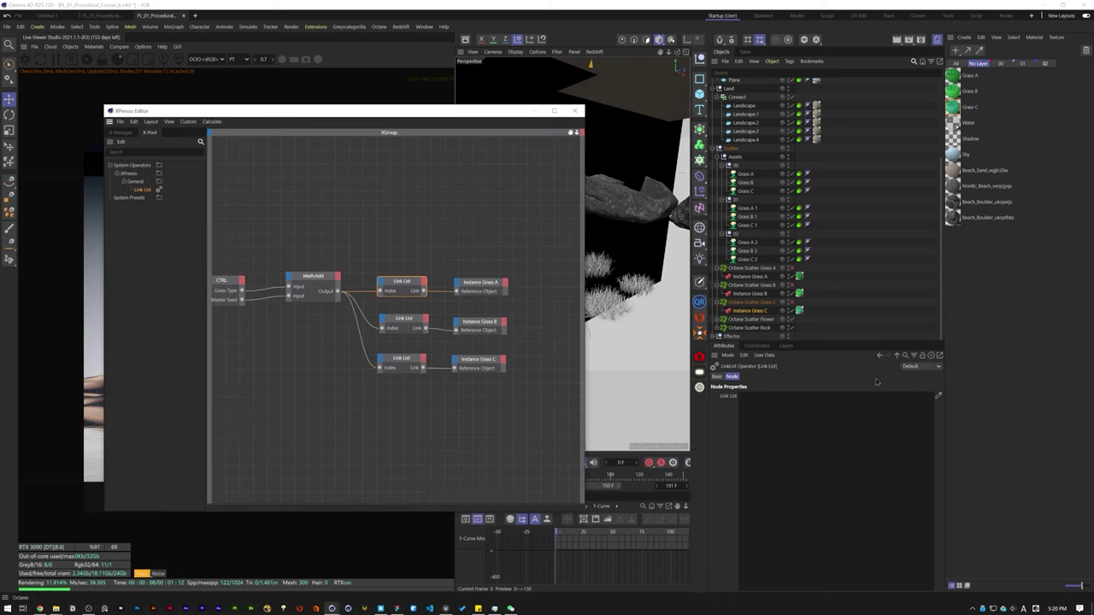
left_click(751, 175)
left_click(749, 208, "ctrl")
left_click(749, 243, "ctrl")
left_click_drag(748, 243, 776, 419)
Step: Fill the Link List feeding Instance Grass B with Grass B, Grass B 1 and Grass B 2
left_click(404, 319)
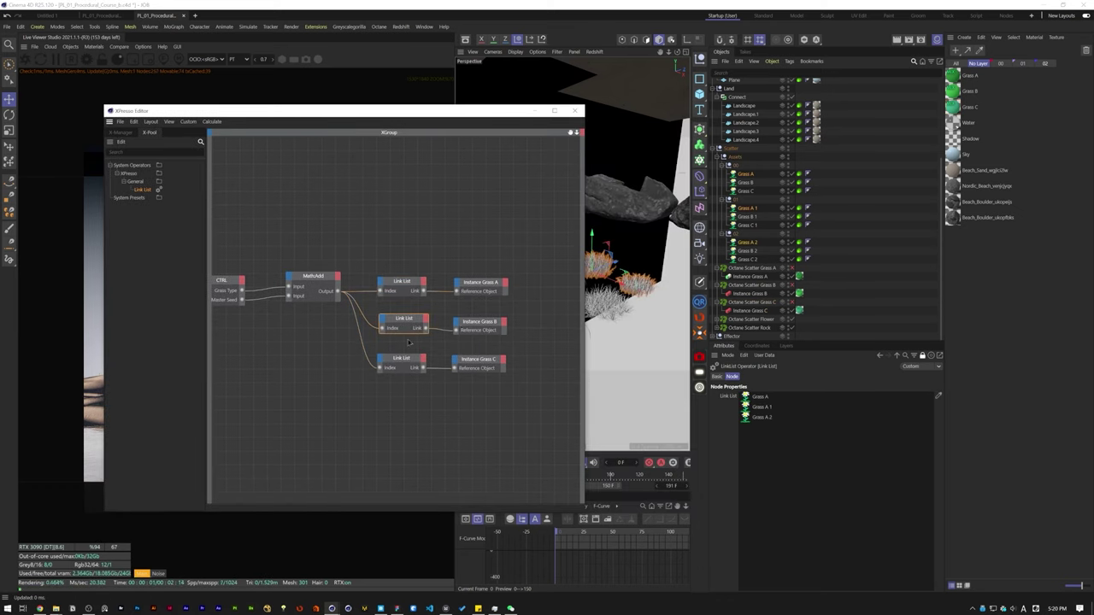
left_click(924, 357)
left_click(746, 183)
left_click(749, 217, "ctrl")
left_click(748, 252, "ctrl")
left_click_drag(749, 252, 856, 418)
left_click(923, 356)
Step: Fill the Link List feeding Instance Grass C with Grass C, Grass C 1 and Grass C 2, and close the XPresso editor
left_click_drag(400, 342, 403, 393)
left_click(923, 356)
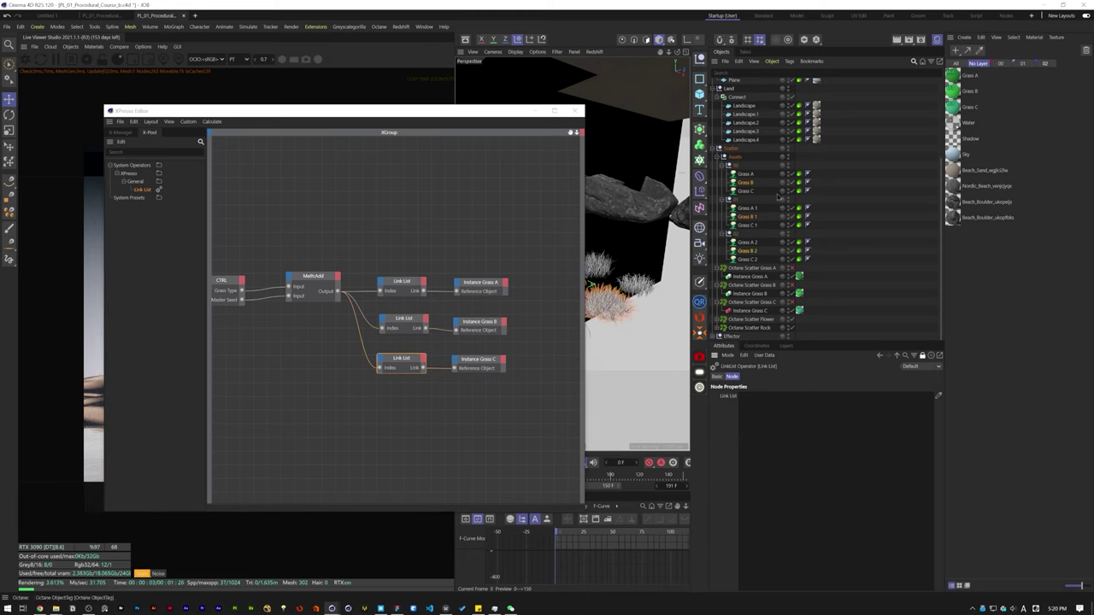
left_click(746, 191)
left_click(748, 225, "ctrl")
left_click_drag(851, 465, 788, 384)
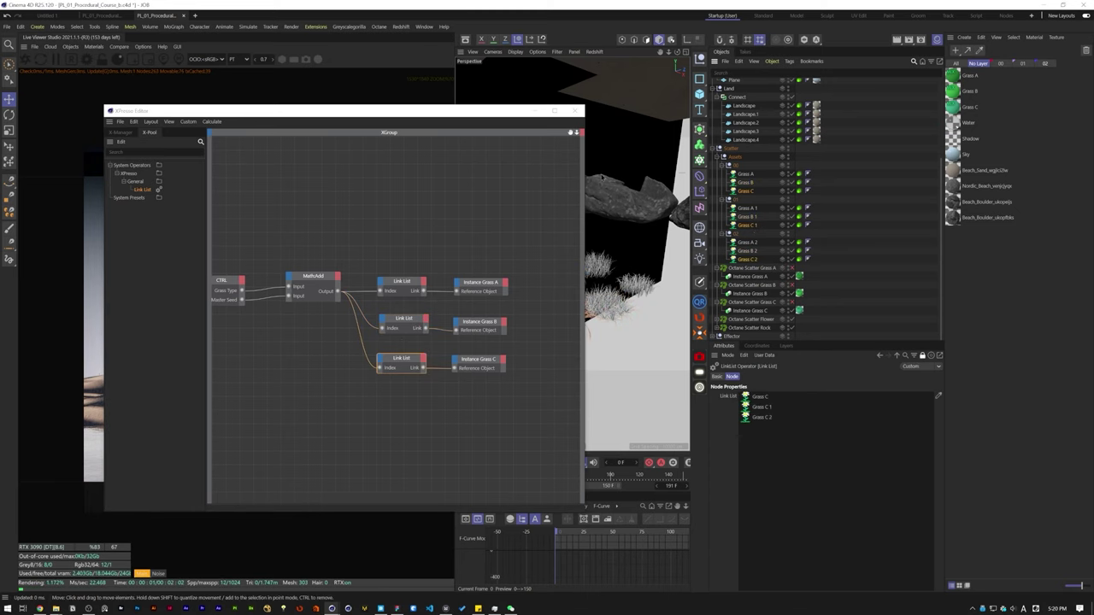
left_click(577, 110)
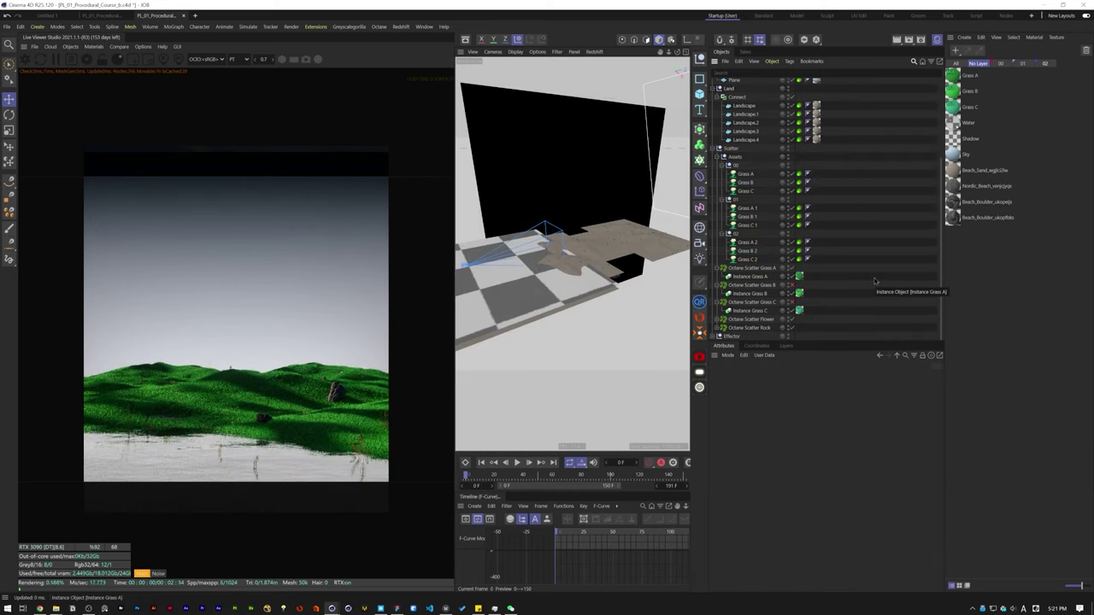
Step: Test the grass switching by changing the Grass Type value on the CTRL null
scroll(852, 124, "up", 5)
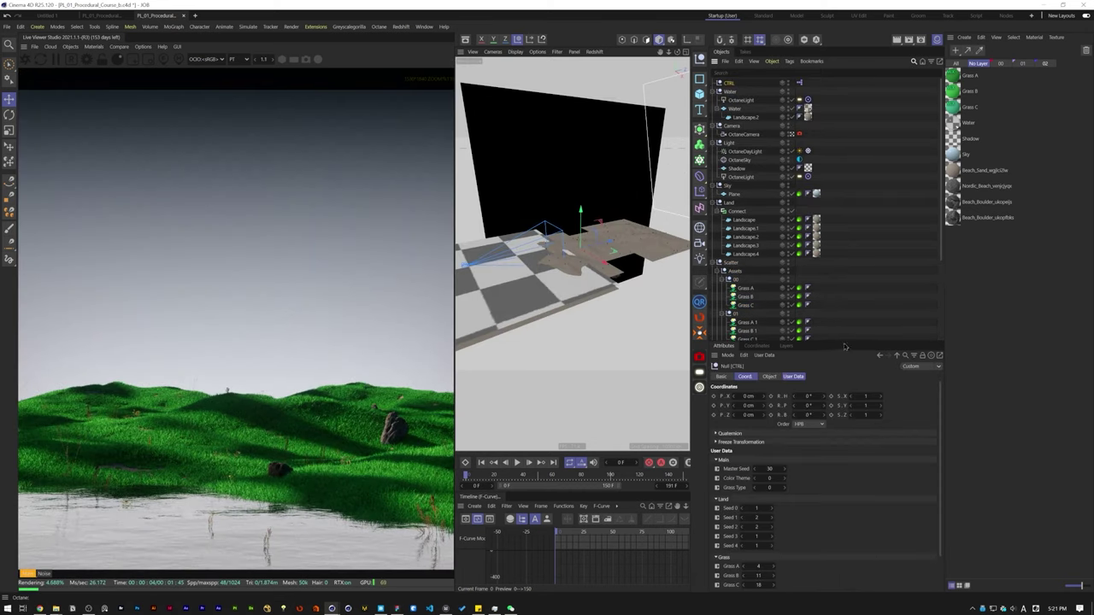
scroll(376, 368, "down", 4)
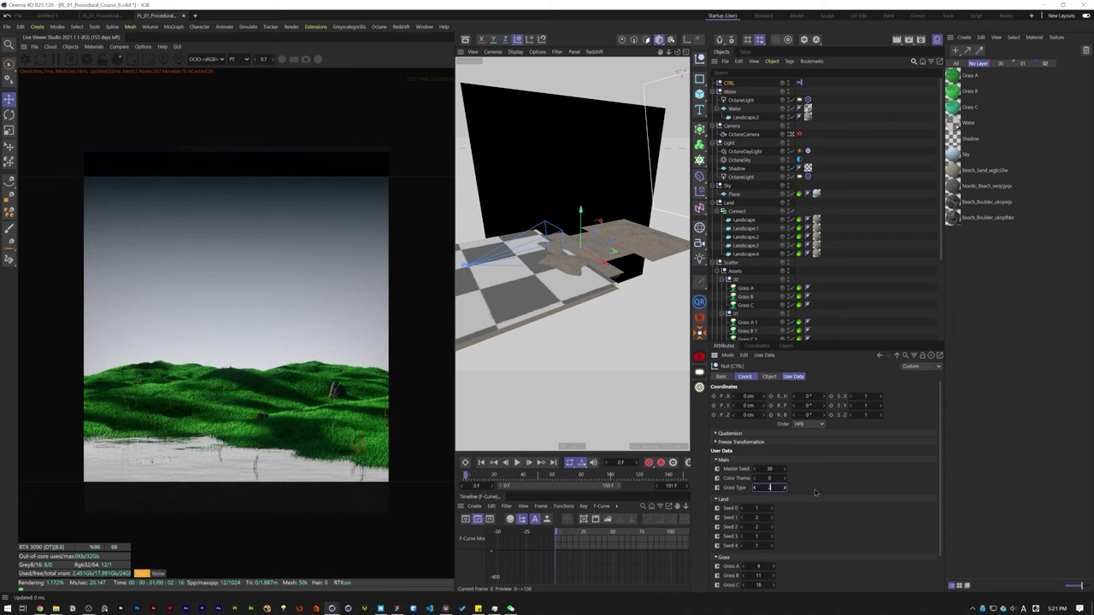
scroll(772, 469, "up", 1)
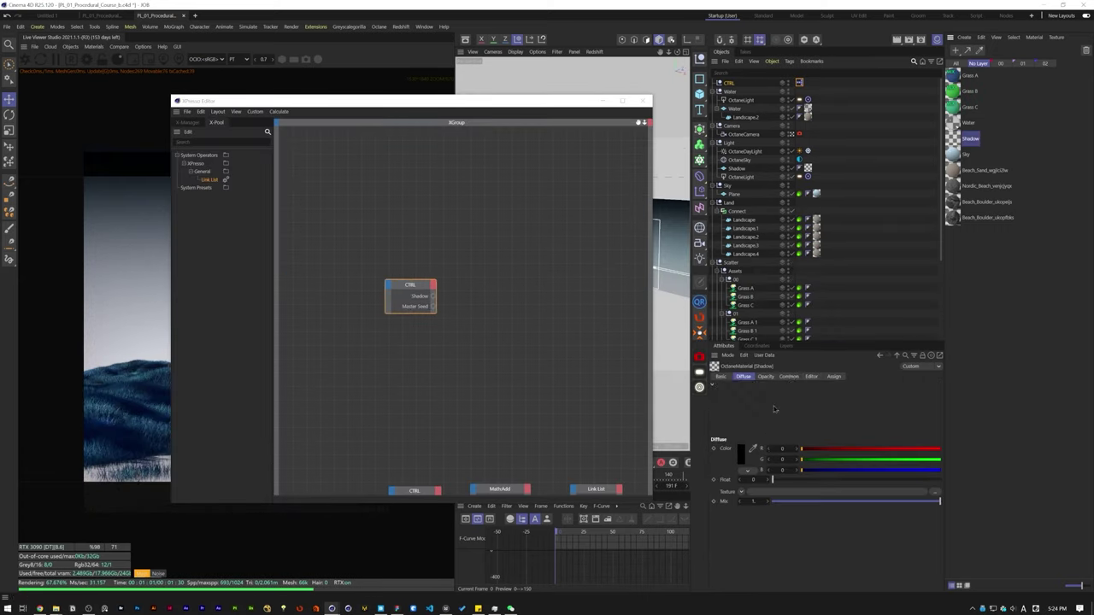
Step: Select the existing Math Add node below the CTRL node that has Shadow and Master Seed outputs
left_click(511, 491)
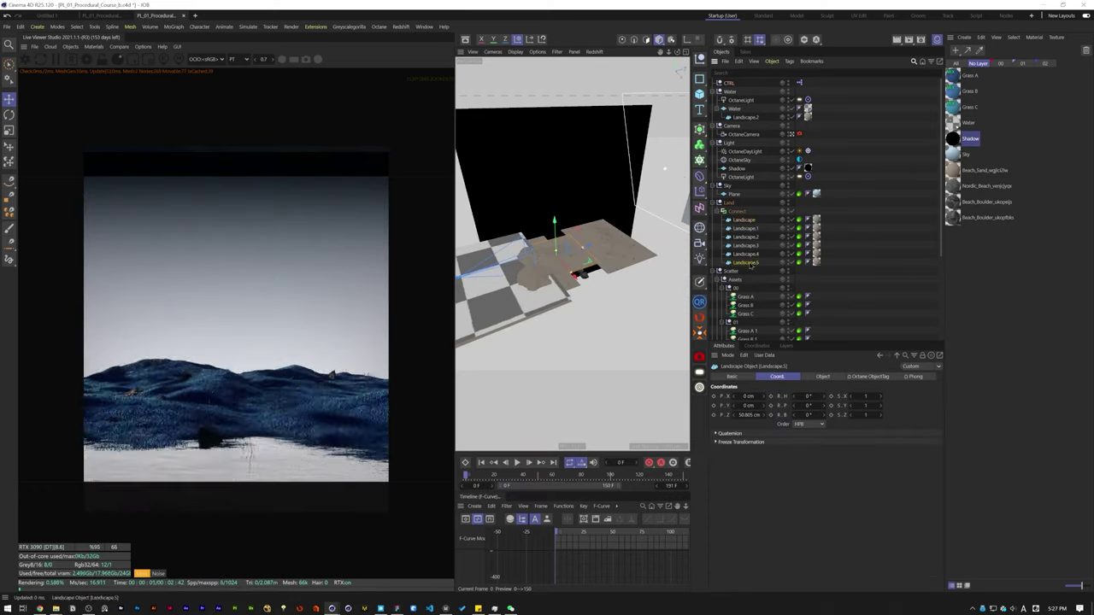
Step: Adjust the size of the additional landscape in its object properties
left_click(823, 377)
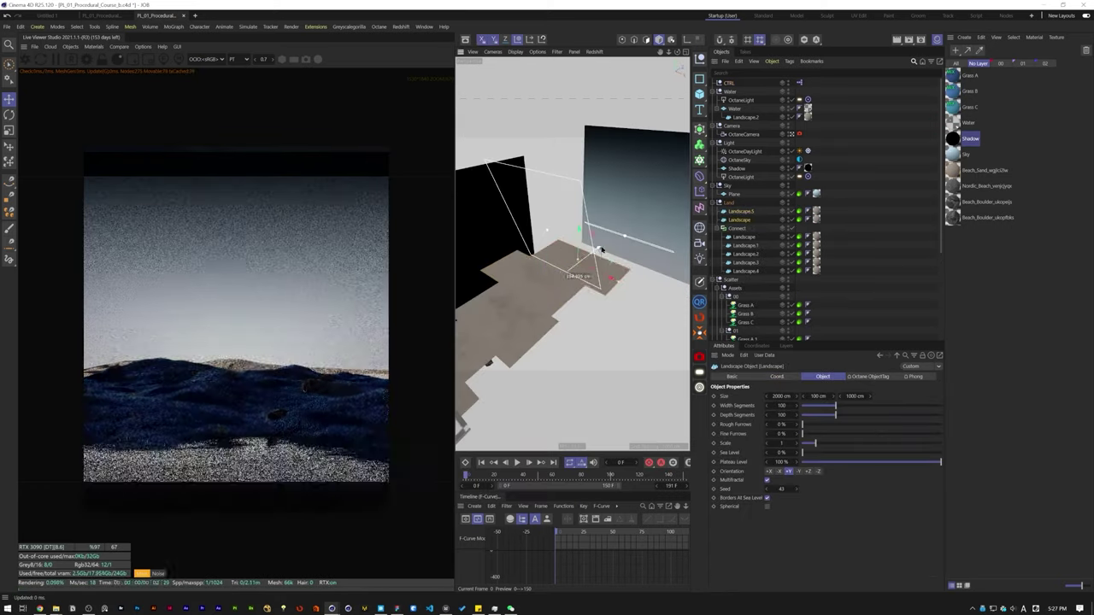
left_click_drag(833, 396, 838, 396)
Step: Add a Seed 5 user data field to the Land group of the CTRL null and expose it on the CTRL node in XPresso
left_click(799, 83)
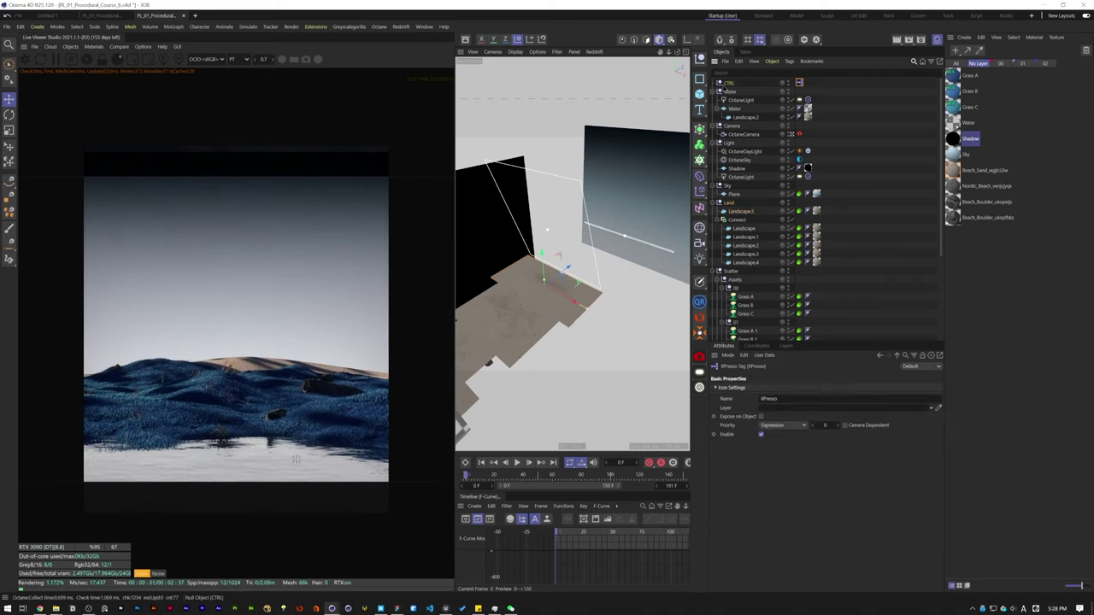
left_click(729, 83)
left_click(764, 355)
left_click(740, 464)
left_click(764, 355)
left_click(782, 376)
left_click(740, 464)
double_click(799, 83)
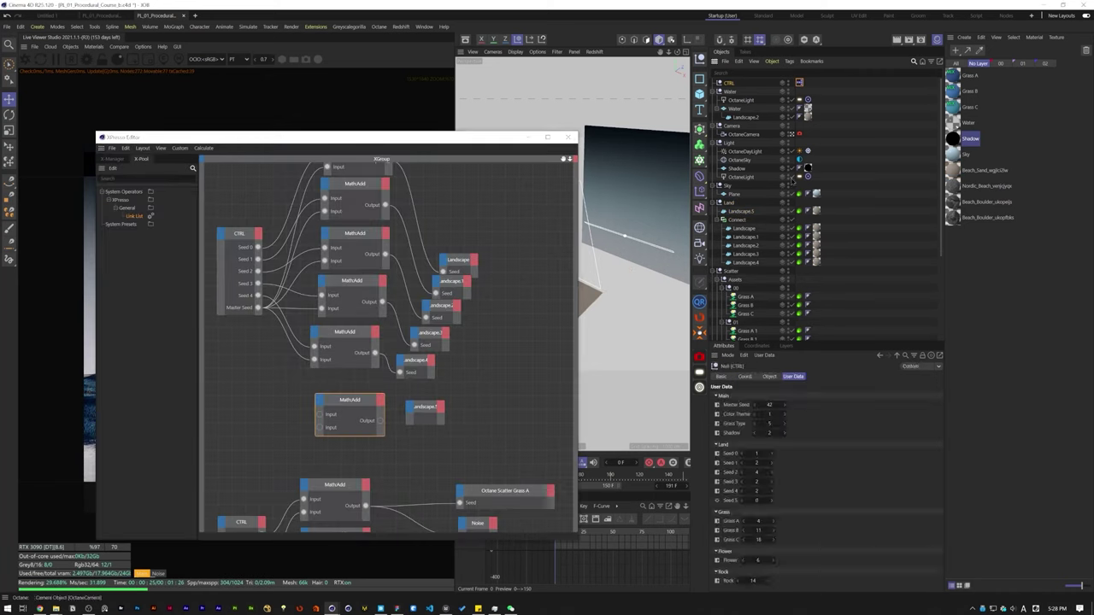
left_click(258, 234)
Step: Raise the Master Seed on the CTRL null to 43 to test the landscape variation
left_click(731, 83)
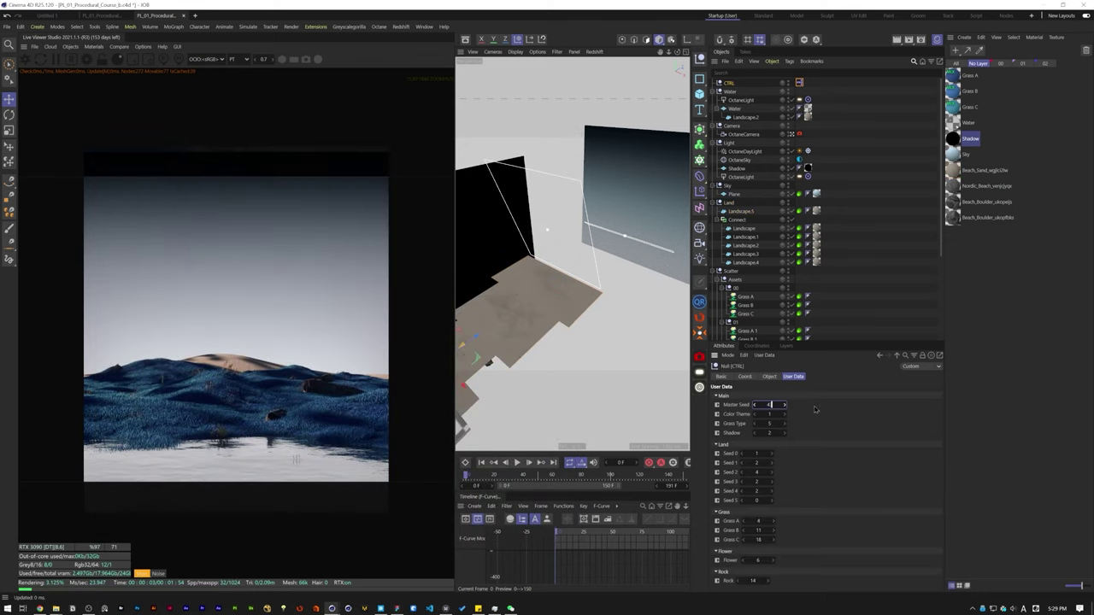
key("Up")
key("Up")
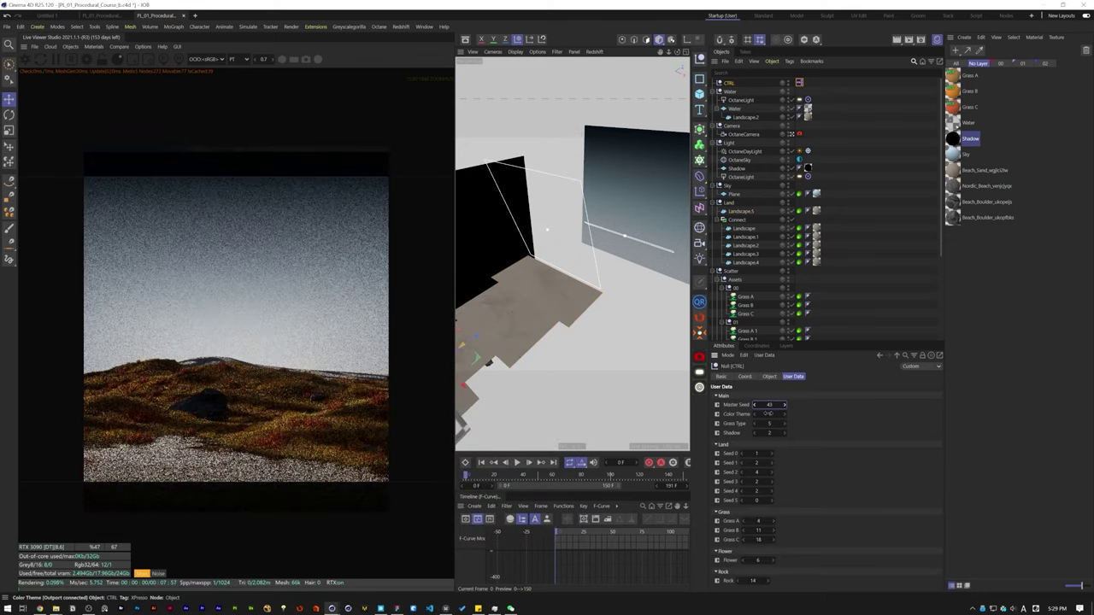
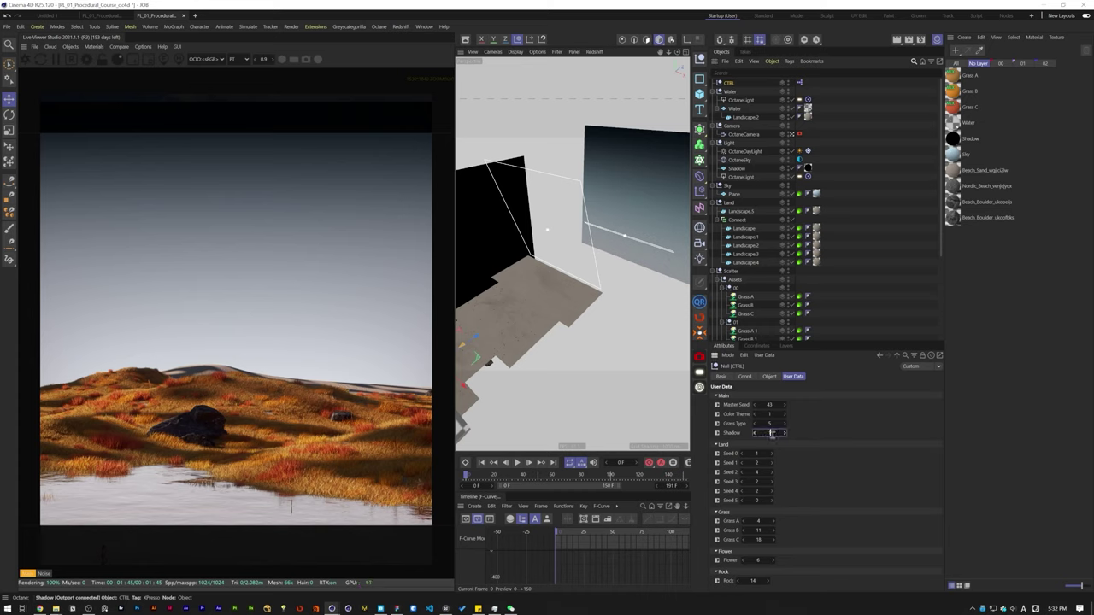
Step: Set Shadow to 1 and Grass Type to 0 on the CTRL null
key("Return")
double_click(778, 423)
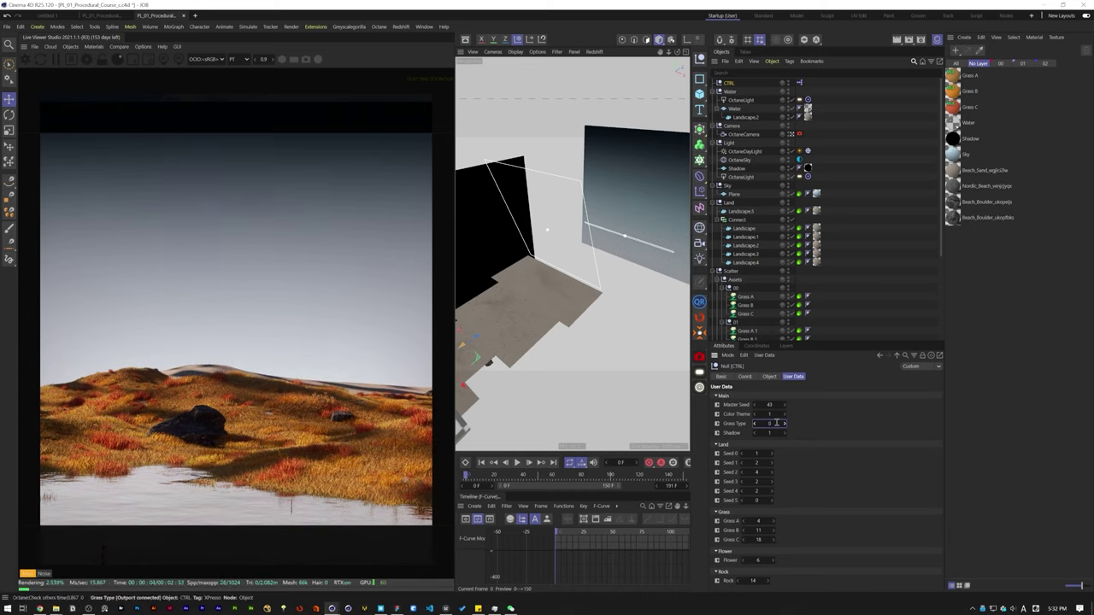
left_click(777, 423)
left_click(875, 223)
Step: Inspect the OctaneSky environment tag and switch the OctaneDayLight off and back on to compare the lighting
left_click(799, 160)
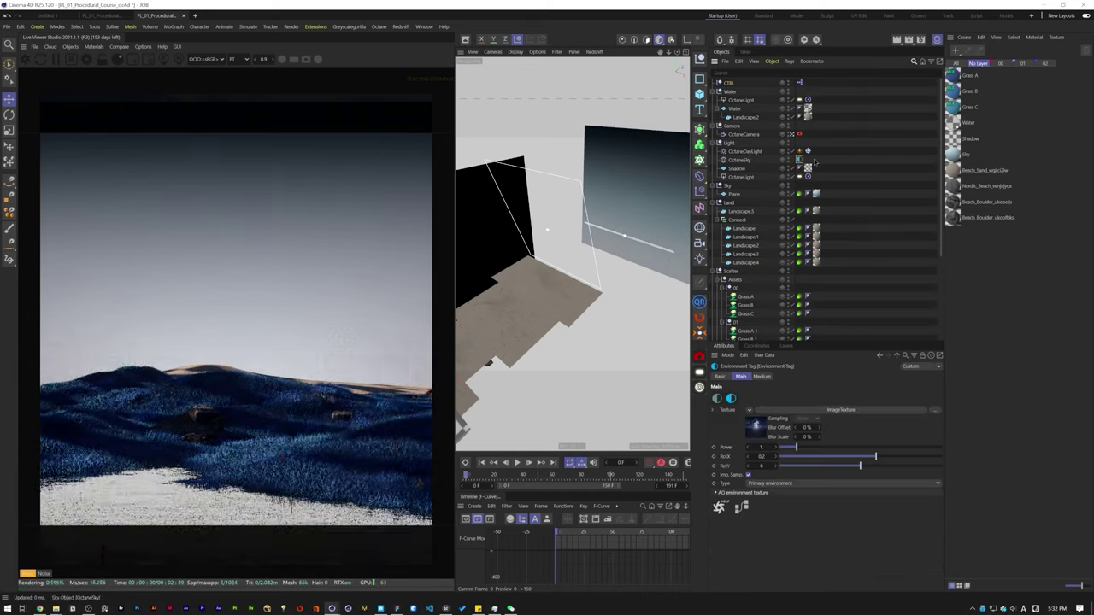
left_click(854, 162)
left_click(792, 151)
left_click(791, 151)
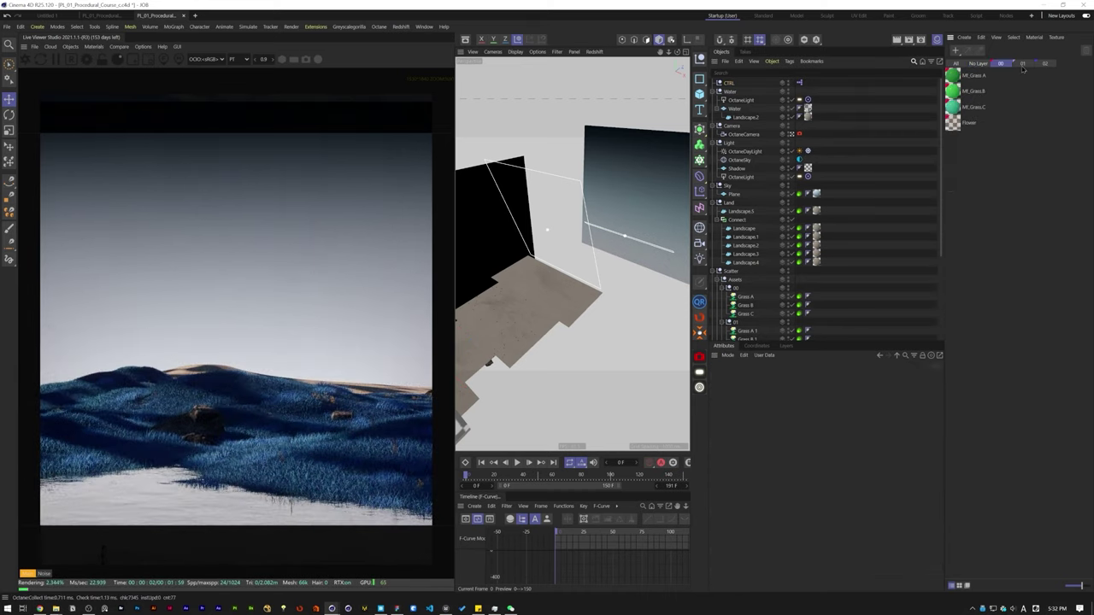
Step: Lighten the RGB spectrum color of the Mf_Grass A material to a soft green with 60% saturation
left_click(784, 406)
left_click(953, 76)
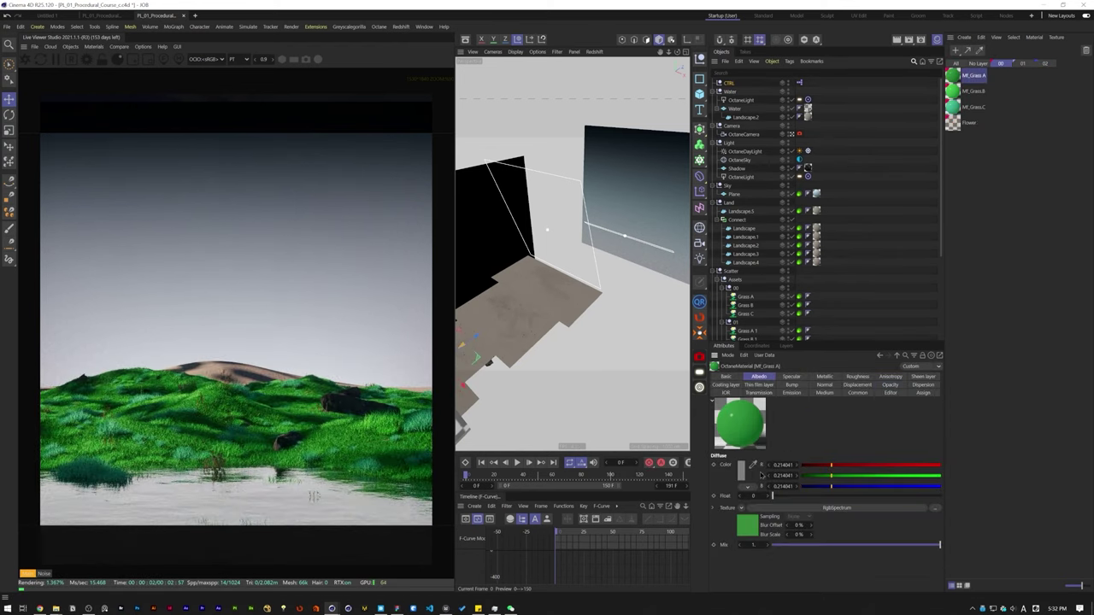
left_click(747, 524)
left_click(741, 407)
left_click_drag(795, 510, 824, 510)
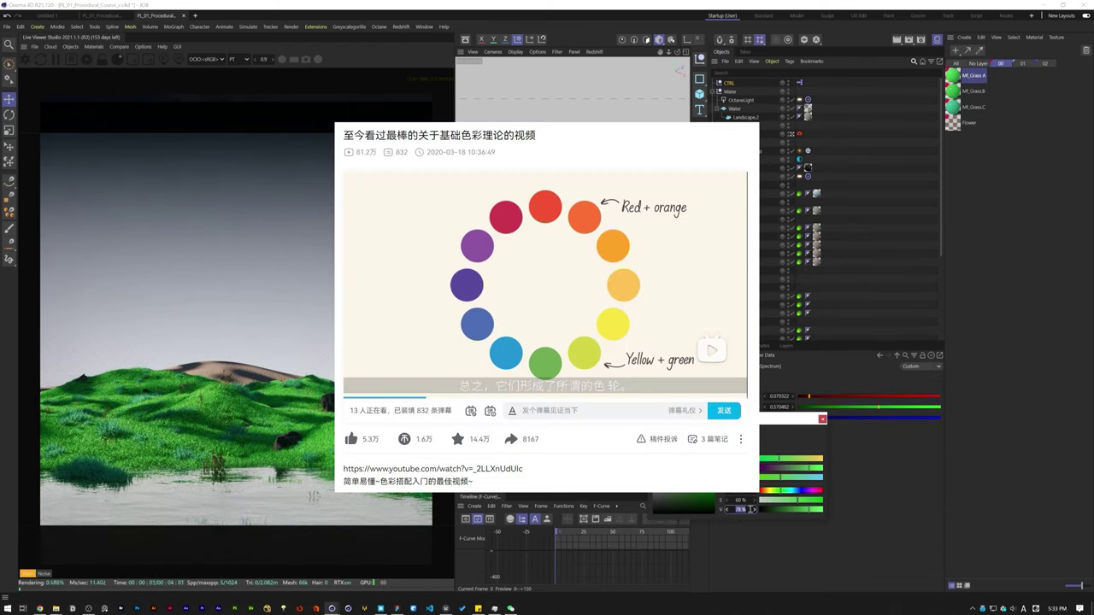
left_click(822, 420)
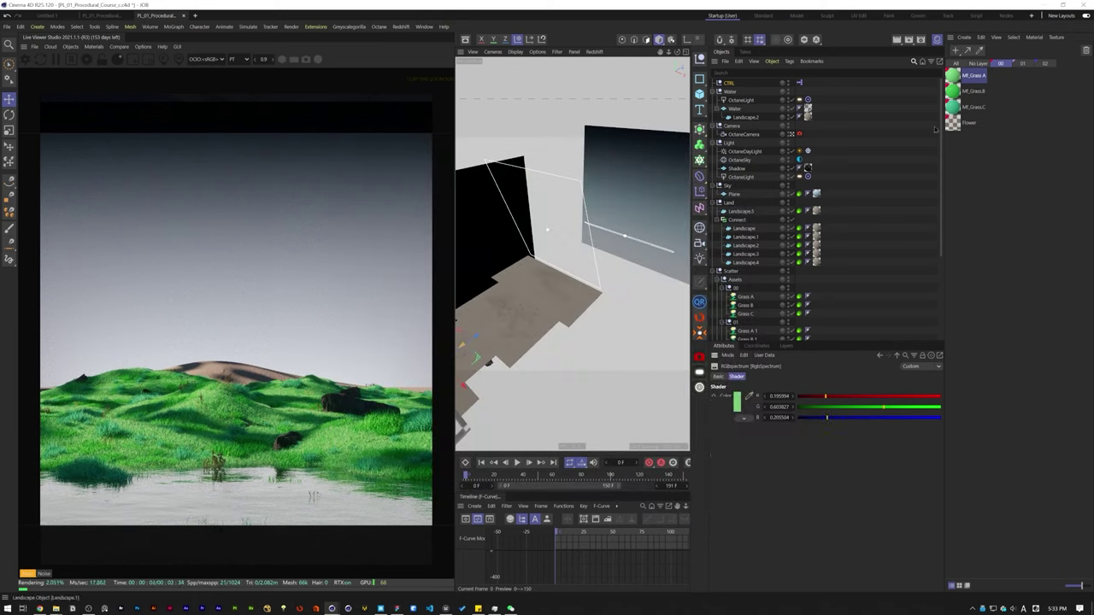
Step: Recolor the Mf_Grass.B material to red with hue 9°, saturation 70% and value 100%
left_click(954, 91)
left_click(748, 523)
left_click(738, 406)
left_click(756, 508)
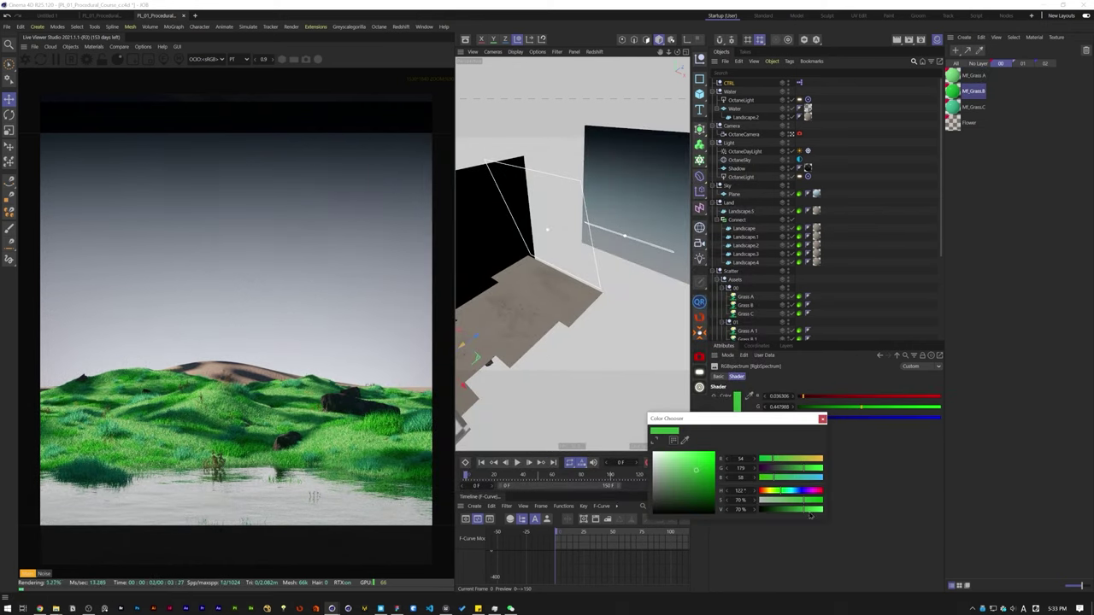
left_click_drag(805, 510, 761, 492)
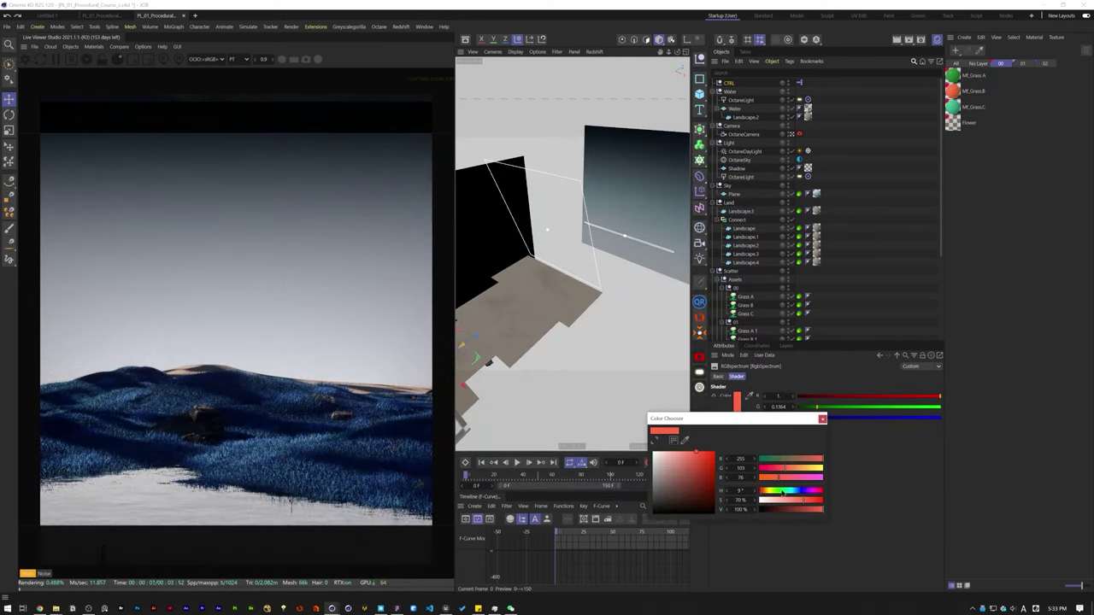
left_click_drag(743, 419, 887, 419)
left_click(967, 419)
Step: Change the Master Seed on the CTRL null to check how the new grass colors are distributed
left_click(729, 83)
left_click(772, 405)
left_click(864, 256)
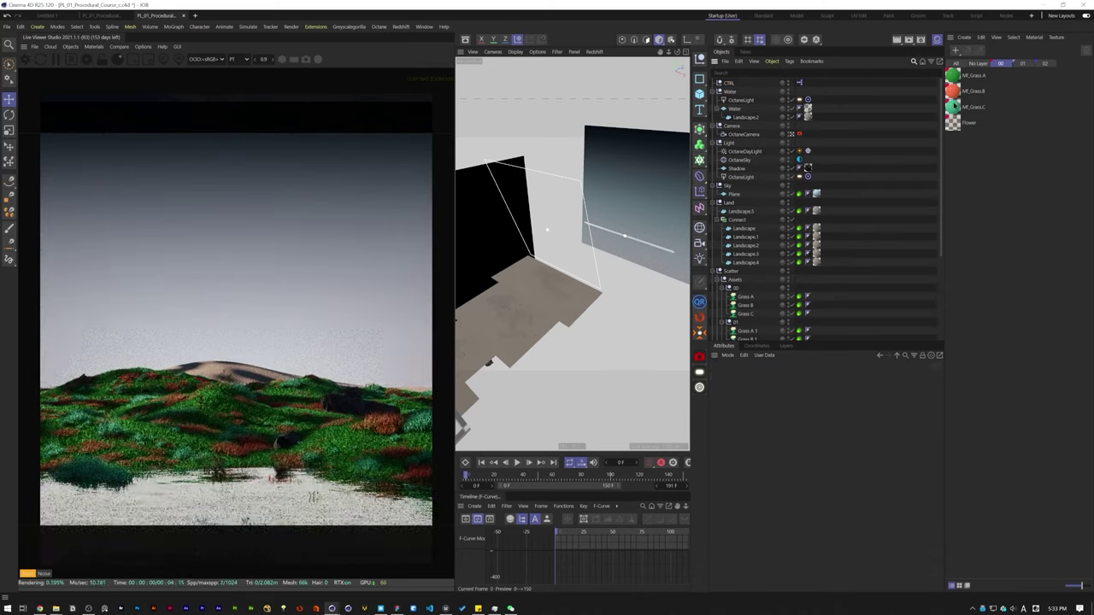
Step: Shift the Mf_Grass.B color from red to a teal green and set the Mf_Grass.C color to hue 100°
left_click(954, 92)
left_click(738, 403)
left_click_drag(762, 491, 785, 490)
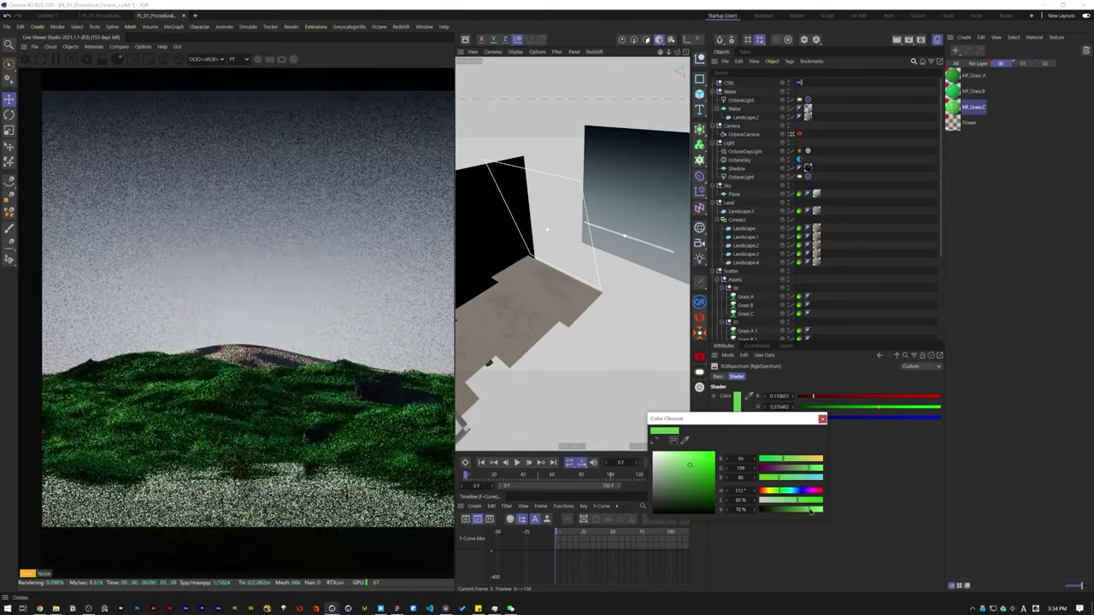
type("100")
key("Return")
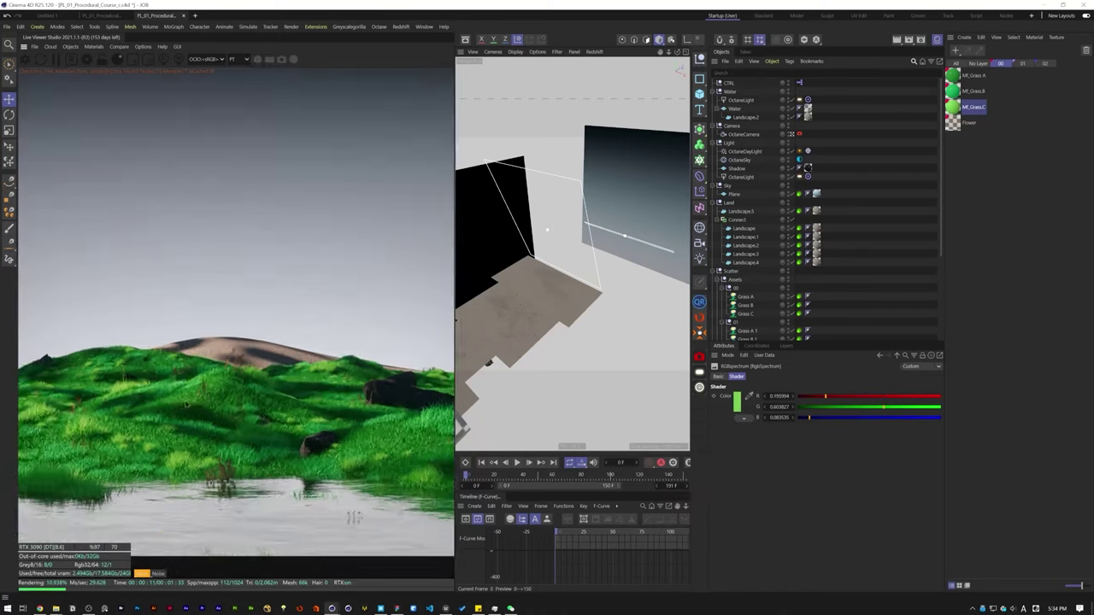
Step: Adjust the daylight settings on the OctaneDayLight tag
left_click(799, 151)
left_click(757, 490)
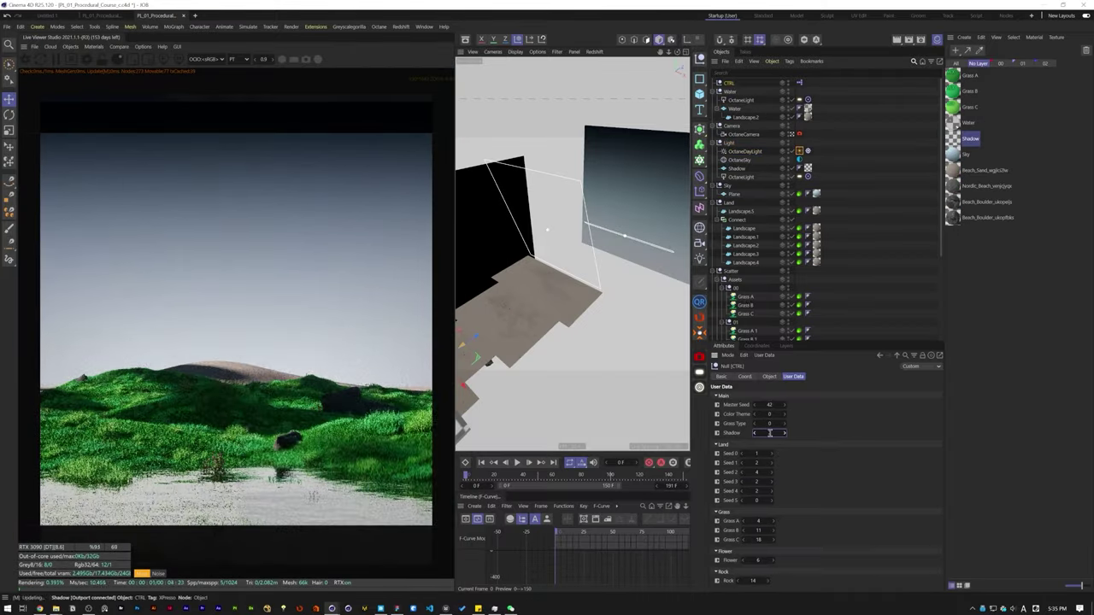
scroll(769, 433, "up", 3)
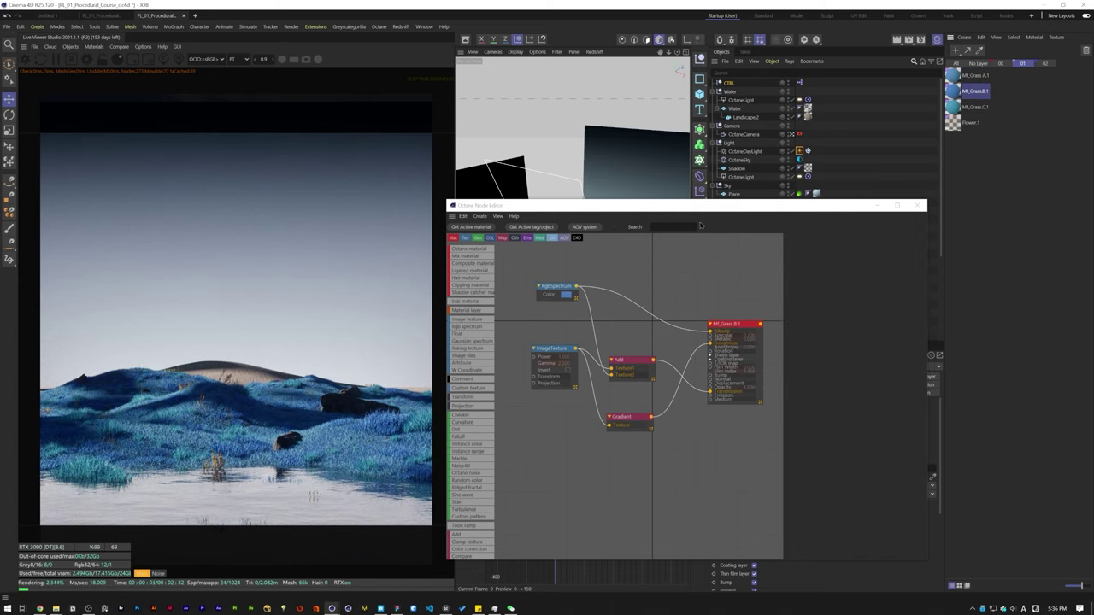
Step: Set the RGB spectrum color of Mf_Grass.B.1 to 70% saturation and 70% value
type("70")
key("Tab")
type("70")
key("Return")
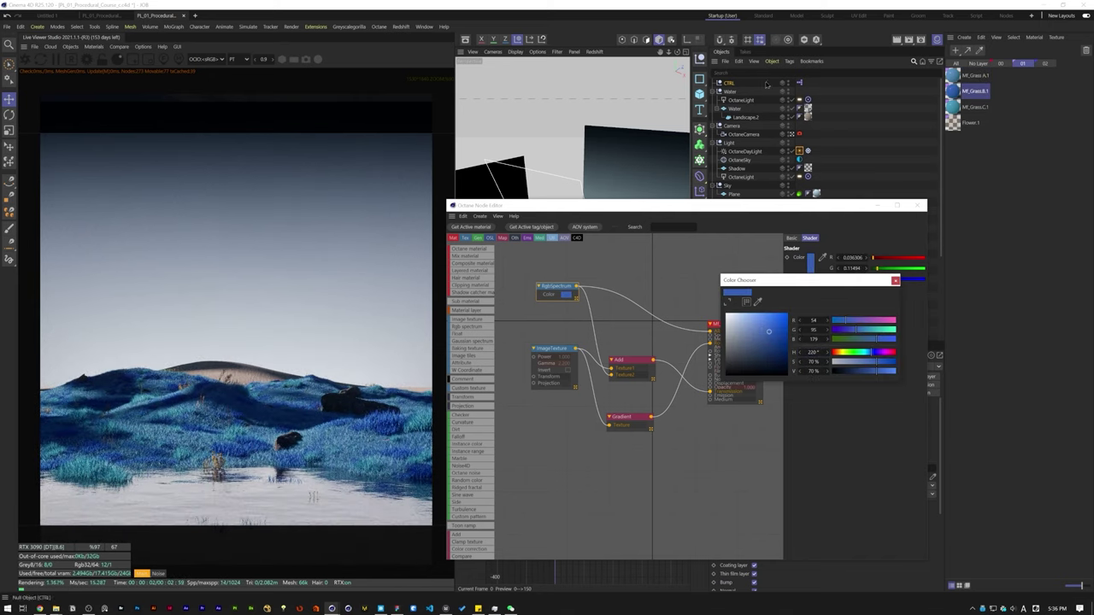
Step: Shift the RGB spectrum color of Mf_Grass.C.1 to violet with a hue of about 246°
left_click(975, 107)
left_click(557, 286)
left_click(810, 262)
left_click_drag(868, 352, 880, 354)
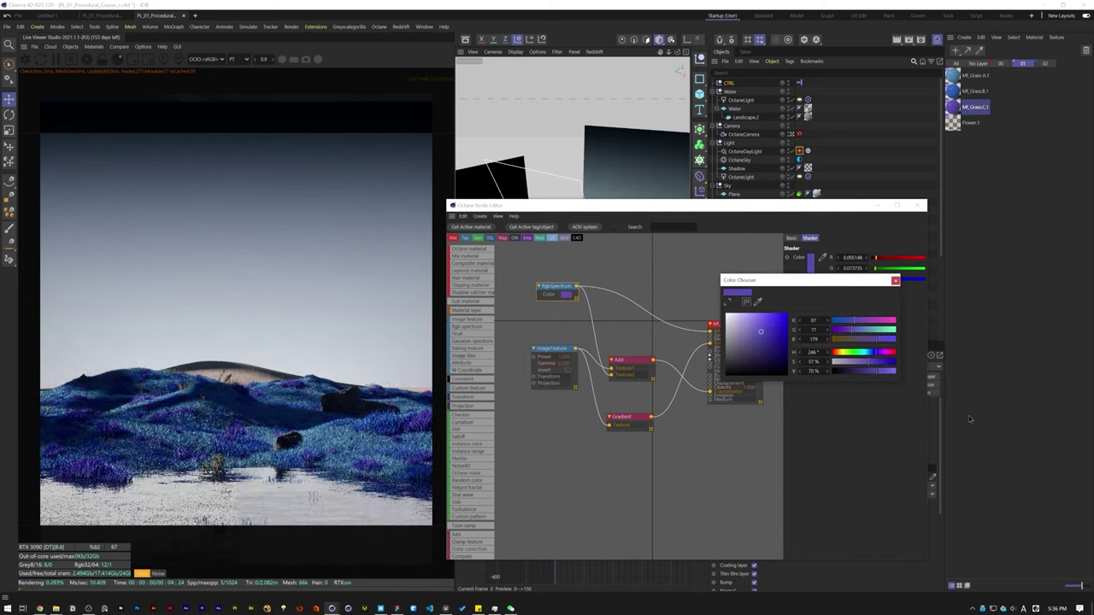
left_click(895, 280)
Step: Lower the saturation of the orange Mf_Grass A.2 color and finish Mf_Grass.C.2 at hue 10°, saturation 70% and value 80%
scroll(231, 402, "up", 3)
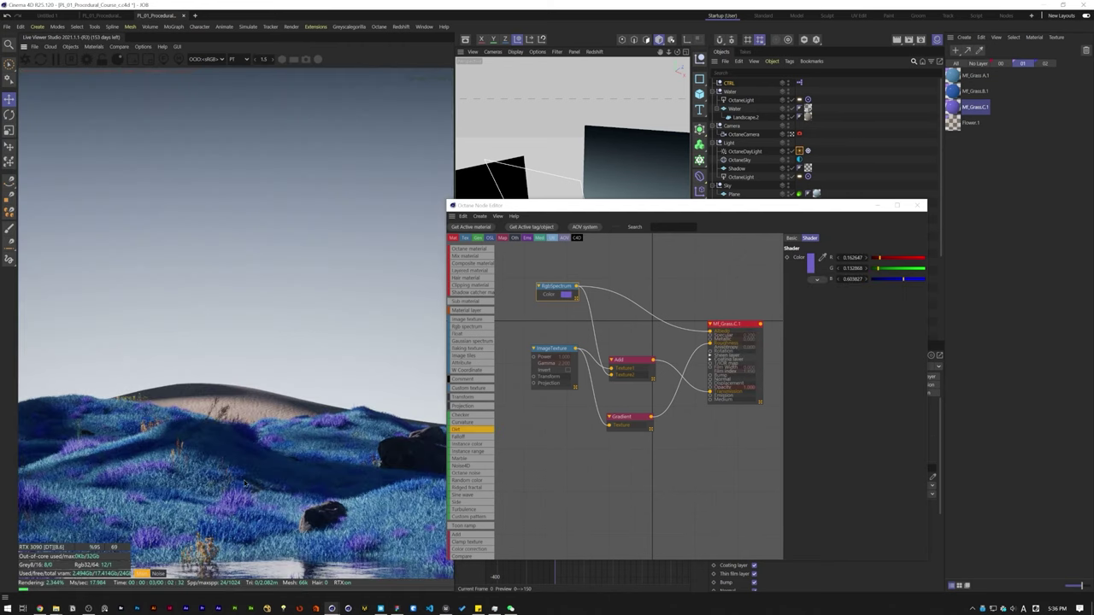
middle_click_drag(299, 444, 248, 359)
scroll(248, 359, "down", 3)
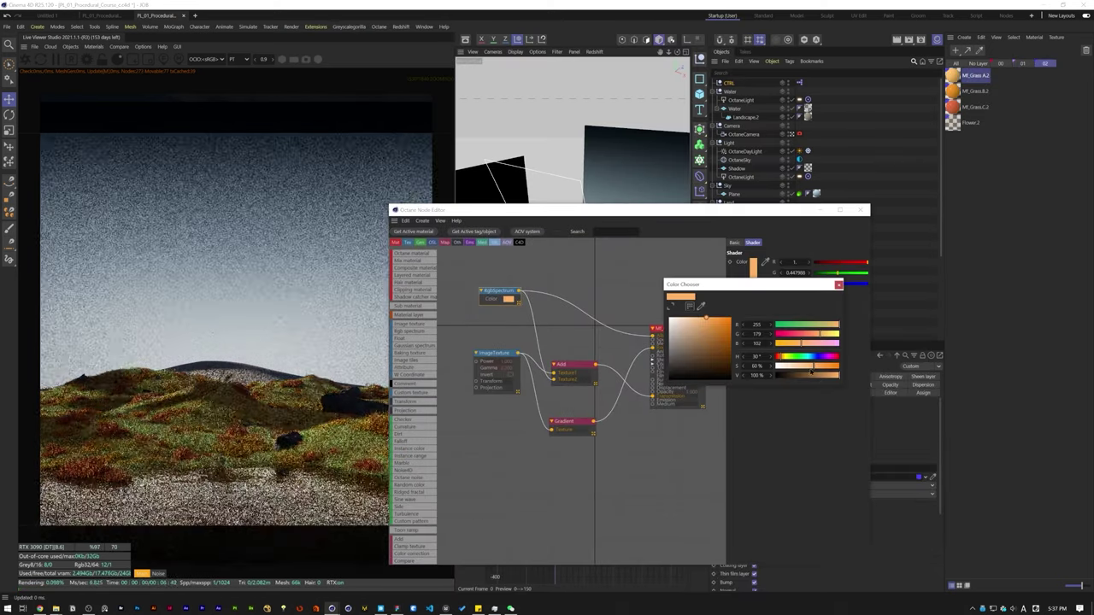
mouse_move(812, 369)
left_mouse_down()
mouse_move(797, 368)
mouse_move(807, 367)
left_mouse_up()
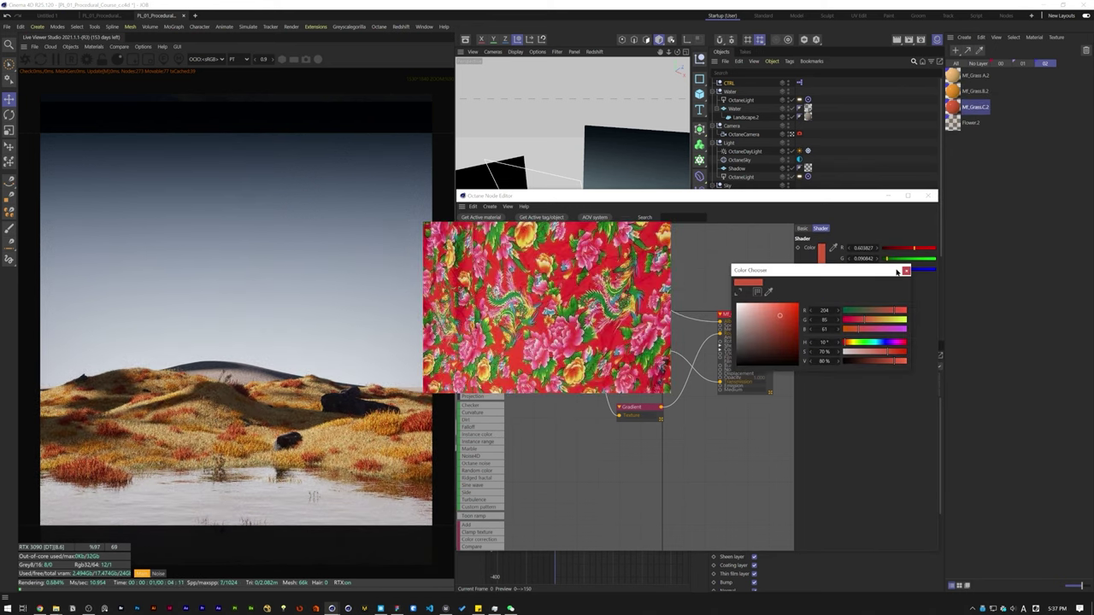
left_click(905, 271)
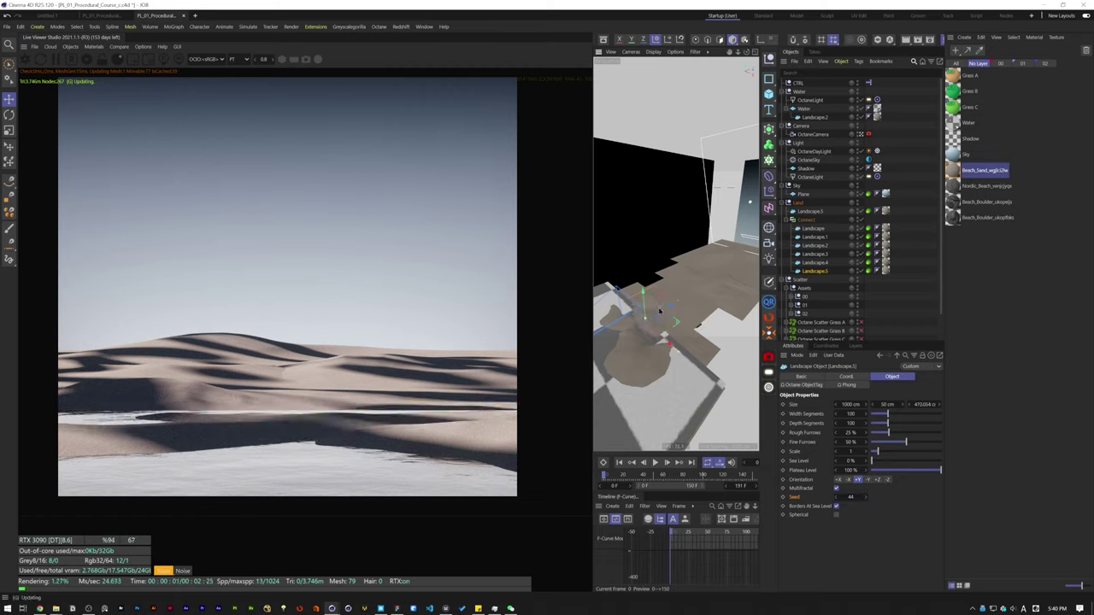
Step: Set the height of the Landscape.5 object inside Connect to 40 cm and shift it in the viewport
double_click(887, 404)
type("40")
key("Return")
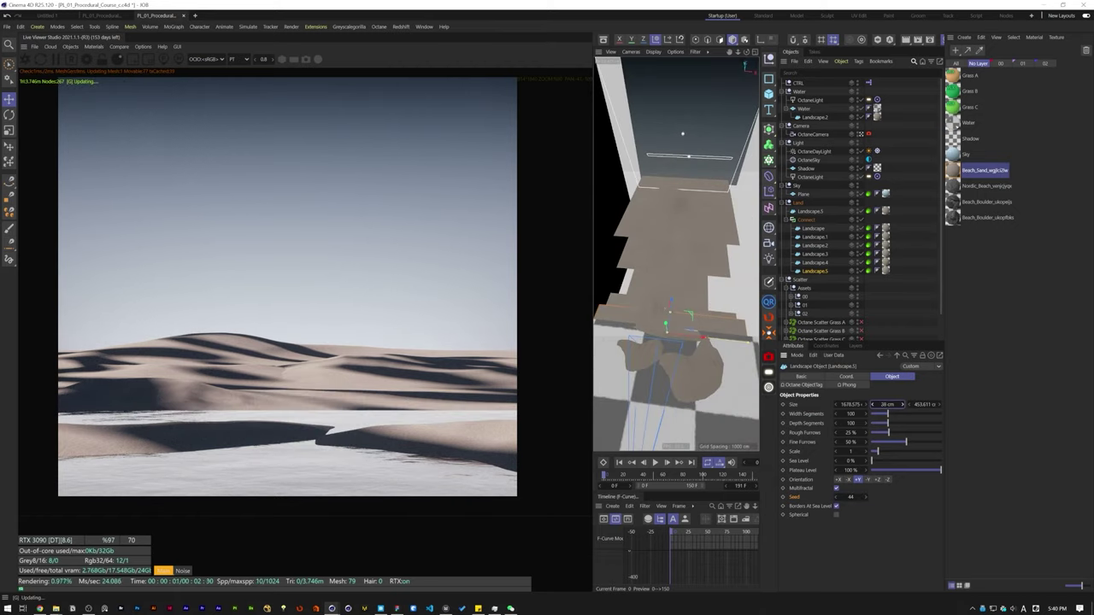
left_click_drag(663, 359, 697, 333)
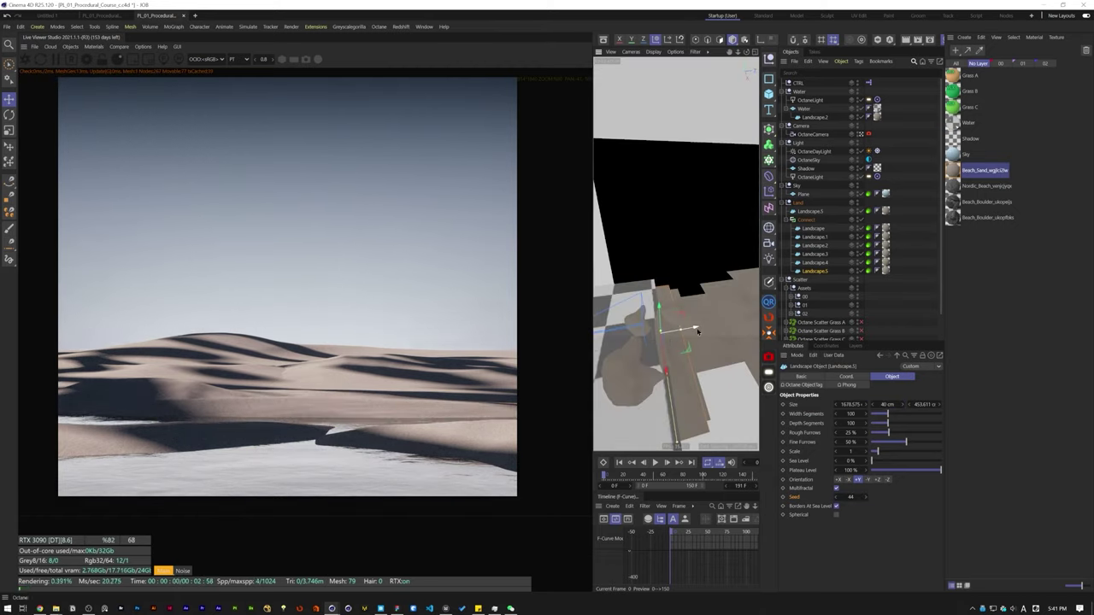
Step: Increase the Master Seed on the CTRL null to test the dune shapes
left_click(798, 83)
left_click(844, 452)
scroll(843, 452, "up", 3)
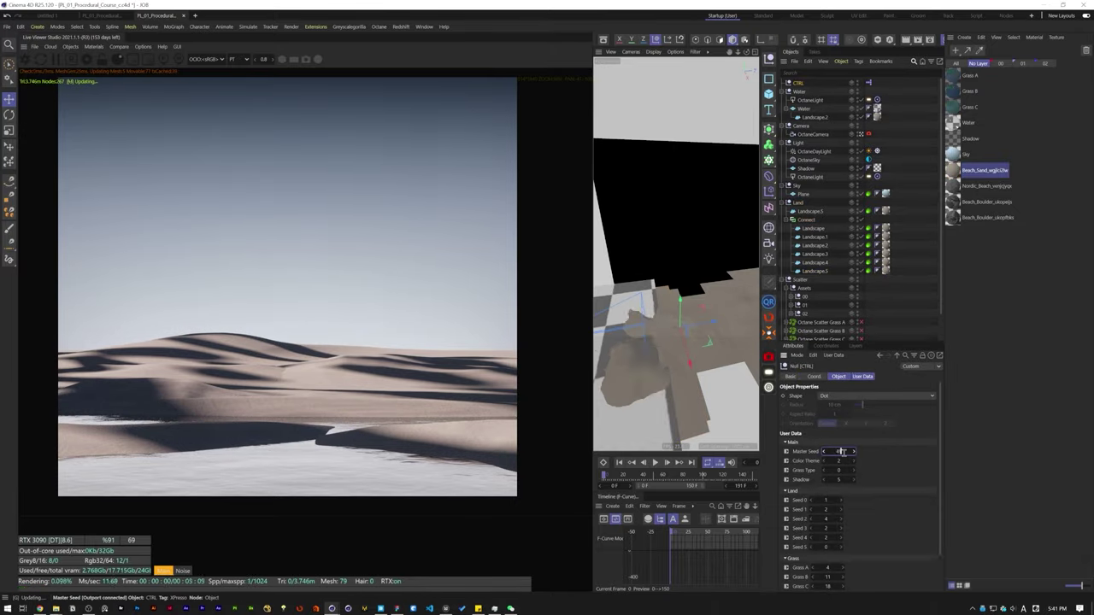
scroll(843, 452, "up", 4)
Step: Add a Null to the Camera group and link it to the OctaneCamera as its focus object
left_click(812, 134)
left_click(768, 58)
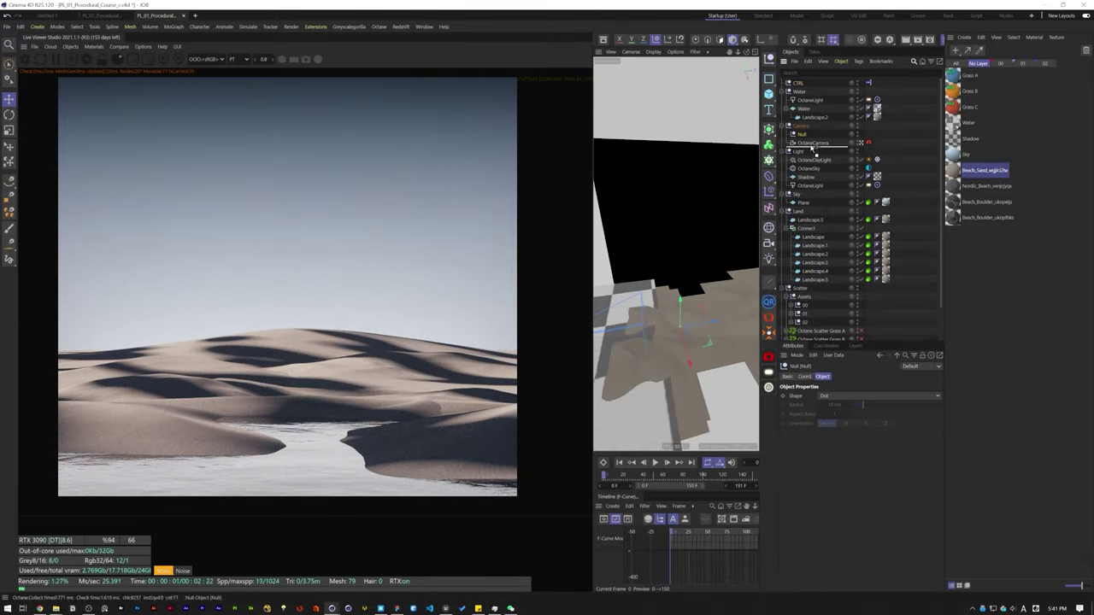
left_click(813, 143)
left_click_drag(802, 134, 889, 522)
Step: Position the new Null at the far end of the landscape, checking it in the top and perspective views
left_click_drag(684, 342, 666, 367, "alt")
left_click(801, 134)
key("F2")
scroll(702, 282, "down", 5)
key("F1")
scroll(675, 359, "down", 5)
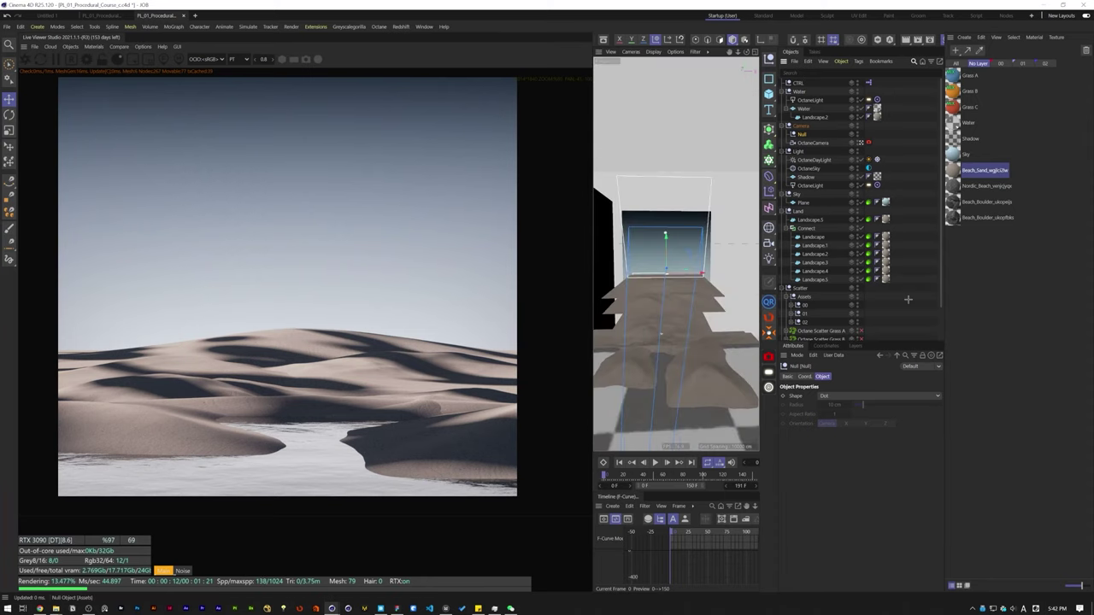
Step: Enable the Octane Scatter objects for Grass A, B and C, Flower and Rock, and widen the viewport
left_click(908, 298)
scroll(908, 298, "down", 3)
left_click_drag(862, 293, 862, 331)
scroll(310, 313, "down", 2)
left_click_drag(593, 290, 452, 290)
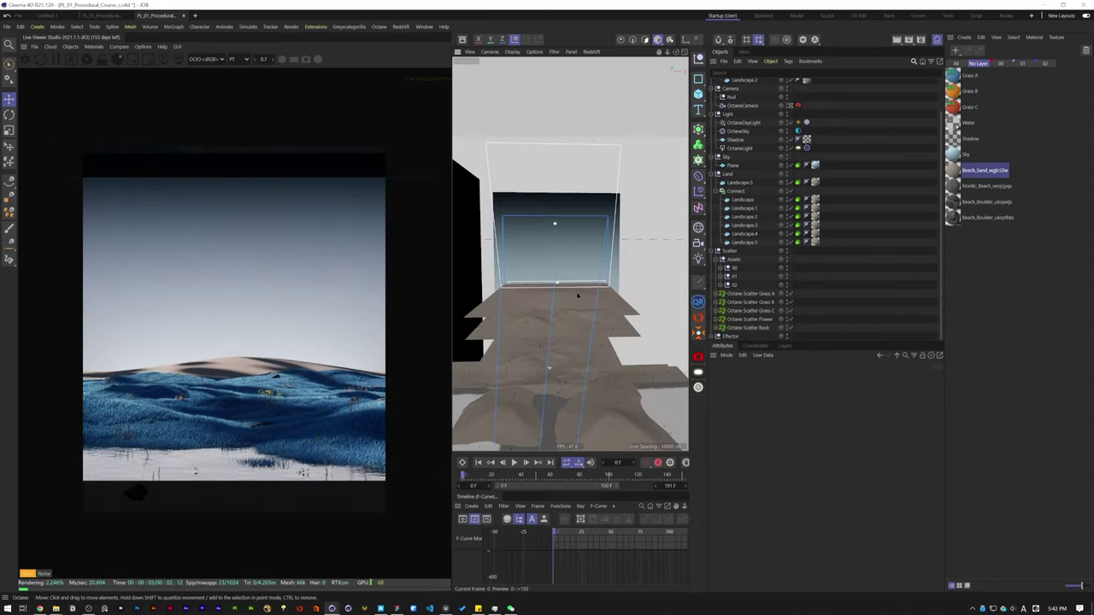
Step: Collapse the Connect group, create a new OctaneLight and set its opacity to 0
left_click(561, 278)
left_click_drag(578, 296, 625, 288, "alt")
scroll(562, 281, "down", 2)
left_click(717, 191)
left_click(798, 220)
left_click(740, 220)
left_click(698, 373)
left_click_drag(939, 535, 783, 535)
Step: Lower the power of the new OctaneLight to 25 in its light tag
left_click(954, 155)
left_click(798, 83)
left_click_drag(907, 396, 895, 396)
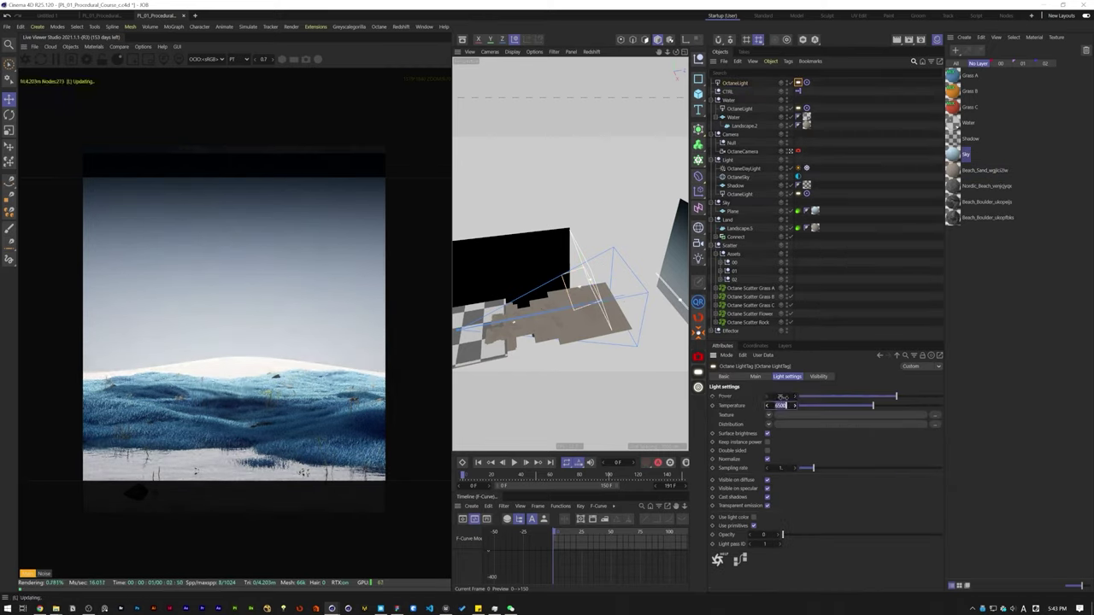
Step: Reposition the new OctaneLight behind the landscape, raising it slightly, and reduce its power further
left_click(735, 83)
left_click_drag(574, 333, 612, 342, "alt")
left_click_drag(612, 324, 590, 296)
left_click(798, 83)
left_click_drag(896, 396, 889, 397)
left_click_drag(560, 295, 561, 282)
Step: Move the new OctaneLight into the Light group and return to the CTRL null's settings
left_click(735, 82)
left_click_drag(735, 82, 728, 160)
left_click(727, 82)
left_click(760, 545)
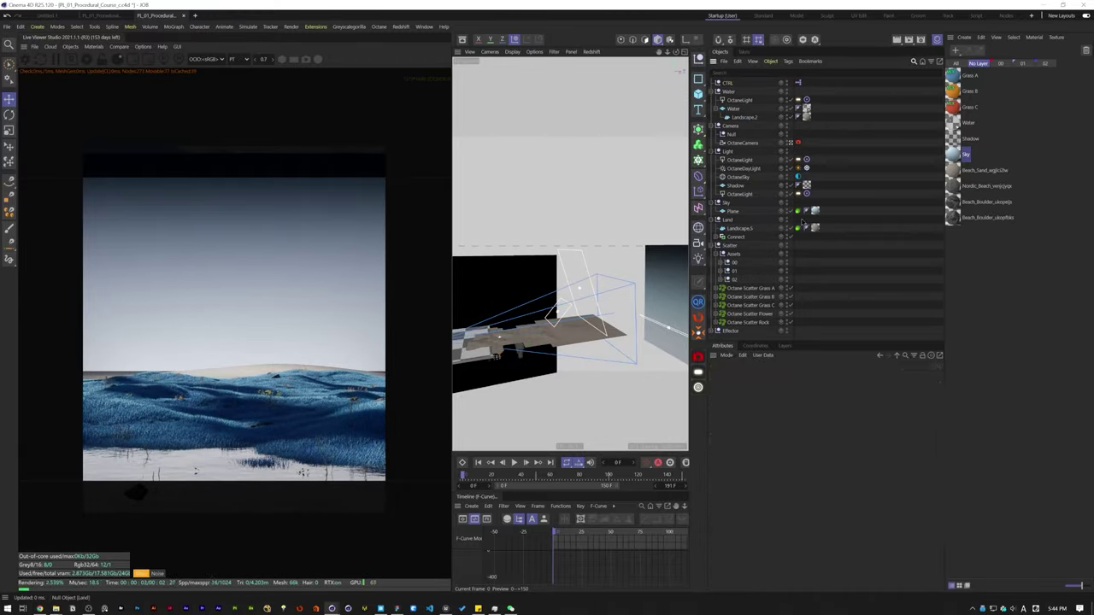
Step: Duplicate the first light in the Light group and rotate the copy over the landscape
left_click(729, 159)
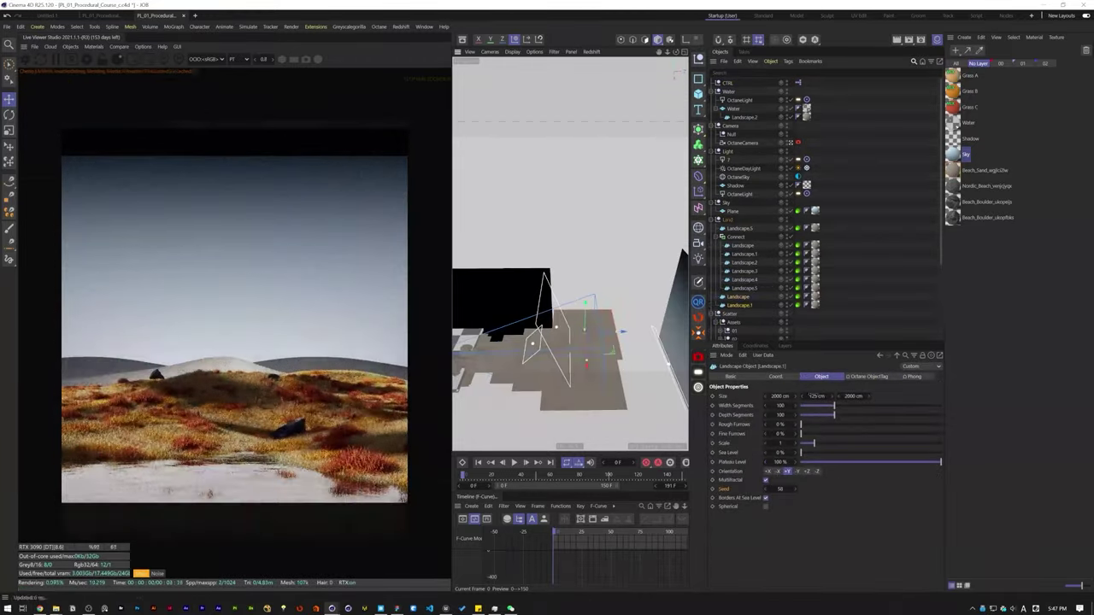
left_click_drag(729, 159, 731, 198, "ctrl")
left_click(799, 203)
left_click_drag(590, 351, 622, 350, "alt")
key("r")
left_click(799, 203)
left_click(863, 256)
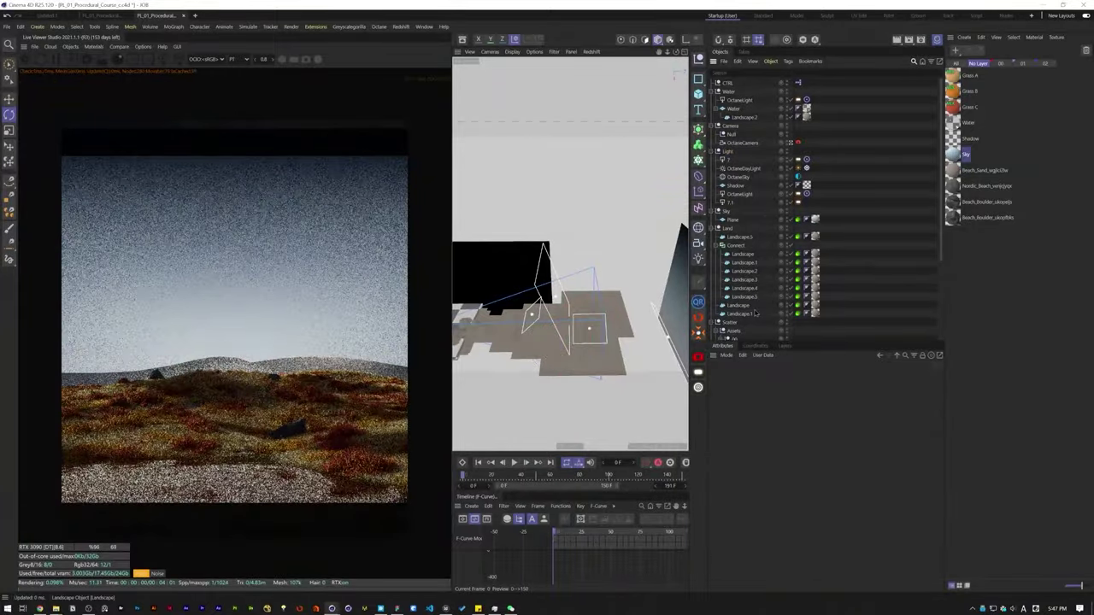
Step: Place both extra landscapes directly below Landscape.5 and set their rough furrows to 25% and fine furrows to 75%
left_click_drag(738, 305, 740, 241)
left_click_drag(740, 314, 747, 250)
left_click(740, 238, "shift")
double_click(781, 425)
type("25")
key("Tab")
type("7")
Step: Set the seed of Landscape.6 to 68 and its height to 100 cm
left_click(740, 245)
left_click_drag(795, 488, 795, 478)
double_click(820, 396)
type("100")
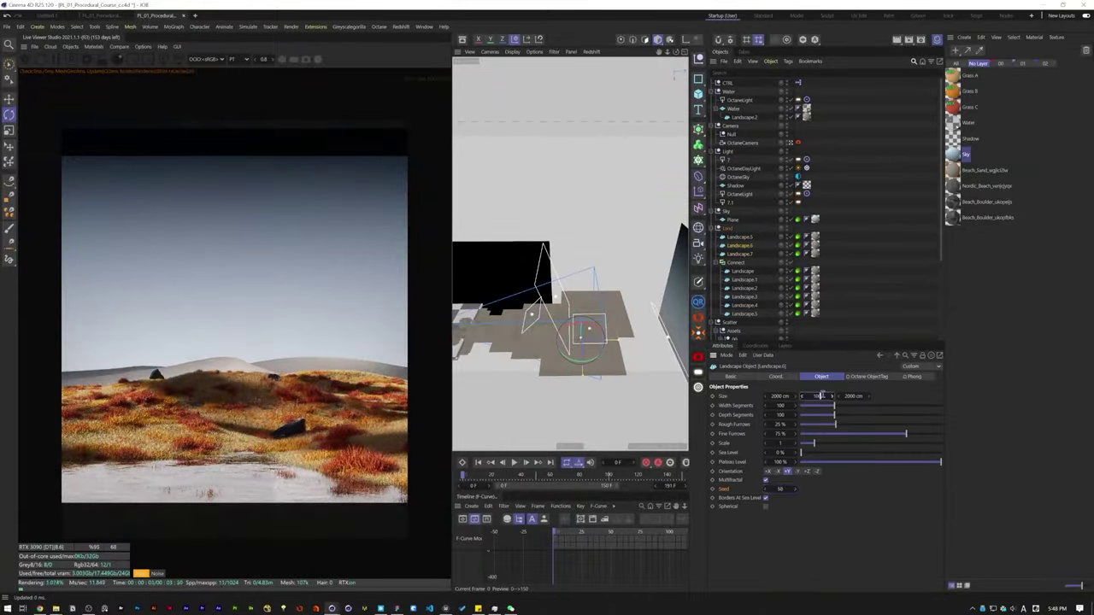
Step: Undo the last change to Landscape.6 and open the Sky material's basic settings
key("ctrl+z")
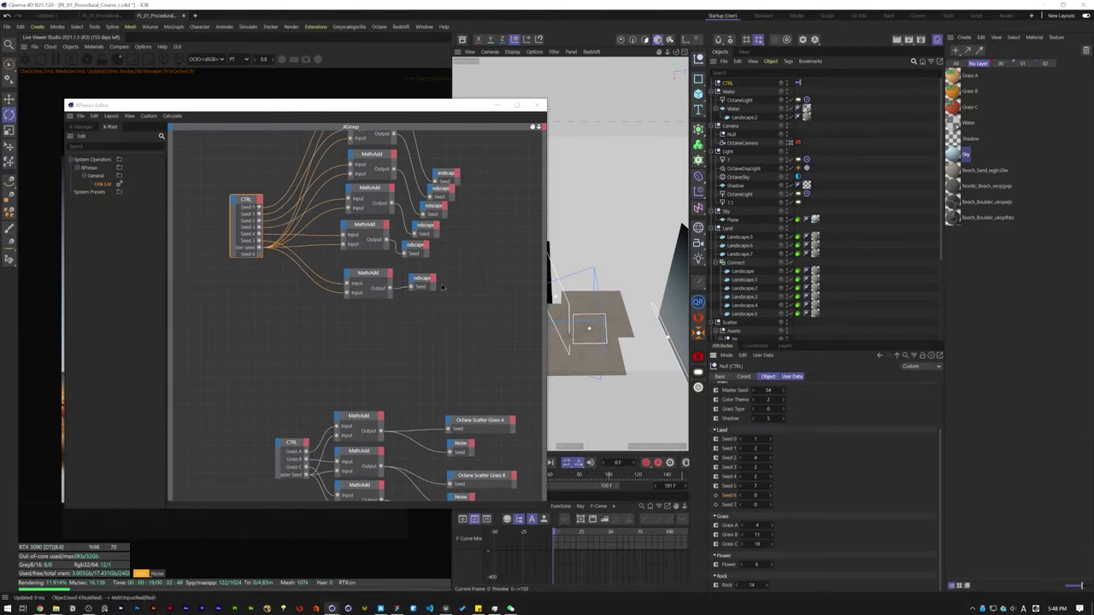
left_click(372, 306)
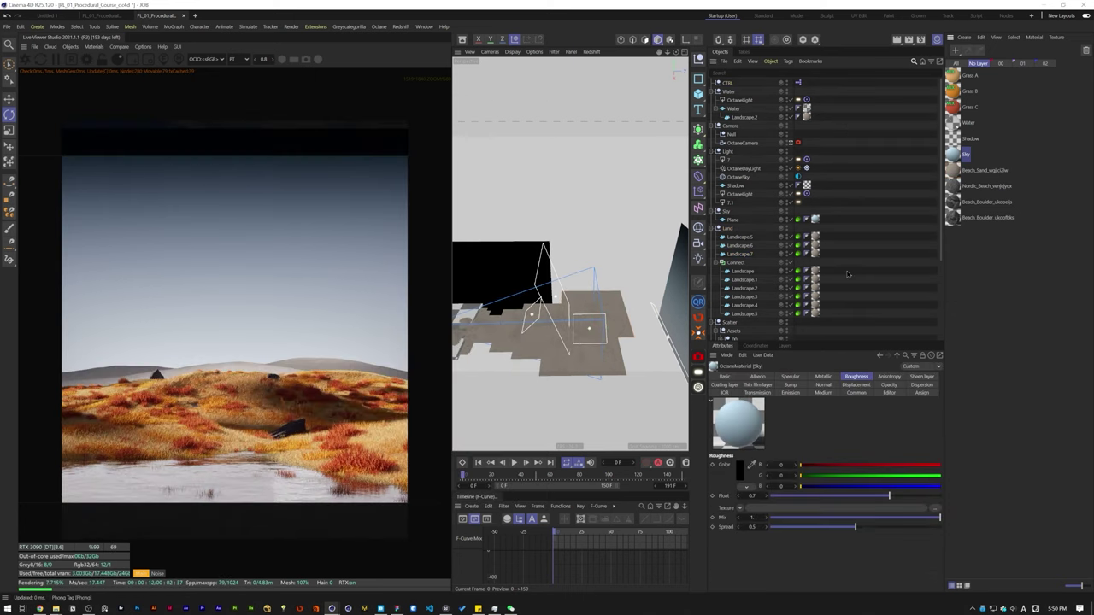
left_click(733, 377)
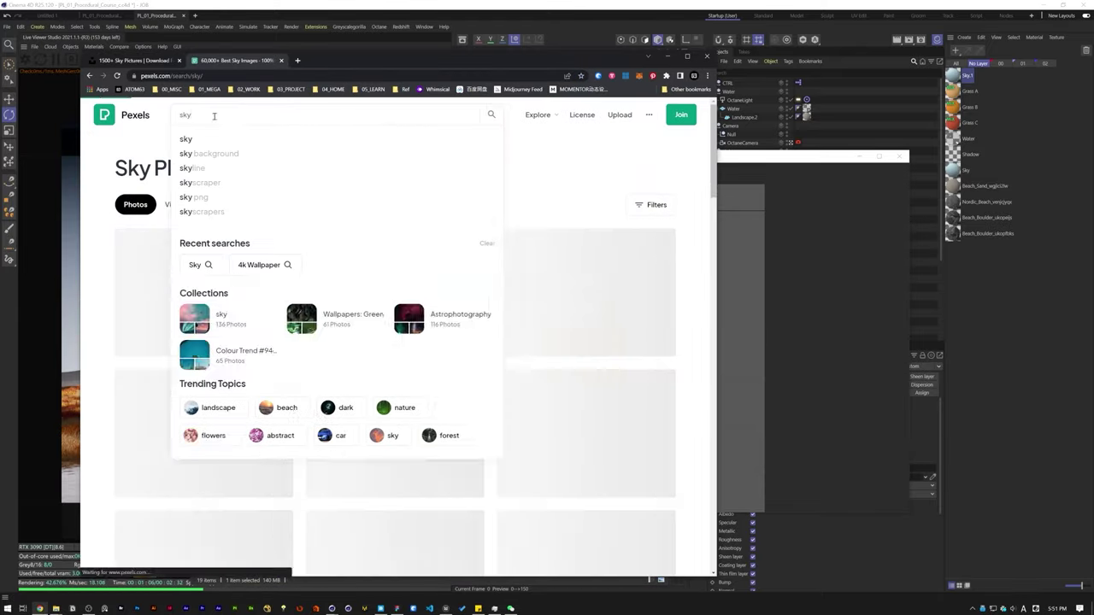
Step: Browse sky photos on Pexels and Unsplash and in the Stock texture folder, and return to the Cinema 4D scene
scroll(393, 342, "down", 5)
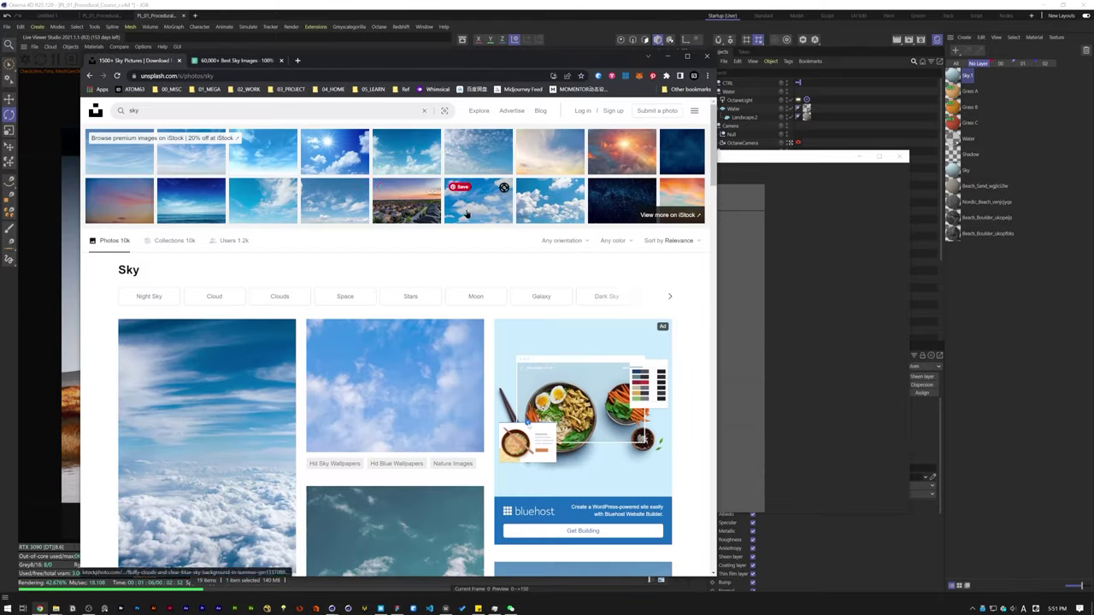
scroll(465, 209, "down", 5)
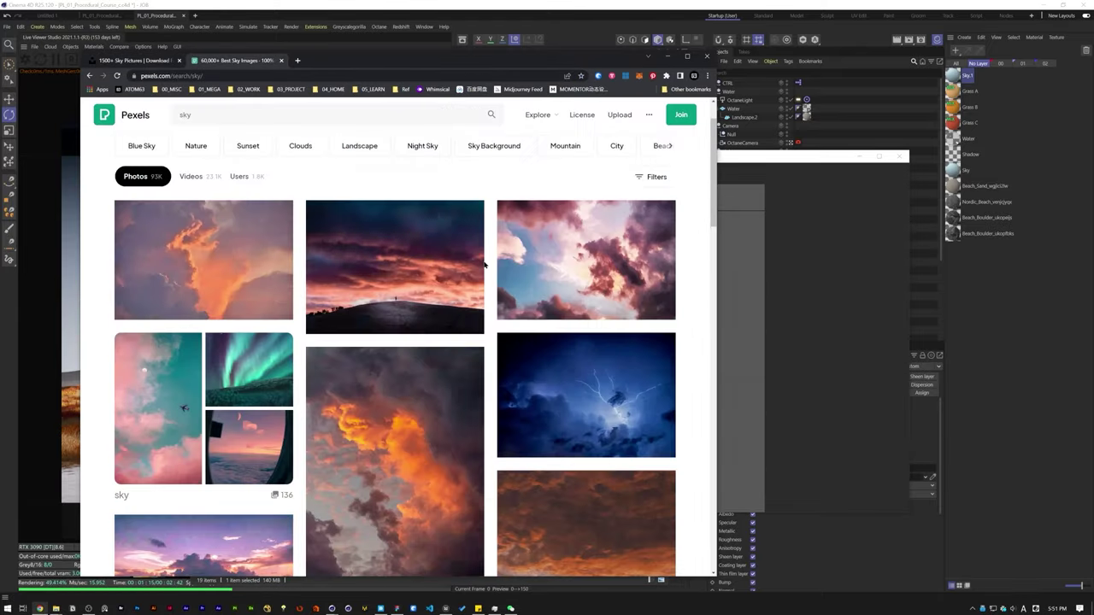
scroll(394, 342, "down", 5)
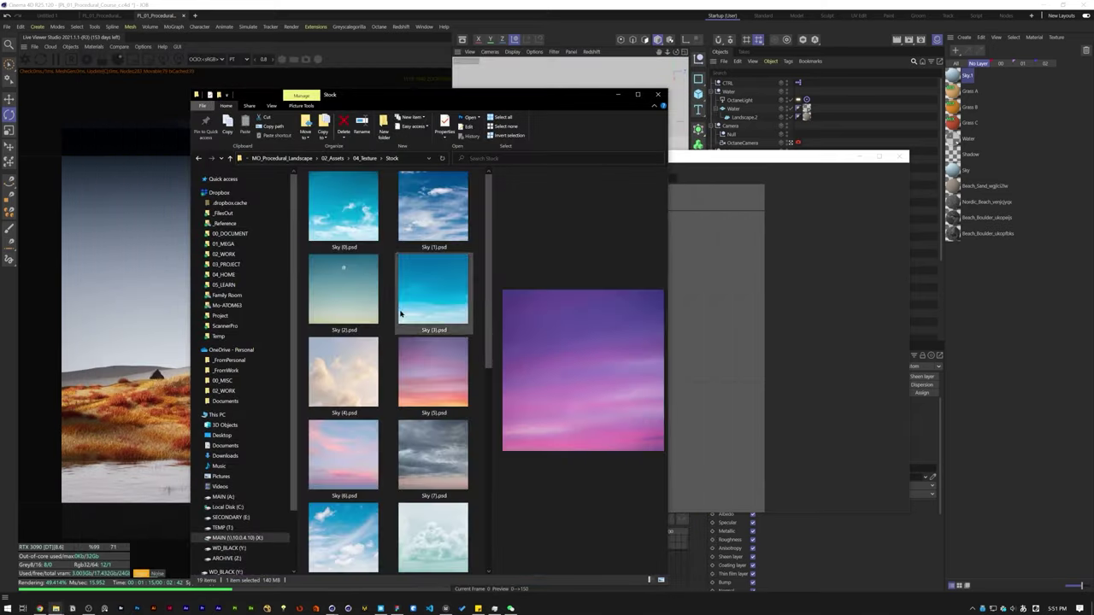
scroll(400, 314, "down", 3)
scroll(366, 386, "up", 3)
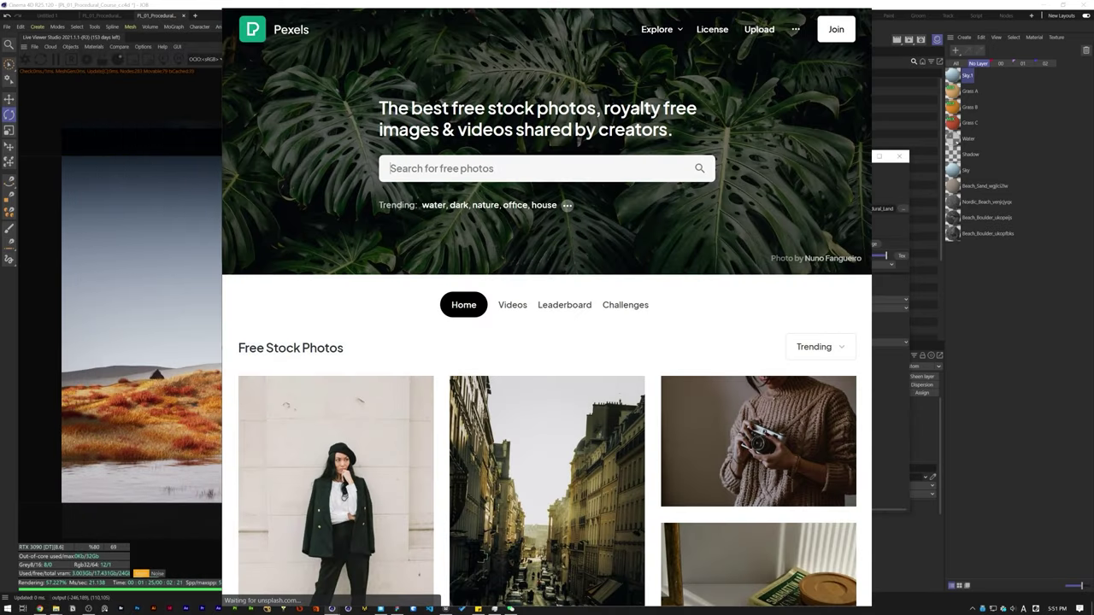
key("alt+Tab")
left_click(902, 156)
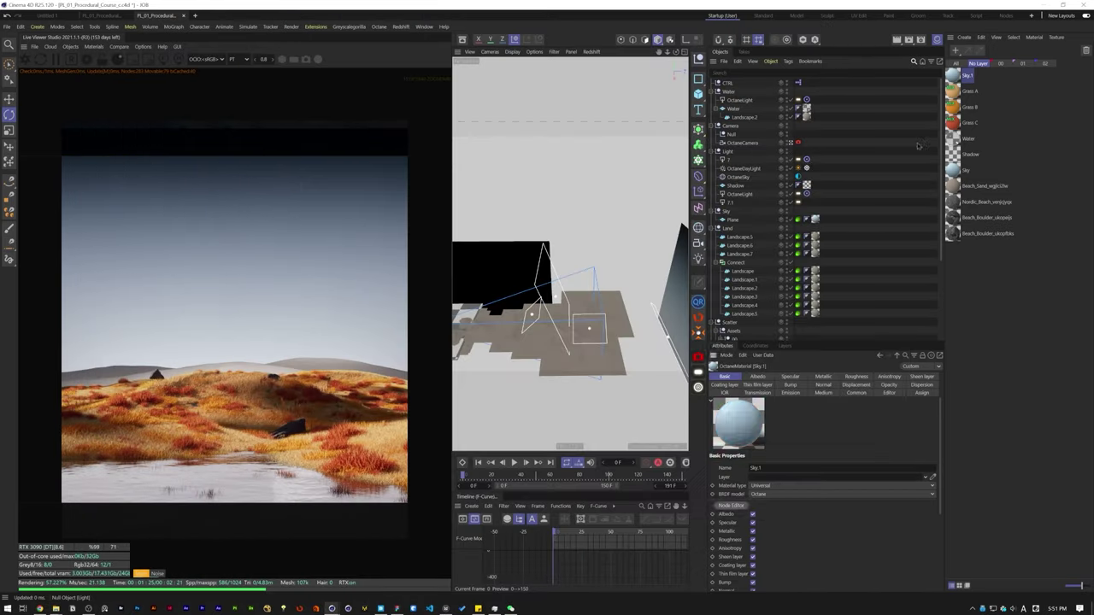
Step: Rename the Plane object in the Sky group to sky
double_click(732, 221)
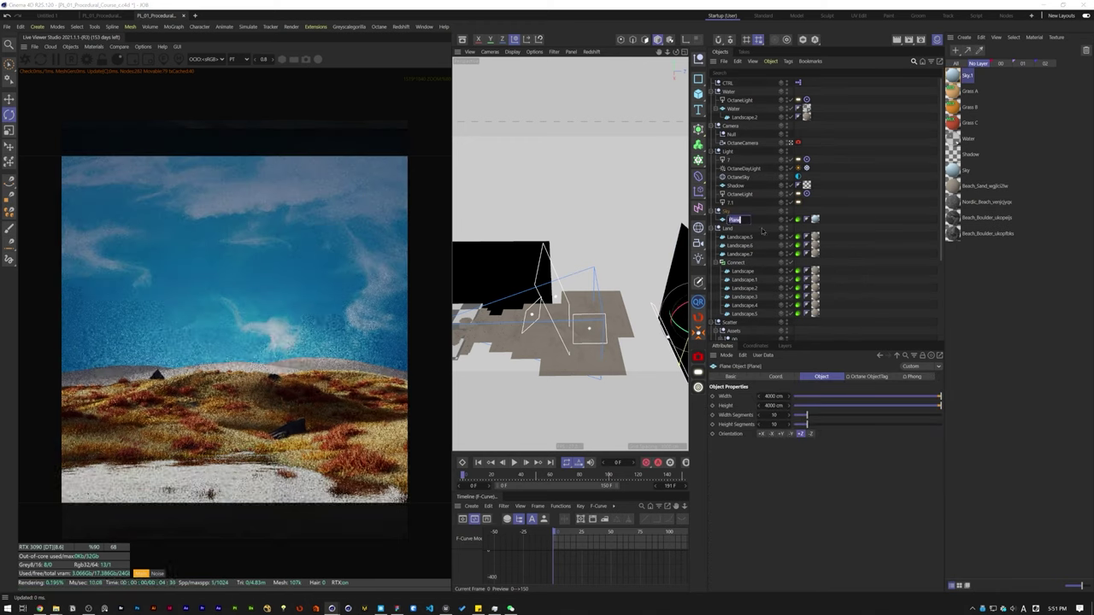
type("sky")
key("Return")
Step: Add a UV transform to the Sky 1 material's image texture and set its Y scale to -1
left_click(952, 75)
left_click(741, 505)
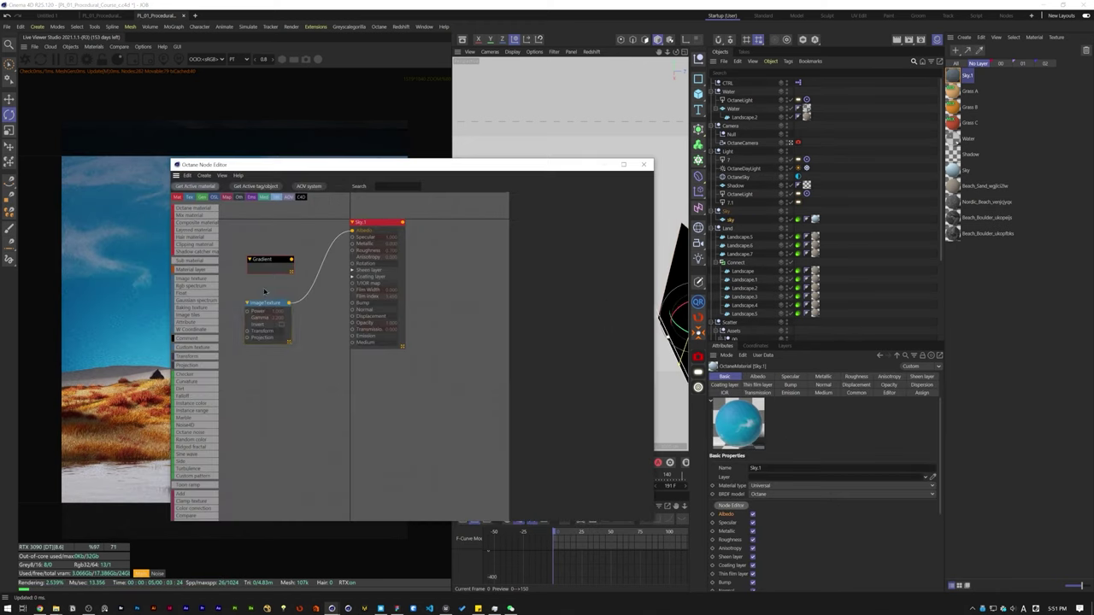
left_click(264, 302)
left_click_drag(506, 164, 705, 192)
mouse_move(492, 192)
left_mouse_down()
mouse_move(555, 202)
mouse_move(510, 194)
left_mouse_up()
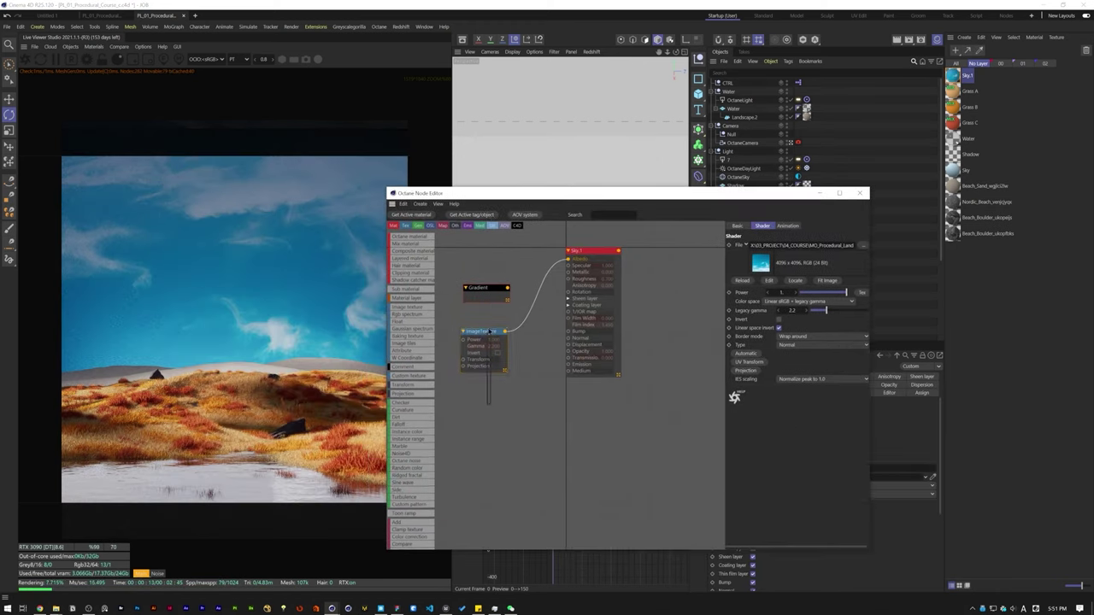
left_click(748, 362)
left_click(517, 370)
double_click(766, 321)
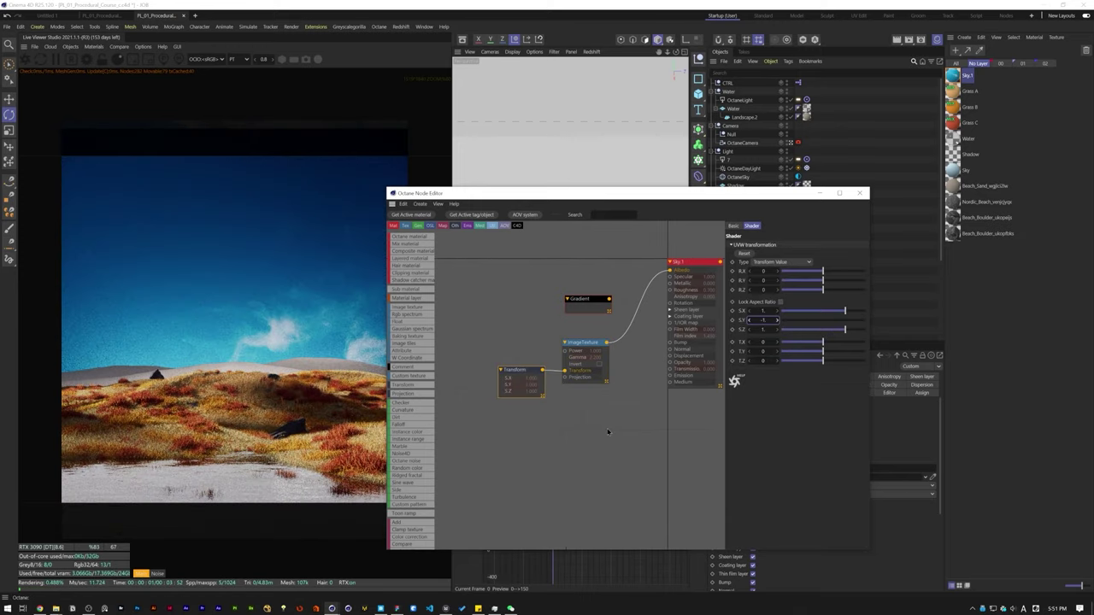
left_click(608, 430)
left_click(860, 193)
Step: Look through the OctaneCamera and move the sky plane upward
left_click(790, 142)
key("e")
left_click_drag(573, 236, 572, 194)
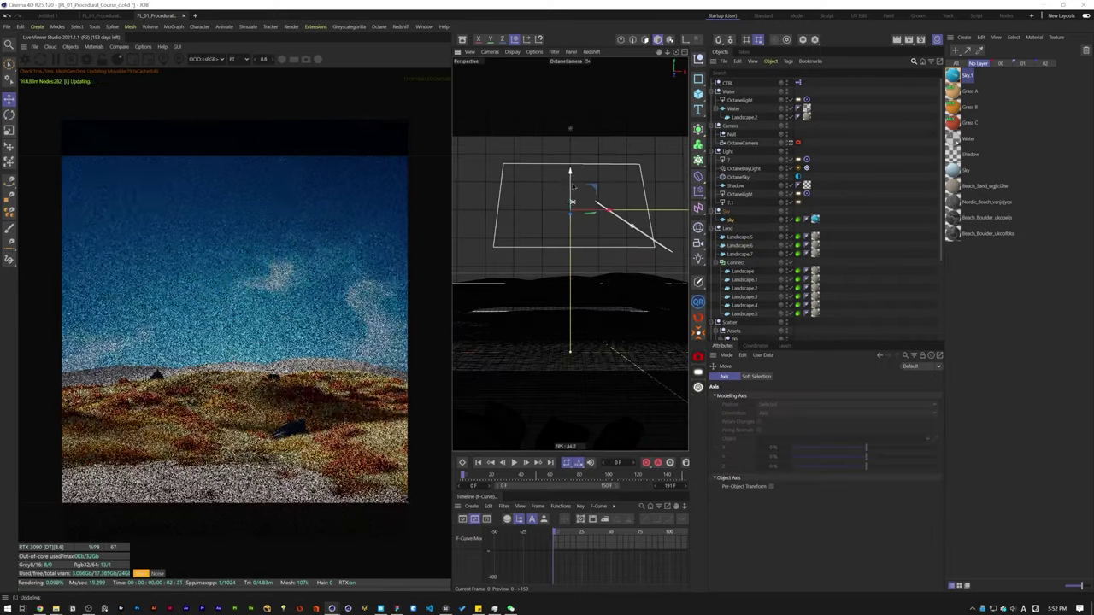
Step: Add a Texture Emission node to the emission channel of the Sky 1 material
left_click(732, 505)
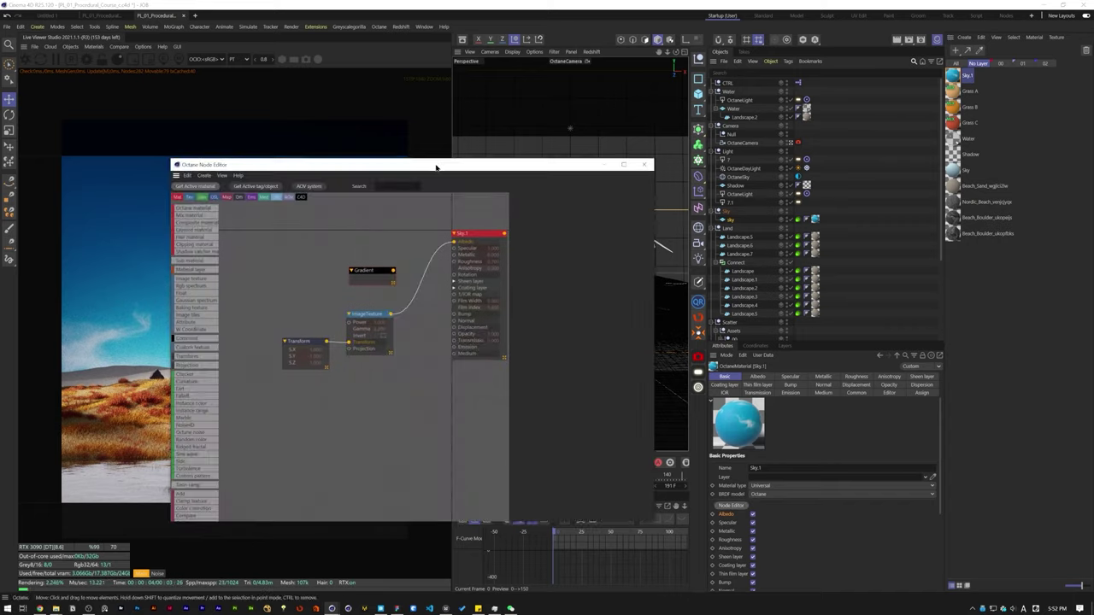
left_click_drag(436, 168, 666, 210)
middle_click_drag(635, 436, 575, 395)
left_click(650, 286)
left_click(762, 271)
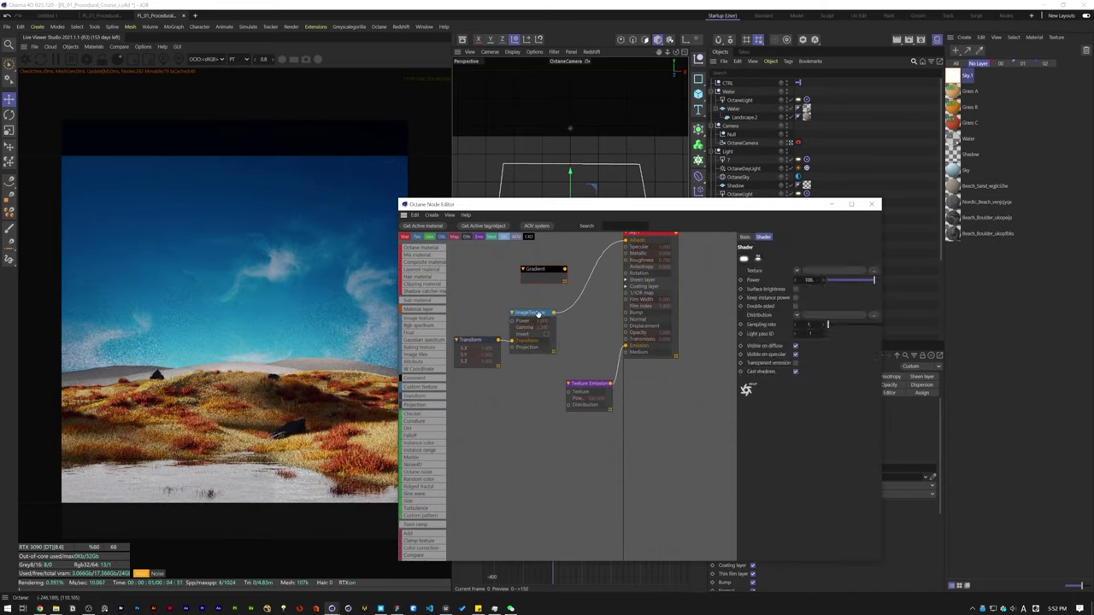
Step: Try a power of 1 on the Texture Emission node and settle on 0.5
double_click(808, 308)
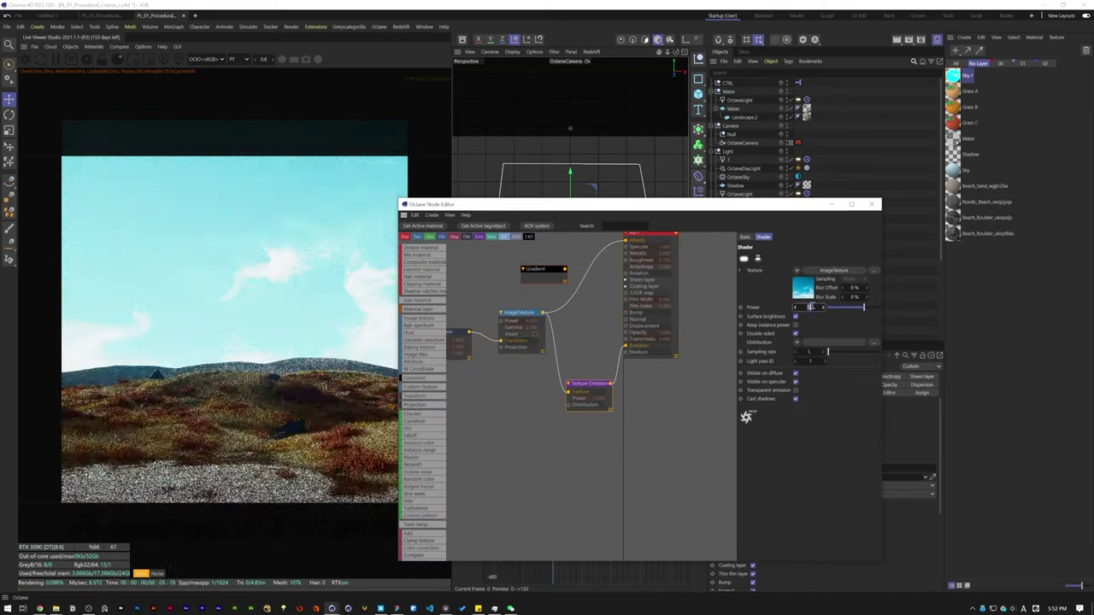
type("1")
key("Return")
double_click(808, 307)
type("0.5")
key("Return")
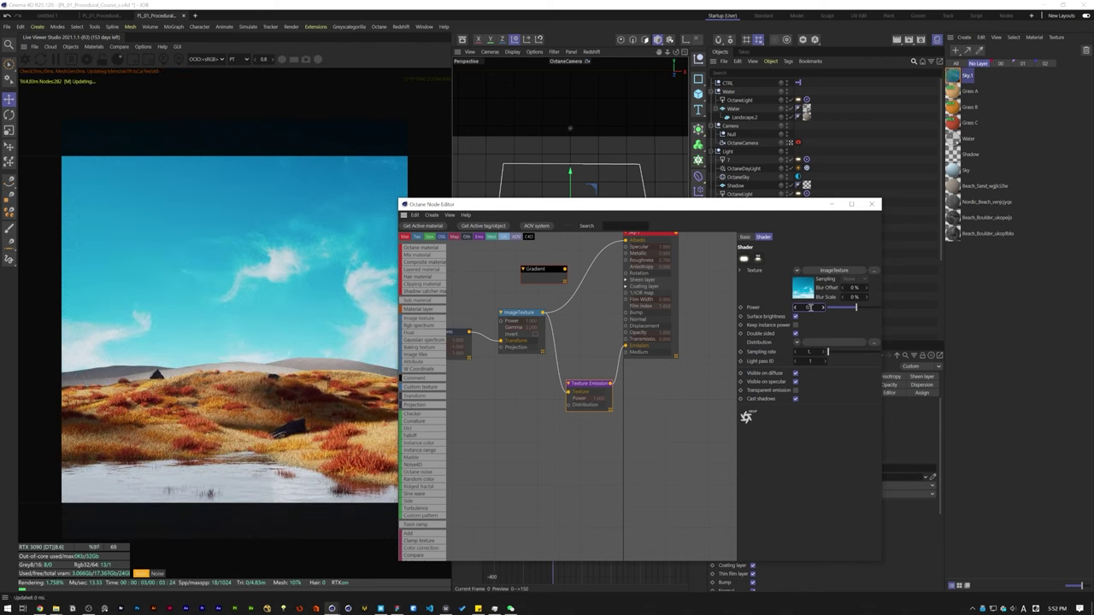
Step: Connect the Gradient node to Sky 1's albedo and the ImageTexture node to its transmission
left_click_drag(565, 269, 625, 241)
left_click_drag(543, 313, 625, 340)
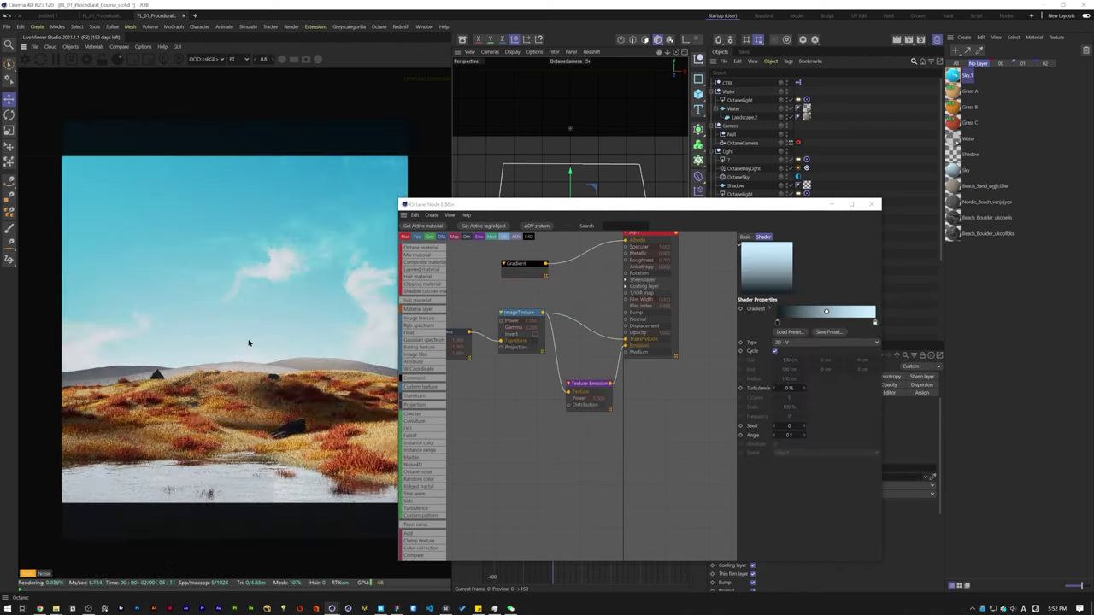
middle_click_drag(588, 296, 586, 334)
Step: Point Sky 1's image texture at the stock file Sky (8).psd
left_click(523, 353)
left_click_drag(786, 256, 1008, 268)
key("ctrl+v")
left_click(920, 283)
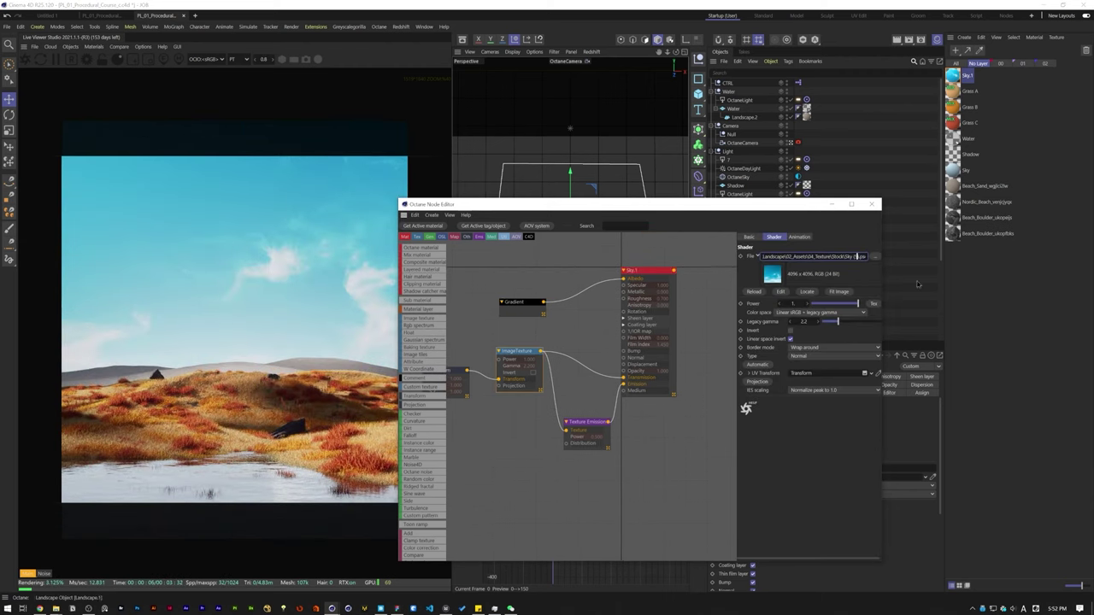
left_click(856, 257)
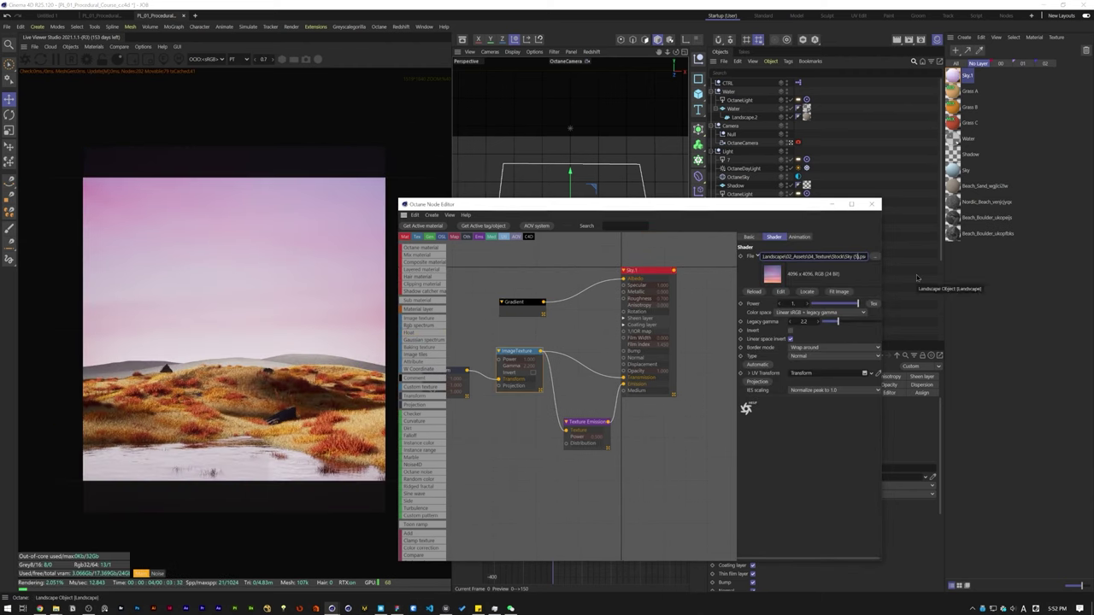
key("BackSpace")
type("8")
key("Return")
Step: Swap Sky 1's connections so the ImageTexture feeds the albedo and the Gradient feeds the transmission
left_click(599, 284)
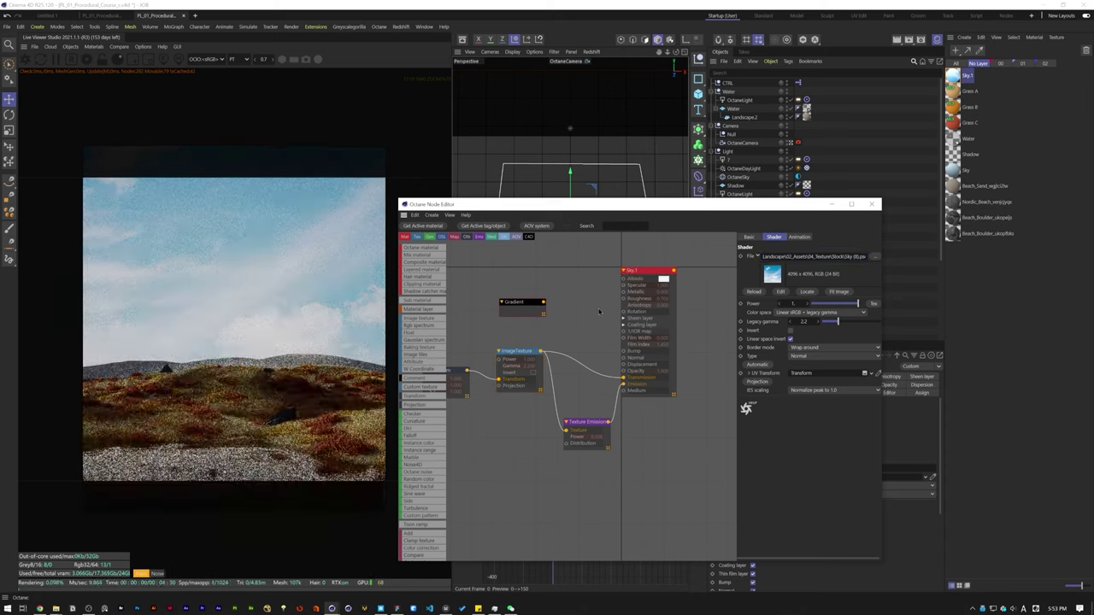
left_click(582, 364)
left_click_drag(540, 351, 624, 279)
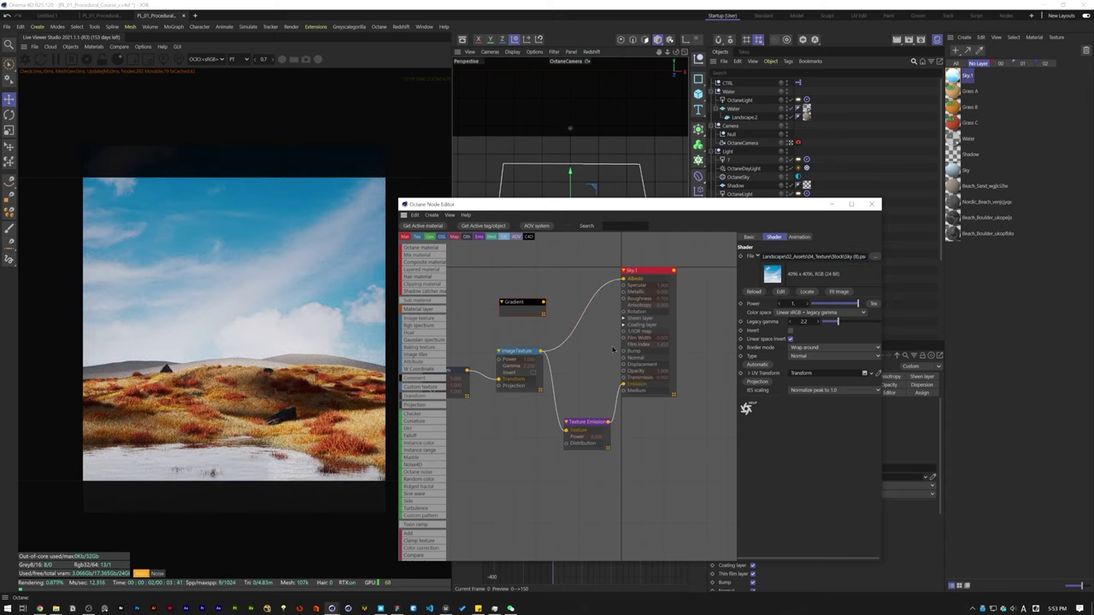
left_click_drag(583, 335, 624, 377)
Step: Darken the end knot of the transmission gradient to a value of 40%
left_click(523, 304)
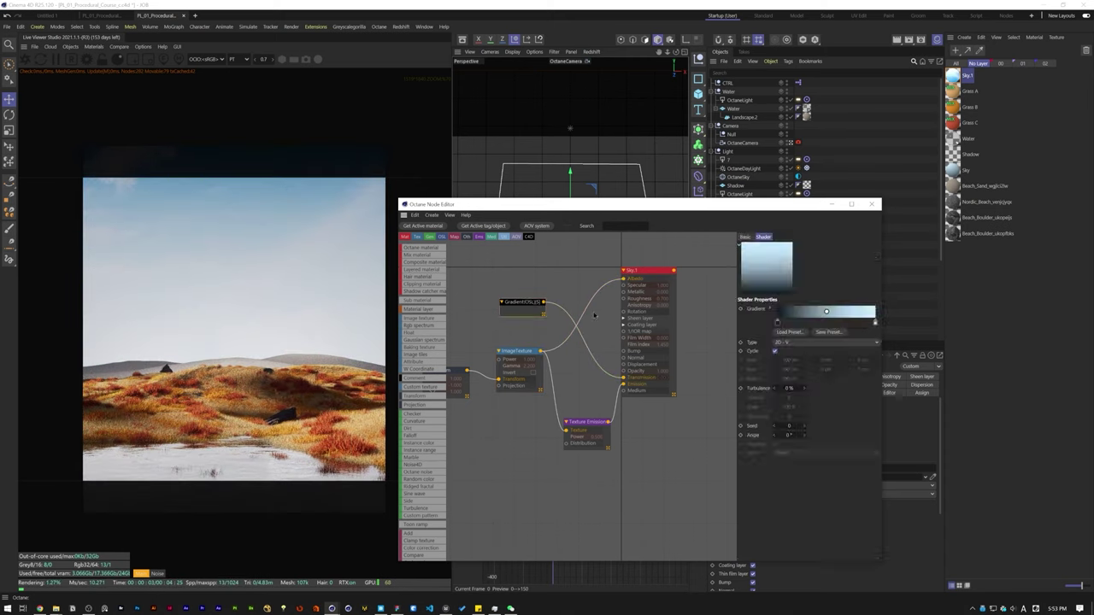
double_click(875, 321)
left_click_drag(880, 358, 870, 358)
left_click(860, 372)
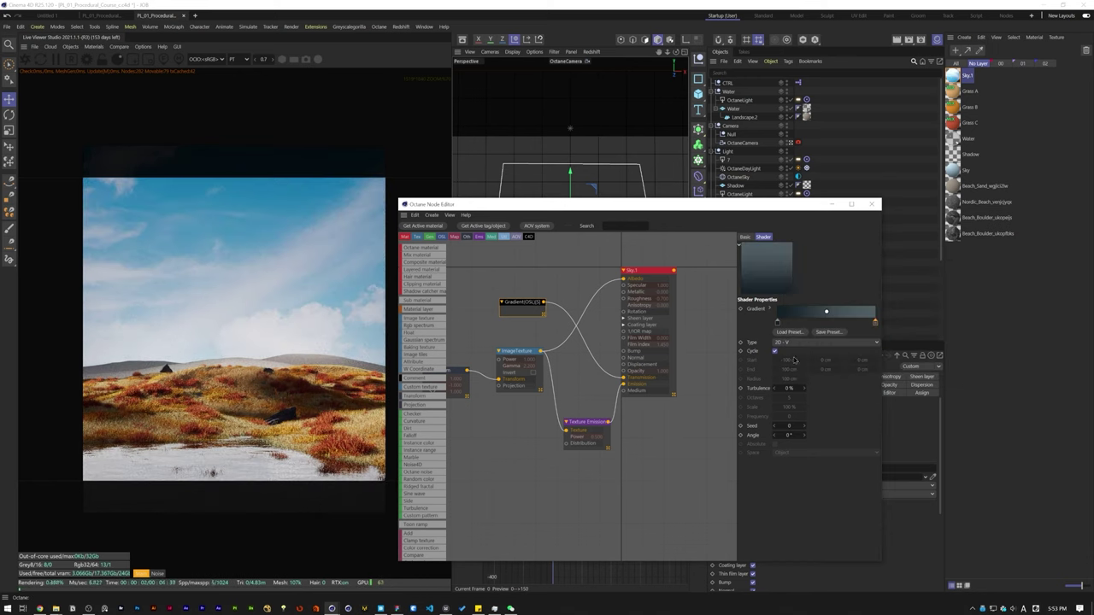
Step: Try brightening the start knot of the transmission gradient and undo the change
double_click(777, 323)
left_click_drag(774, 359, 843, 359)
left_click(763, 373)
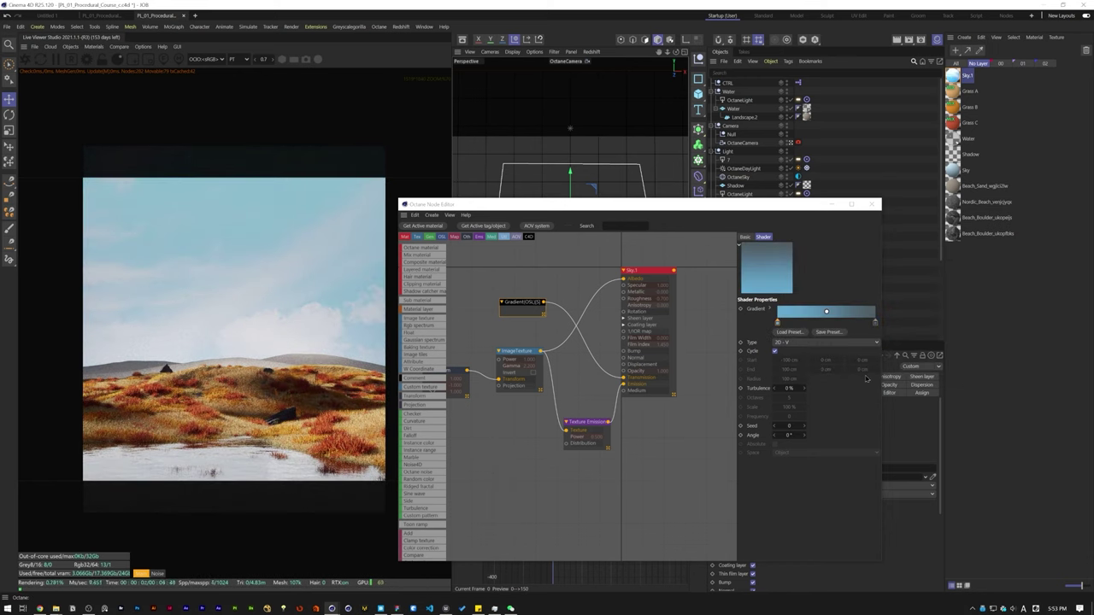
key("ctrl+z")
Step: Set the color value of the gradient's start knot to 50%
double_click(778, 322)
double_click(711, 359)
type("50")
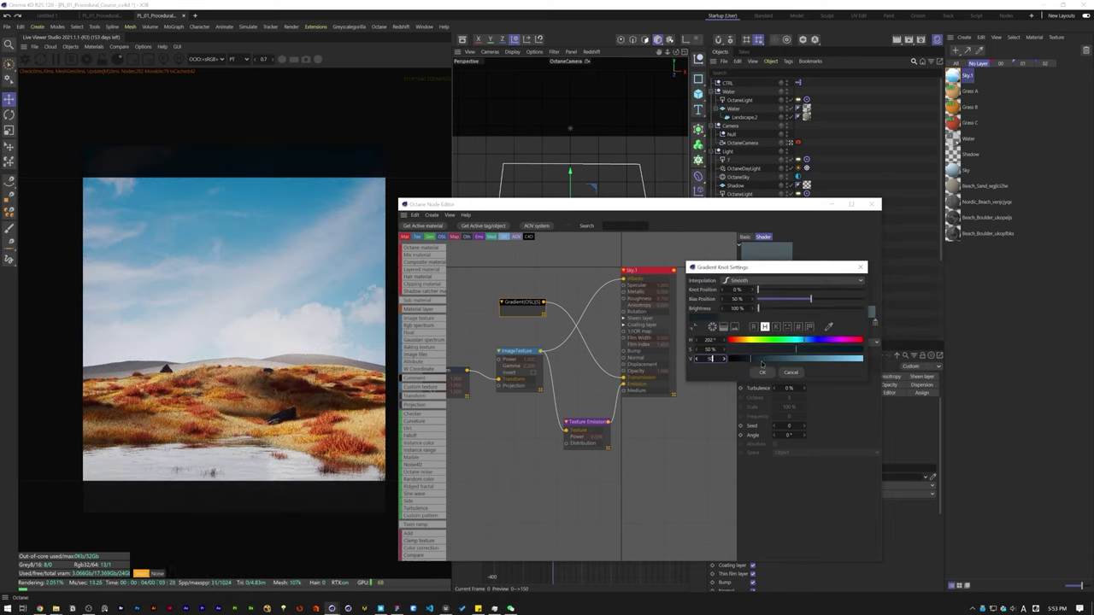
left_click(763, 372)
Step: Set the color value of the gradient's end knot to 70%
double_click(876, 323)
double_click(808, 347)
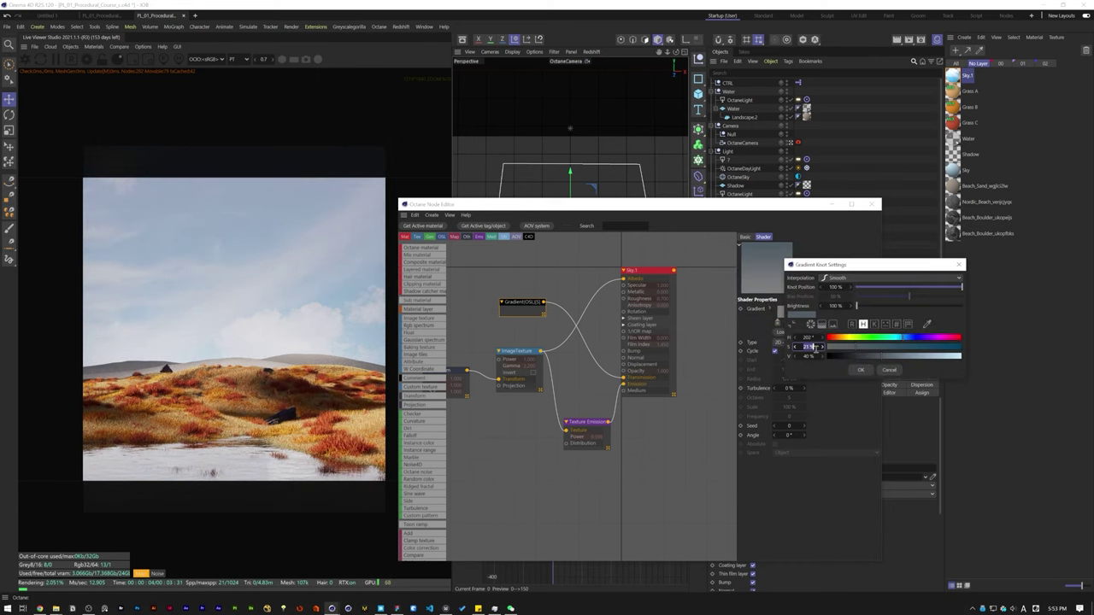
double_click(809, 356)
type("70")
left_click(860, 370)
Step: Switch Sky 1's image texture to the stock file Sky (5).psd
left_click(515, 419)
left_click(516, 351)
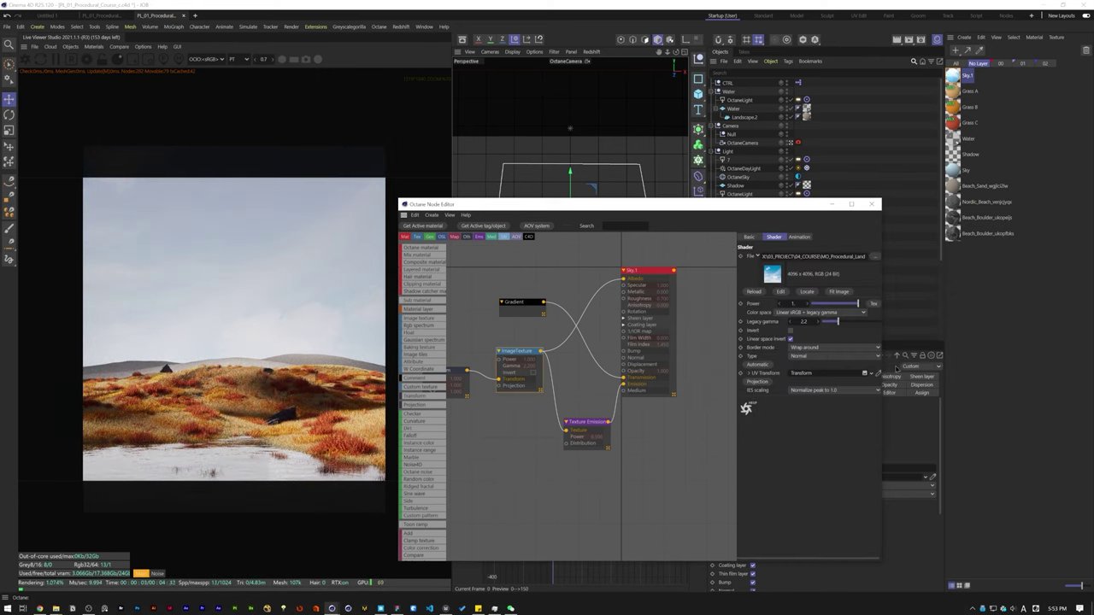
left_click(849, 255)
left_click(853, 256)
key("BackSpace")
type("5")
key("Return")
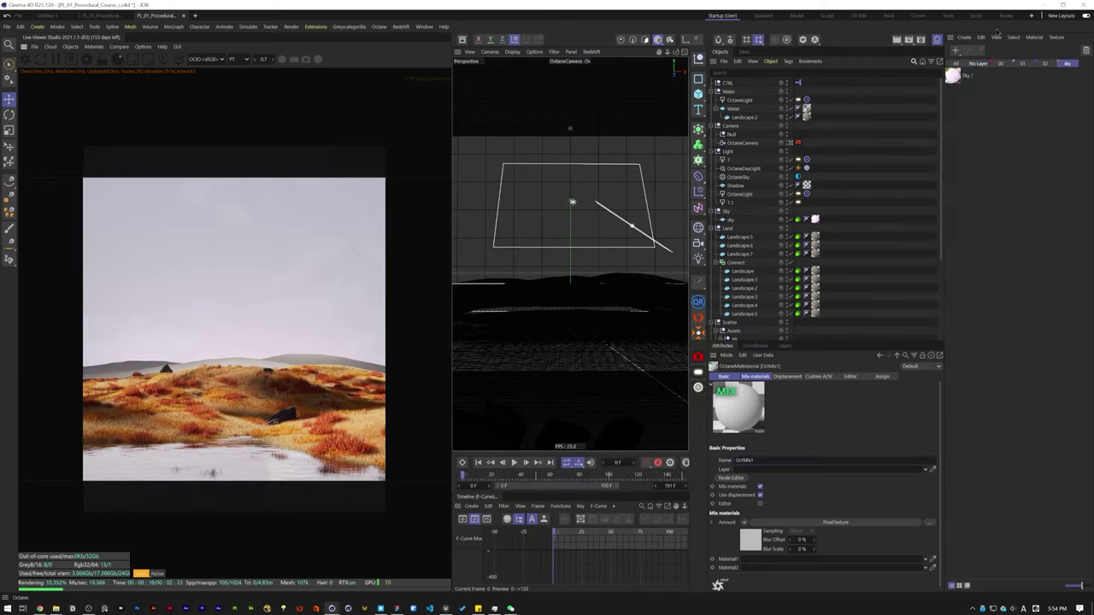
Step: Open the OctMix1 material's mix settings and select the first sky material in the sky layer
left_click(978, 63)
left_click(755, 376)
left_click(1066, 63)
left_click(952, 75)
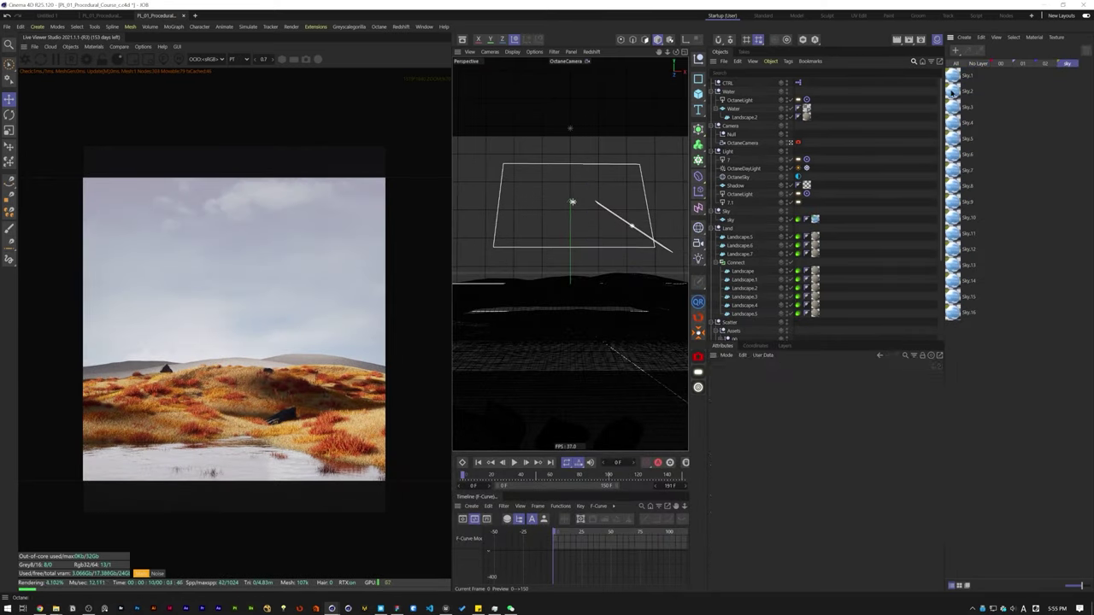
Step: Assign a different stock sky image to the albedo texture of each material from Sky.2 to Sky.5
left_click(952, 91)
left_click(745, 524)
left_click(953, 108)
left_click(953, 123)
left_click(744, 525)
left_click(953, 139)
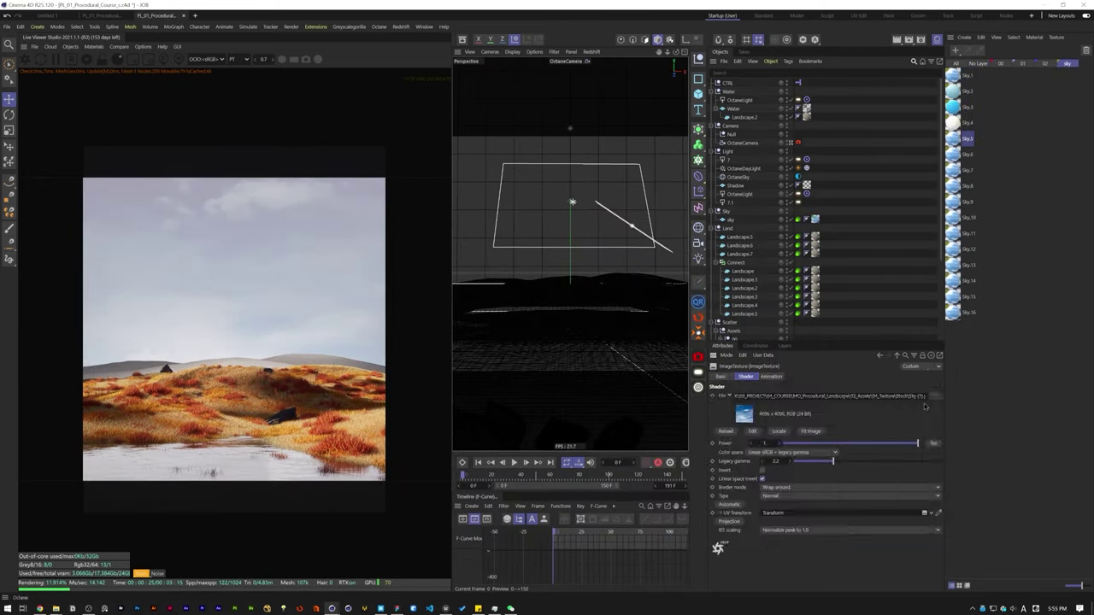
Step: Assign individual stock sky images to the albedo textures of materials Sky.6 through Sky.10
left_click(953, 154)
left_click(744, 524)
left_click(953, 171)
left_click(953, 186)
left_click(953, 201)
left_click(744, 524)
left_click(953, 217)
Step: Give materials Sky.11 through Sky.16 their own stock sky images in the albedo texture
left_click(953, 233)
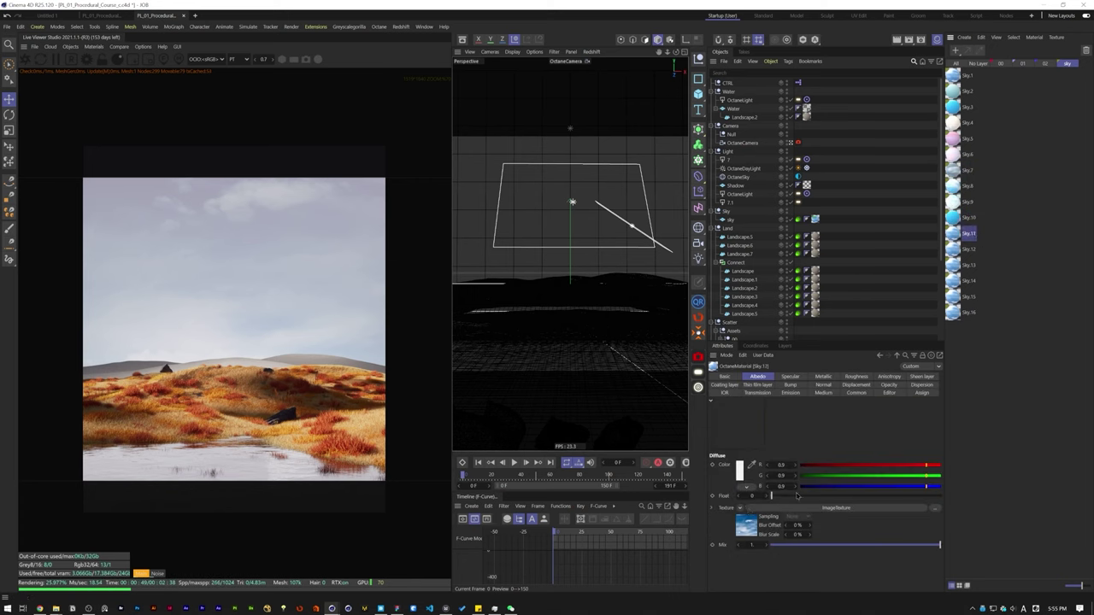
left_click(744, 525)
left_click(953, 249)
left_click(953, 265)
left_click(953, 281)
left_click(953, 297)
left_click(745, 524)
left_click(952, 313)
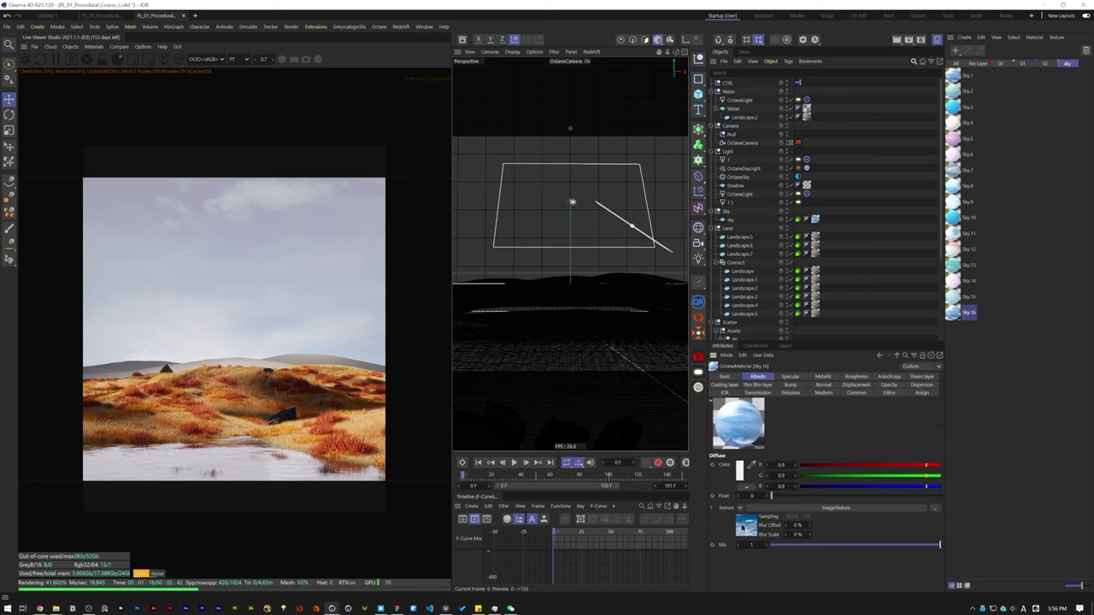
left_click(745, 524)
Step: Open the CTRL null's XPresso graph, expose the Sky node's material input and add a MathAdd node
left_click(799, 83)
double_click(798, 82)
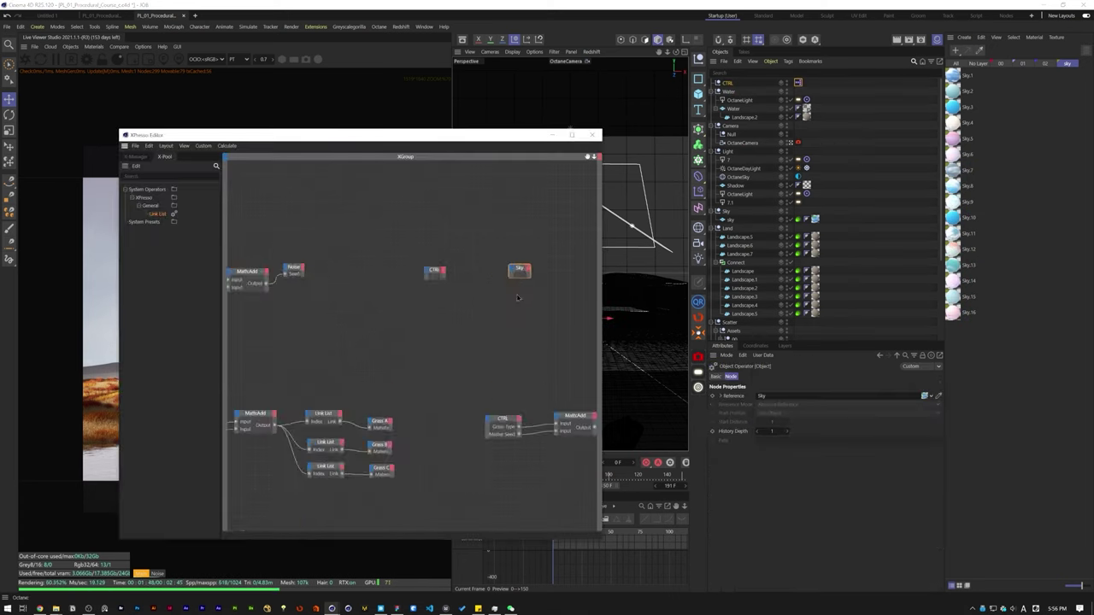
left_click_drag(733, 495, 547, 269)
left_click(167, 176)
type("math")
left_click_drag(160, 221, 405, 265)
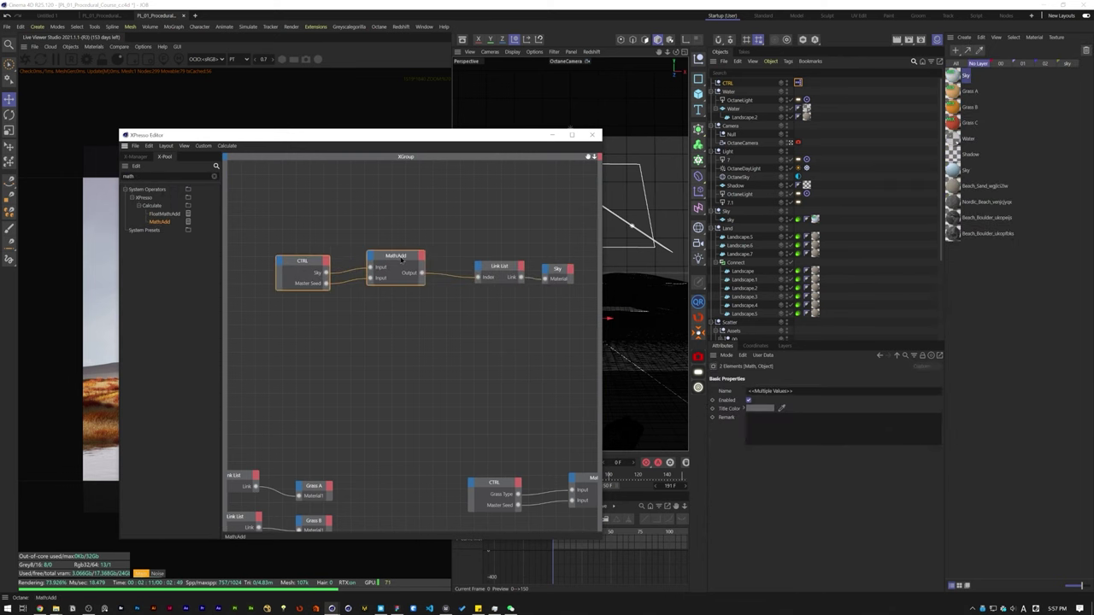
Step: Fill the XPresso Link List node with the materials Sky.1 to Sky.16 and close the graph
left_click(922, 355)
left_click(1066, 64)
left_click_drag(953, 76, 833, 461)
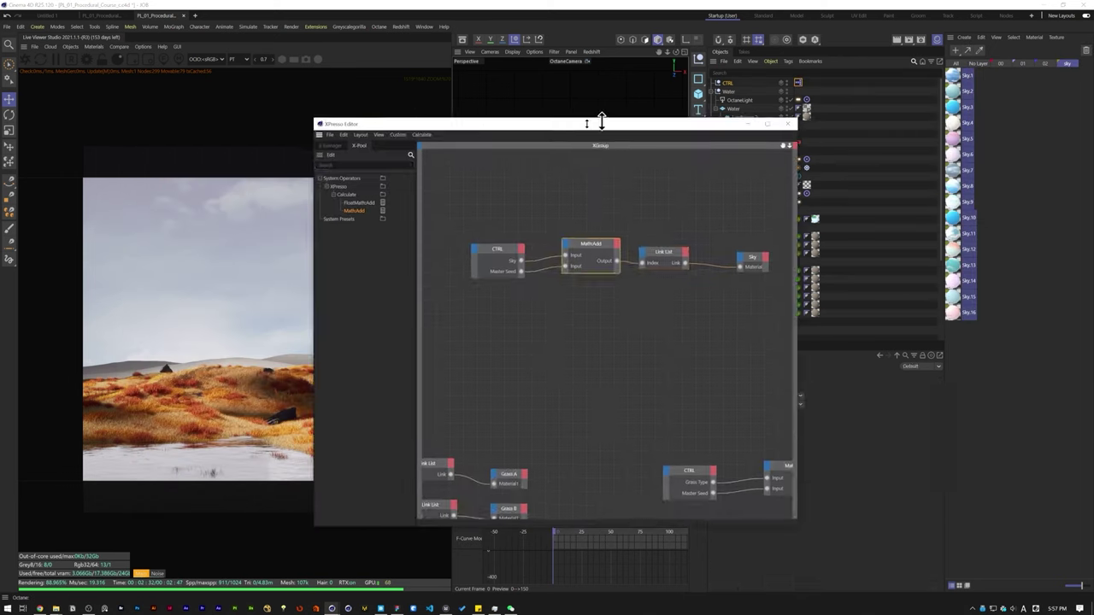
left_click_drag(513, 119, 312, 147)
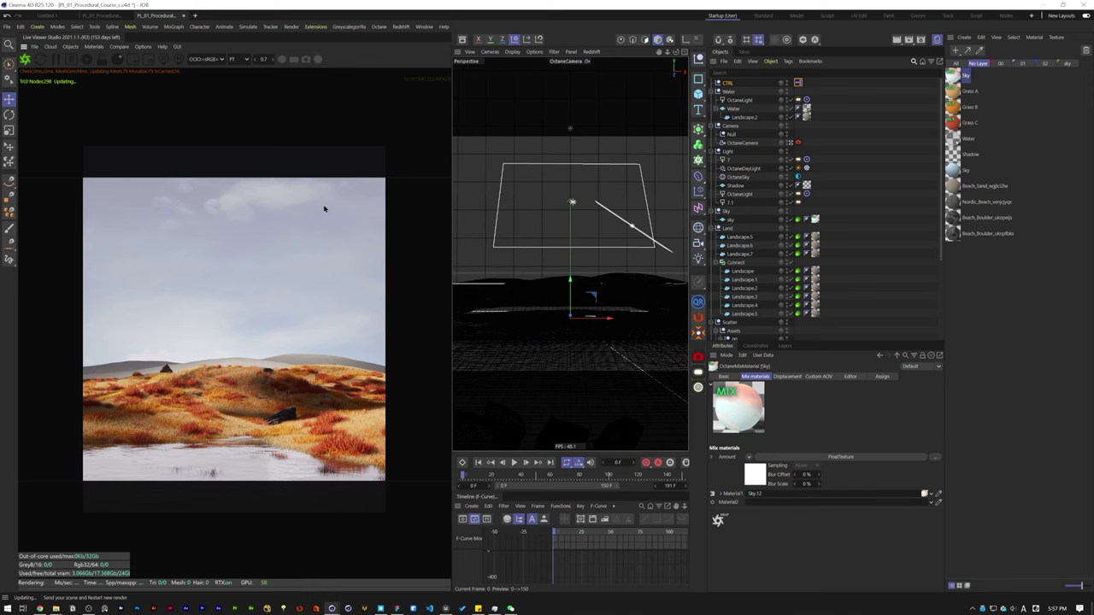
Step: Cycle the CTRL null's Sky value up to 16 to test the sky materials, and widen the live render view
left_click(728, 83)
double_click(772, 461)
scroll(773, 462, "up", 3)
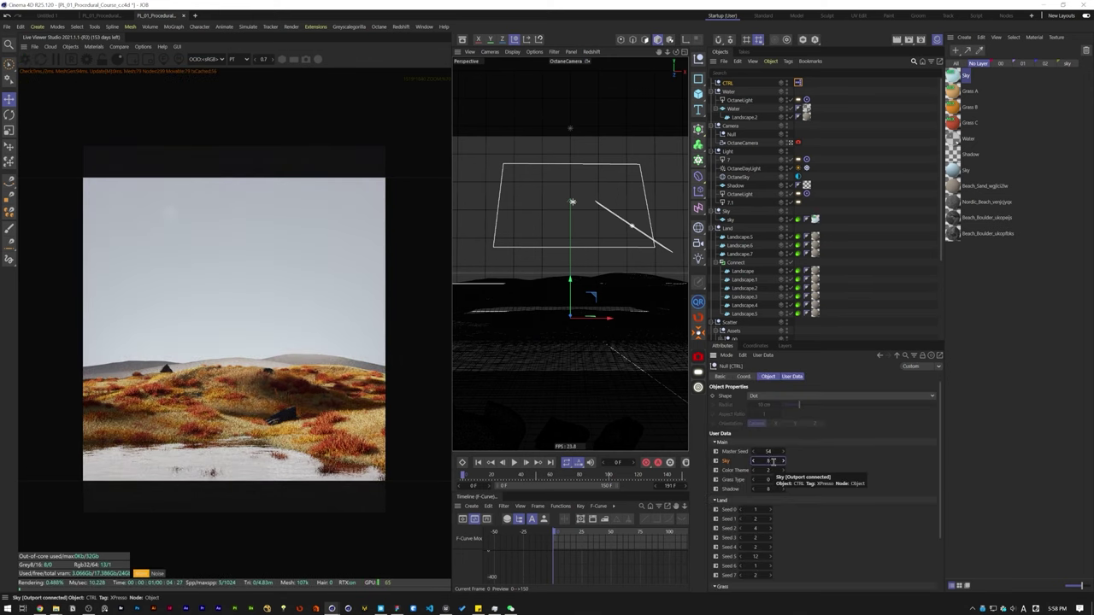
scroll(772, 461, "up", 3)
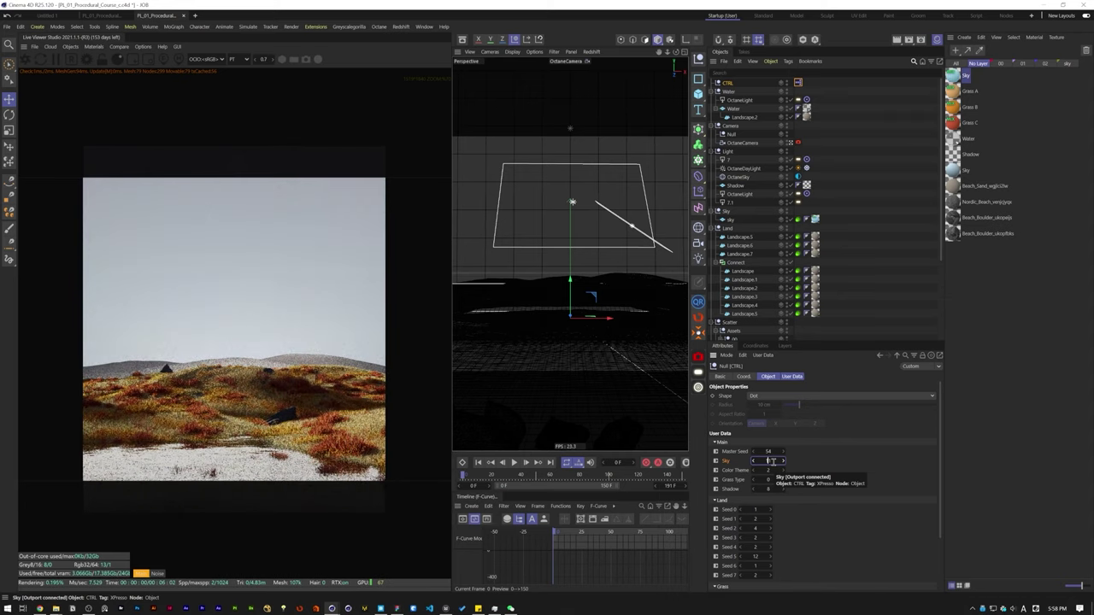
scroll(771, 460, "up", 2)
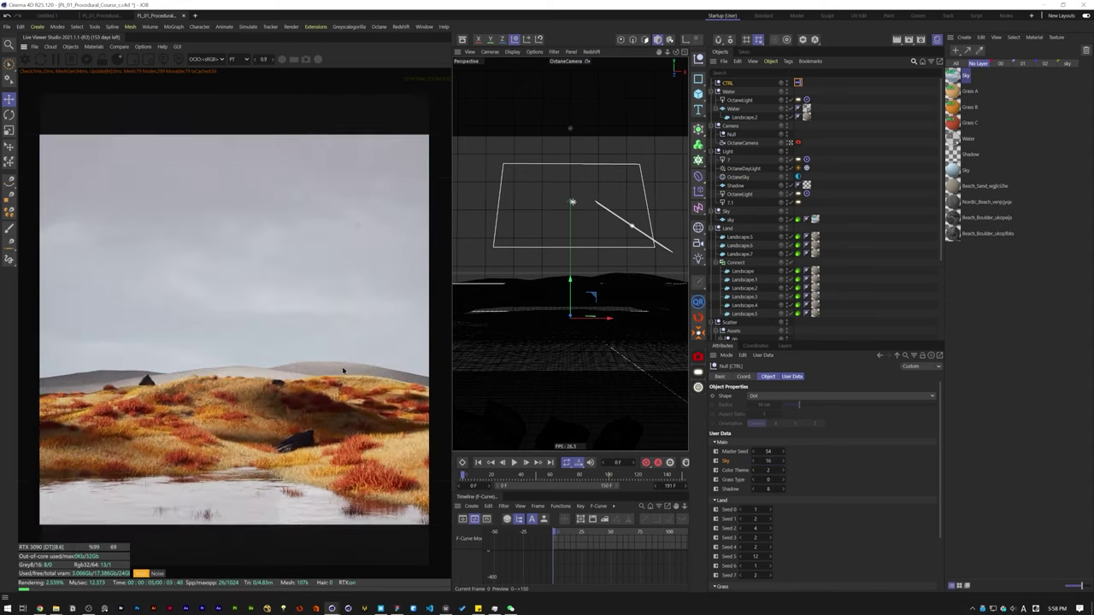
left_click_drag(452, 223, 498, 233)
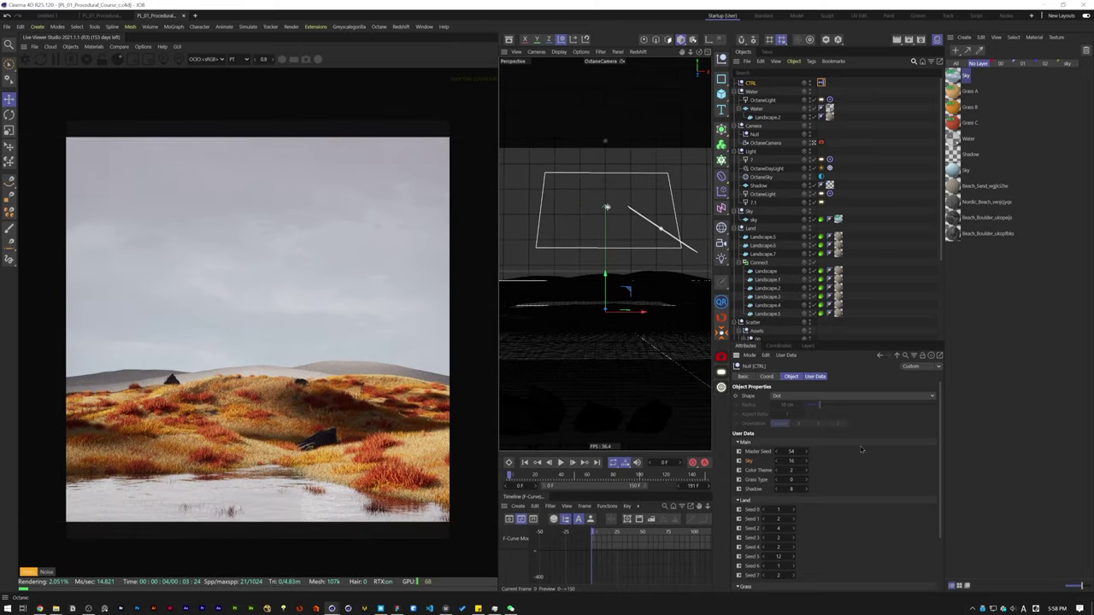
Step: Set the project's maximum time to 20 frames
key("ctrl+d")
type("20")
key("Return")
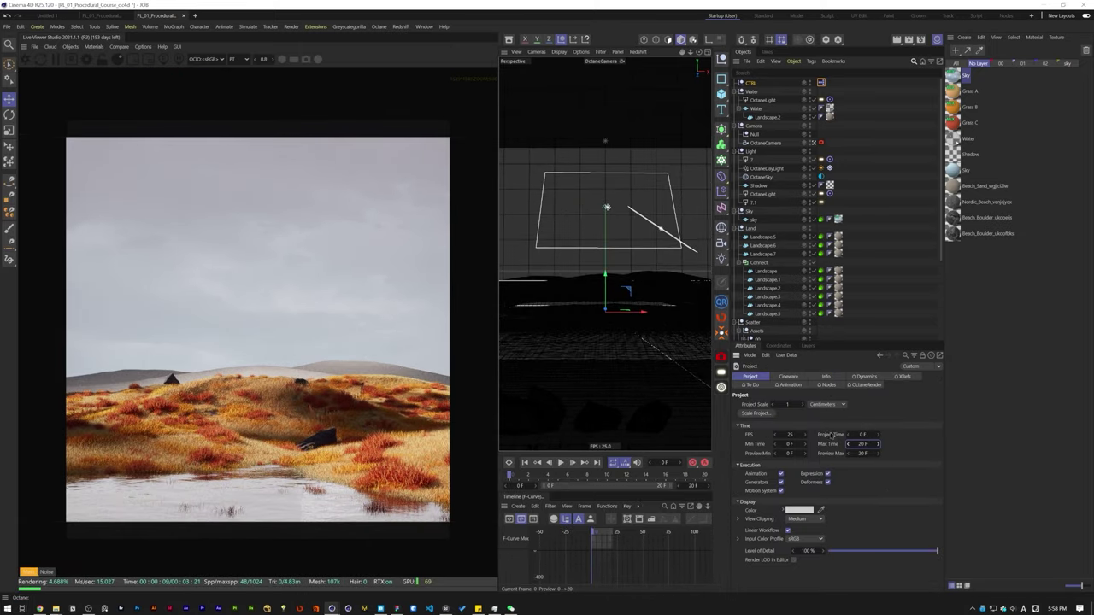
Step: Animate the CTRL null's Master Seed to 100 at the last frame, and return to the start of the timeline
left_click(750, 83)
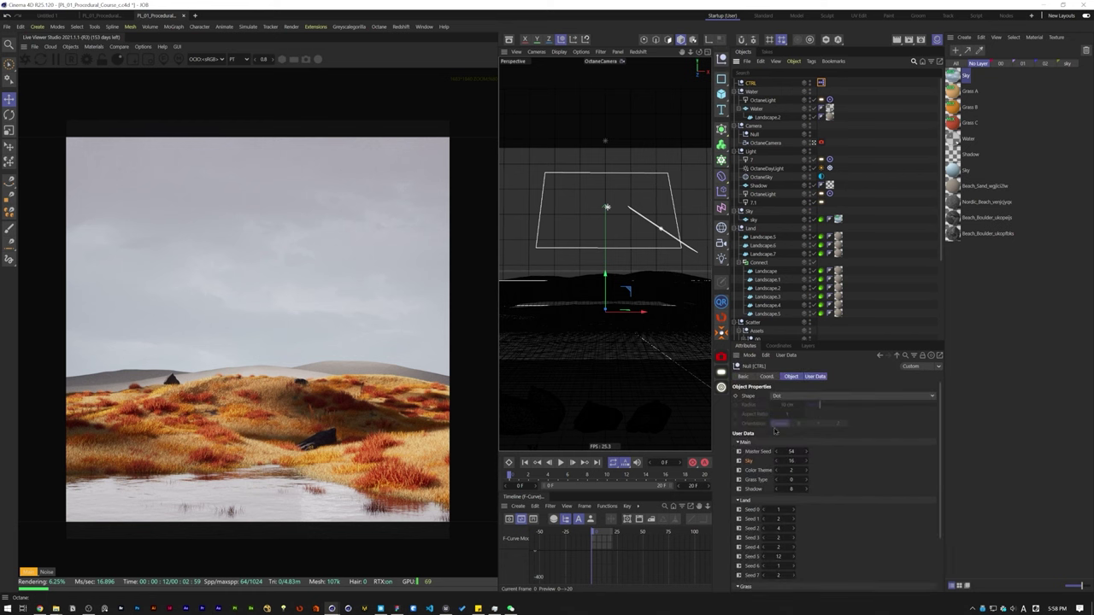
left_click(597, 463)
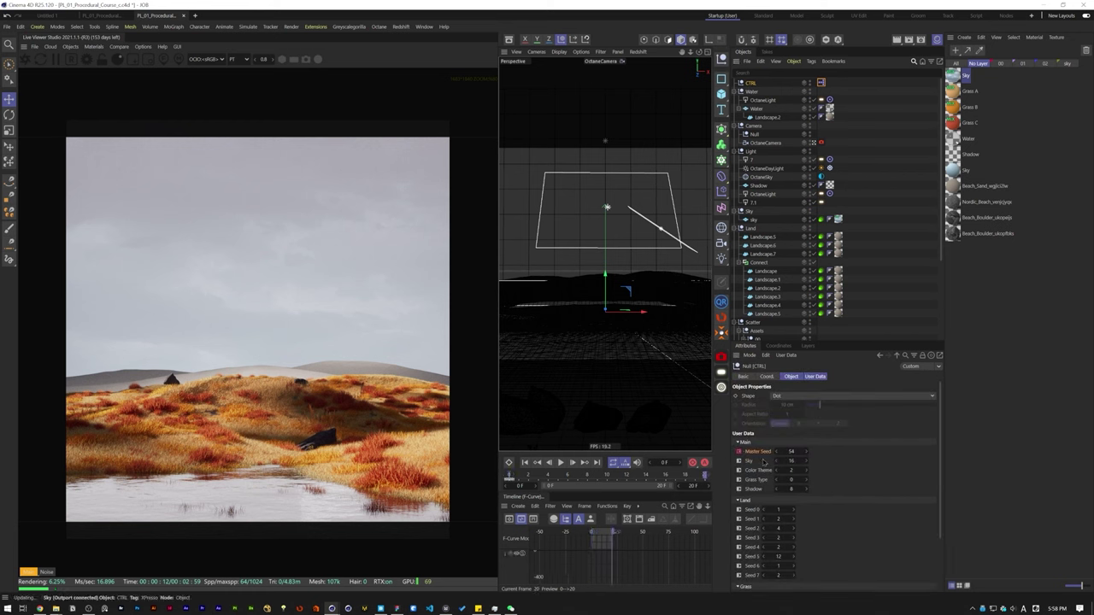
left_click(790, 451)
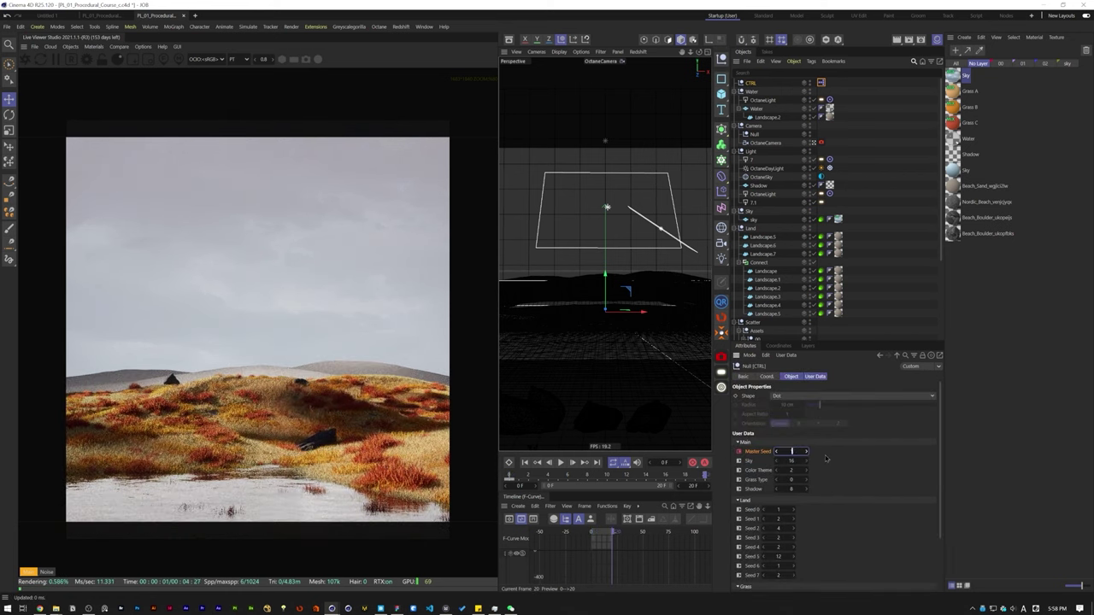
type("100")
key("Return")
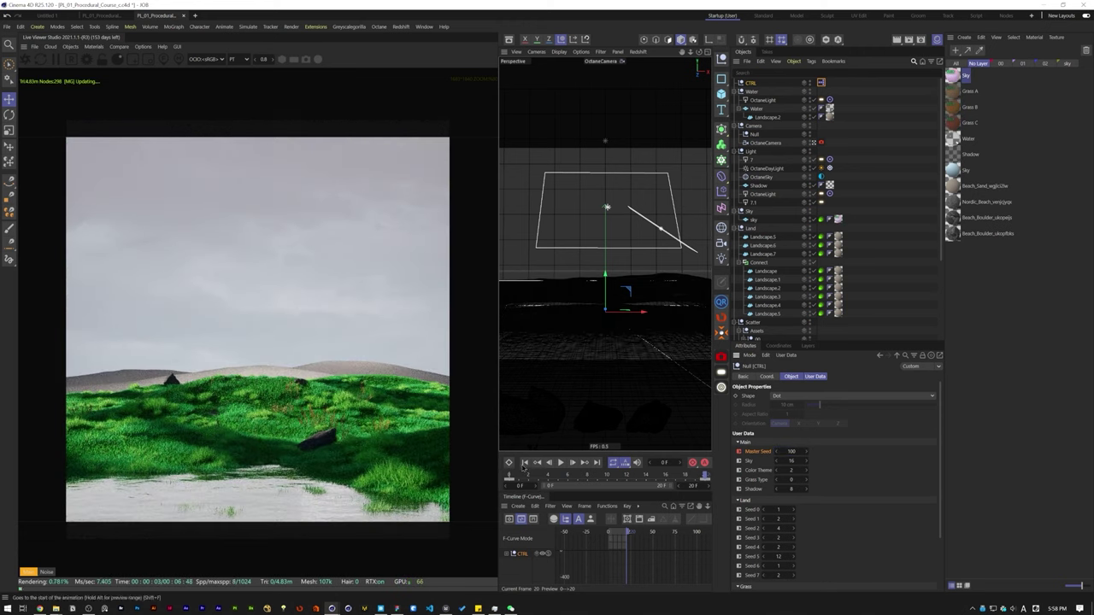
left_click(525, 463)
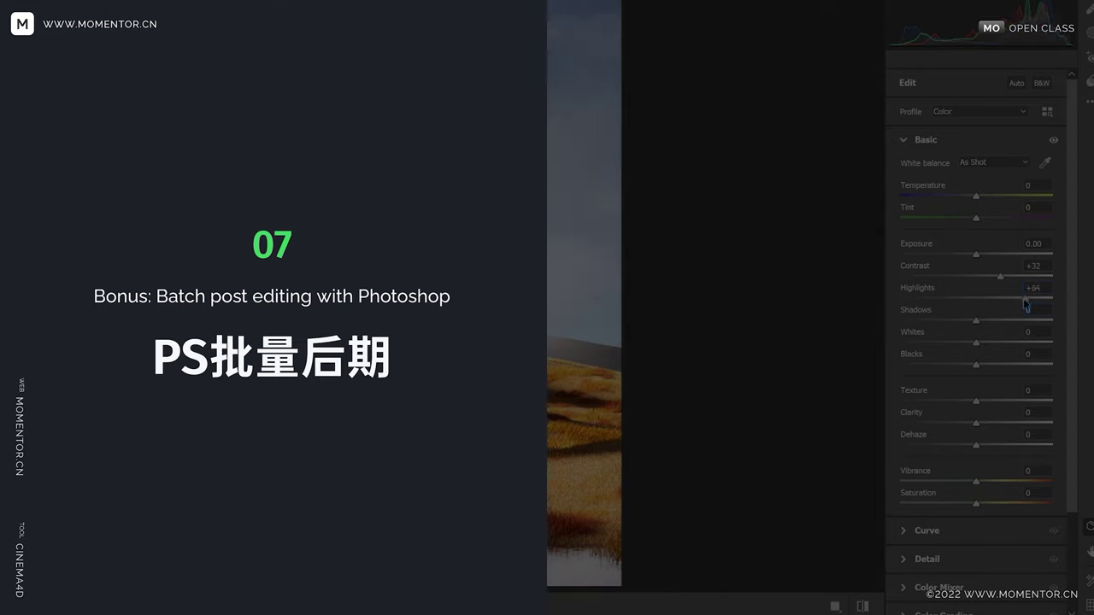
left_click_drag(976, 343, 945, 346)
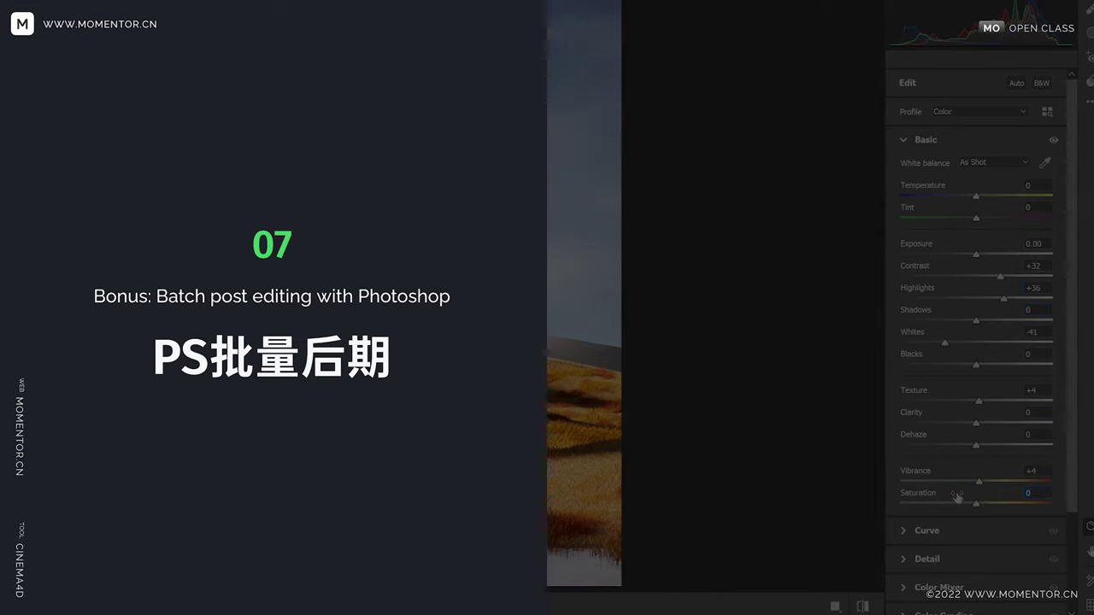
left_click(929, 560)
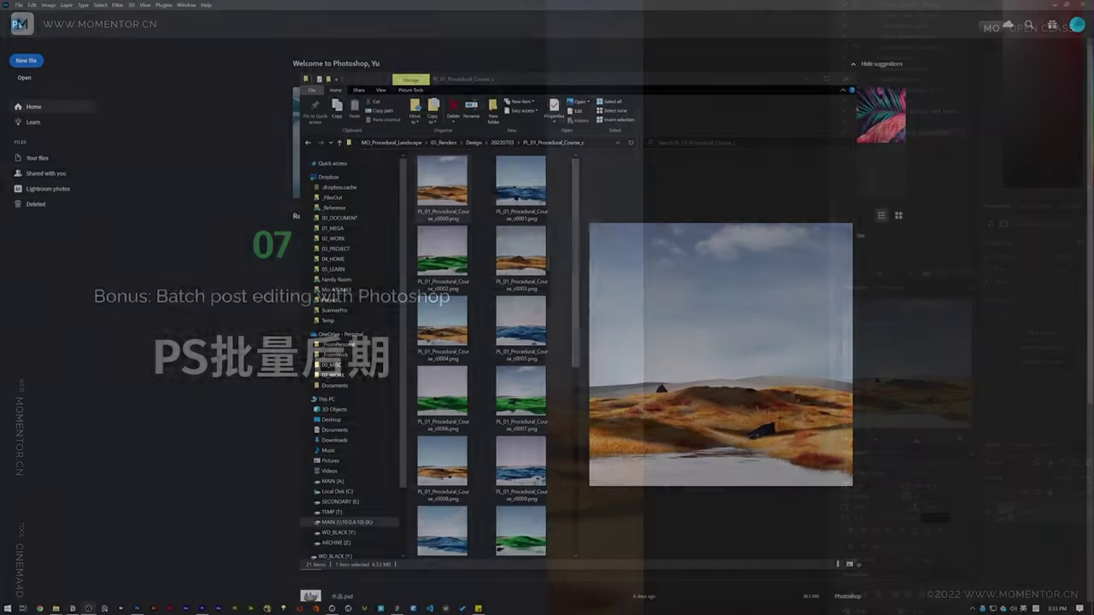
Step: Look through the rendered landscape images in the PL_01_Procedural_Course_c folder and compare their skies and grass colours
key("Right")
key("Right")
key("Right")
key("Right")
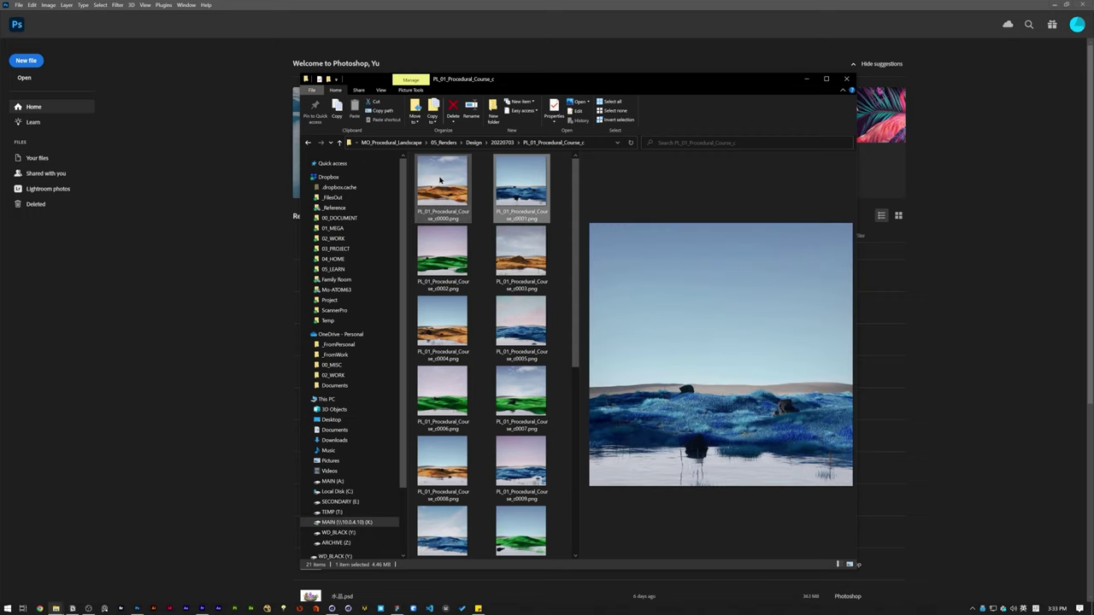
key("Right")
key("Right")
key("Right")
key("Right")
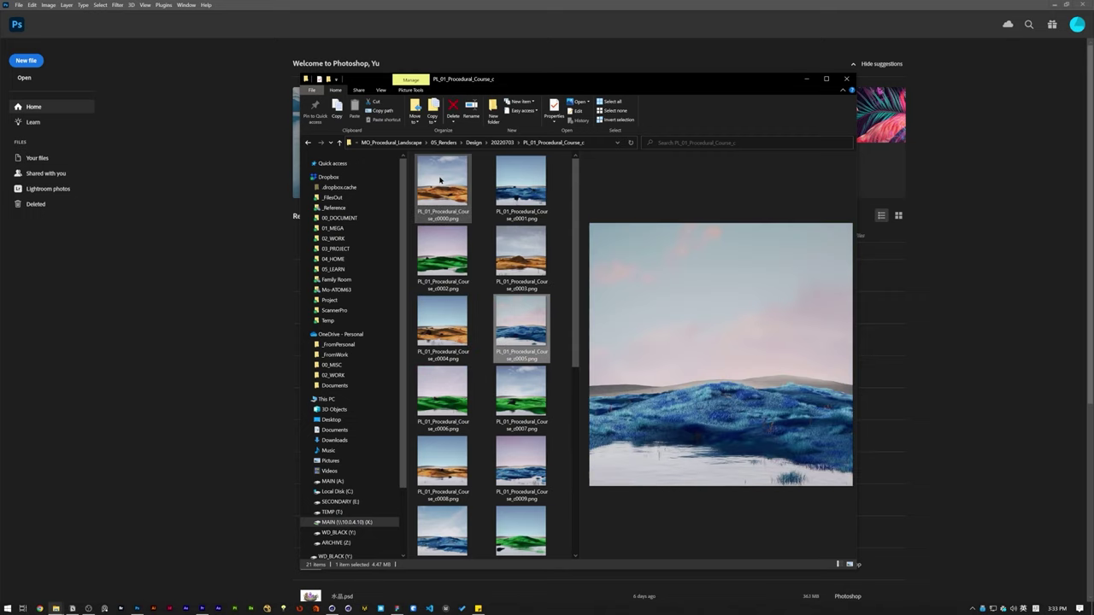
key("Right")
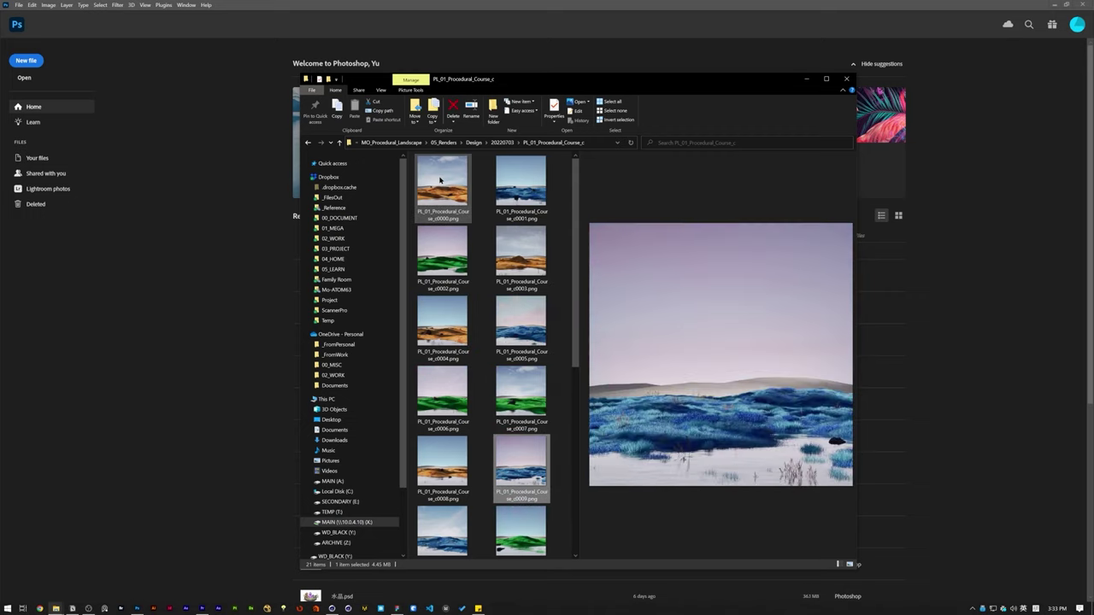
Step: Open PL_01_Procedural_Course_c0000.png in Photoshop and start recording a new action named Post Edit in the Default Actions set
left_click_drag(440, 179, 253, 252)
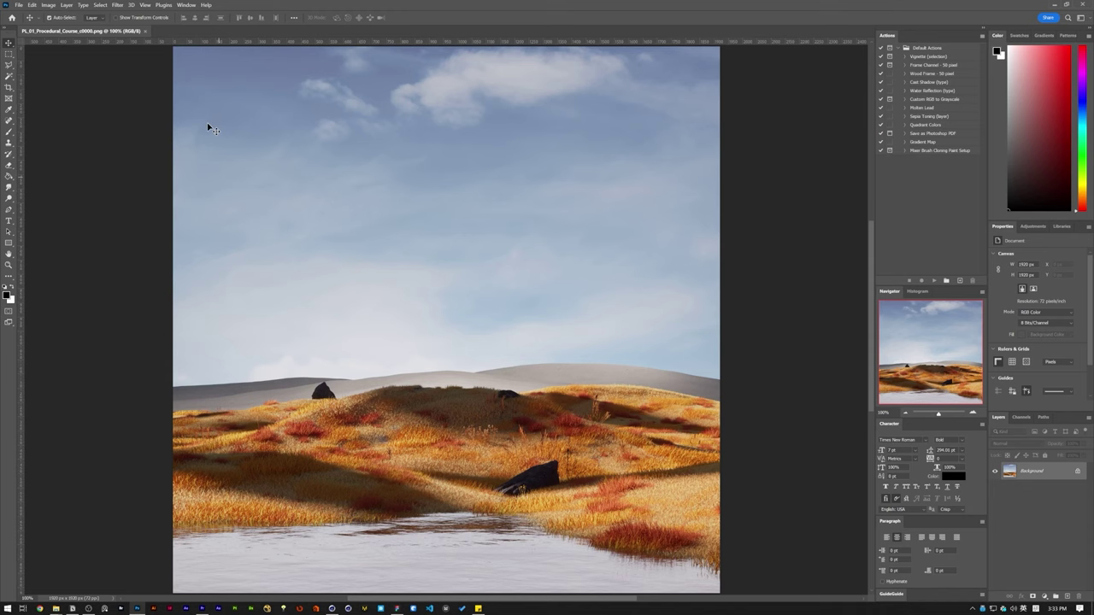
left_click(185, 4)
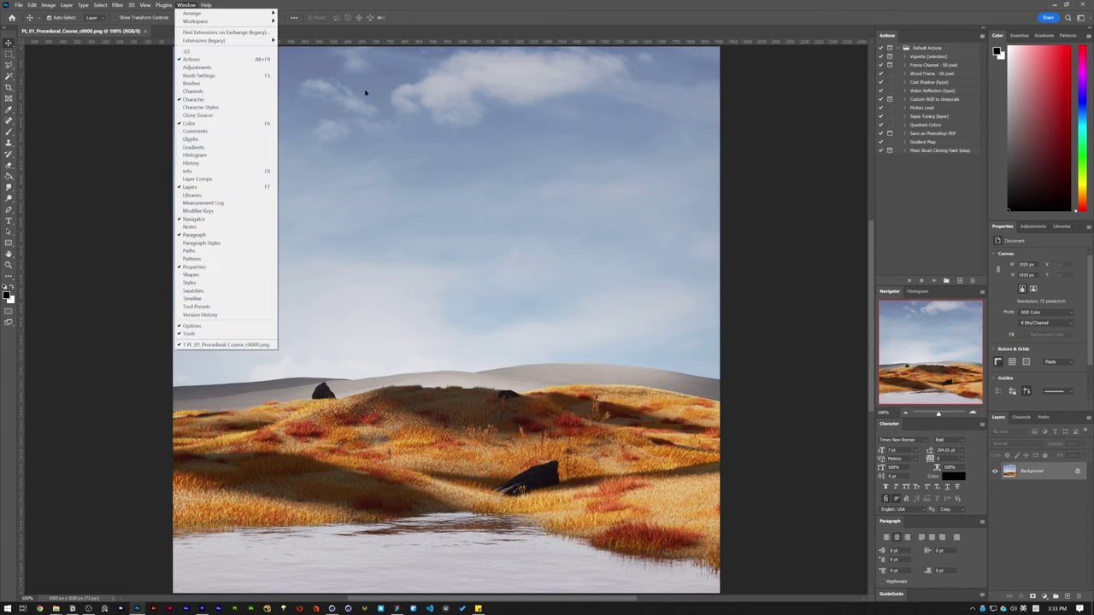
left_click(904, 188)
left_click(960, 281)
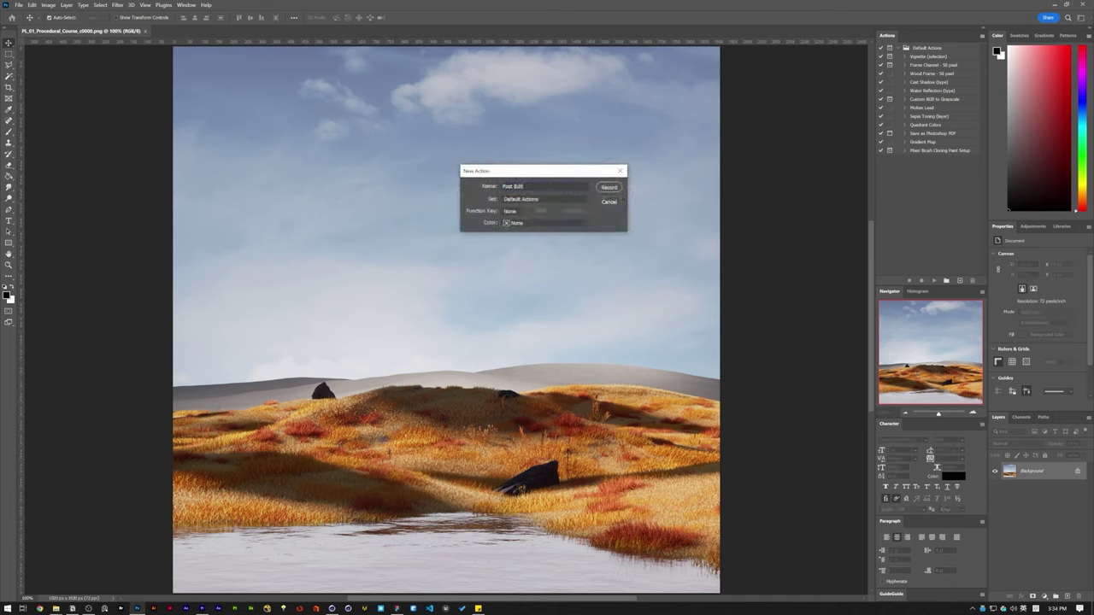
left_click(610, 187)
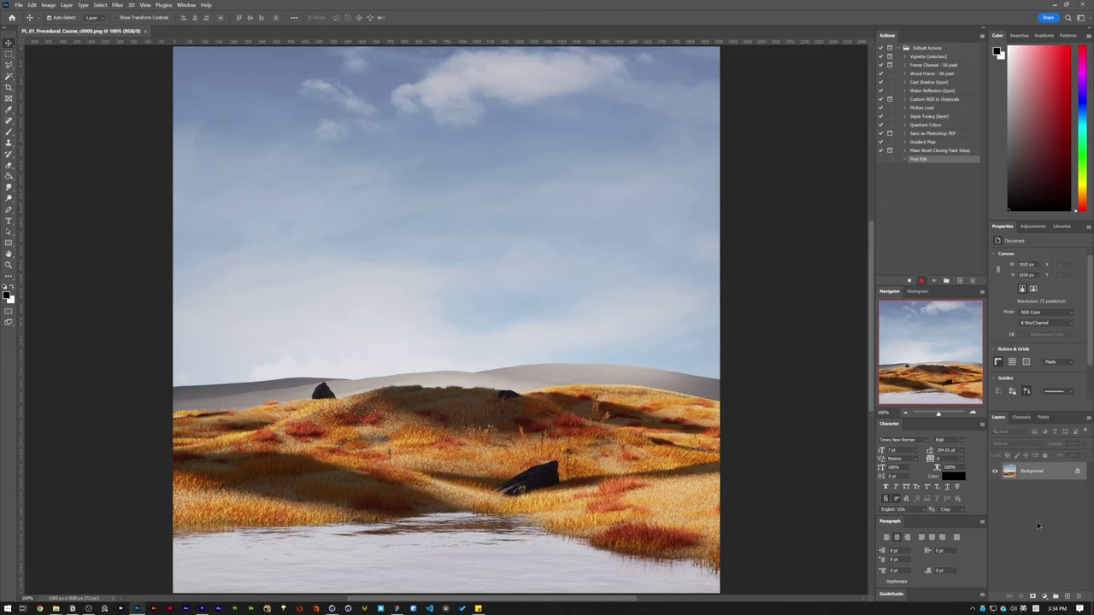
Step: Convert the background to a smart object and apply a Camera Raw Filter with Contrast +32, Highlights +36 and Whites -41
right_click(1022, 473)
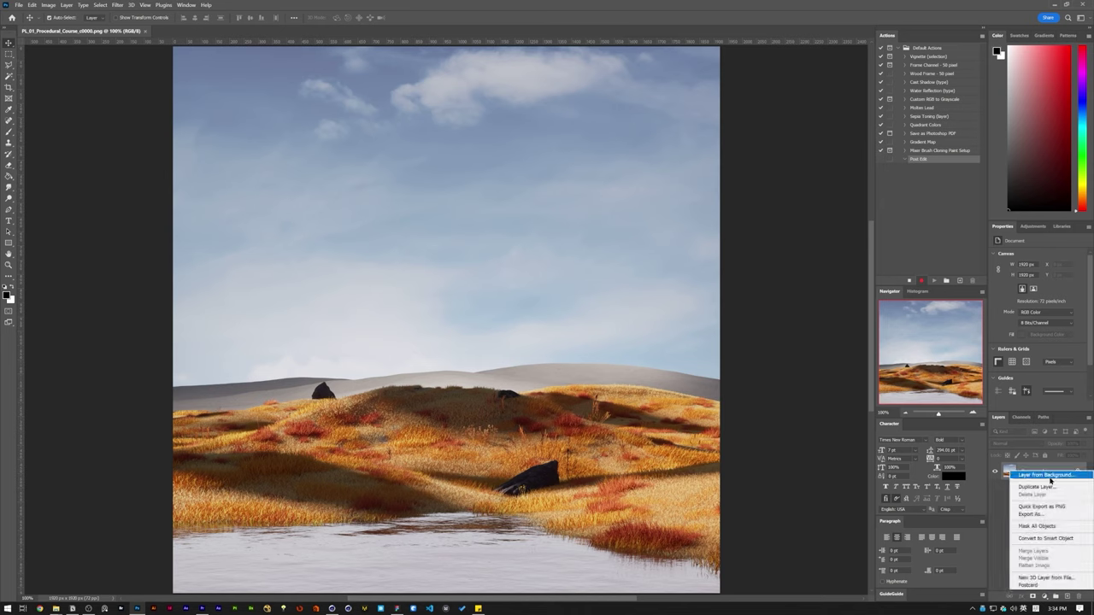
left_click(1046, 539)
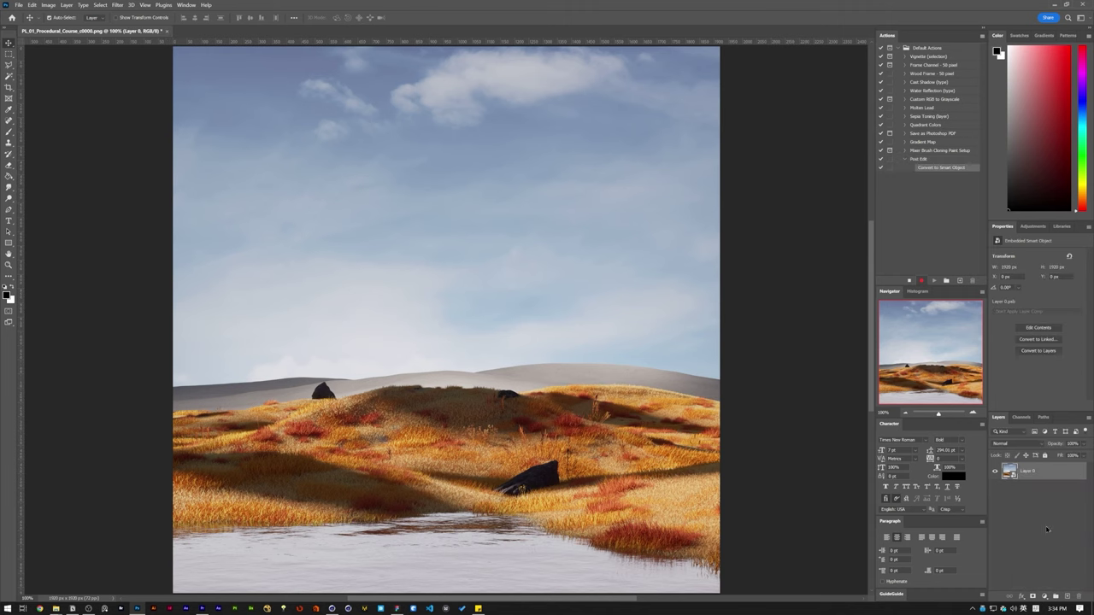
left_click(121, 6)
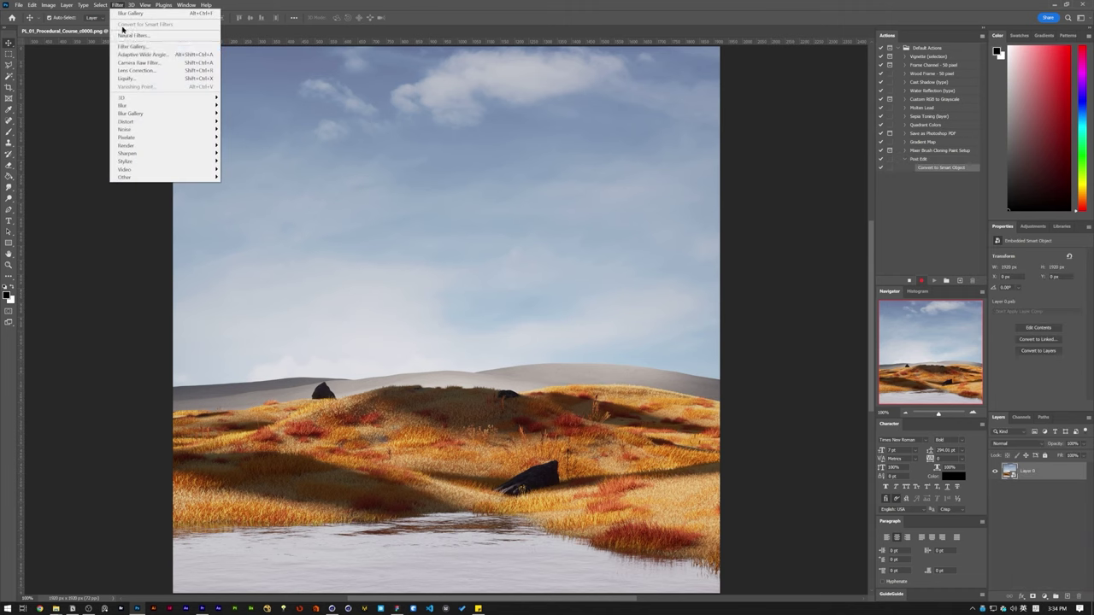
left_click(188, 63)
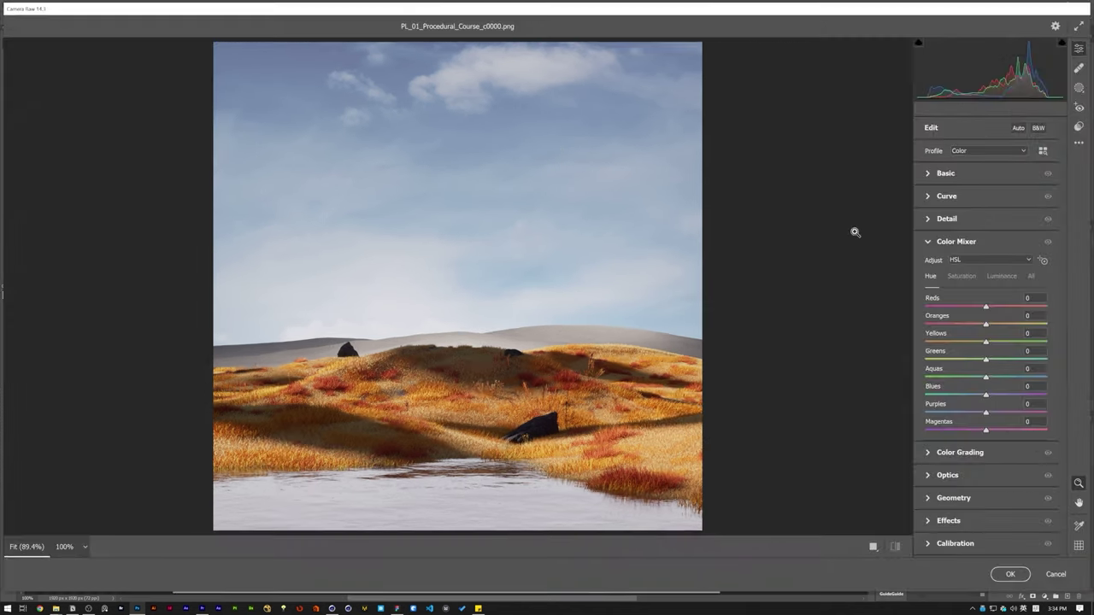
left_click(931, 175)
left_click(1006, 283)
left_click(1009, 300)
left_click_drag(985, 335, 962, 337)
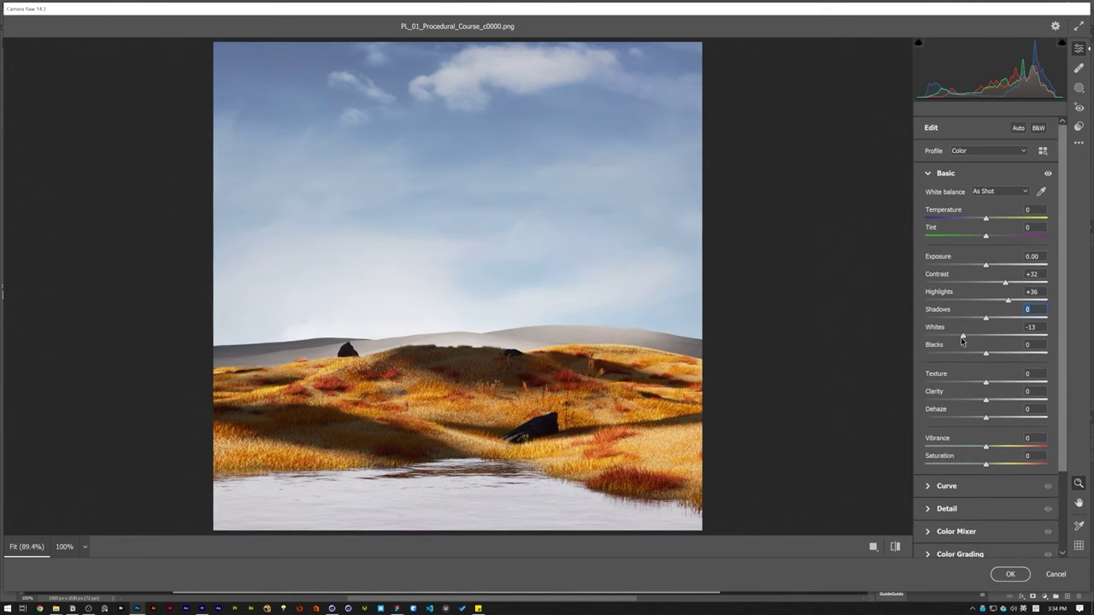
left_click(941, 511)
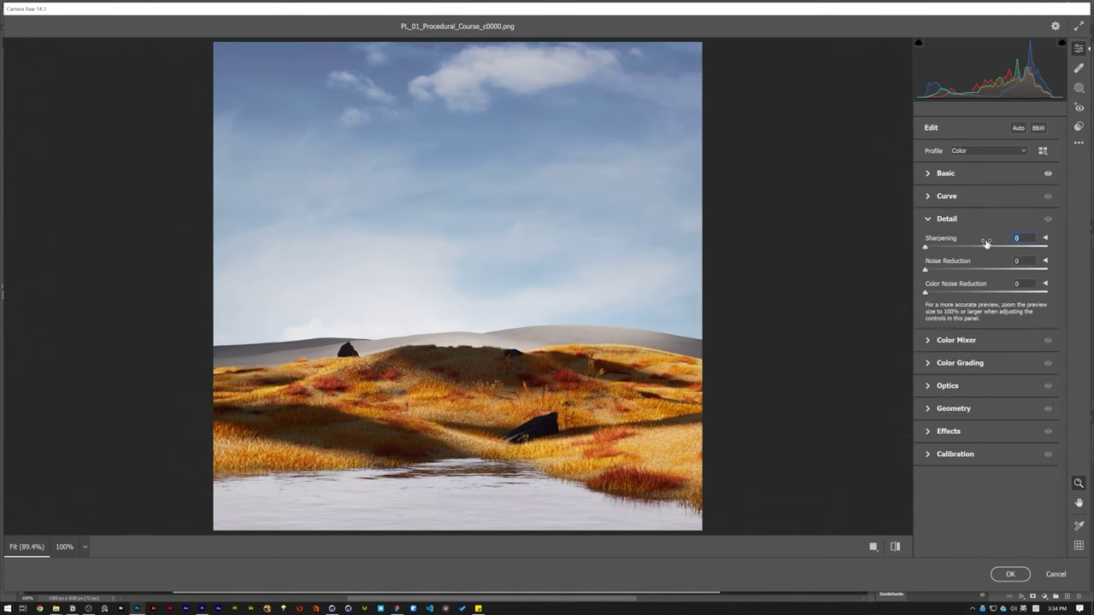
left_click(1010, 574)
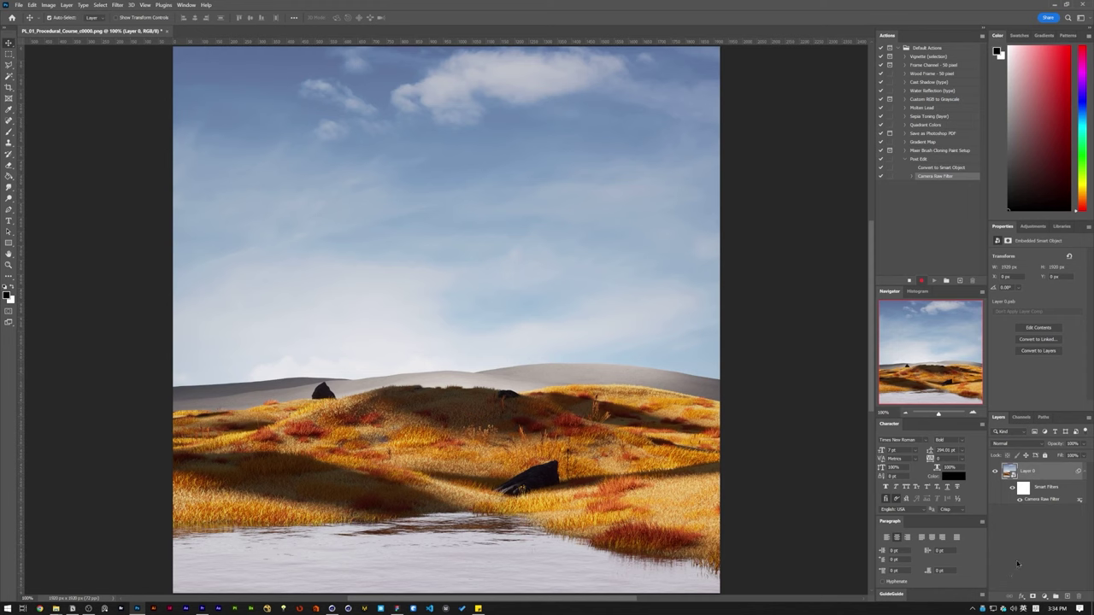
Step: Add a Curves adjustment layer, try contrast presets starting with Linear Contrast (RGB), and deselect the layer
left_click(1045, 596)
left_click(1052, 484)
left_click(1047, 255)
left_click(1057, 312)
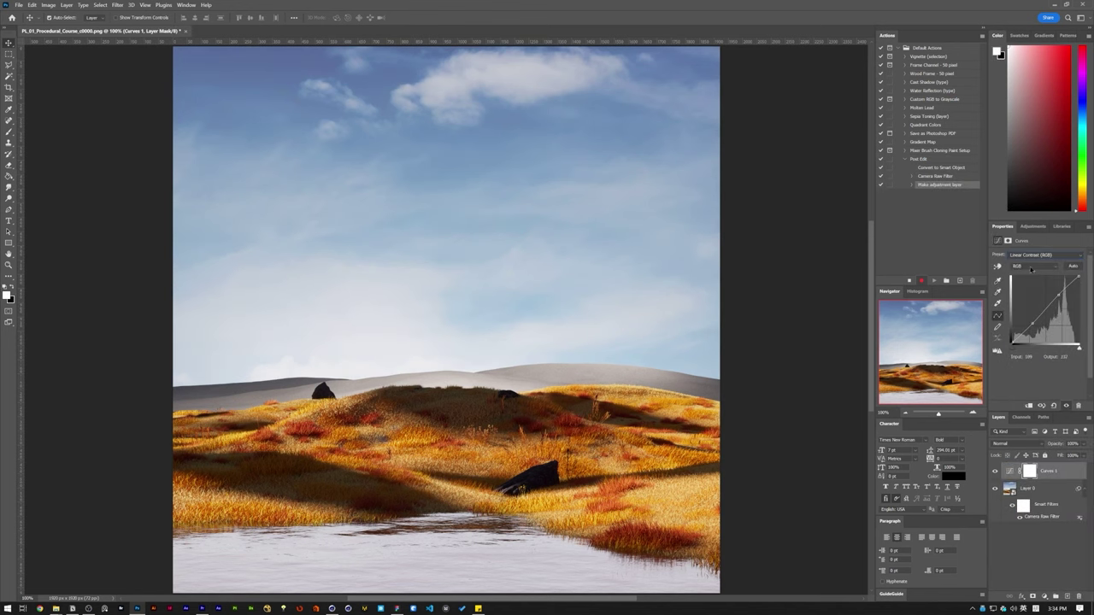
left_click(1048, 255)
left_click(1043, 317)
key("Up")
key("Up")
key("Down")
left_click(1043, 565)
Step: Add a Color Lookup adjustment layer with the 3DCollective sRGB LUT, compare it on and off, and set its opacity to 50%
left_click(1044, 595)
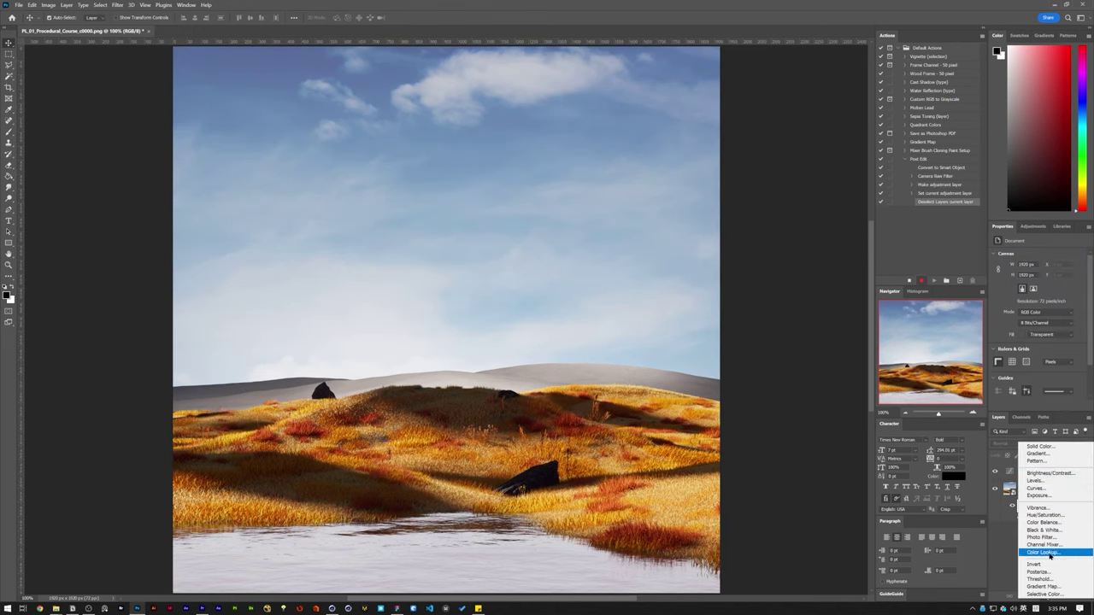
left_click(1043, 552)
left_click(1049, 254)
left_click(995, 4)
double_click(198, 71)
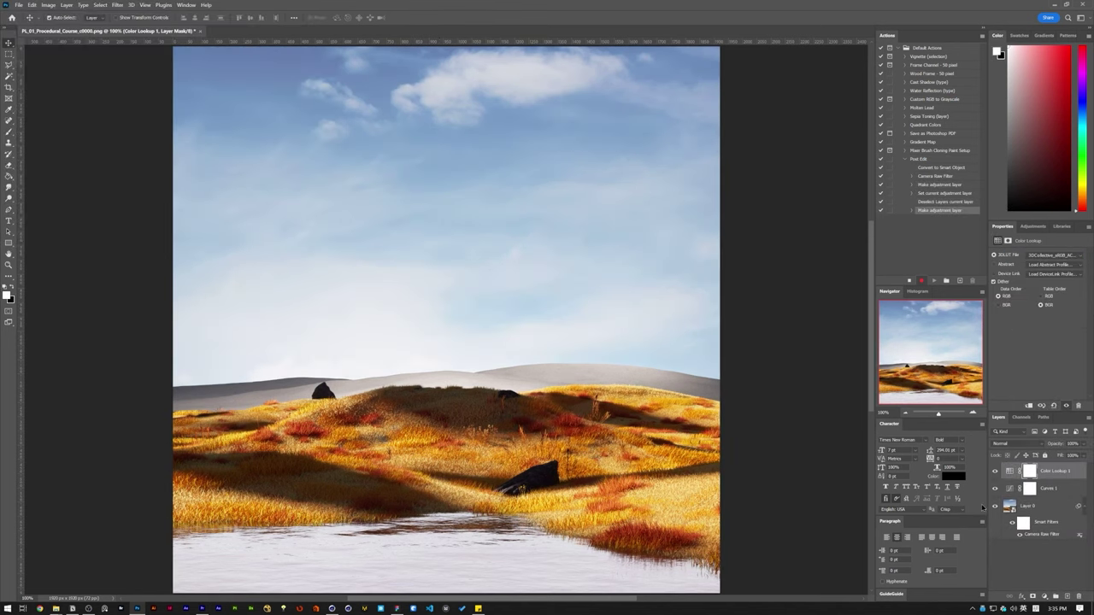
left_click(994, 471)
left_click(994, 471)
key("3")
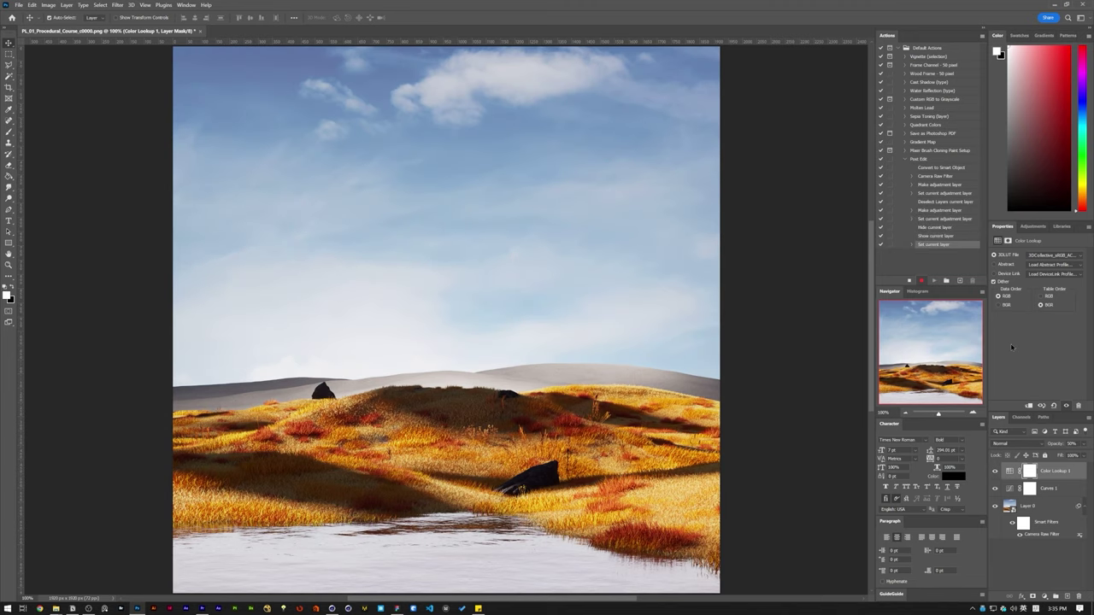
left_click(1029, 555)
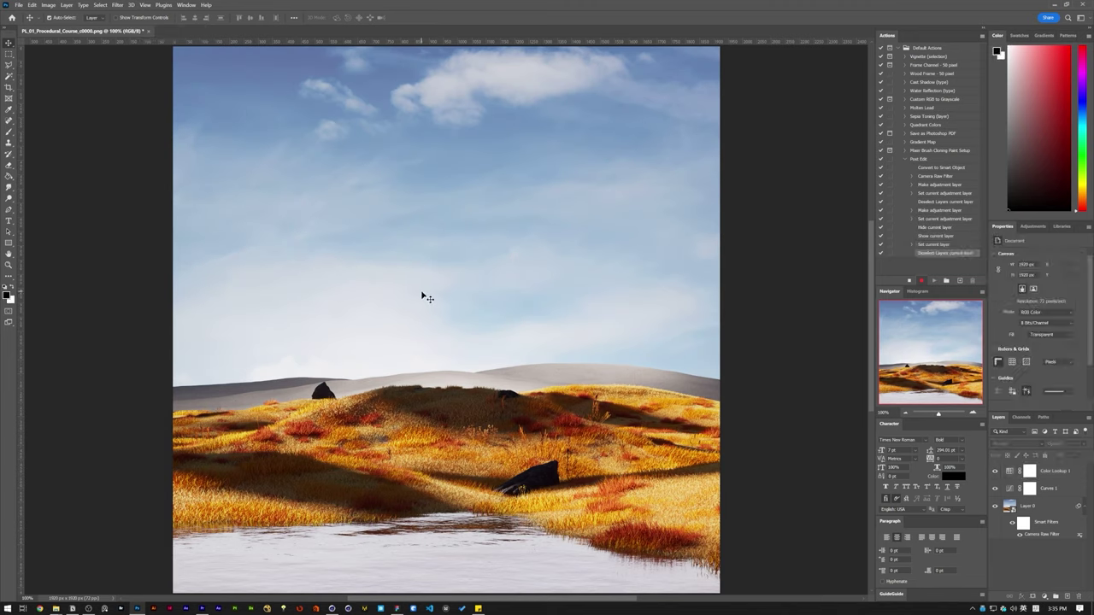
Step: Start a Save for Web export of the edited image as JPEG at Maximum quality
left_click(18, 4)
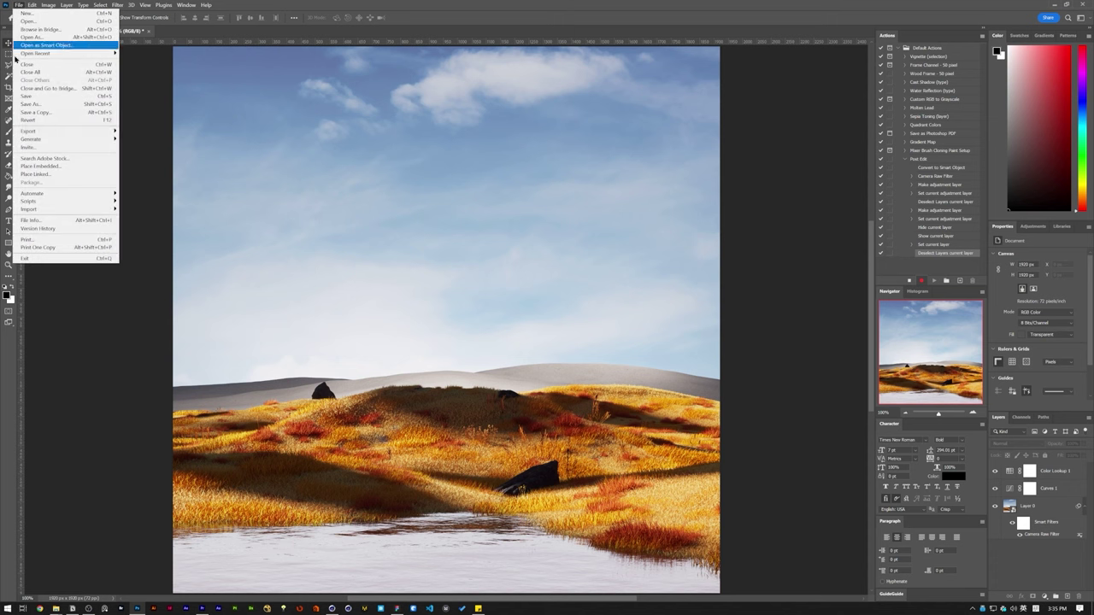
mouse_move(49, 132)
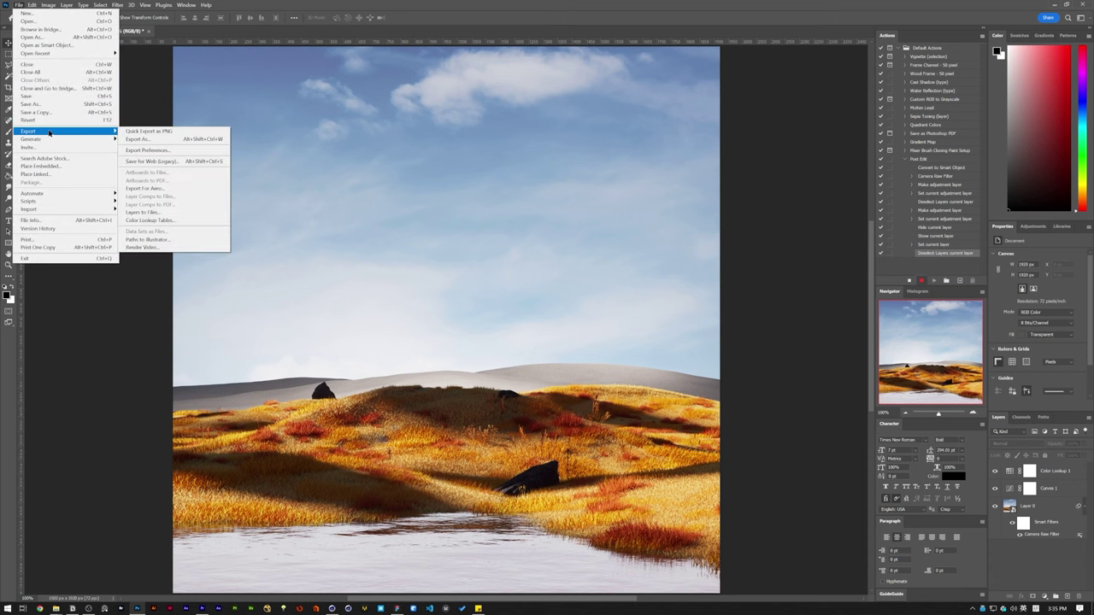
left_click(207, 162)
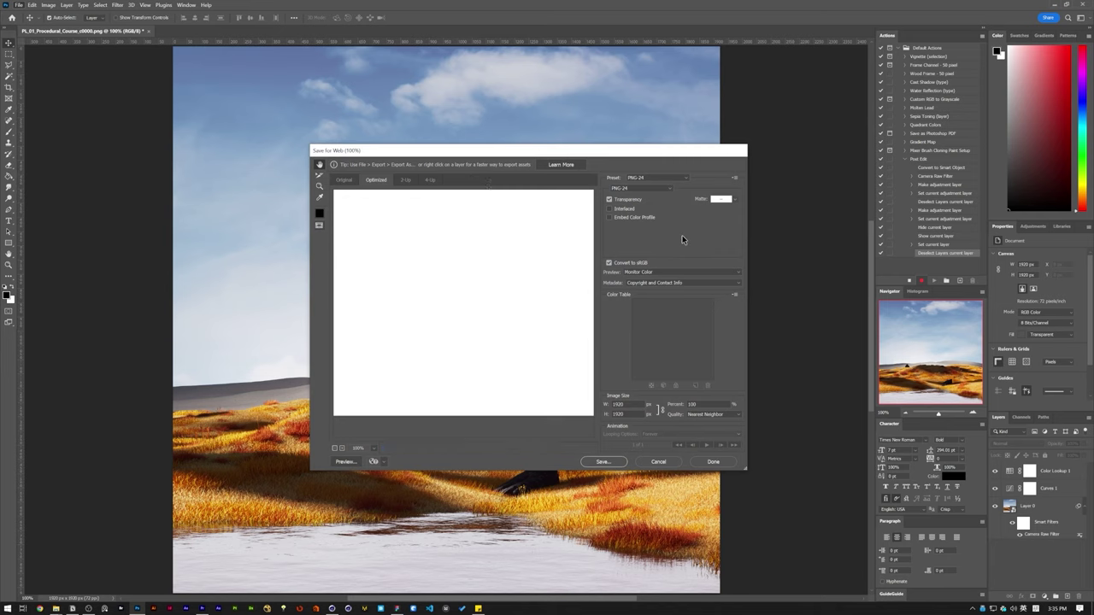
left_click(662, 179)
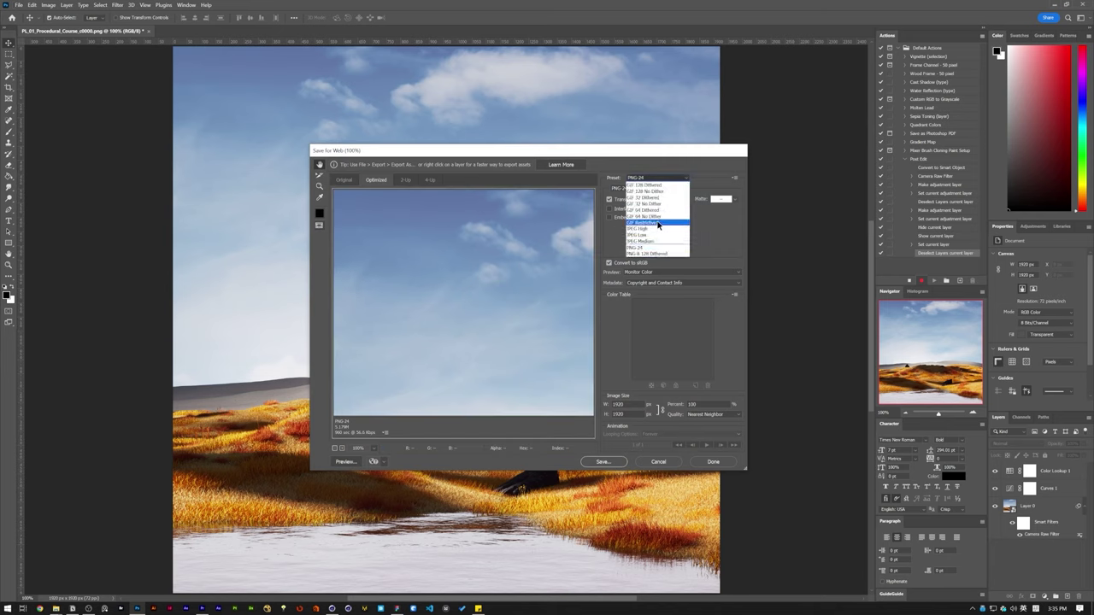
left_click(656, 228)
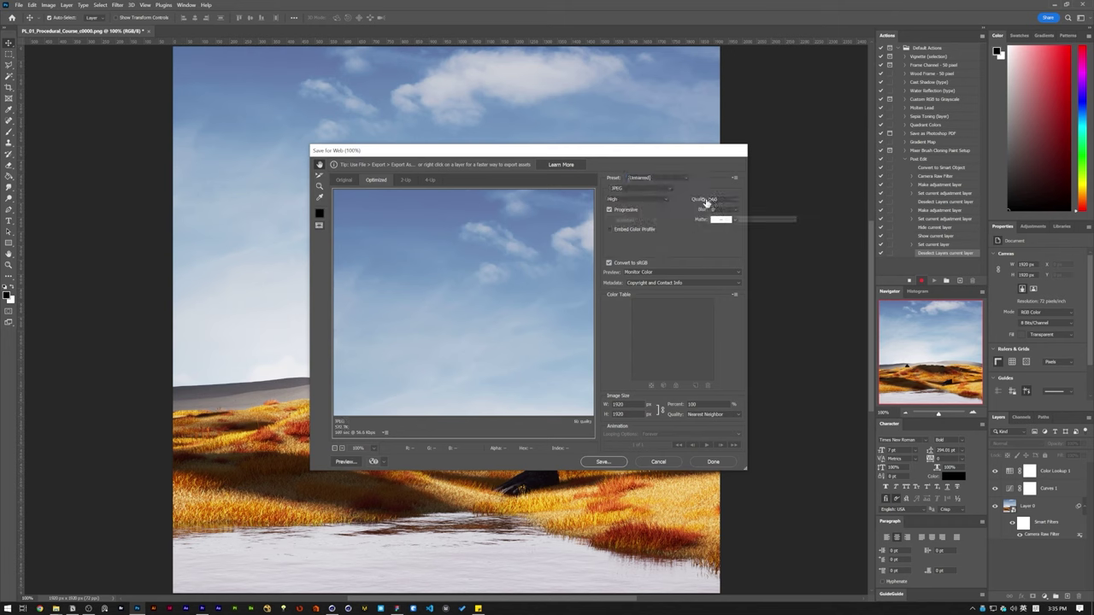
left_click(641, 199)
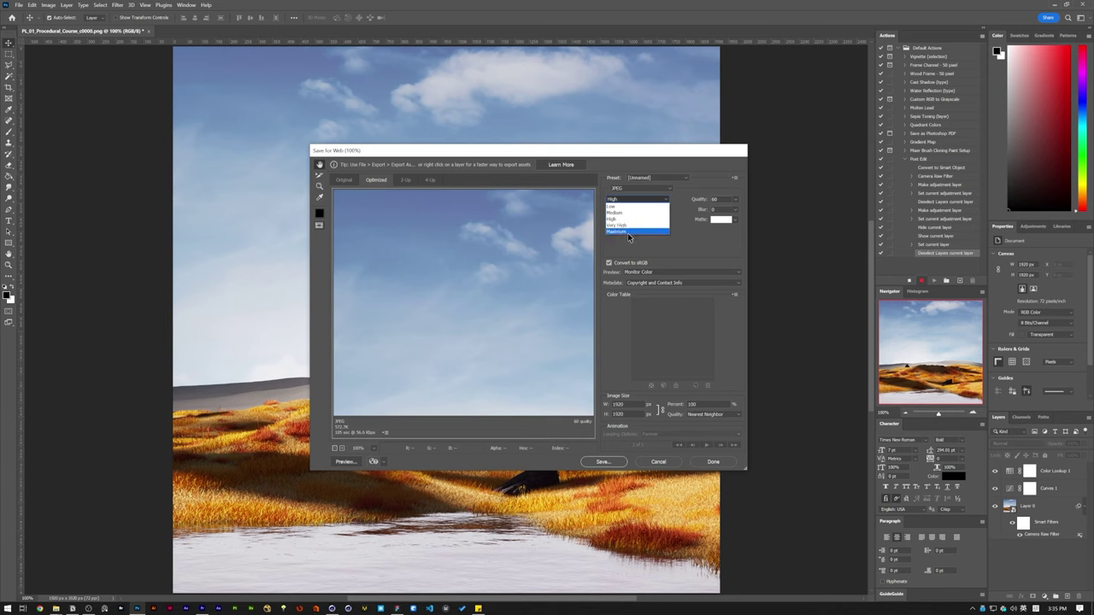
left_click(635, 232)
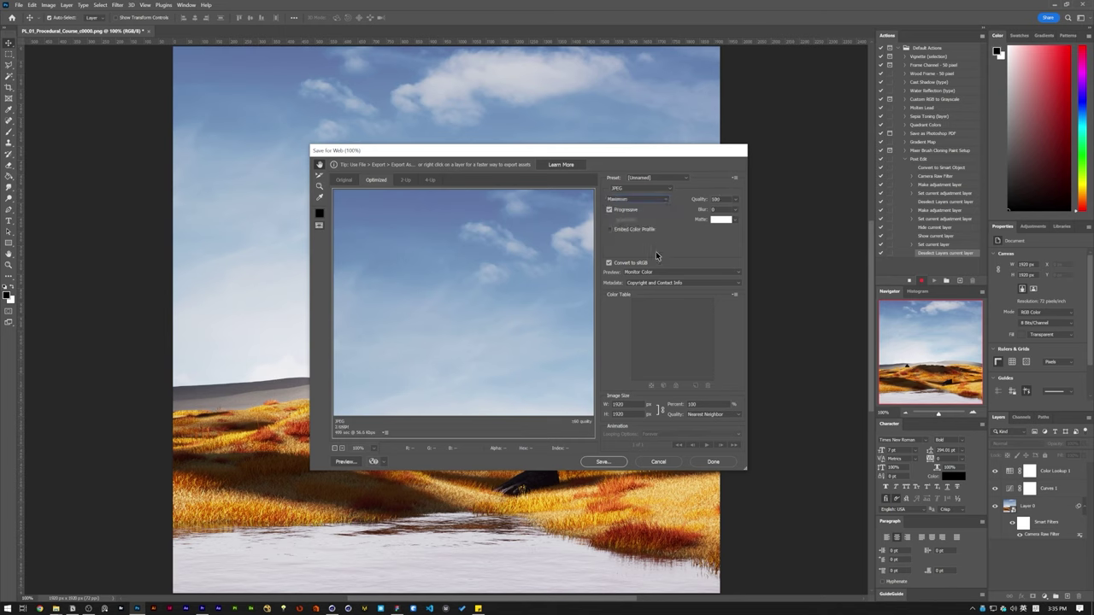
Step: Save the JPEG into a new folder named post inside 20220703 and close the image document
left_click(603, 462)
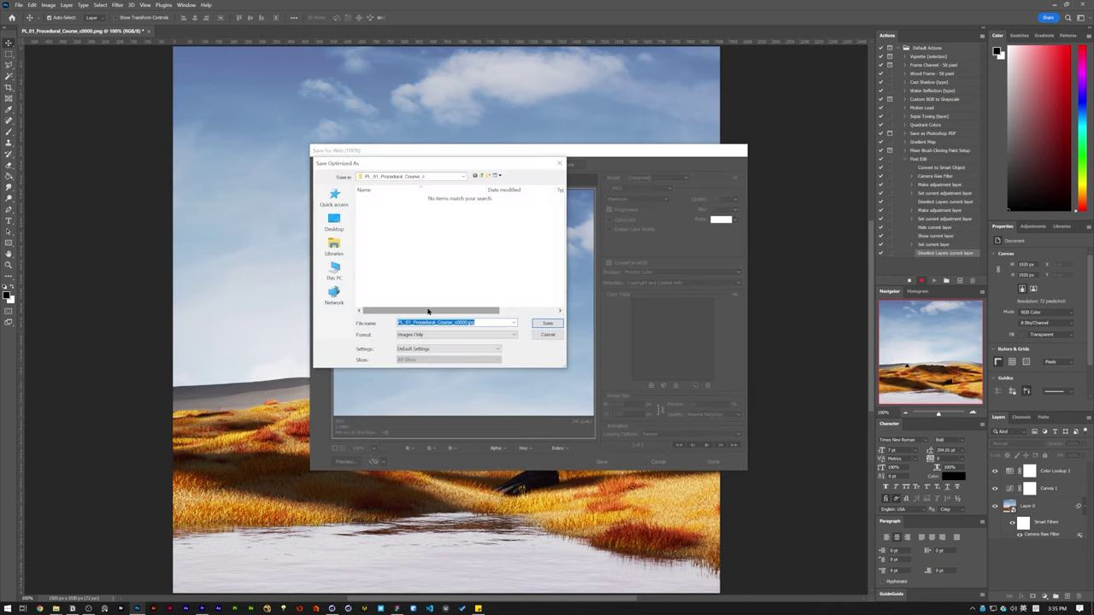
left_click(480, 176)
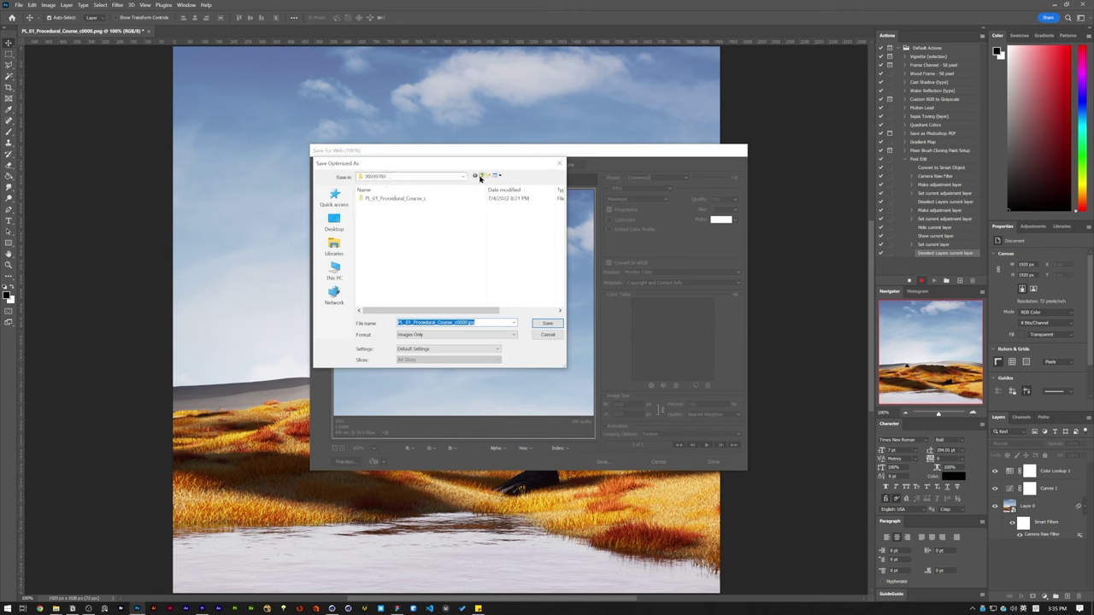
left_click(489, 176)
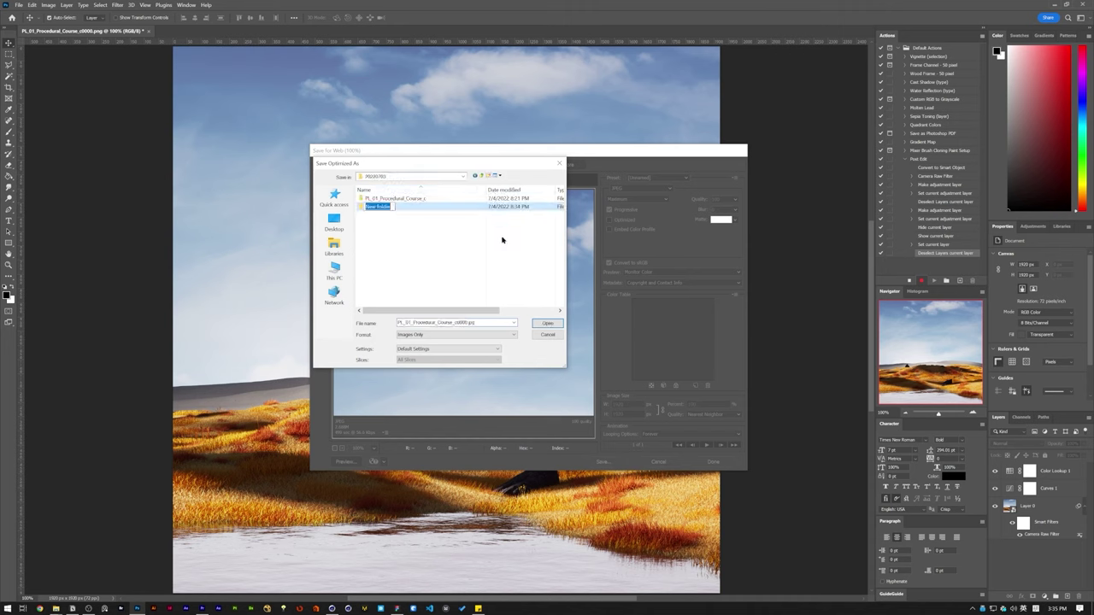
type("proc")
double_click(419, 207)
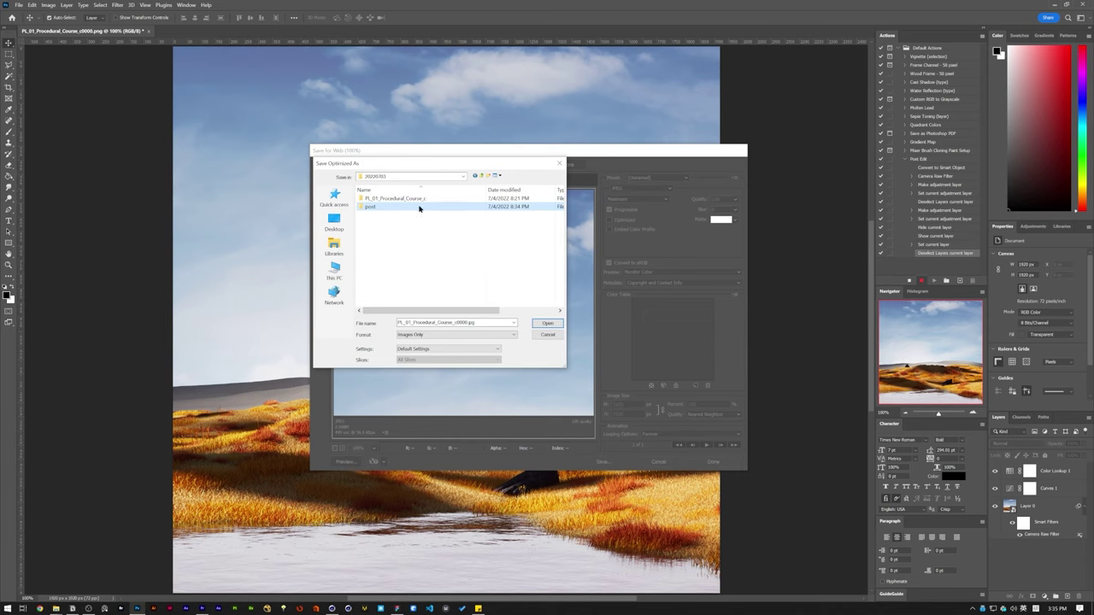
left_click(539, 323)
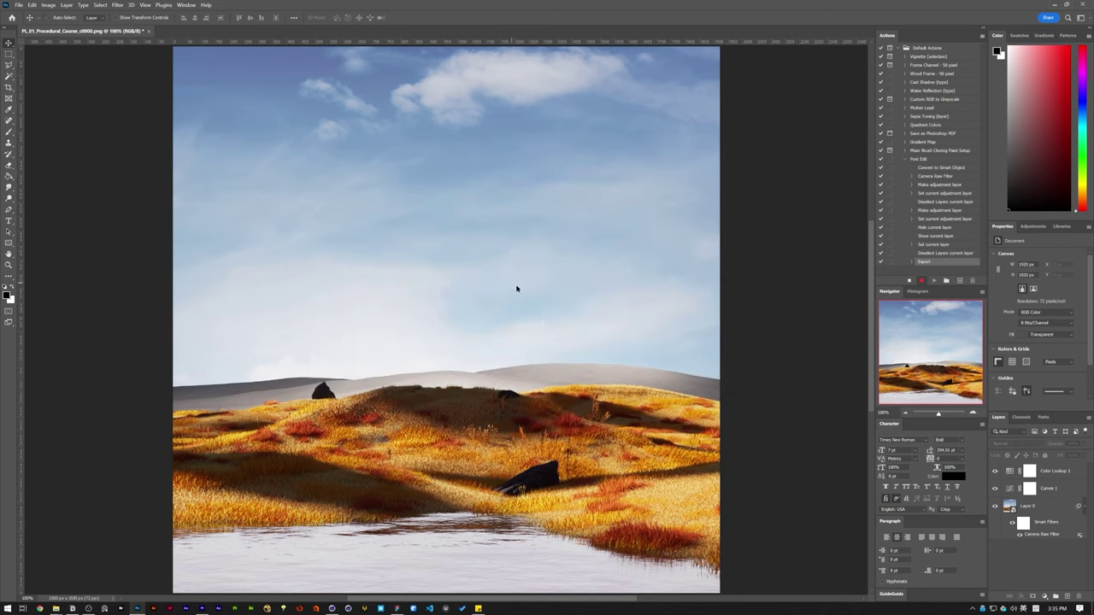
key("ctrl+w")
left_click(543, 252)
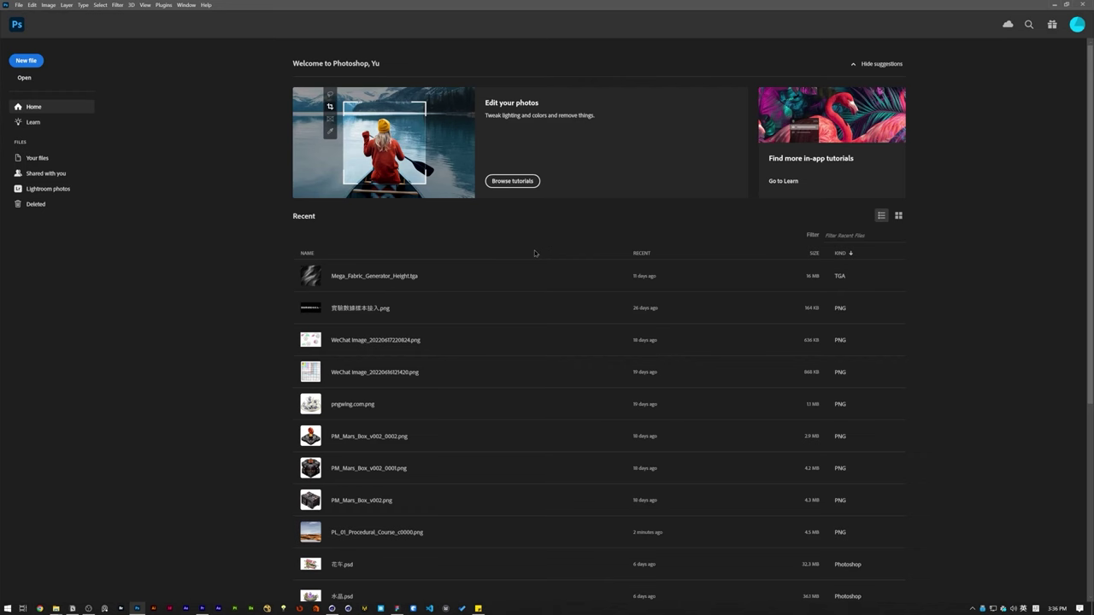
Step: Create a blank document, stop recording the Post Edit action, and delete its recorded Make step
left_click(19, 5)
left_click(30, 17)
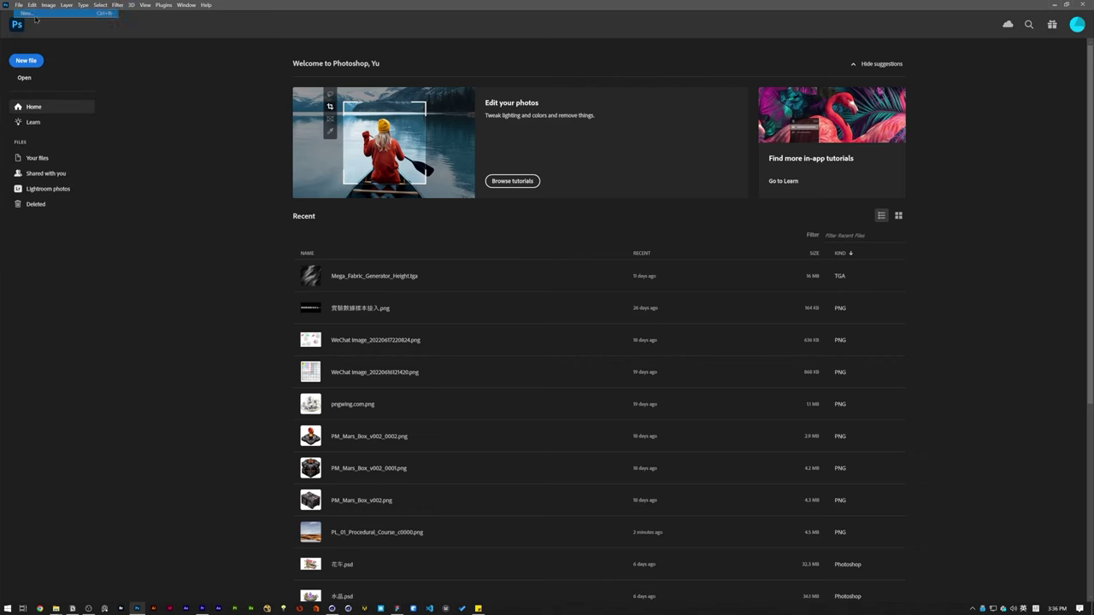
left_click(611, 382)
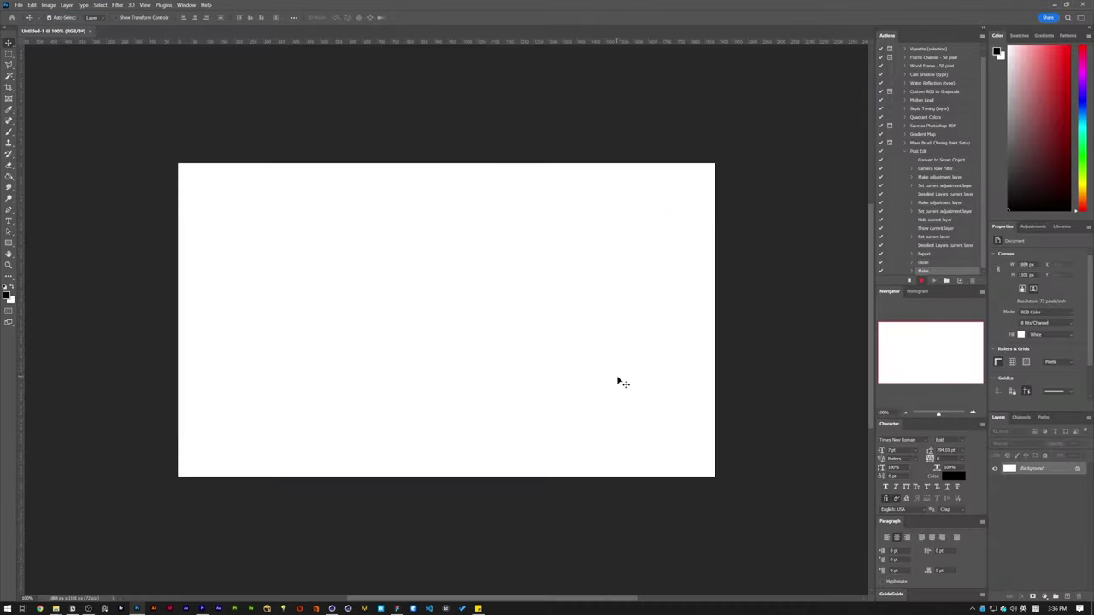
left_click(911, 282)
left_click_drag(918, 273, 974, 283)
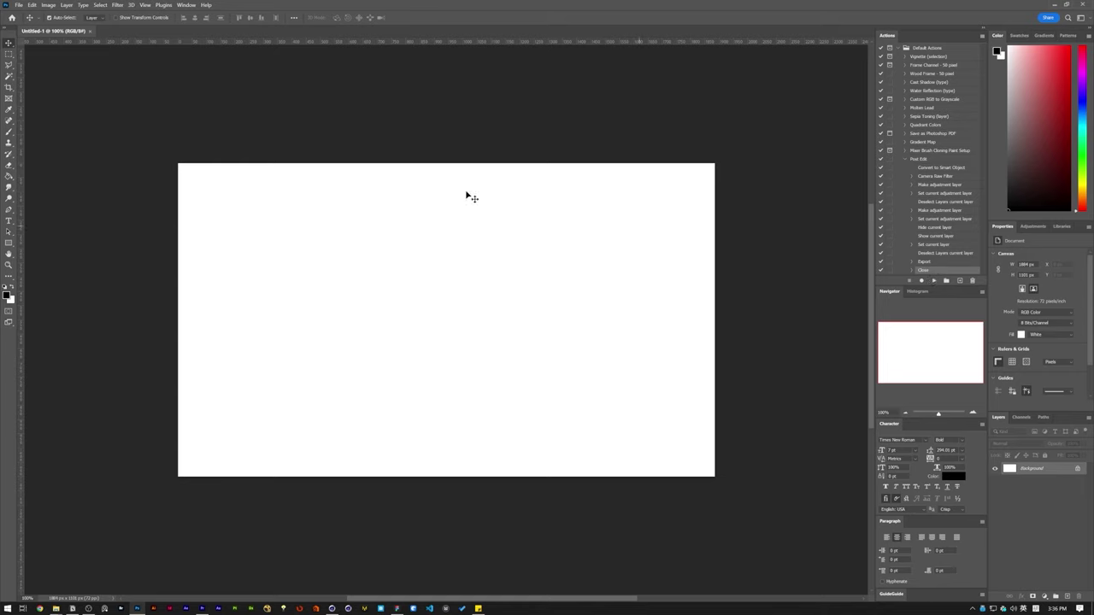
Step: Set up a Batch with Source set to Folder and choose PL_01_Procedural_Course_c as the source folder
left_click(17, 6)
mouse_move(51, 193)
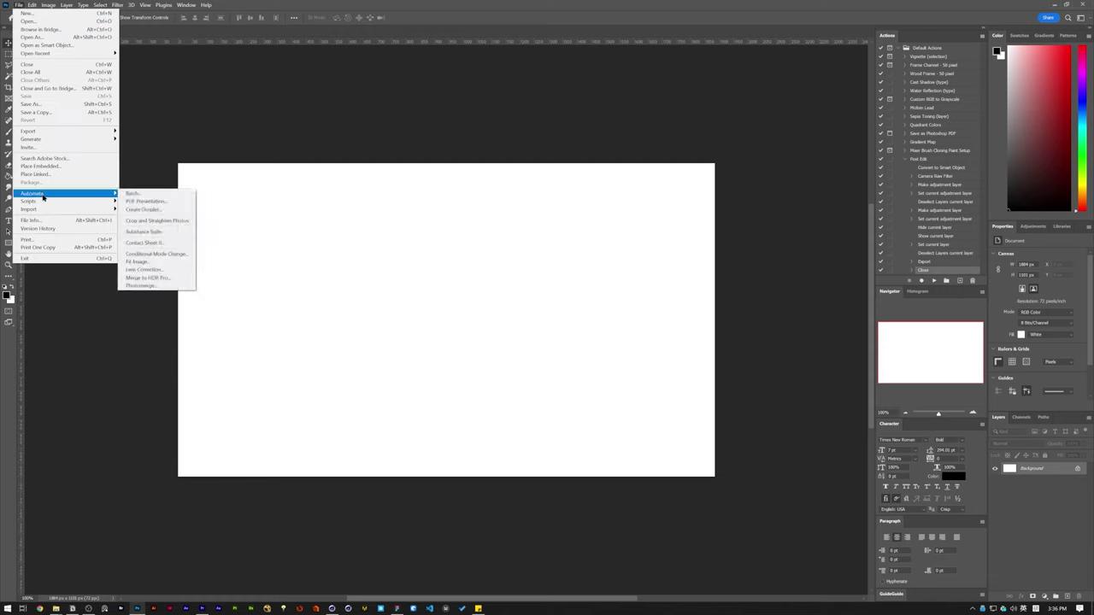
left_click(157, 195)
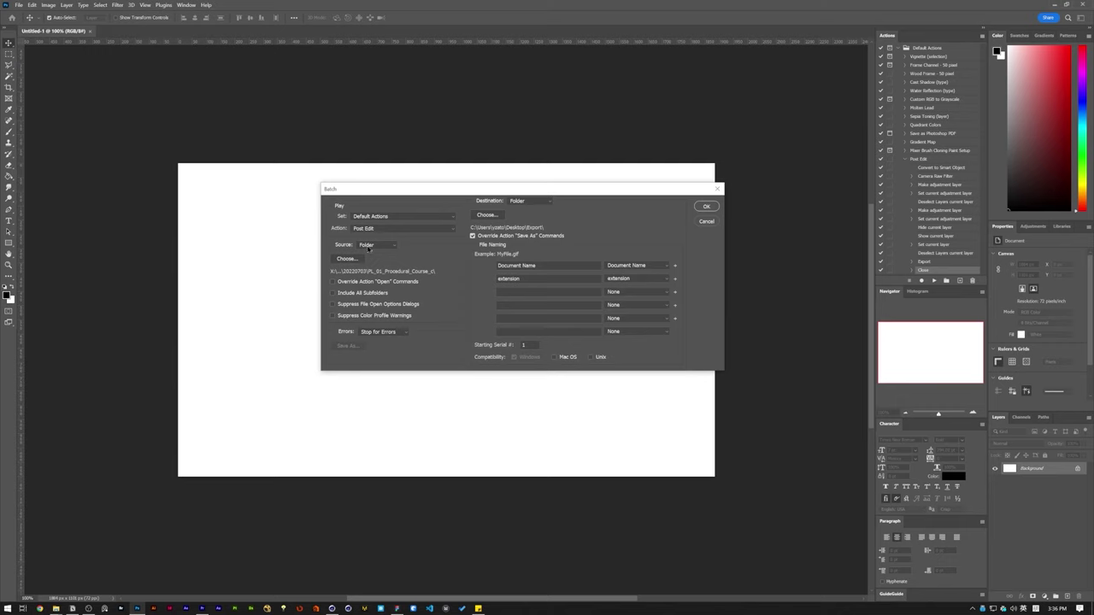
left_click(369, 245)
left_click(366, 253)
left_click(345, 258)
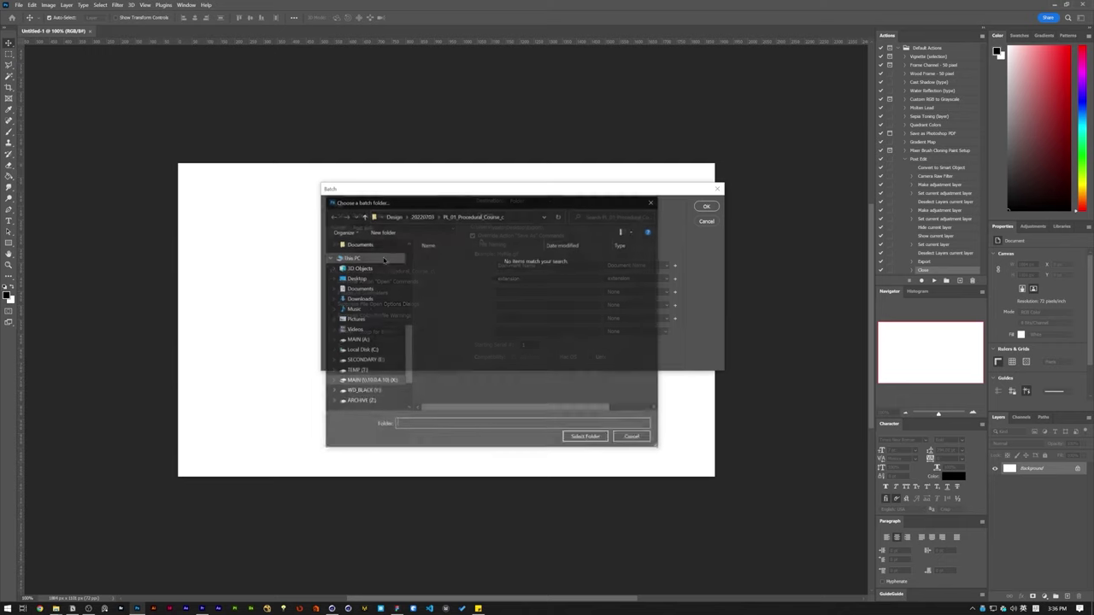
left_click(422, 215)
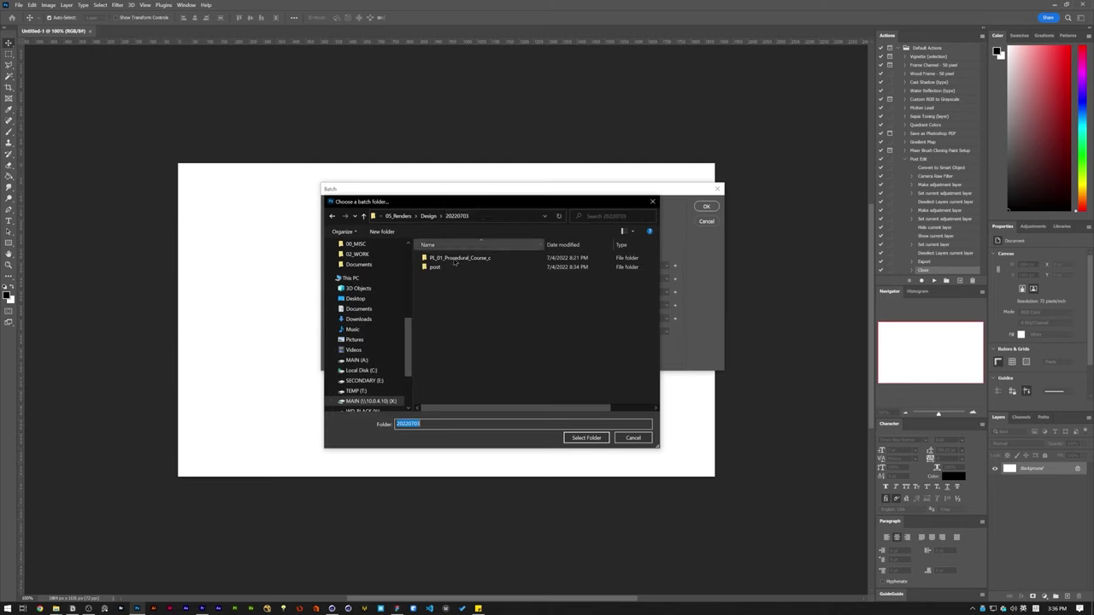
double_click(457, 245)
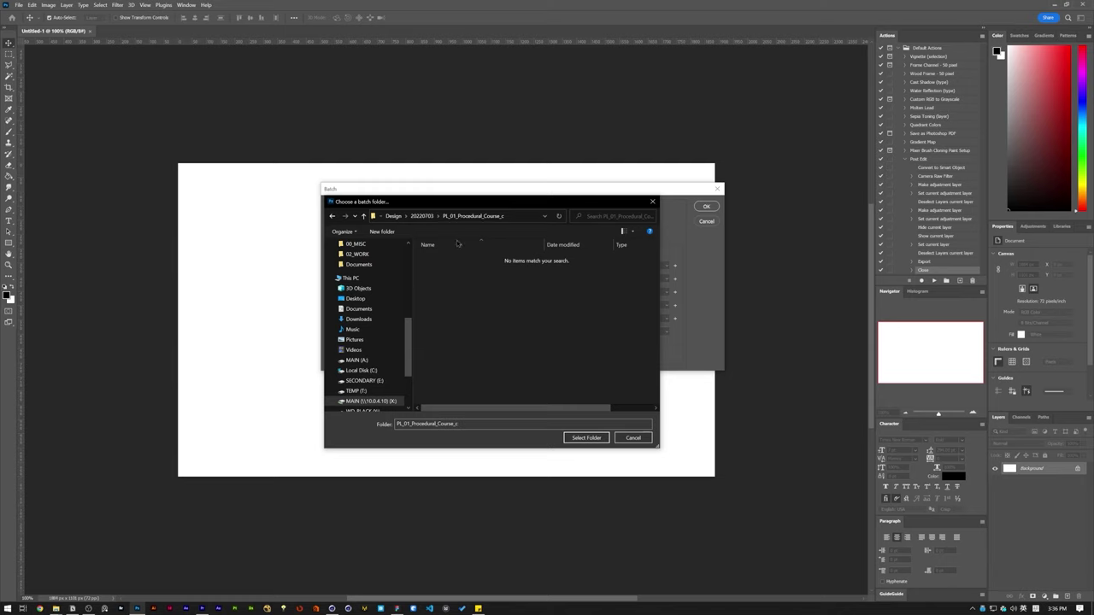
left_click(576, 438)
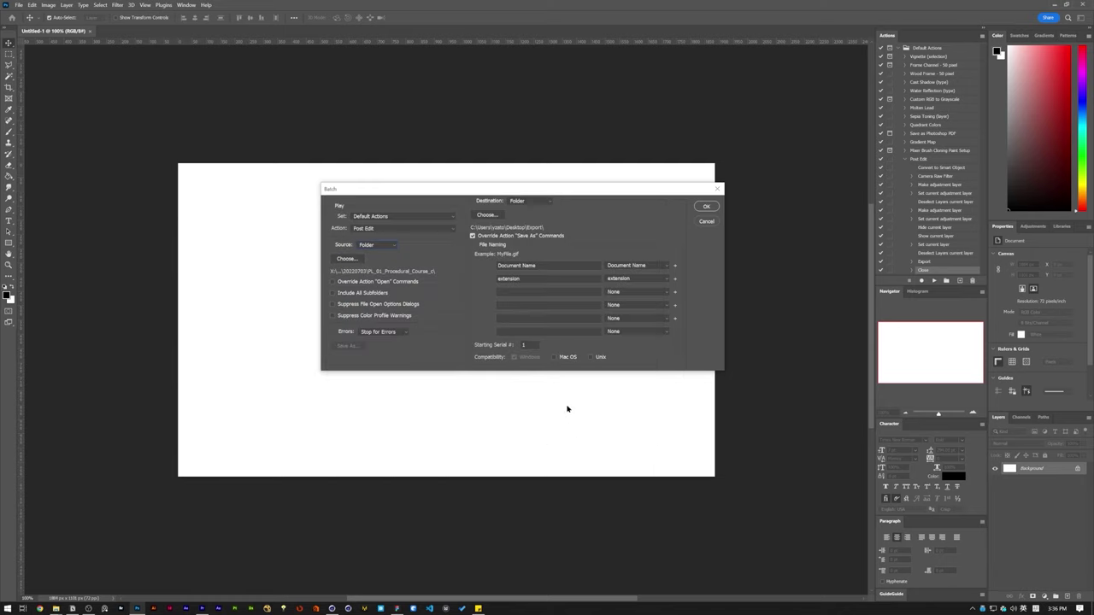
Step: Set the batch Destination to None, choose the Post Edit action, and run the batch
left_click(523, 200)
left_click(535, 210)
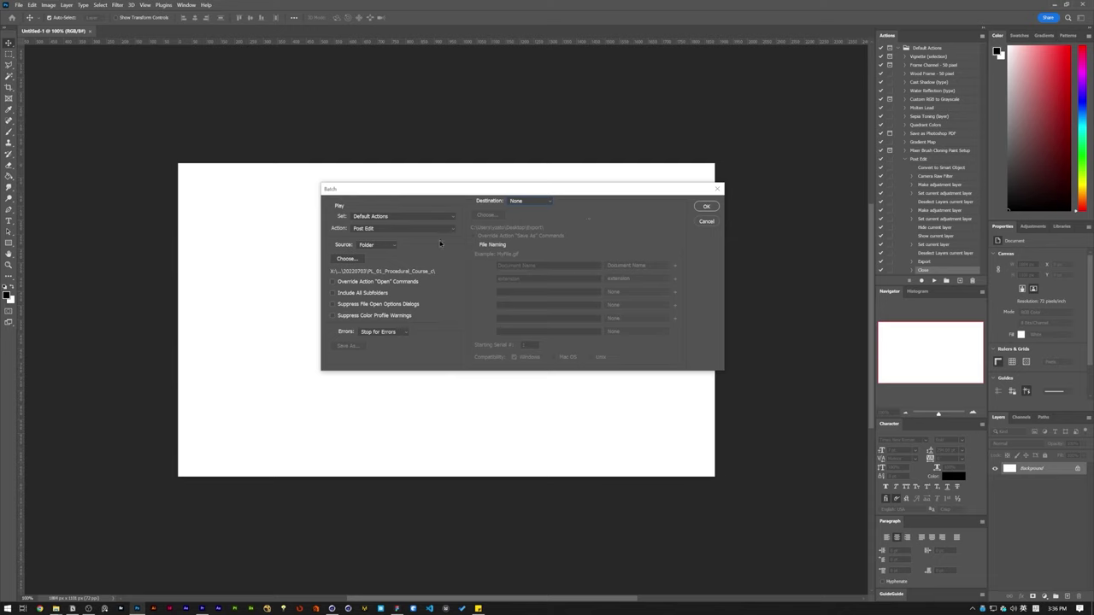
left_click(410, 228)
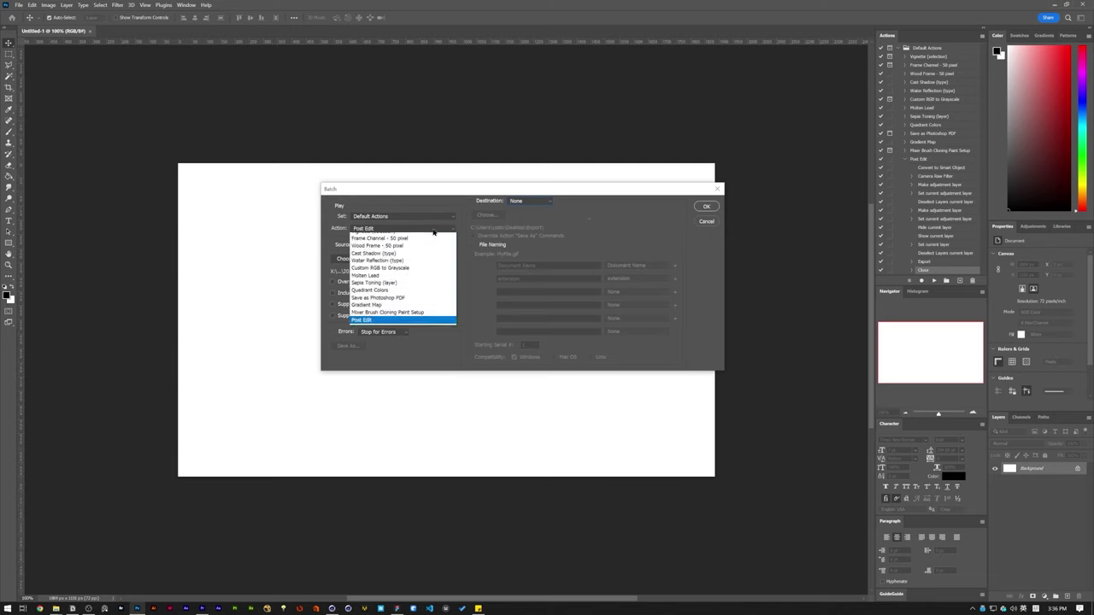
left_click(377, 325)
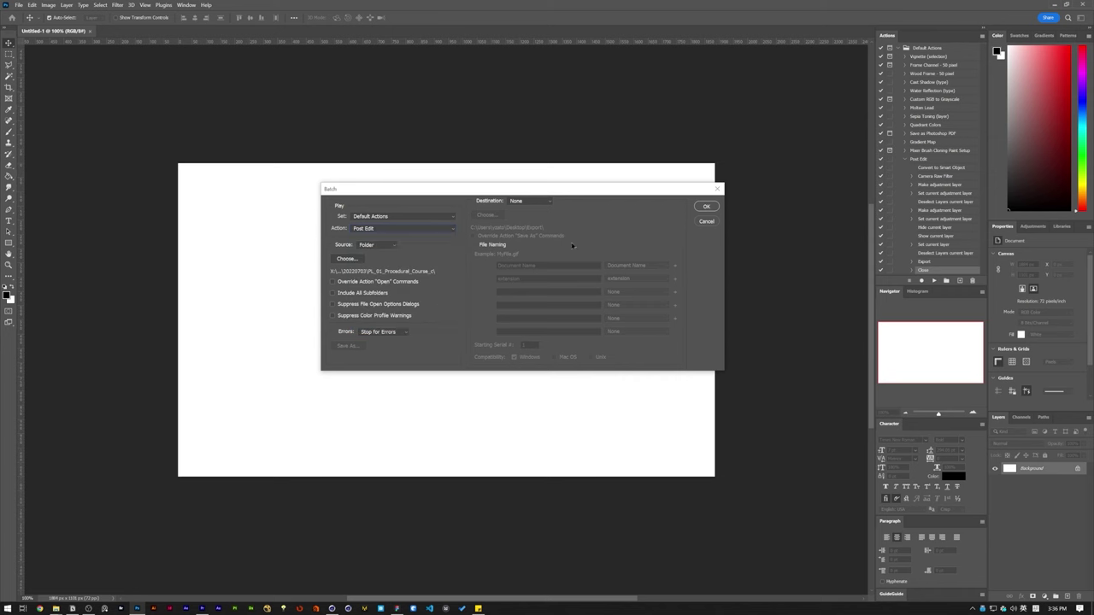
left_click(706, 207)
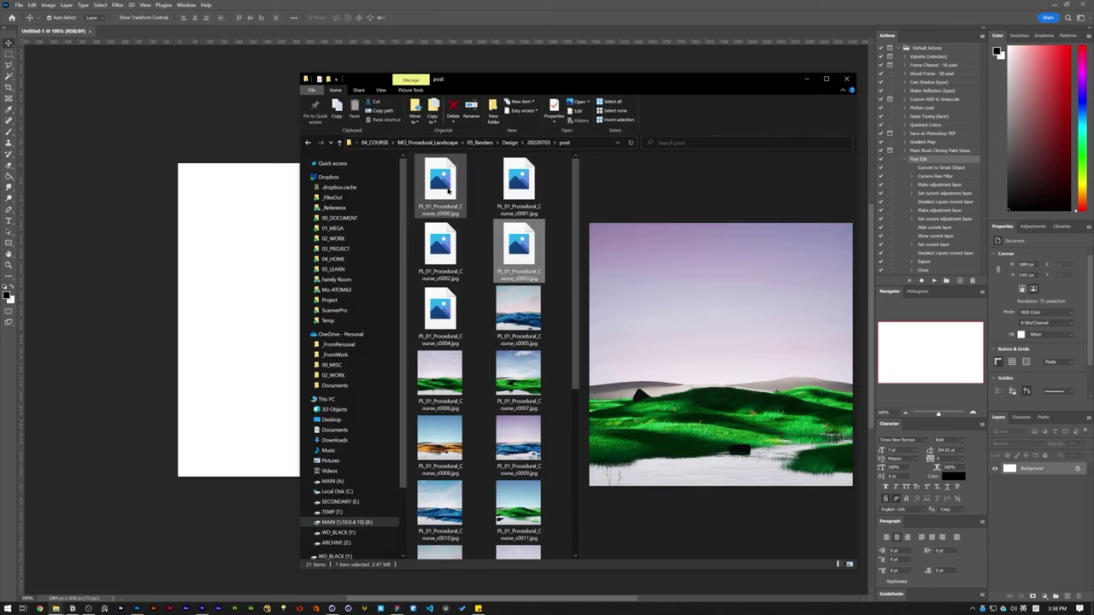
Step: Look through the batch-edited JPEG images one by one in the post folder's preview
key("Right")
key("Right")
key("Right")
key("Right")
key("Right")
key("Right")
key("Right")
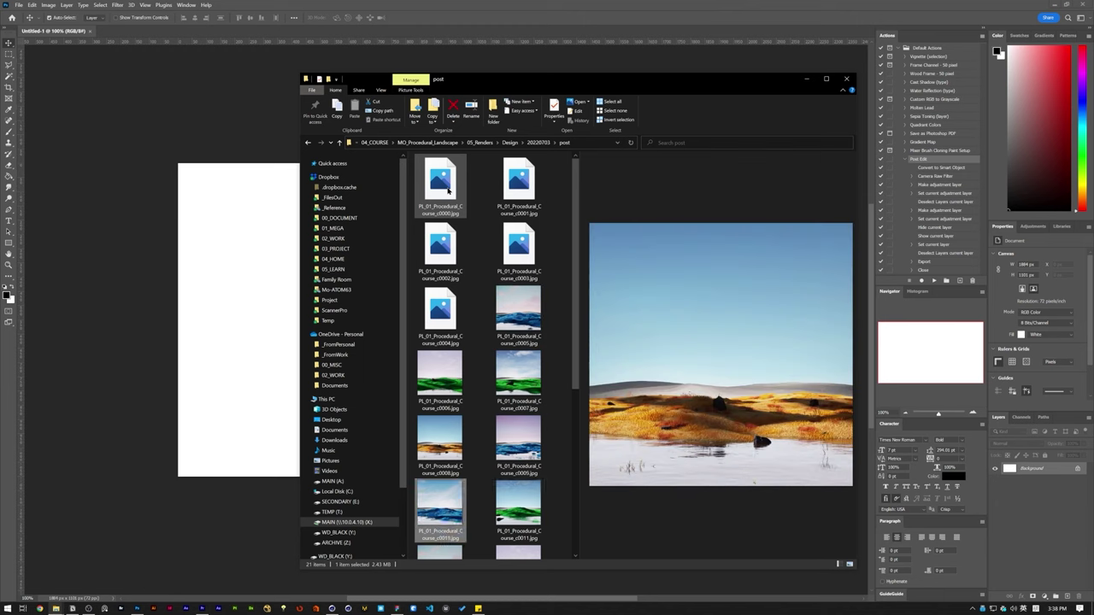
key("Right")
key("Right")
key("Right")
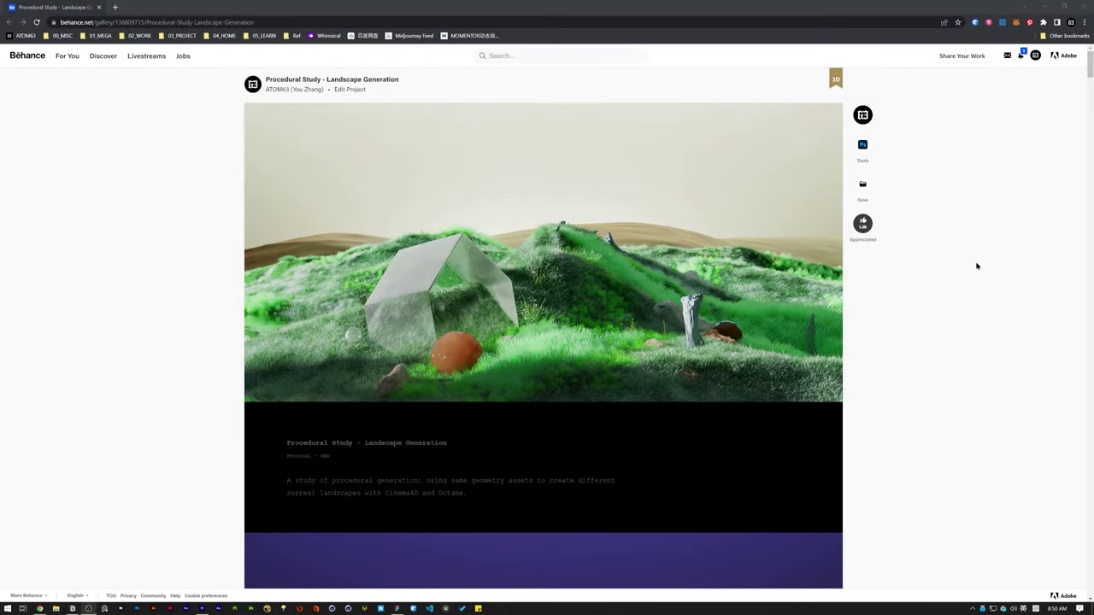
Step: Examine the landscape images in the Procedural Study - Landscape Generation project on Behance, down to the final image grid
scroll(977, 266, "down", 3)
scroll(977, 266, "down", 10)
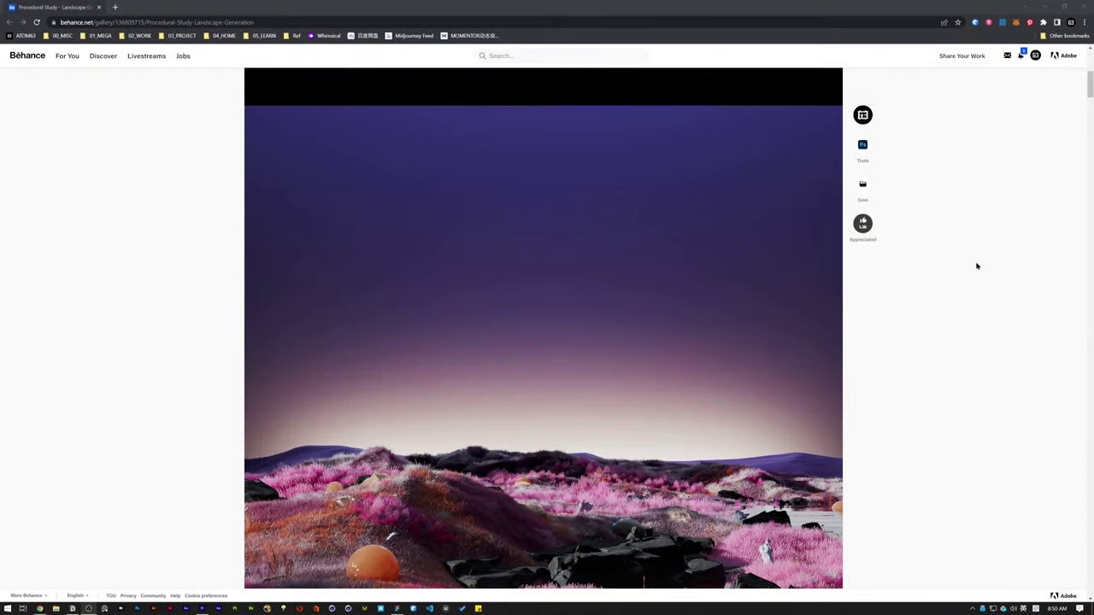
scroll(976, 266, "down", 8)
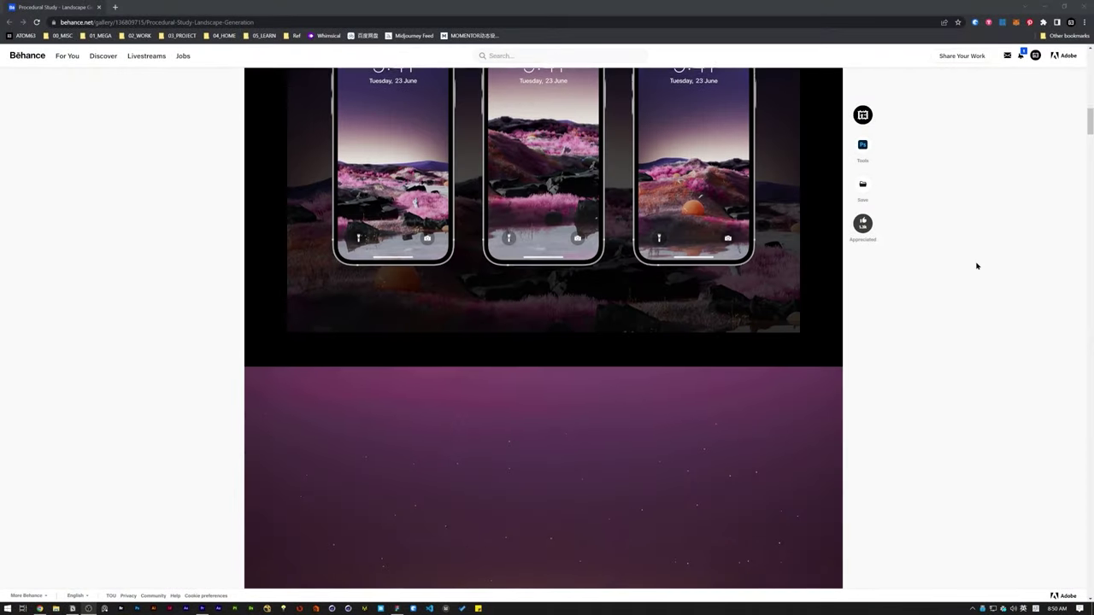
scroll(977, 266, "down", 12)
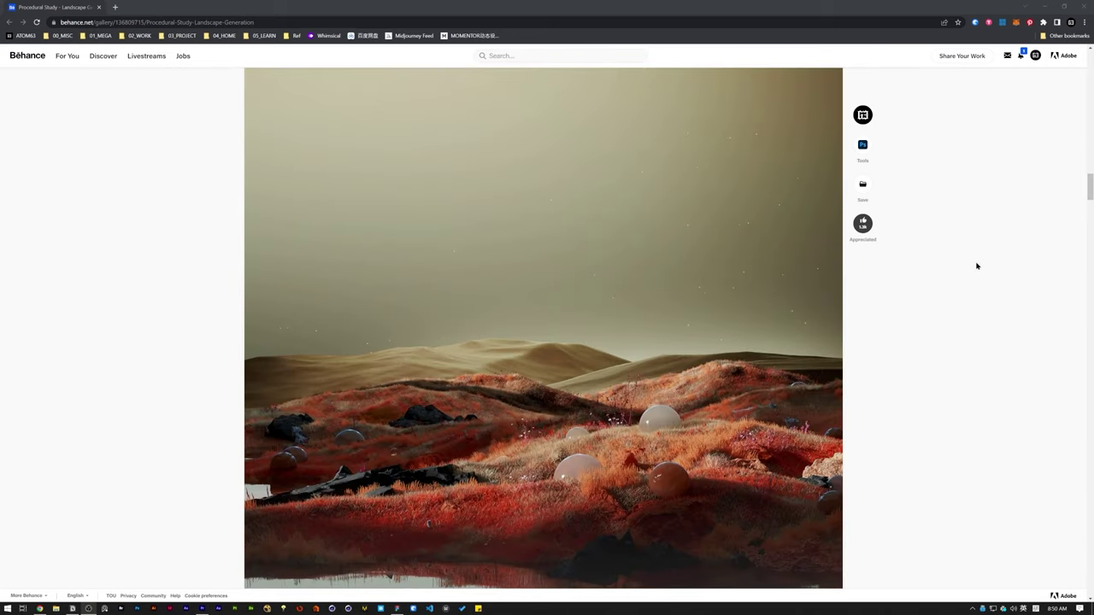
scroll(977, 266, "down", 12)
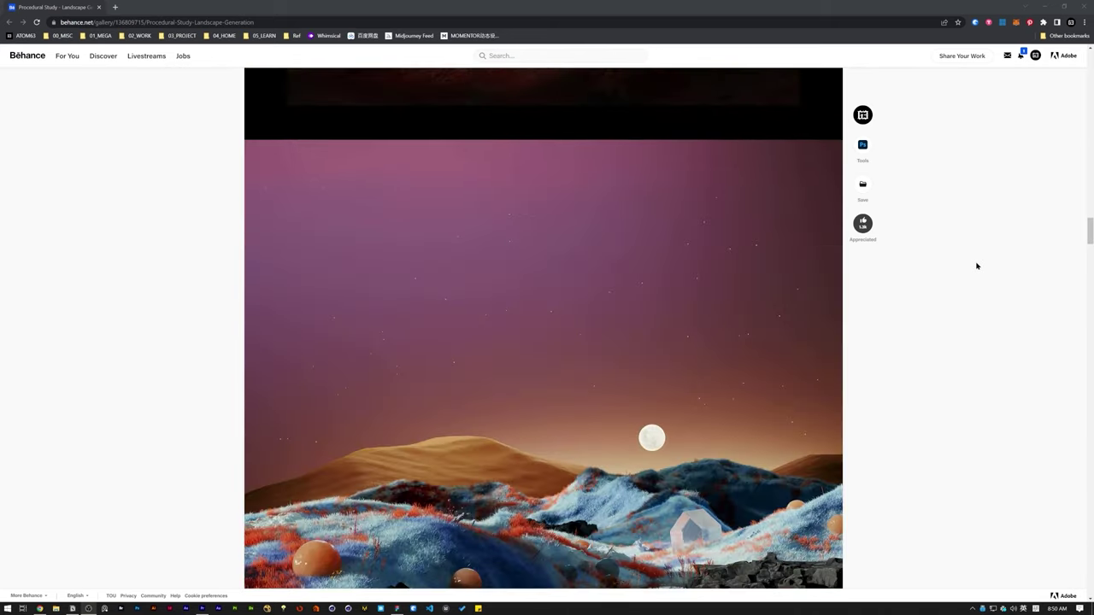
scroll(977, 266, "down", 1)
left_click_drag(1087, 232, 1089, 542)
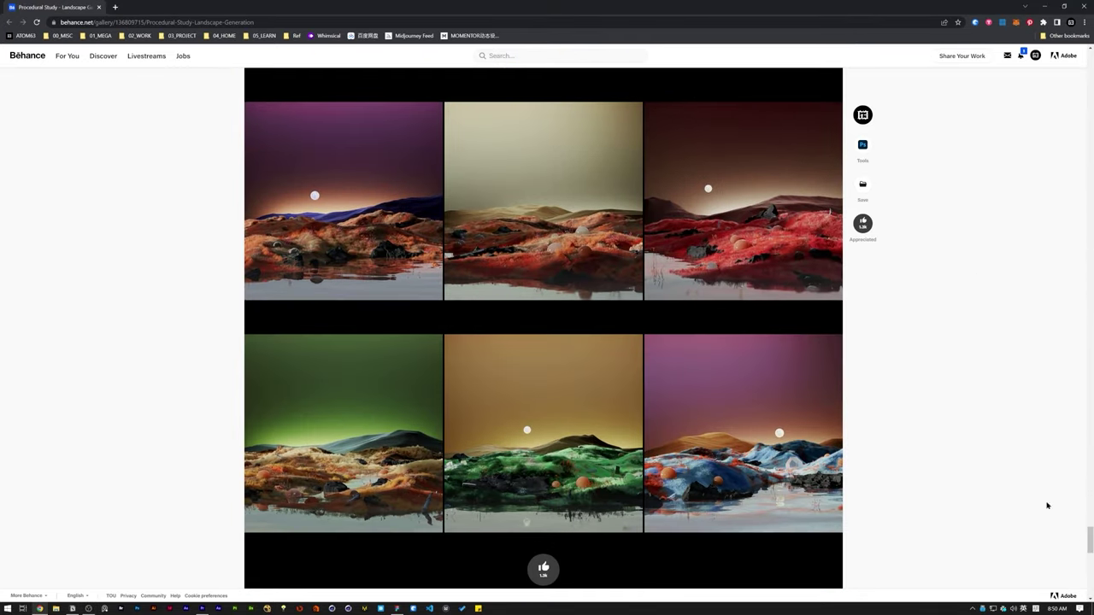
scroll(993, 455, "down", 1)
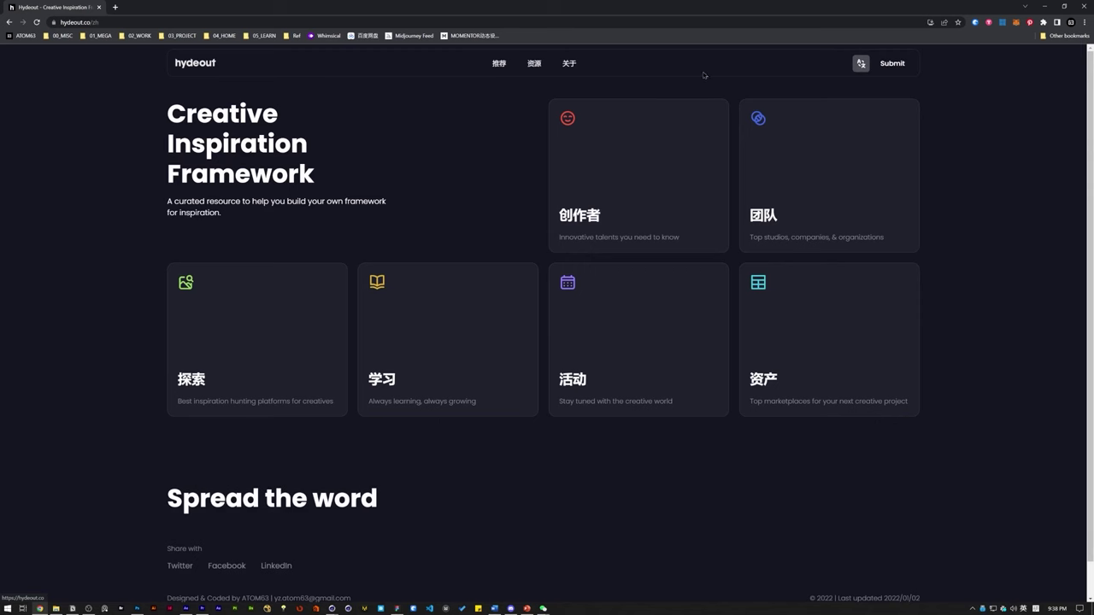
Step: Open the 创作者 category on the hydeout website
left_click(602, 168)
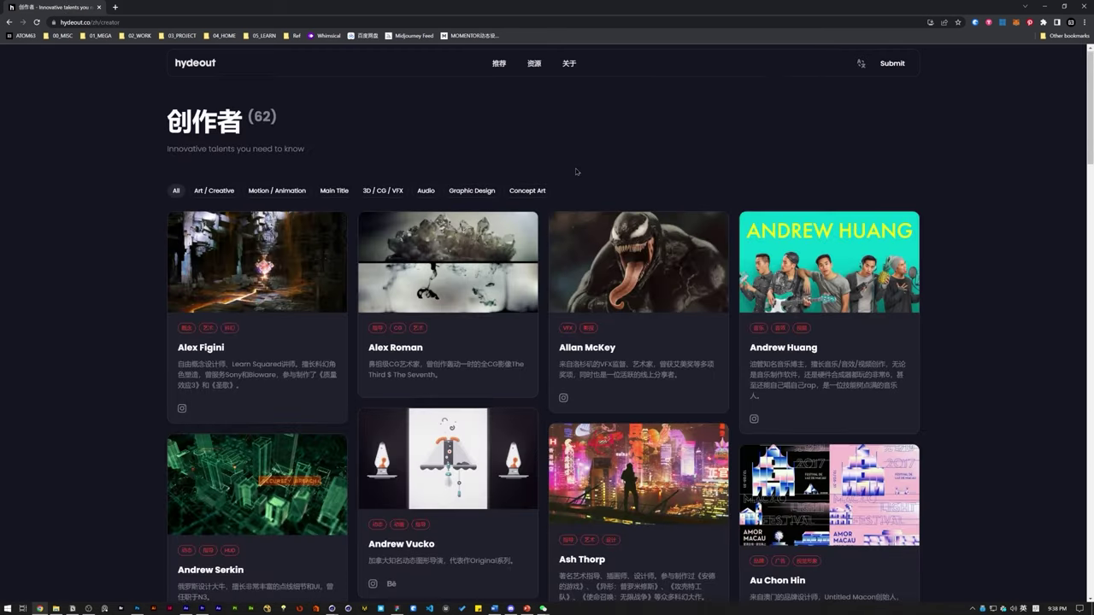
Step: Look through the creator cards in the 创作者 category and the studio cards on the 团队 page
scroll(575, 171, "down", 3)
scroll(575, 170, "down", 10)
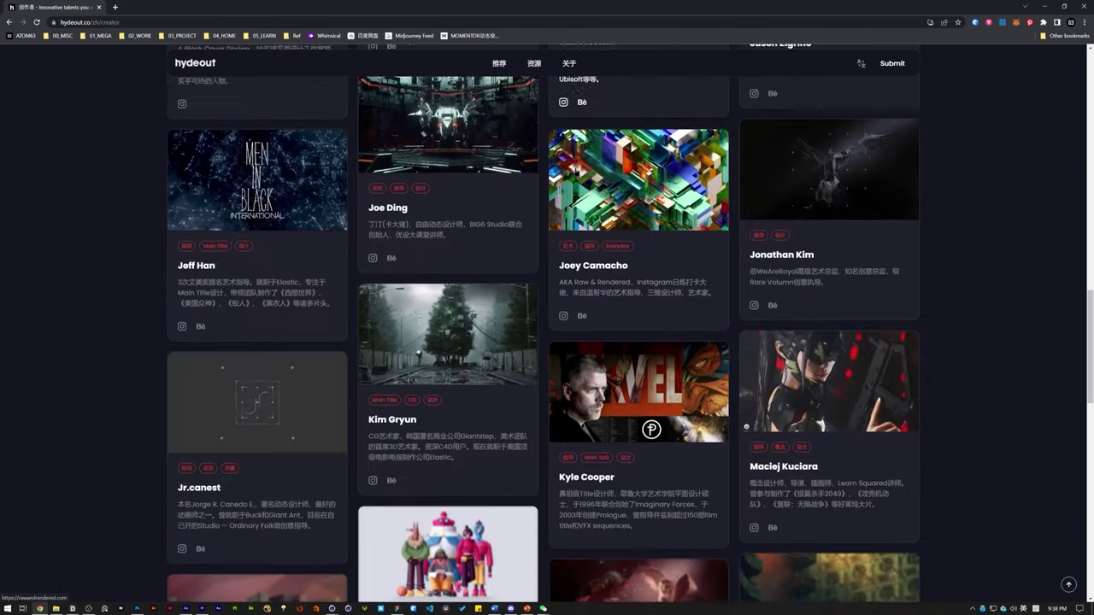
mouse_move(534, 68)
left_click(517, 103)
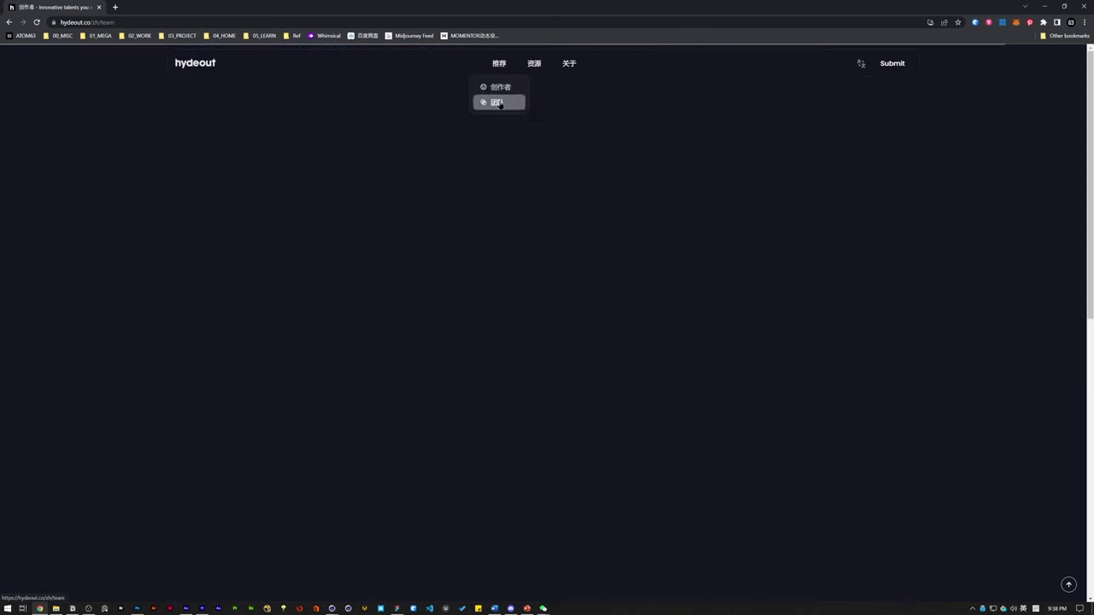
scroll(622, 136, "down", 10)
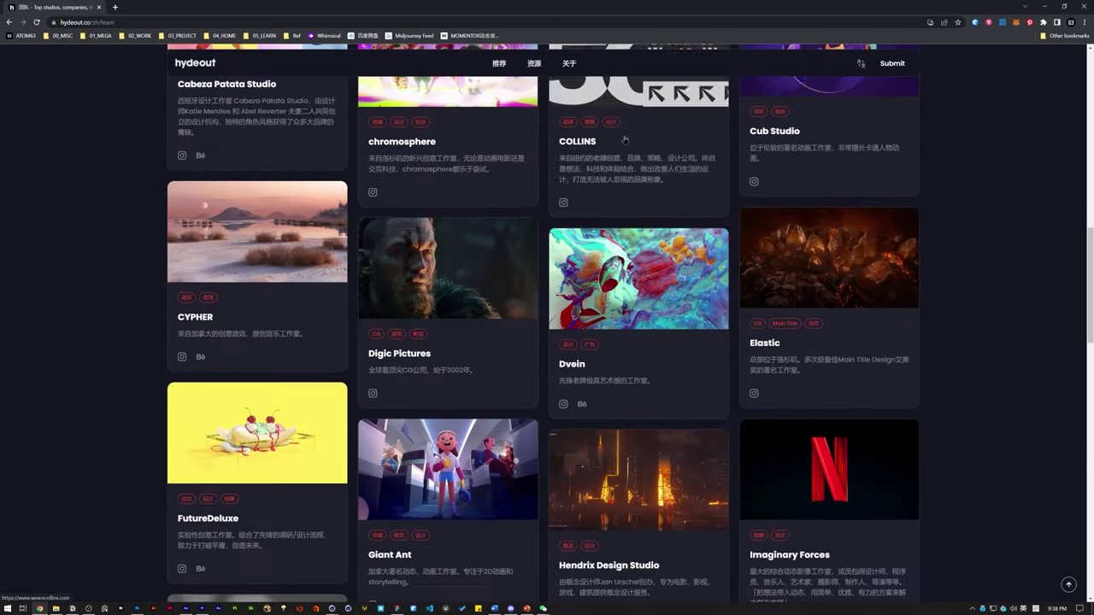
scroll(625, 139, "down", 4)
Step: View the 探索, 学习 and 活动 pages among the site's resource categories
mouse_move(534, 64)
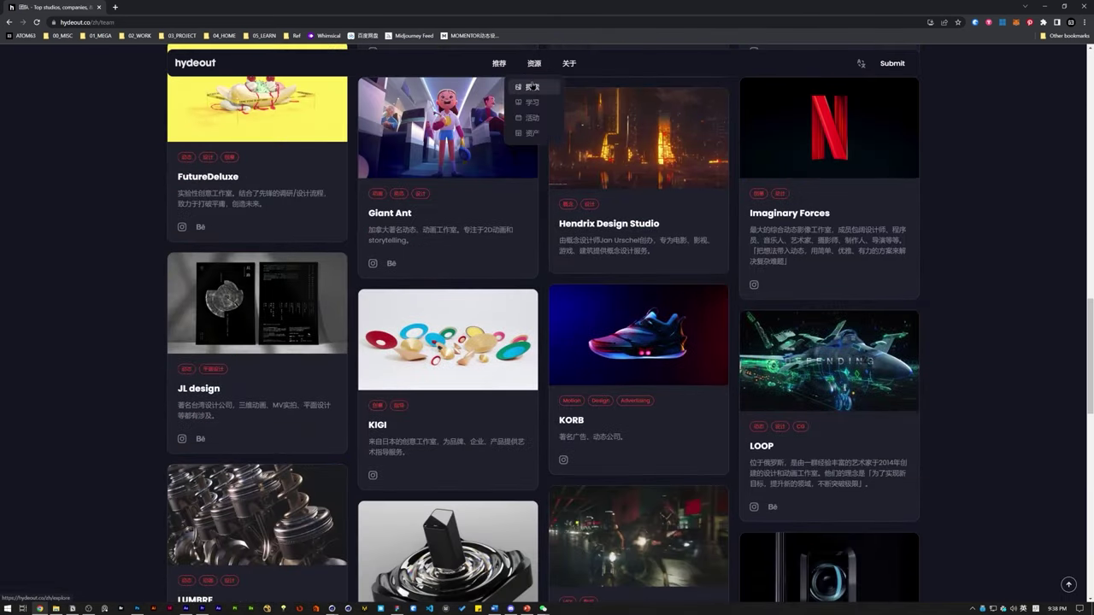
left_click(528, 86)
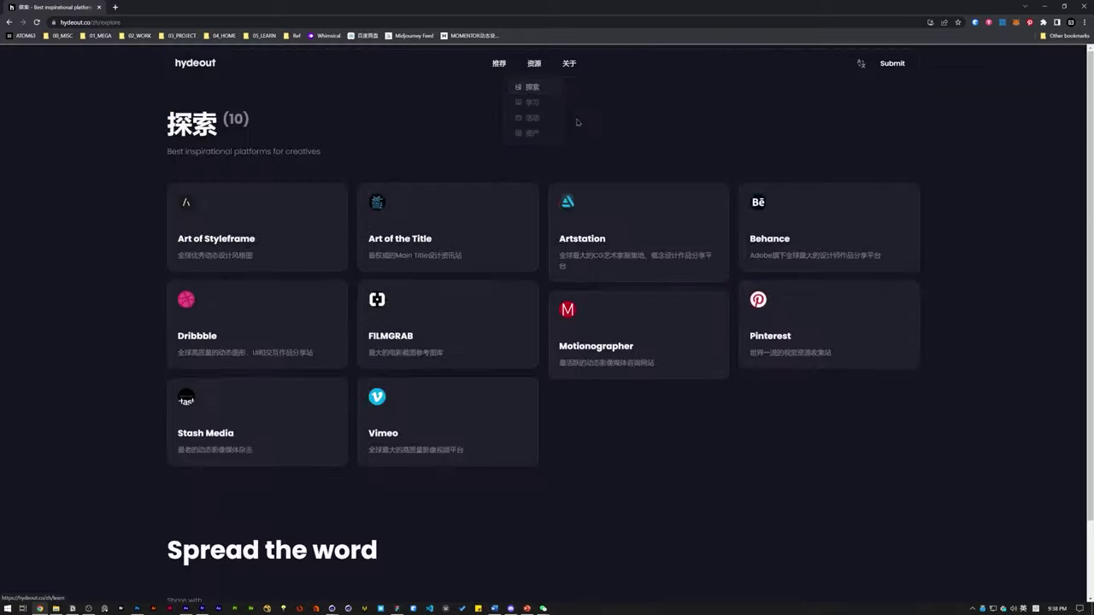
left_click(528, 102)
left_click(530, 116)
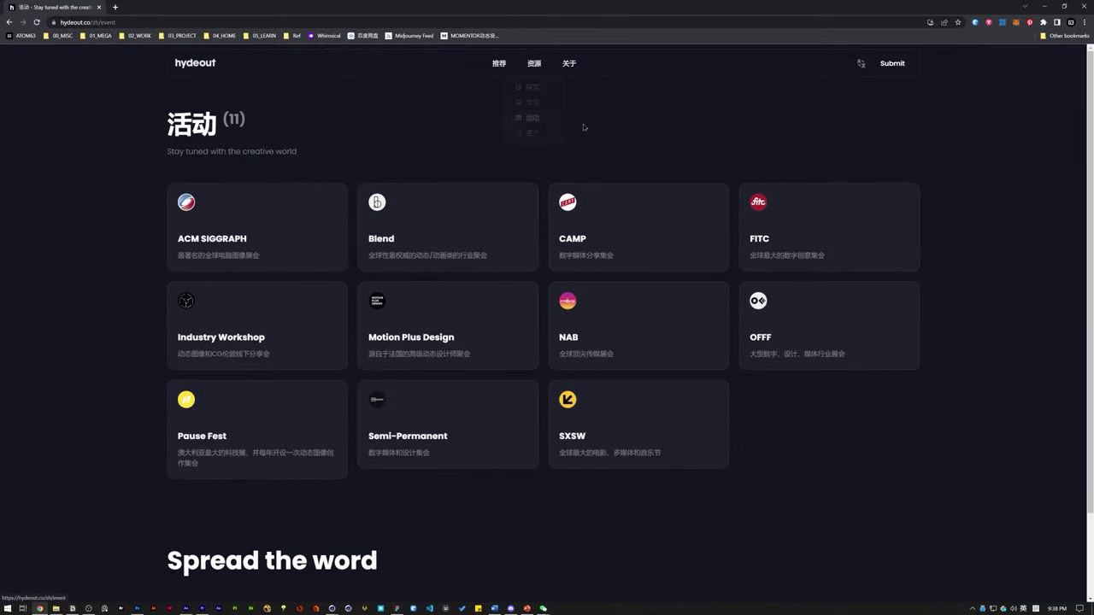
Step: Look through the 资产 page down to the 照片 section and return to the hydeout home page
mouse_move(534, 63)
left_click(528, 132)
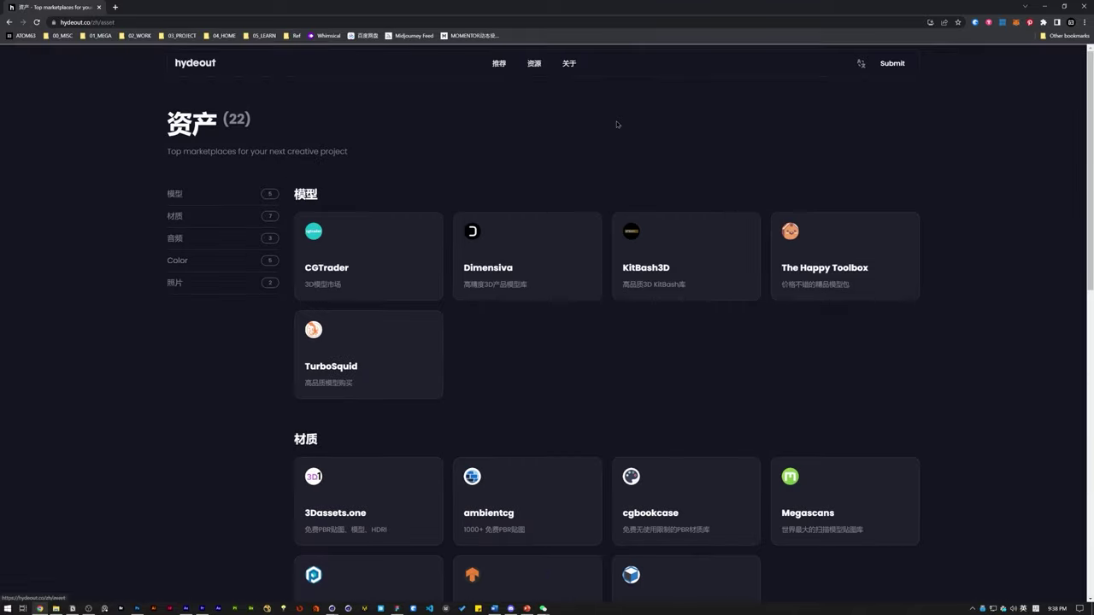
scroll(616, 125, "down", 9)
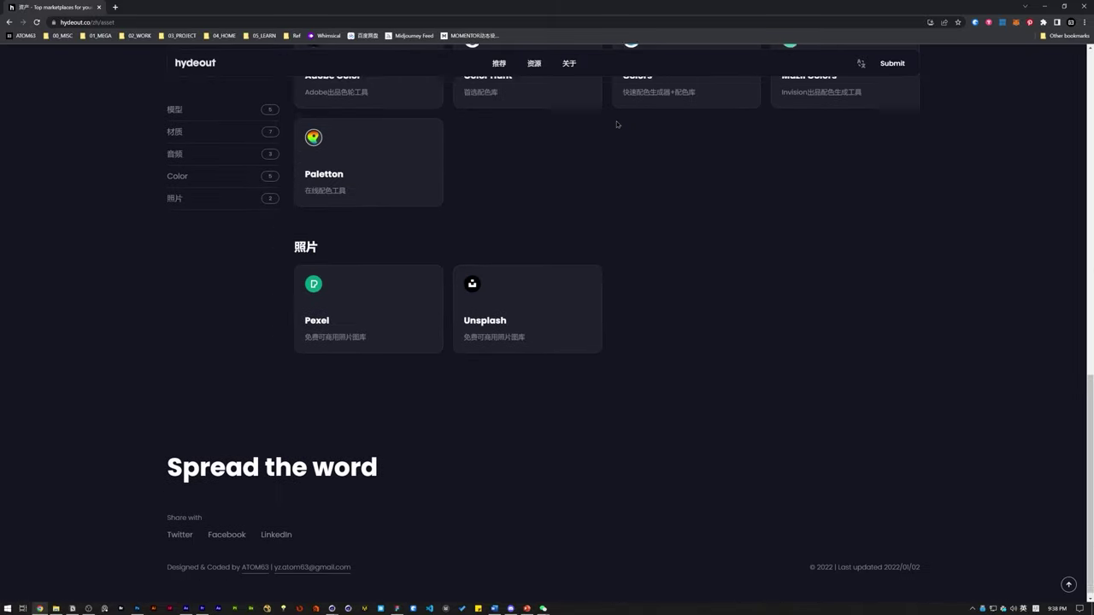
left_click(195, 62)
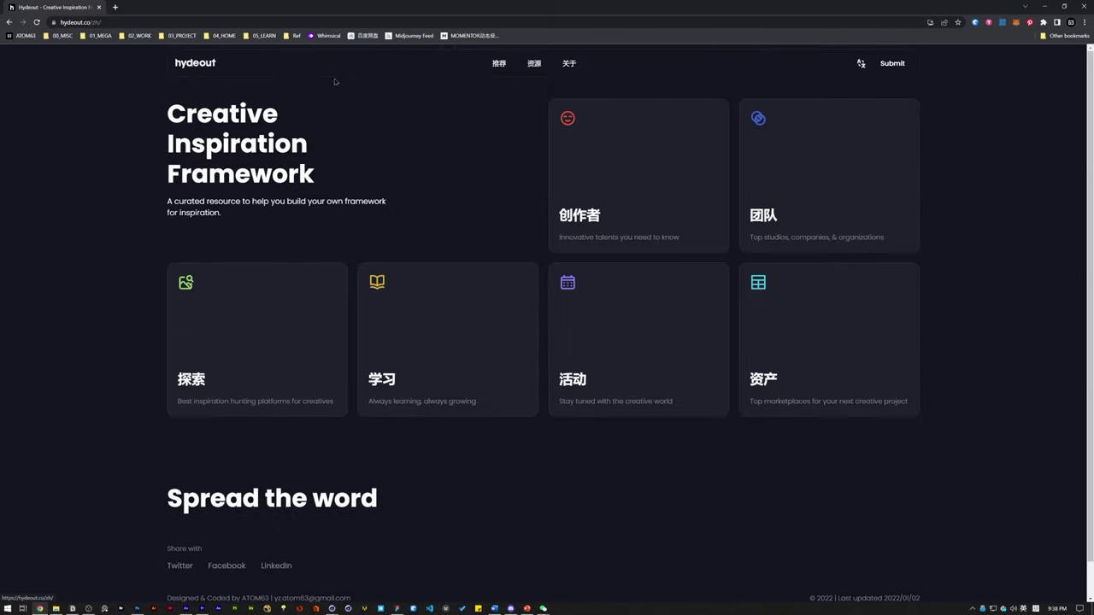